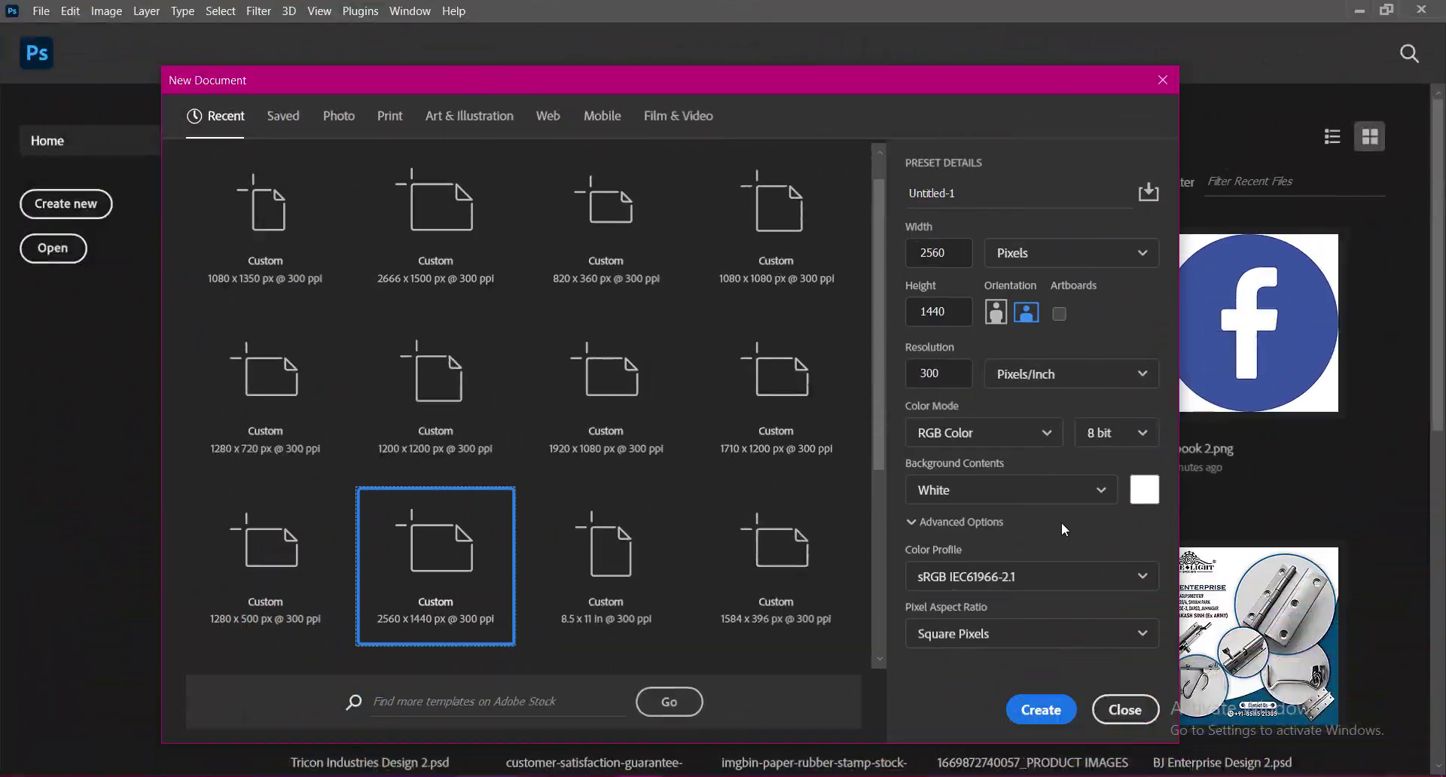
Create a 2560×1440 px, 300 ppi RGB document with the Working RGB profile, named 'Professional YouTube Banner Design'.
{"action": "double_click", "coordinate": [1021, 188]}
{"action": "type", "text": "P"}
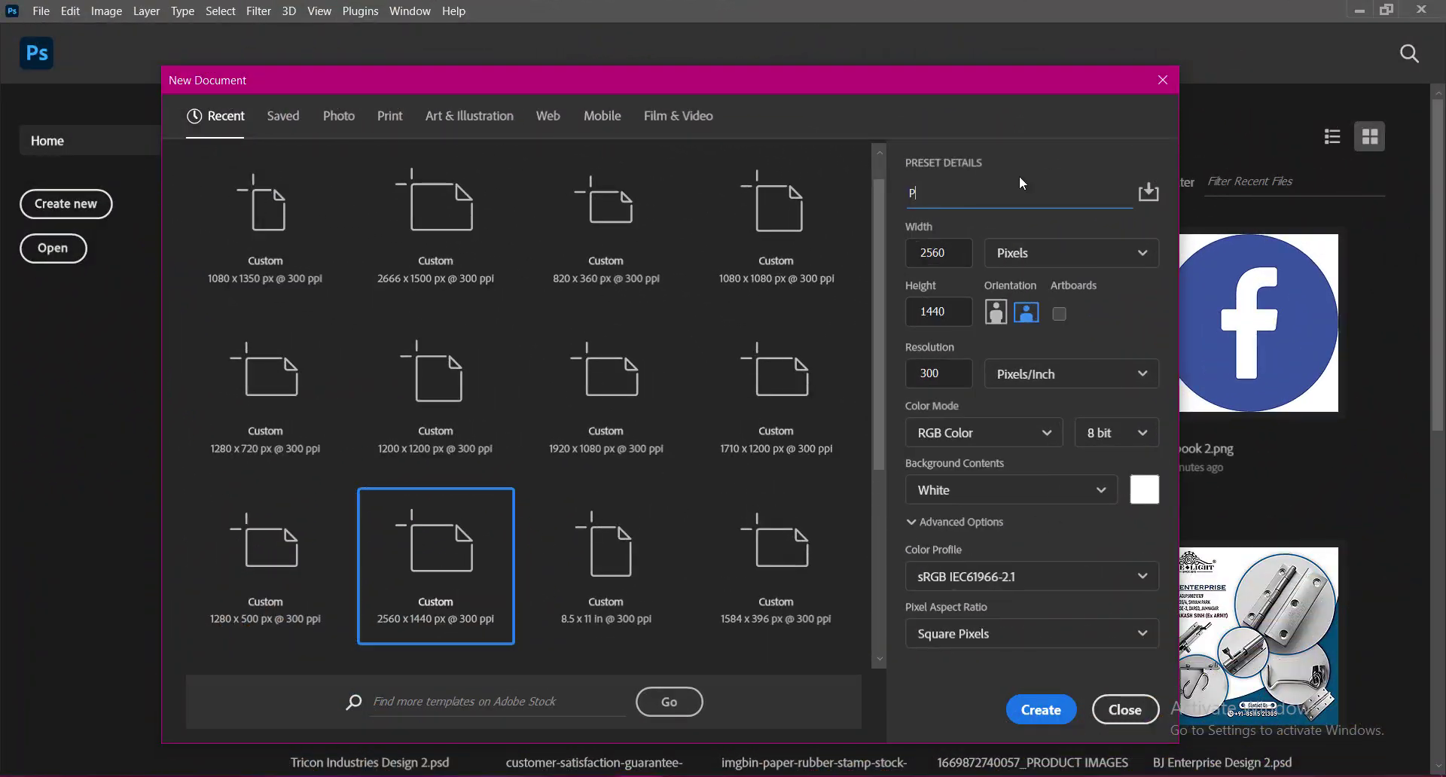
{"action": "type", "text": "rofessional"}
{"action": "type", "text": " YouTube Banner D"}
{"action": "type", "text": "esign"}
{"action": "key", "text": "Tab"}
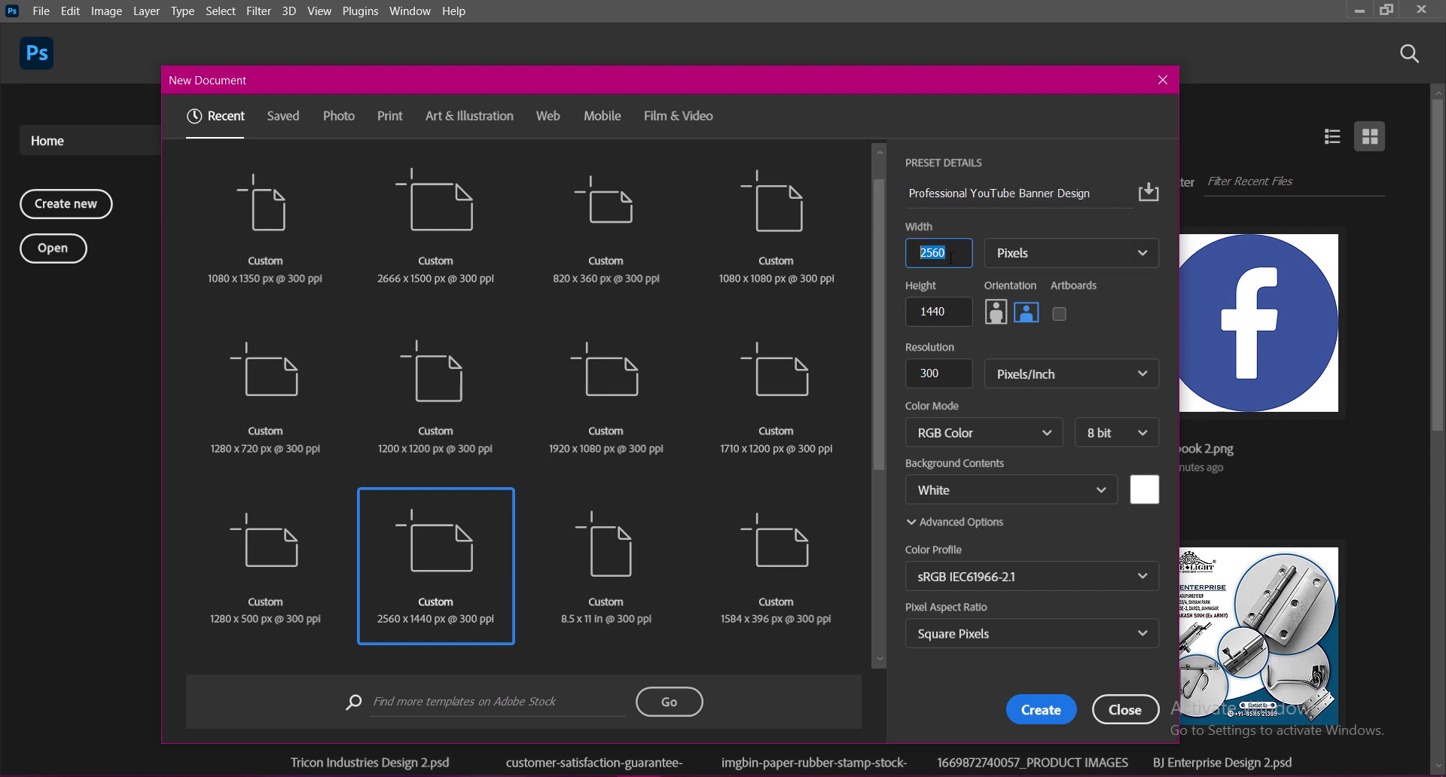
{"action": "key", "text": "Tab"}
{"action": "key", "text": "Tab"}
{"action": "left_click", "coordinate": [961, 436]}
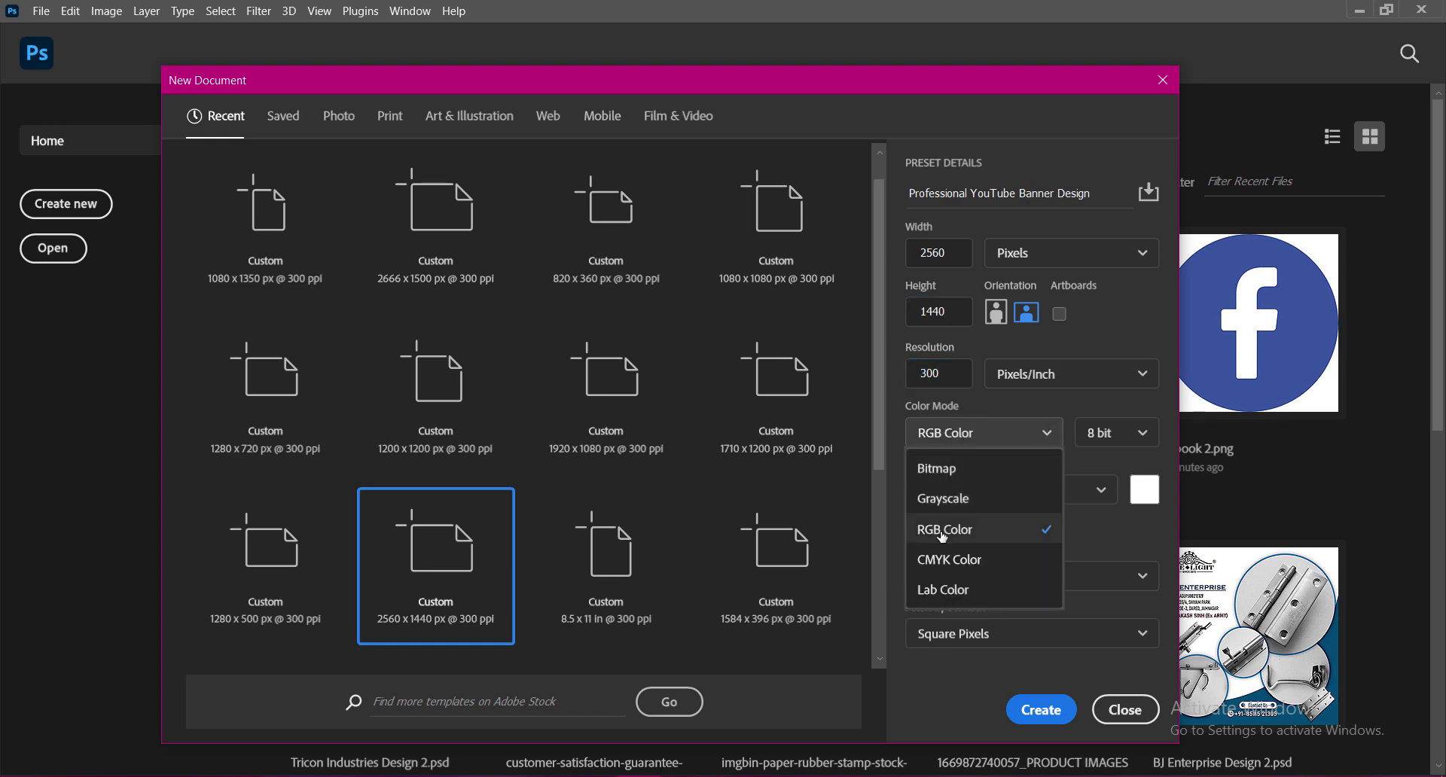
{"action": "left_click", "coordinate": [964, 535]}
{"action": "left_click", "coordinate": [1007, 578]}
{"action": "left_click", "coordinate": [971, 354]}
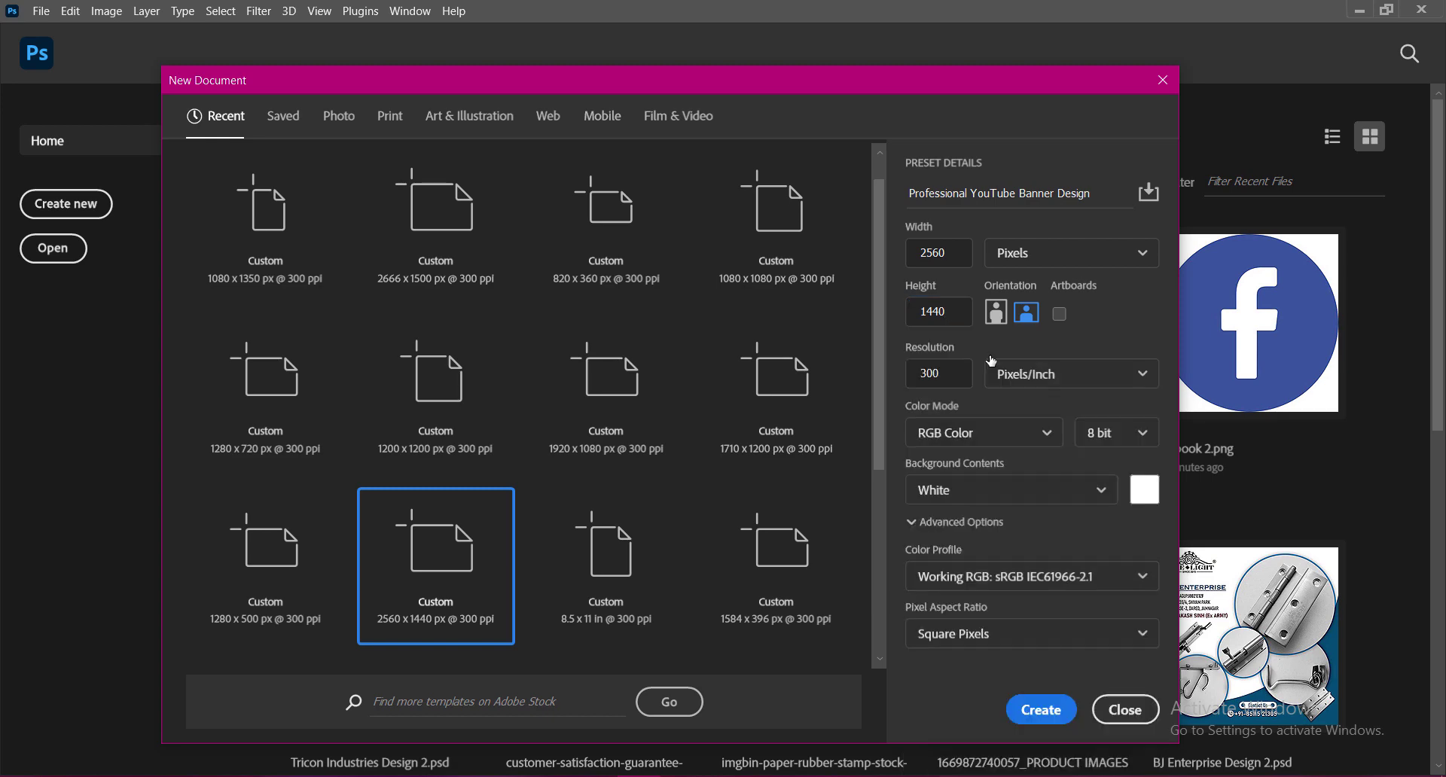
{"action": "left_click", "coordinate": [1042, 709]}
Draw a black 2560 × 423 px rectangle on the canvas.
{"action": "left_click", "coordinate": [18, 535]}
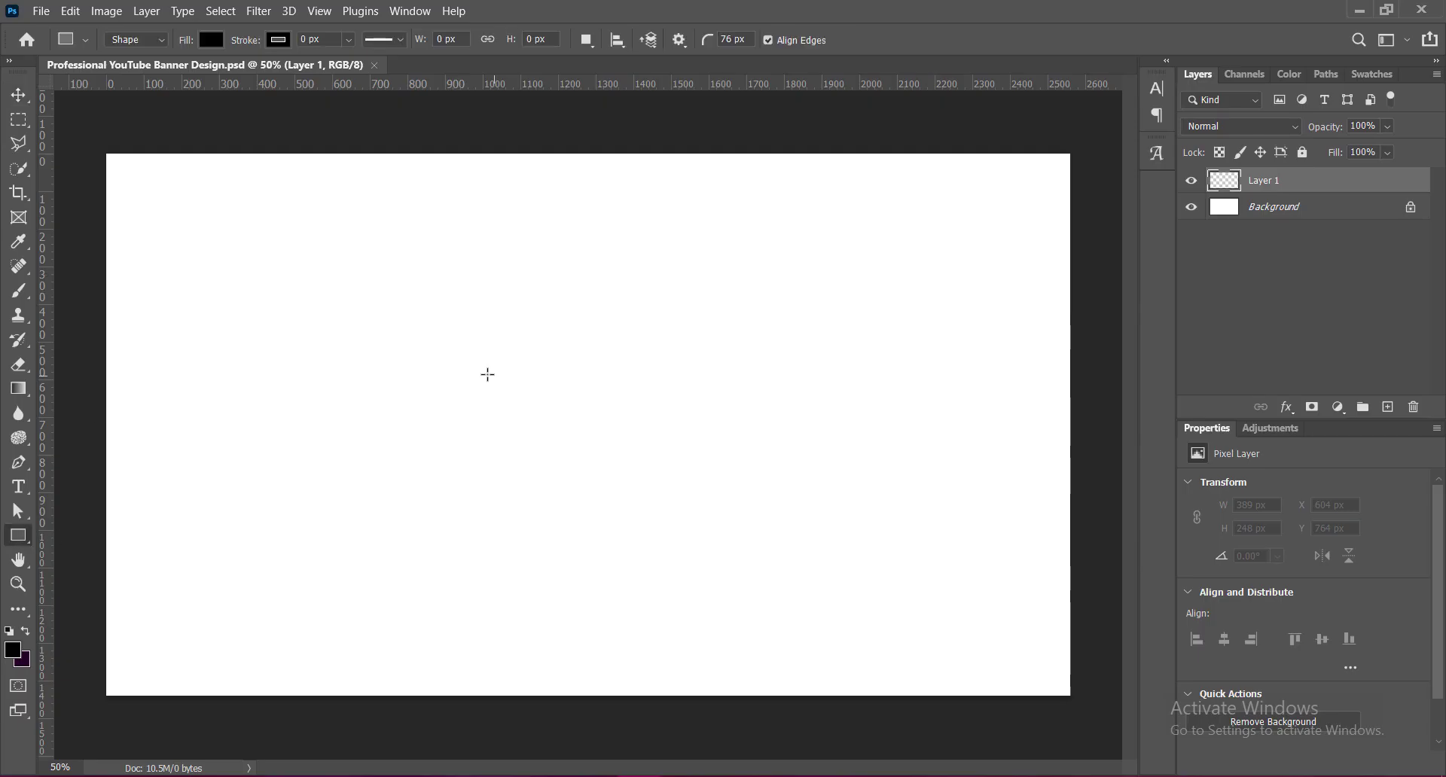
{"action": "left_click", "coordinate": [487, 375]}
{"action": "left_click", "coordinate": [549, 293]}
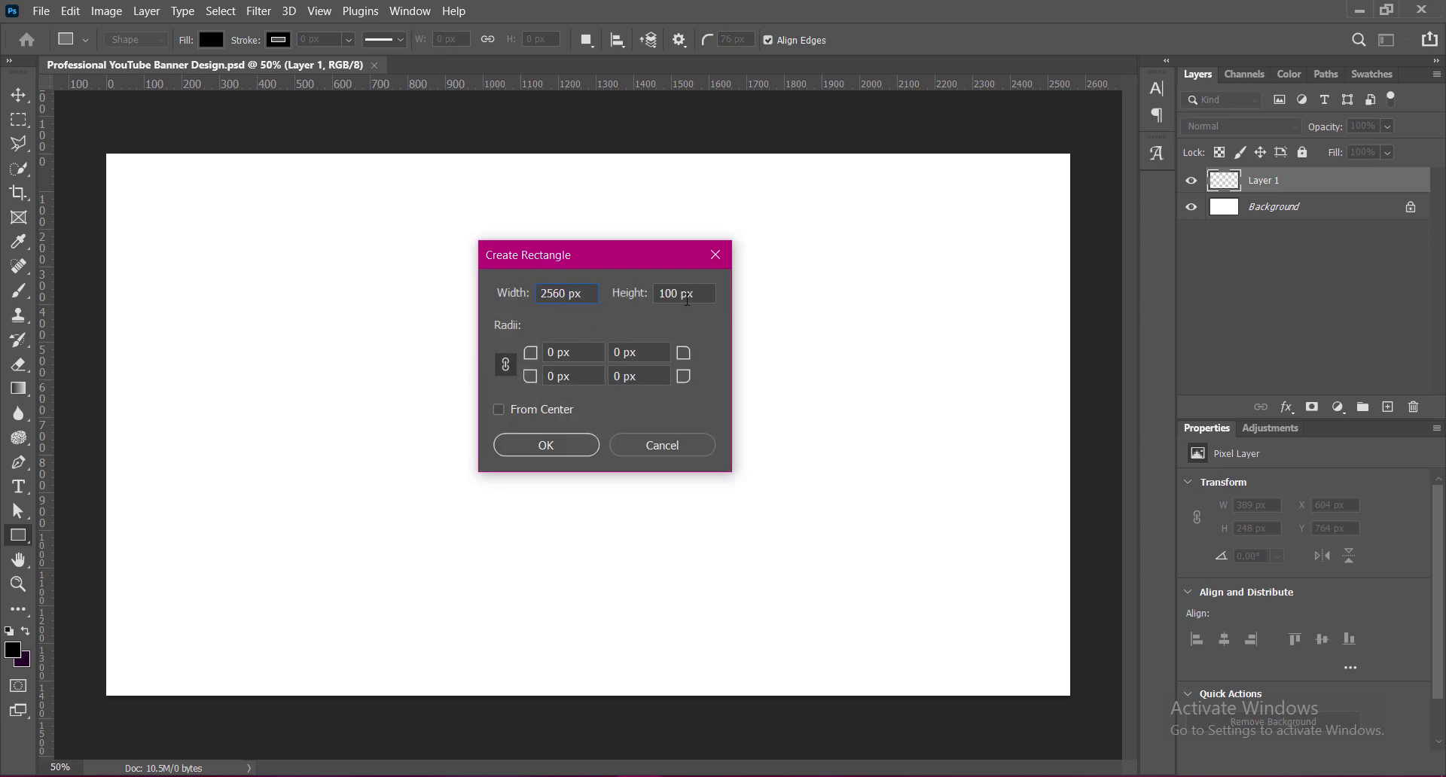
{"action": "type", "text": "423"}
{"action": "left_click", "coordinate": [518, 447]}
Centre the black band vertically and add guides along its top and bottom edges.
{"action": "left_click", "coordinate": [19, 97]}
{"action": "left_click_drag", "start_coordinate": [778, 439], "coordinate": [578, 446]}
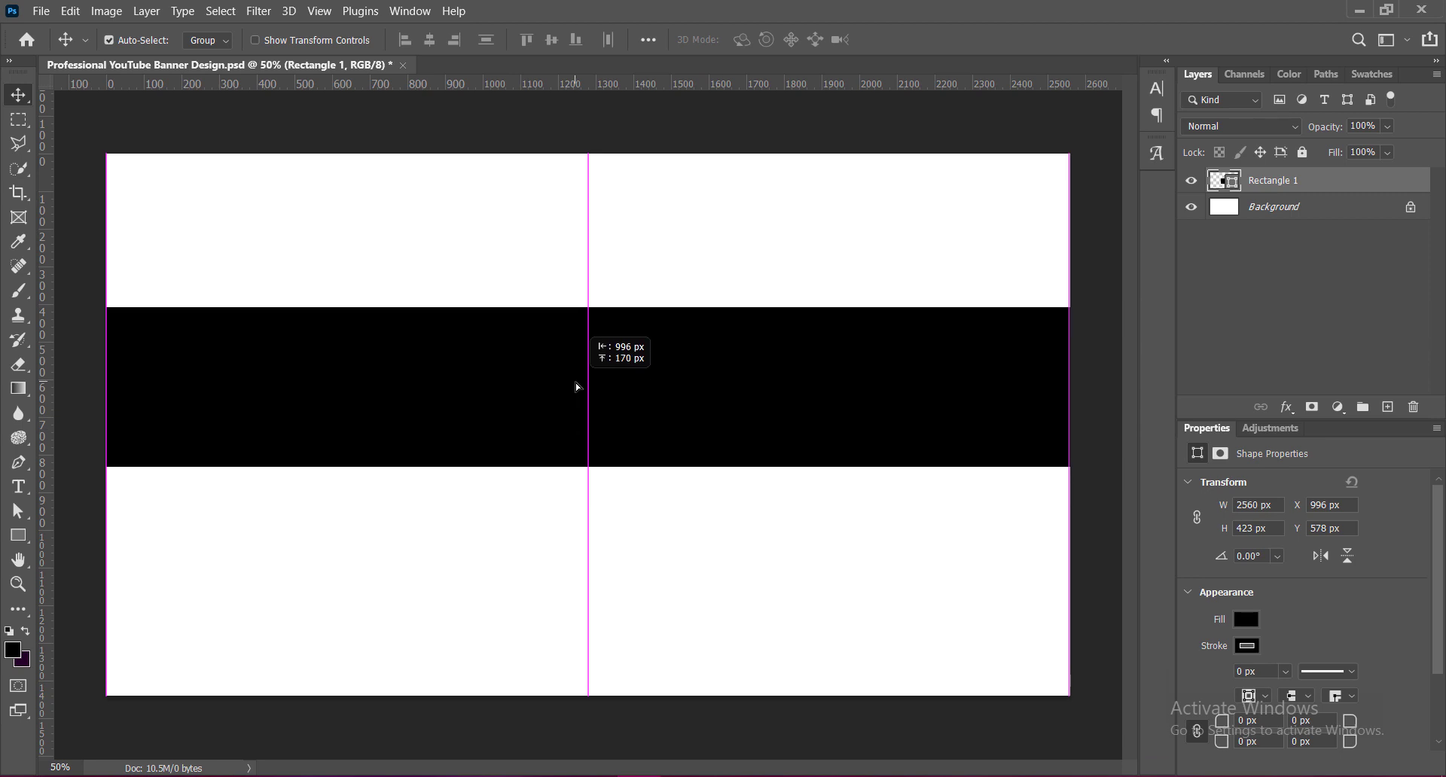
{"action": "mouse_move", "coordinate": [579, 446]}
{"action": "left_mouse_down"}
{"action": "mouse_move", "coordinate": [575, 391]}
{"action": "mouse_move", "coordinate": [653, 401]}
{"action": "mouse_move", "coordinate": [650, 429]}
{"action": "left_mouse_up"}
{"action": "key", "text": "ctrl+t"}
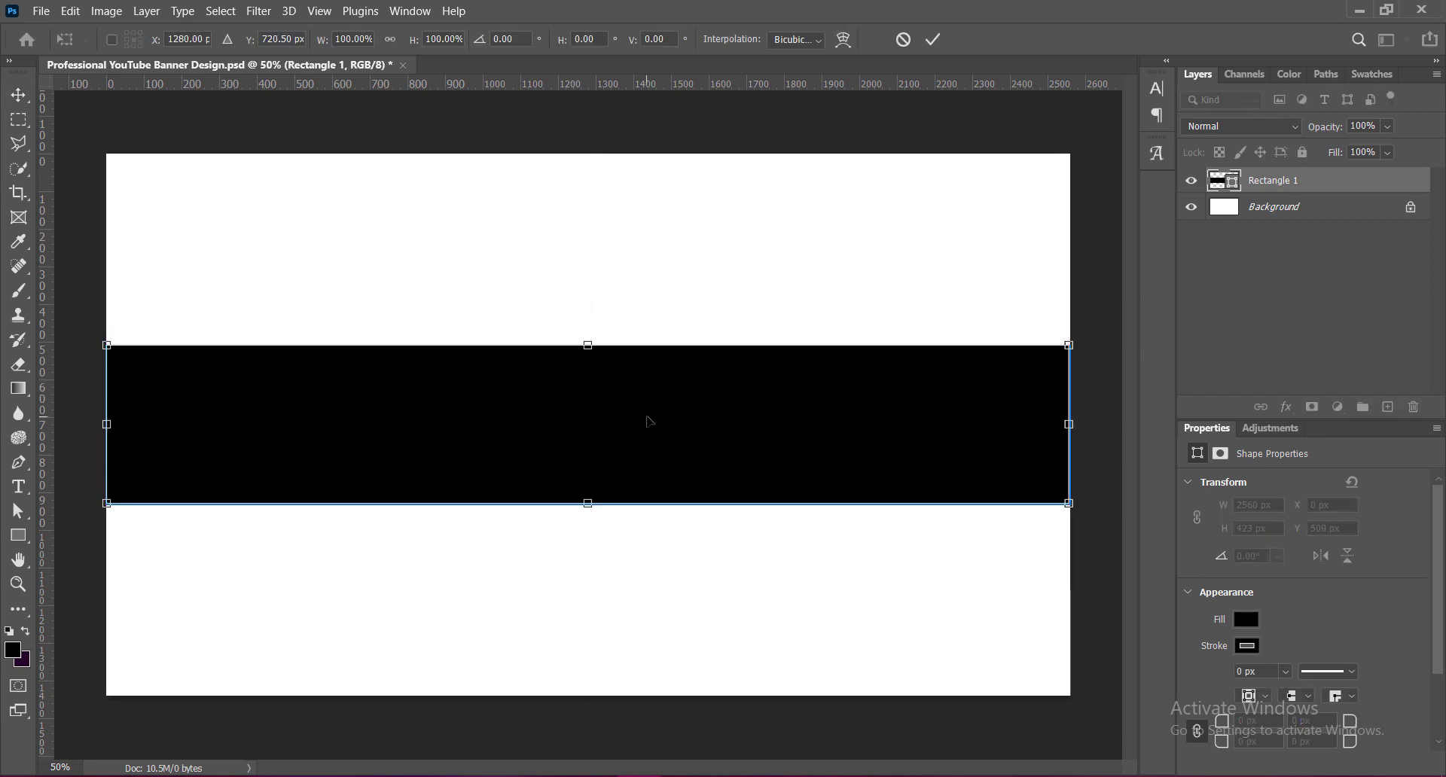
{"action": "key", "text": "Return"}
{"action": "left_click_drag", "start_coordinate": [591, 89], "coordinate": [592, 346]}
{"action": "left_click_drag", "start_coordinate": [644, 85], "coordinate": [644, 504]}
{"action": "type", "text": "1546"}
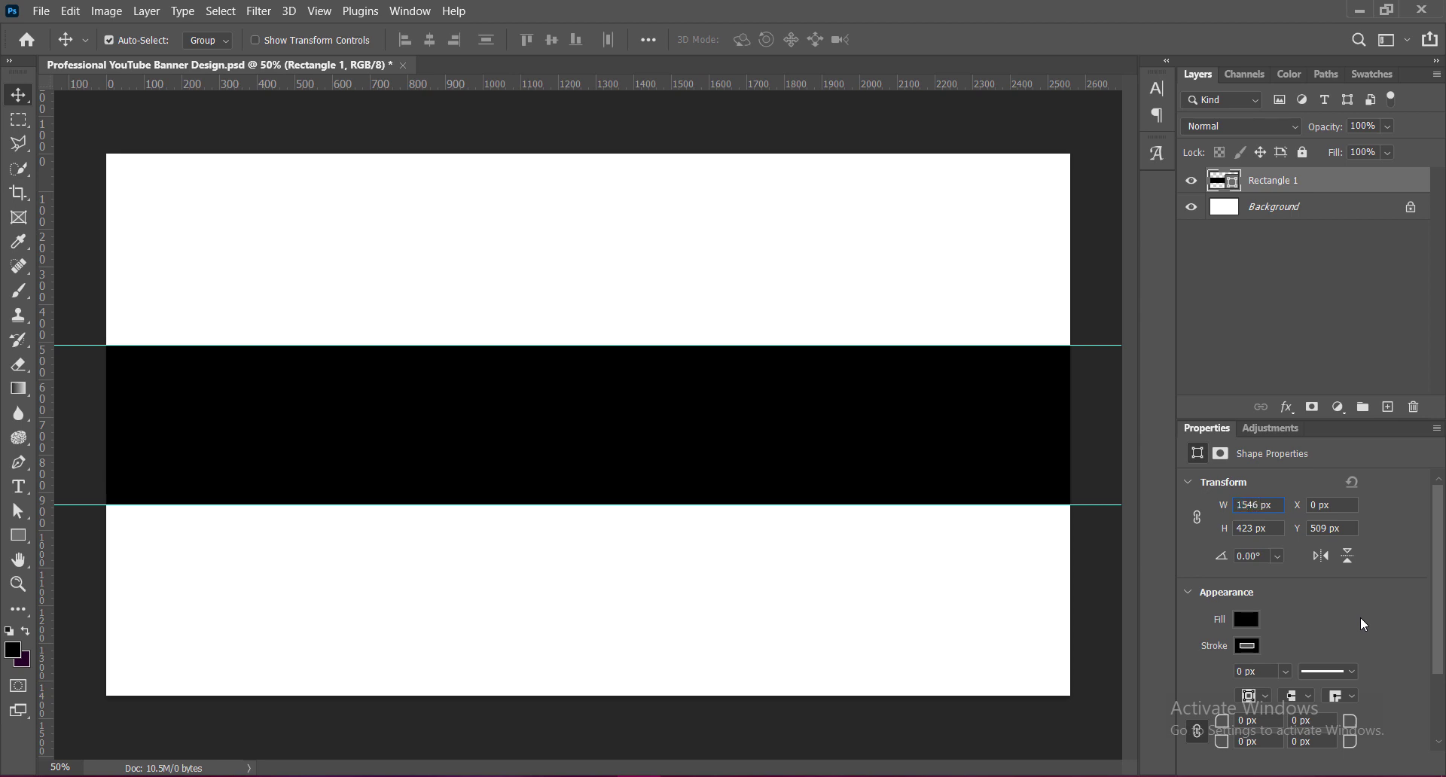
Narrow the band to 1546 px, centre it, add a vertical guide at its edge, then delete it.
{"action": "key", "text": "Return"}
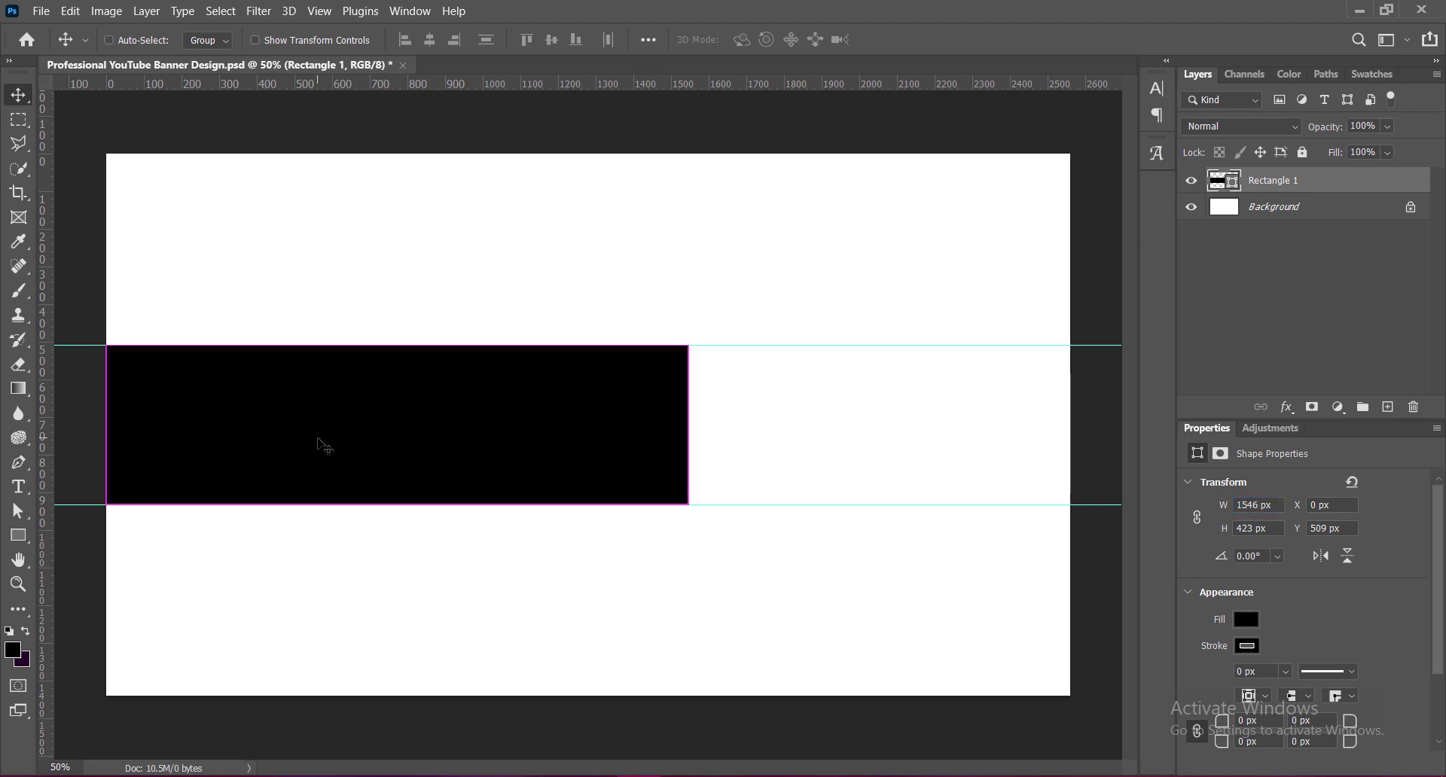
{"action": "key", "text": "ctrl+t"}
{"action": "left_click_drag", "start_coordinate": [362, 445], "coordinate": [554, 443]}
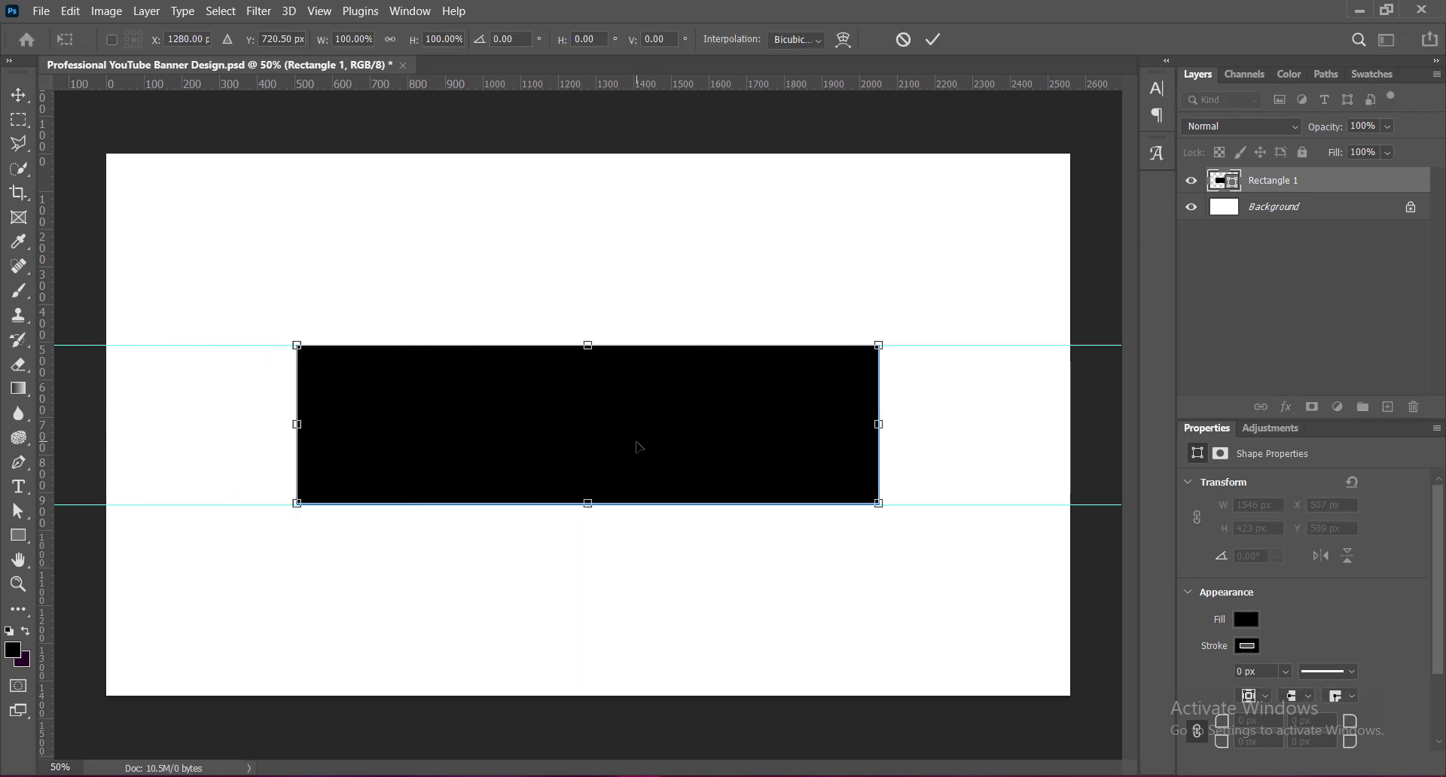
{"action": "key", "text": "Return"}
{"action": "mouse_move", "coordinate": [45, 474]}
{"action": "left_mouse_down"}
{"action": "mouse_move", "coordinate": [298, 448]}
{"action": "mouse_move", "coordinate": [879, 481]}
{"action": "left_mouse_up"}
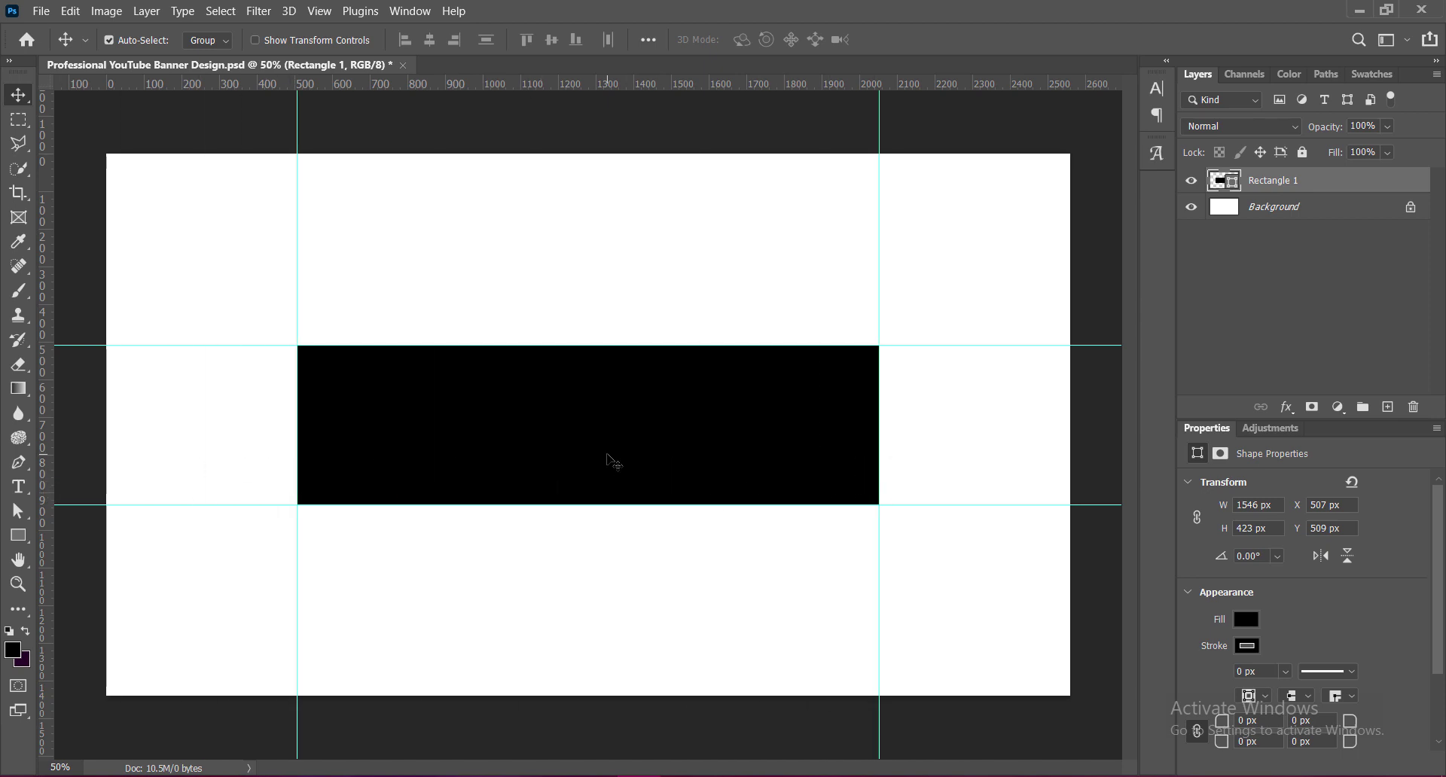
{"action": "key", "text": "Delete"}
Add a new layer and draw a black rectangle over the whole canvas.
{"action": "left_click", "coordinate": [1387, 406]}
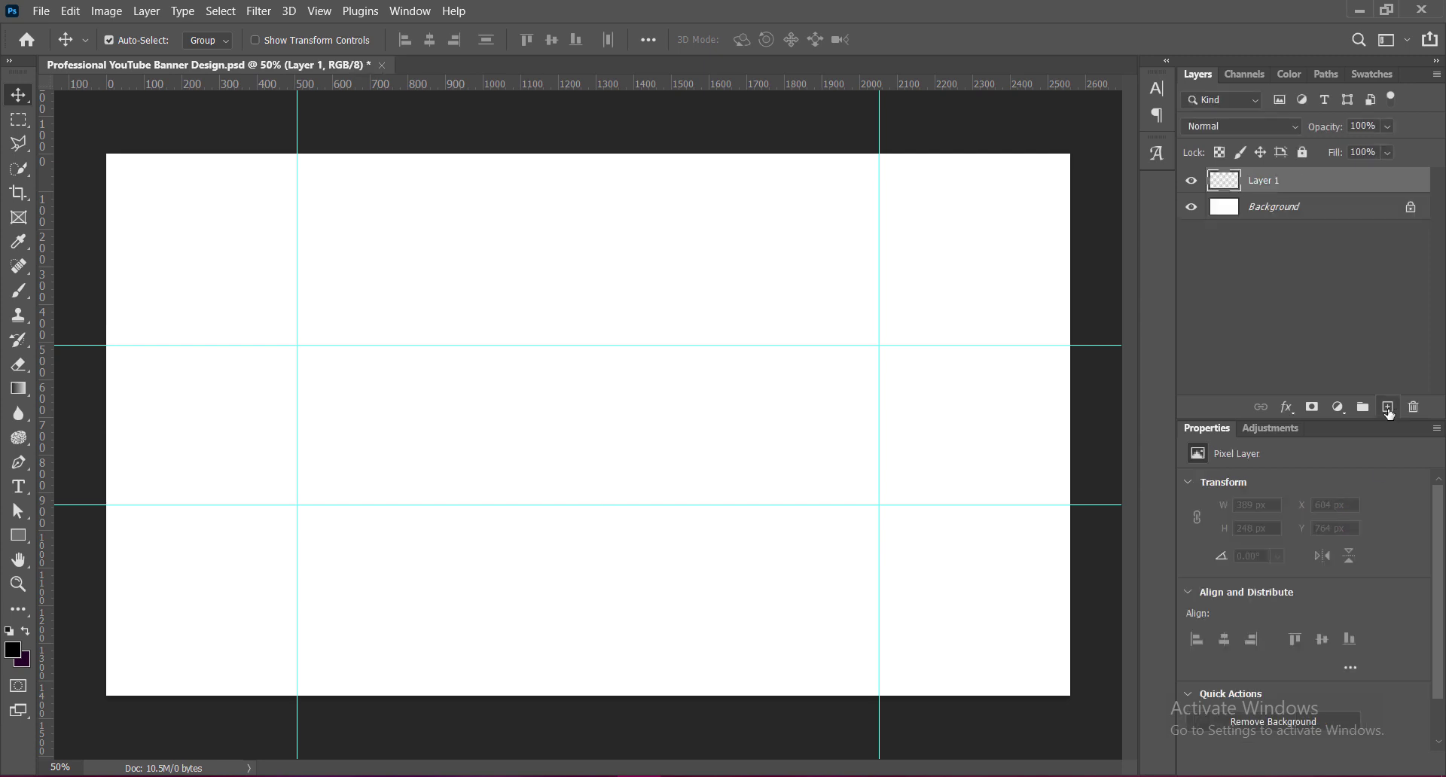
{"action": "key", "text": "u"}
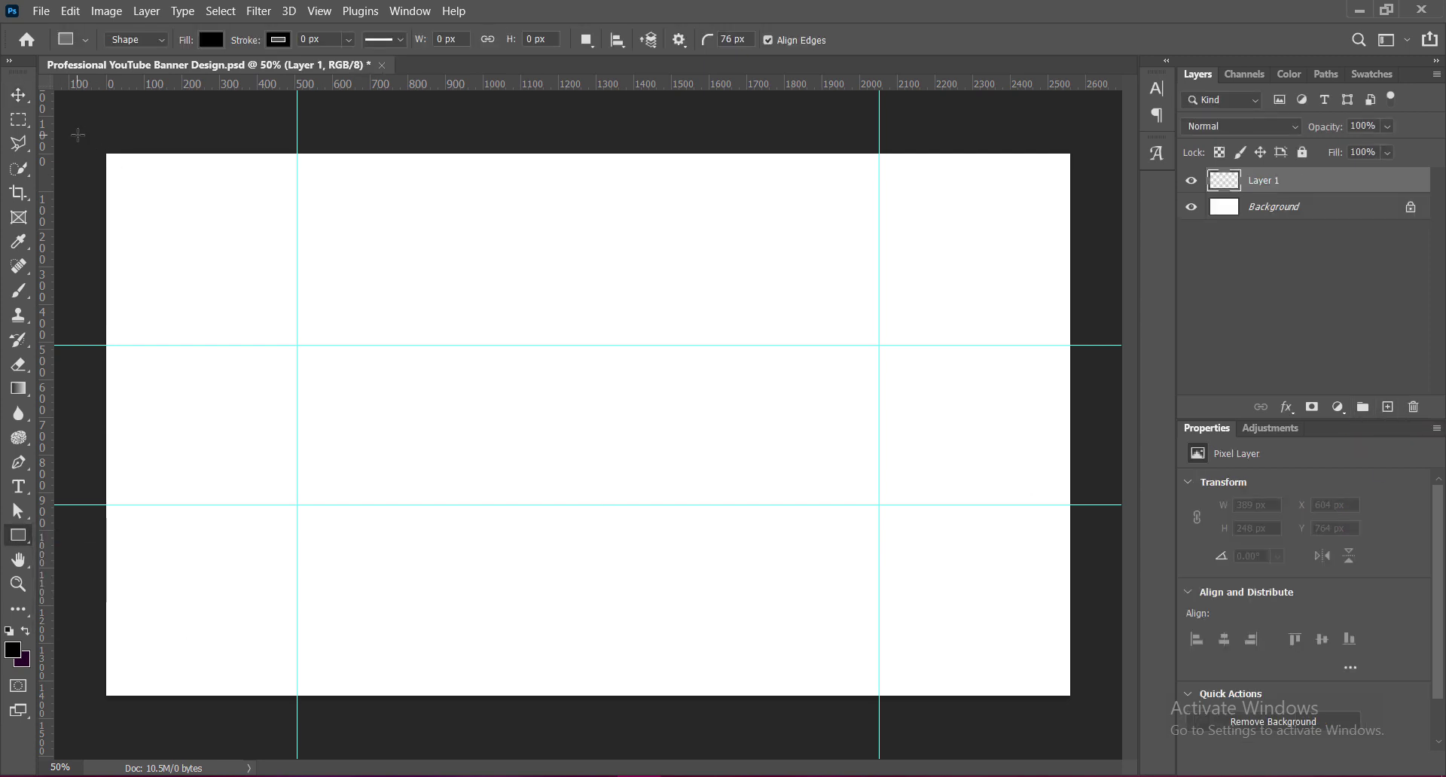
{"action": "mouse_move", "coordinate": [77, 135]}
{"action": "left_mouse_down"}
{"action": "mouse_move", "coordinate": [411, 720]}
{"action": "mouse_move", "coordinate": [1093, 719]}
{"action": "left_mouse_up"}
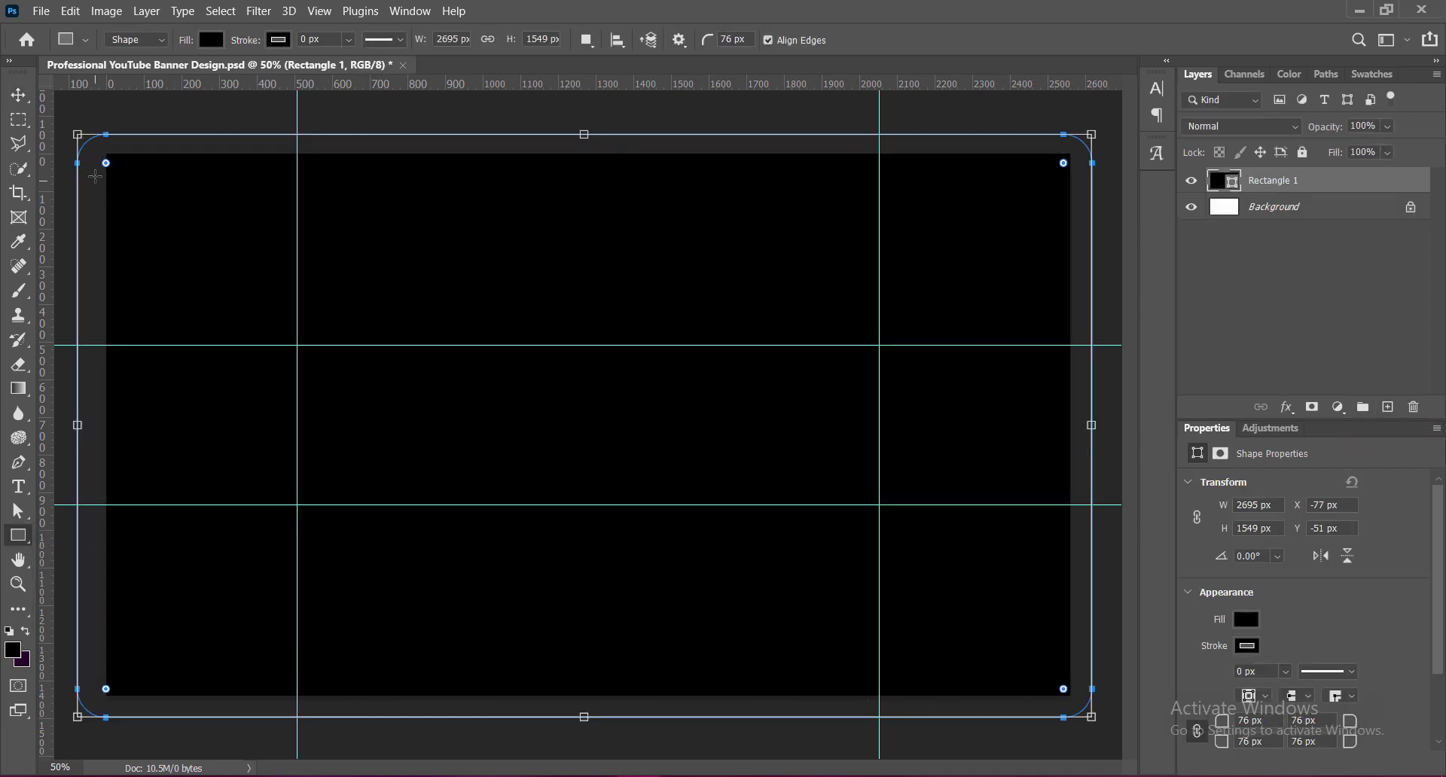
{"action": "left_click_drag", "start_coordinate": [106, 163], "coordinate": [97, 156]}
Nudge the rectangle to cover the canvas evenly and open its layer options.
{"action": "key", "text": "v"}
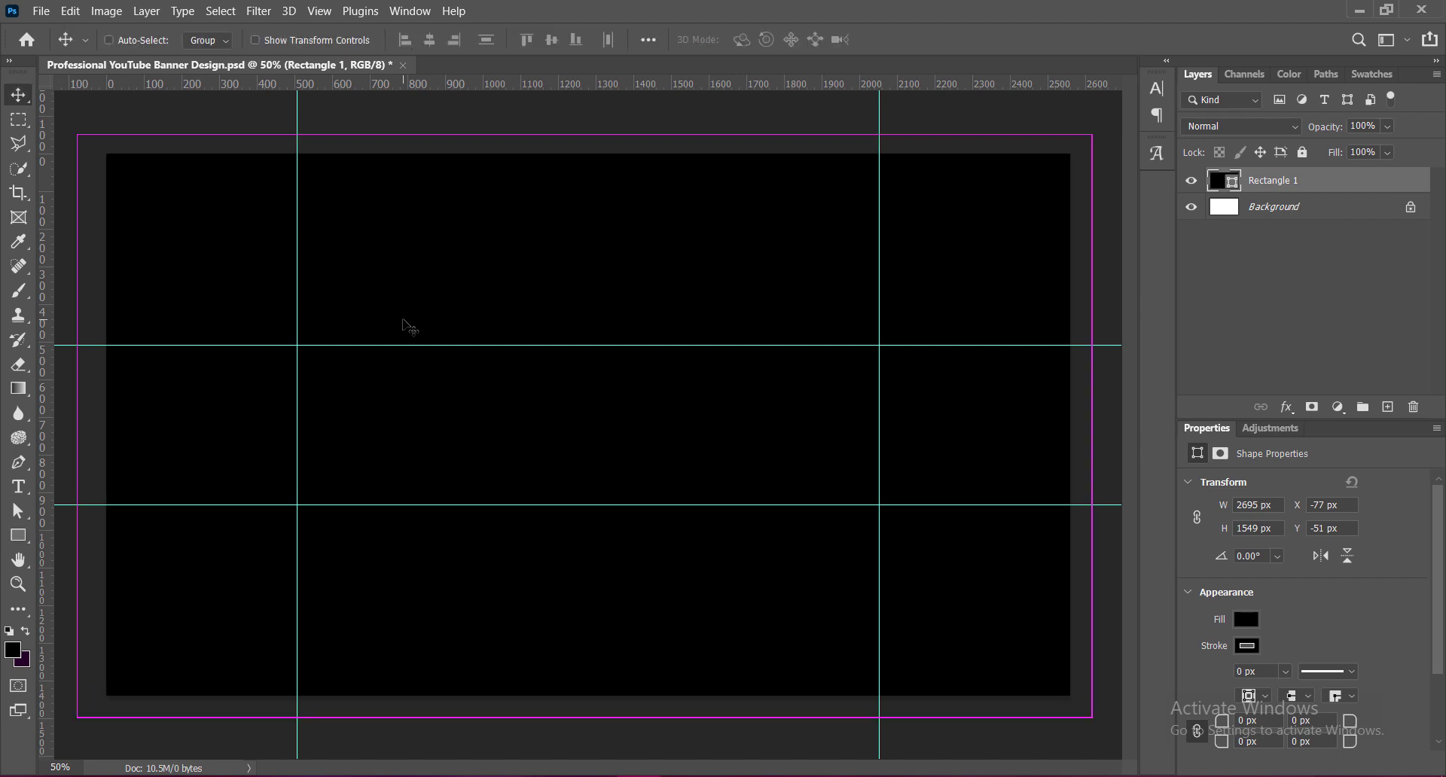
{"action": "key", "text": "ctrl+t"}
{"action": "left_click_drag", "start_coordinate": [505, 443], "coordinate": [508, 442]}
{"action": "key", "text": "Return"}
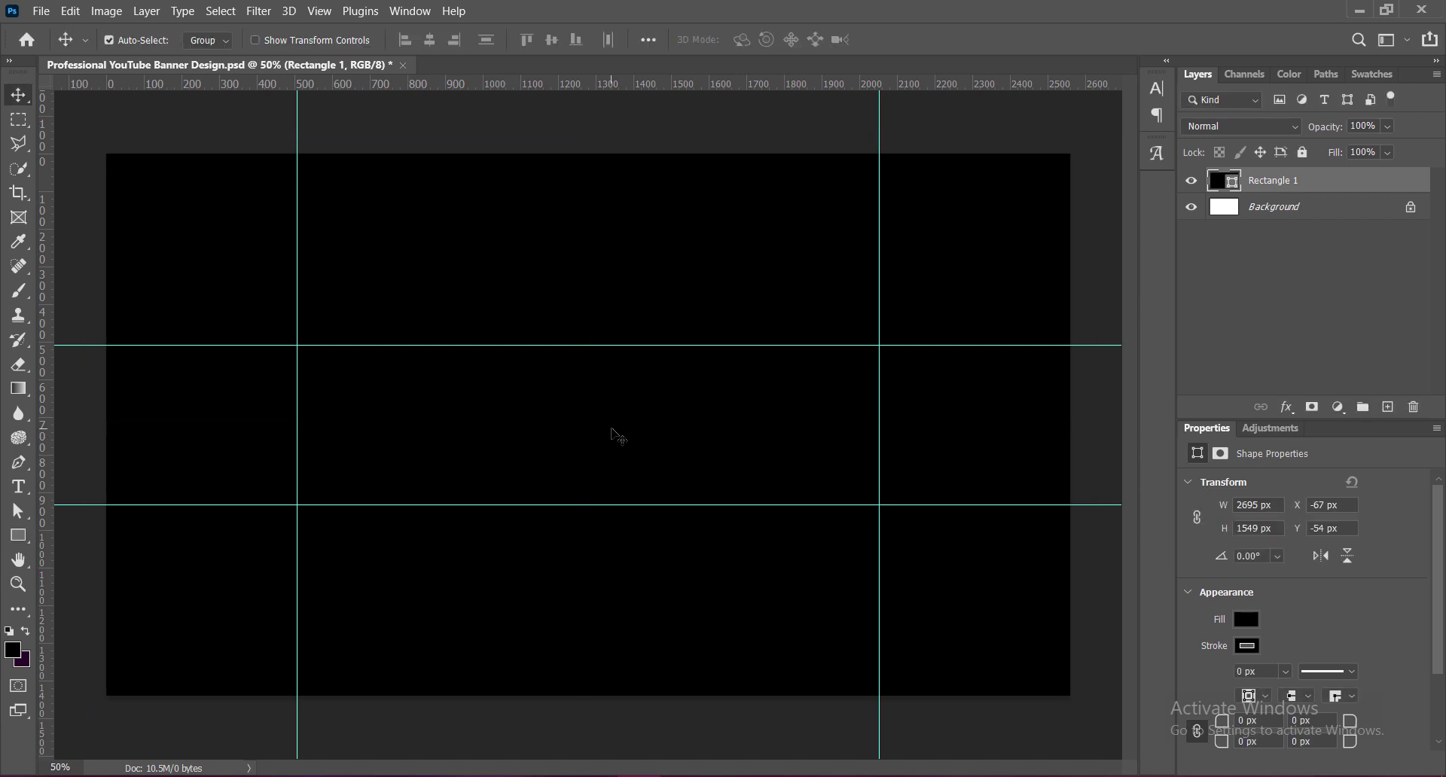
{"action": "right_click", "coordinate": [1220, 185]}
{"action": "left_click", "coordinate": [1265, 188]}
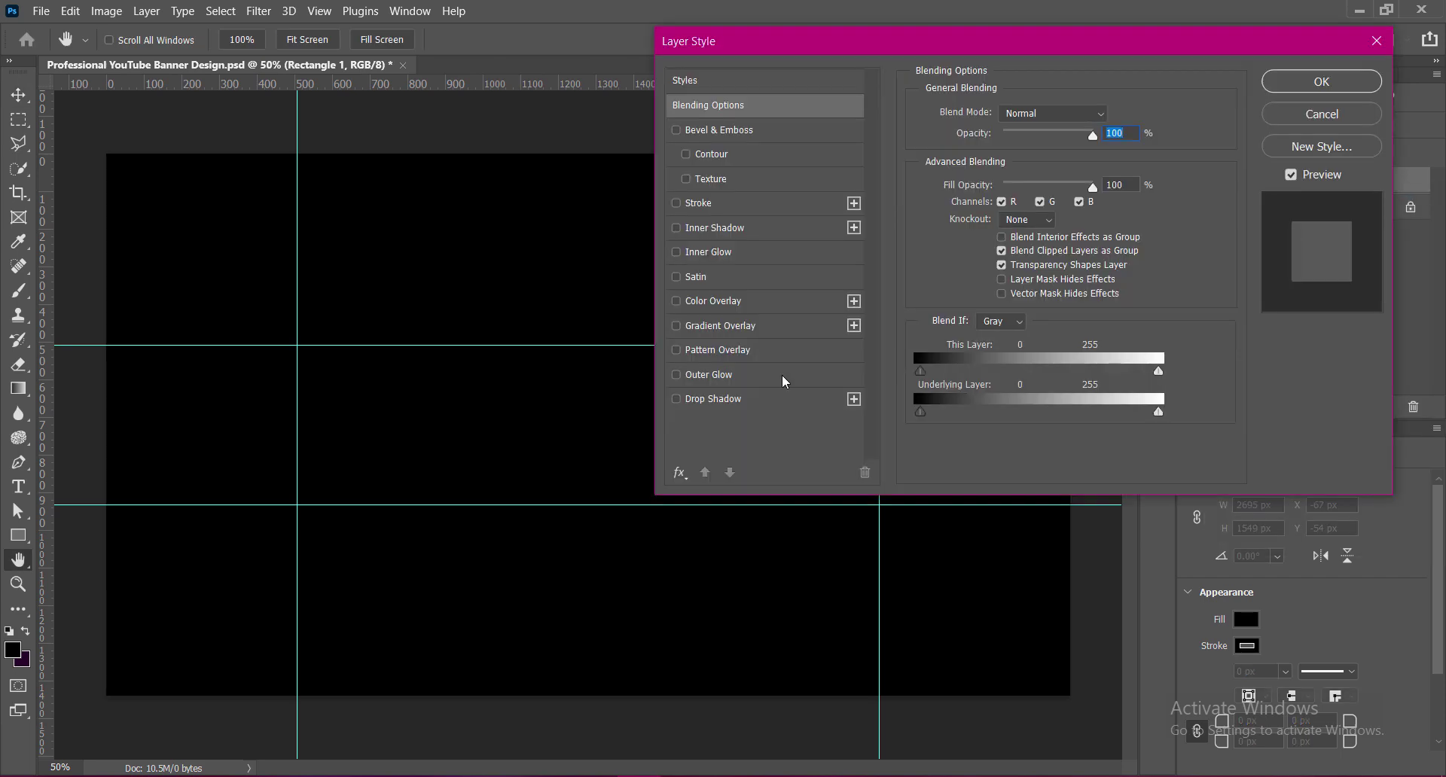
Enable a Gradient Overlay using the dark blue-grey gradient preset.
{"action": "left_click", "coordinate": [676, 326]}
{"action": "left_click", "coordinate": [723, 329]}
{"action": "left_click", "coordinate": [1090, 156]}
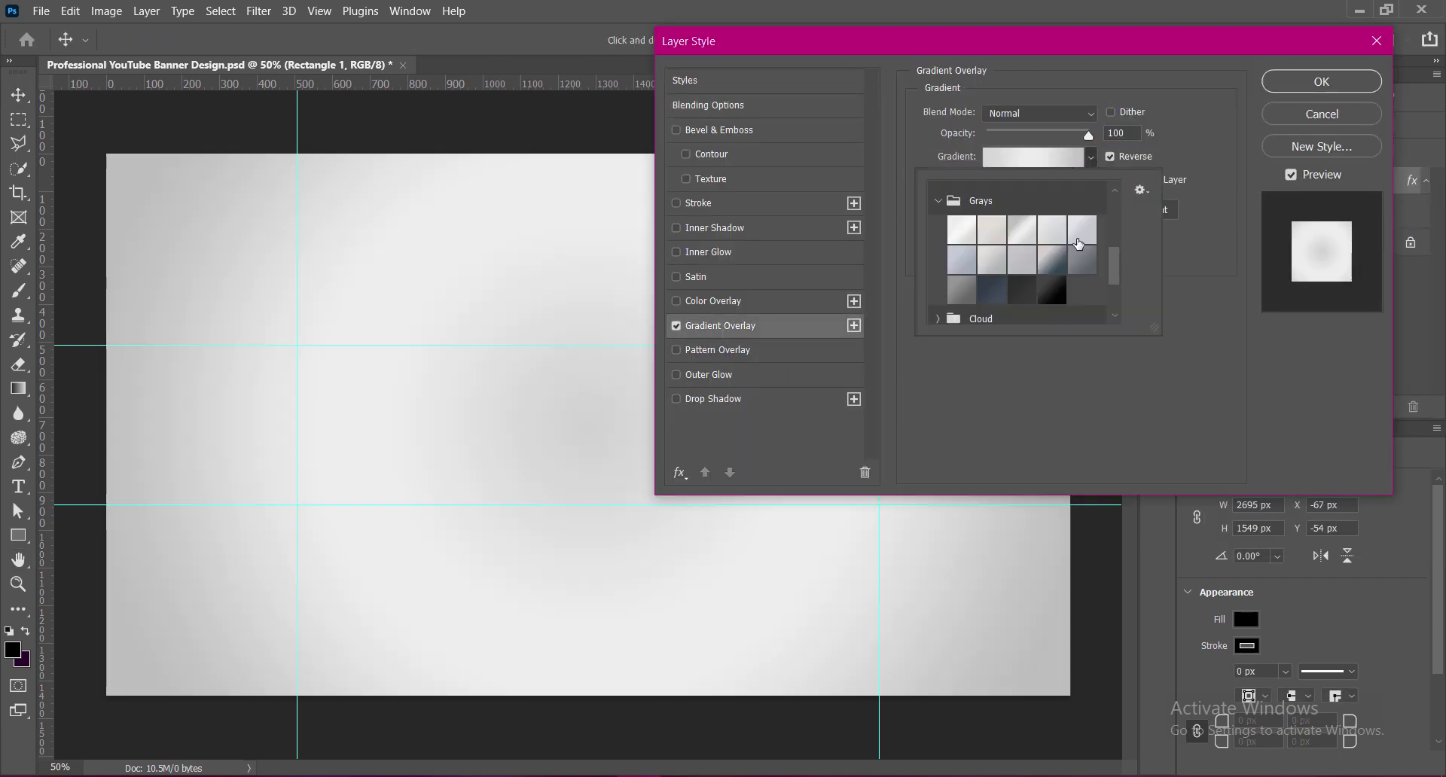
{"action": "left_click", "coordinate": [992, 290]}
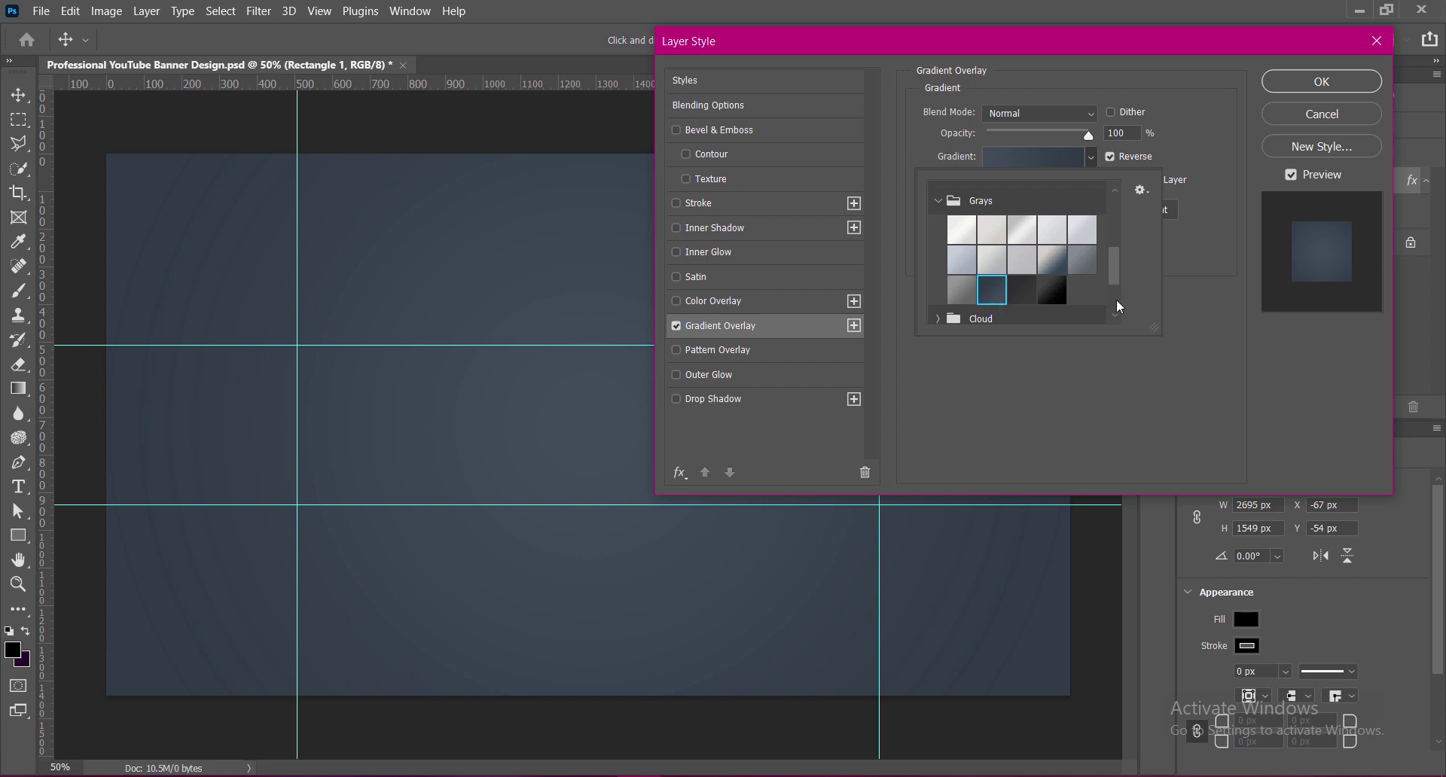
{"action": "left_click", "coordinate": [1048, 255]}
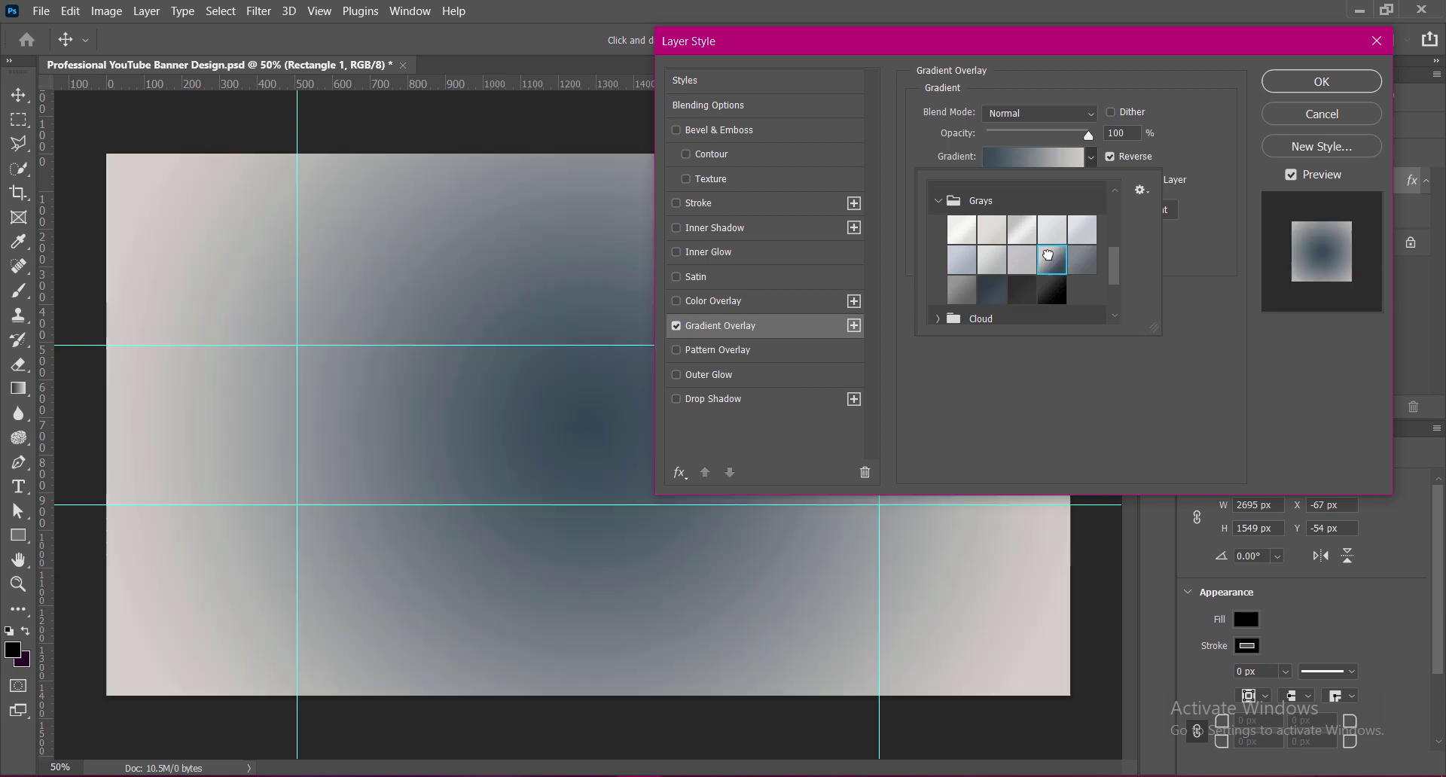
{"action": "left_click", "coordinate": [992, 291]}
{"action": "left_click", "coordinate": [1059, 298]}
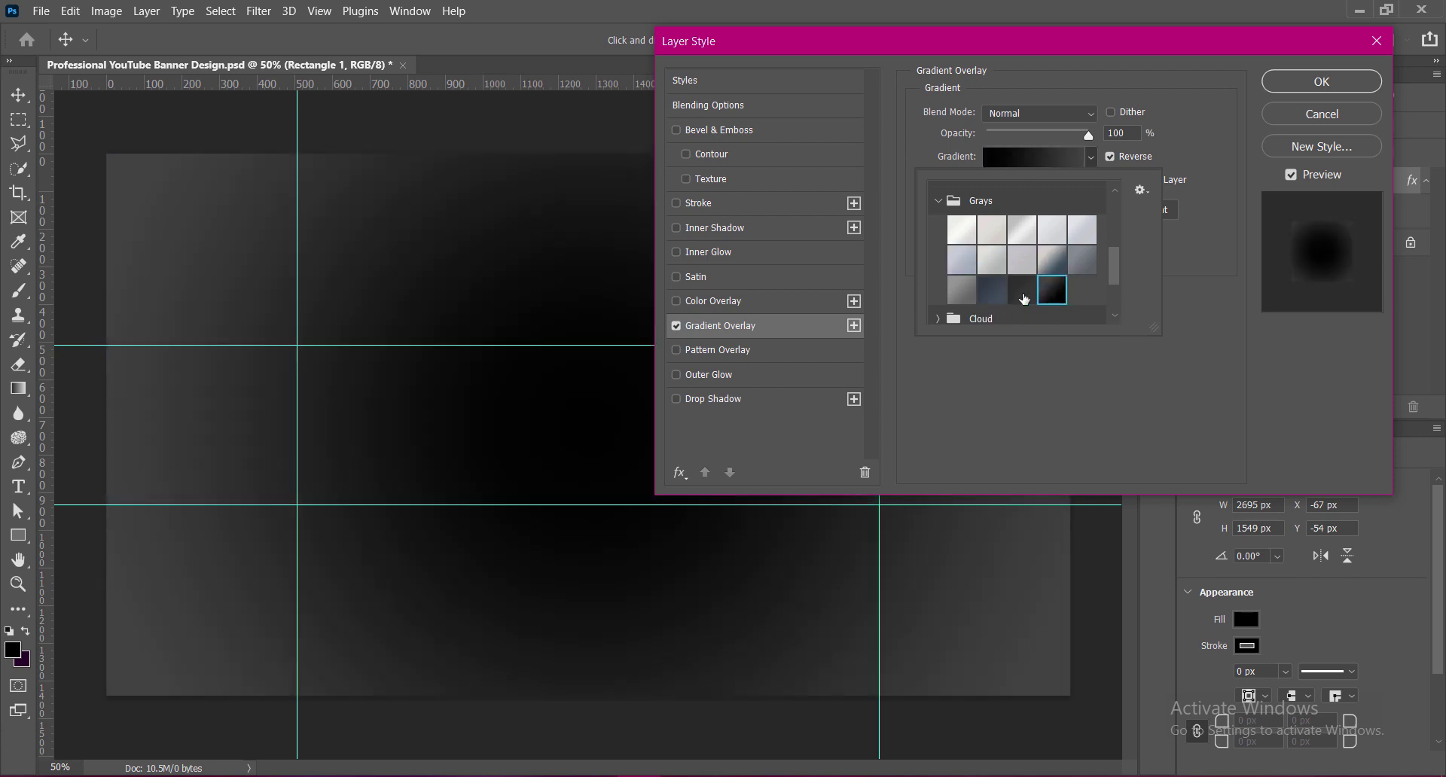
{"action": "left_click", "coordinate": [1002, 299]}
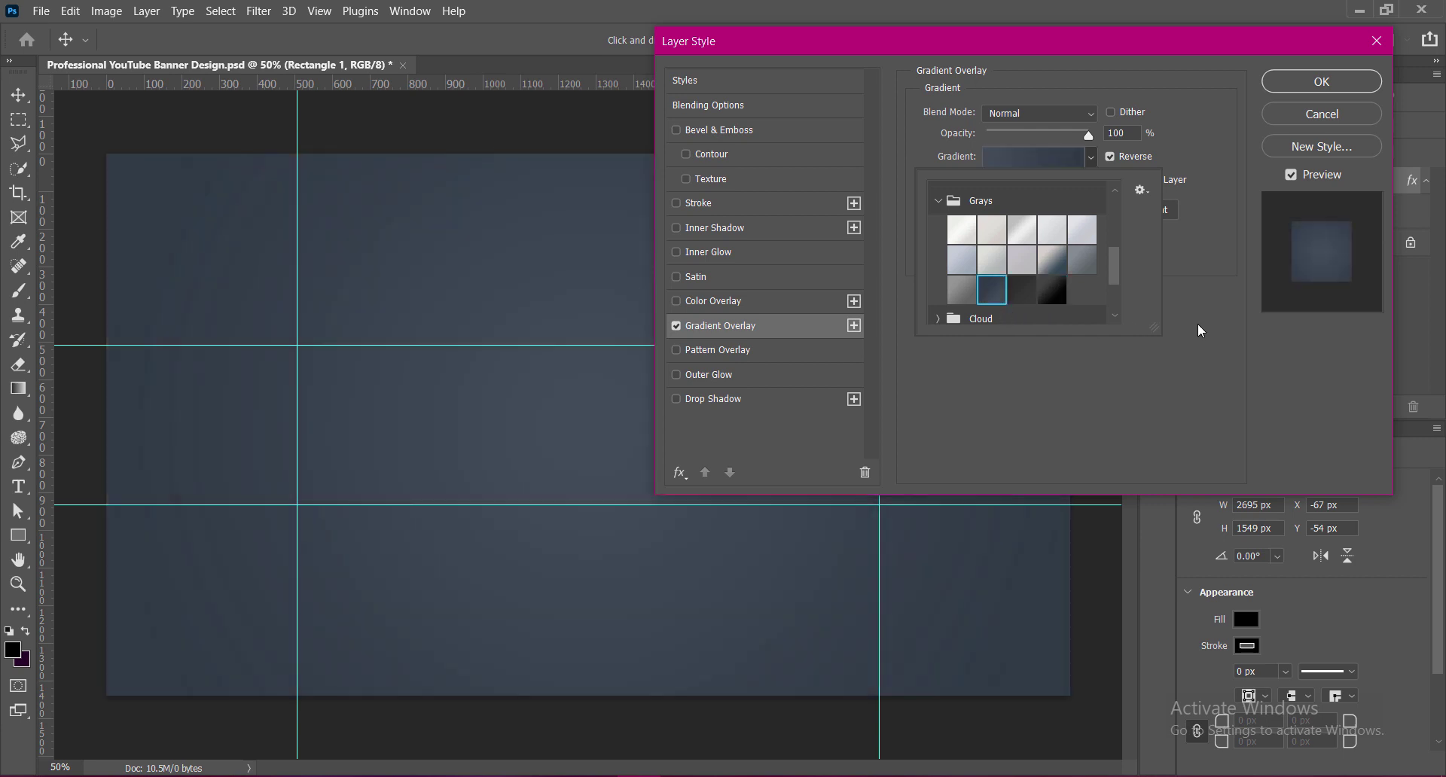
{"action": "left_click", "coordinate": [1201, 327]}
Set the gradient style to Radial.
{"action": "left_click", "coordinate": [1039, 181]}
{"action": "left_click", "coordinate": [1027, 237]}
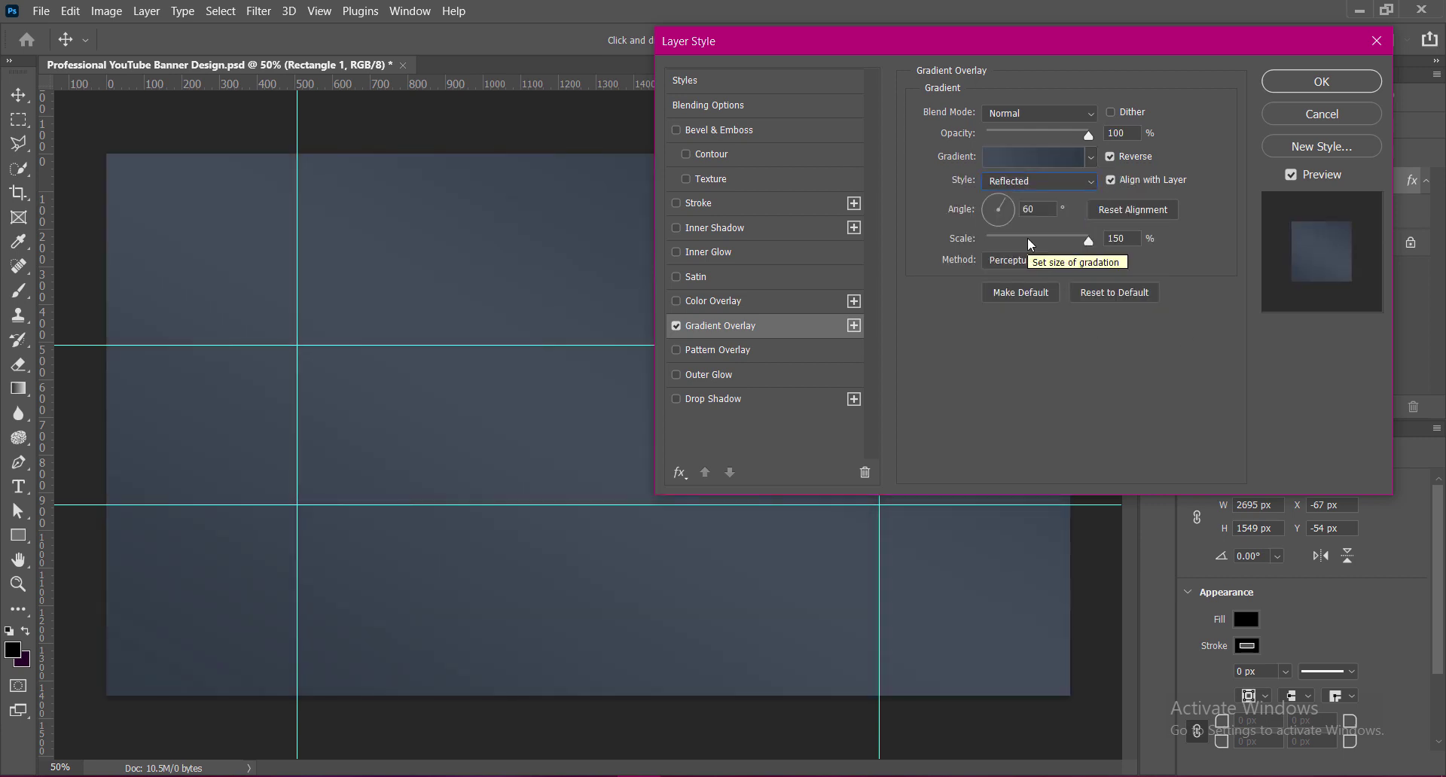
{"action": "left_click", "coordinate": [1039, 181]}
{"action": "left_click", "coordinate": [1031, 214]}
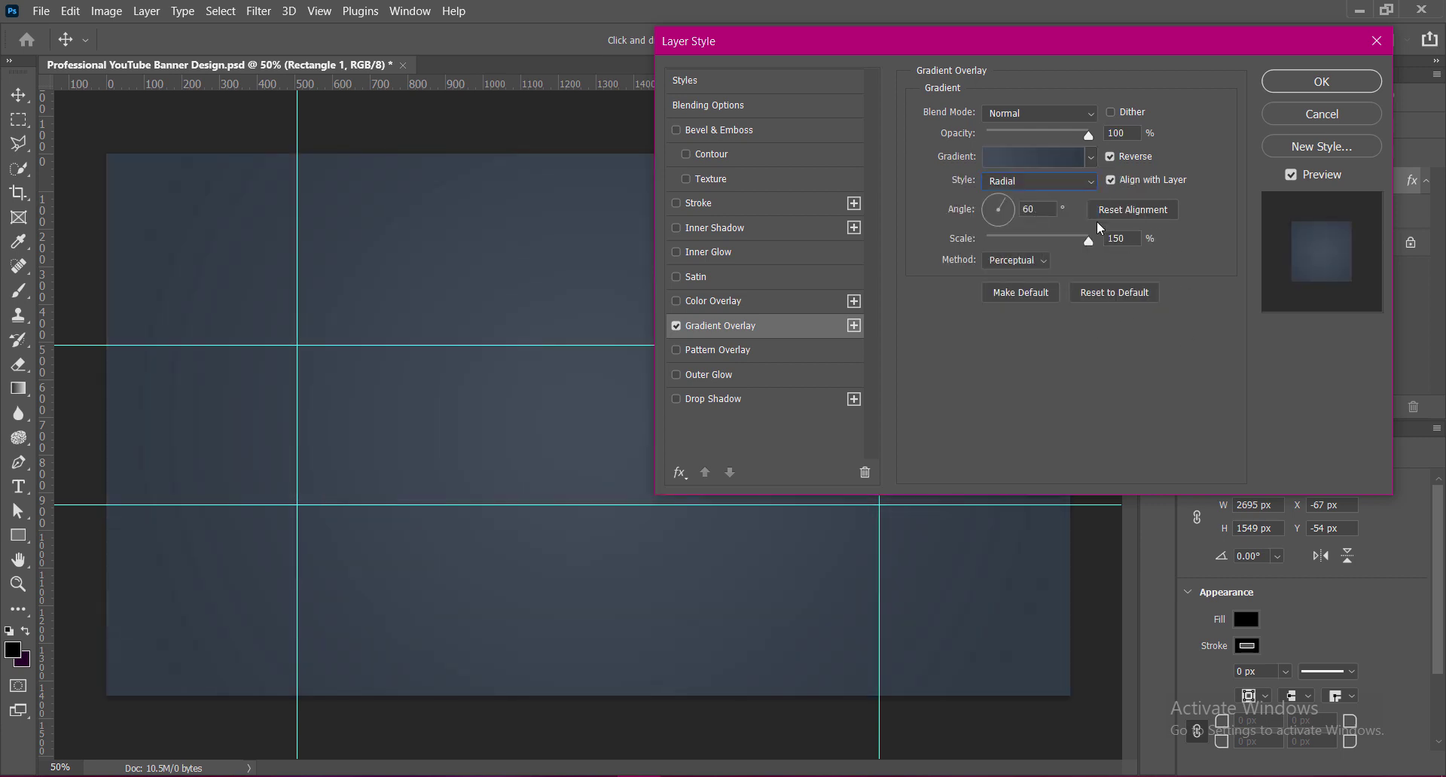
Set the gradient's left stop to dark colour 262e37.
{"action": "left_click", "coordinate": [1033, 157]}
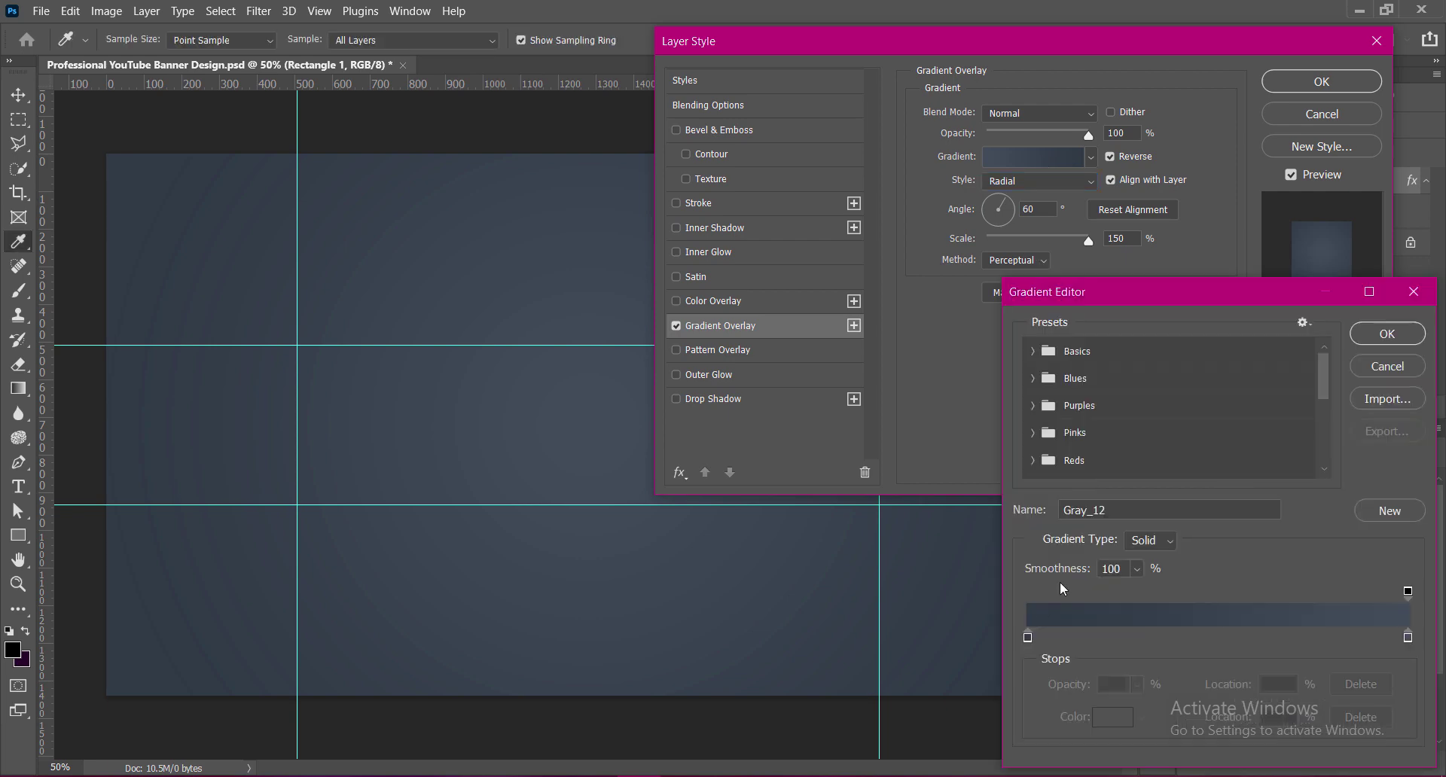
{"action": "double_click", "coordinate": [1027, 637]}
{"action": "left_click", "coordinate": [991, 405]}
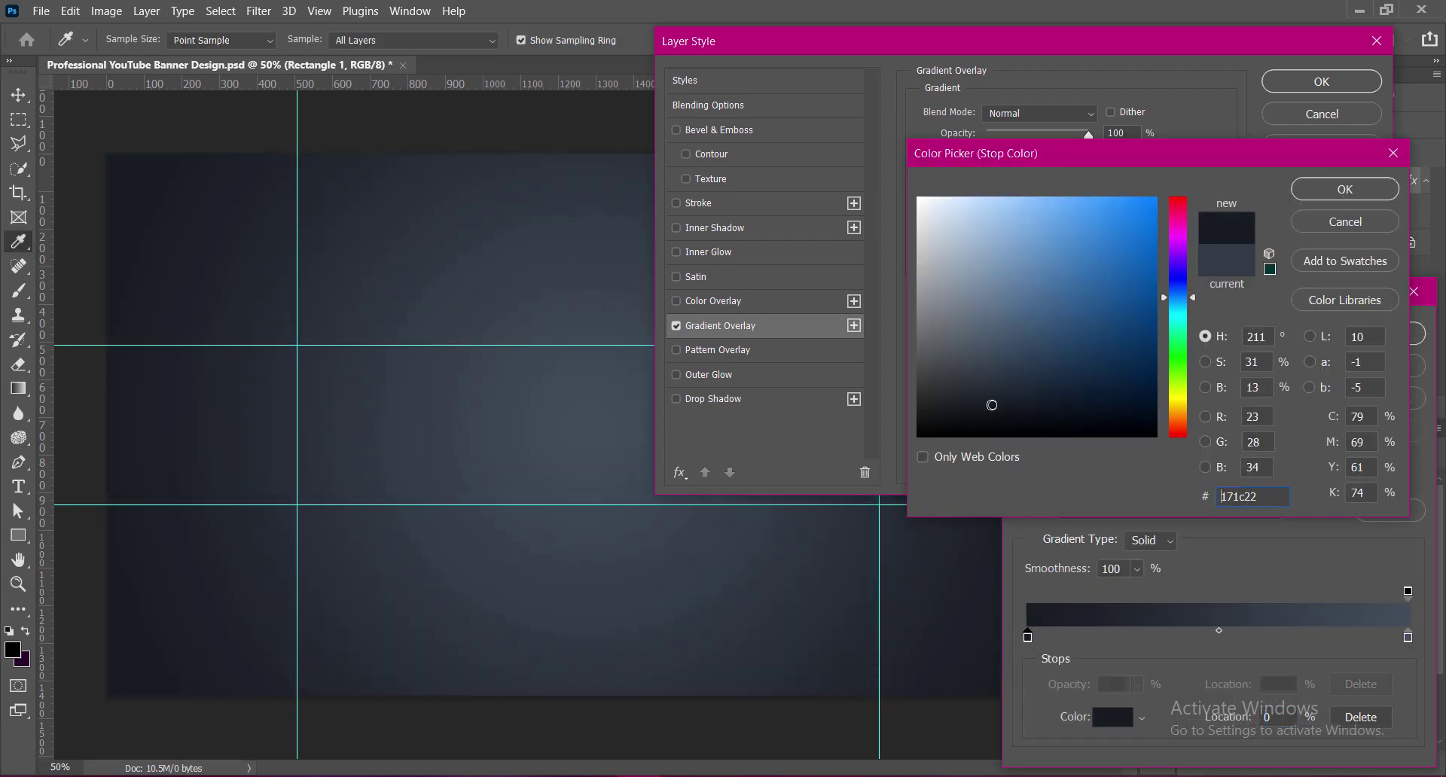
{"action": "left_click", "coordinate": [991, 386]}
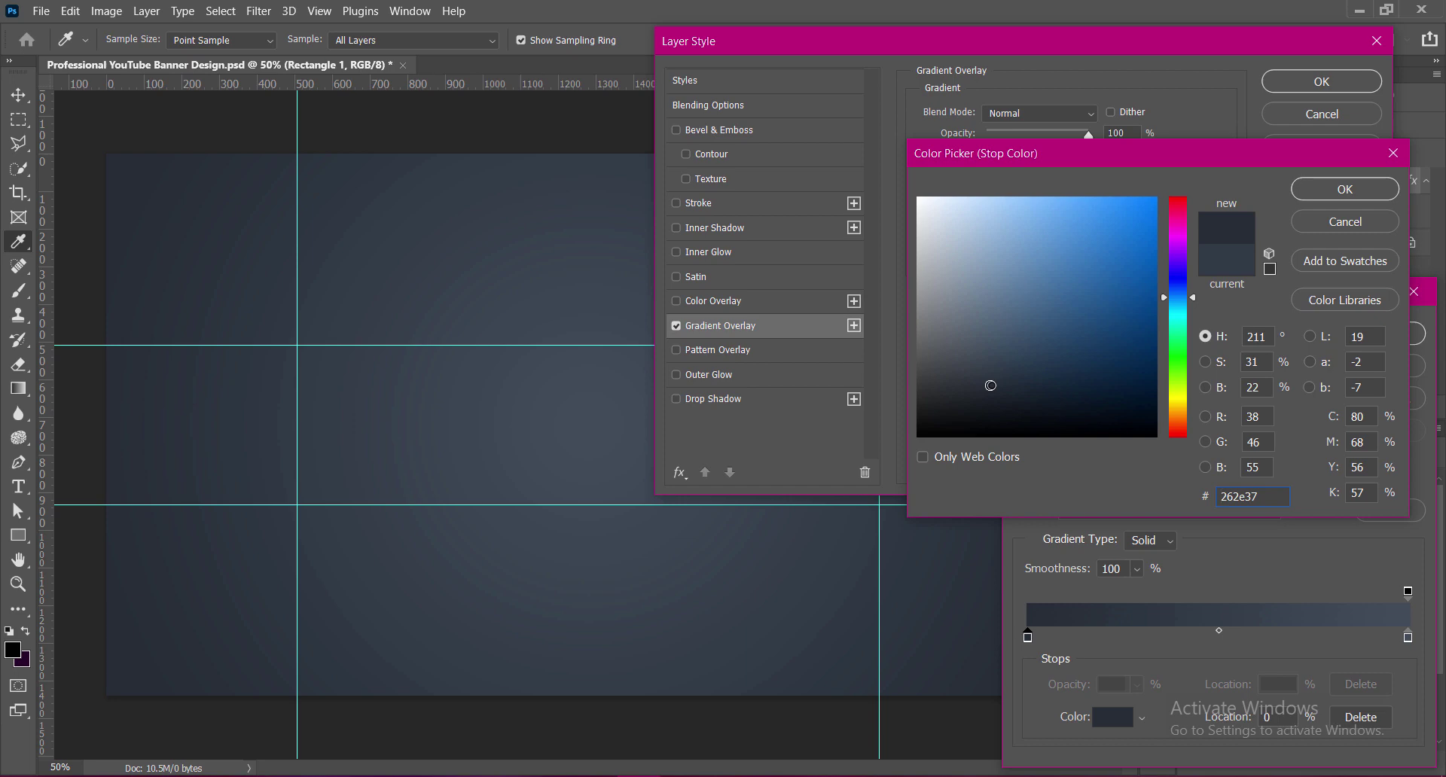
{"action": "left_click", "coordinate": [1348, 190]}
Set the gradient's right stop to a lighter slate grey-blue, #5f6c7a.
{"action": "double_click", "coordinate": [1408, 637]}
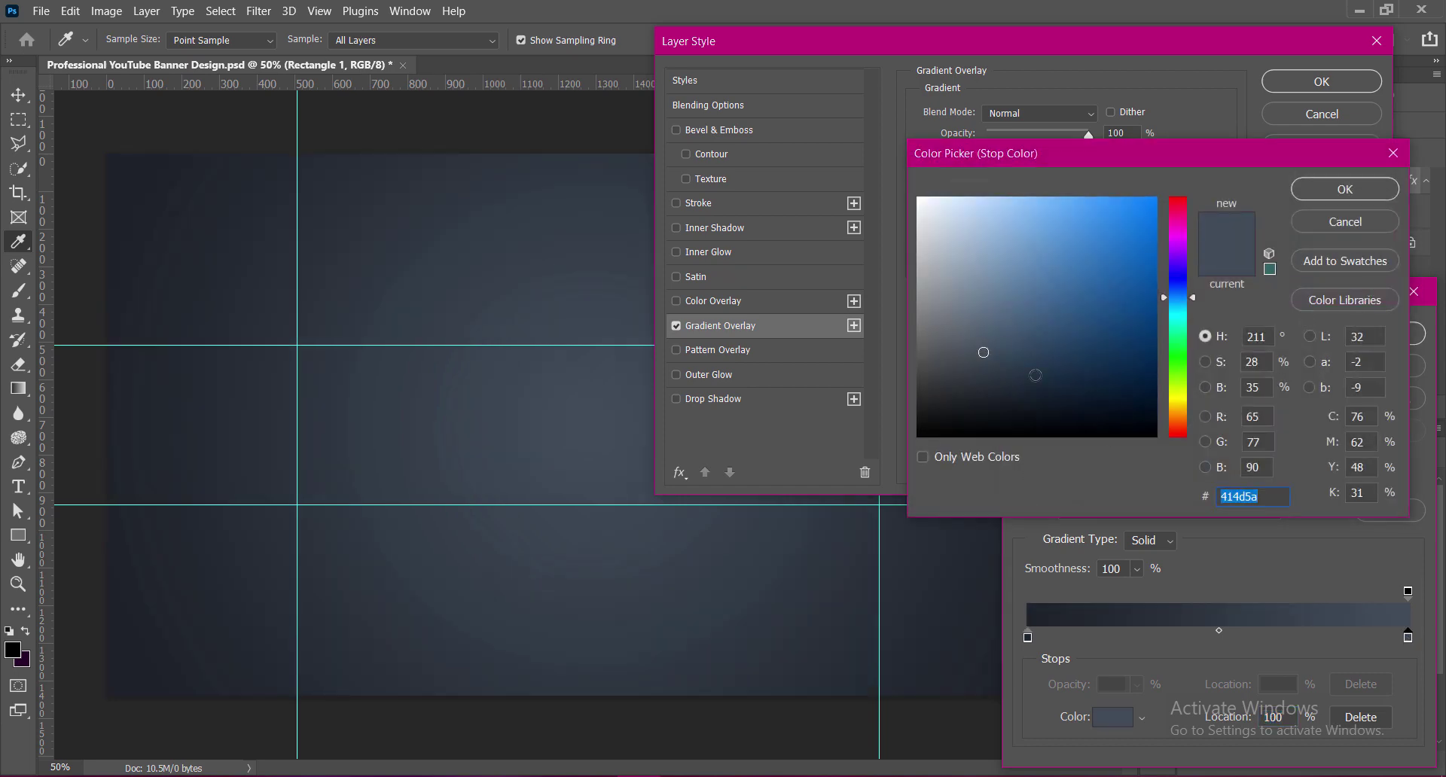
{"action": "left_click", "coordinate": [979, 322]}
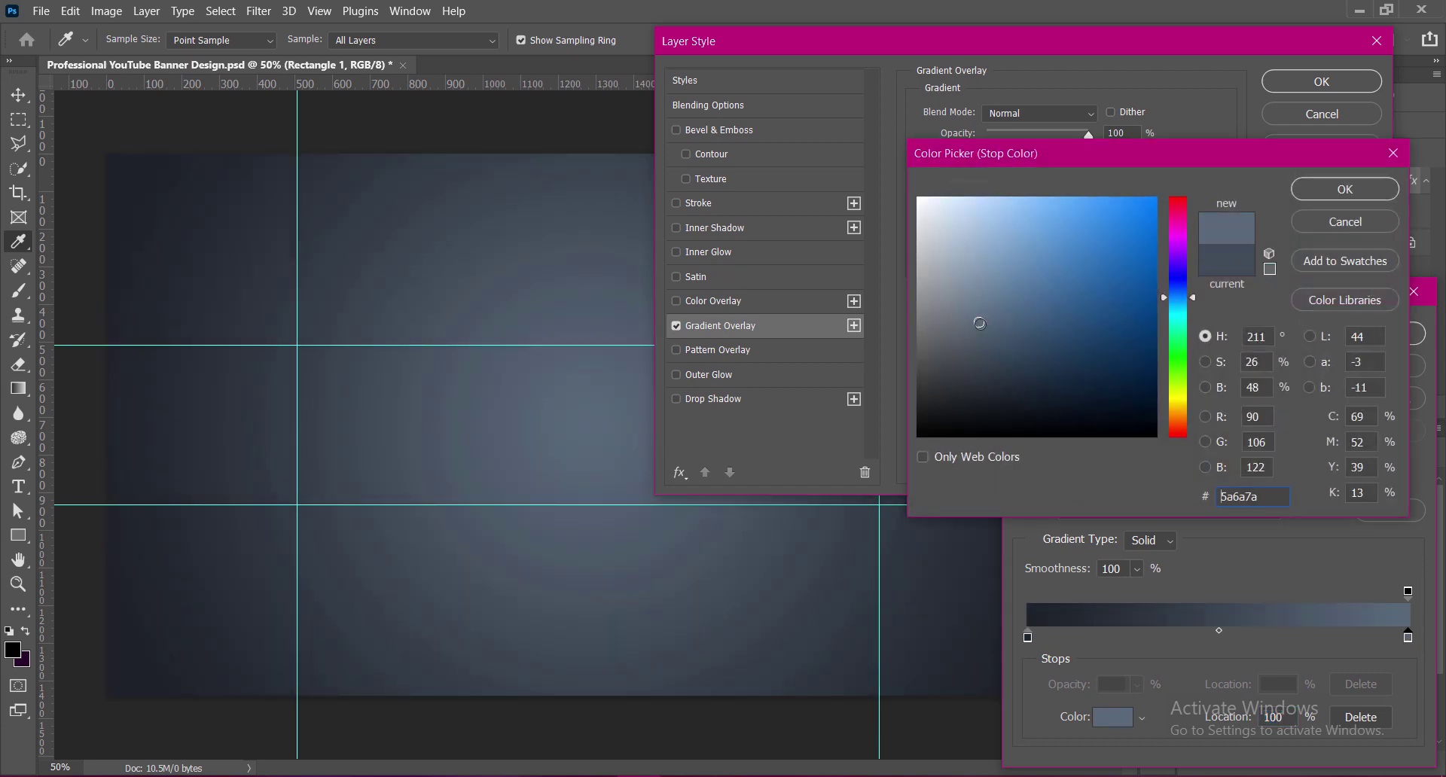
{"action": "left_click", "coordinate": [960, 322]}
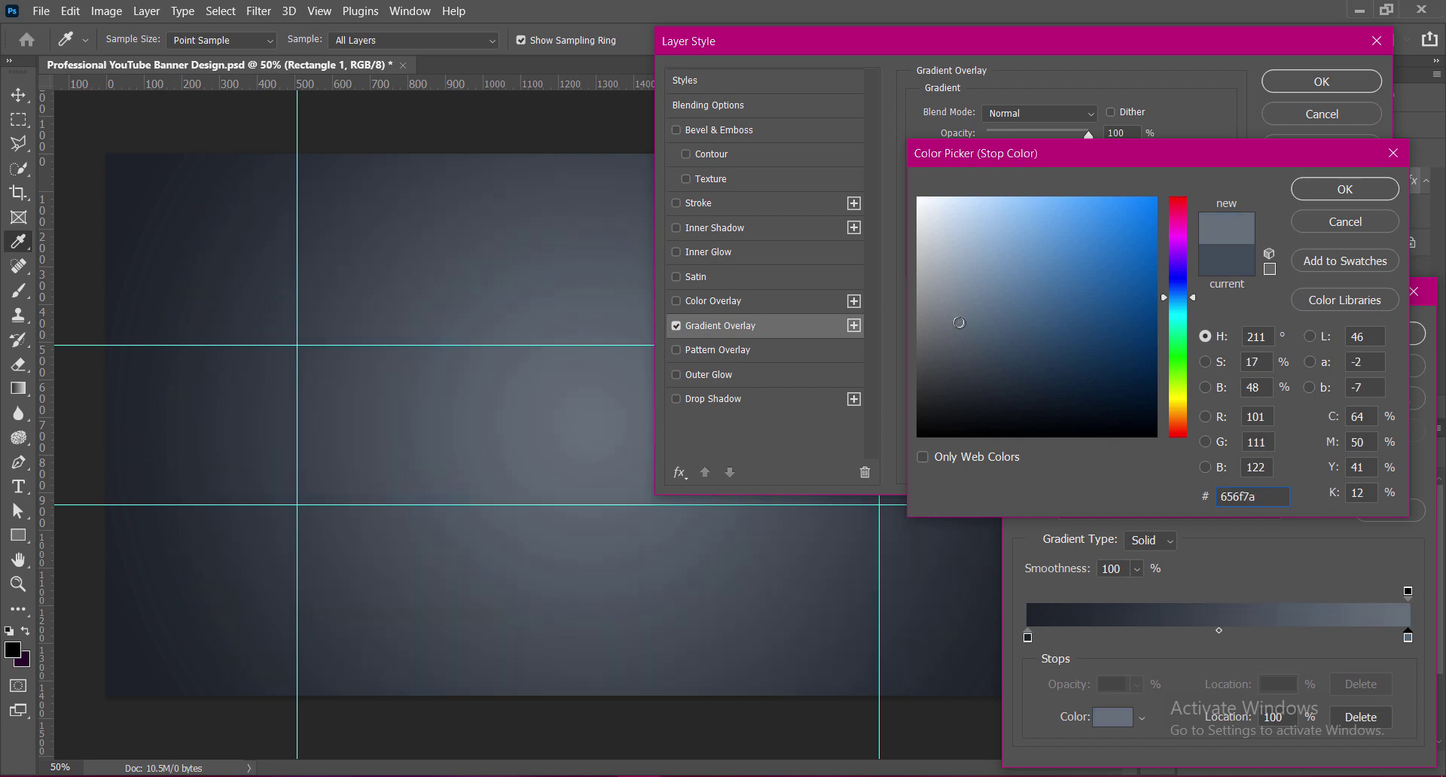
{"action": "left_click", "coordinate": [971, 322]}
{"action": "left_click", "coordinate": [1341, 190]}
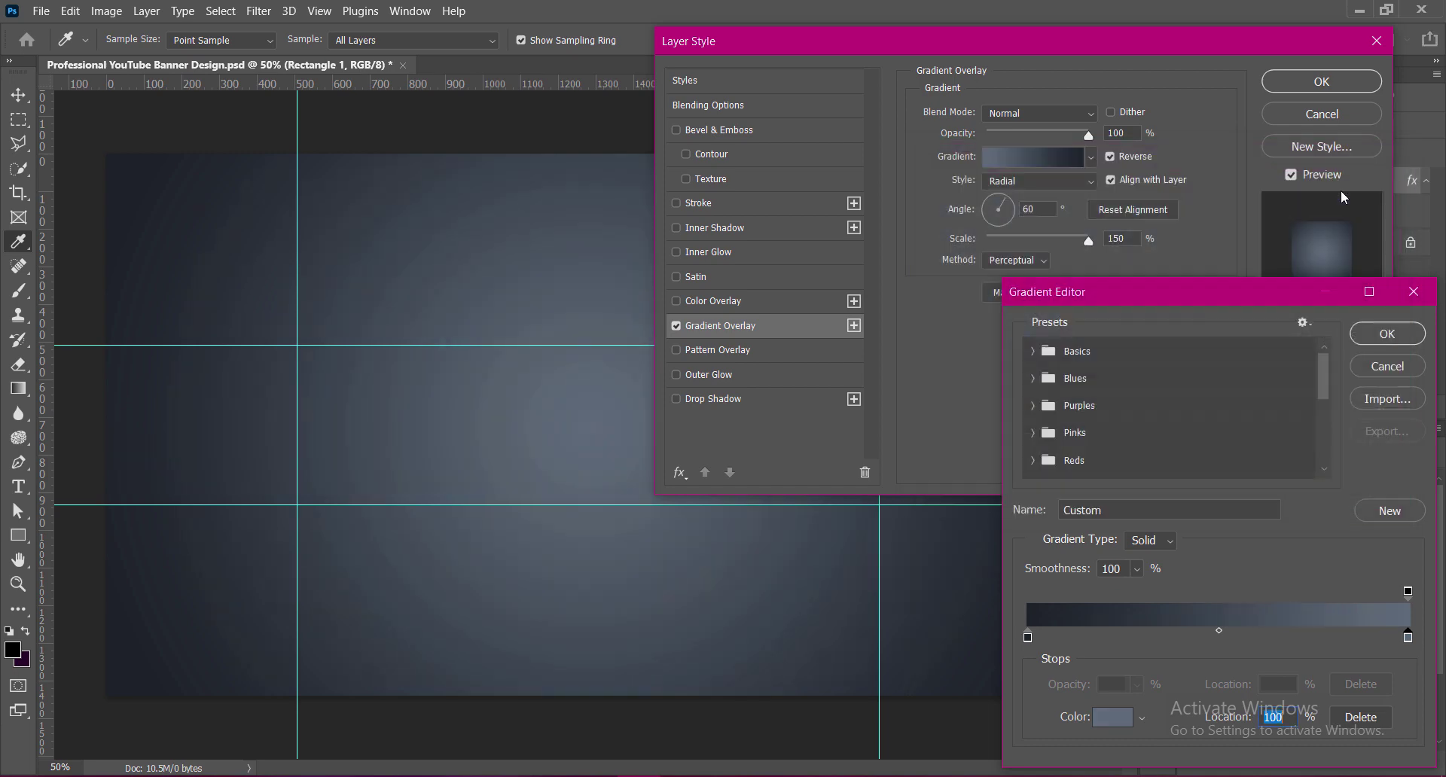
{"action": "double_click", "coordinate": [1408, 638]}
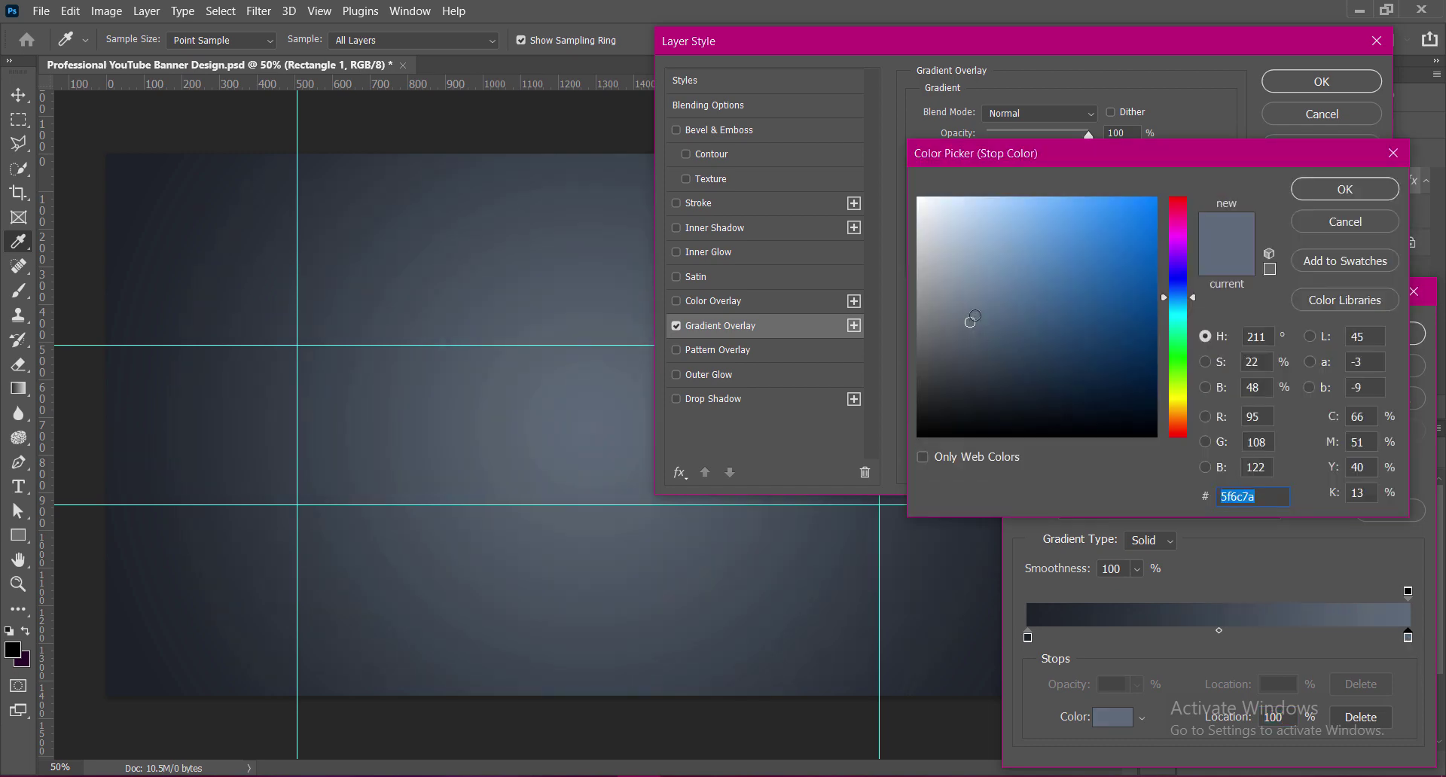
{"action": "left_click", "coordinate": [1331, 191]}
Accept the gradient and add a Bevel & Emboss texture at scale 3 with Soften 3.
{"action": "left_click", "coordinate": [1368, 338]}
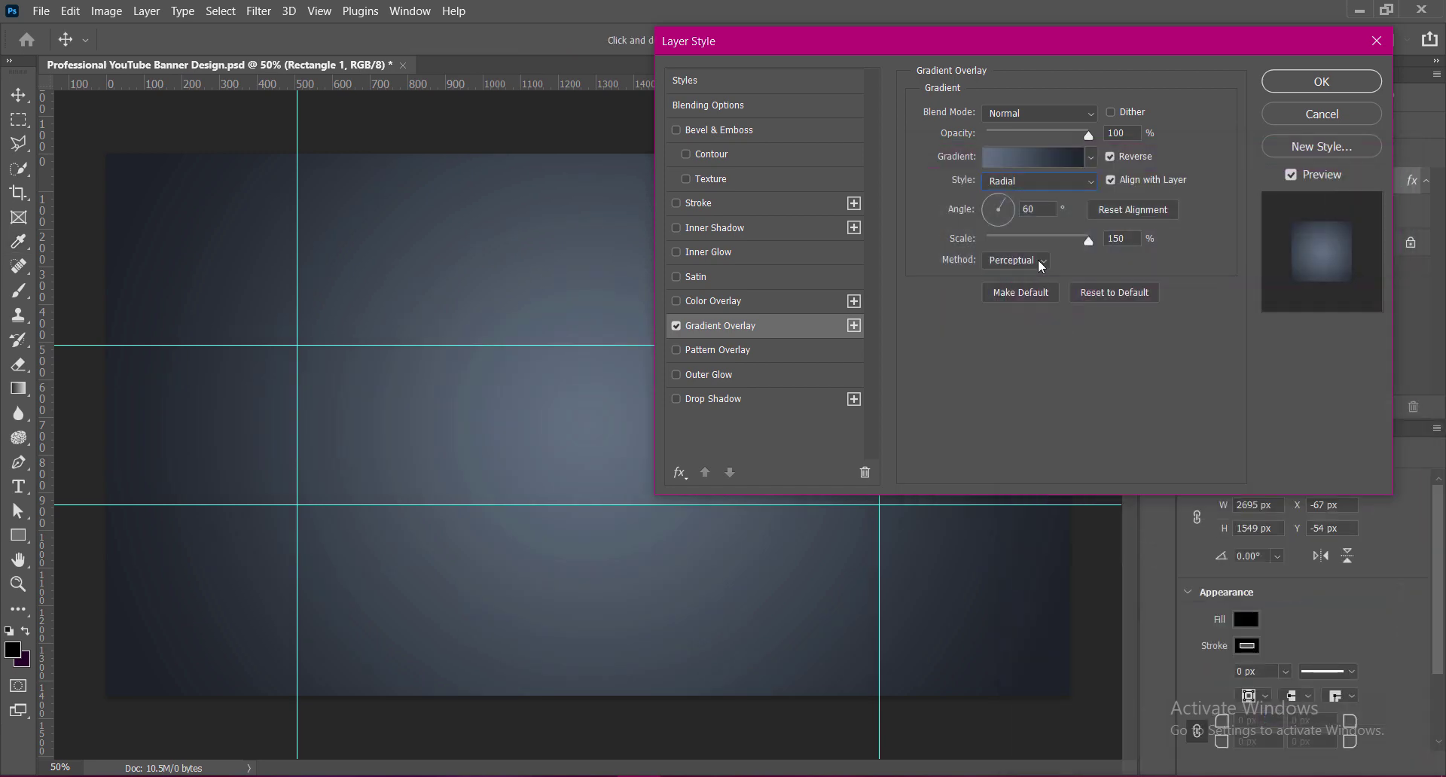
{"action": "left_click", "coordinate": [1016, 260]}
{"action": "left_click", "coordinate": [686, 180]}
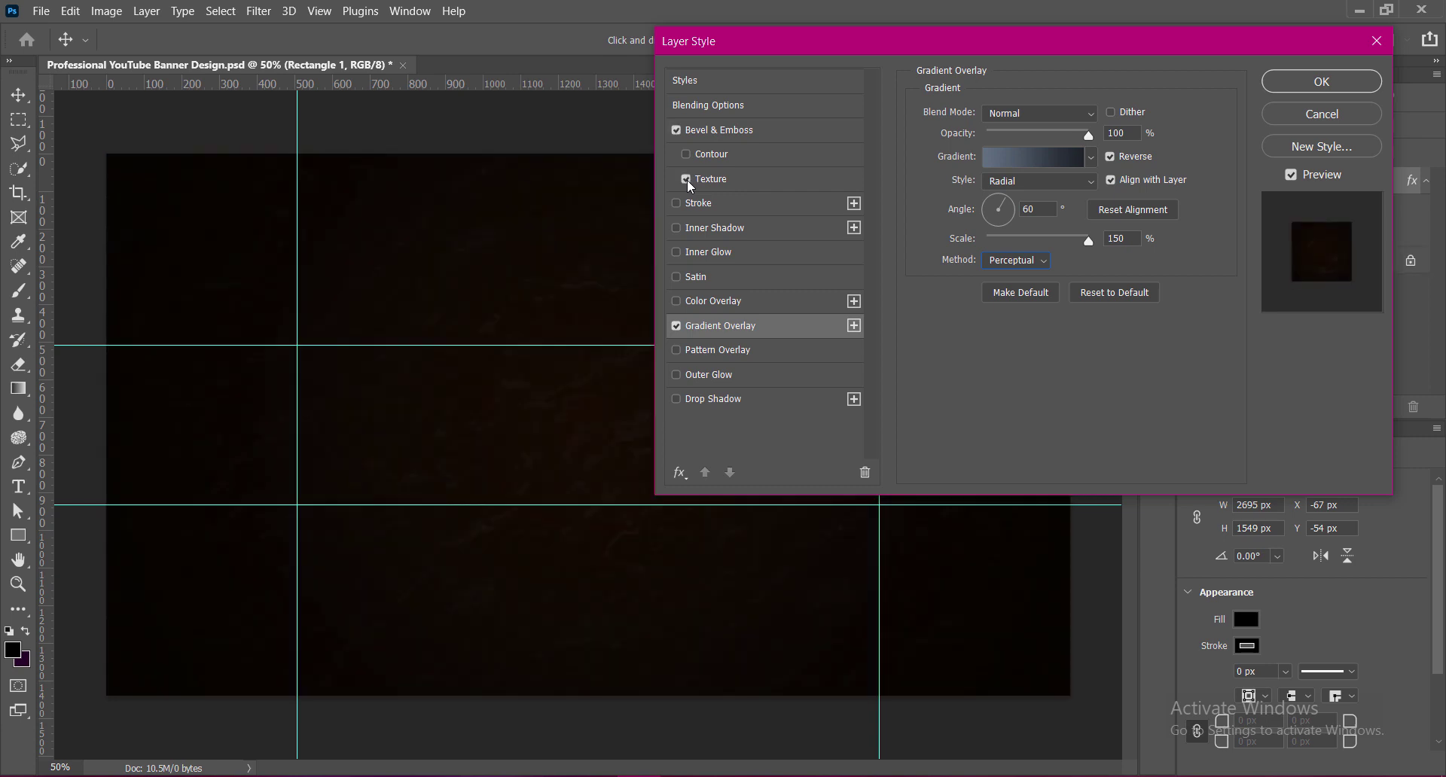
{"action": "left_click", "coordinate": [719, 179]}
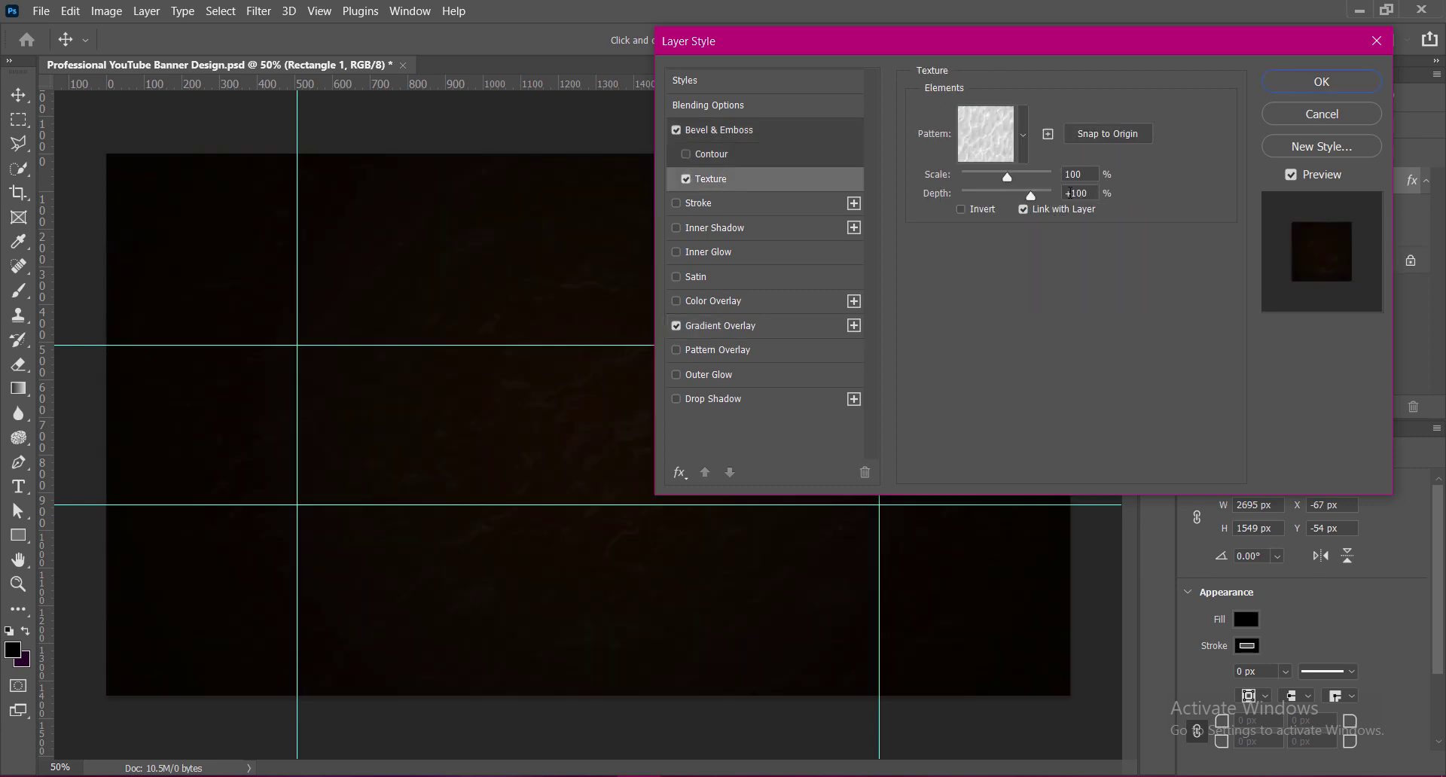
{"action": "double_click", "coordinate": [1077, 174]}
{"action": "type", "text": "3"}
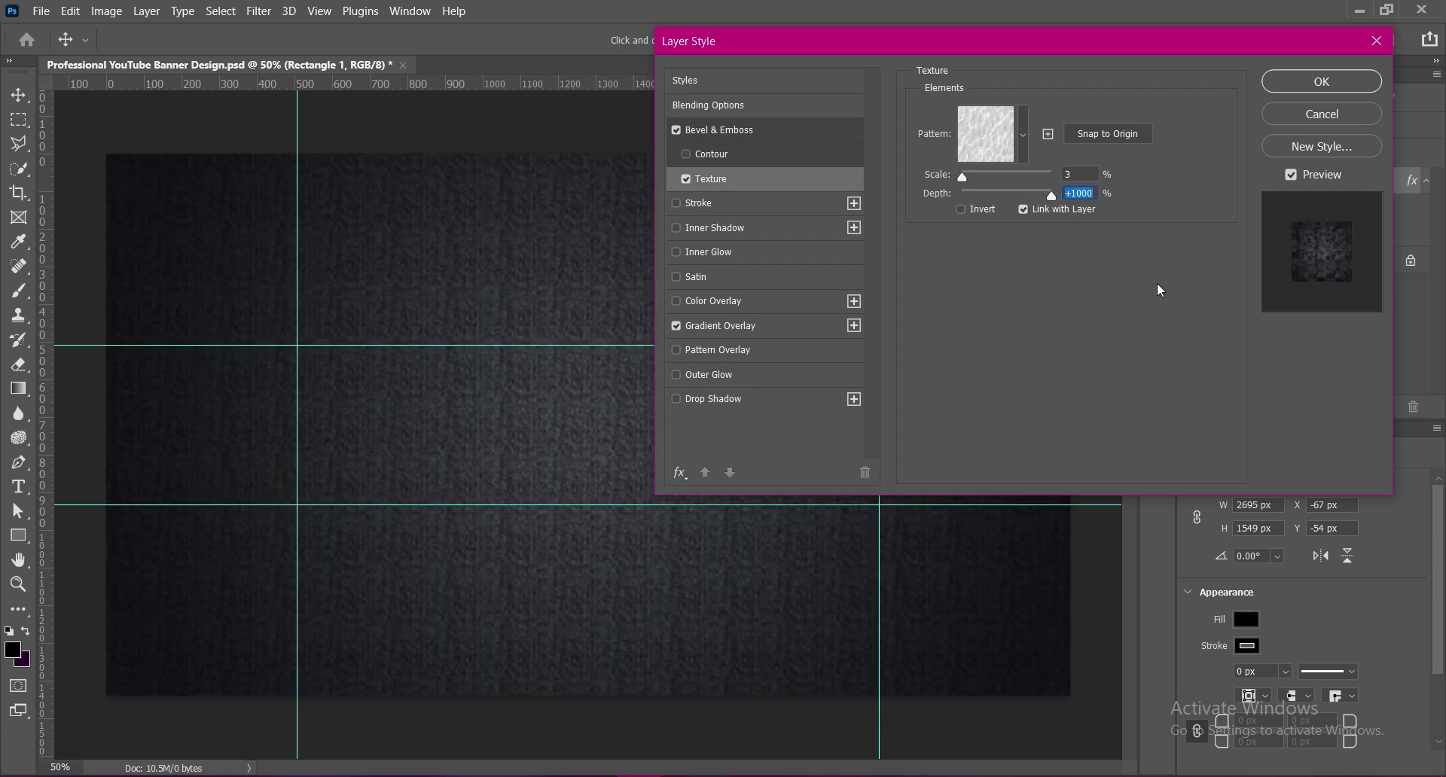
{"action": "left_click", "coordinate": [719, 130]}
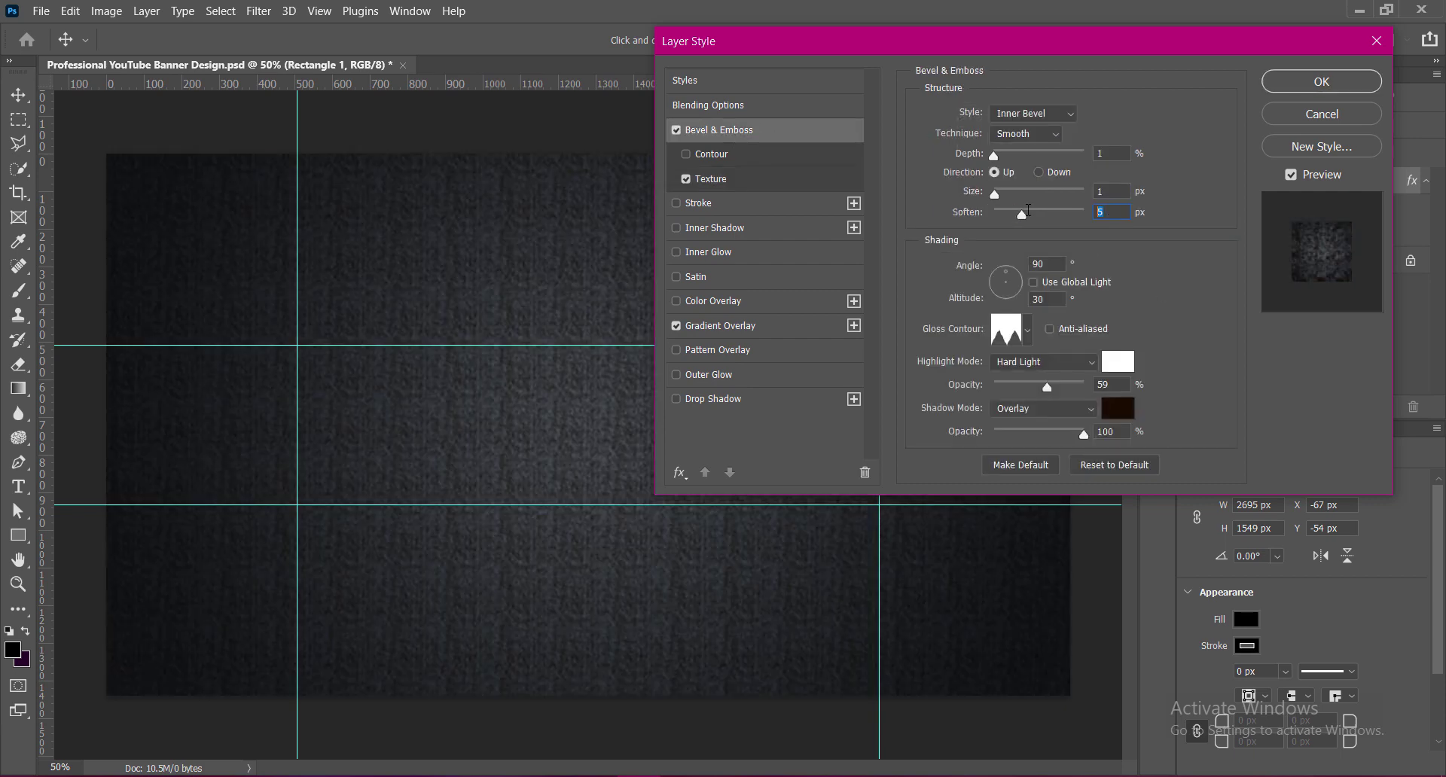
{"action": "type", "text": "3"}
Set the bevel's shadow blend mode to Hard Light after trying several modes.
{"action": "left_click", "coordinate": [1085, 409]}
{"action": "left_click", "coordinate": [1004, 622]}
{"action": "left_click", "coordinate": [1043, 408]}
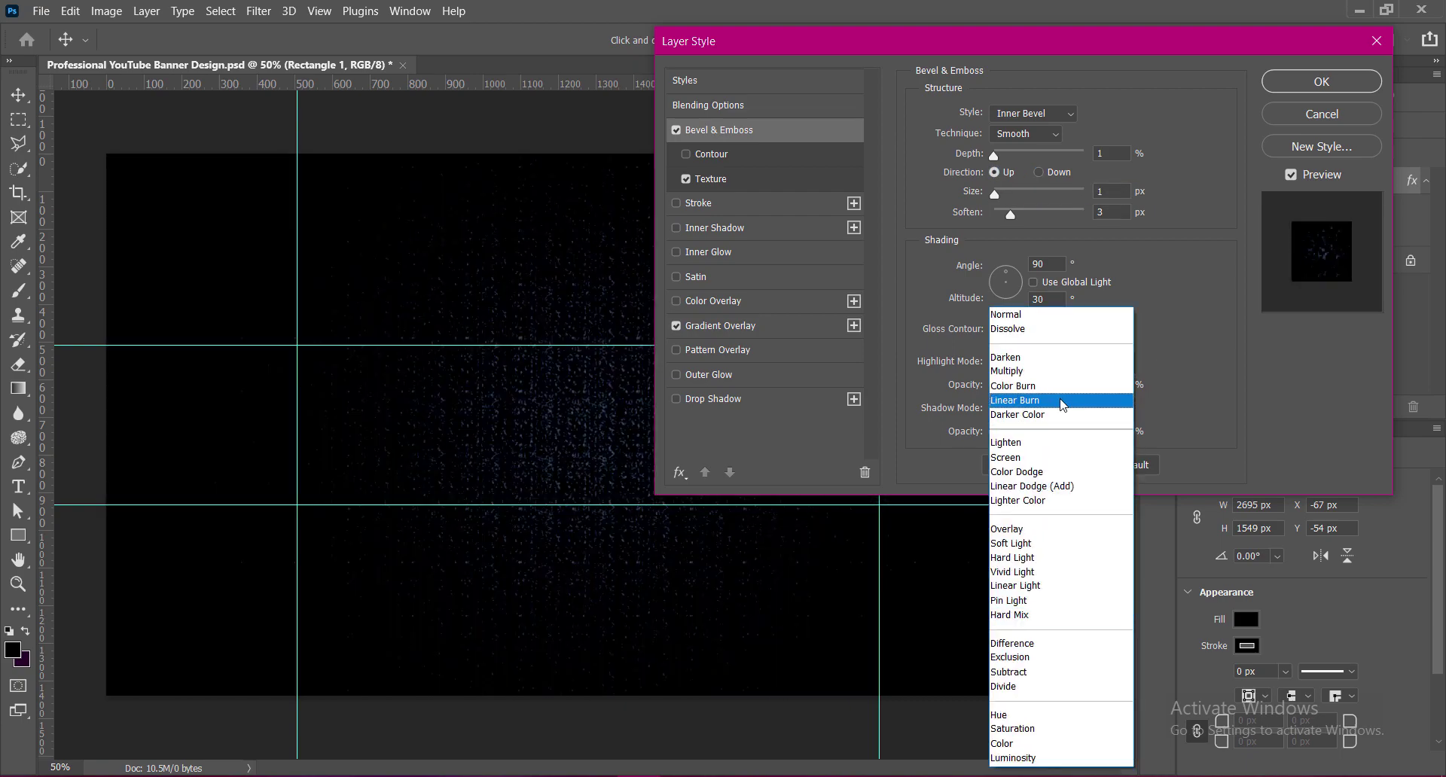
{"action": "left_click", "coordinate": [1013, 329]}
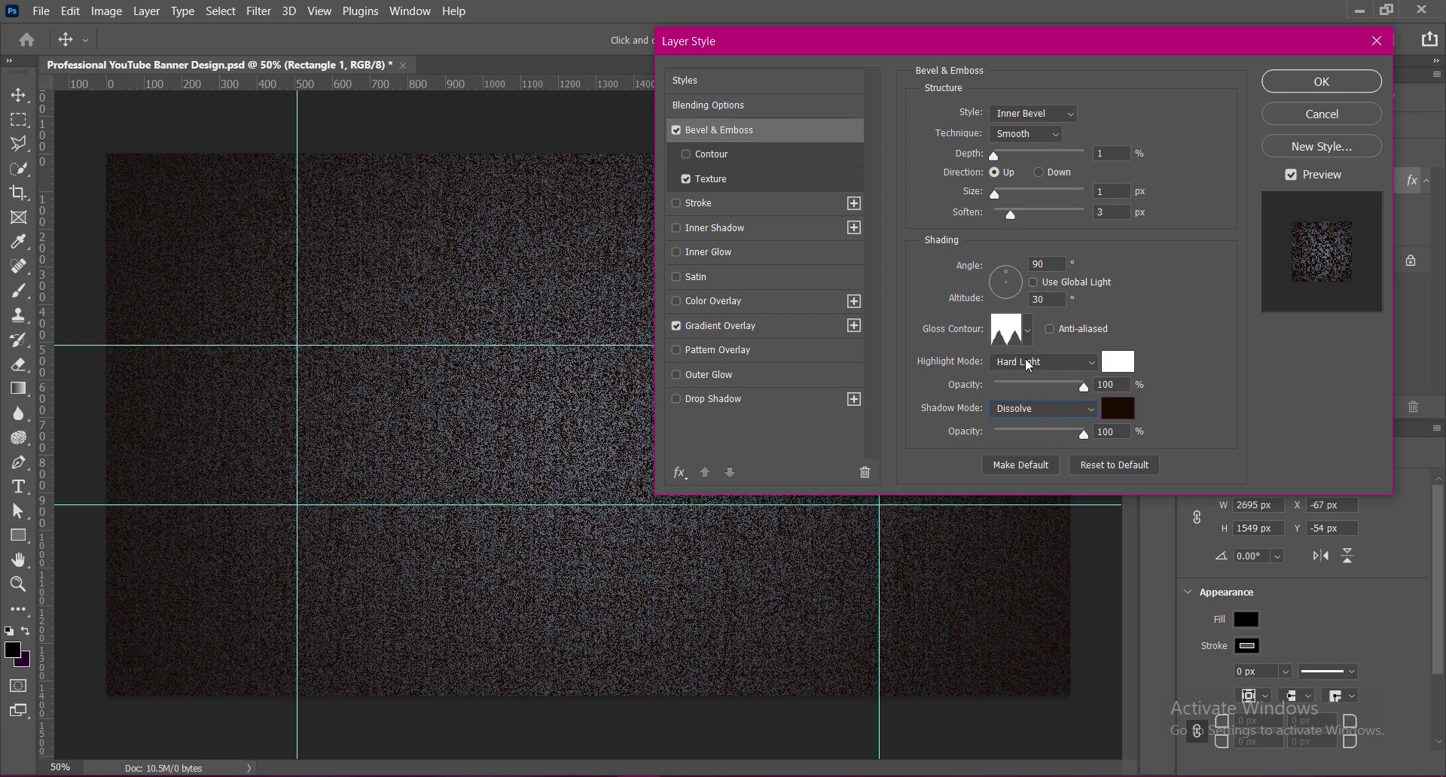
{"action": "left_click", "coordinate": [1043, 409]}
{"action": "left_click", "coordinate": [1025, 433]}
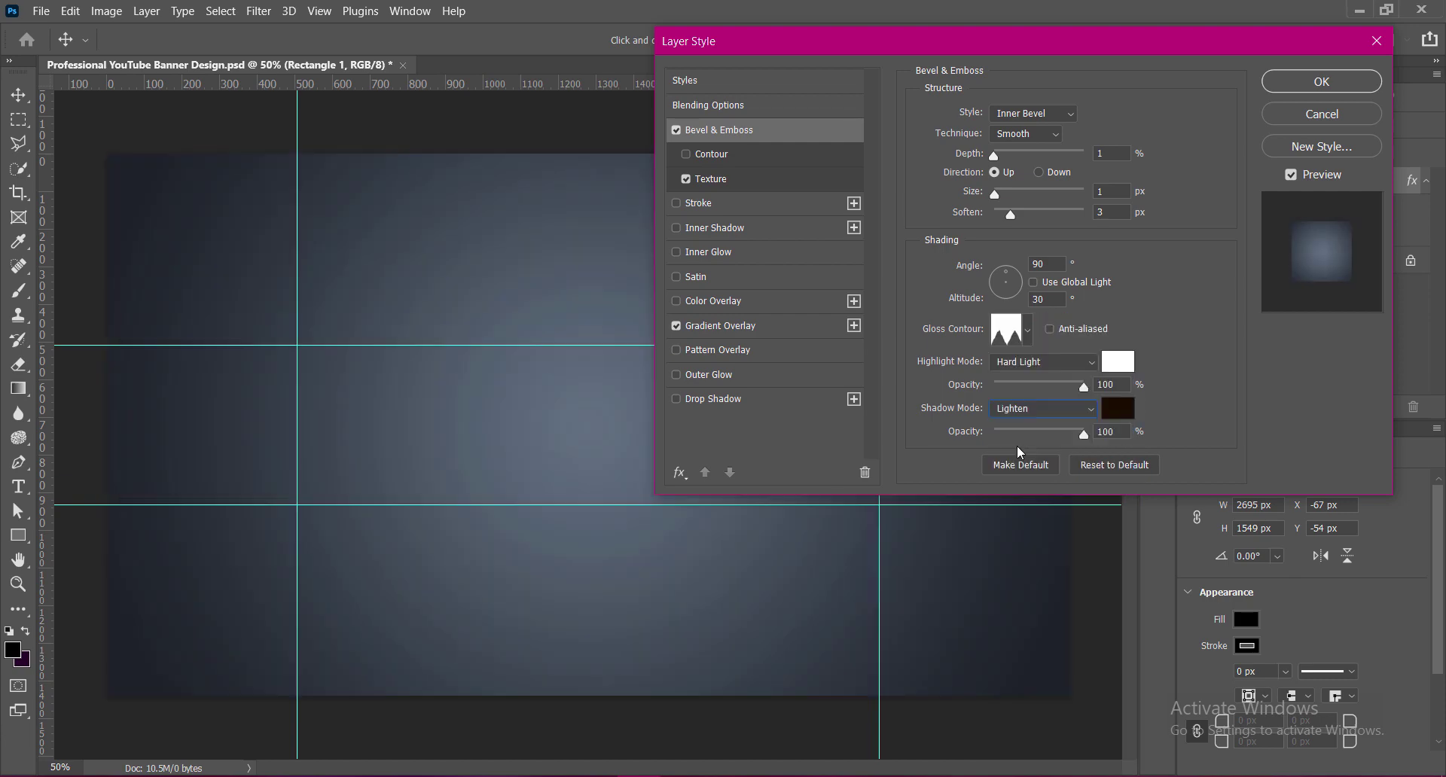
{"action": "left_click", "coordinate": [1043, 408]}
{"action": "left_click", "coordinate": [1013, 536]}
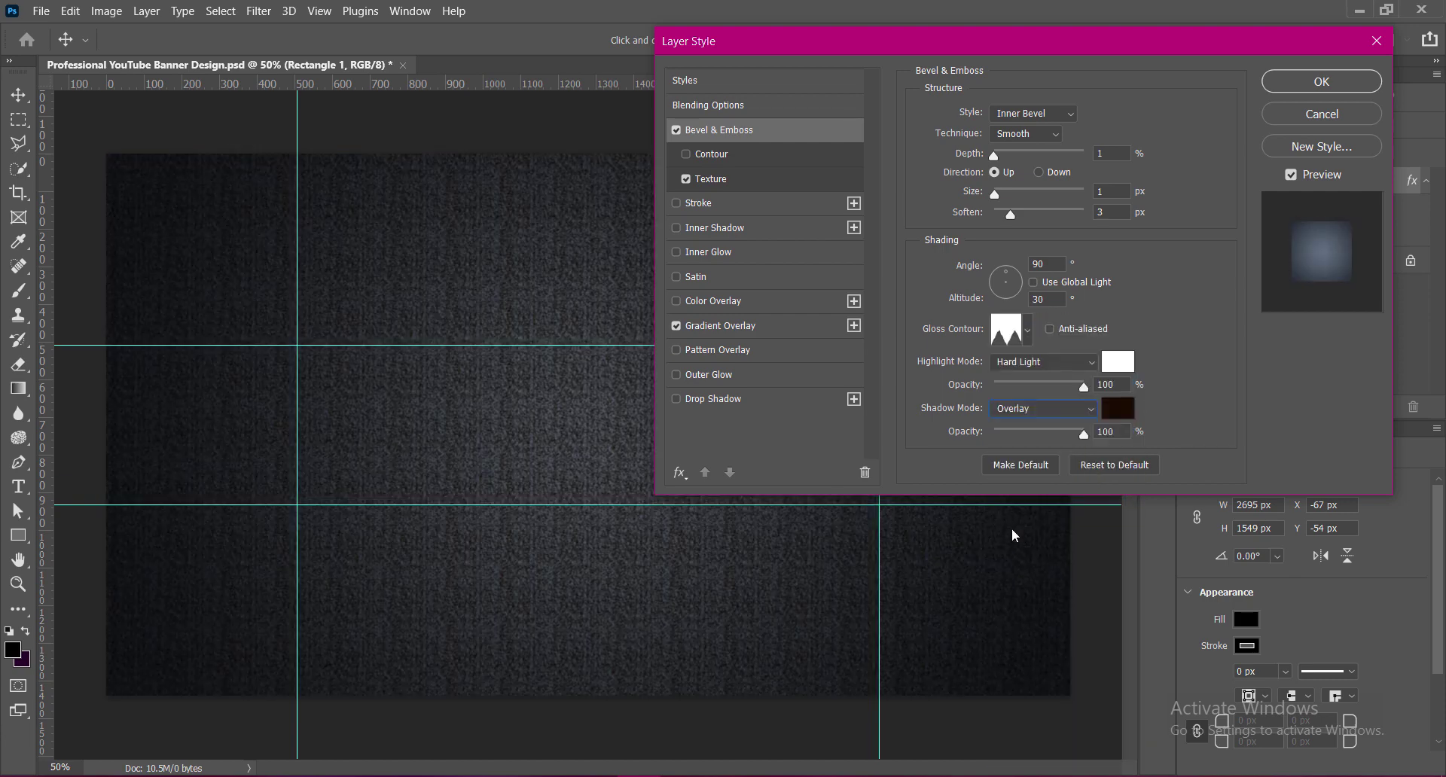
{"action": "left_click", "coordinate": [1043, 408]}
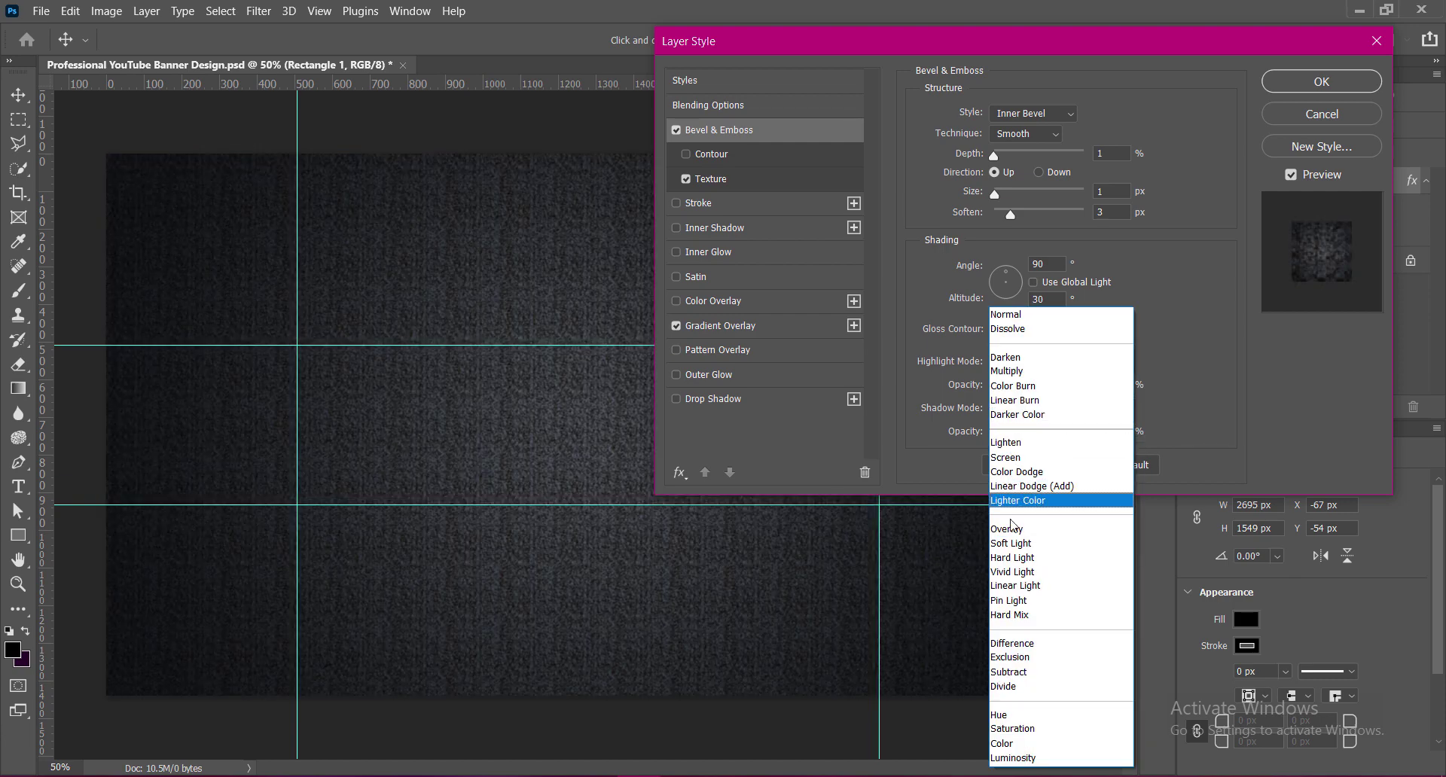
{"action": "left_click", "coordinate": [1017, 551]}
{"action": "left_click", "coordinate": [1035, 409]}
{"action": "left_click", "coordinate": [1016, 565]}
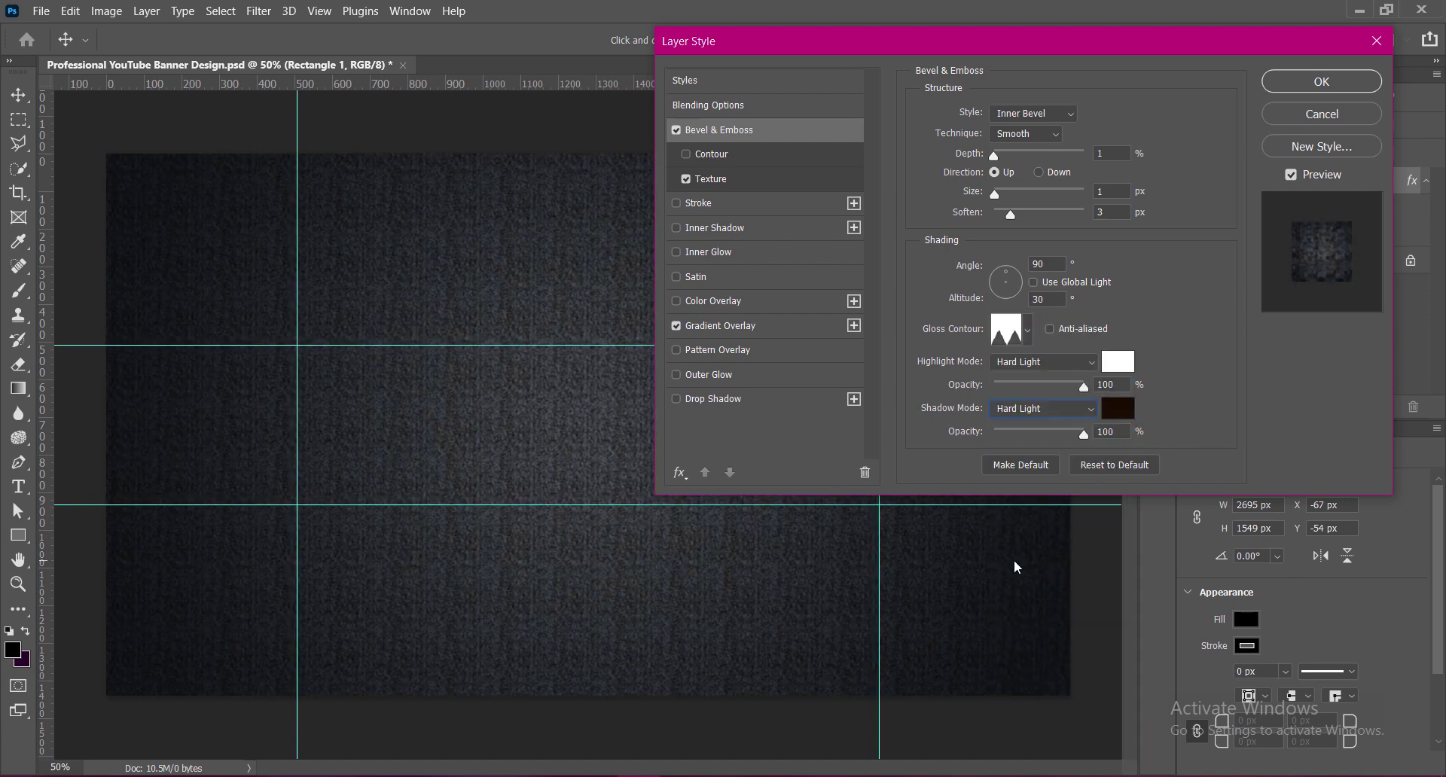
Set the bevel size to 150 px and apply the effects.
{"action": "double_click", "coordinate": [1107, 385]}
{"action": "left_click_drag", "start_coordinate": [995, 197], "coordinate": [1085, 209]}
{"action": "type", "text": "150"}
{"action": "left_click", "coordinate": [1290, 89]}
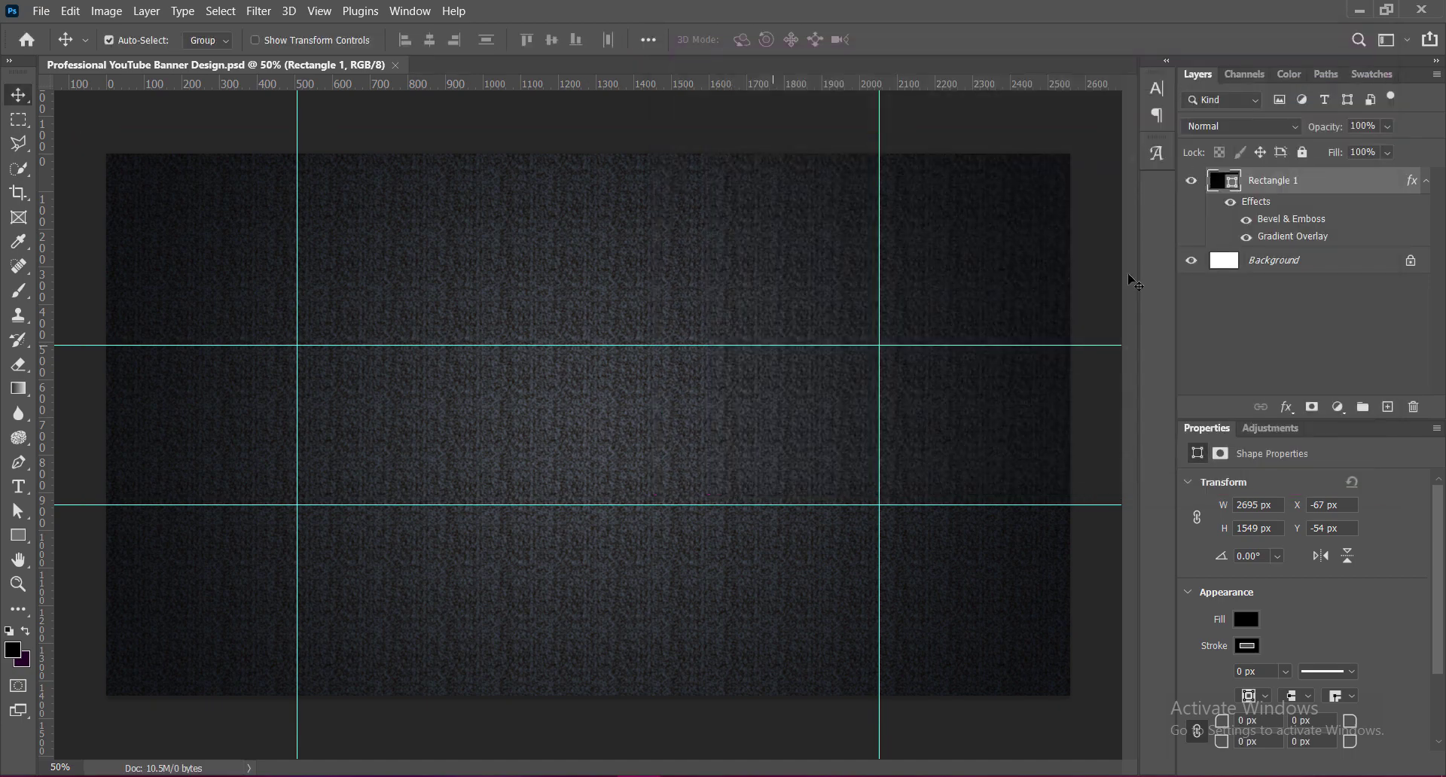
Reopen Rectangle 1's Gradient Overlay, keeping the Perceptual gradient method.
{"action": "right_click", "coordinate": [1217, 184]}
{"action": "left_click", "coordinate": [1242, 193]}
{"action": "left_click", "coordinate": [720, 326]}
{"action": "left_click", "coordinate": [1035, 156]}
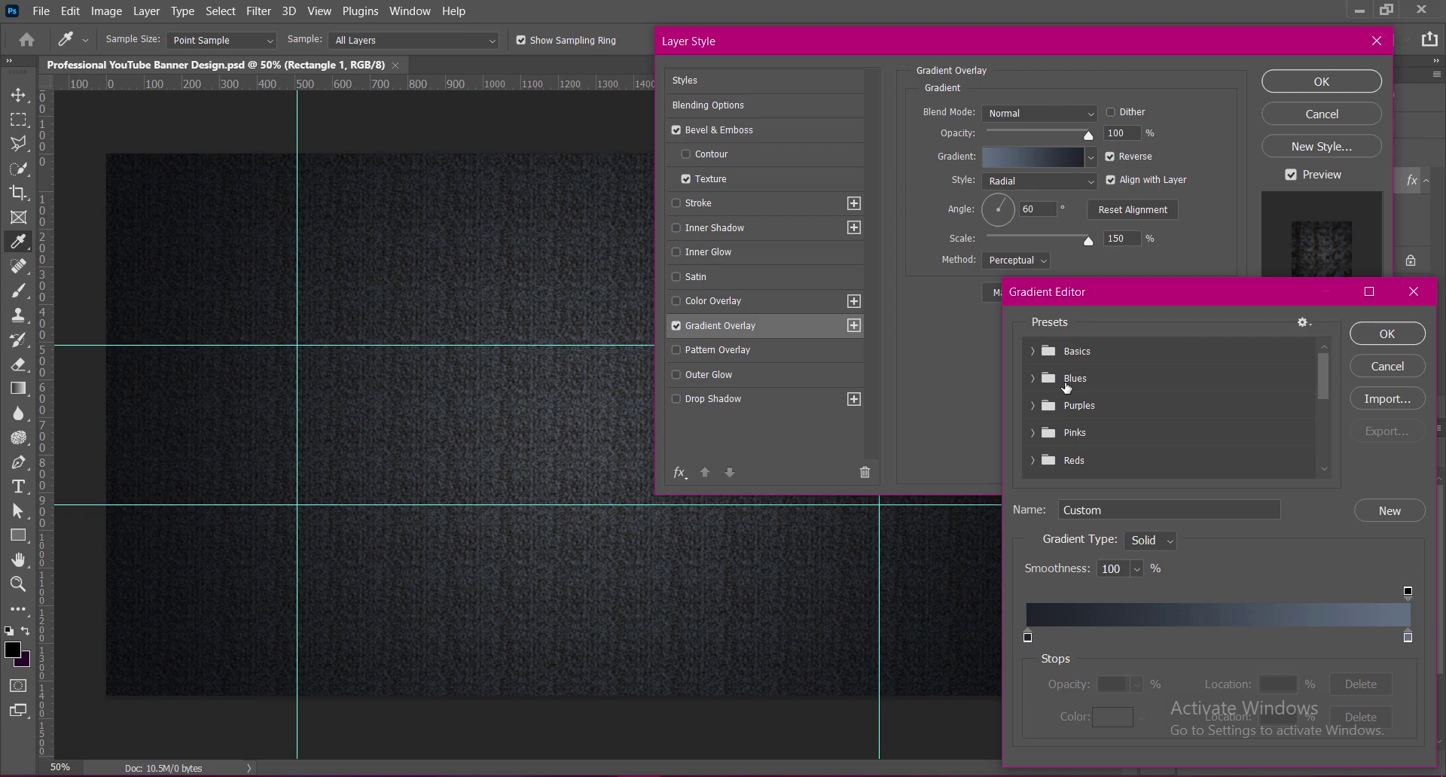
{"action": "left_click", "coordinate": [1381, 334]}
{"action": "left_click", "coordinate": [1016, 260]}
{"action": "left_click", "coordinate": [1017, 283]}
{"action": "left_click", "coordinate": [1022, 294]}
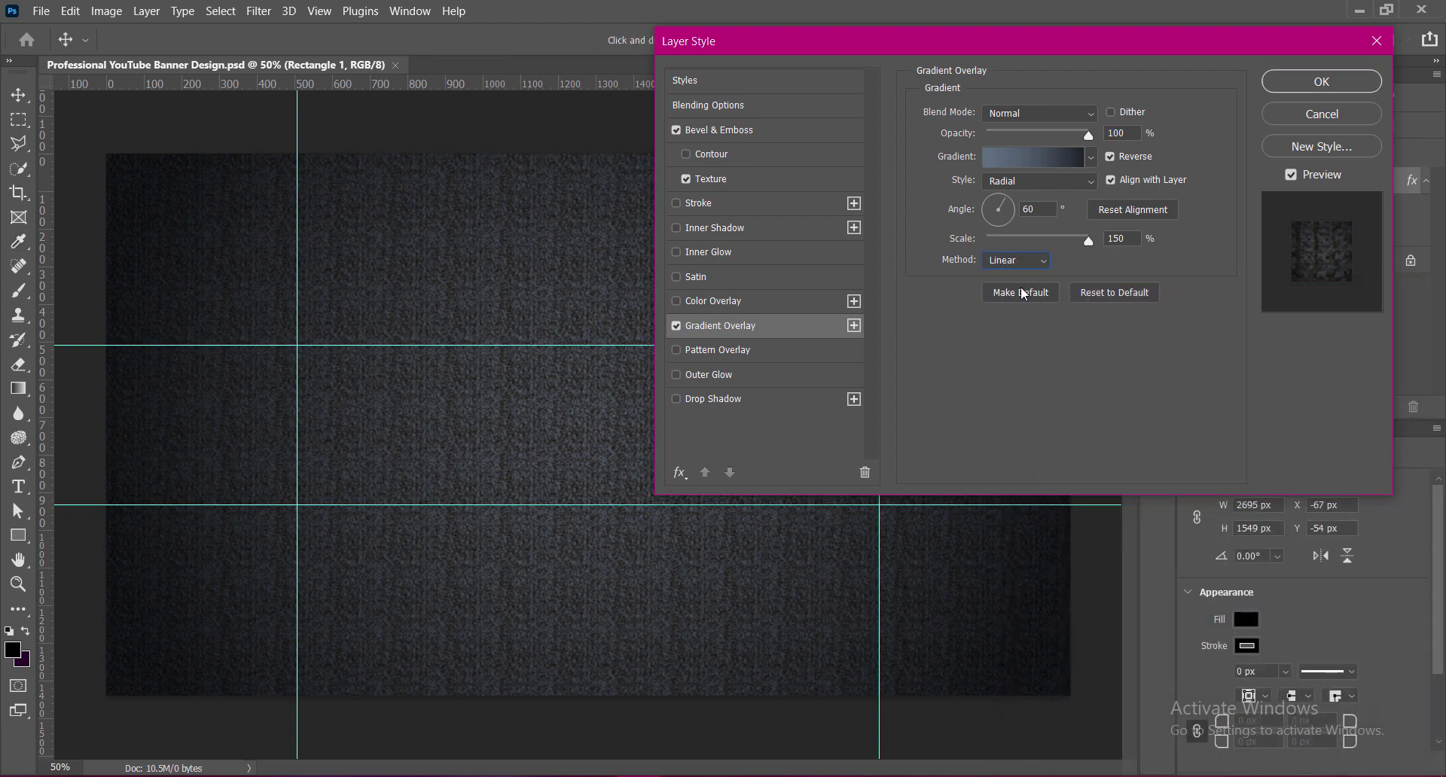
{"action": "left_click", "coordinate": [1016, 260]}
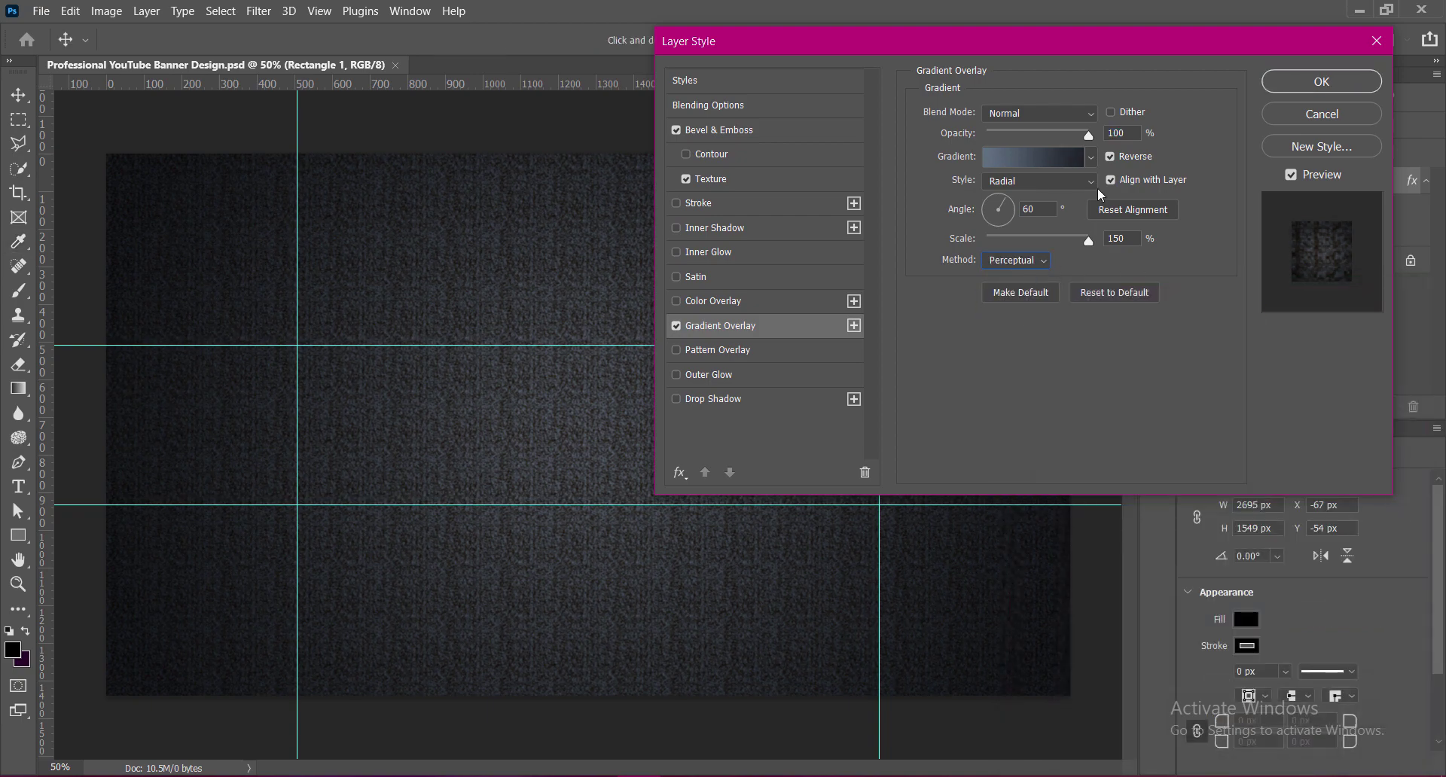
Change the gradient's right stop to slate colour 6f7f91.
{"action": "left_click", "coordinate": [1035, 157]}
{"action": "double_click", "coordinate": [1408, 637]}
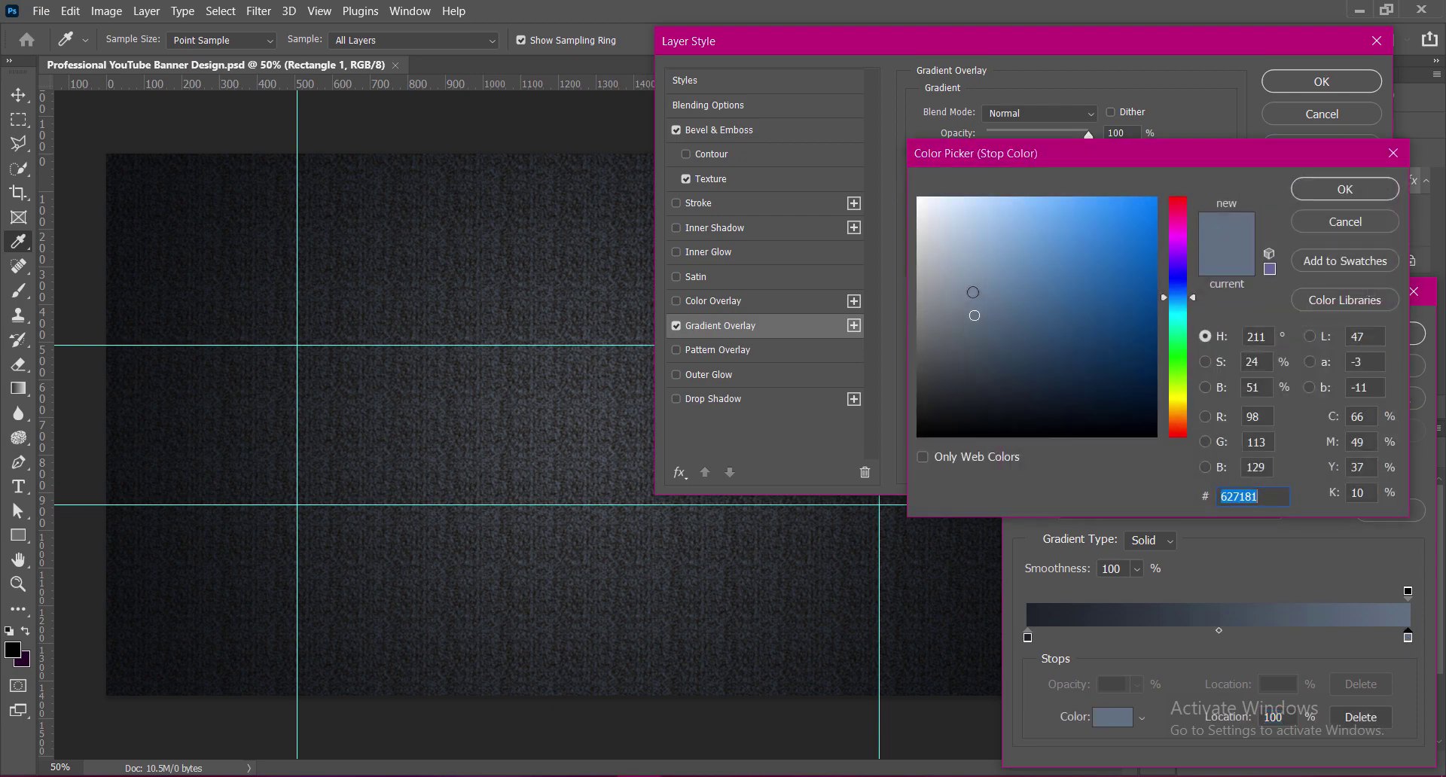
{"action": "left_click", "coordinate": [974, 290]}
{"action": "left_click_drag", "start_coordinate": [973, 289], "coordinate": [974, 301]}
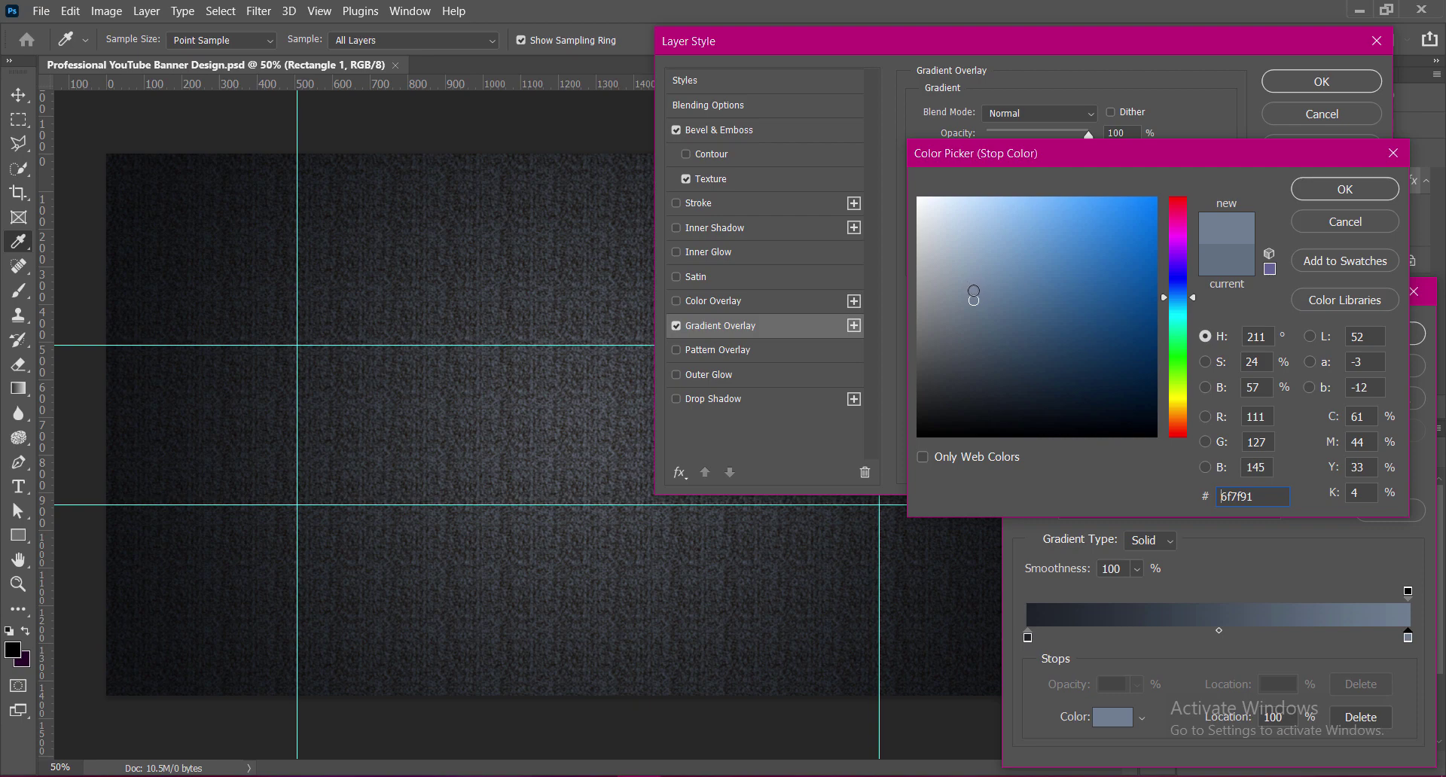
{"action": "left_click", "coordinate": [1325, 191]}
{"action": "left_click", "coordinate": [1388, 335]}
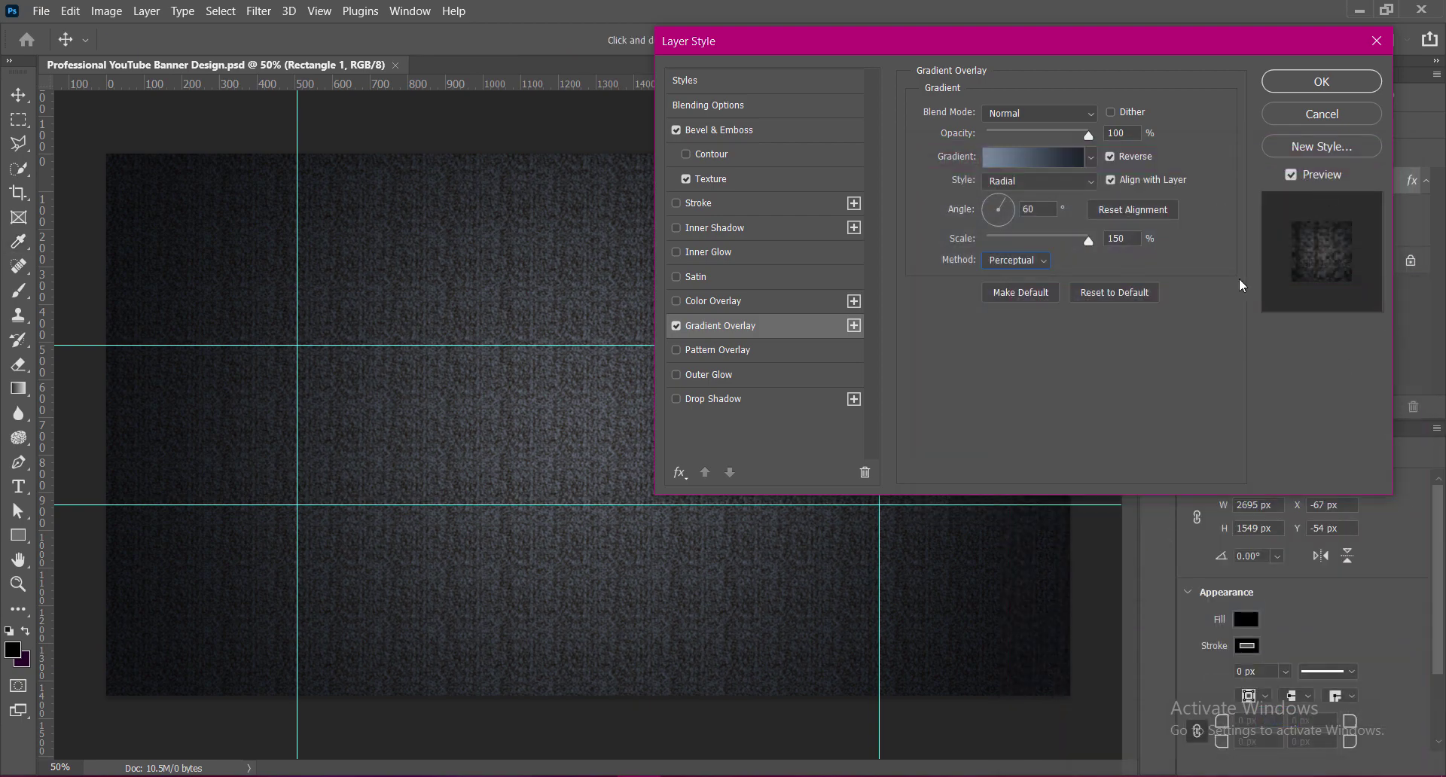
Apply the updated layer style and save the banner document.
{"action": "double_click", "coordinate": [1111, 158]}
{"action": "left_click", "coordinate": [1280, 88]}
{"action": "key", "text": "ctrl+s"}
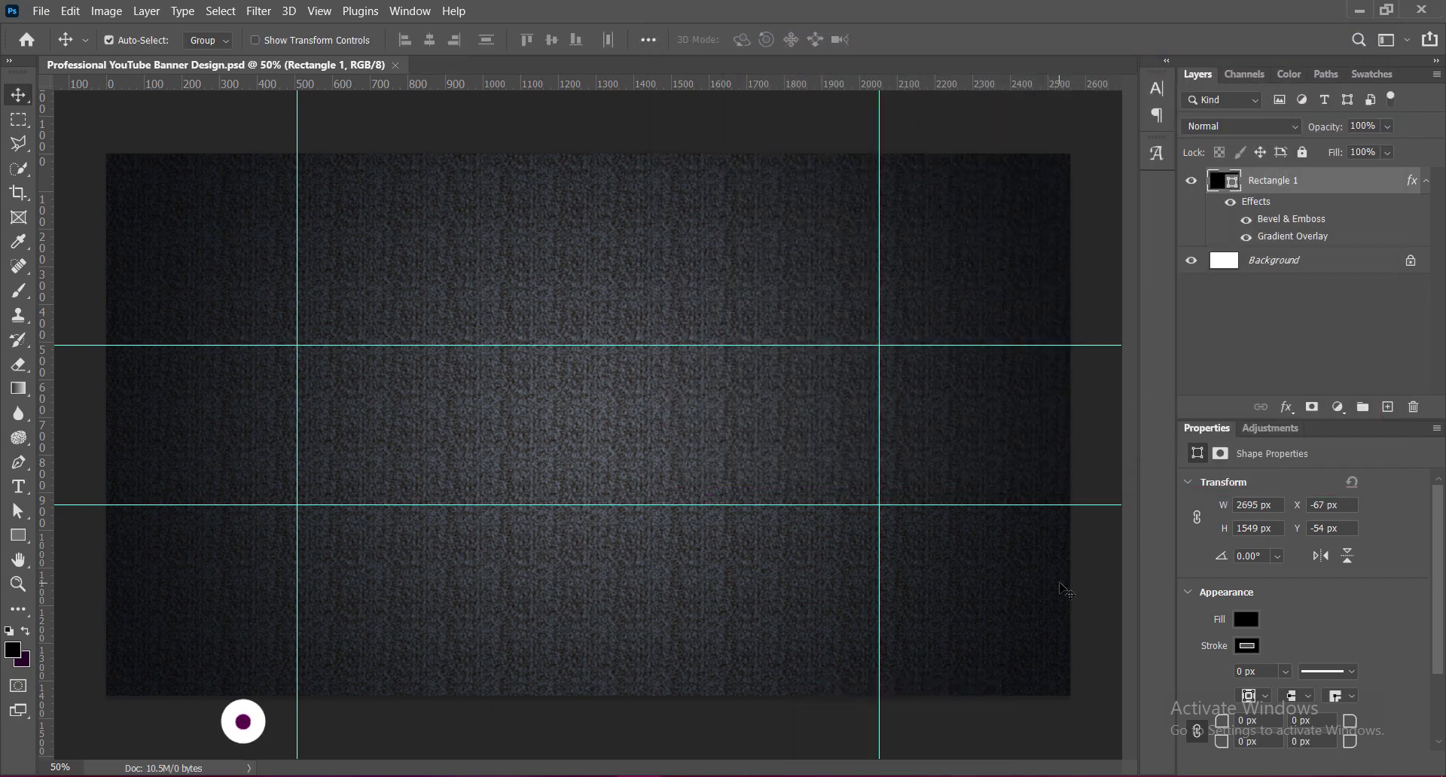
On a new layer, draw a black rectangle with 229 px rounded corners.
{"action": "left_click", "coordinate": [1387, 407]}
{"action": "key", "text": "u"}
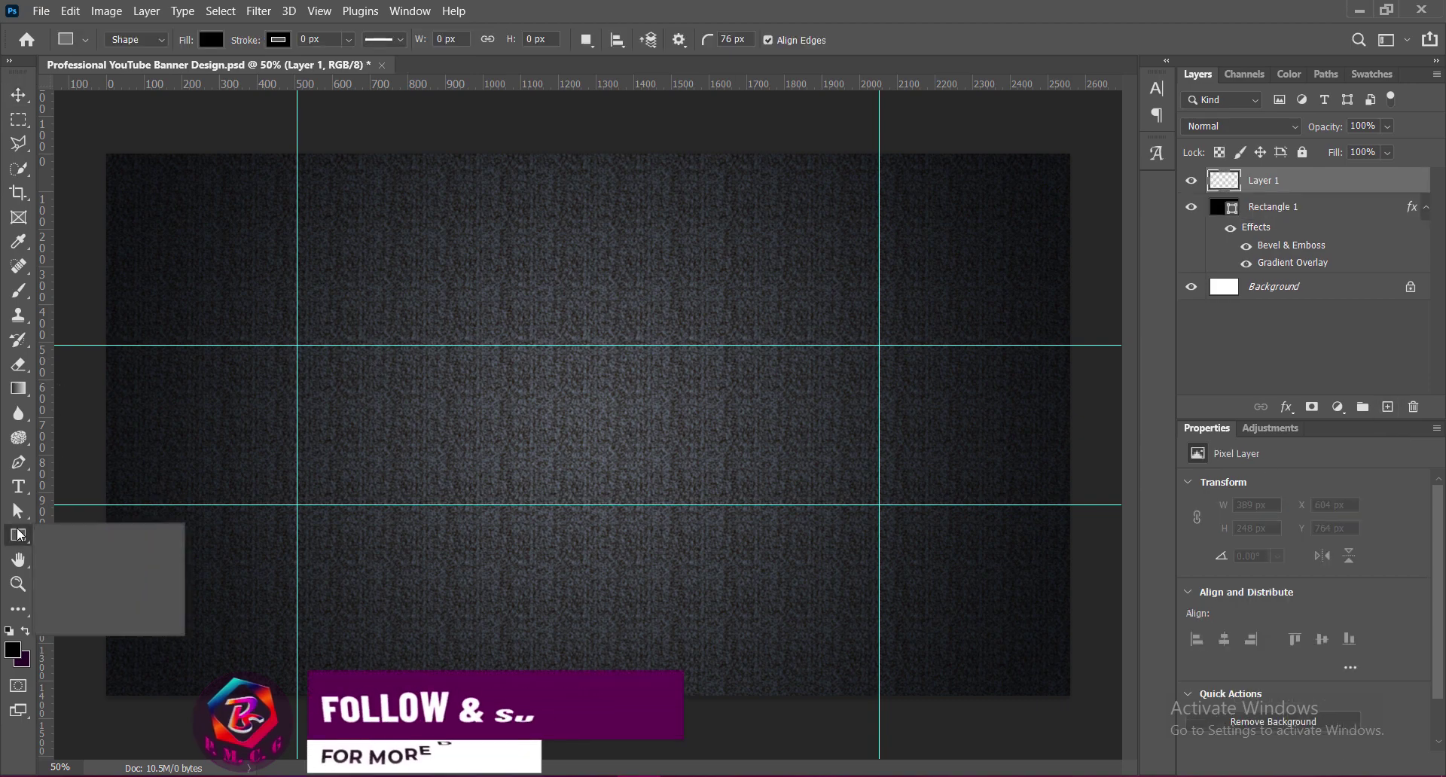
{"action": "mouse_move", "coordinate": [367, 234]}
{"action": "left_mouse_down"}
{"action": "mouse_move", "coordinate": [839, 610]}
{"action": "mouse_move", "coordinate": [761, 532]}
{"action": "left_mouse_up"}
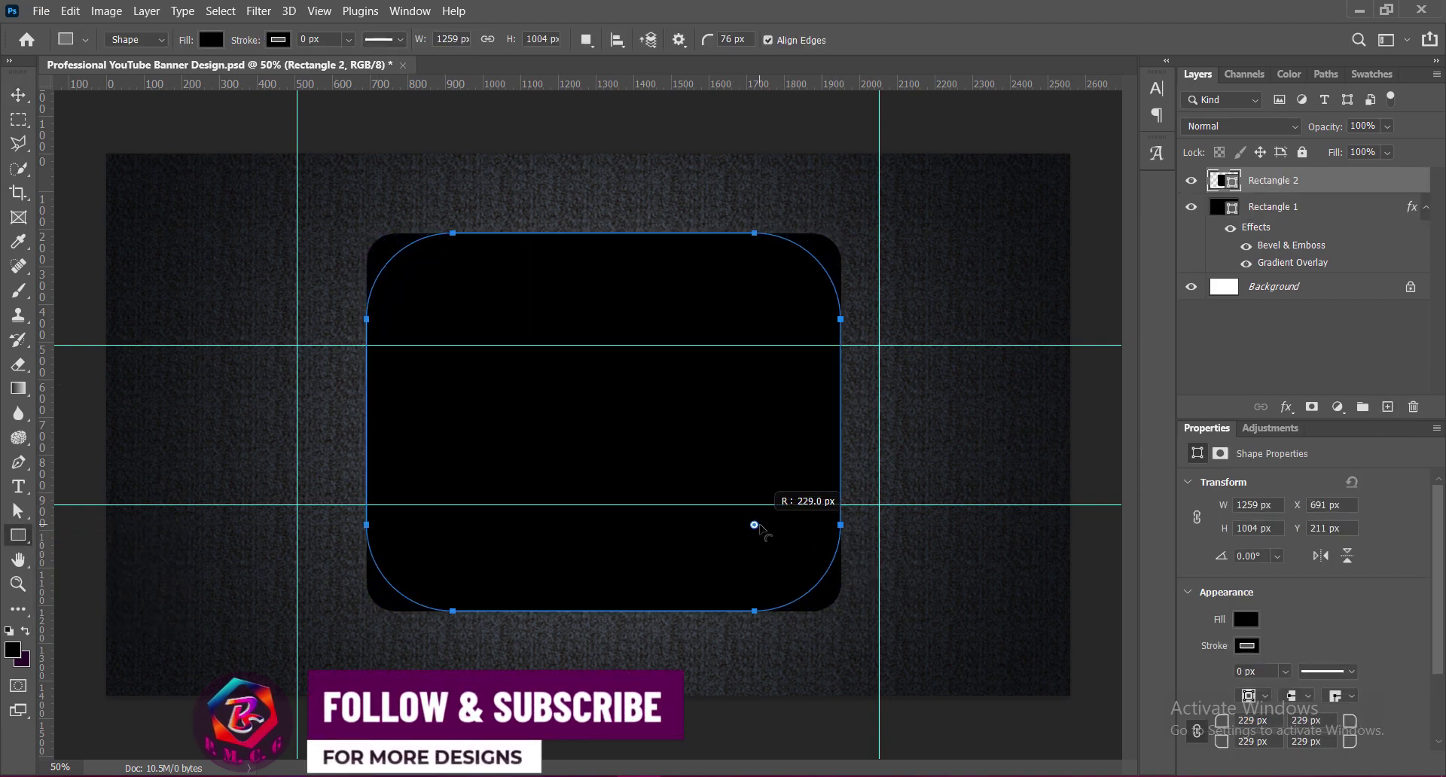
{"action": "key", "text": "v"}
Rotate the rounded rectangle about −38°, enlarge it, and shift it to the left edge.
{"action": "key", "text": "ctrl+t"}
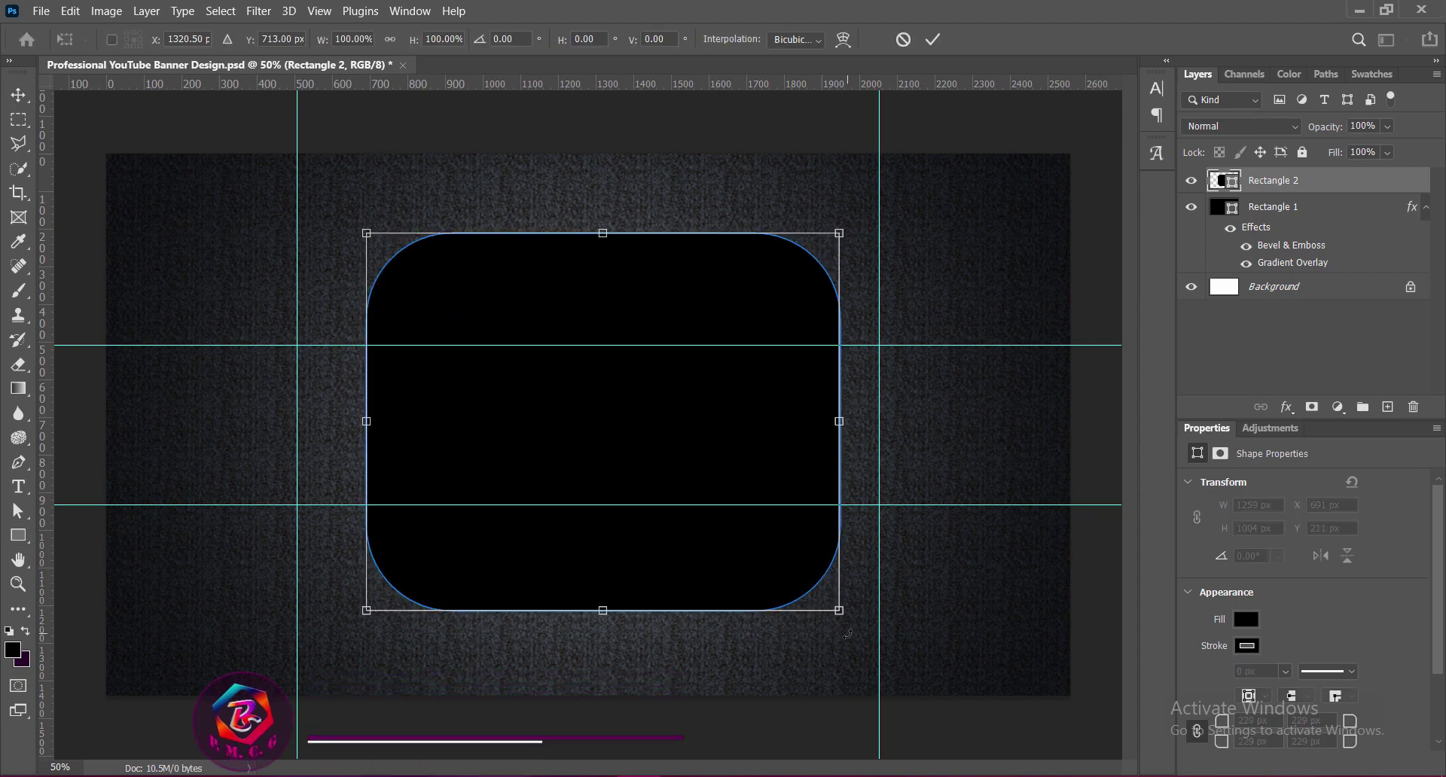
{"action": "left_click_drag", "start_coordinate": [851, 625], "coordinate": [879, 497]}
{"action": "left_click_drag", "start_coordinate": [573, 377], "coordinate": [305, 354]}
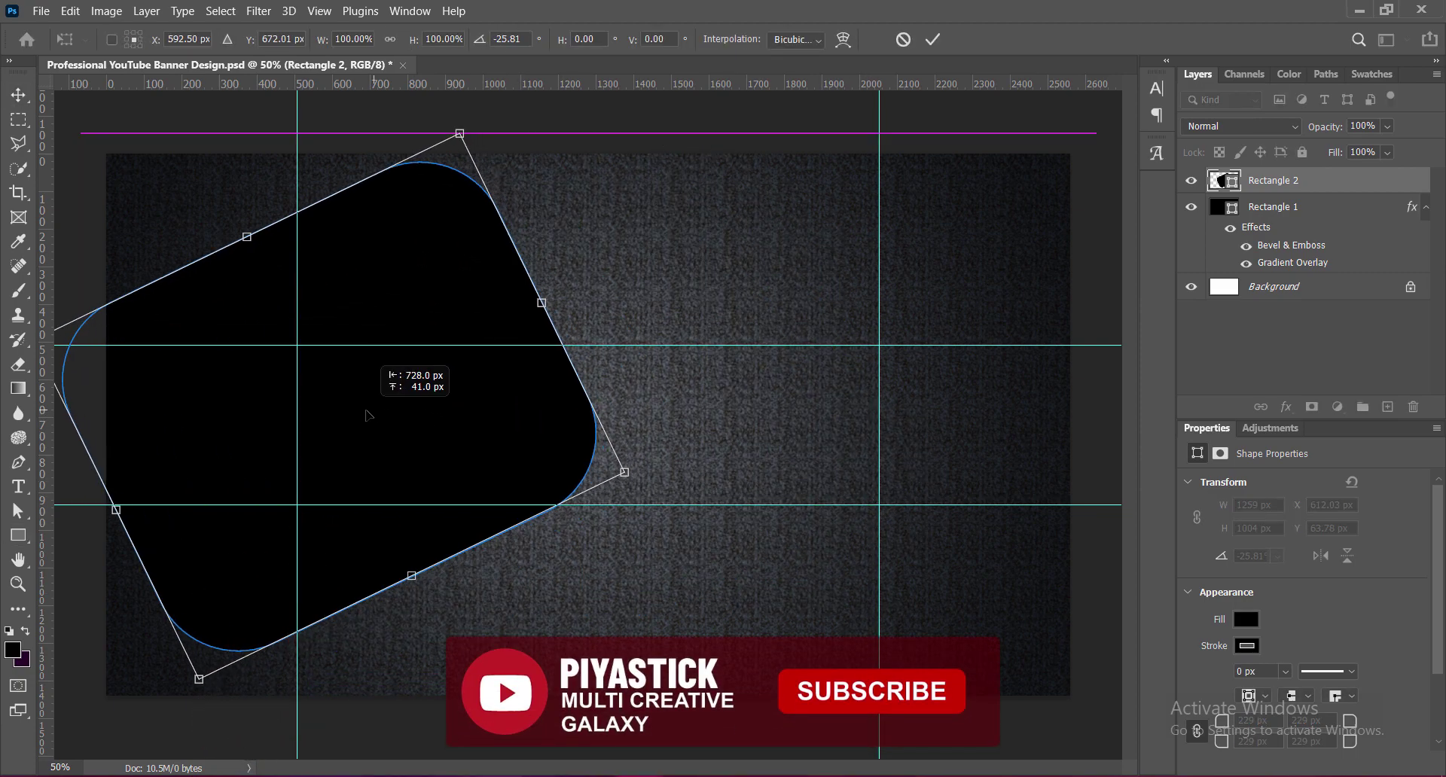
{"action": "left_click_drag", "start_coordinate": [676, 452], "coordinate": [676, 360]}
{"action": "left_click_drag", "start_coordinate": [200, 267], "coordinate": [41, 128]}
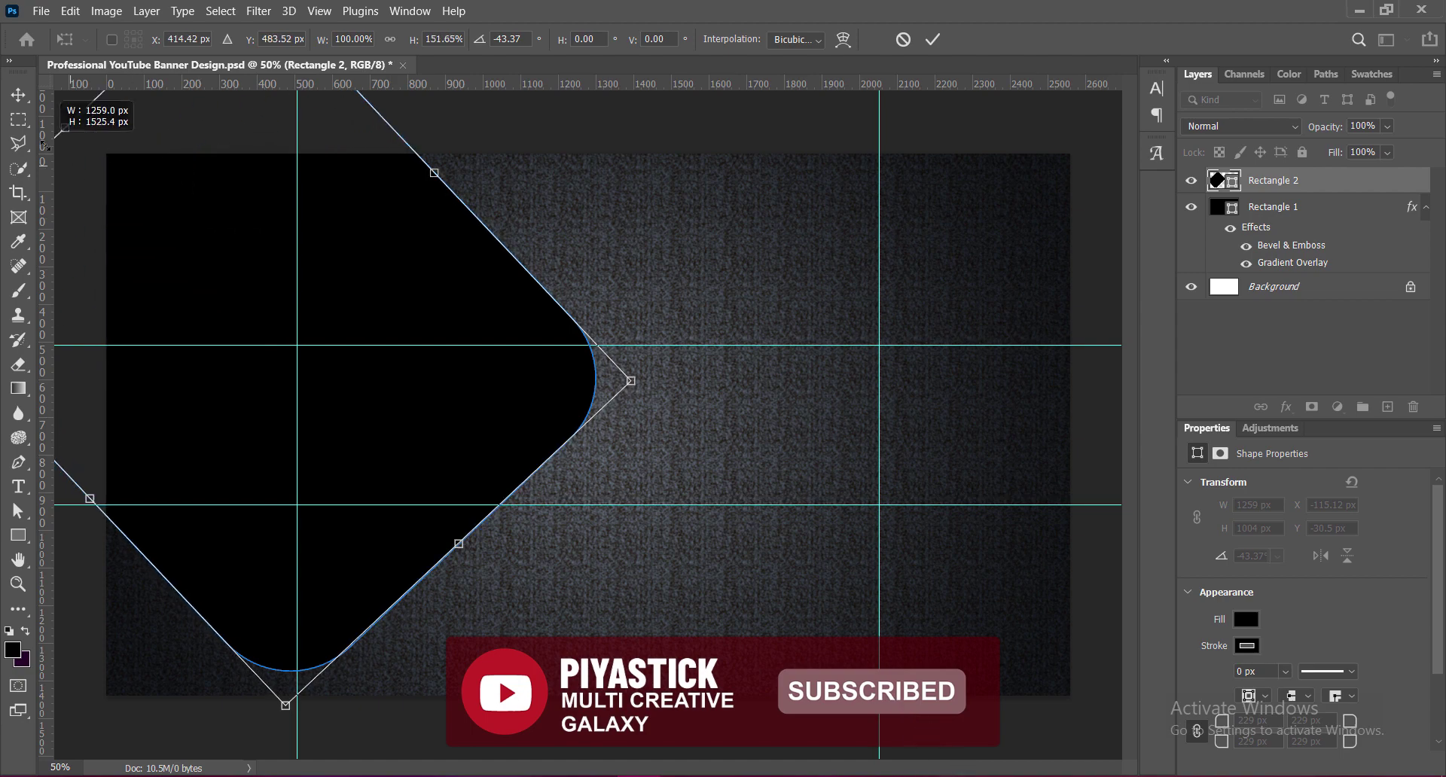
{"action": "left_click_drag", "start_coordinate": [155, 567], "coordinate": [2, 595]}
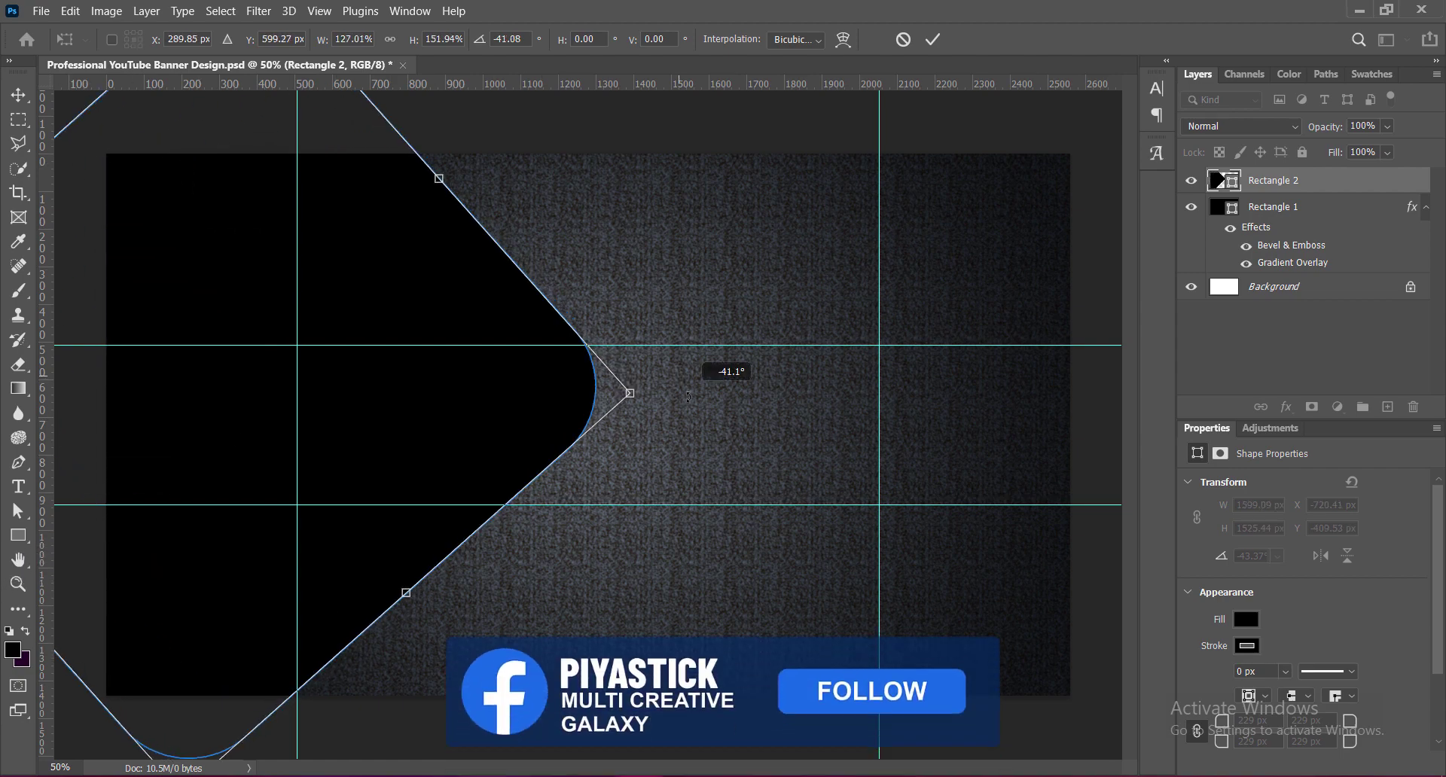
{"action": "left_click_drag", "start_coordinate": [711, 407], "coordinate": [715, 380]}
{"action": "mouse_move", "coordinate": [536, 415]}
{"action": "left_mouse_down"}
{"action": "mouse_move", "coordinate": [386, 446]}
{"action": "mouse_move", "coordinate": [389, 414]}
{"action": "mouse_move", "coordinate": [358, 416]}
{"action": "left_mouse_up"}
{"action": "left_click_drag", "start_coordinate": [357, 415], "coordinate": [344, 417]}
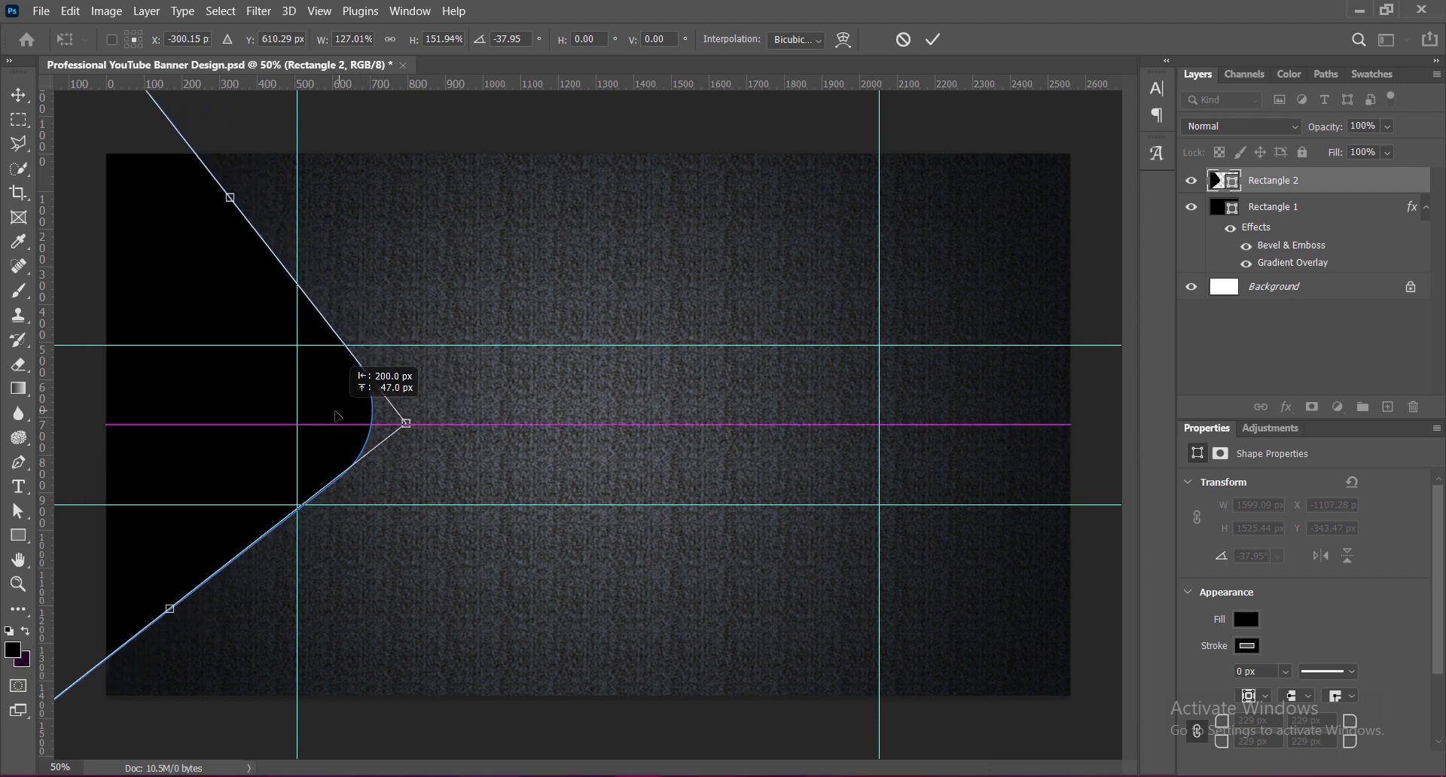
{"action": "key", "text": "Return"}
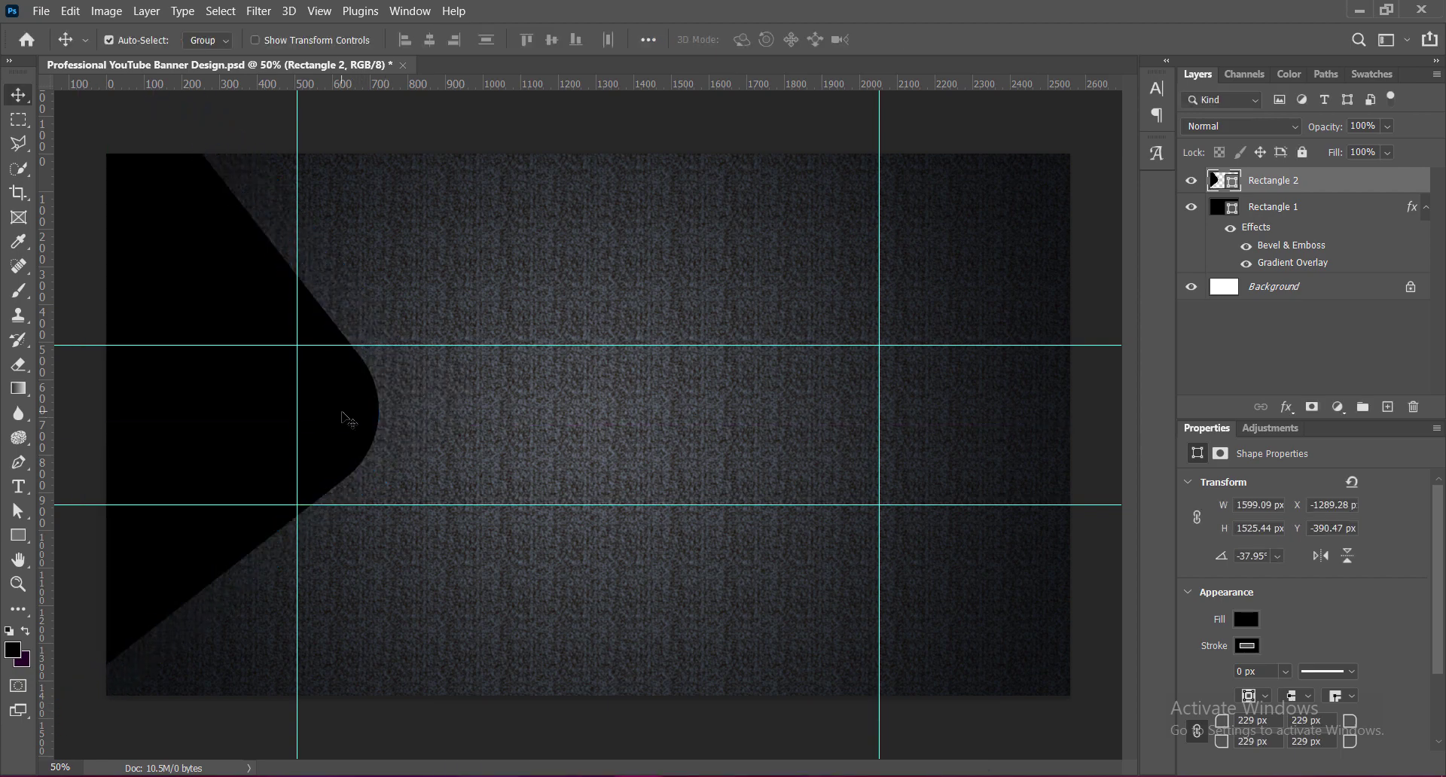
Add a Reflected Gradient Overlay to Rectangle 2 at angle -60.
{"action": "right_click", "coordinate": [1216, 181]}
{"action": "left_click", "coordinate": [1250, 190]}
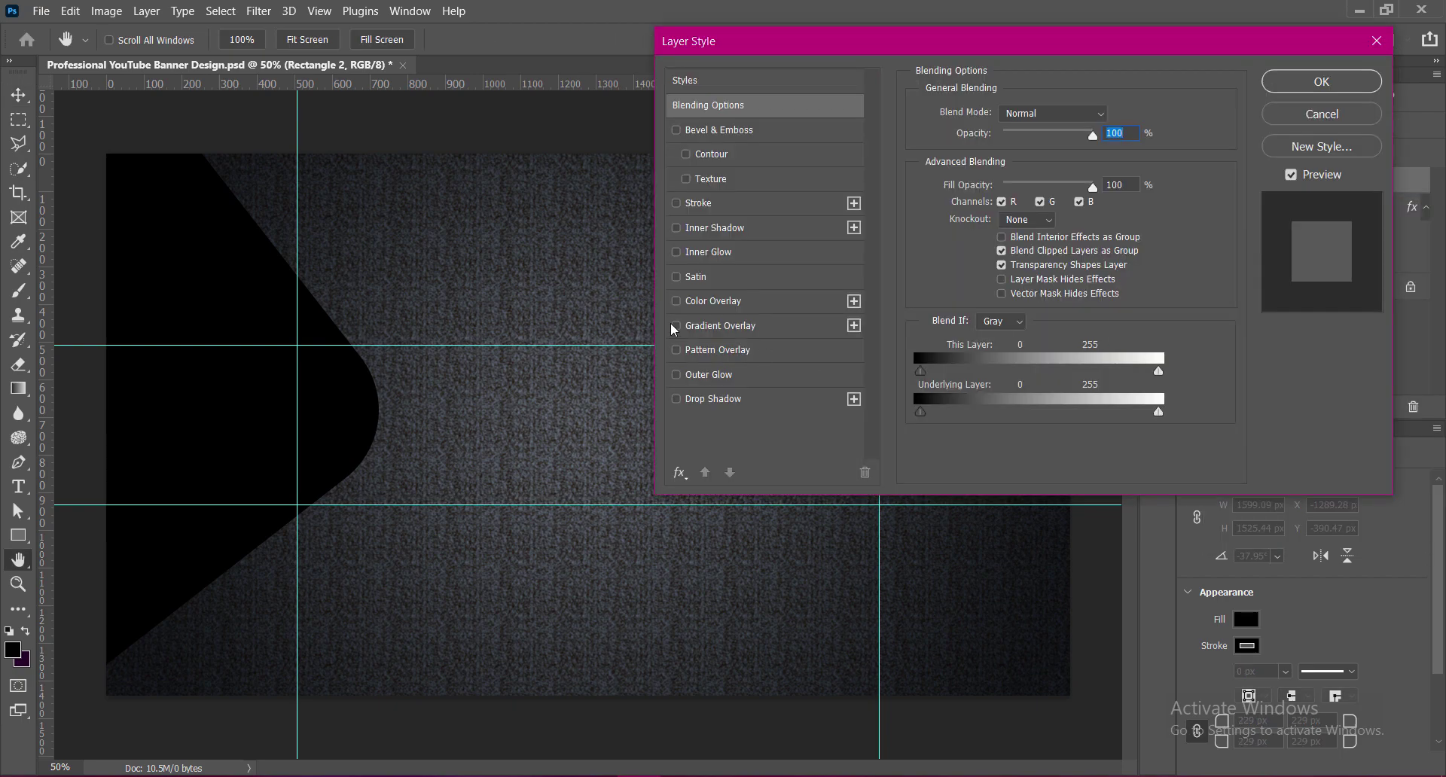
{"action": "left_click", "coordinate": [676, 326]}
{"action": "left_click", "coordinate": [747, 326]}
{"action": "left_click", "coordinate": [1109, 155]}
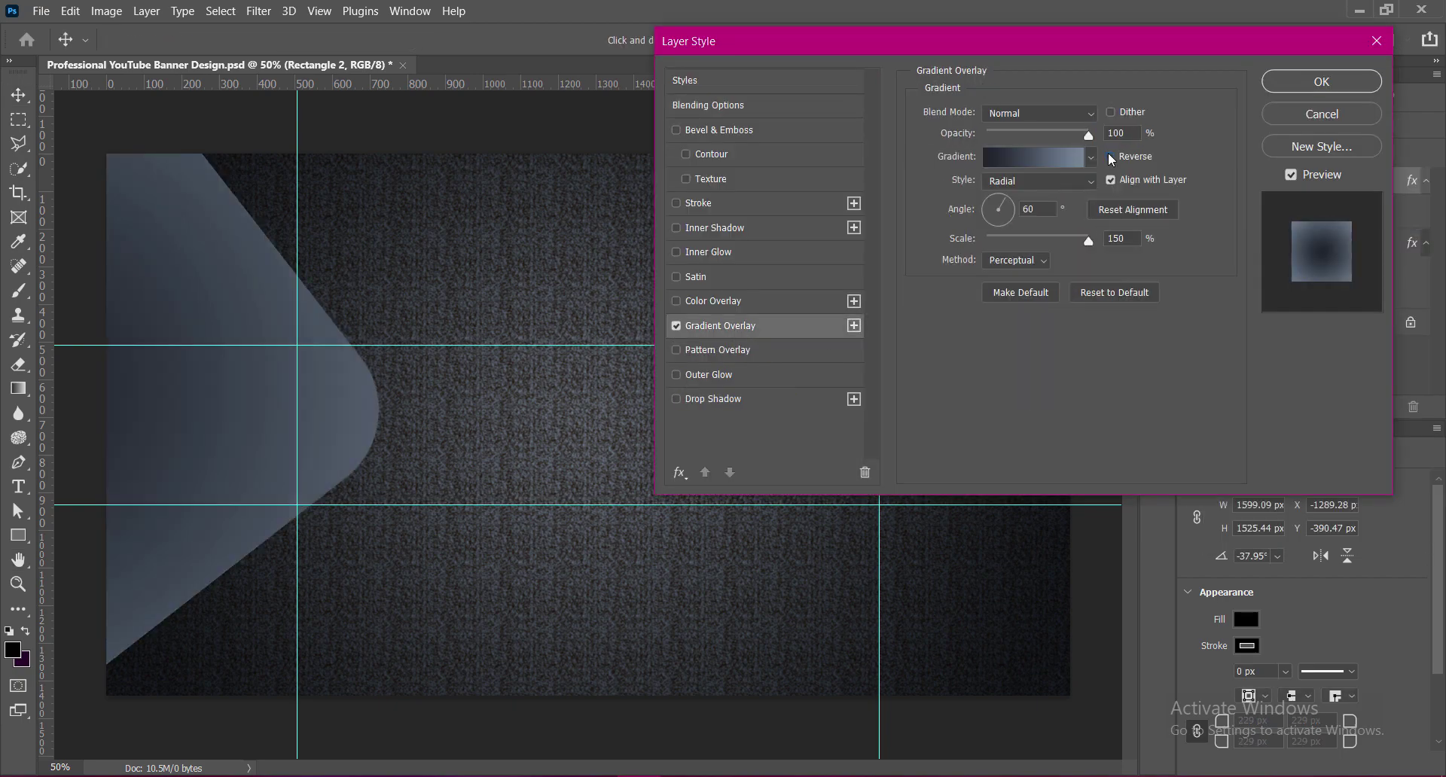
{"action": "left_click", "coordinate": [1040, 181]}
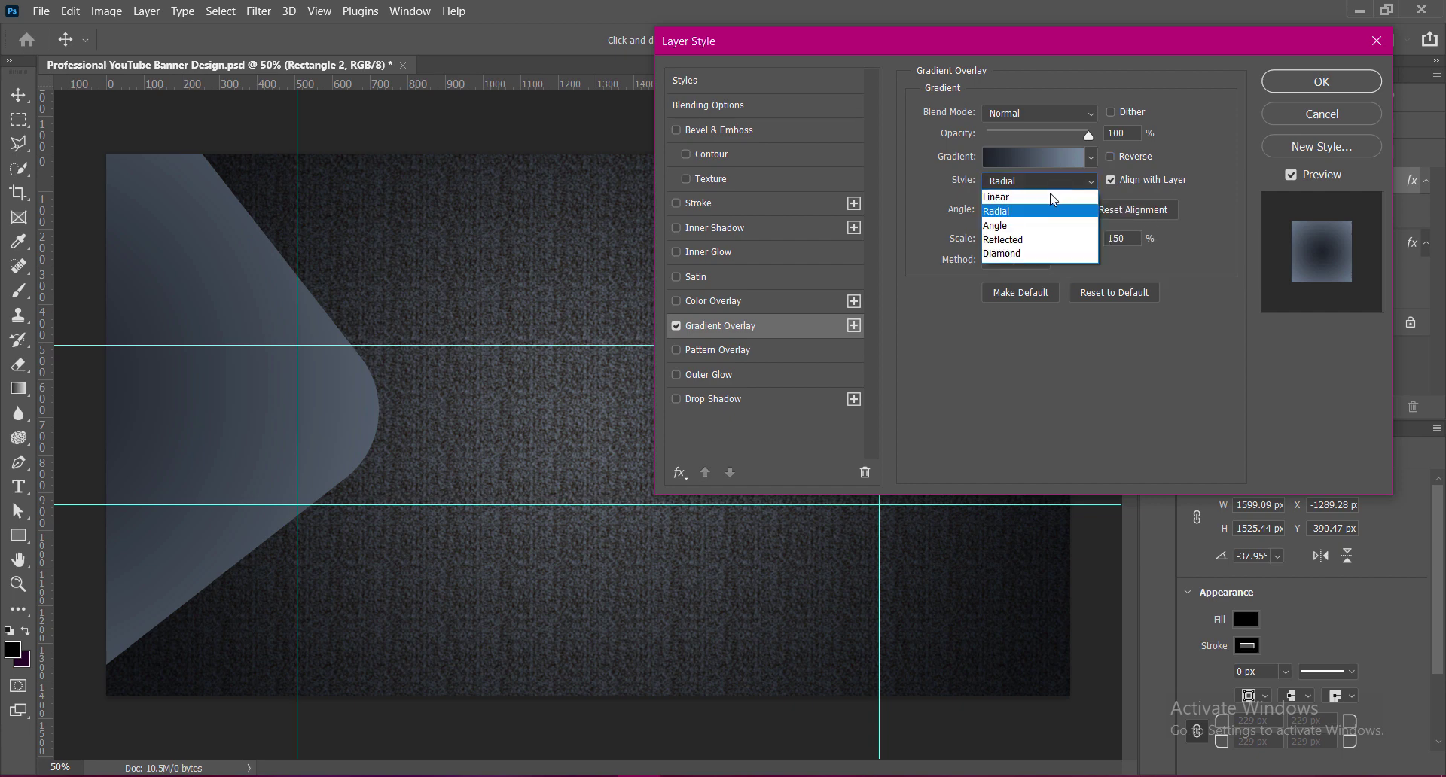
{"action": "left_click", "coordinate": [1015, 235]}
{"action": "left_click", "coordinate": [1111, 157]}
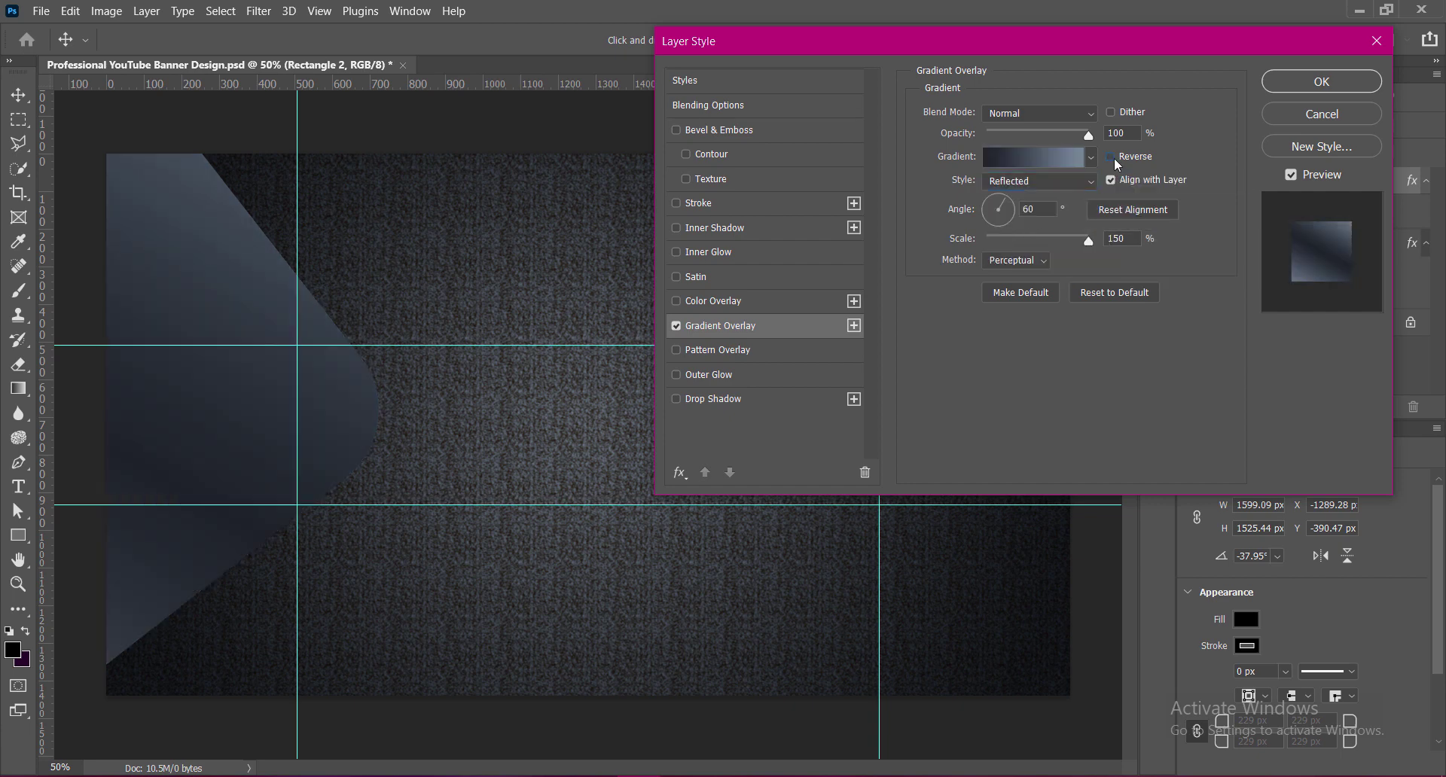
{"action": "type", "text": "-"}
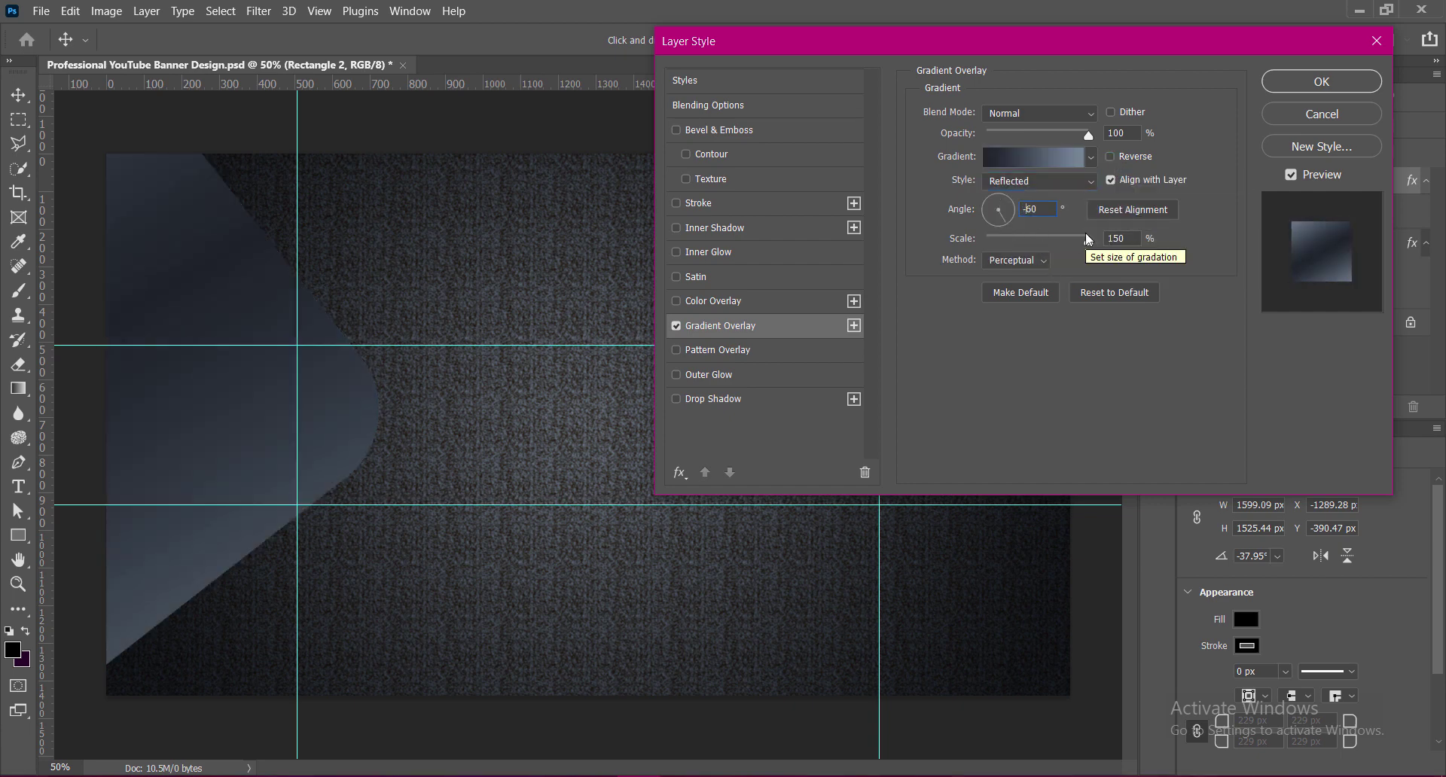
{"action": "left_click", "coordinate": [1110, 157]}
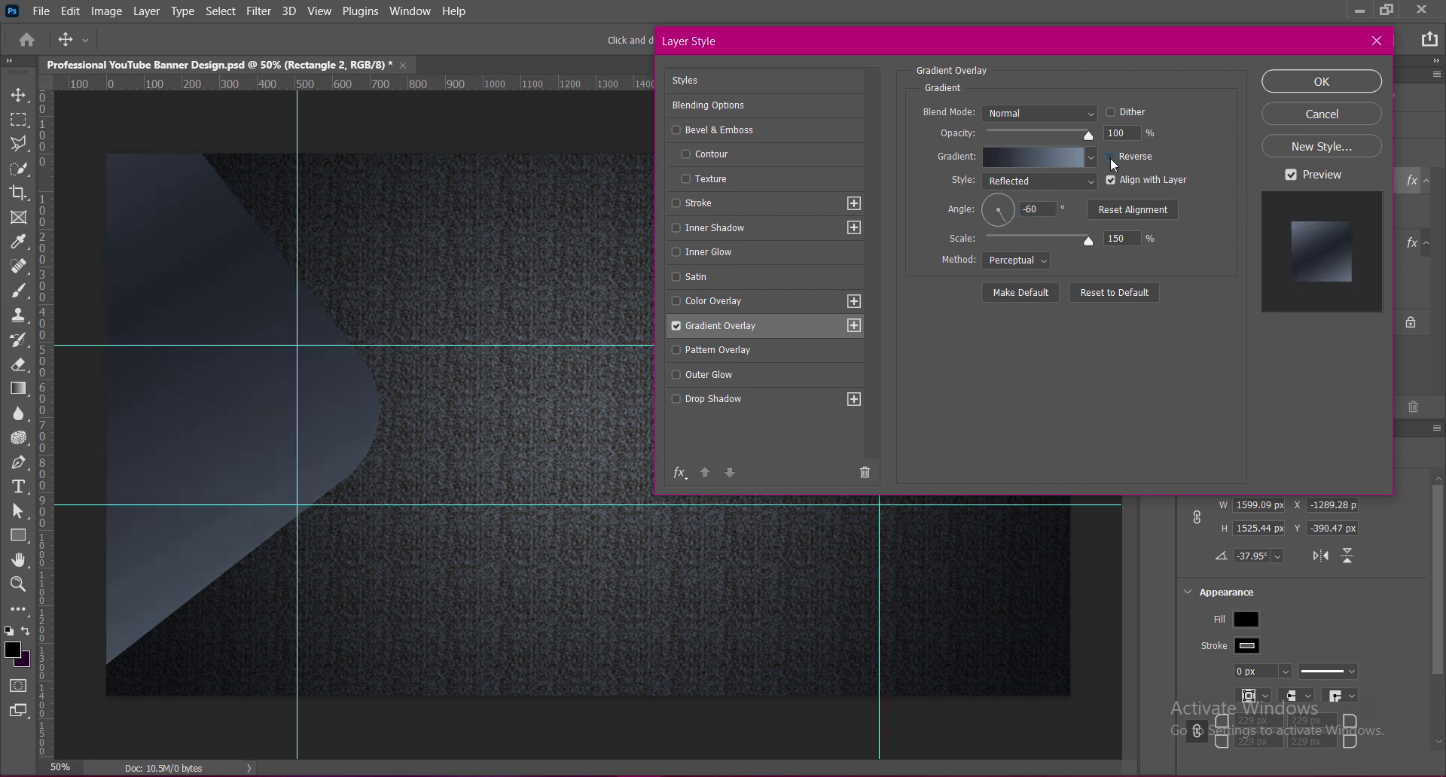
{"action": "left_click", "coordinate": [1017, 260]}
{"action": "left_click", "coordinate": [1024, 292]}
Enable a white Outer Glow with a double-peak contour for the rim.
{"action": "left_click", "coordinate": [676, 374]}
{"action": "left_click", "coordinate": [963, 186]}
{"action": "left_click", "coordinate": [919, 198]}
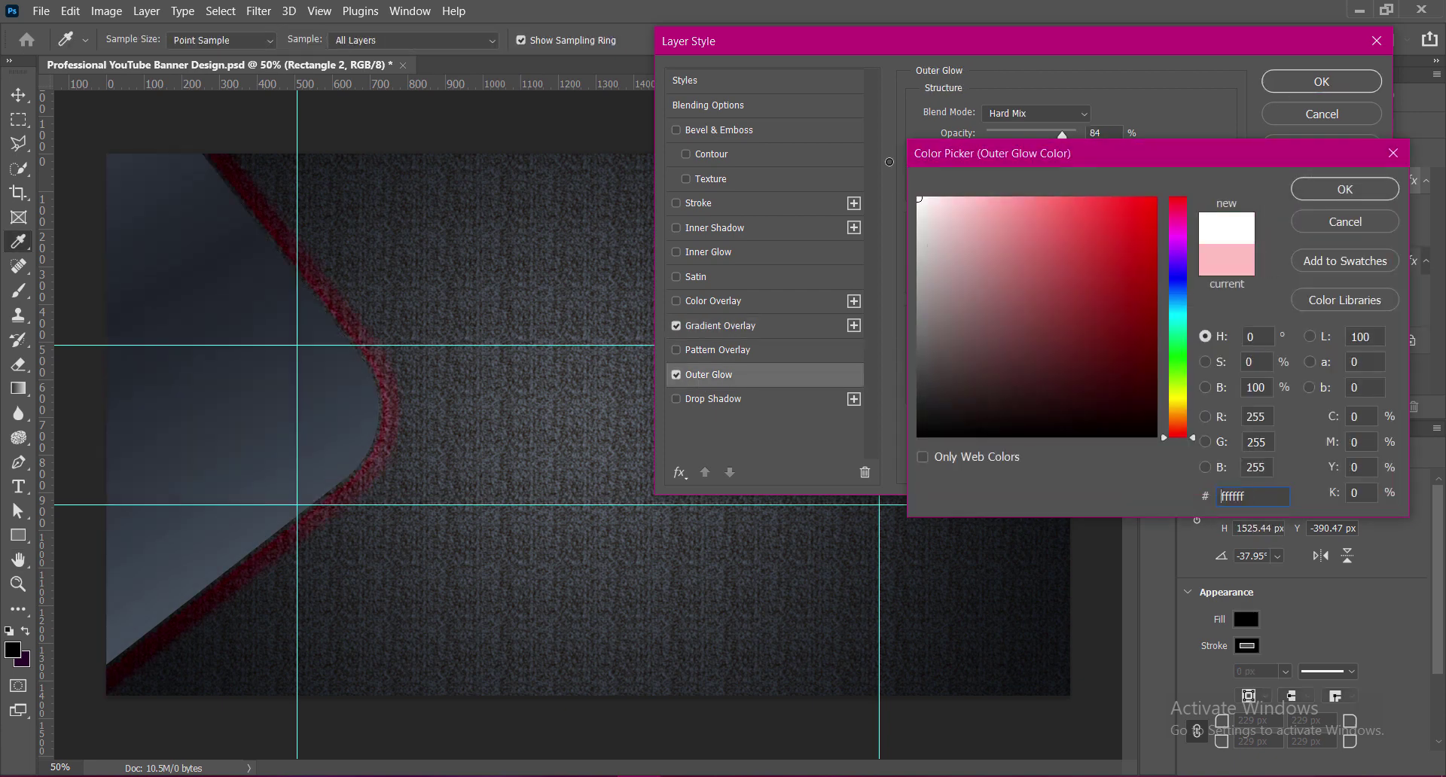
{"action": "left_click", "coordinate": [1345, 189]}
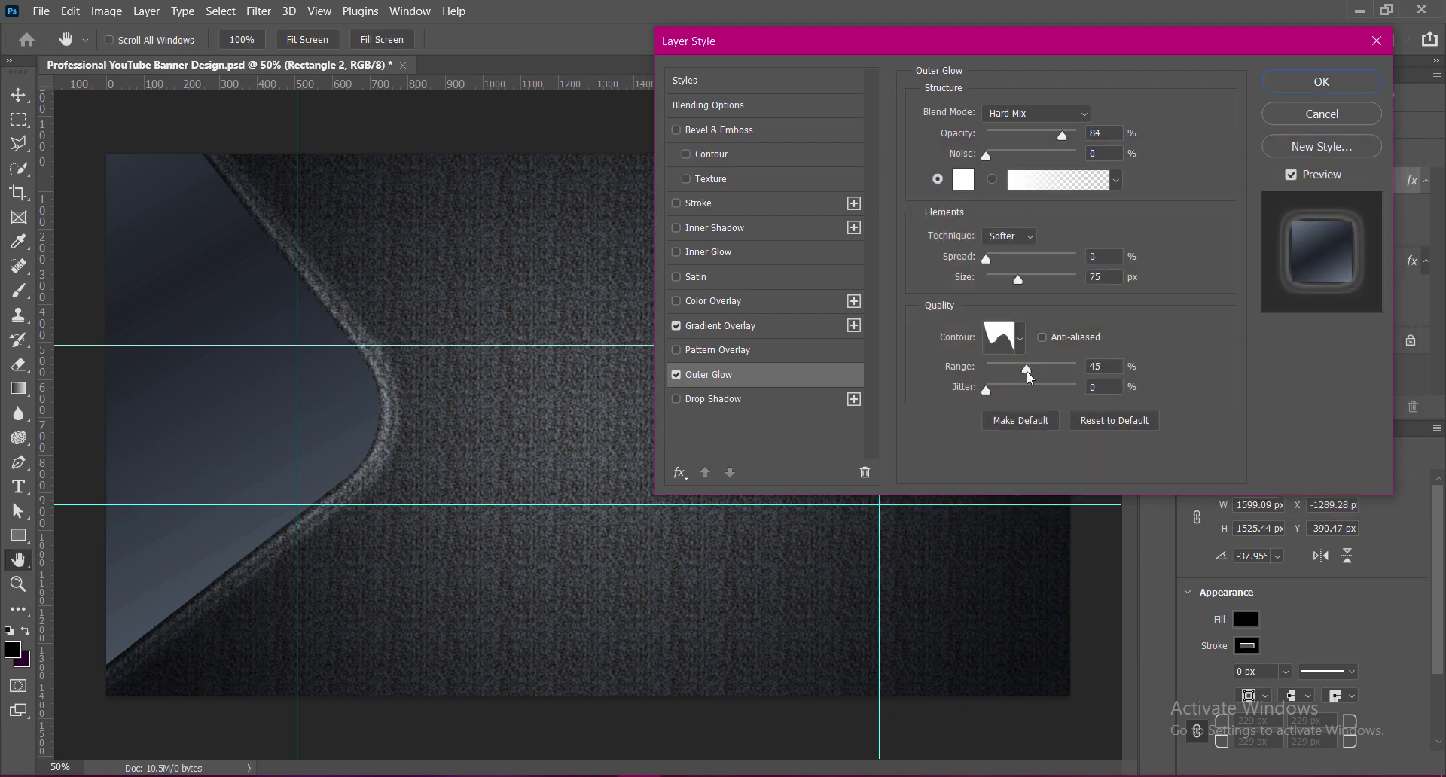
{"action": "left_click_drag", "start_coordinate": [1027, 370], "coordinate": [1017, 372]}
{"action": "type", "text": "39"}
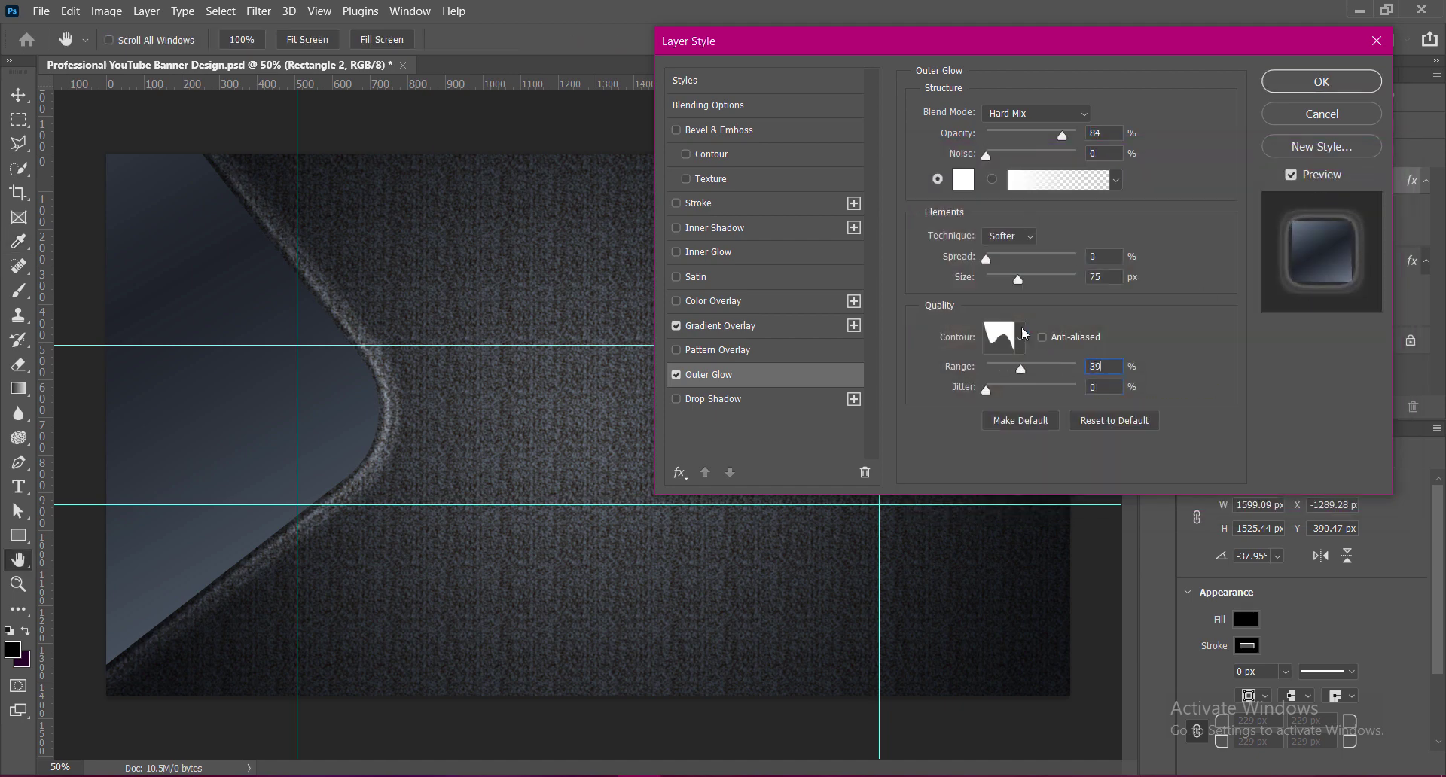
{"action": "left_click", "coordinate": [1021, 339]}
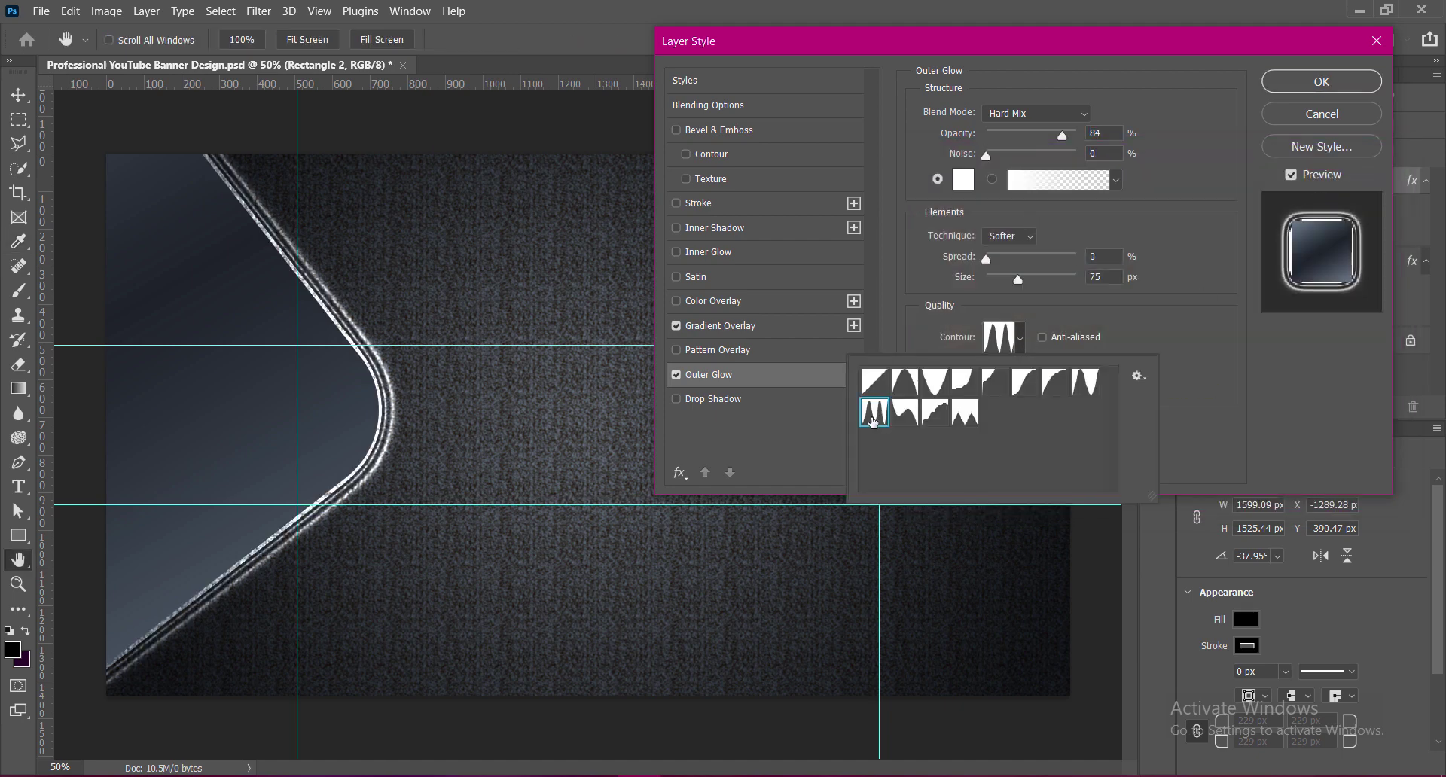
{"action": "left_click", "coordinate": [965, 416]}
{"action": "left_click", "coordinate": [943, 384]}
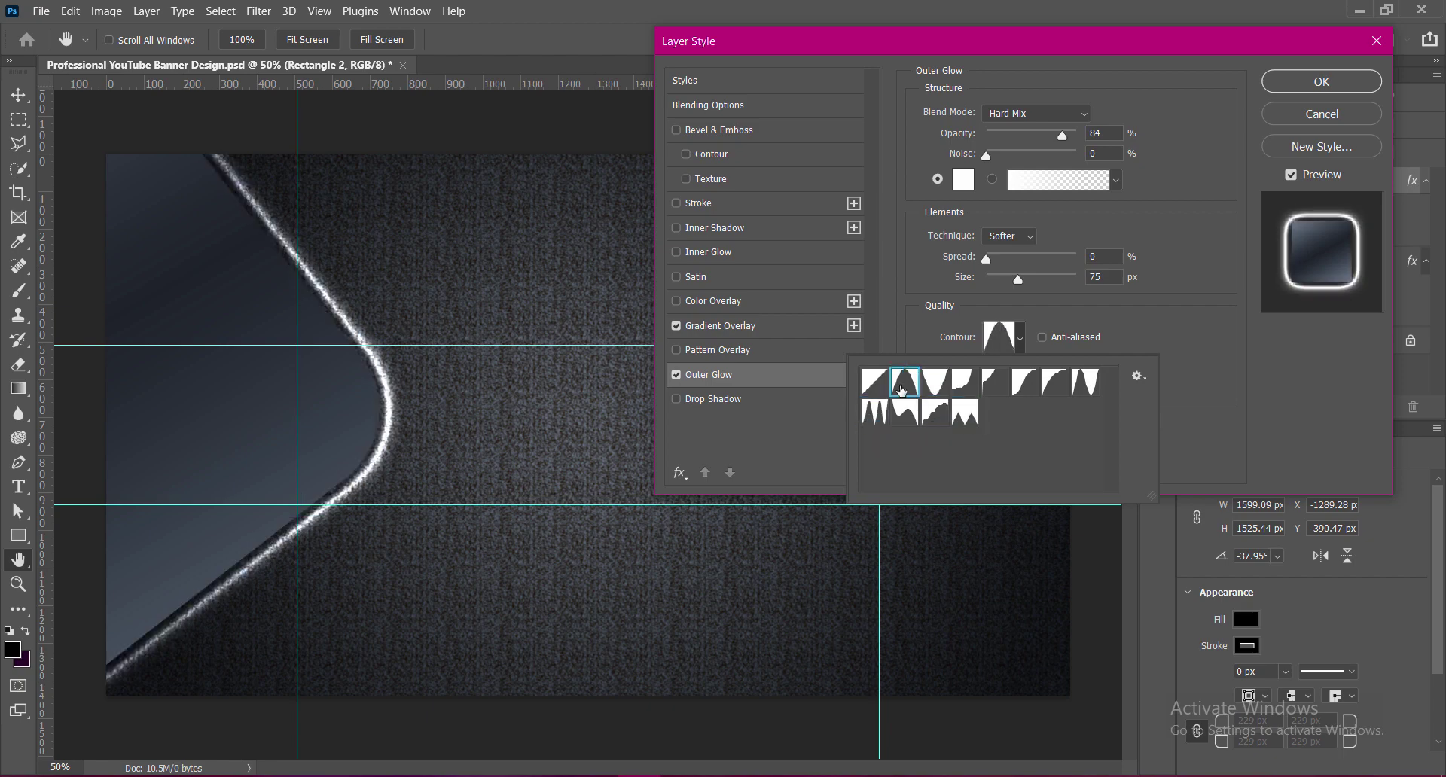
{"action": "left_click", "coordinate": [935, 384]}
{"action": "left_click", "coordinate": [999, 383]}
{"action": "left_click", "coordinate": [1024, 383]}
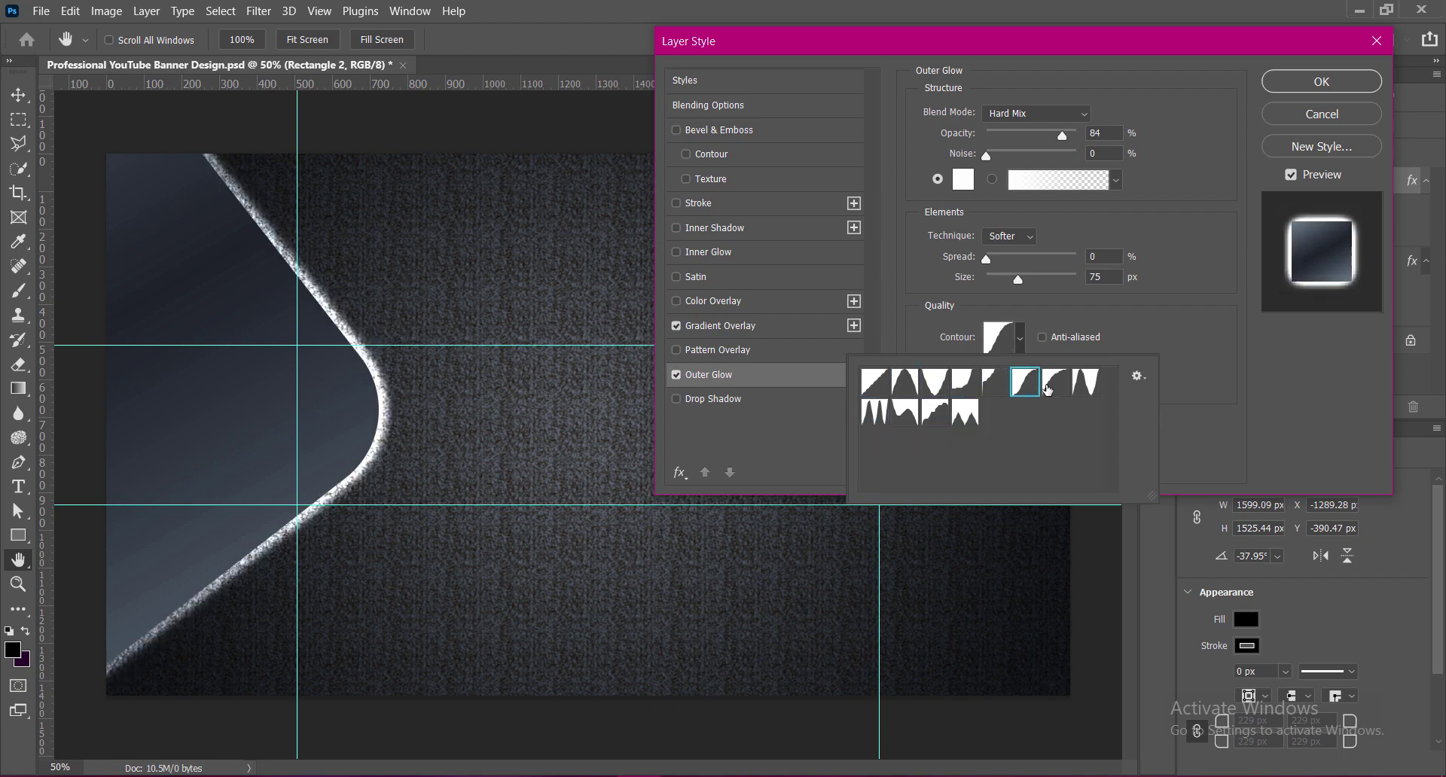
{"action": "left_click", "coordinate": [1086, 384]}
{"action": "left_click", "coordinate": [1052, 383]}
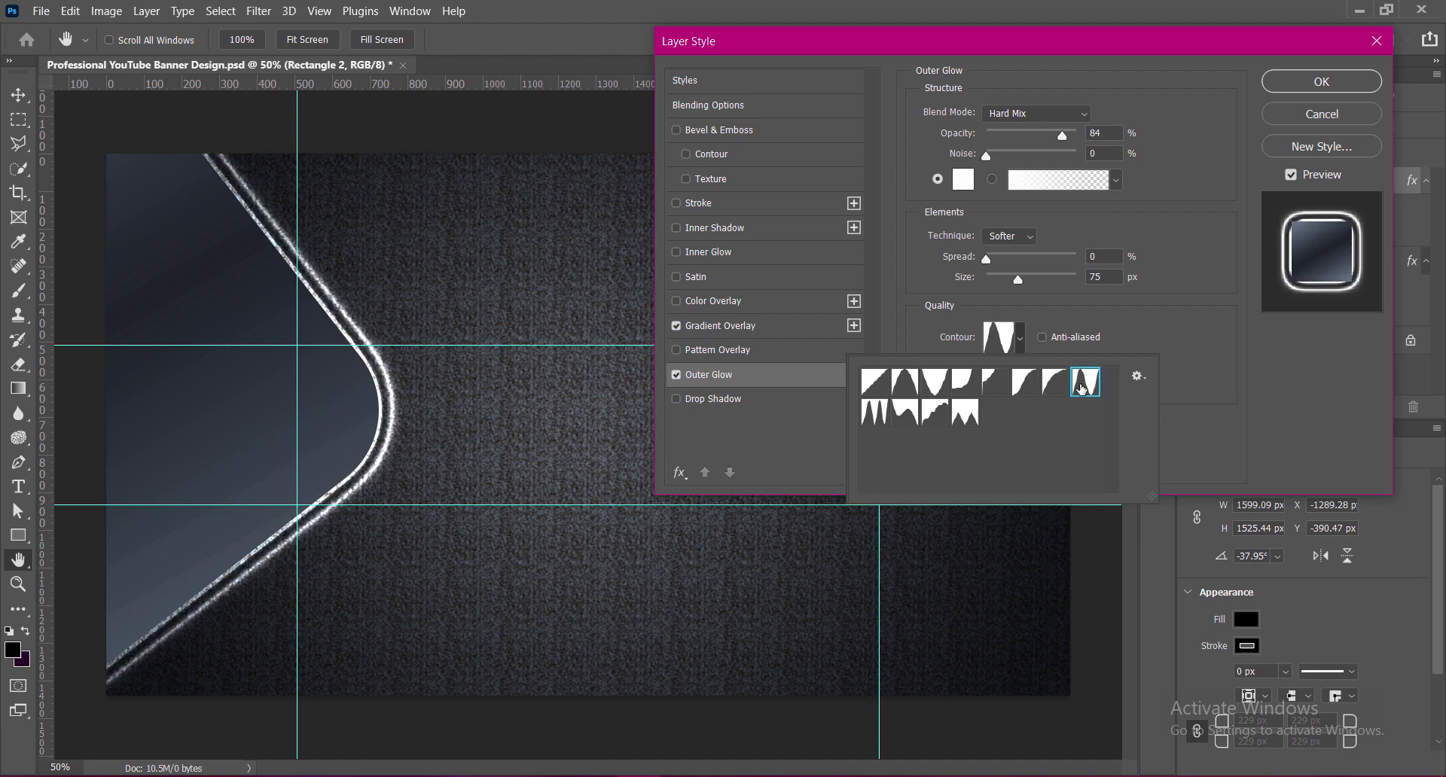
{"action": "left_click", "coordinate": [1020, 339]}
Set the glow Range to 33, Size 87 and Opacity 75%, then apply the styles.
{"action": "left_click_drag", "start_coordinate": [1031, 369], "coordinate": [1021, 369]}
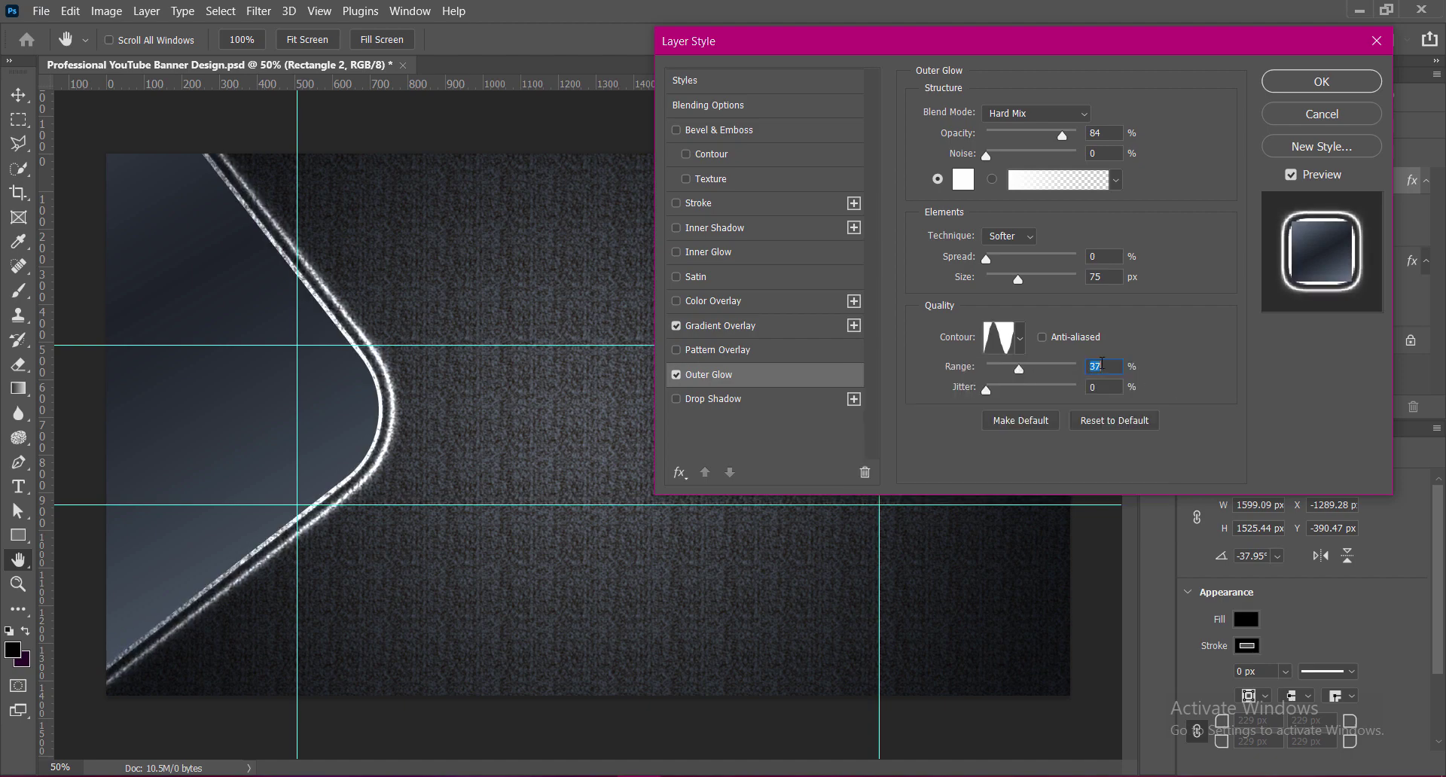
{"action": "type", "text": "33"}
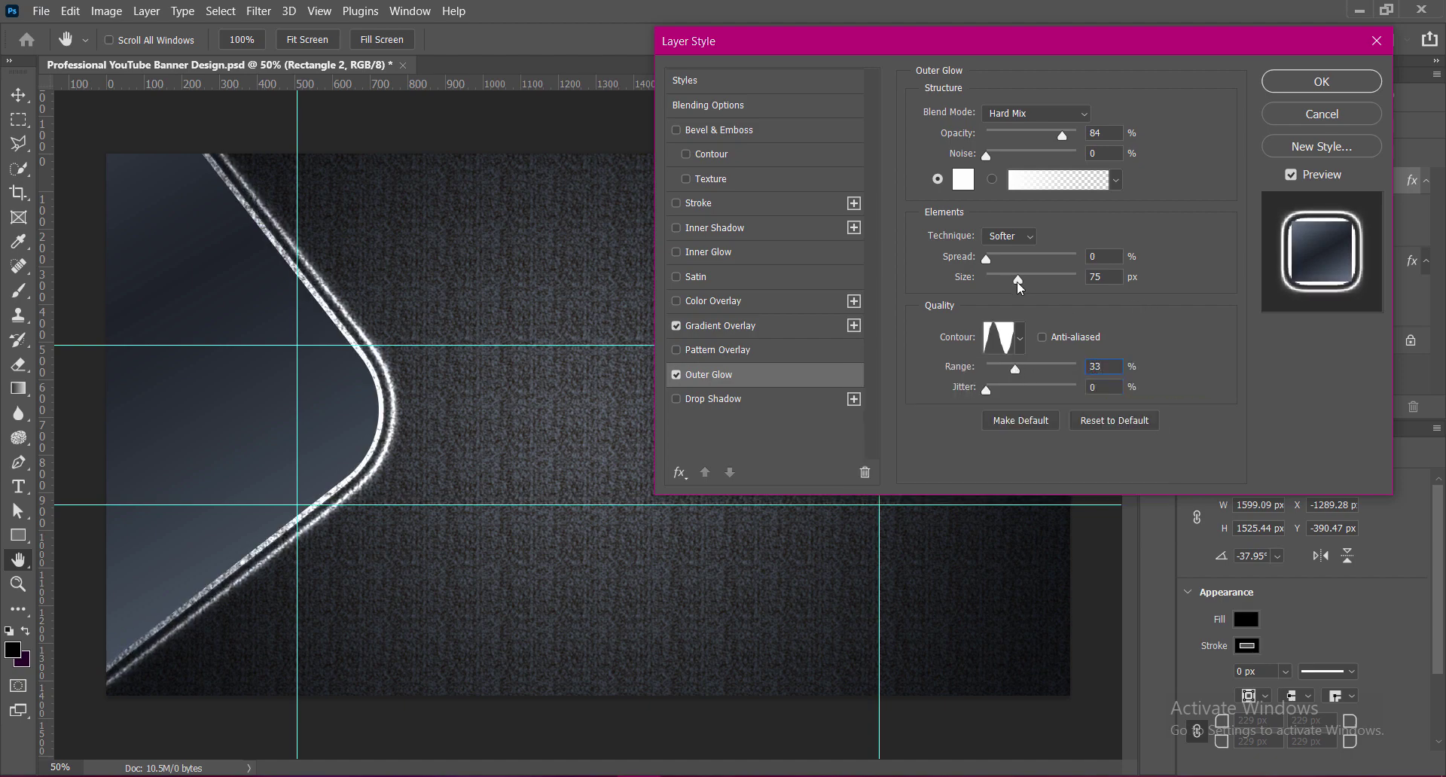
{"action": "left_click_drag", "start_coordinate": [1016, 281], "coordinate": [1023, 283]}
{"action": "left_click", "coordinate": [1071, 134]}
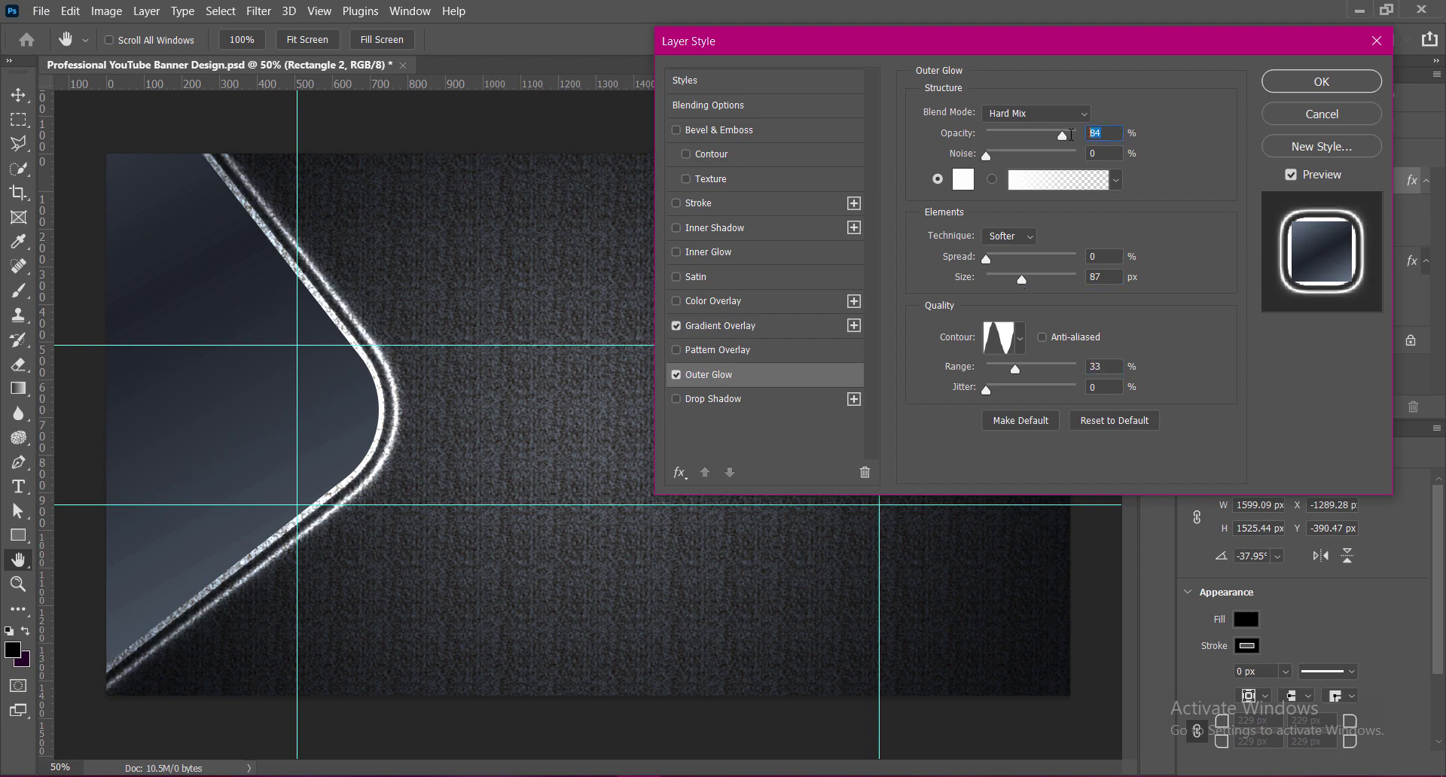
{"action": "type", "text": "75"}
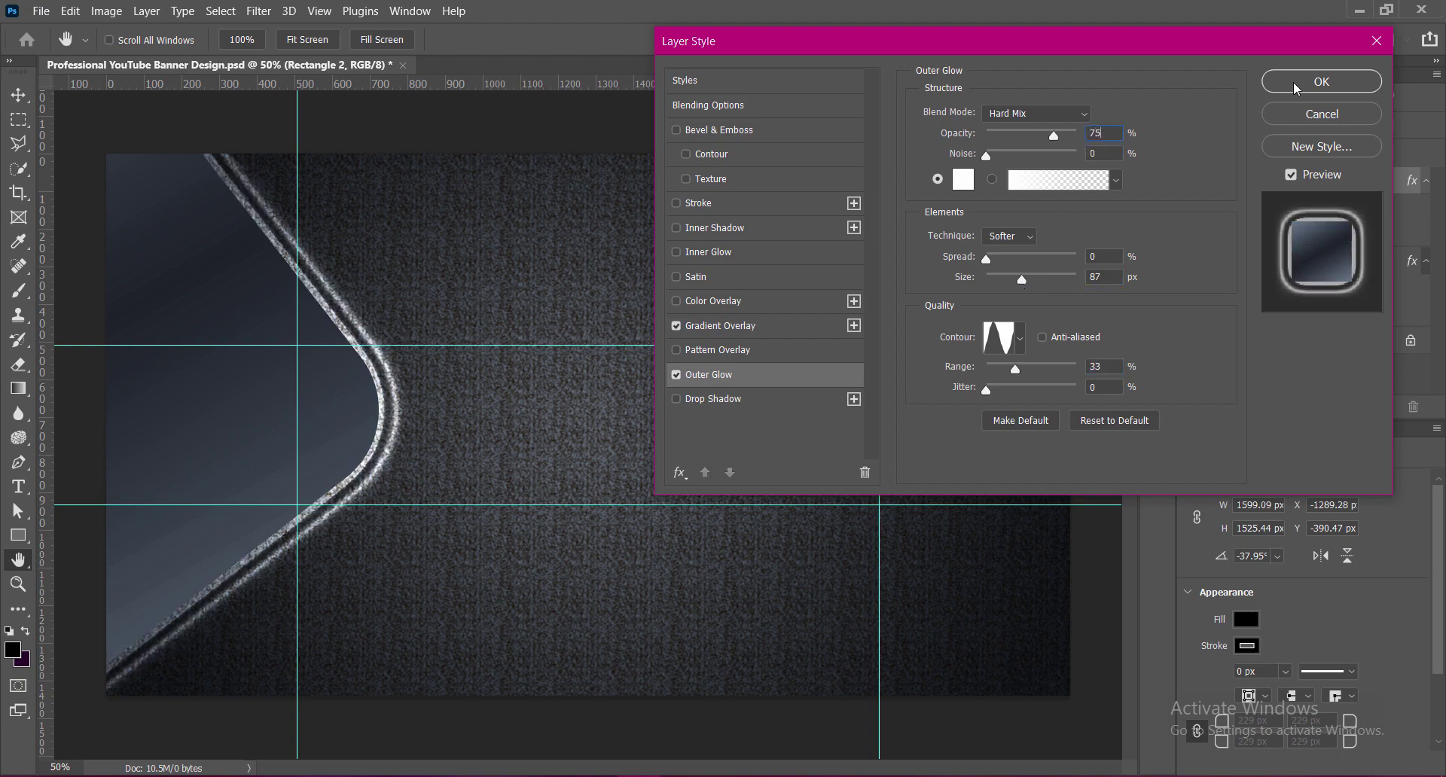
{"action": "left_click", "coordinate": [1294, 82]}
Add an Inner Shadow to Rectangle 2: Distance 0, Choke 51, Size 60, Opacity about 32%.
{"action": "right_click", "coordinate": [1218, 180]}
{"action": "left_click", "coordinate": [1250, 191]}
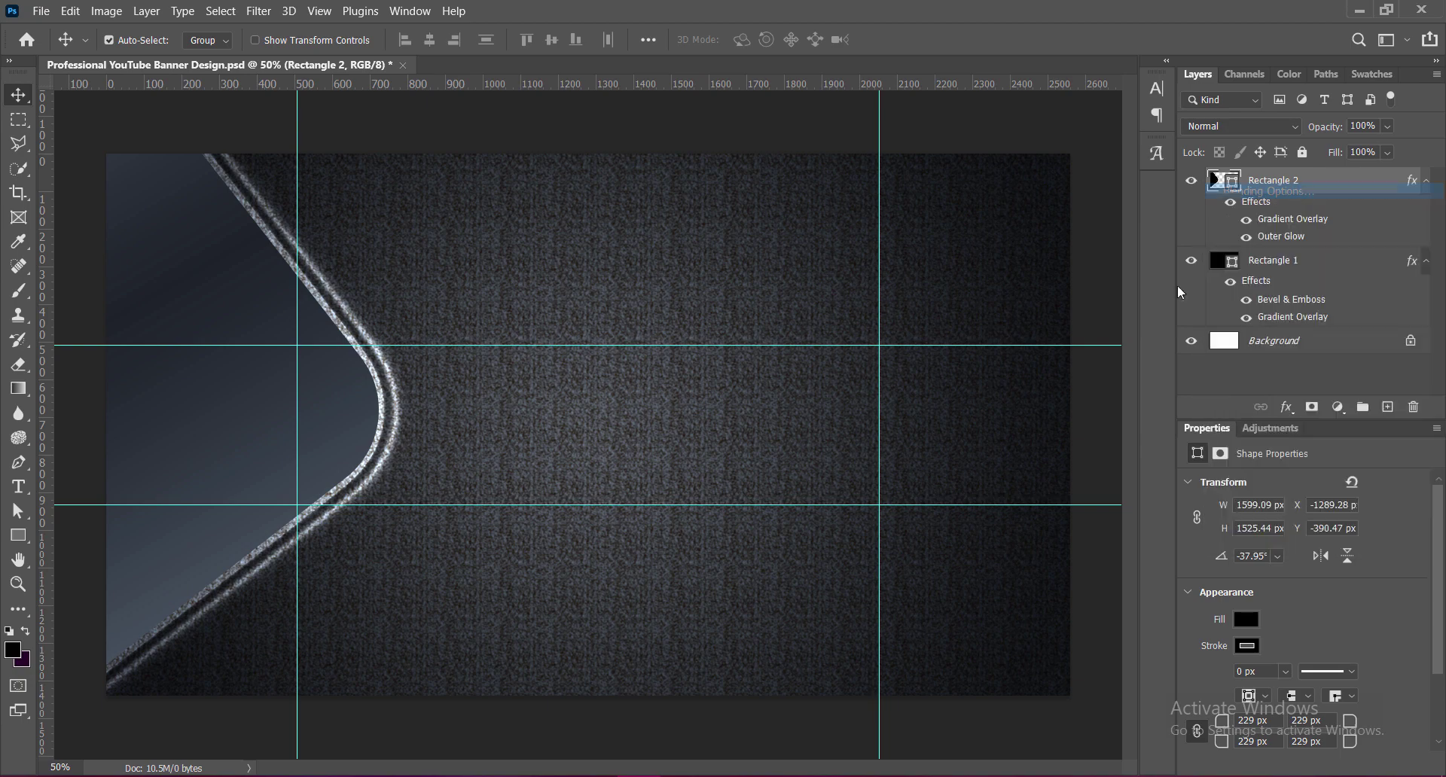
{"action": "left_click", "coordinate": [684, 227]}
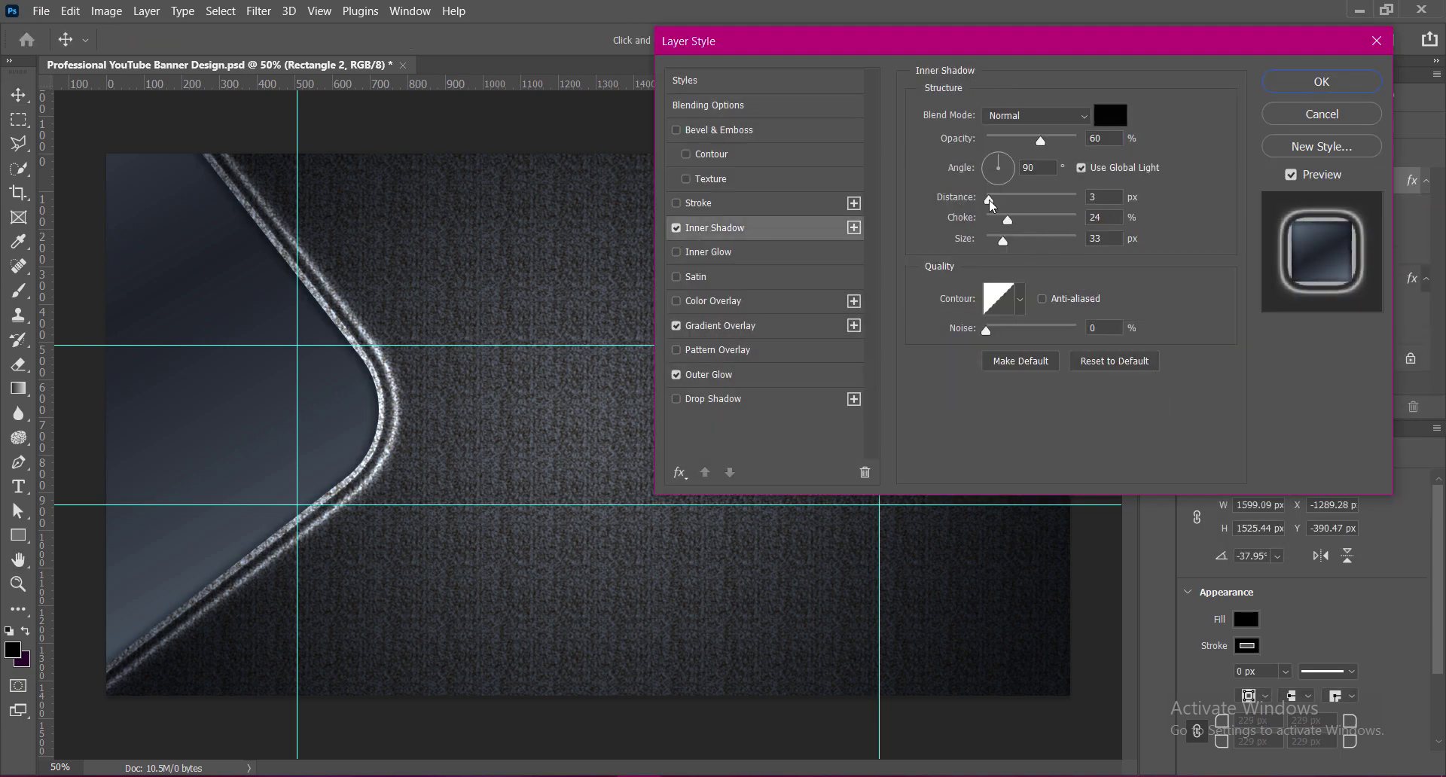
{"action": "mouse_move", "coordinate": [988, 199]}
{"action": "left_mouse_down"}
{"action": "mouse_move", "coordinate": [1034, 220]}
{"action": "mouse_move", "coordinate": [1010, 241]}
{"action": "left_mouse_up"}
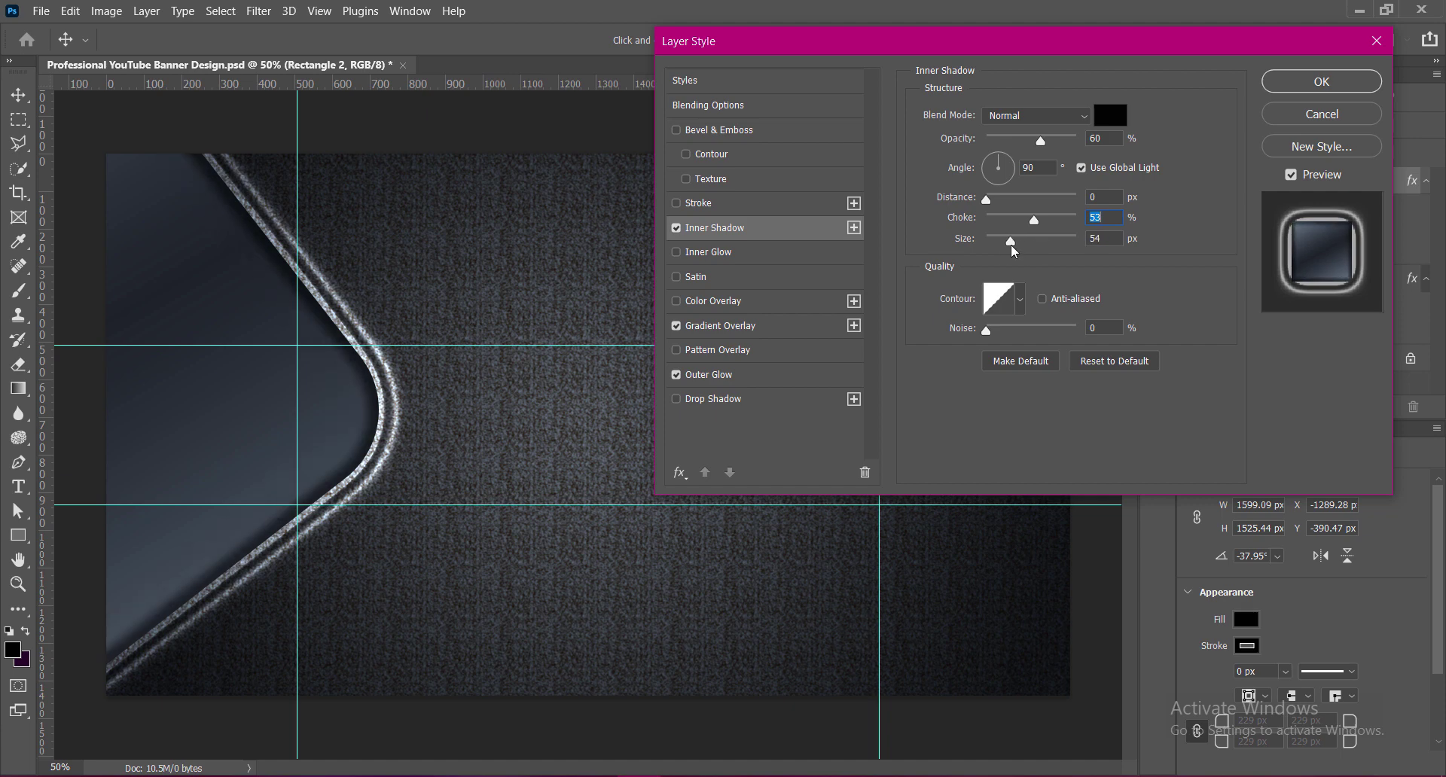
{"action": "key", "text": "Down"}
{"action": "key", "text": "Down"}
{"action": "scroll", "coordinate": [1072, 246], "scroll_direction": "up", "scroll_amount": 8}
{"action": "scroll", "coordinate": [1070, 241], "scroll_direction": "up", "scroll_amount": 4}
{"action": "scroll", "coordinate": [1070, 238], "scroll_direction": "up", "scroll_amount": 4}
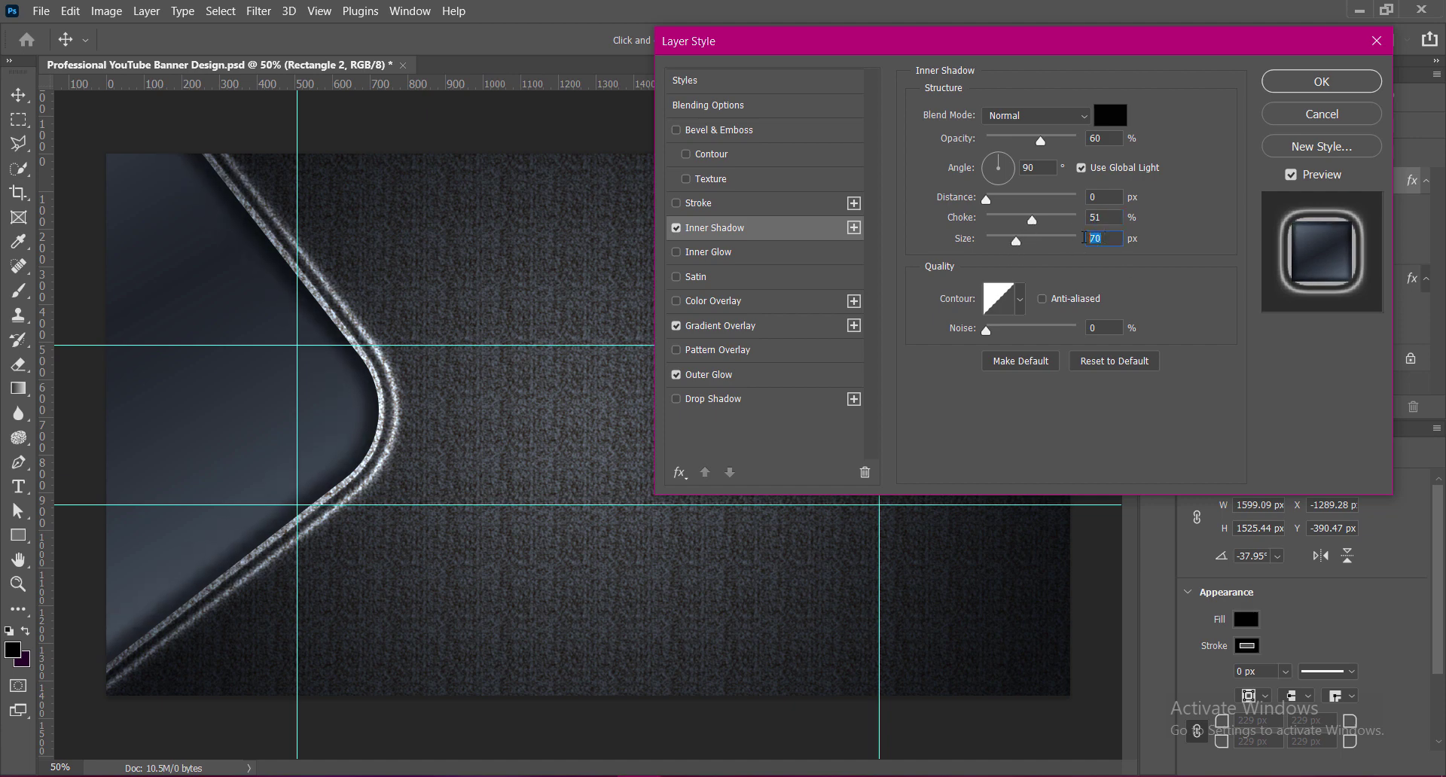
{"action": "scroll", "coordinate": [1070, 238], "scroll_direction": "down", "scroll_amount": 10}
{"action": "left_click_drag", "start_coordinate": [1040, 141], "coordinate": [1016, 141]}
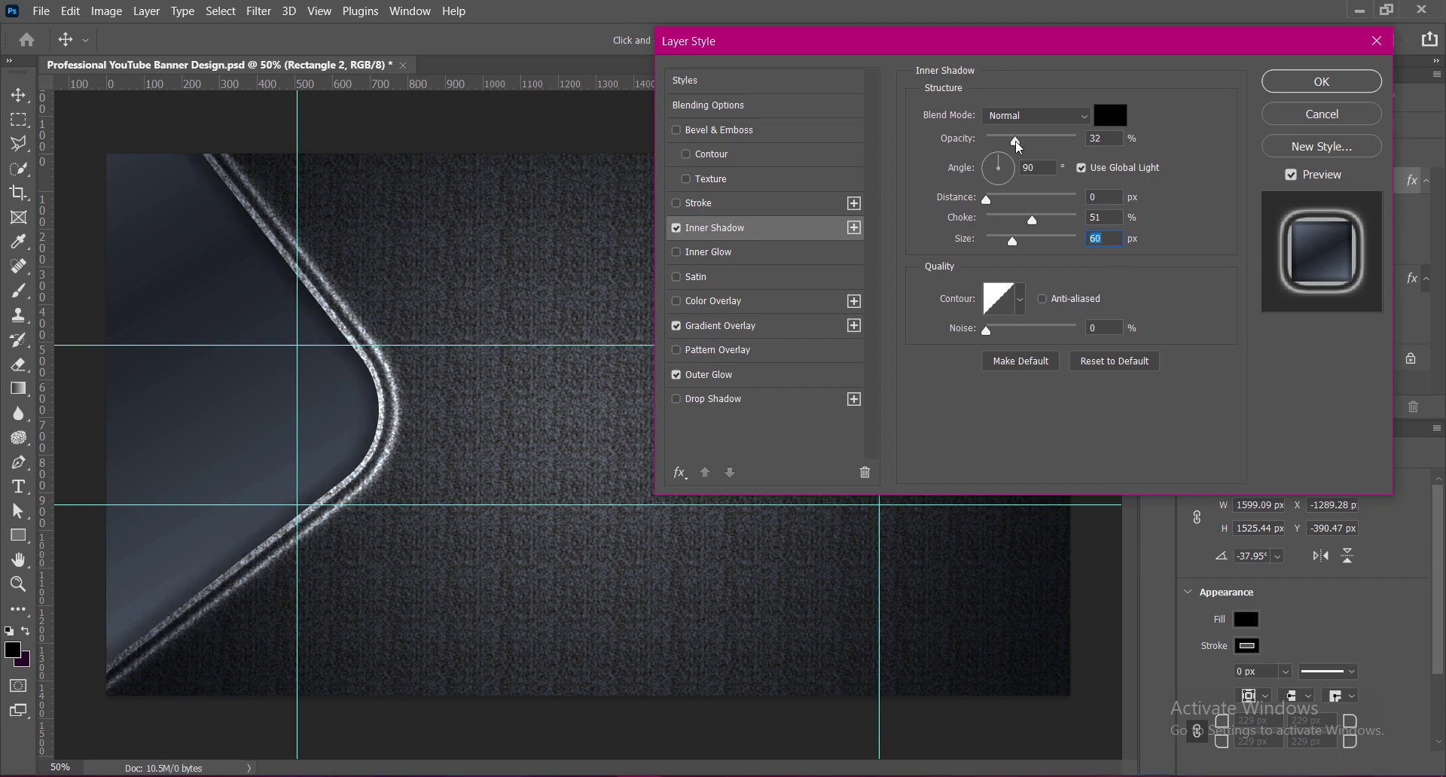
{"action": "left_click", "coordinate": [1324, 81]}
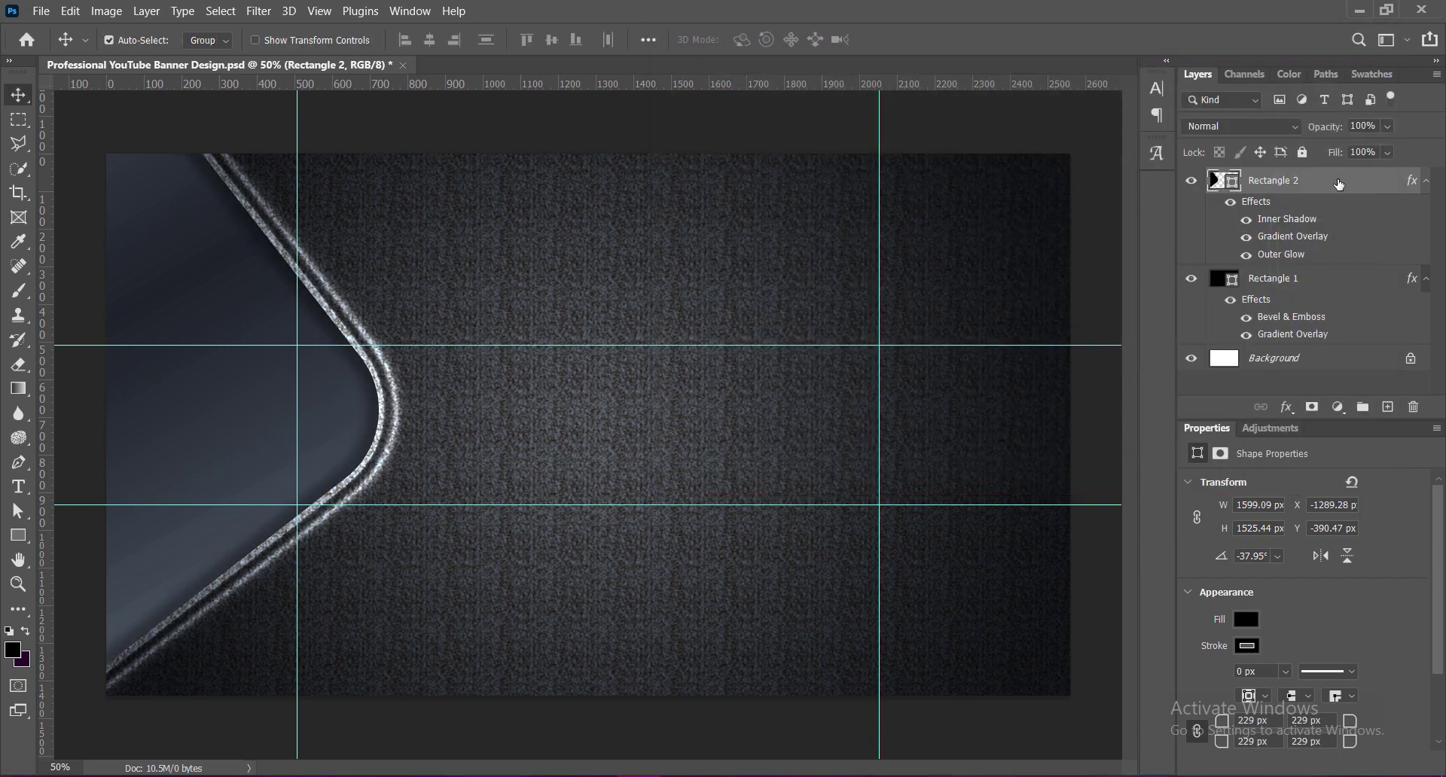
Rasterize Rectangle 2 and apply a 0° Motion Blur with distance 300.
{"action": "right_click", "coordinate": [1346, 186]}
{"action": "left_click", "coordinate": [1190, 293]}
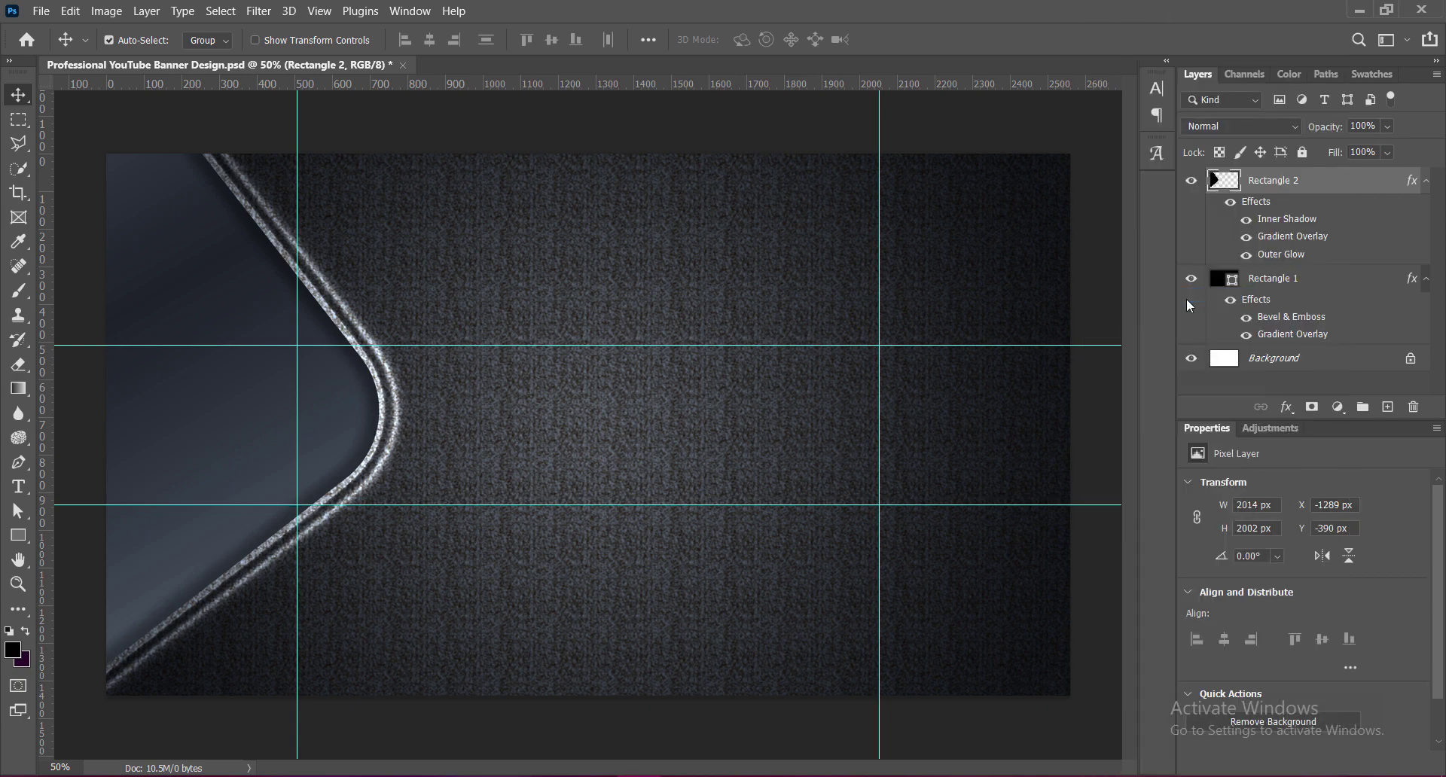
{"action": "left_click", "coordinate": [262, 12]}
{"action": "left_click", "coordinate": [527, 333]}
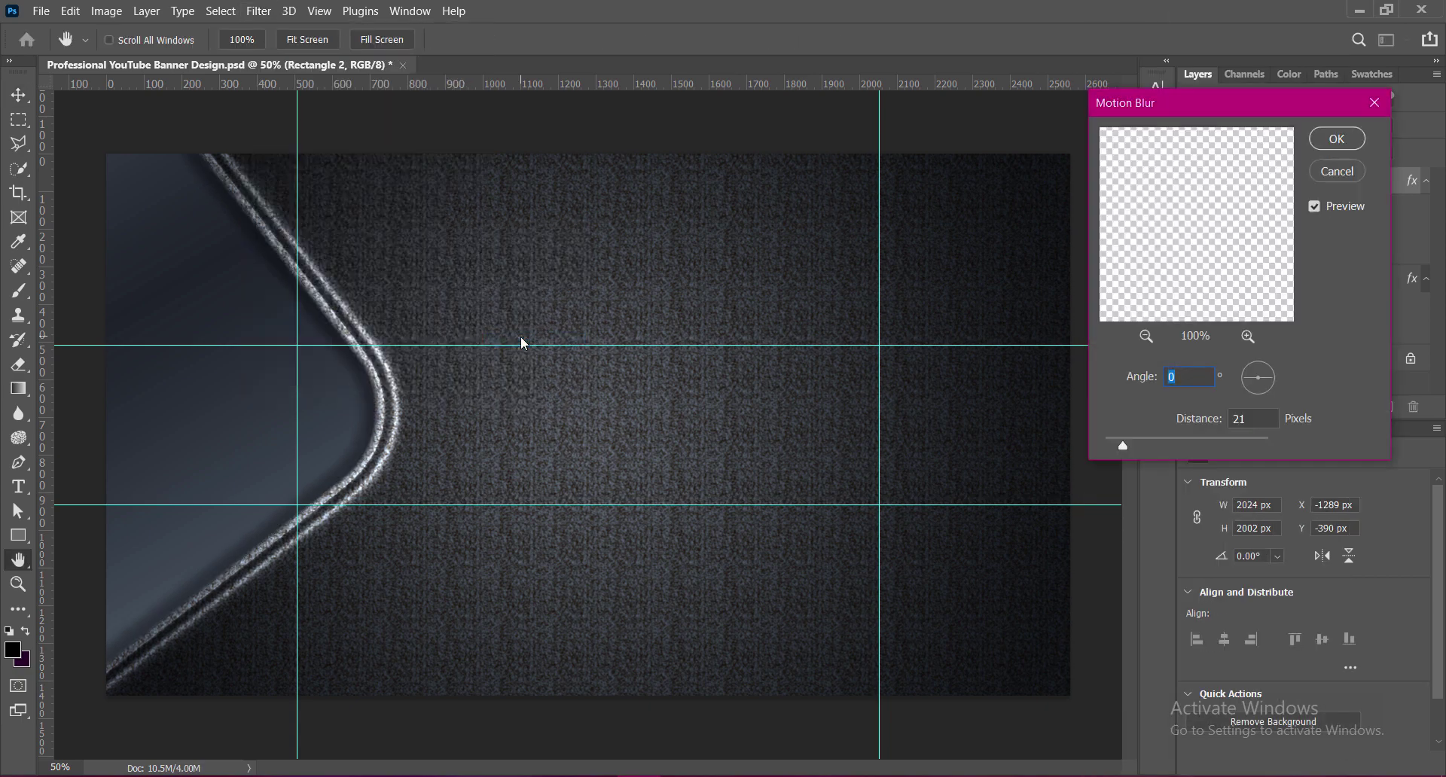
{"action": "mouse_move", "coordinate": [1127, 448]}
{"action": "left_mouse_down"}
{"action": "mouse_move", "coordinate": [1244, 450]}
{"action": "mouse_move", "coordinate": [1208, 450]}
{"action": "left_mouse_up"}
{"action": "type", "text": "300"}
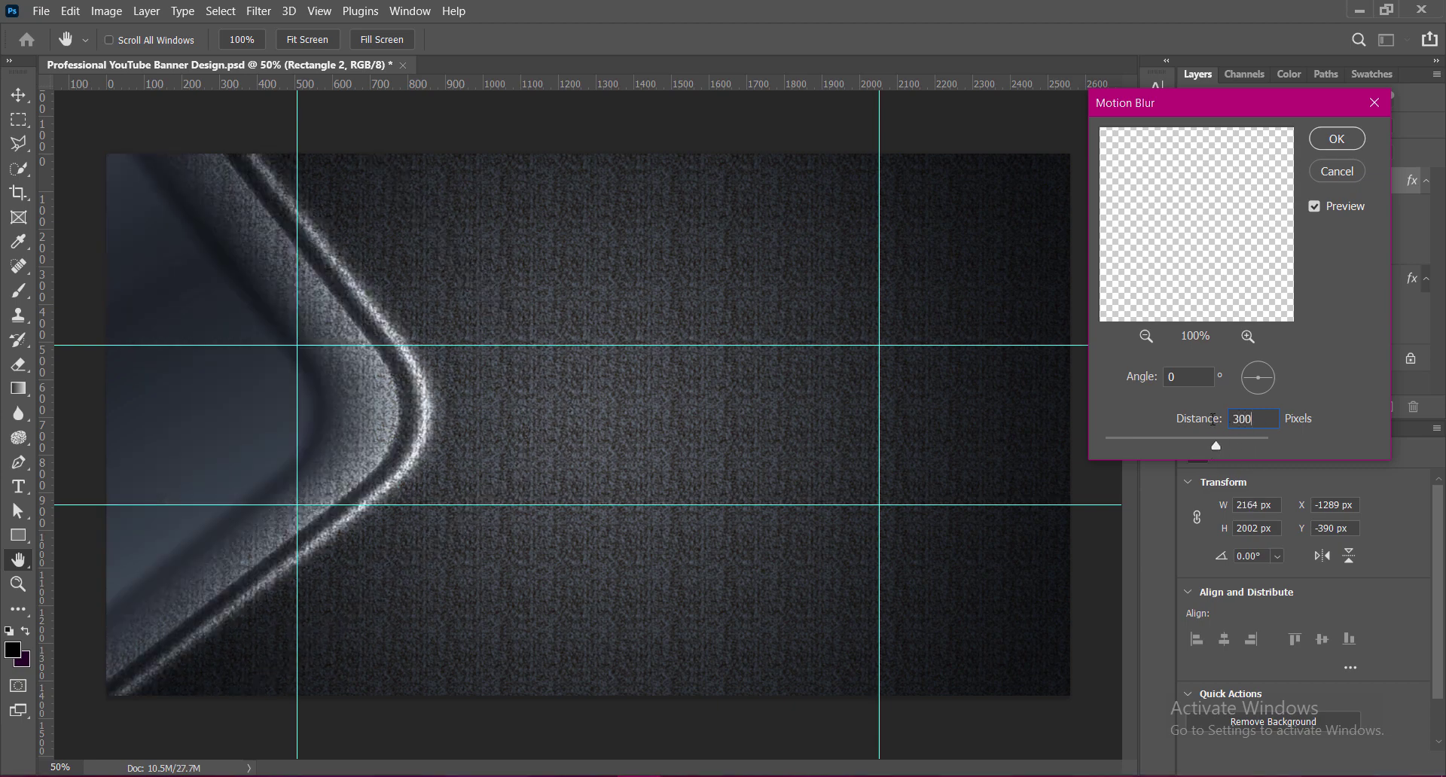
{"action": "left_click", "coordinate": [1331, 149]}
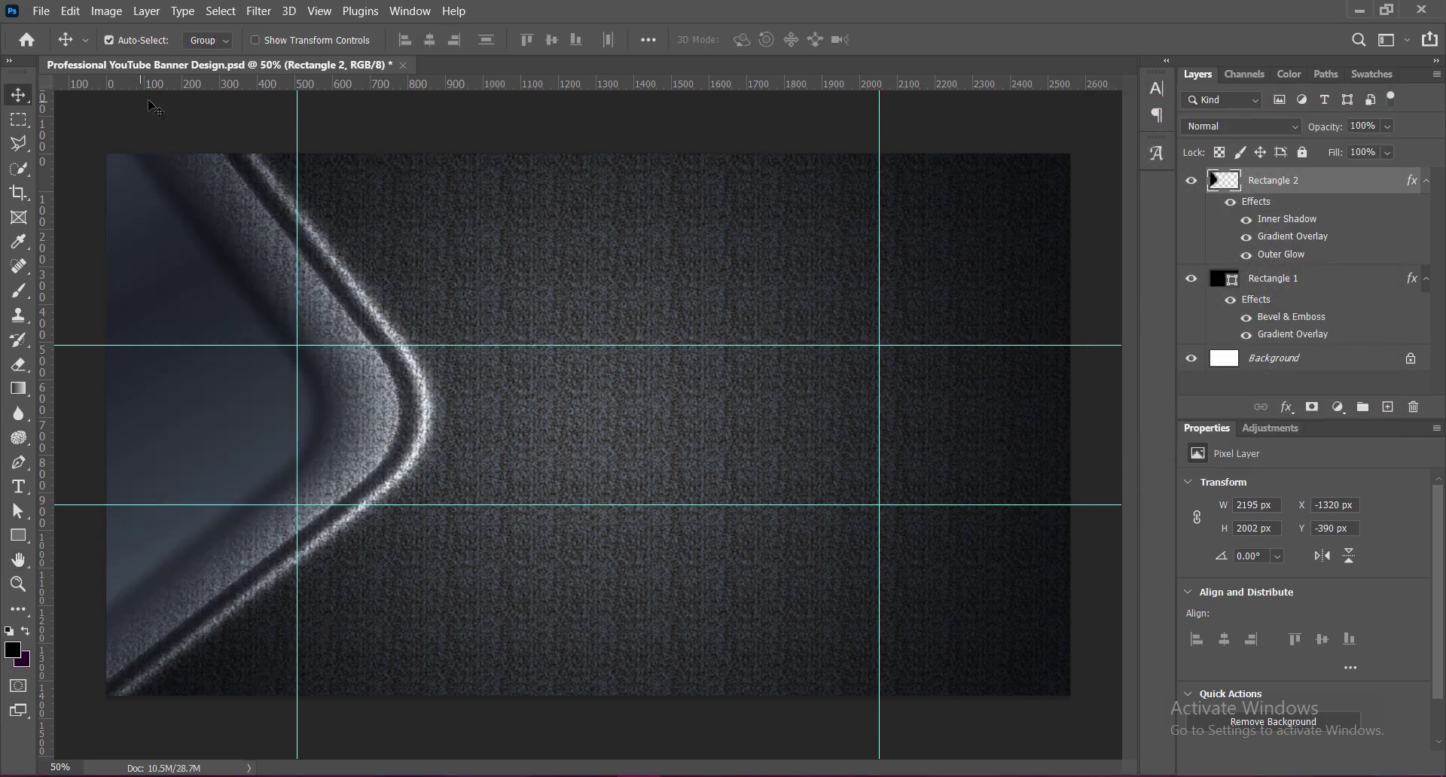
Soften the rasterized chevron with an 18 px Gaussian Blur.
{"action": "left_click", "coordinate": [258, 11]}
{"action": "left_click", "coordinate": [527, 301]}
{"action": "mouse_move", "coordinate": [890, 368]}
{"action": "left_mouse_down"}
{"action": "mouse_move", "coordinate": [957, 371]}
{"action": "mouse_move", "coordinate": [911, 368]}
{"action": "mouse_move", "coordinate": [932, 368]}
{"action": "left_mouse_up"}
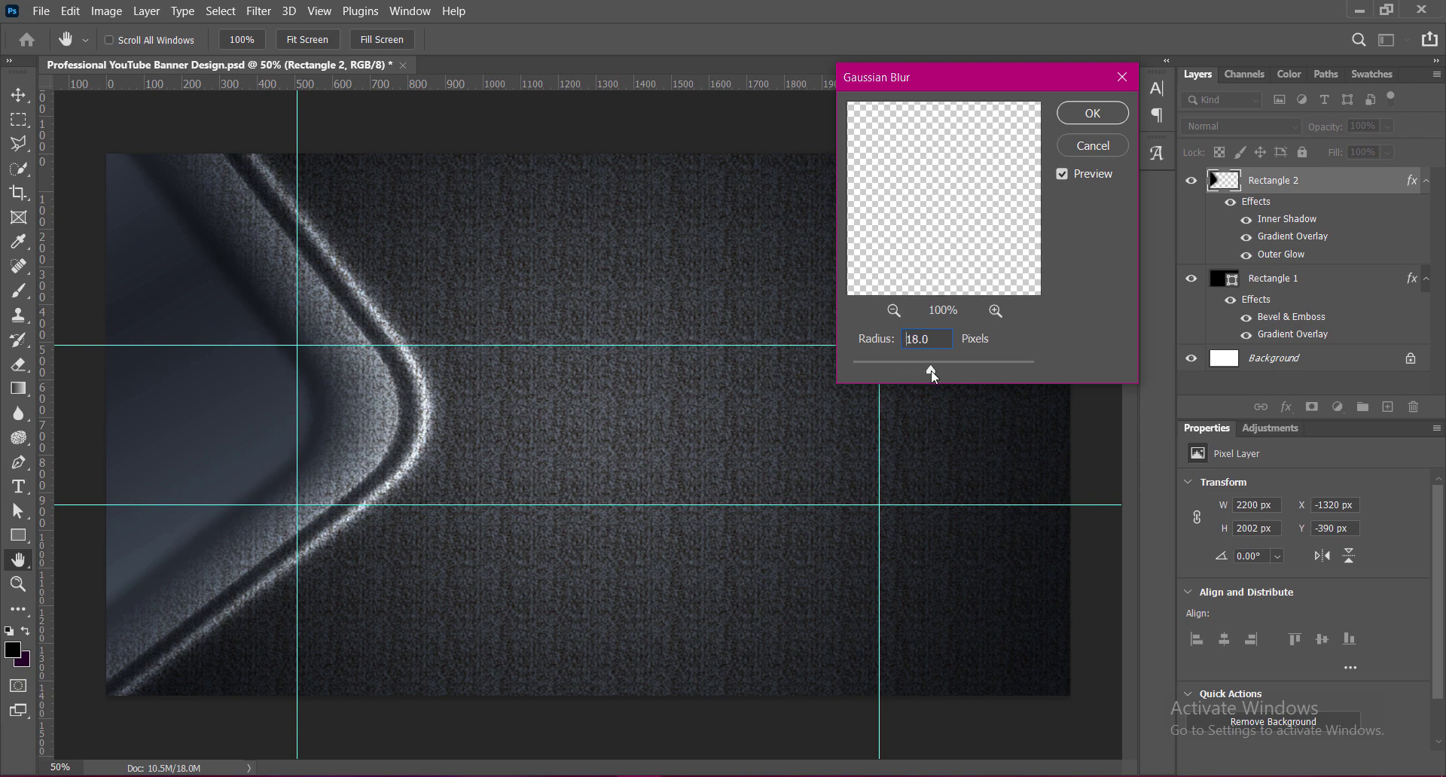
{"action": "left_click", "coordinate": [1077, 114]}
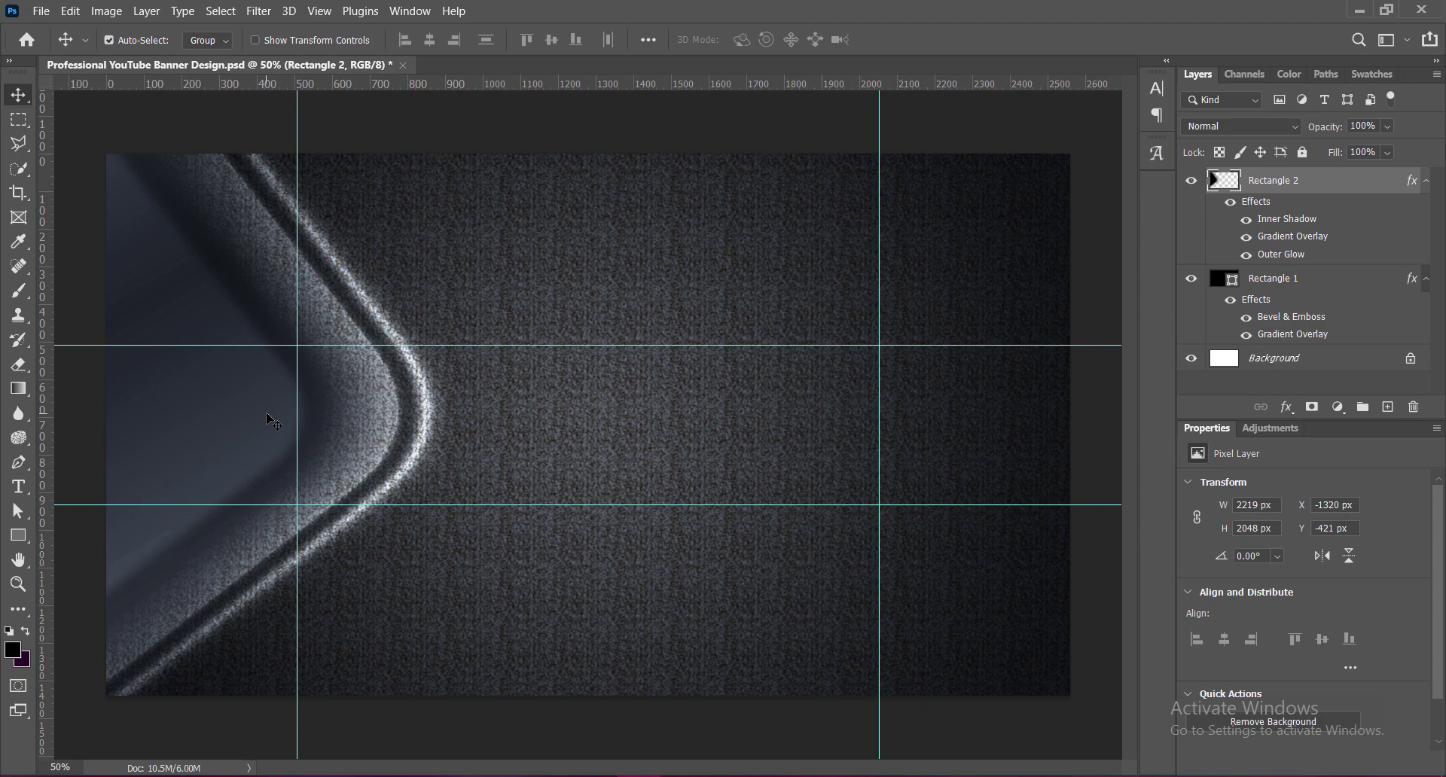
{"action": "key", "text": "ctrl+t"}
Scale the blurred chevron down to about 1678 × 1549 px using its corner handles.
{"action": "key", "text": "ctrl+minus"}
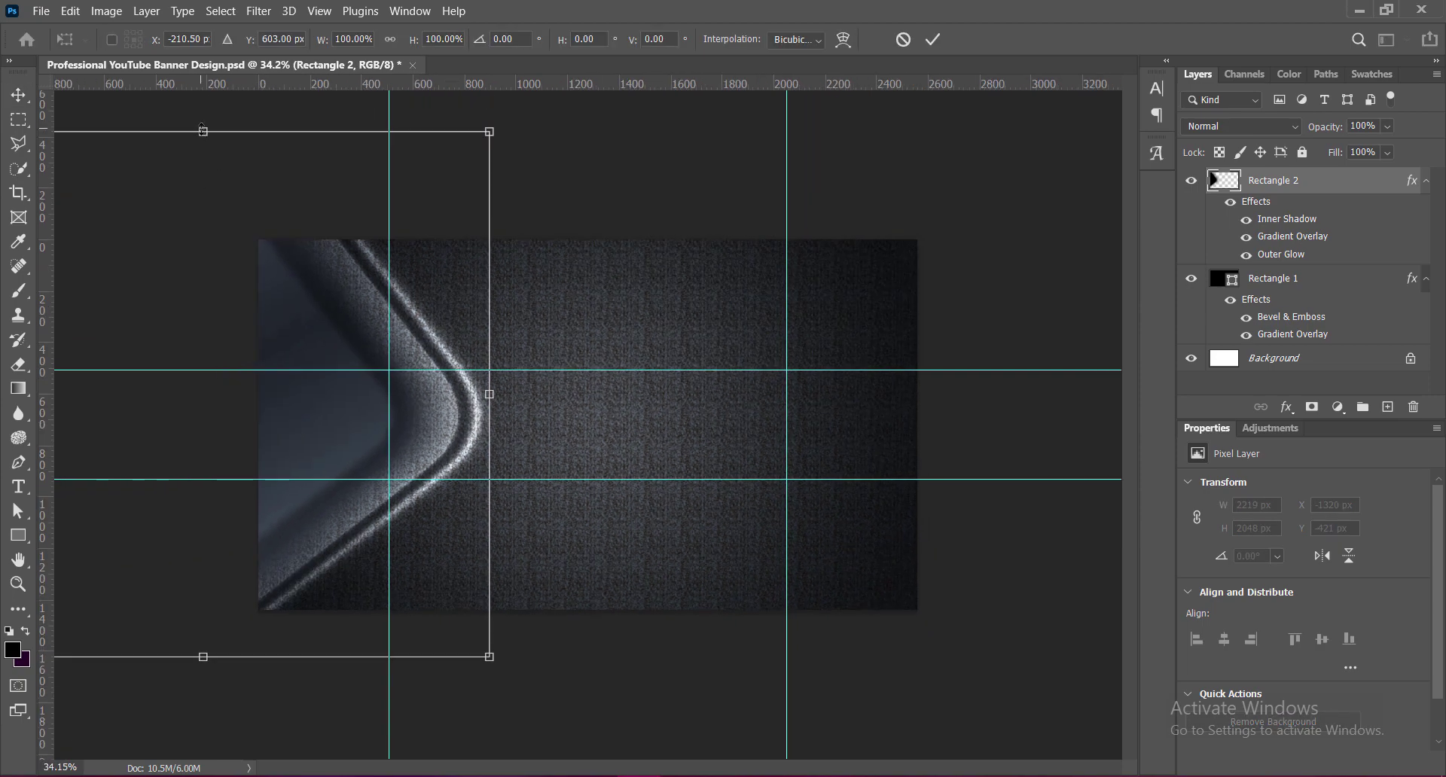
{"action": "left_click_drag", "start_coordinate": [202, 131], "coordinate": [204, 208]}
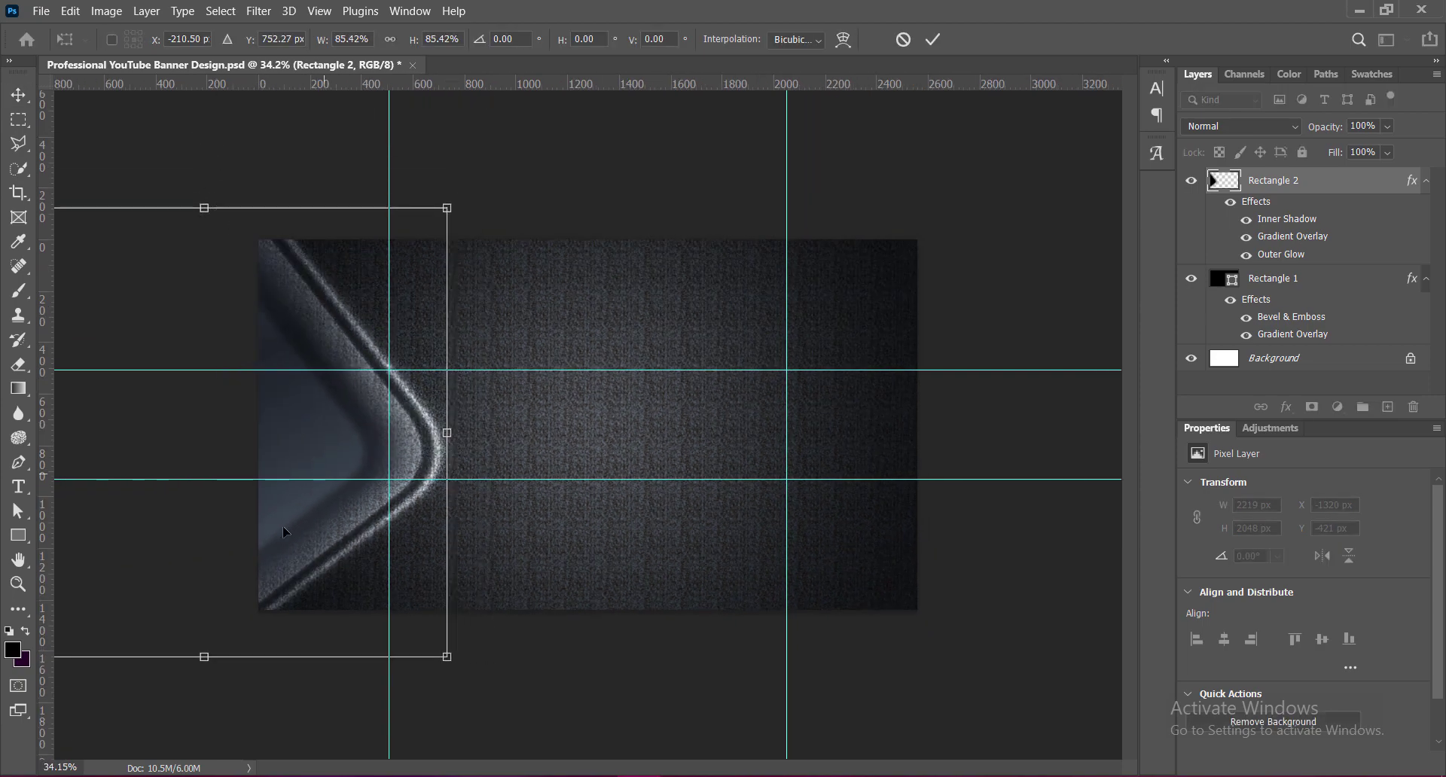
{"action": "left_click_drag", "start_coordinate": [204, 655], "coordinate": [204, 623]}
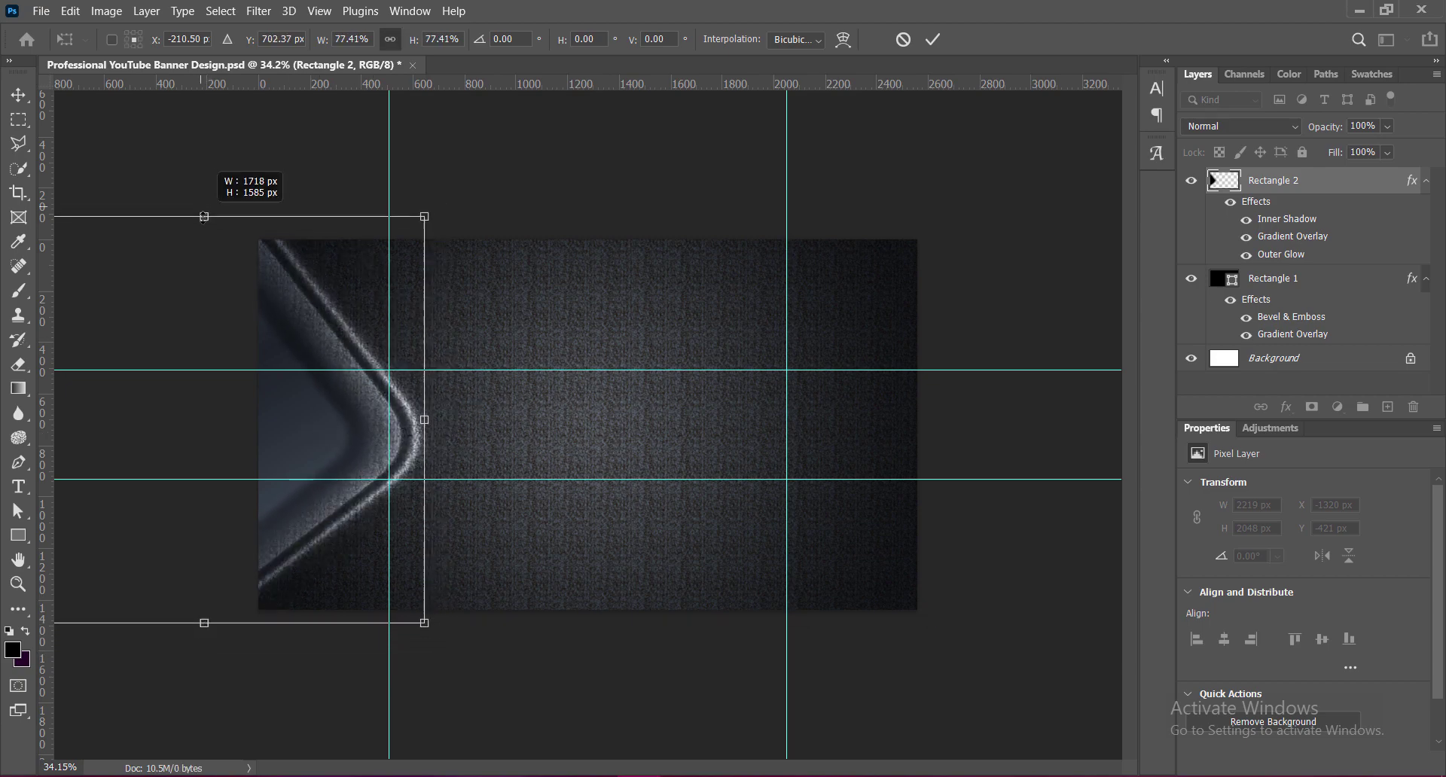
{"action": "left_click_drag", "start_coordinate": [204, 208], "coordinate": [204, 226]}
{"action": "left_click_drag", "start_coordinate": [320, 422], "coordinate": [321, 421]}
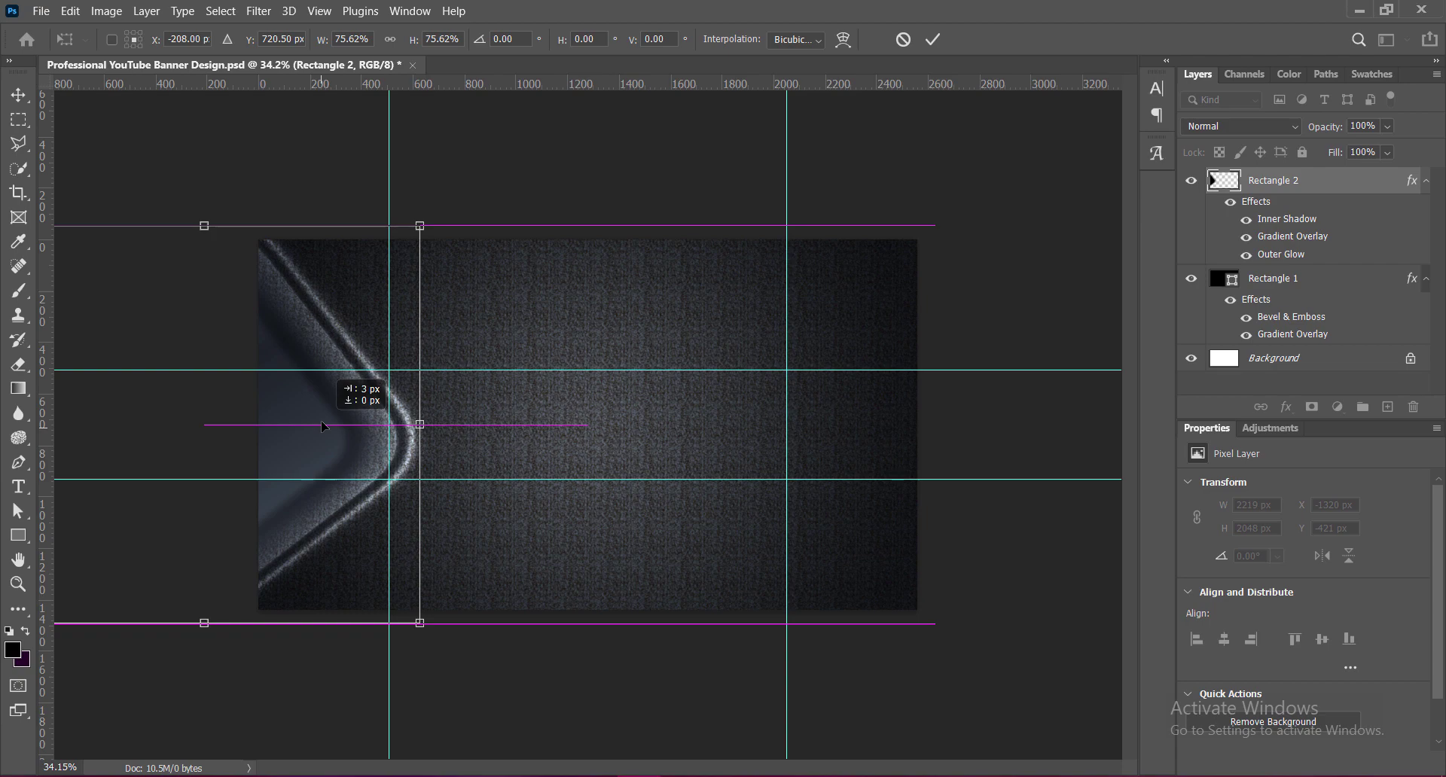
Nudge the chevron up and right along the left edge and commit the transform.
{"action": "key", "text": "shift+Up"}
{"action": "key", "text": "shift+Up"}
{"action": "key", "text": "shift+Up"}
{"action": "key", "text": "Up"}
{"action": "key", "text": "Up"}
{"action": "key", "text": "Up"}
{"action": "key", "text": "shift+Up"}
{"action": "key", "text": "Up"}
{"action": "key", "text": "Up"}
{"action": "key", "text": "Up"}
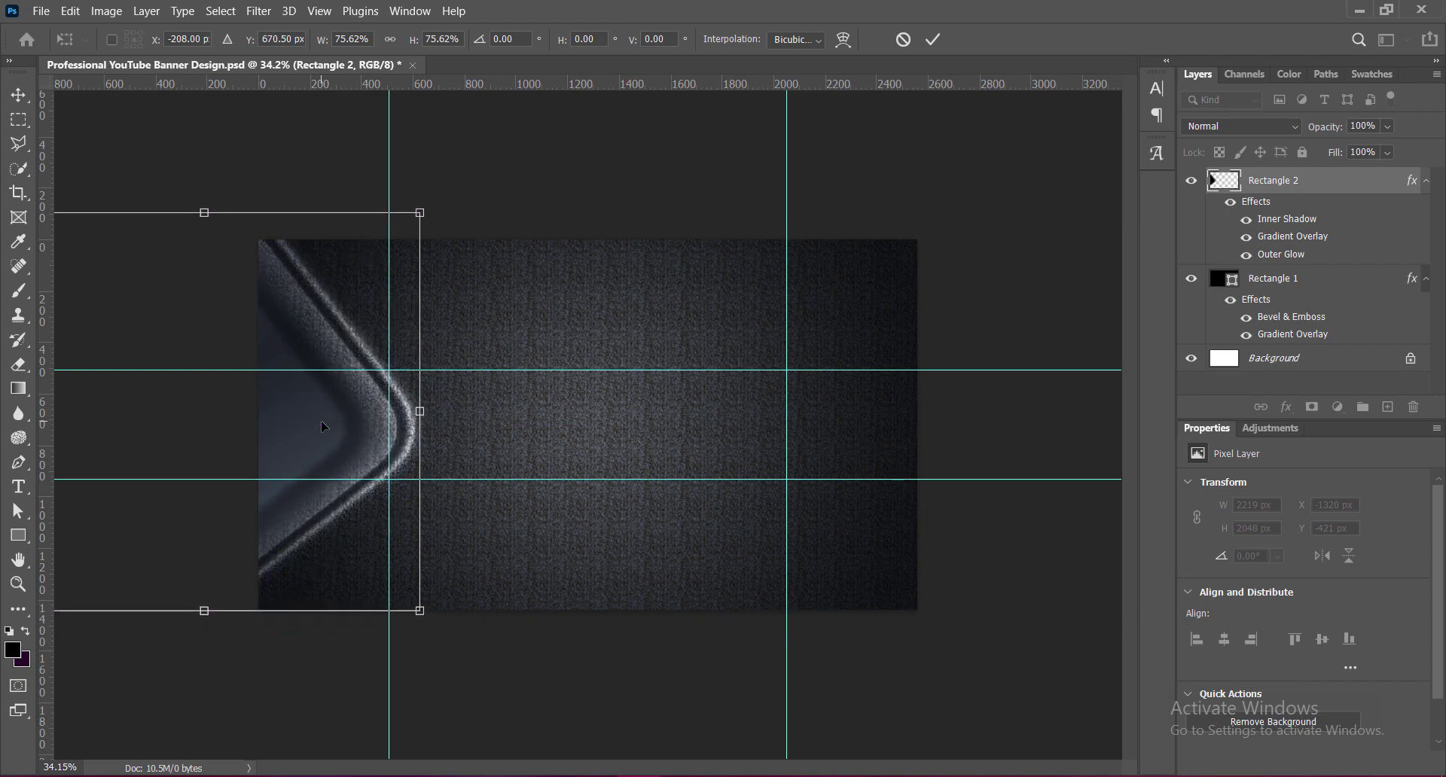
{"action": "key", "text": "shift+Right"}
{"action": "key", "text": "shift+Right"}
{"action": "key", "text": "shift+Right"}
{"action": "key", "text": "Right"}
{"action": "key", "text": "Left"}
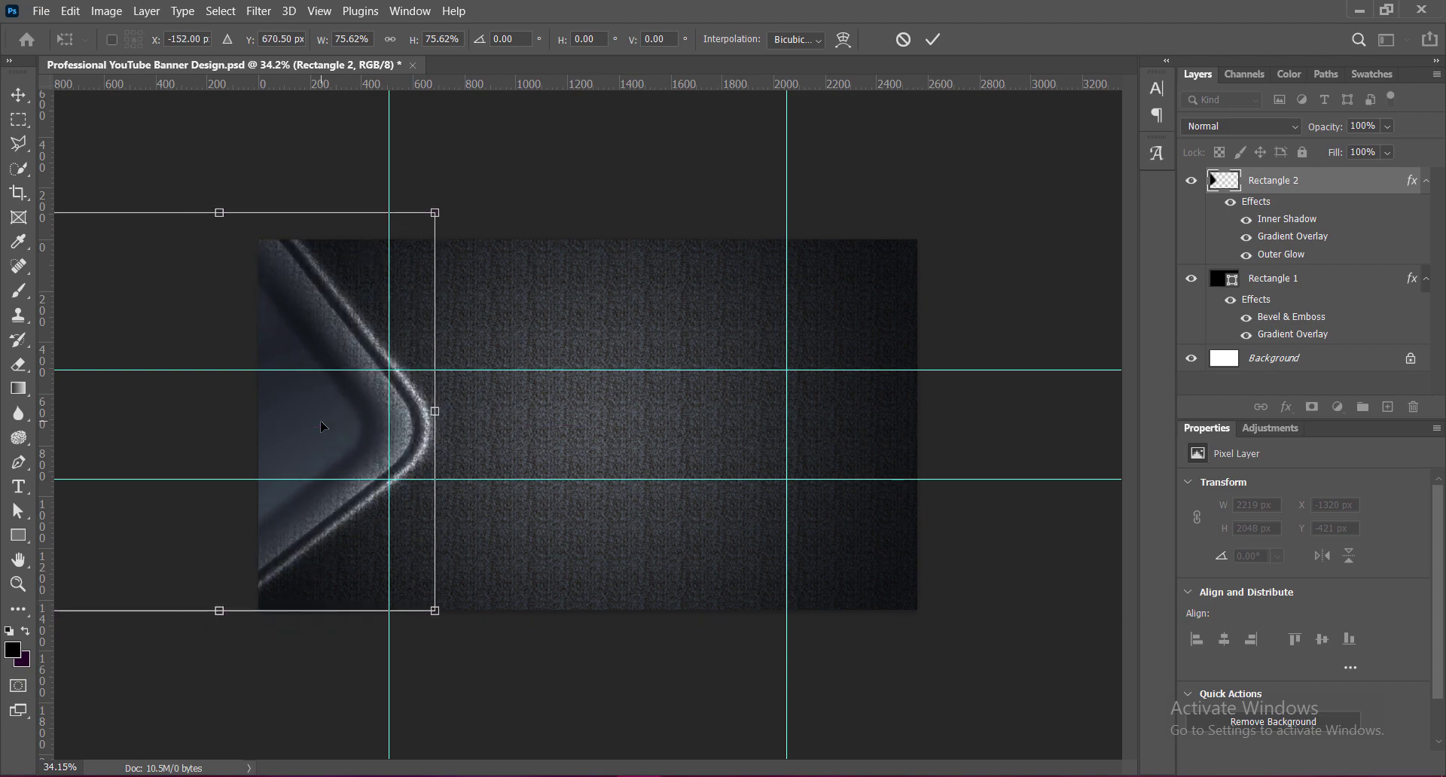
{"action": "key", "text": "Return"}
{"action": "key", "text": "ctrl+plus"}
{"action": "scroll", "coordinate": [330, 426], "scroll_direction": "down", "scroll_amount": 1}
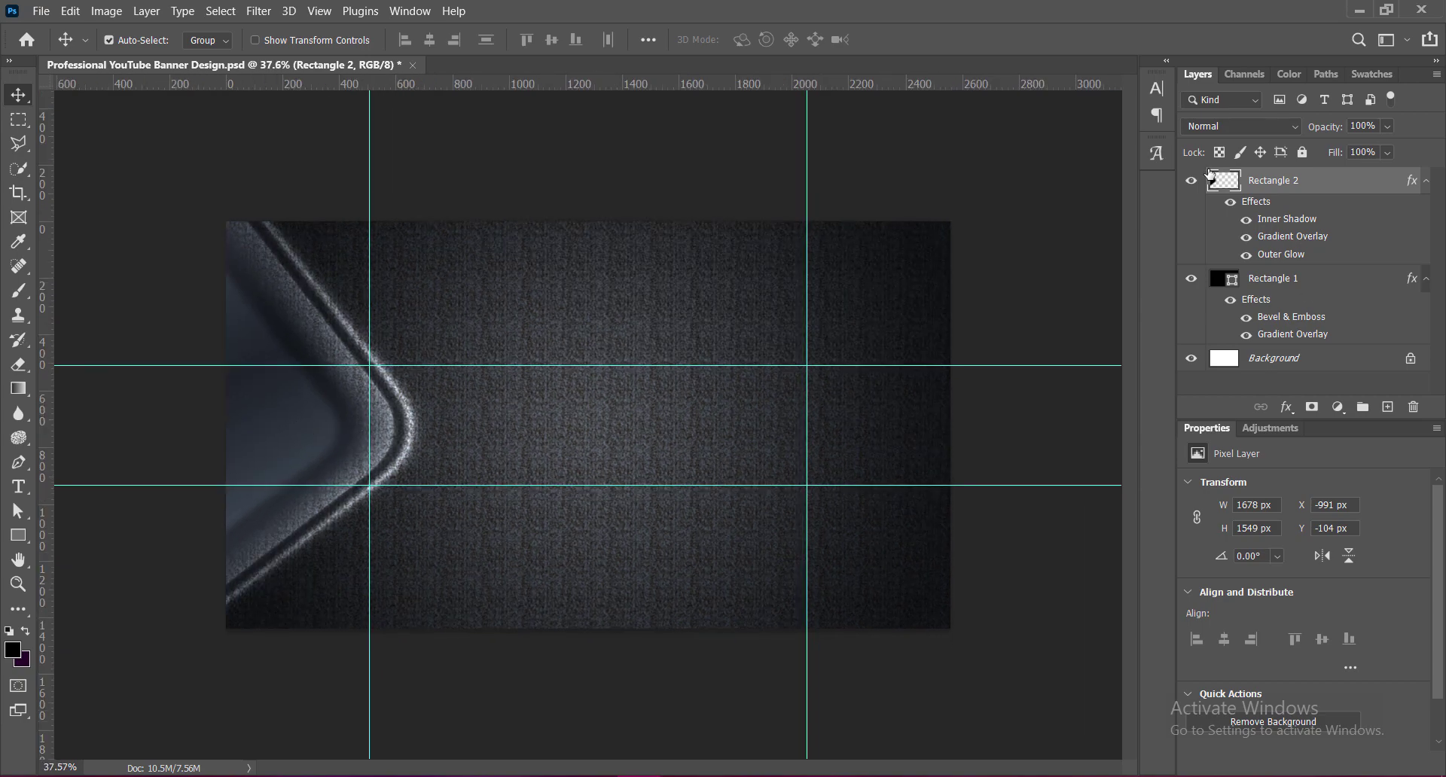
Enable a textured Bevel & Emboss on Rectangle 2 with maximum depth and scale 300.
{"action": "double_click", "coordinate": [1256, 201]}
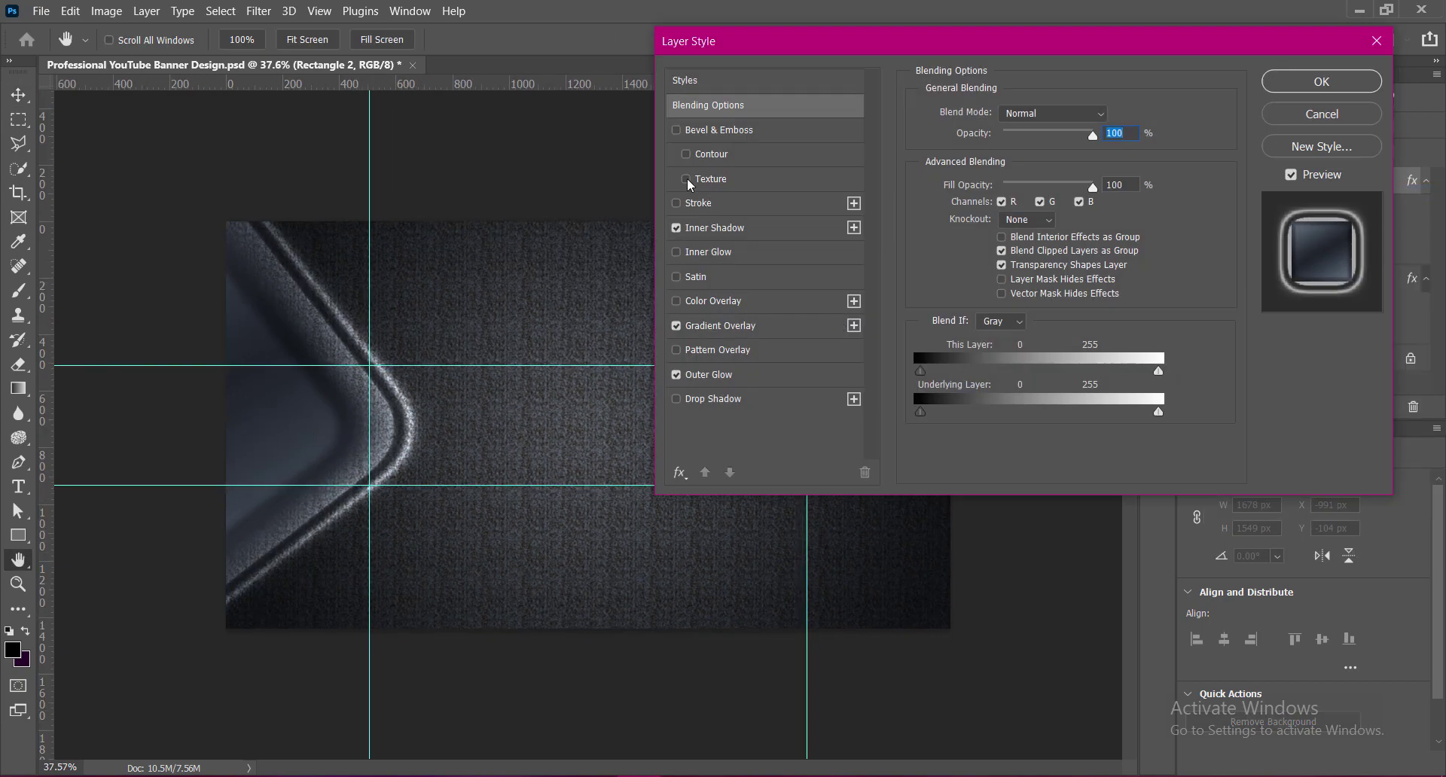
{"action": "left_click", "coordinate": [686, 178]}
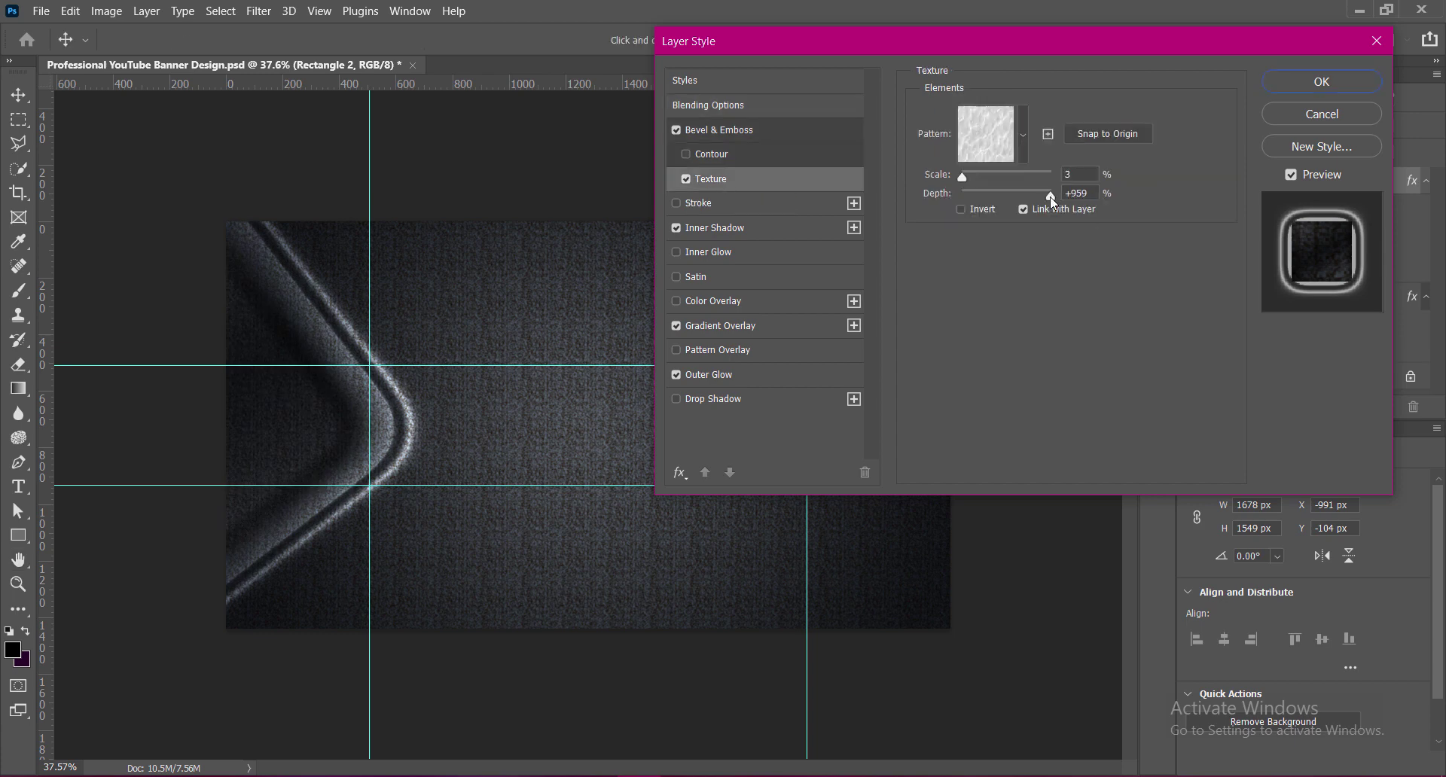
{"action": "left_click_drag", "start_coordinate": [1052, 199], "coordinate": [1066, 197]}
{"action": "left_click_drag", "start_coordinate": [970, 174], "coordinate": [1026, 177]}
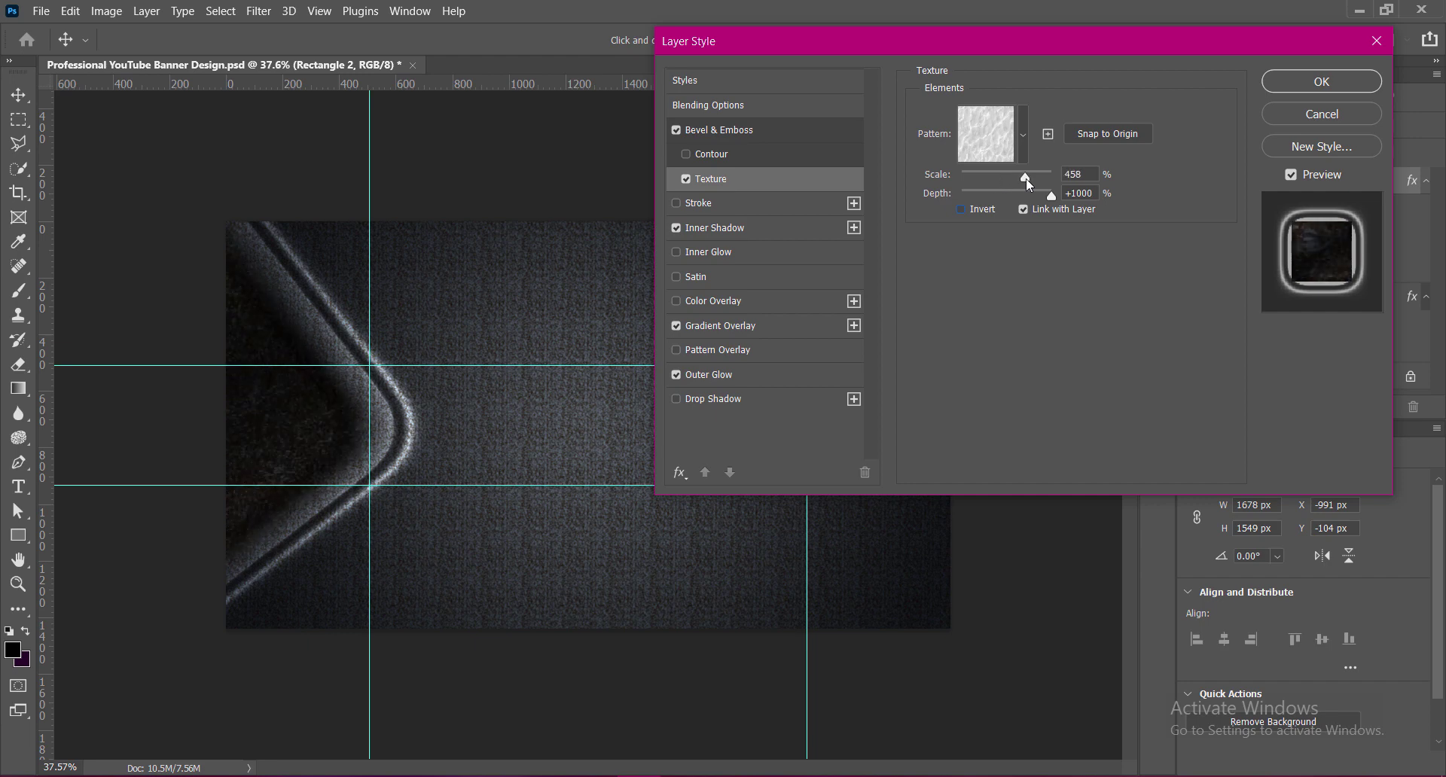
{"action": "type", "text": "300"}
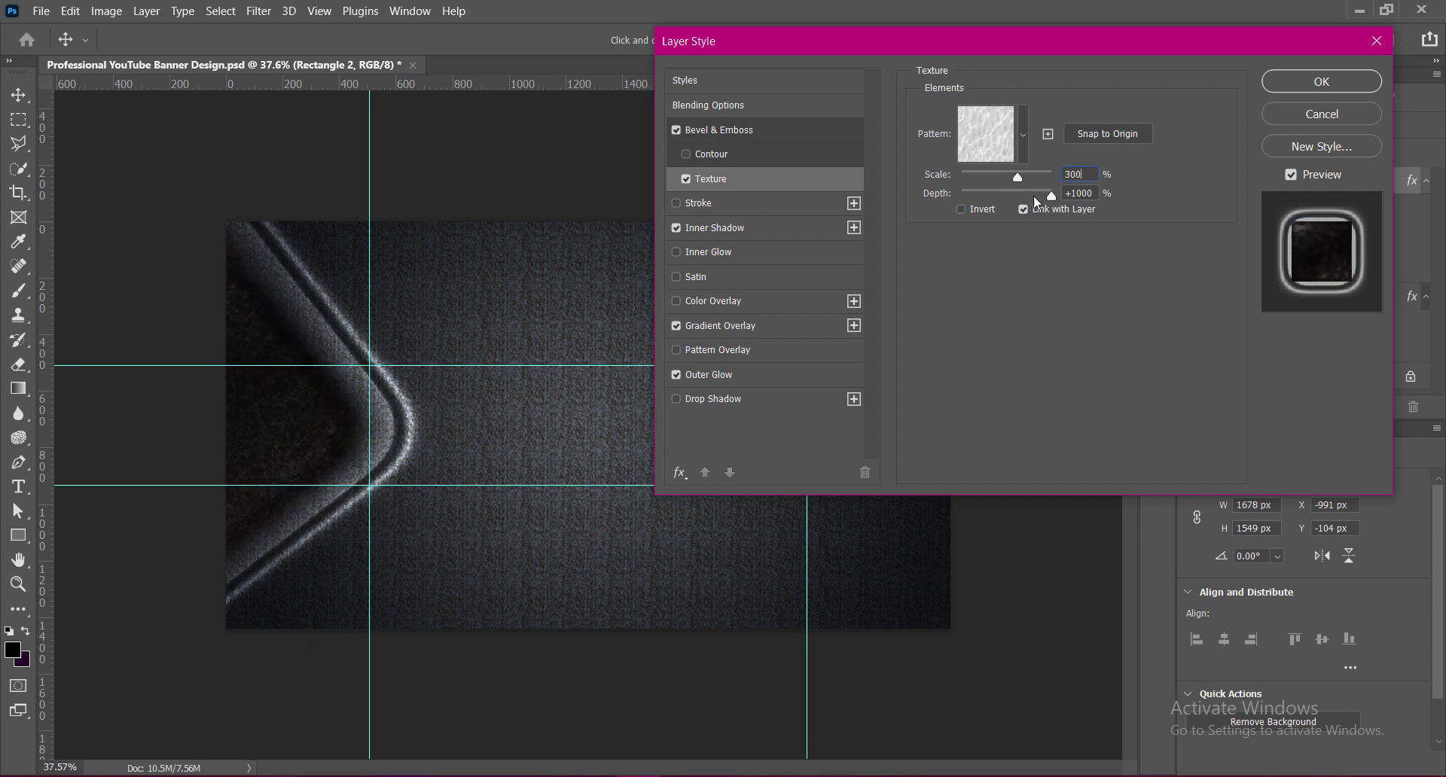
Set the bevel shadow to a sampled dark blue-grey in Overlay mode with reduced opacity.
{"action": "left_click", "coordinate": [748, 132]}
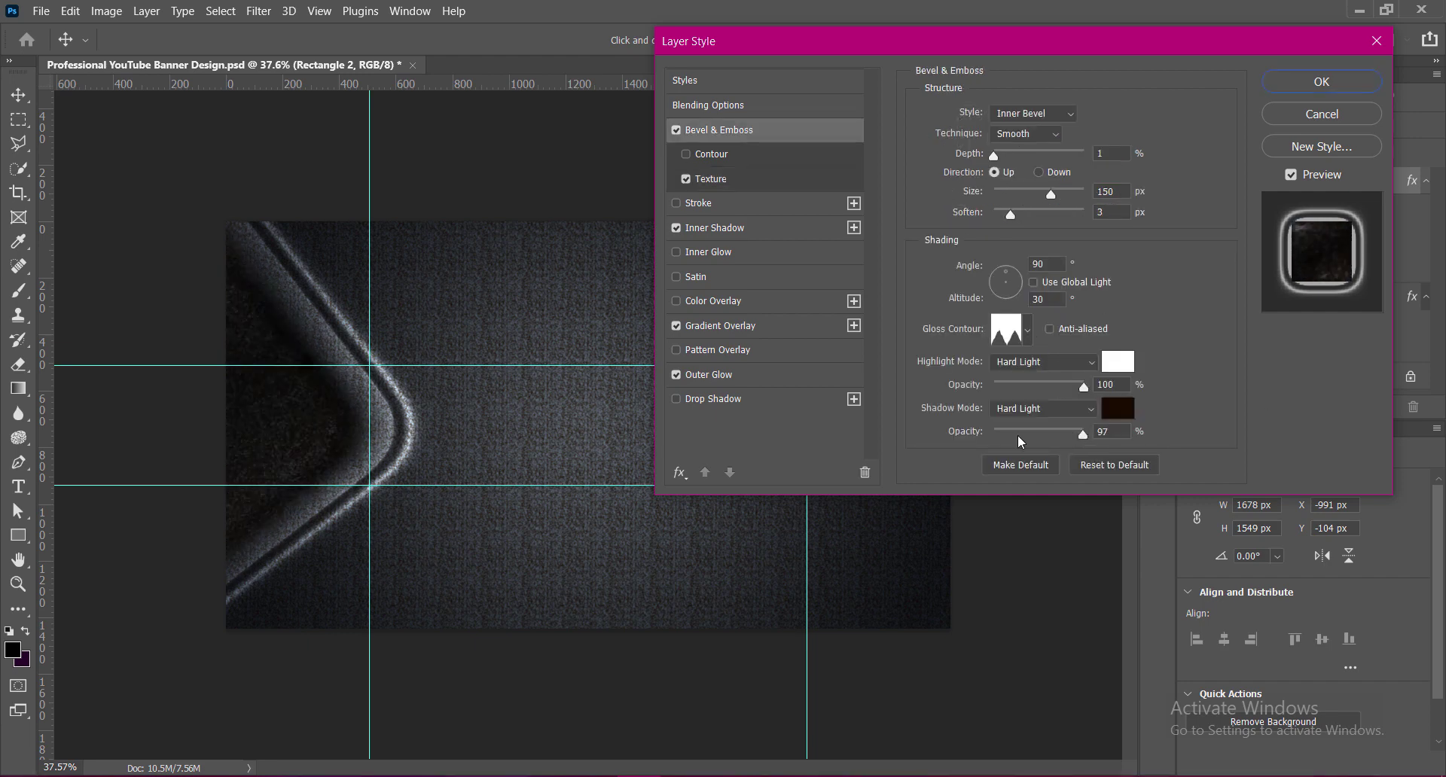
{"action": "left_click", "coordinate": [1112, 408]}
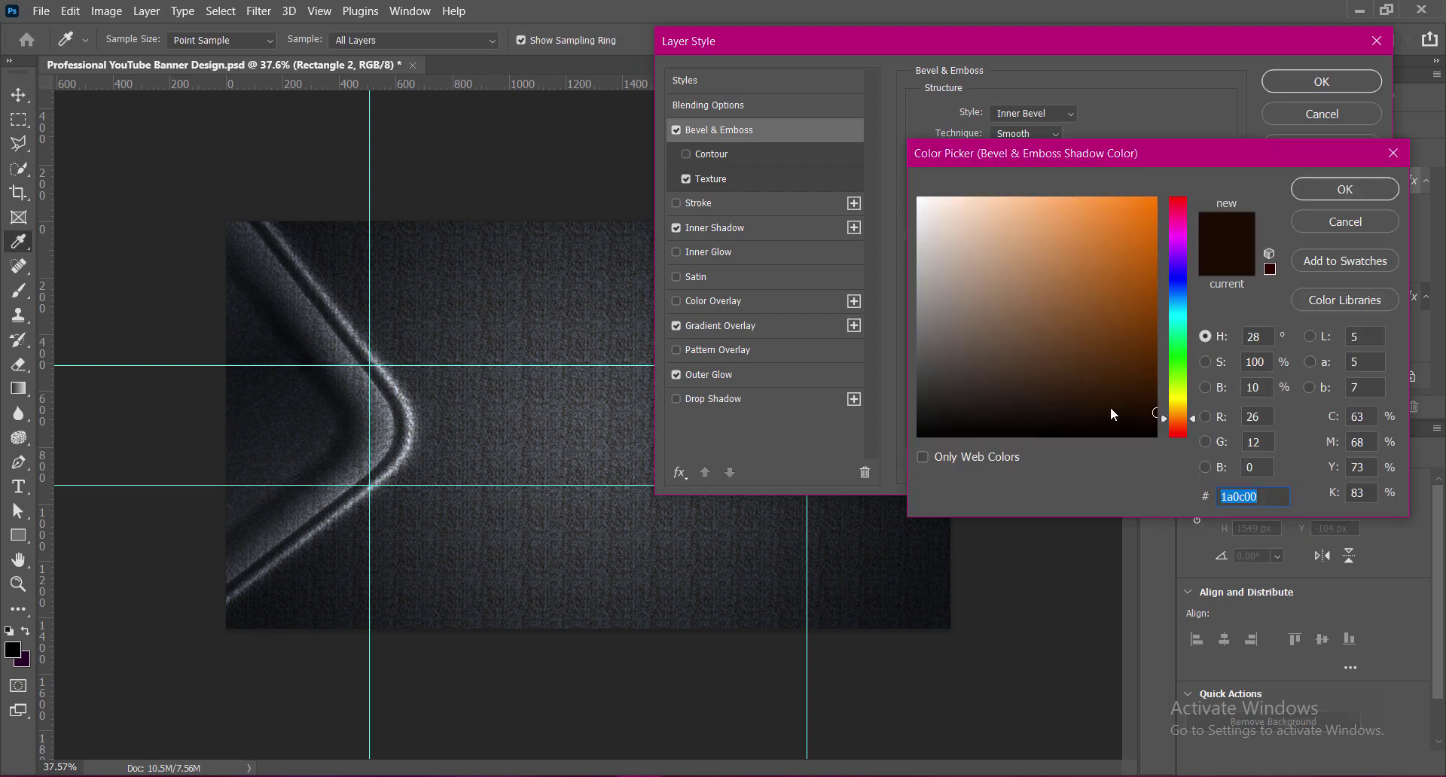
{"action": "left_click", "coordinate": [323, 614]}
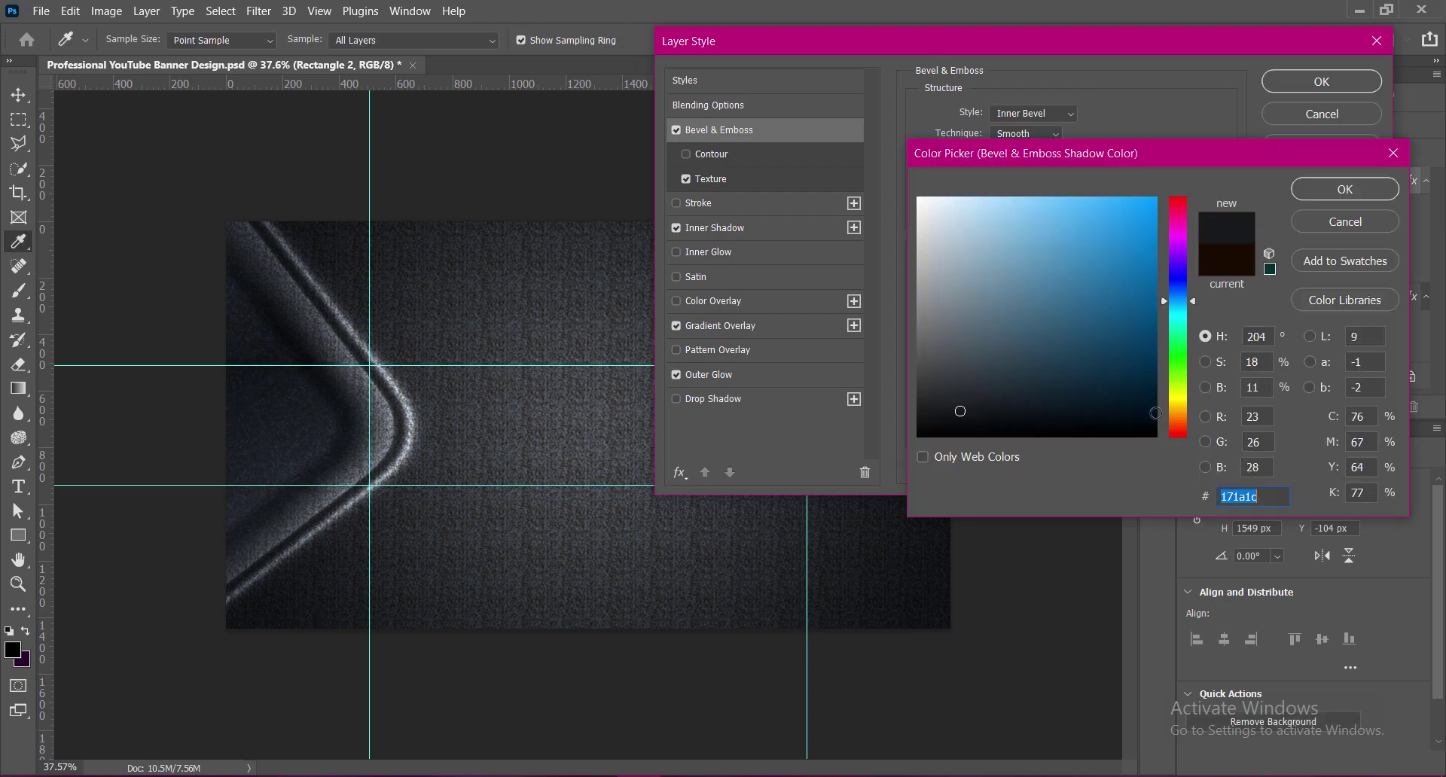
{"action": "left_click", "coordinate": [1345, 189]}
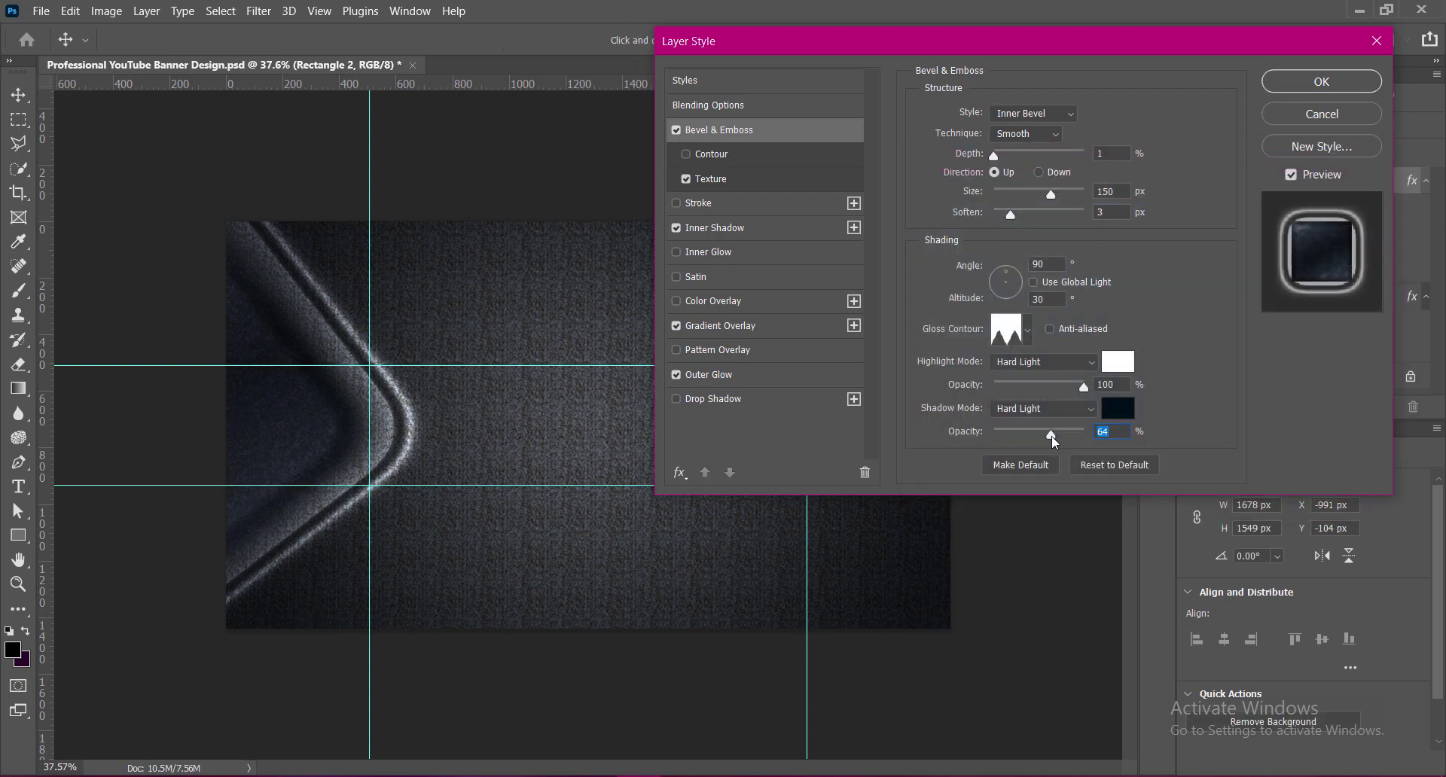
{"action": "left_click_drag", "start_coordinate": [1052, 437], "coordinate": [1043, 436]}
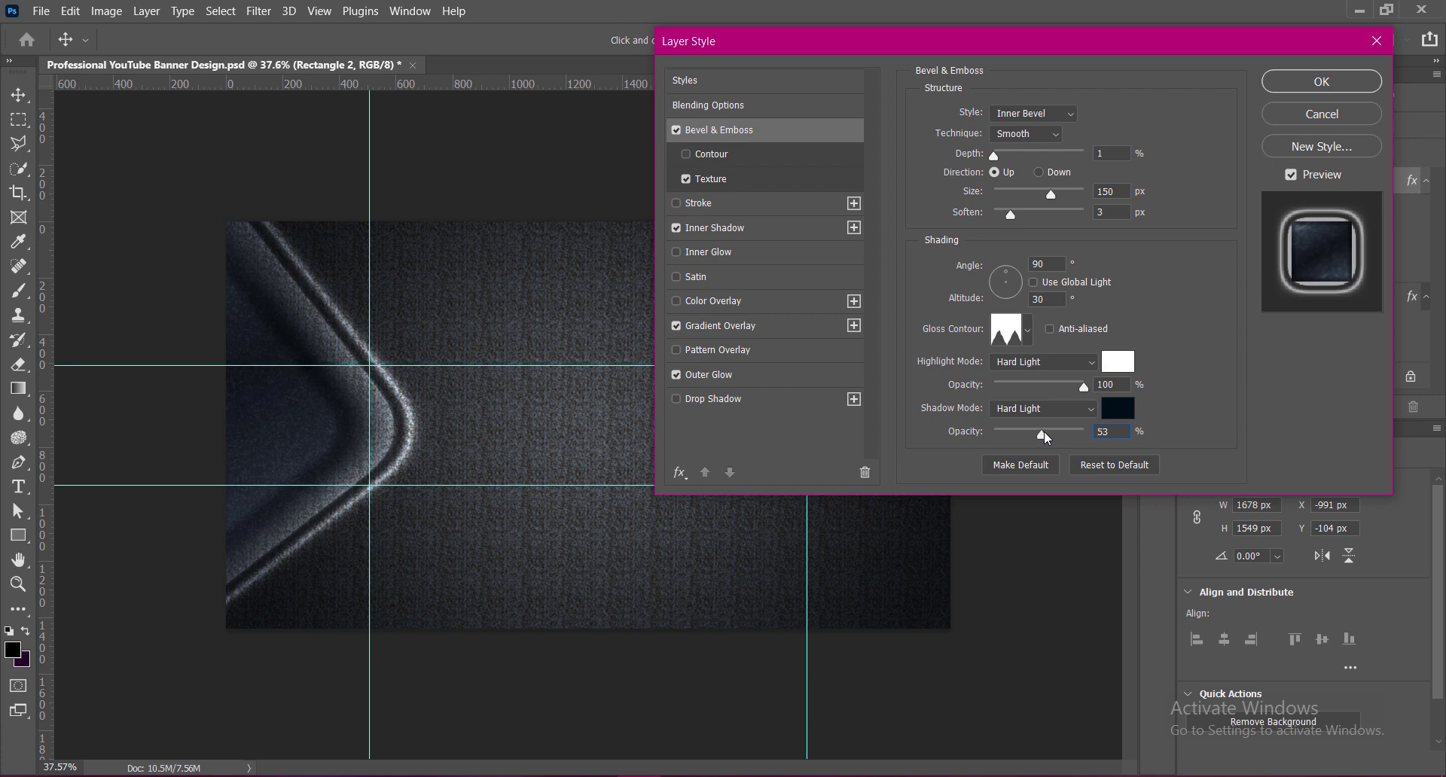
{"action": "left_click", "coordinate": [1082, 413]}
{"action": "left_click", "coordinate": [1114, 373]}
Choose the Cove - Deep gloss contour, set bevel size 250, and apply the style.
{"action": "left_click", "coordinate": [1090, 362]}
{"action": "left_click", "coordinate": [1027, 329]}
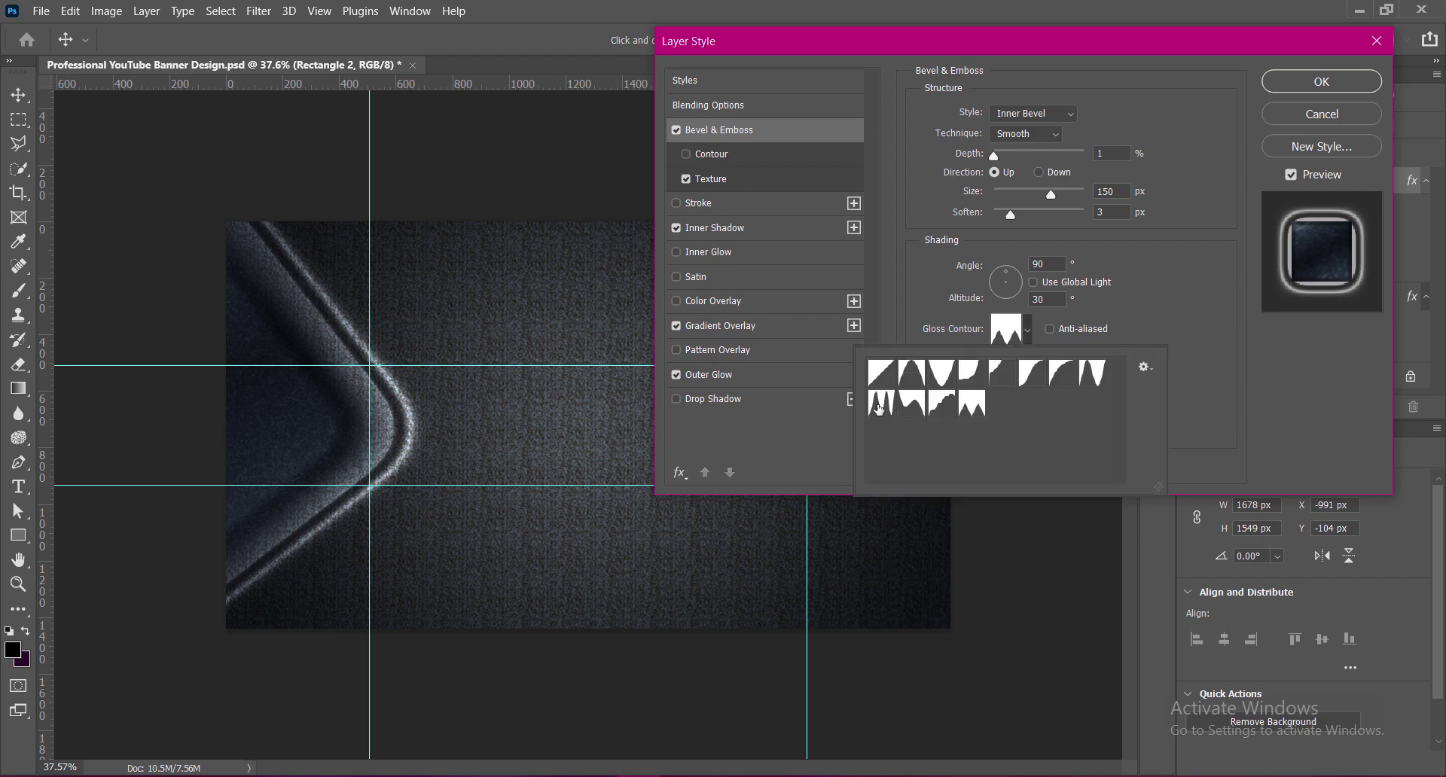
{"action": "left_click", "coordinate": [879, 407]}
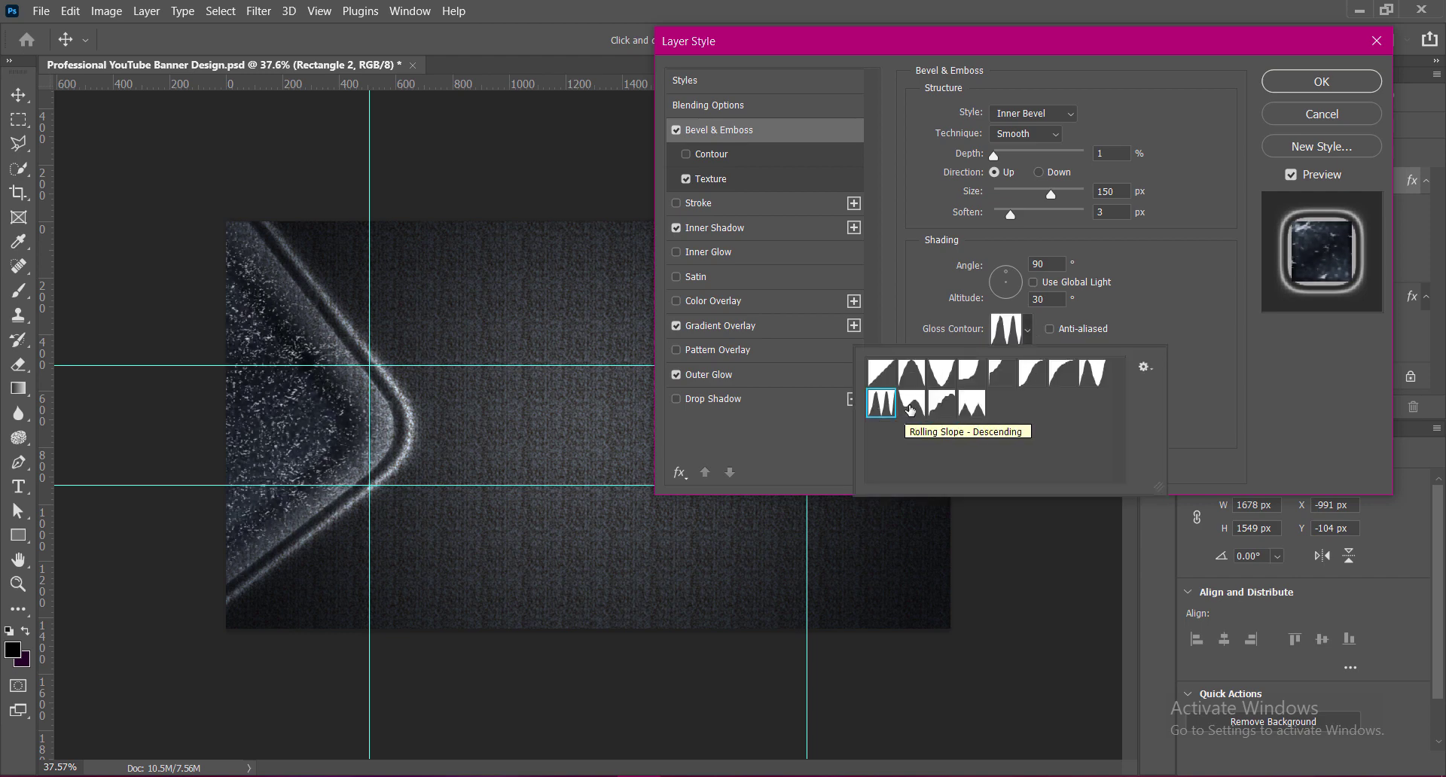
{"action": "left_click", "coordinate": [911, 406]}
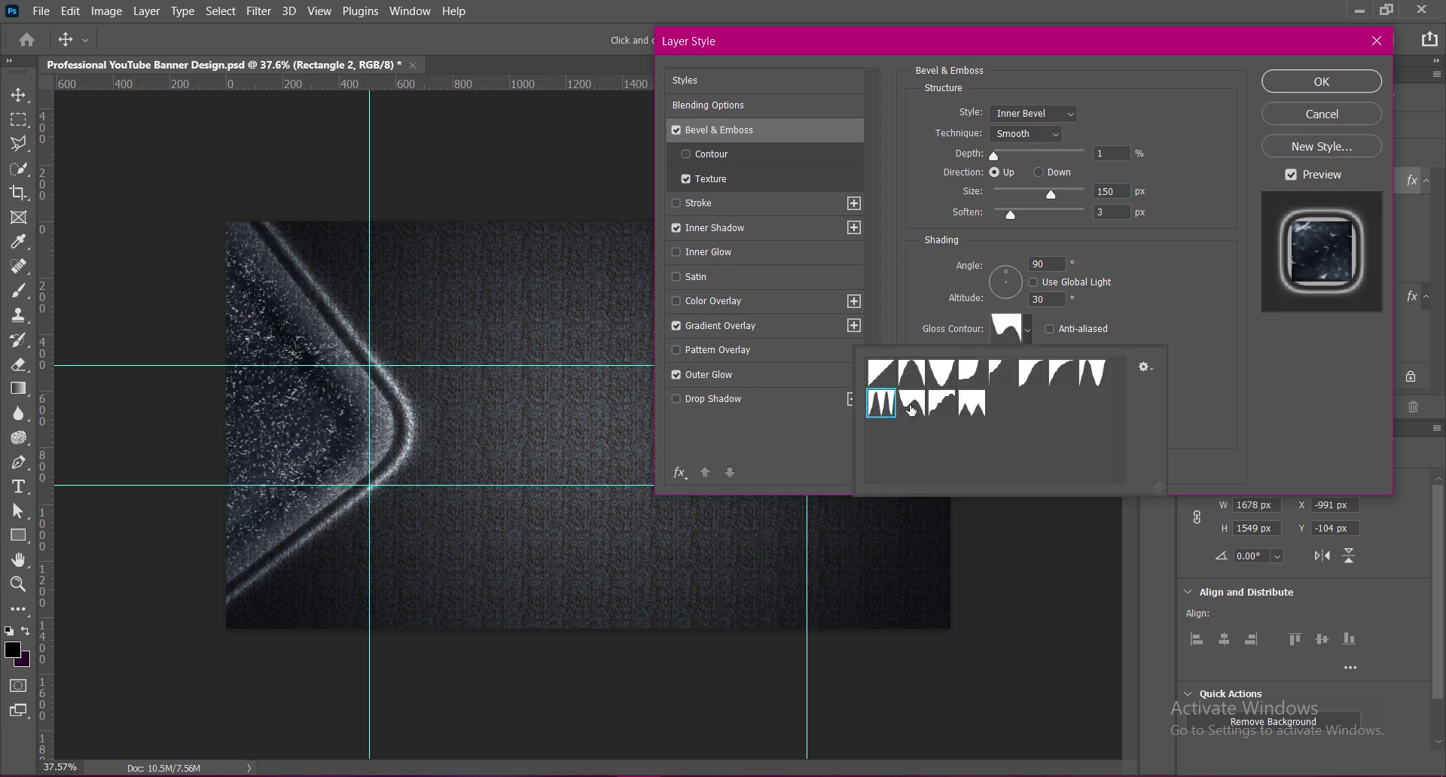
{"action": "left_click", "coordinate": [971, 403]}
{"action": "left_click", "coordinate": [1095, 375]}
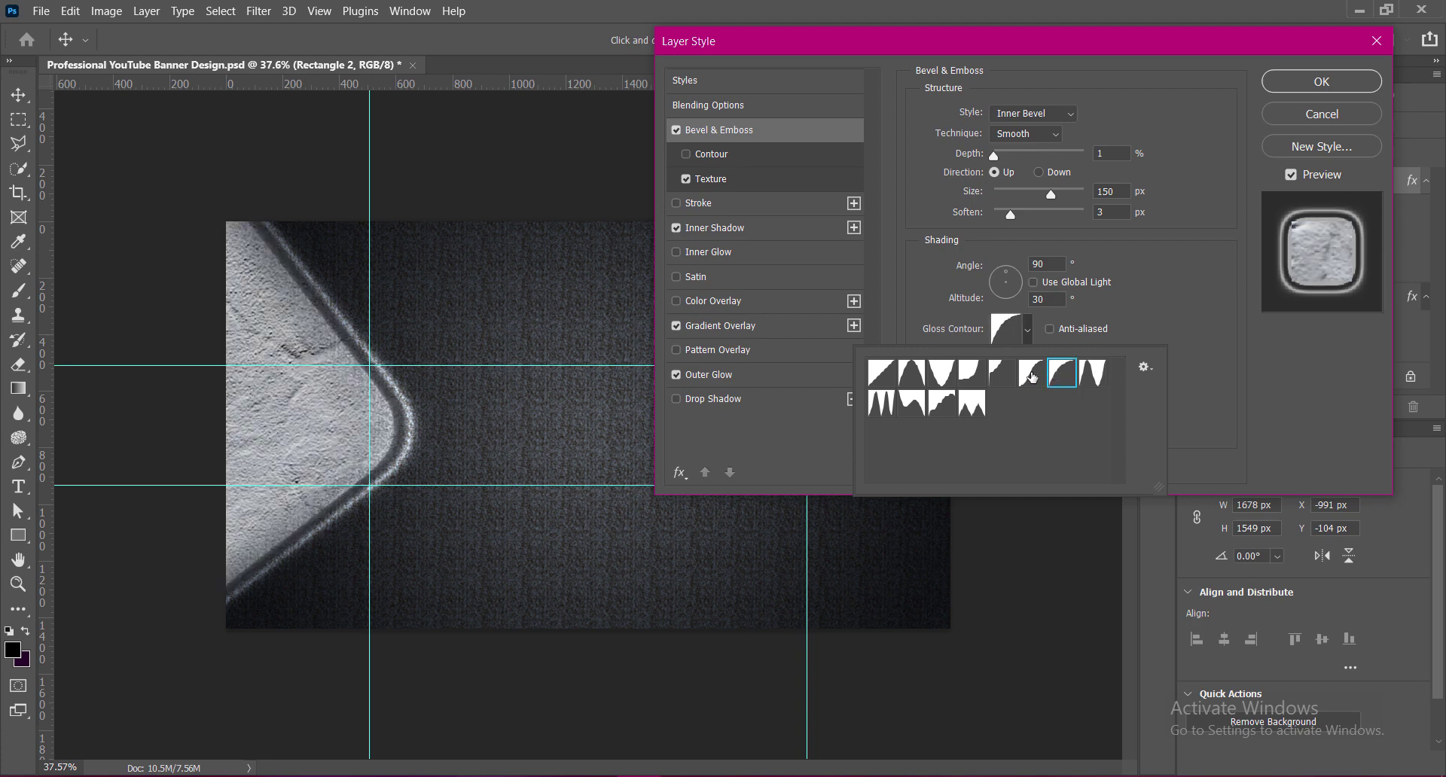
{"action": "left_click", "coordinate": [1031, 376]}
{"action": "left_click", "coordinate": [971, 375]}
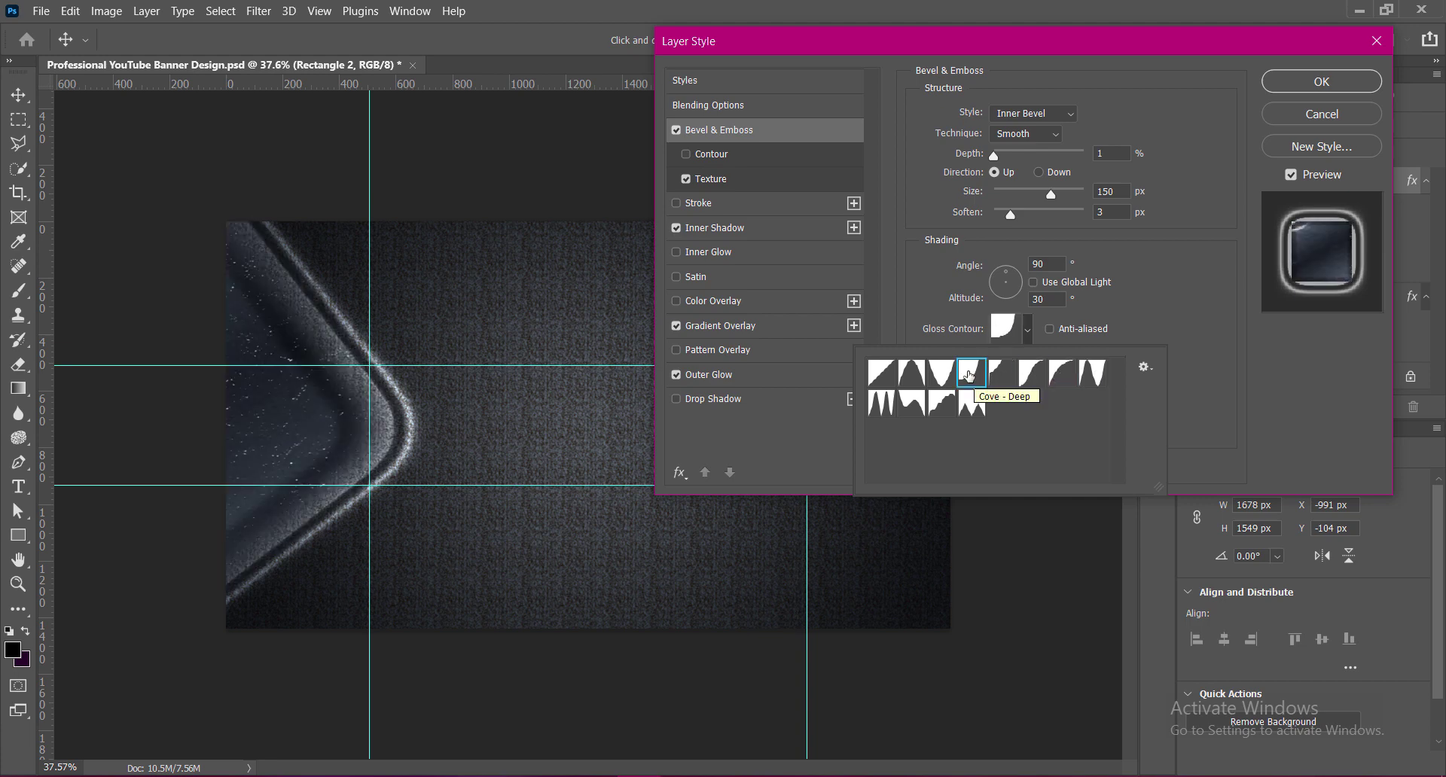
{"action": "left_click", "coordinate": [941, 375]}
{"action": "left_click", "coordinate": [971, 373]}
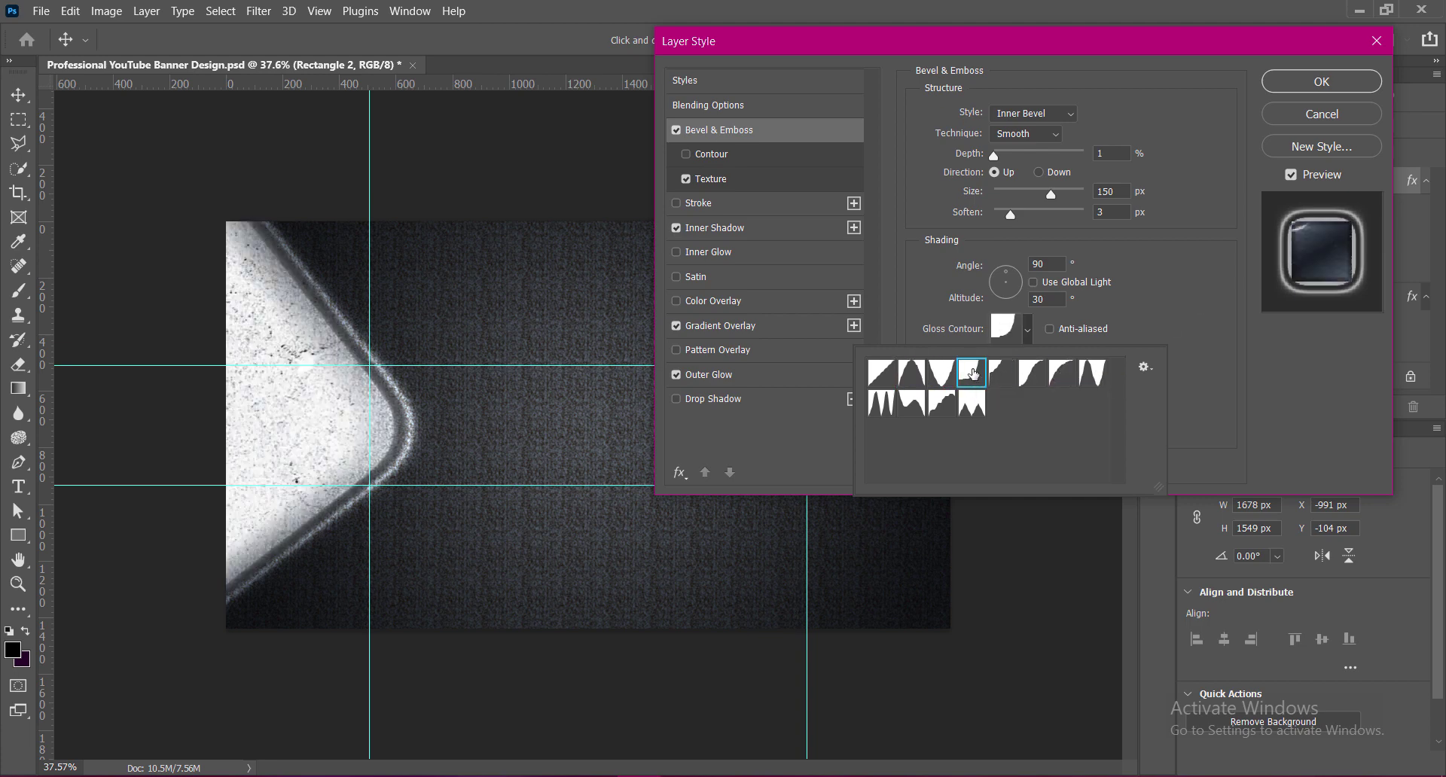
{"action": "left_click", "coordinate": [1203, 353]}
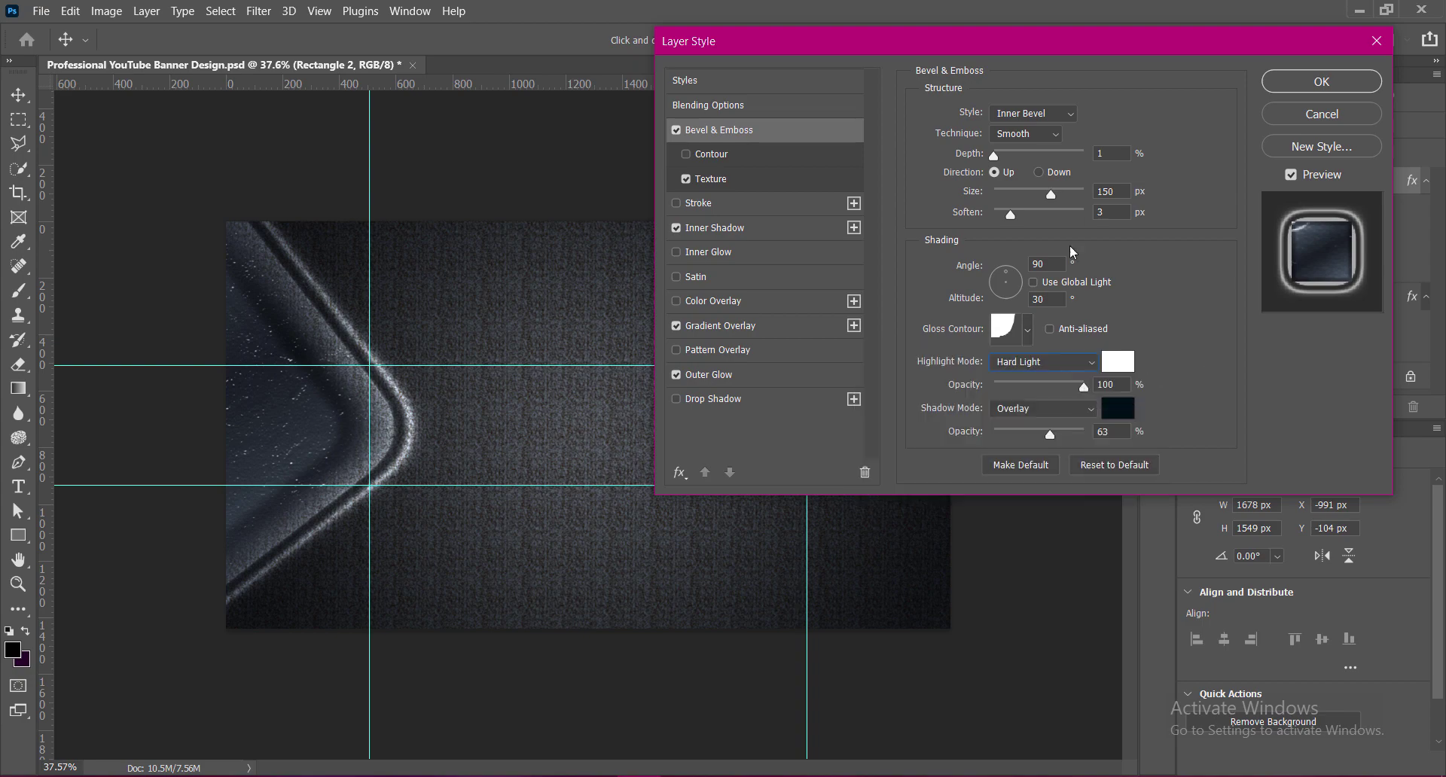
{"action": "left_click_drag", "start_coordinate": [1050, 194], "coordinate": [1084, 195]}
{"action": "left_click", "coordinate": [1311, 85]}
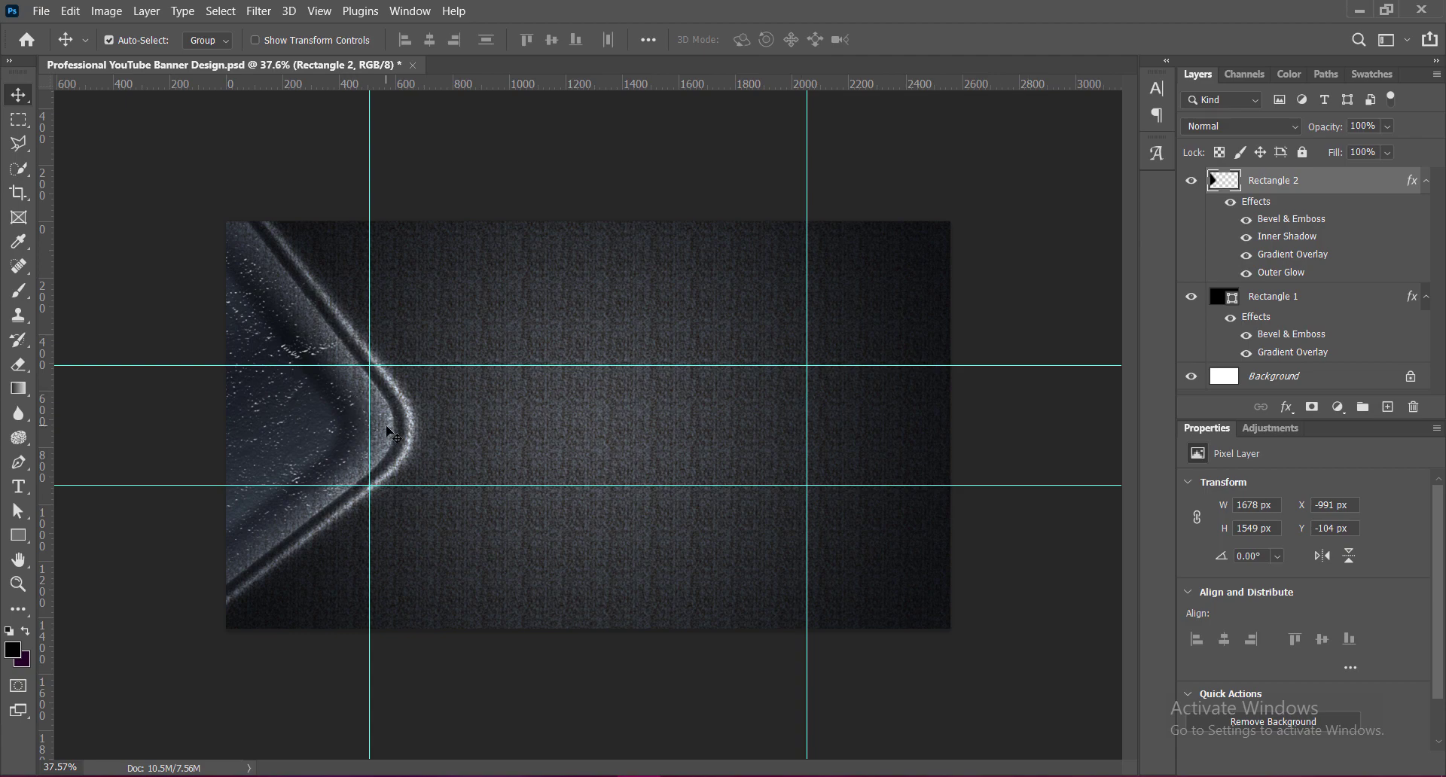
Nudge the chevron and narrow it from its top and right sides.
{"action": "key", "text": "shift+Right"}
{"action": "key", "text": "shift+Right"}
{"action": "key", "text": "shift+Right"}
{"action": "key", "text": "shift+Right"}
{"action": "key", "text": "shift+Right"}
{"action": "key", "text": "shift+Right"}
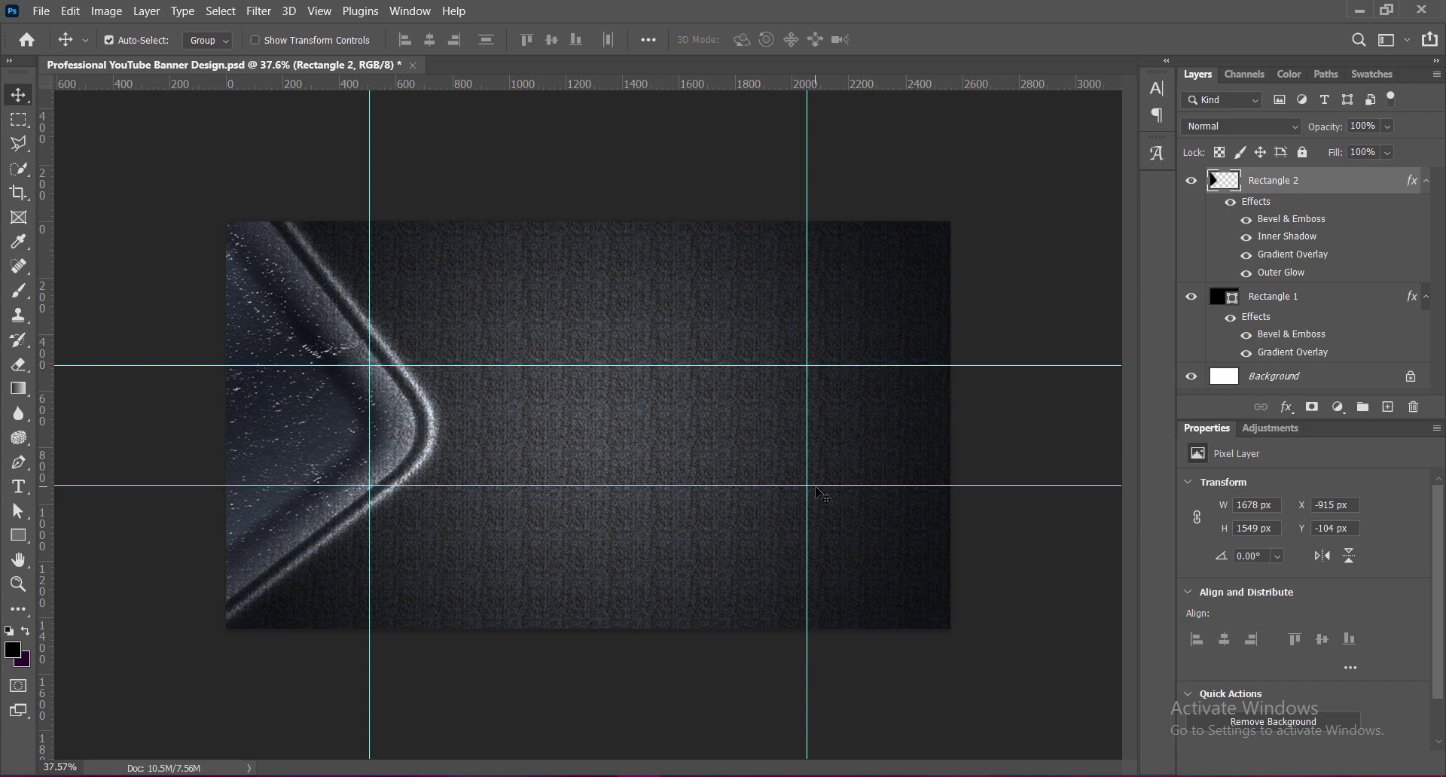
{"action": "key", "text": "shift+Left"}
{"action": "key", "text": "shift+Left"}
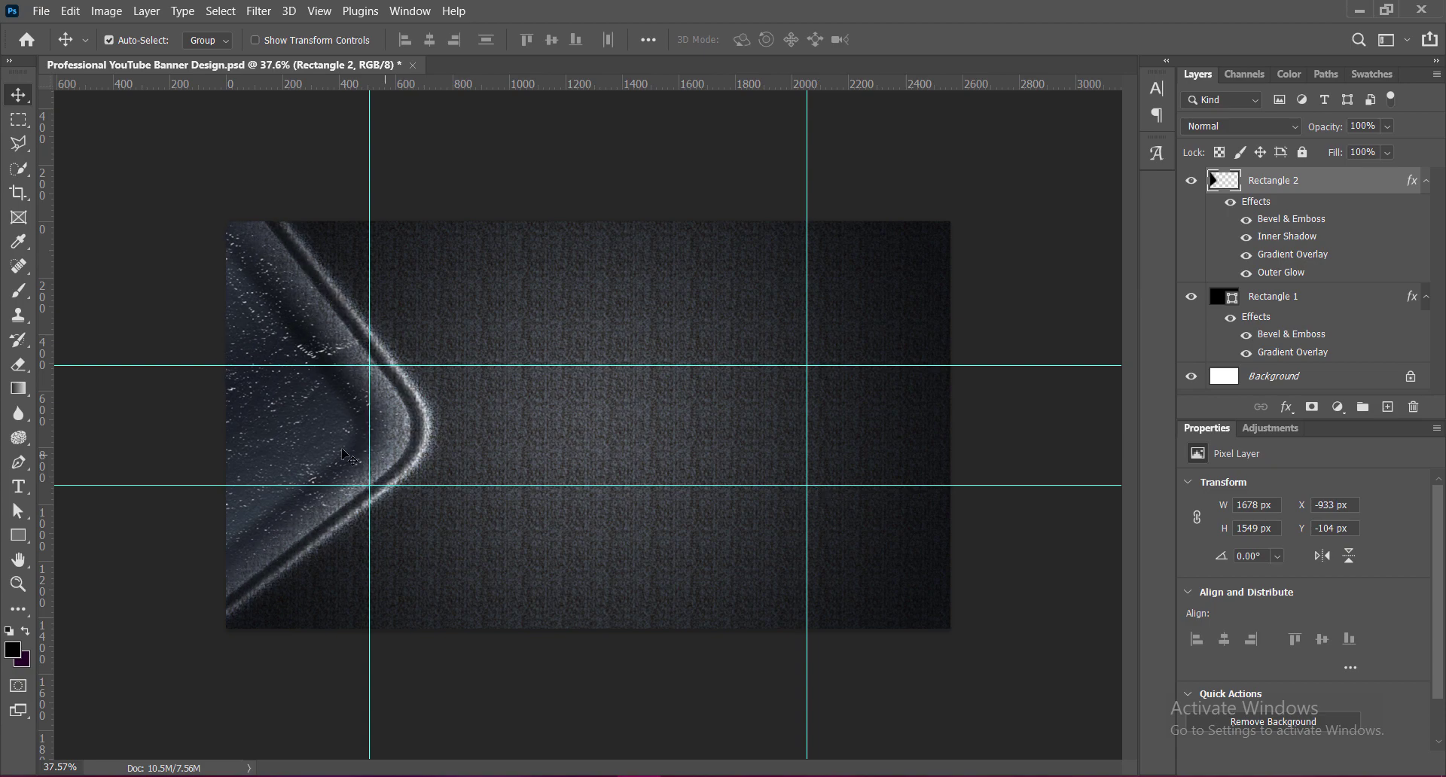
{"action": "key", "text": "ctrl+t"}
{"action": "left_click_drag", "start_coordinate": [199, 192], "coordinate": [199, 209]}
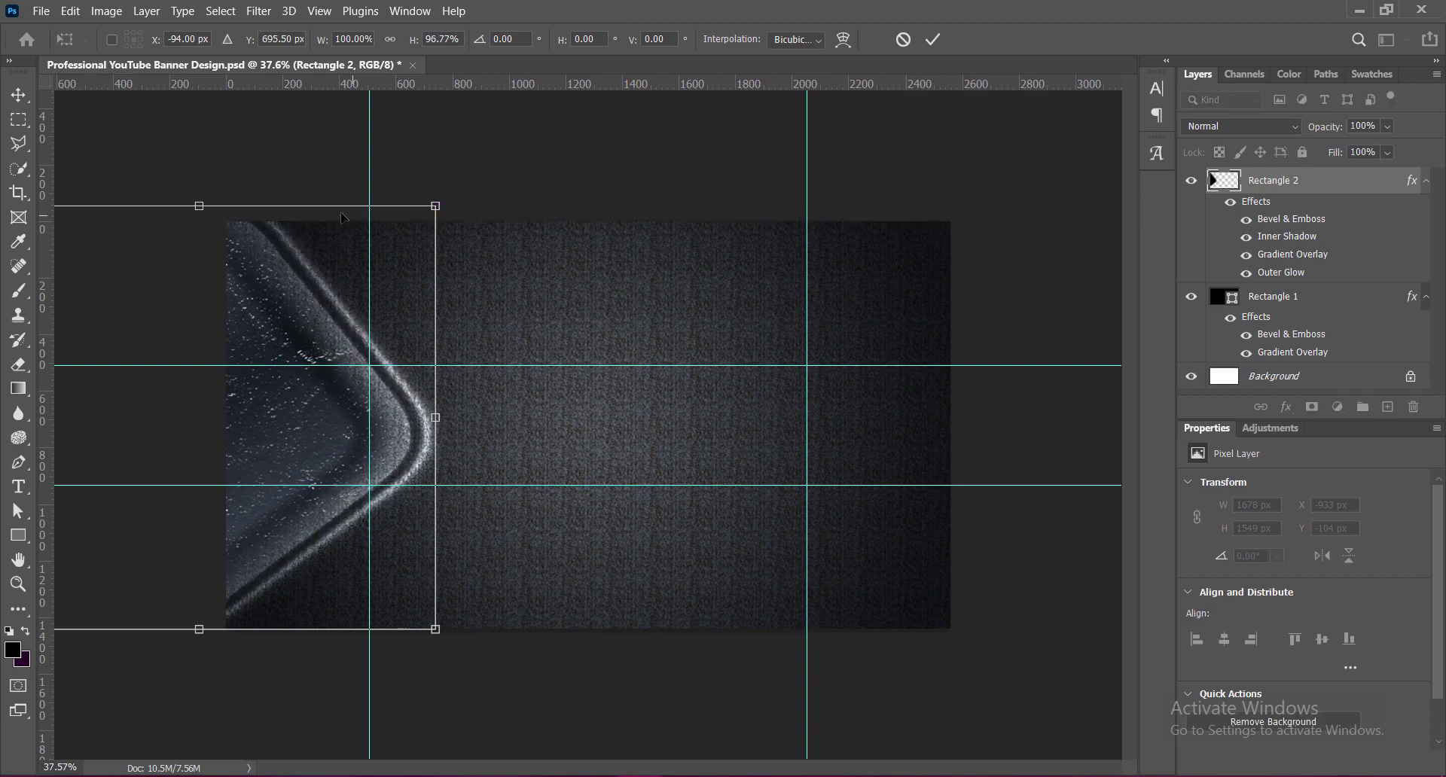
{"action": "left_click_drag", "start_coordinate": [435, 206], "coordinate": [411, 207]}
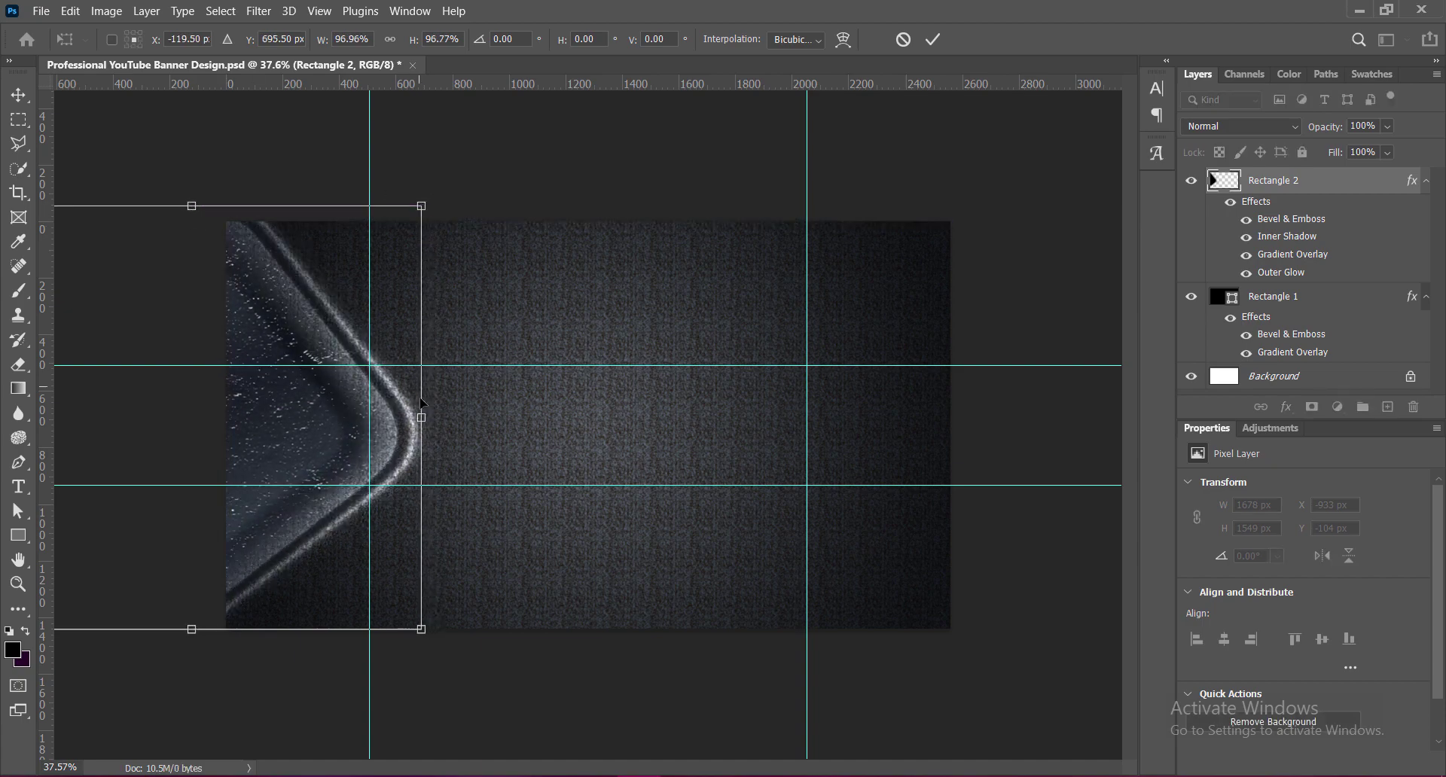
{"action": "left_click_drag", "start_coordinate": [411, 417], "coordinate": [391, 417]}
Position the chevron at the left edge at 1521 × 1494 px and fade its opacity to about 63%.
{"action": "left_click_drag", "start_coordinate": [317, 441], "coordinate": [337, 441]}
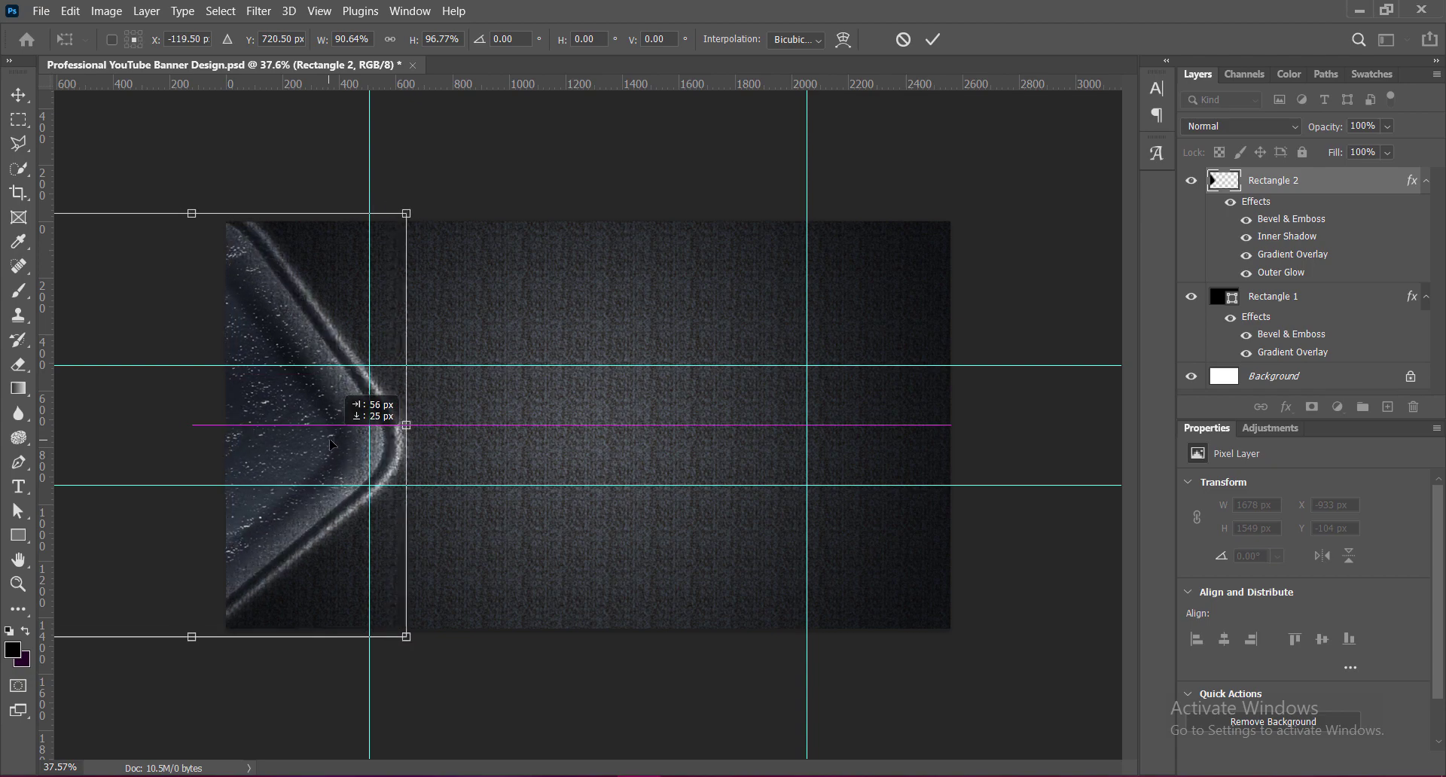
{"action": "left_click_drag", "start_coordinate": [198, 628], "coordinate": [197, 628]}
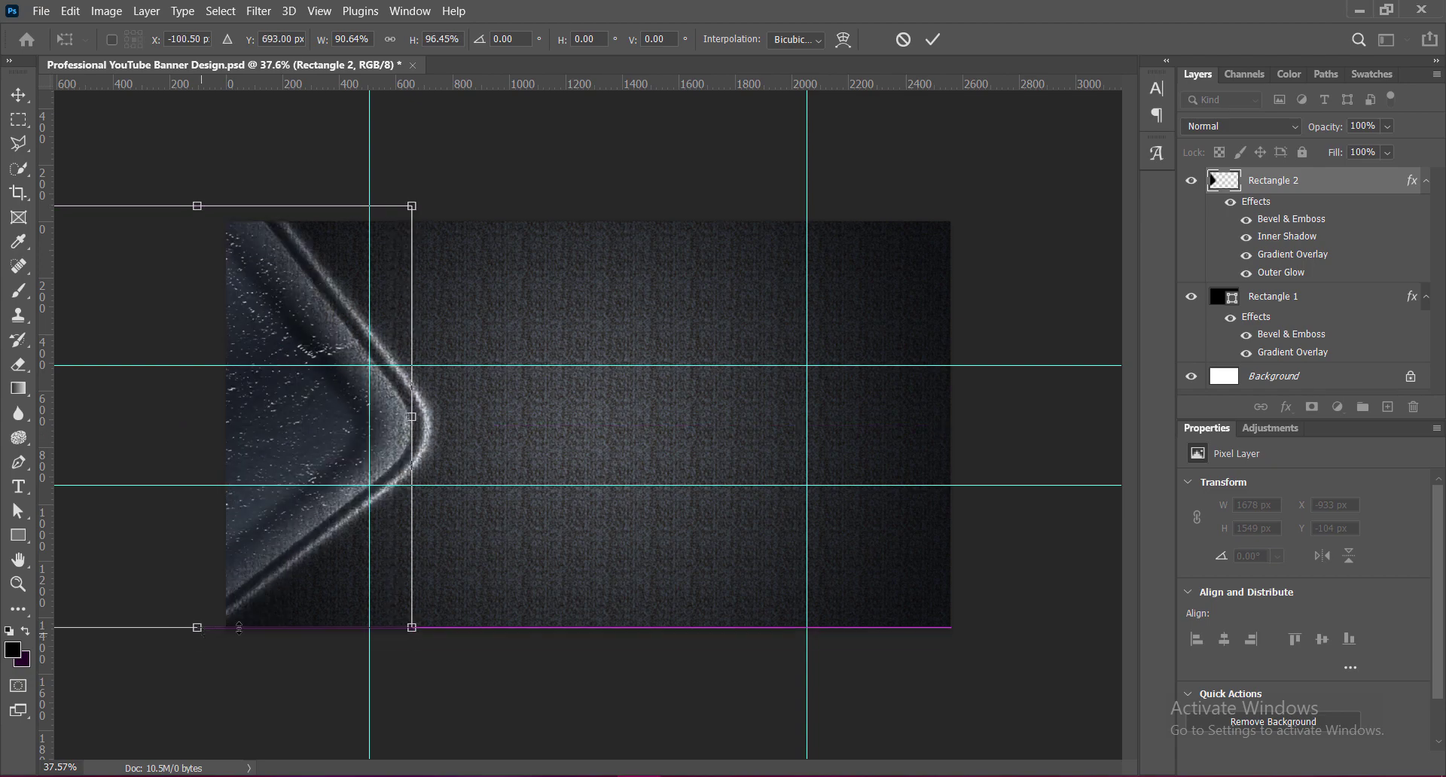
{"action": "left_click_drag", "start_coordinate": [304, 411], "coordinate": [326, 420]}
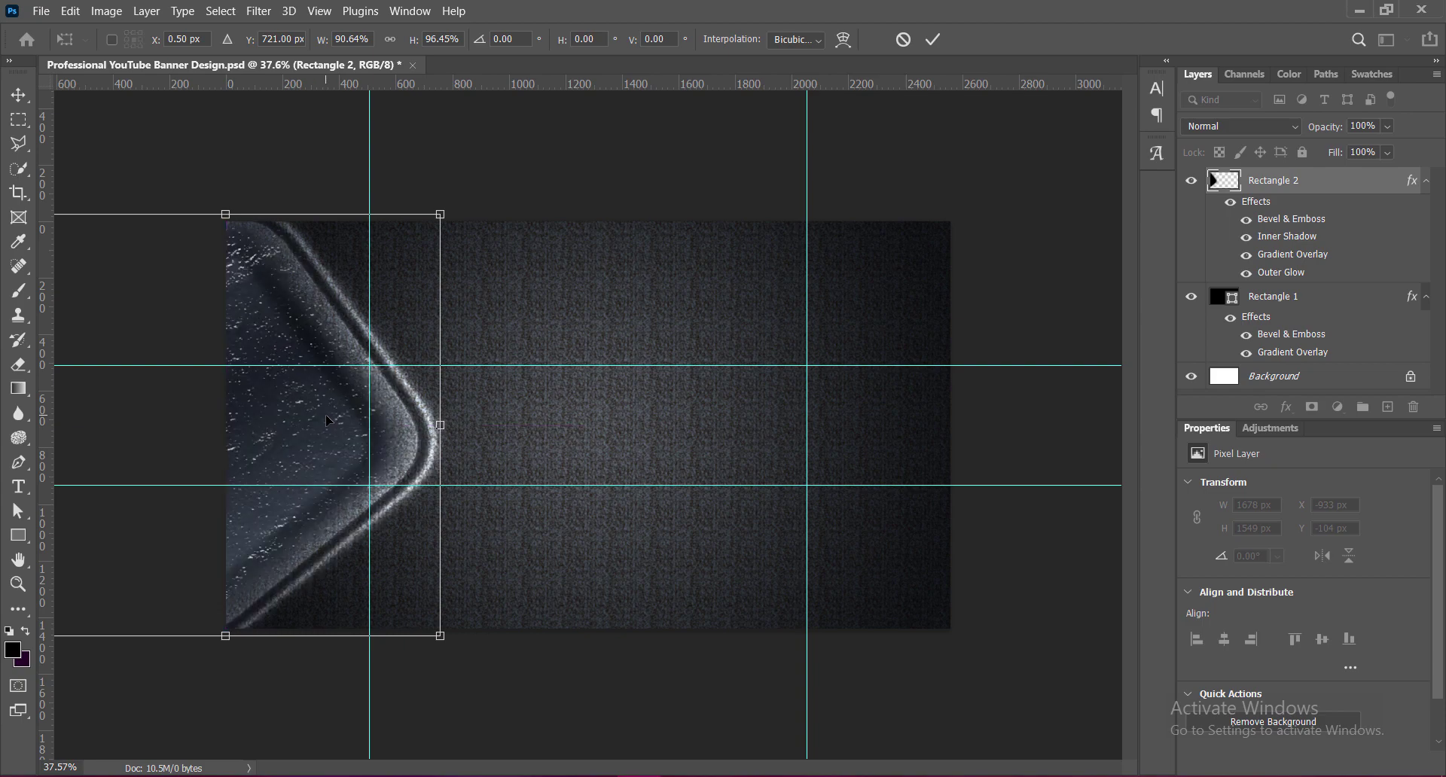
{"action": "key", "text": "Up"}
{"action": "key", "text": "Up"}
{"action": "key", "text": "Up"}
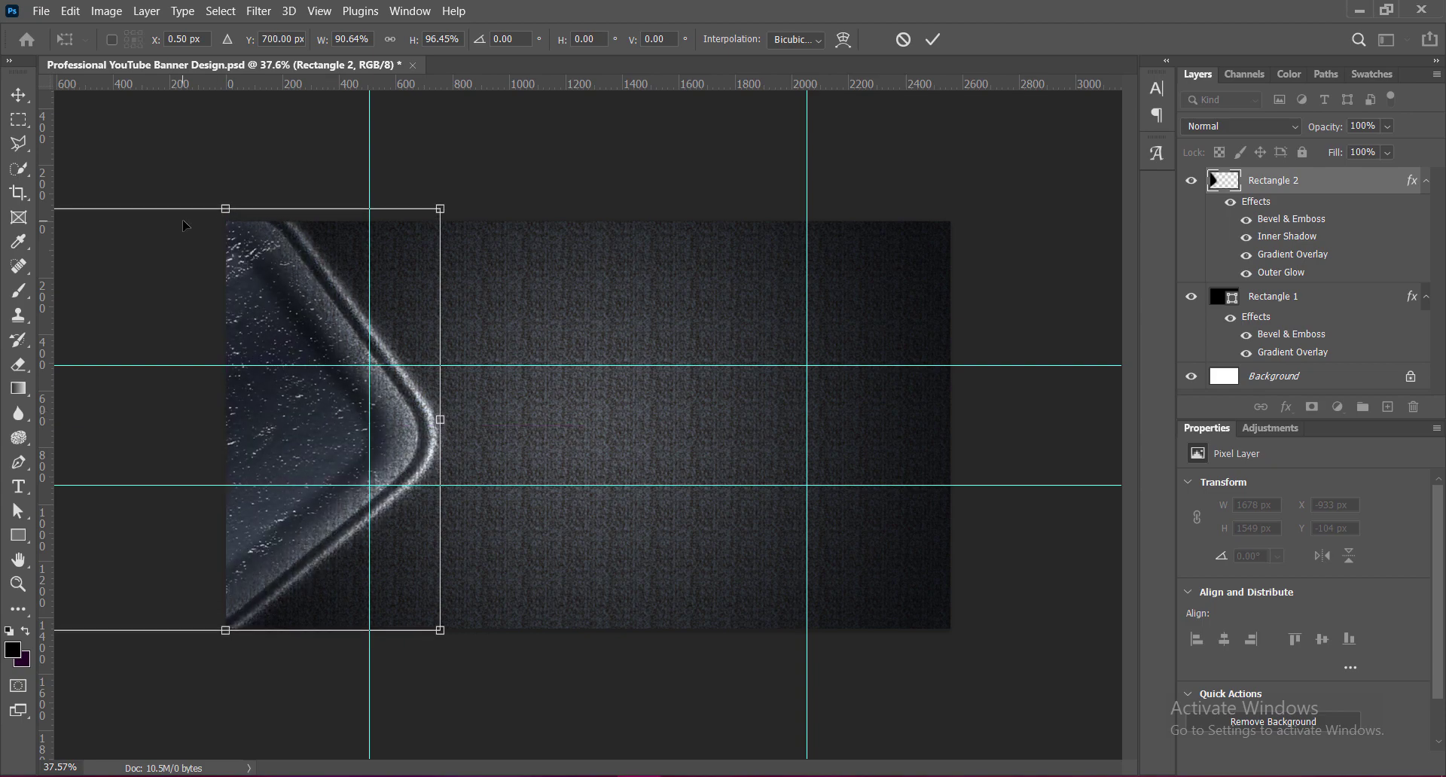
{"action": "key", "text": "Up"}
{"action": "key", "text": "Up"}
{"action": "key", "text": "Up"}
{"action": "key", "text": "Return"}
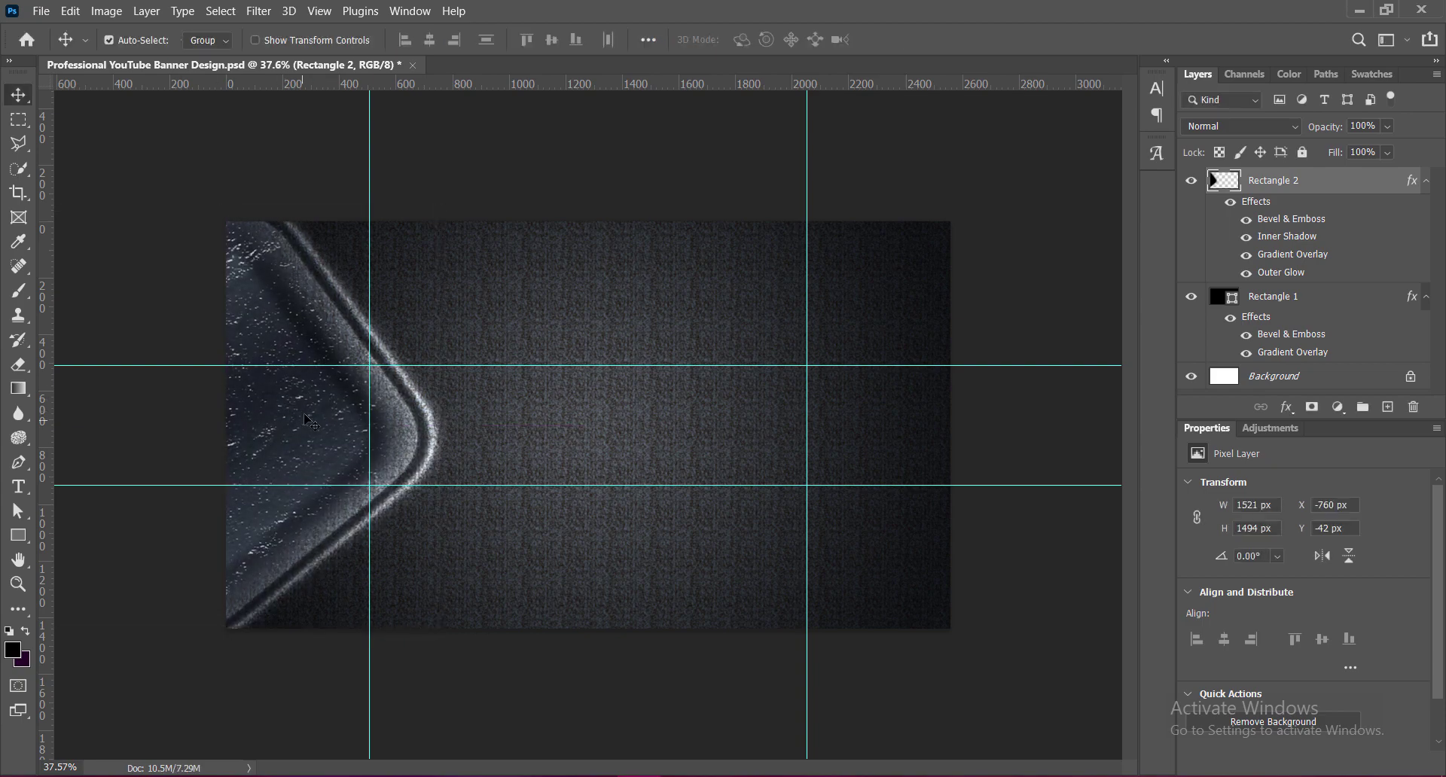
{"action": "mouse_move", "coordinate": [1408, 153]}
{"action": "left_mouse_down"}
{"action": "mouse_move", "coordinate": [1345, 161]}
{"action": "mouse_move", "coordinate": [1379, 153]}
{"action": "left_mouse_up"}
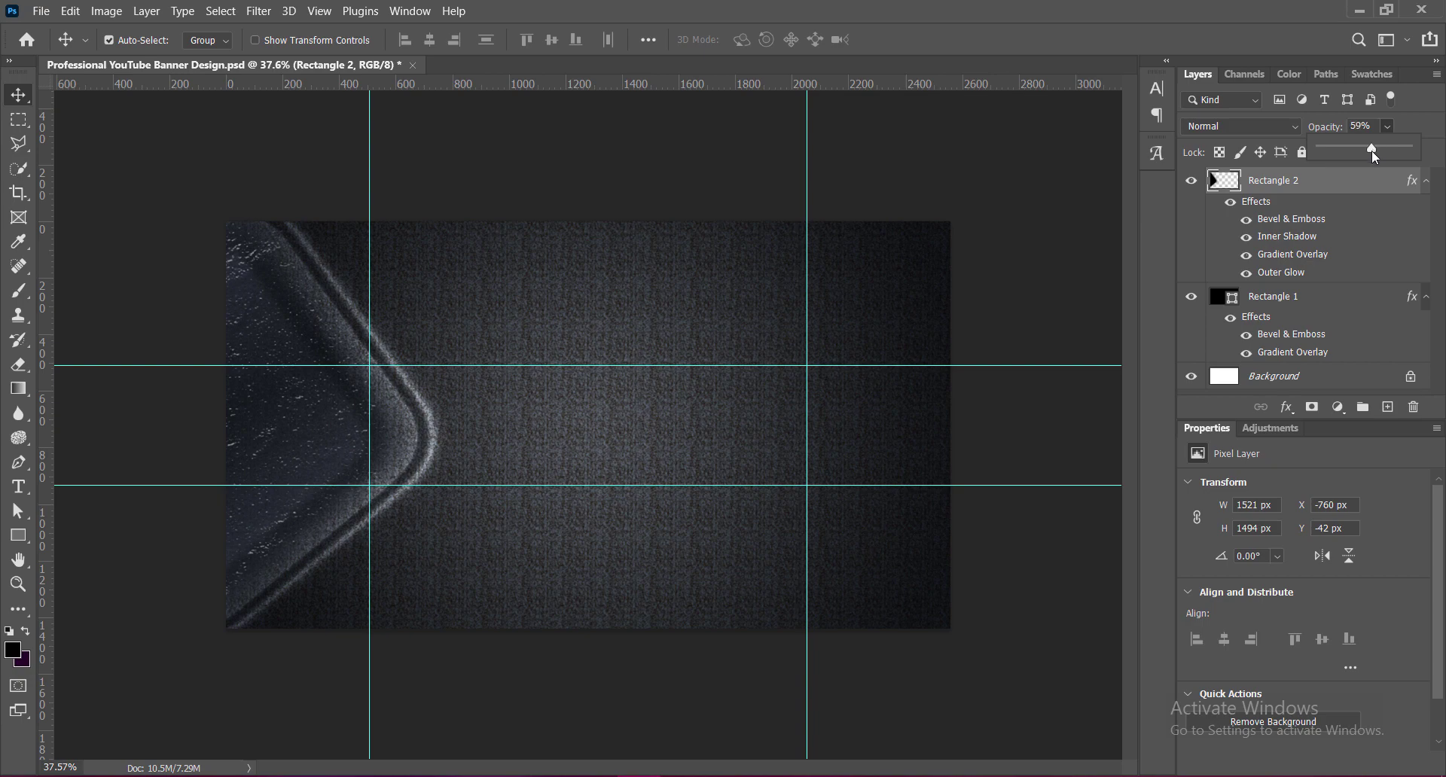
Set the chevron's opacity to 60% and apply a Spin Radial Blur of 10.
{"action": "left_click", "coordinate": [1359, 126]}
{"action": "type", "text": "60"}
{"action": "left_click", "coordinate": [258, 10]}
{"action": "mouse_move", "coordinate": [269, 236]}
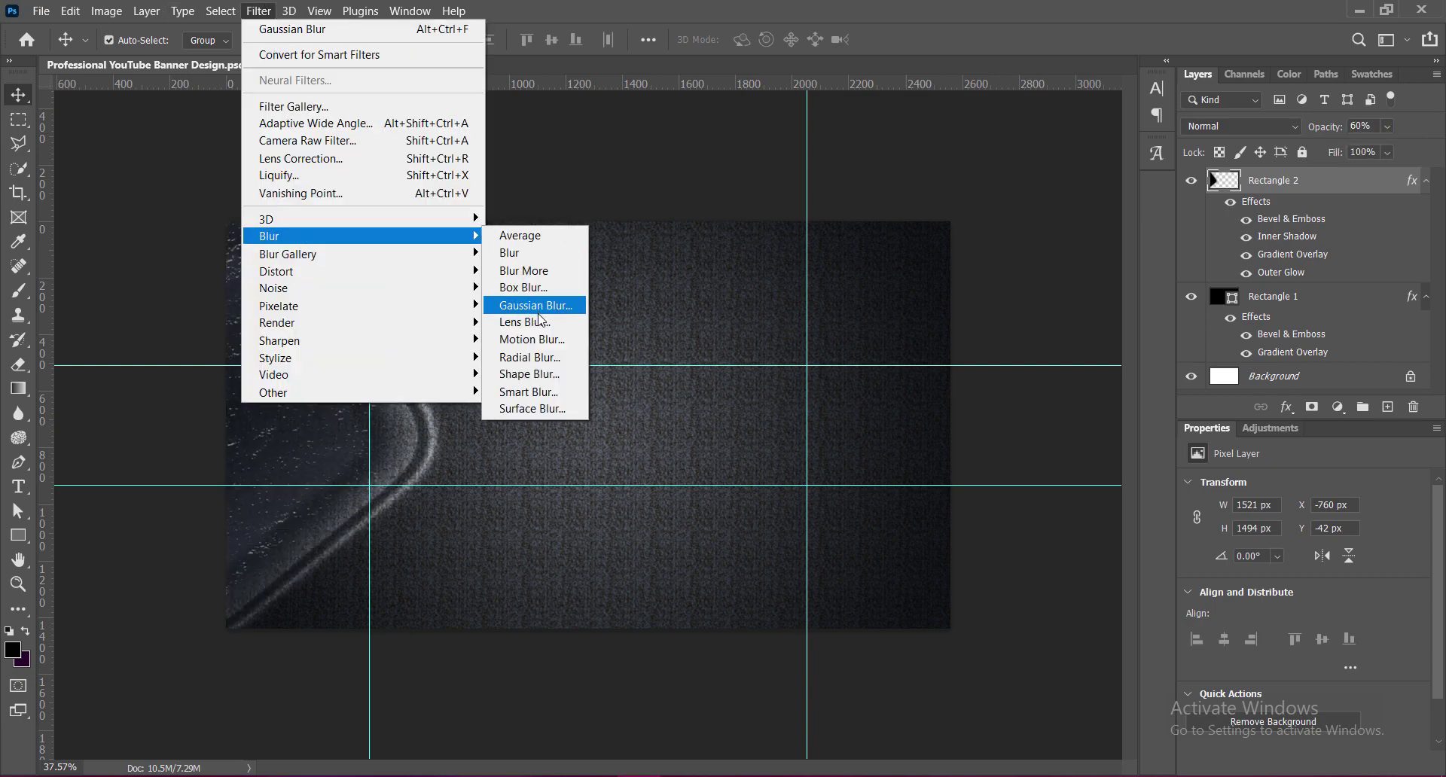
{"action": "left_click", "coordinate": [531, 357]}
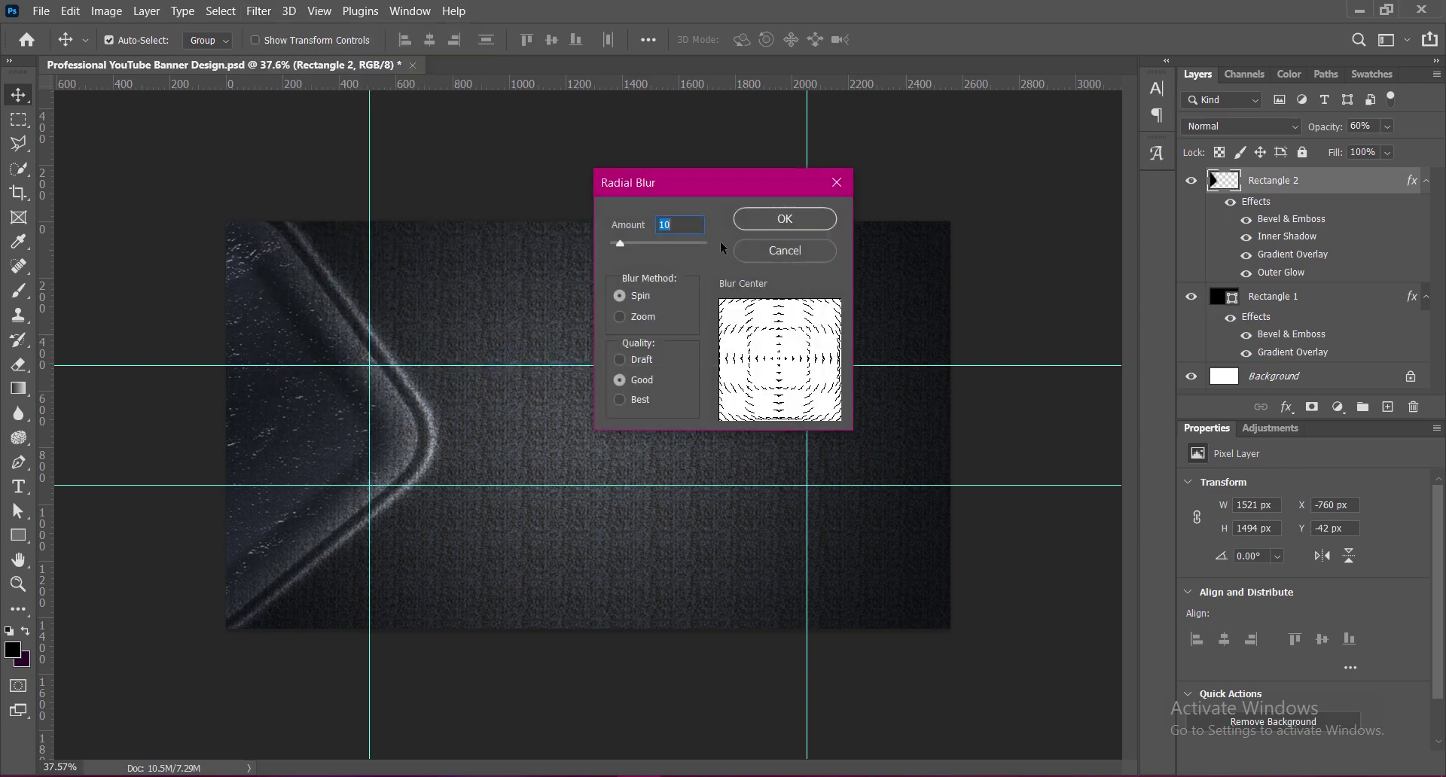
{"action": "left_click", "coordinate": [783, 223]}
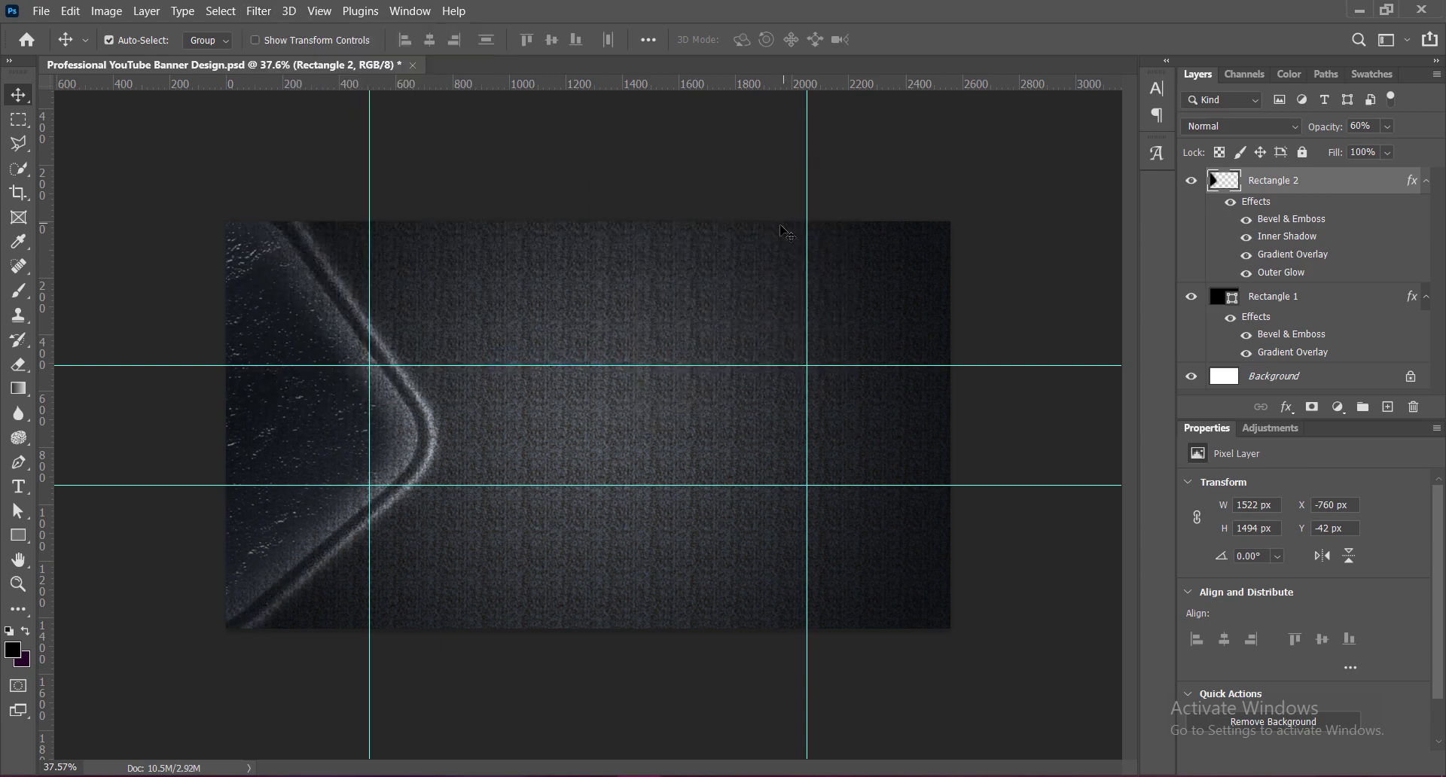
Apply a Motion Blur of distance 300 and lower the layer opacity to 45%.
{"action": "left_click", "coordinate": [258, 10]}
{"action": "left_click", "coordinate": [531, 339]}
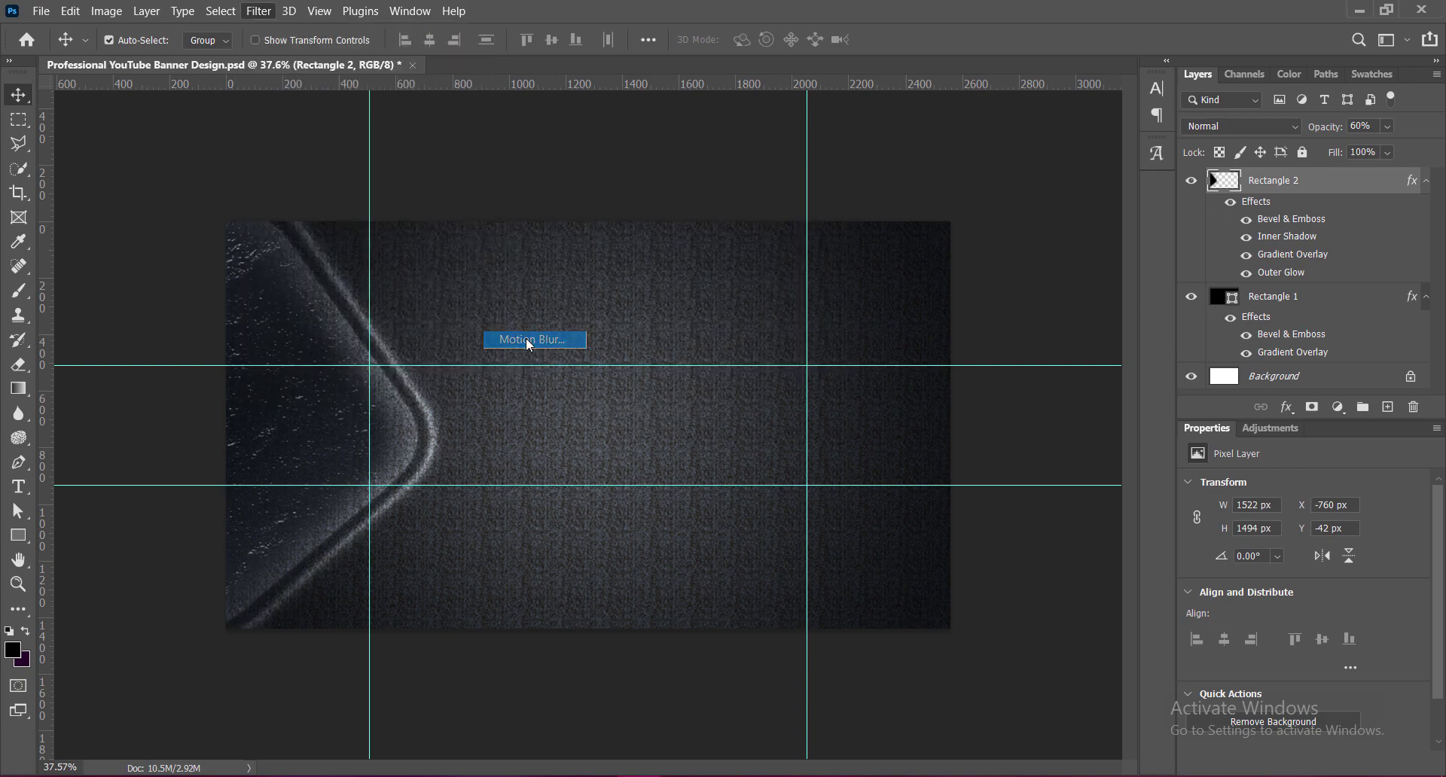
{"action": "mouse_move", "coordinate": [1217, 443]}
{"action": "left_mouse_down"}
{"action": "mouse_move", "coordinate": [1244, 438]}
{"action": "mouse_move", "coordinate": [1222, 450]}
{"action": "left_mouse_up"}
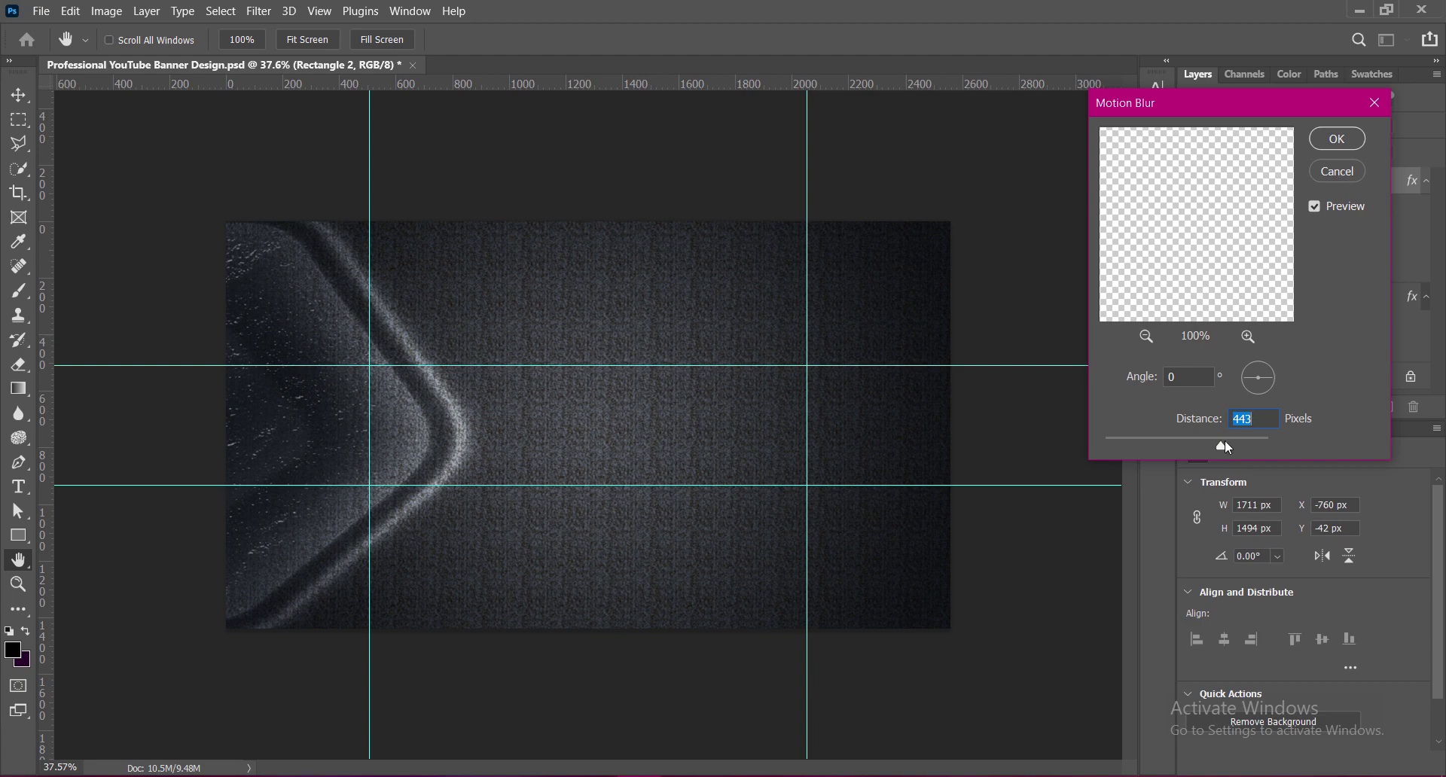
{"action": "type", "text": "300"}
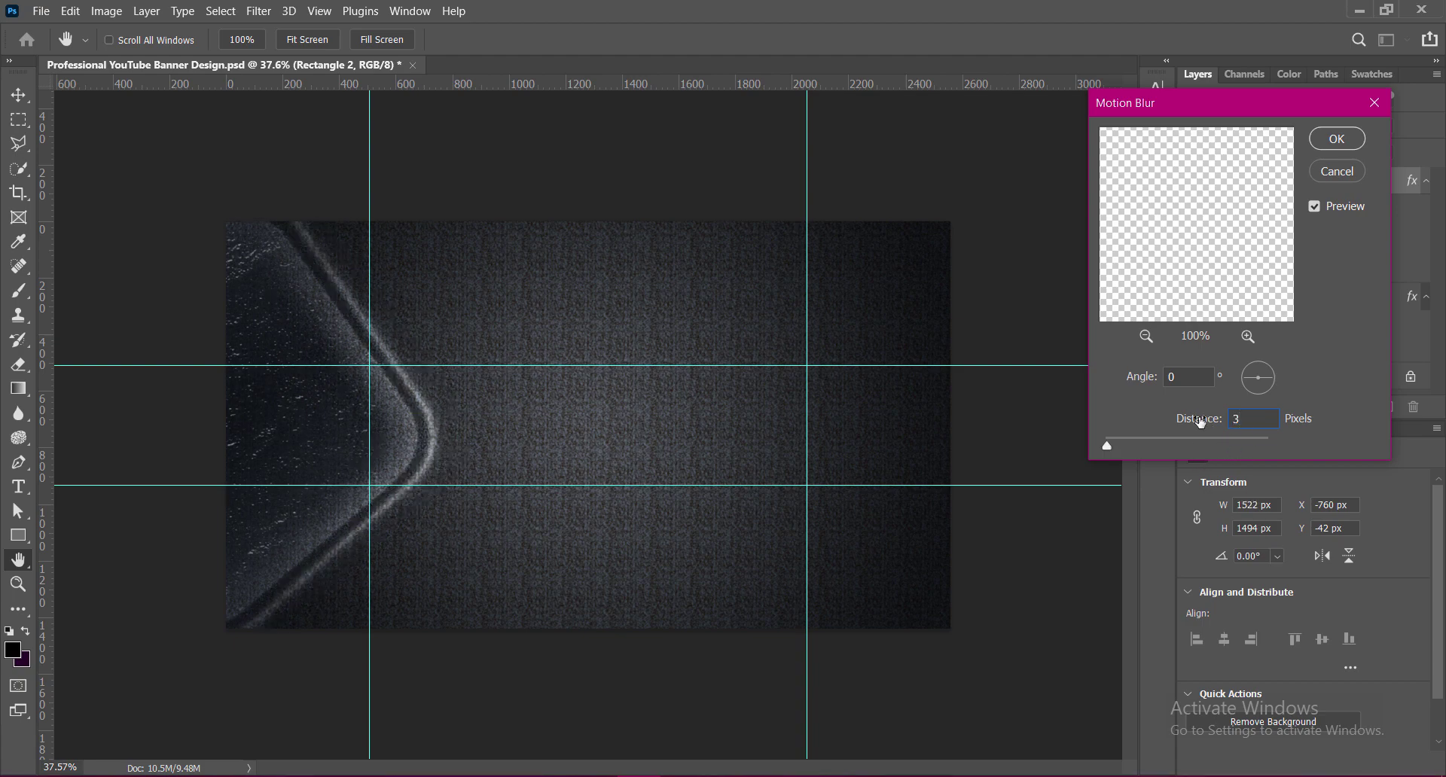
{"action": "left_click", "coordinate": [1330, 142]}
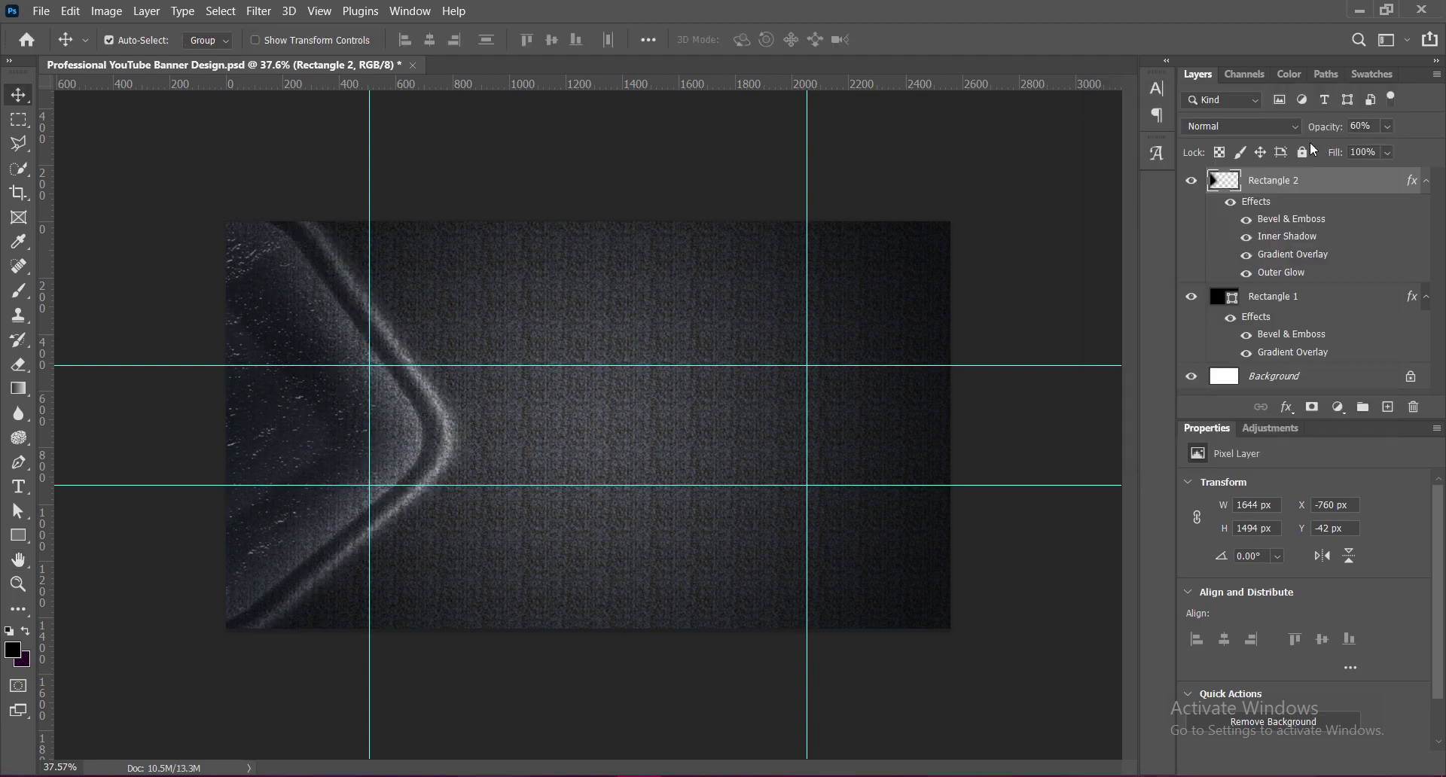
{"action": "left_click", "coordinate": [1362, 126]}
{"action": "type", "text": "45"}
{"action": "key", "text": "Return"}
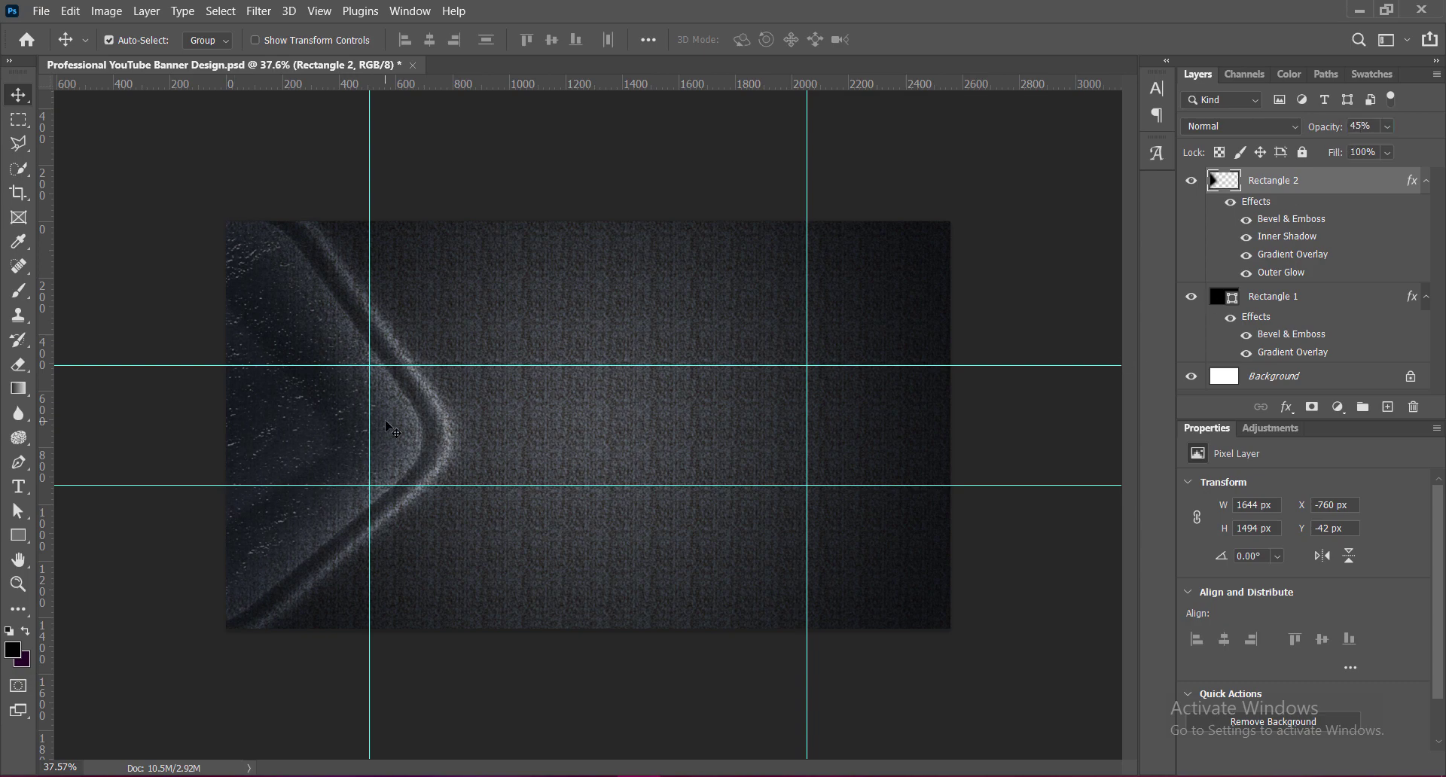
Duplicate the chevron as Rectangle 2 copy, flip it horizontally, and place it at the right edge.
{"action": "left_click_drag", "start_coordinate": [392, 425], "coordinate": [885, 412]}
{"action": "key", "text": "ctrl+t"}
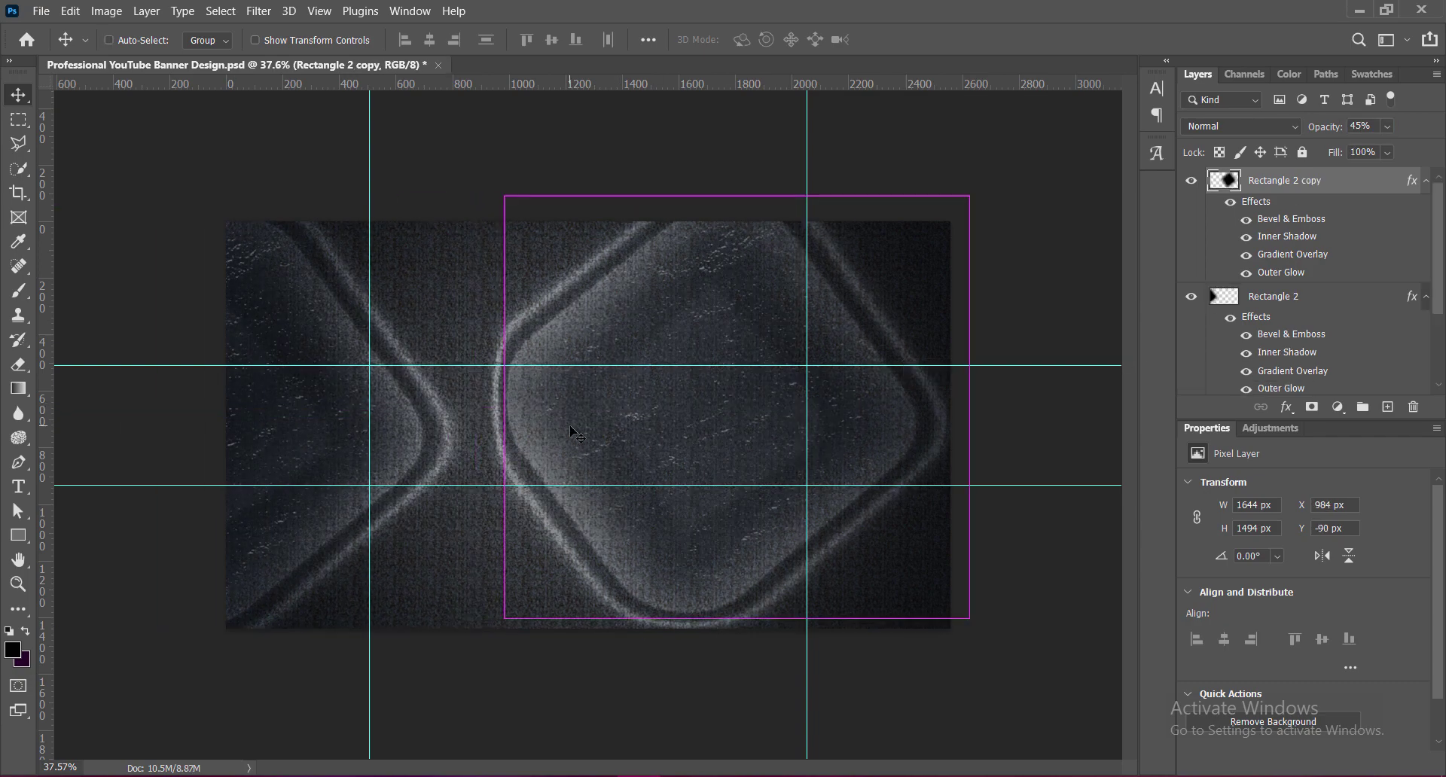
{"action": "right_click", "coordinate": [573, 432]}
{"action": "left_click", "coordinate": [602, 474]}
{"action": "left_click_drag", "start_coordinate": [611, 427], "coordinate": [815, 440]}
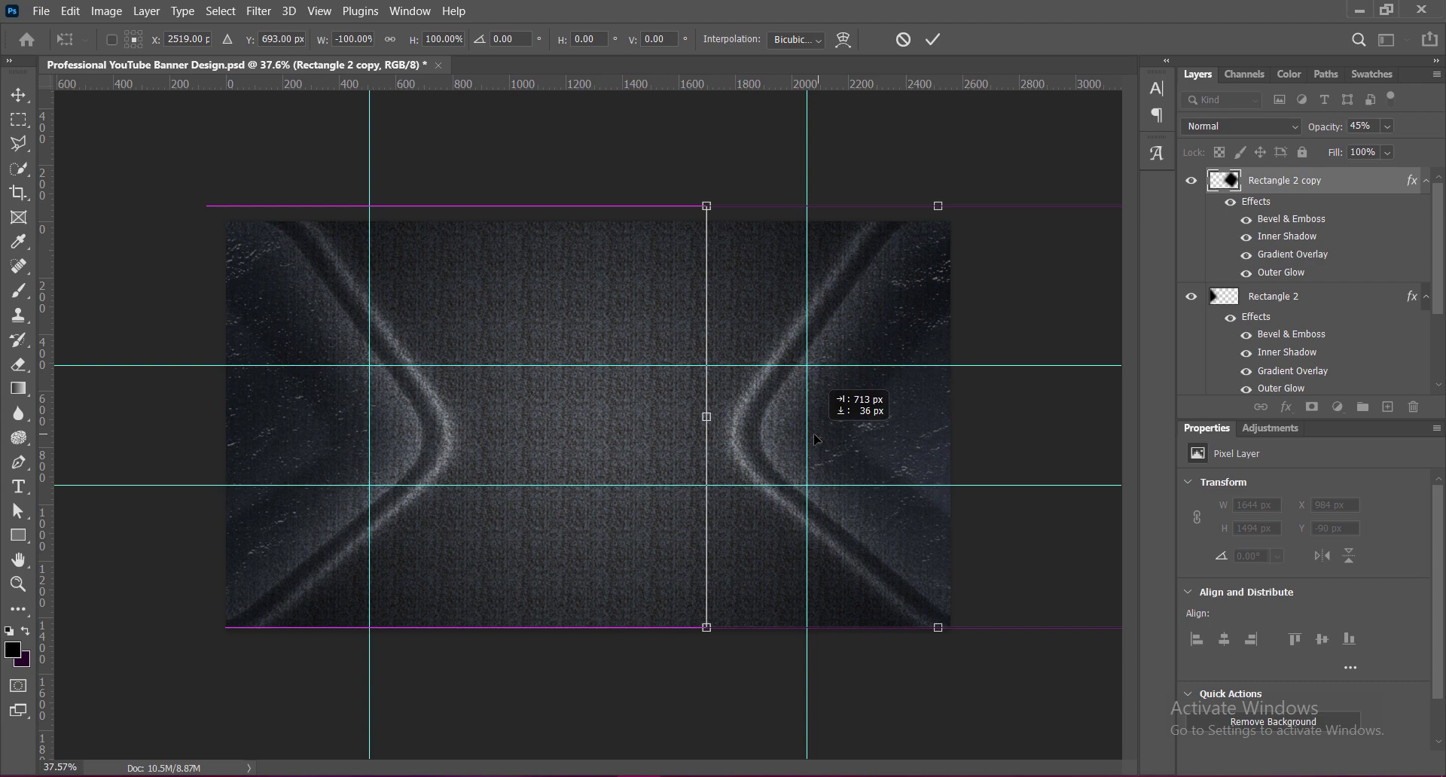
{"action": "key", "text": "Return"}
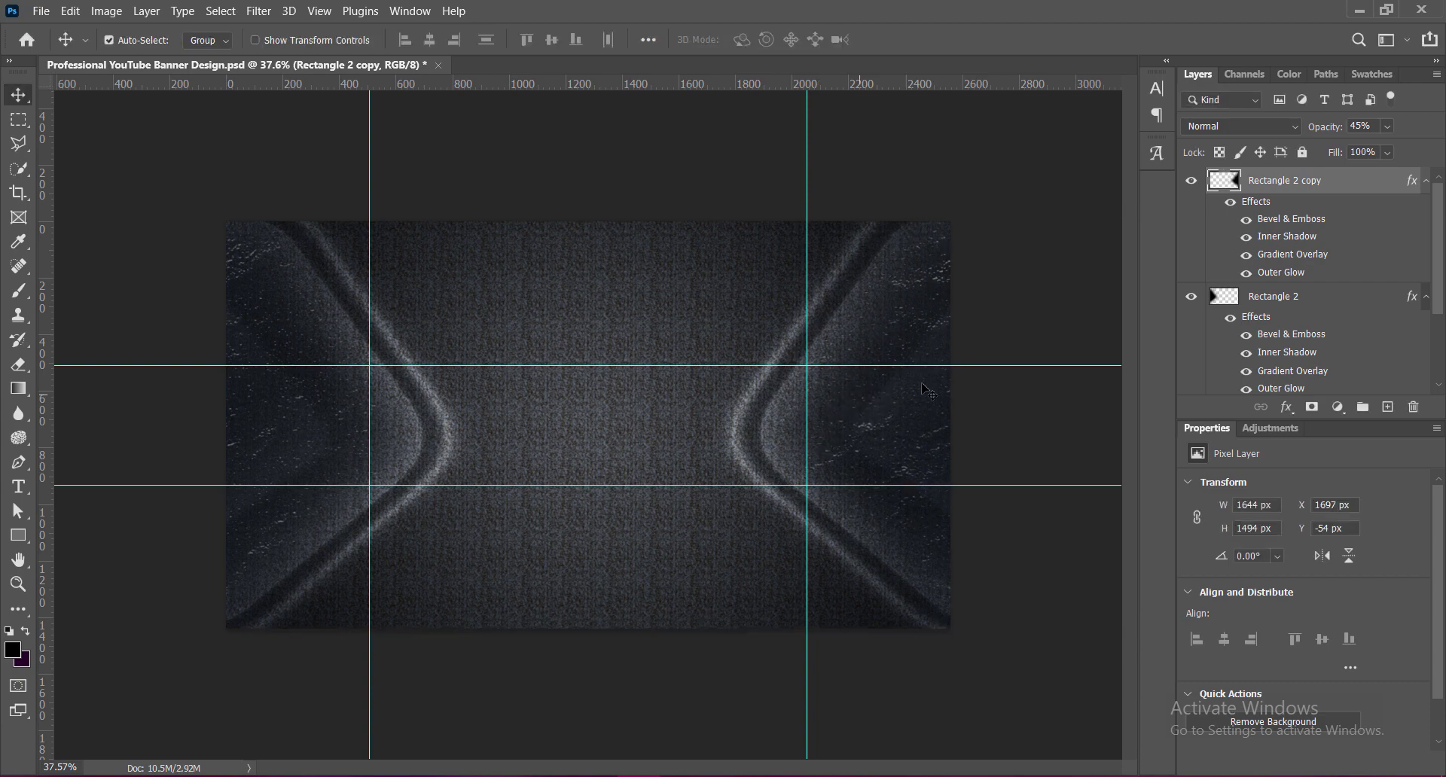
Raise the contrast on the Rectangle 2 copy chevron with Brightness/Contrast, leaving Vibrance unchanged.
{"action": "scroll", "coordinate": [542, 448], "scroll_direction": "up", "scroll_amount": 3}
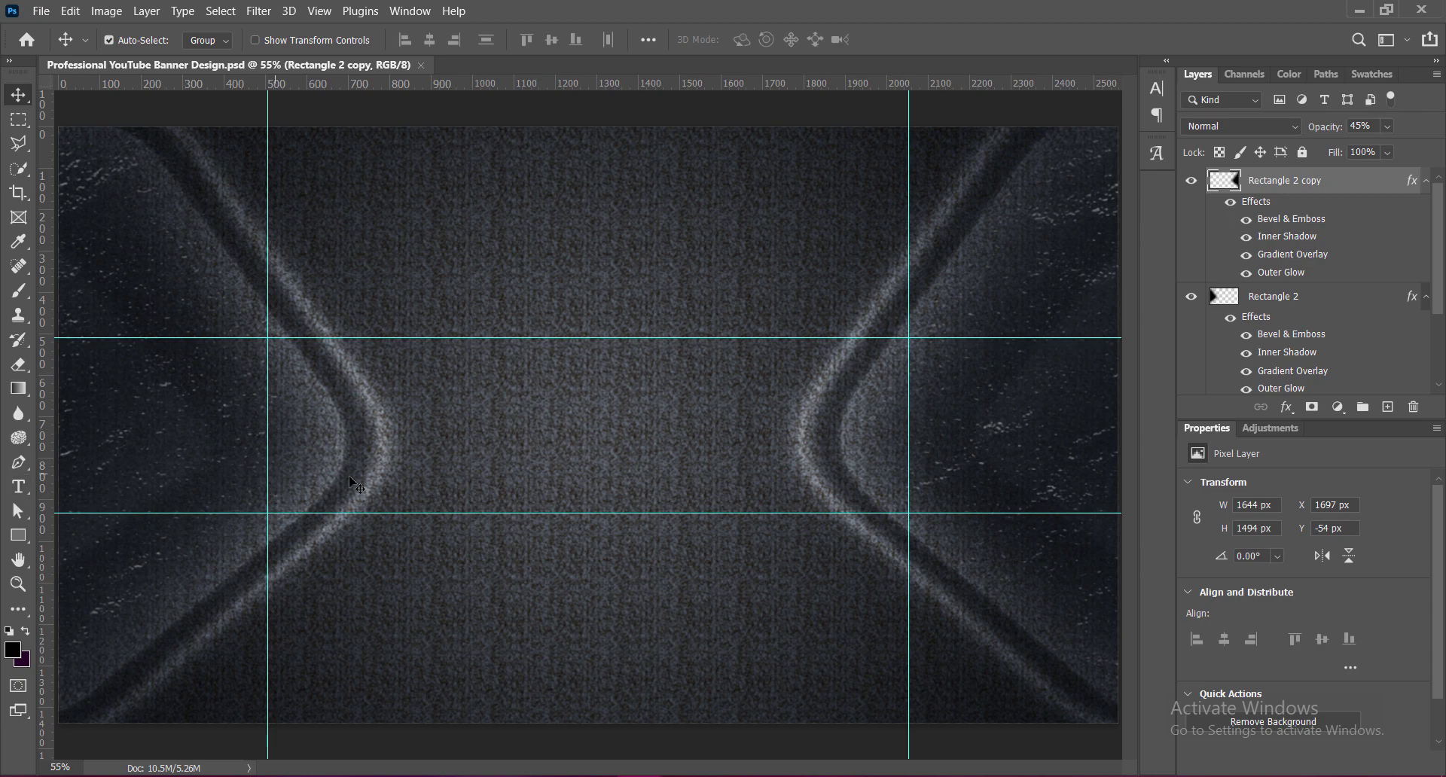
{"action": "left_click", "coordinate": [106, 11]}
{"action": "left_click", "coordinate": [339, 37]}
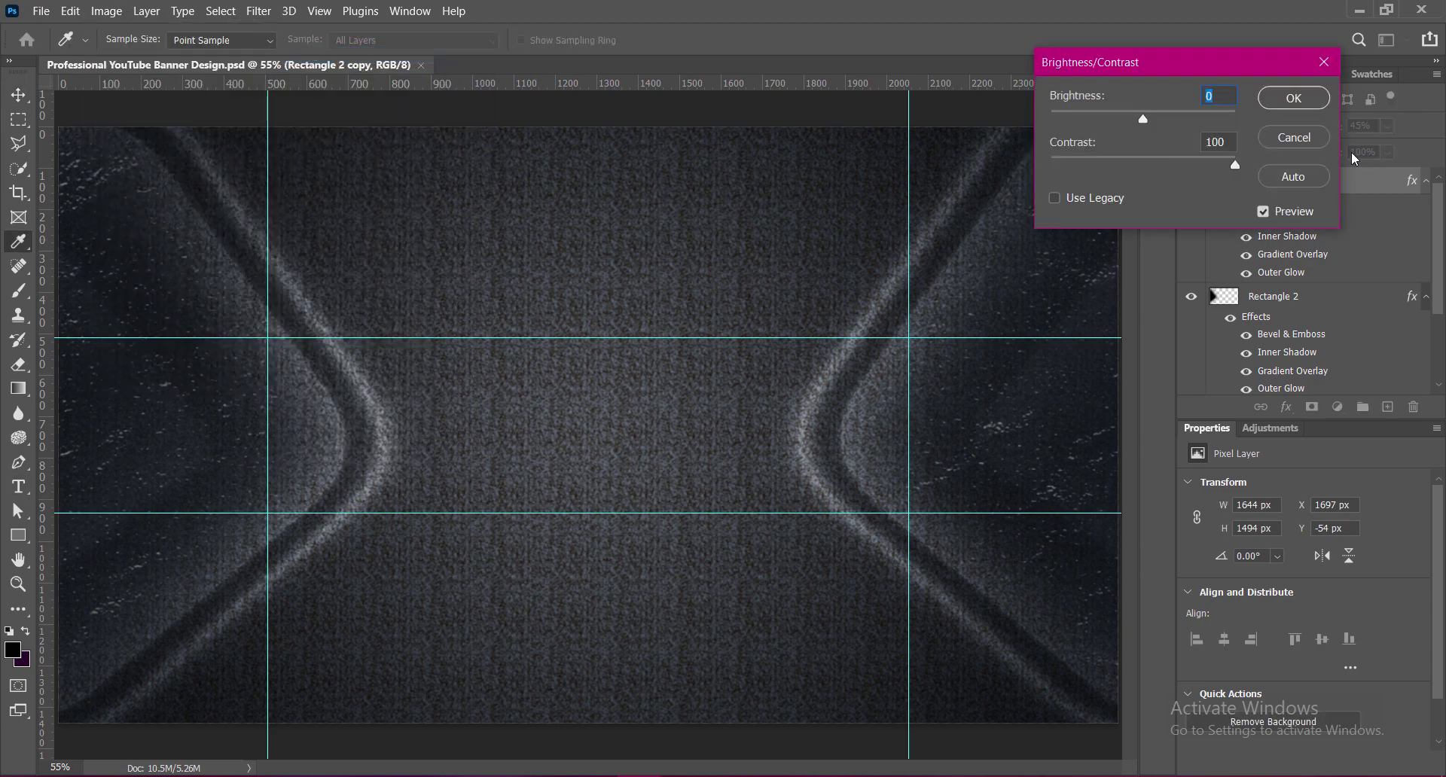
{"action": "left_click", "coordinate": [1280, 98]}
{"action": "left_click", "coordinate": [106, 11]}
{"action": "left_click", "coordinate": [324, 133]}
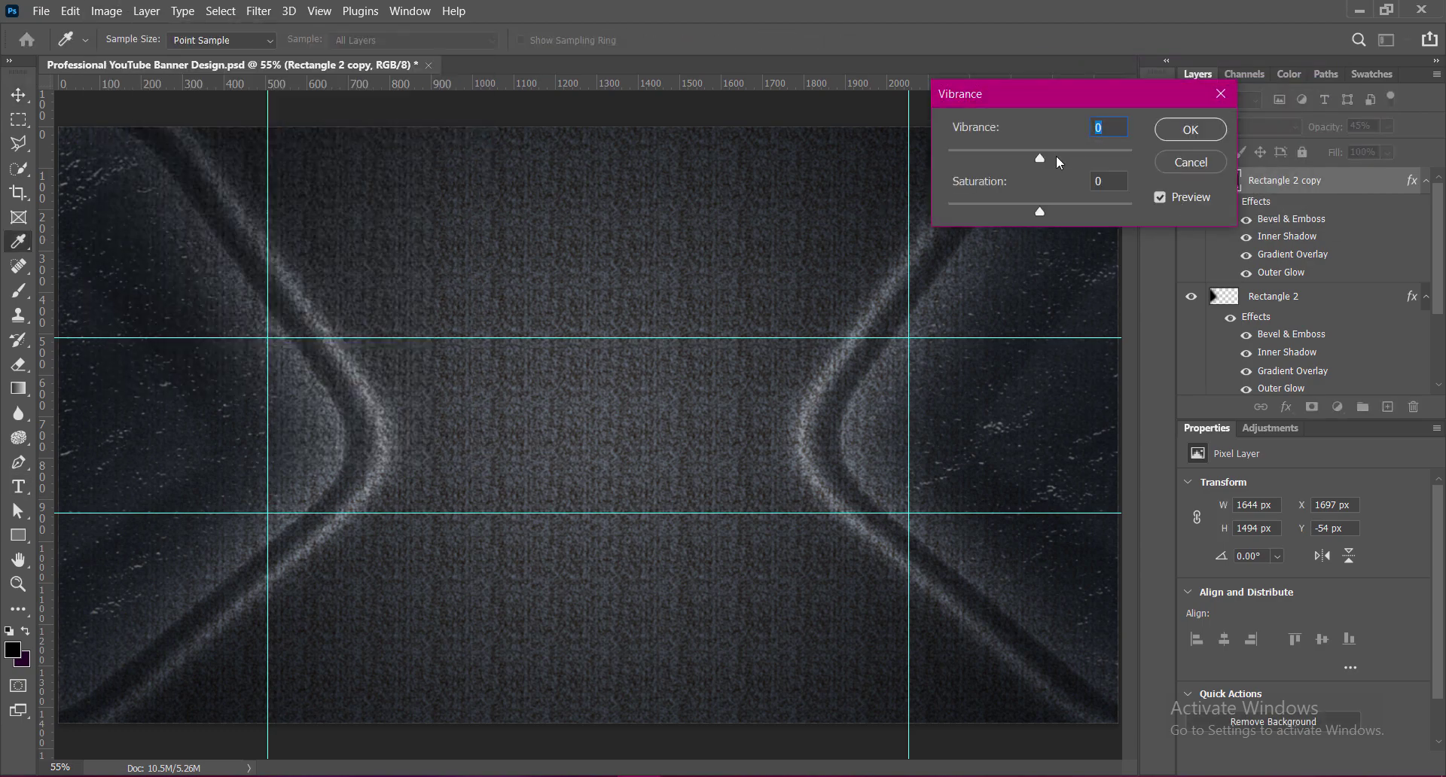
{"action": "key", "text": "Return"}
Apply the Strong Saturation Hue/Saturation preset to the chevron copy after trying Sepia and Cyanotype.
{"action": "left_click", "coordinate": [106, 10]}
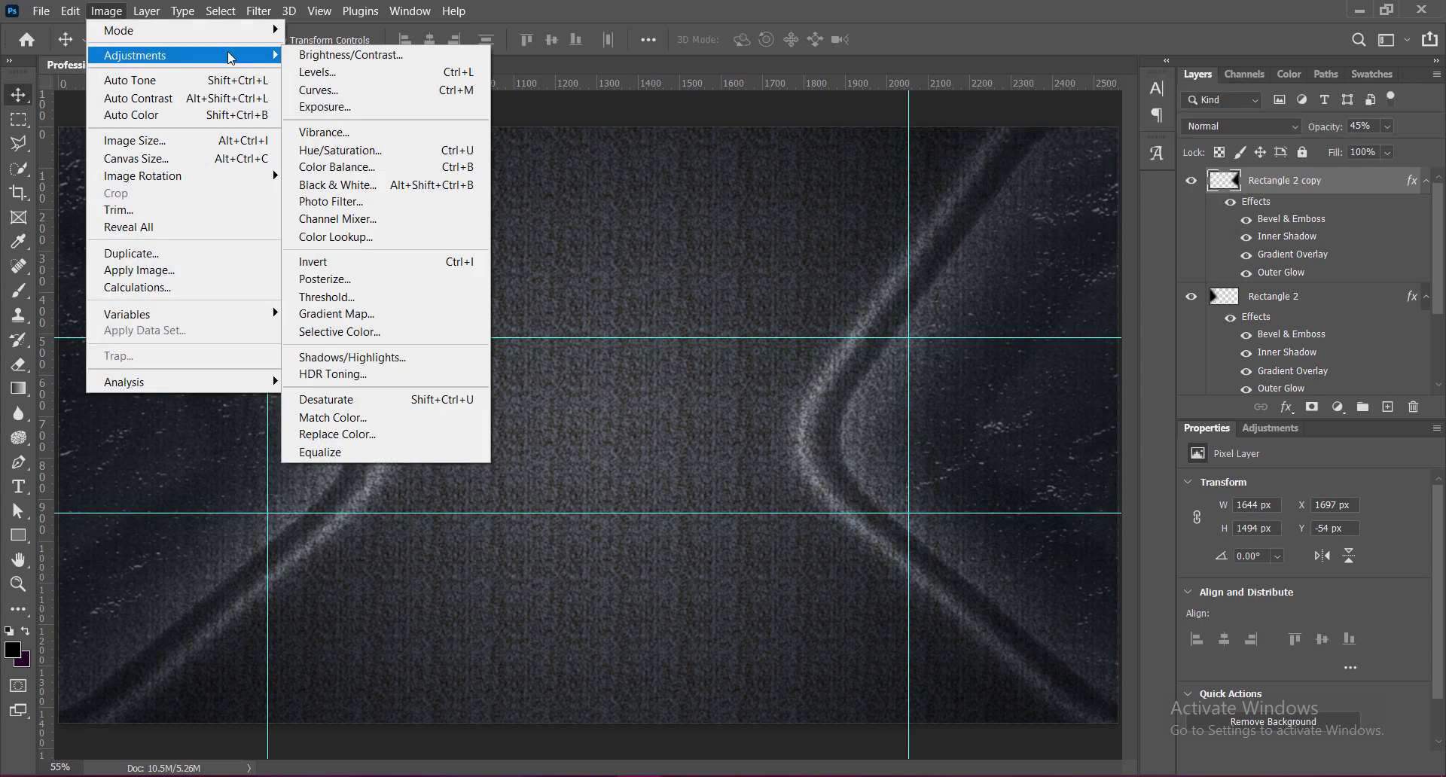
{"action": "left_click", "coordinate": [323, 150]}
{"action": "left_click", "coordinate": [1077, 151]}
{"action": "left_click", "coordinate": [1077, 292]}
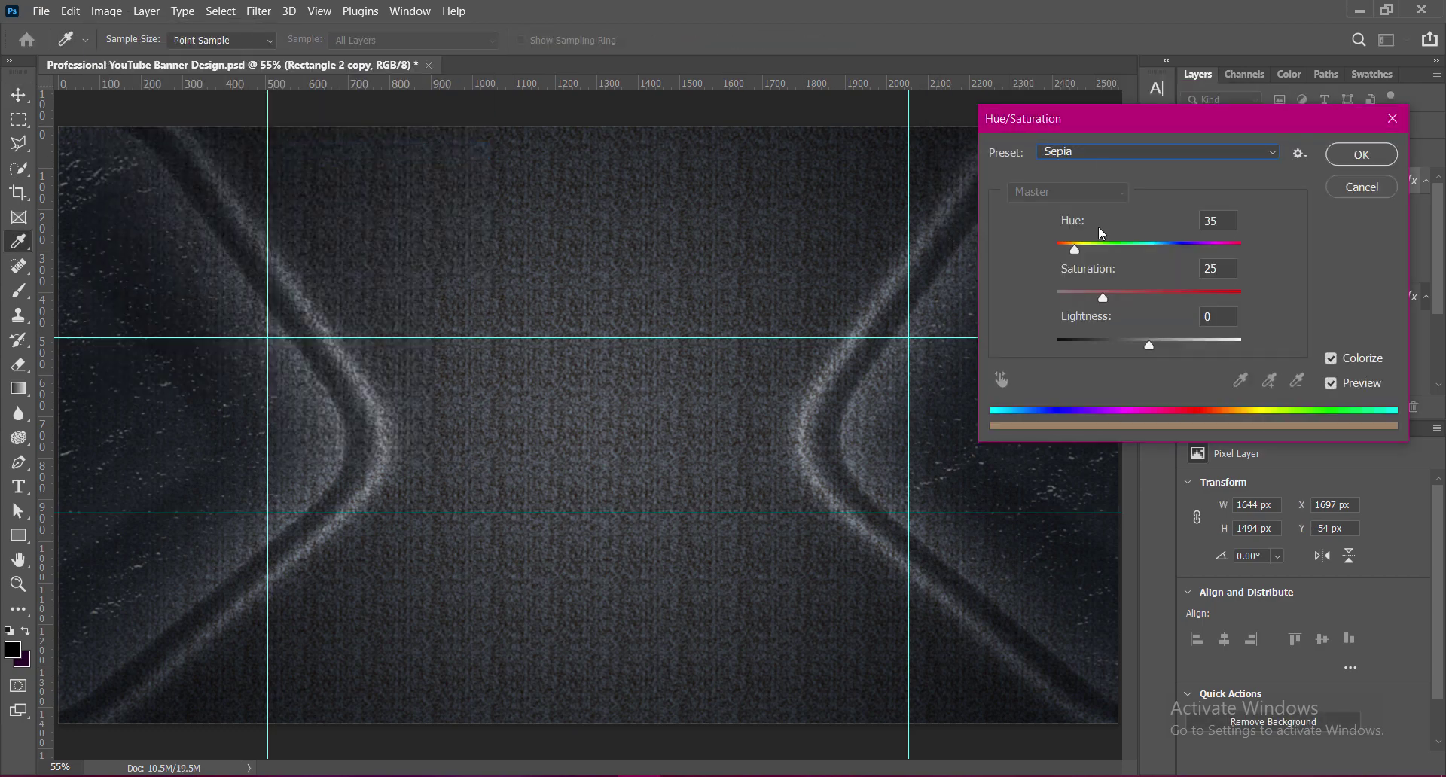
{"action": "left_click", "coordinate": [1085, 151]}
{"action": "left_click", "coordinate": [1092, 308]}
{"action": "left_click", "coordinate": [1085, 151]}
{"action": "left_click", "coordinate": [1085, 205]}
{"action": "left_click", "coordinate": [1085, 151]}
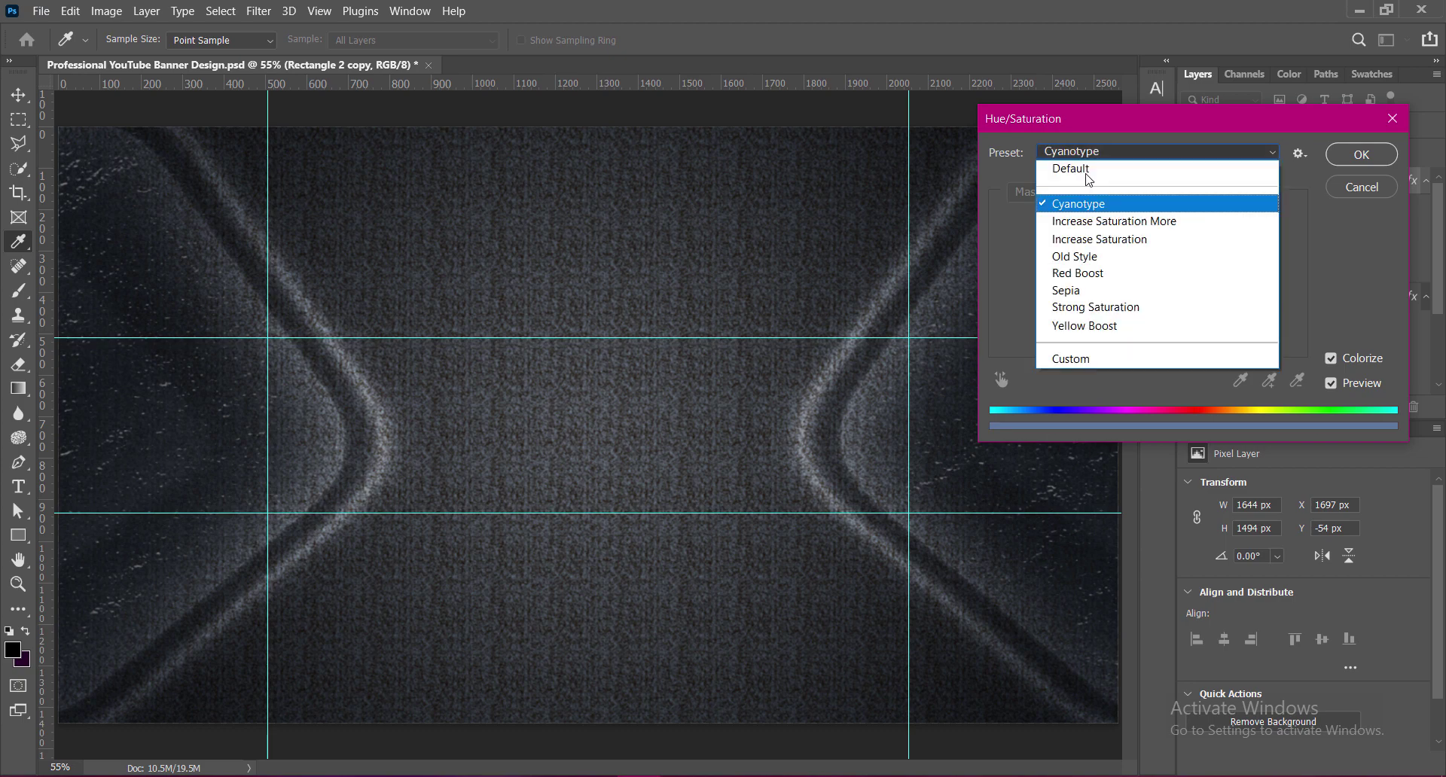
{"action": "left_click", "coordinate": [1092, 308]}
{"action": "left_click", "coordinate": [1348, 155]}
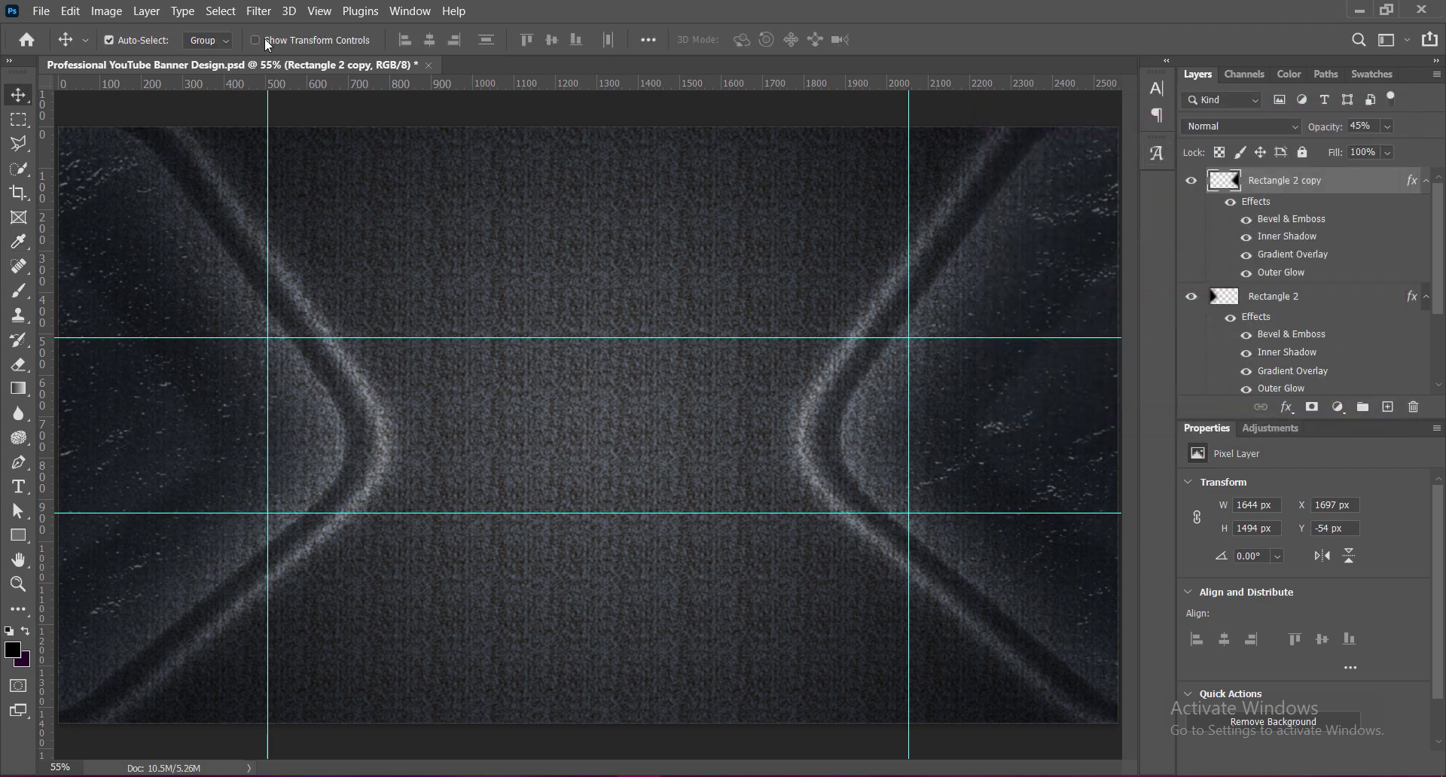
Darken the chevron copy's midtones with a Curves adjustment and save the banner.
{"action": "left_click", "coordinate": [106, 11]}
{"action": "left_click", "coordinate": [324, 96]}
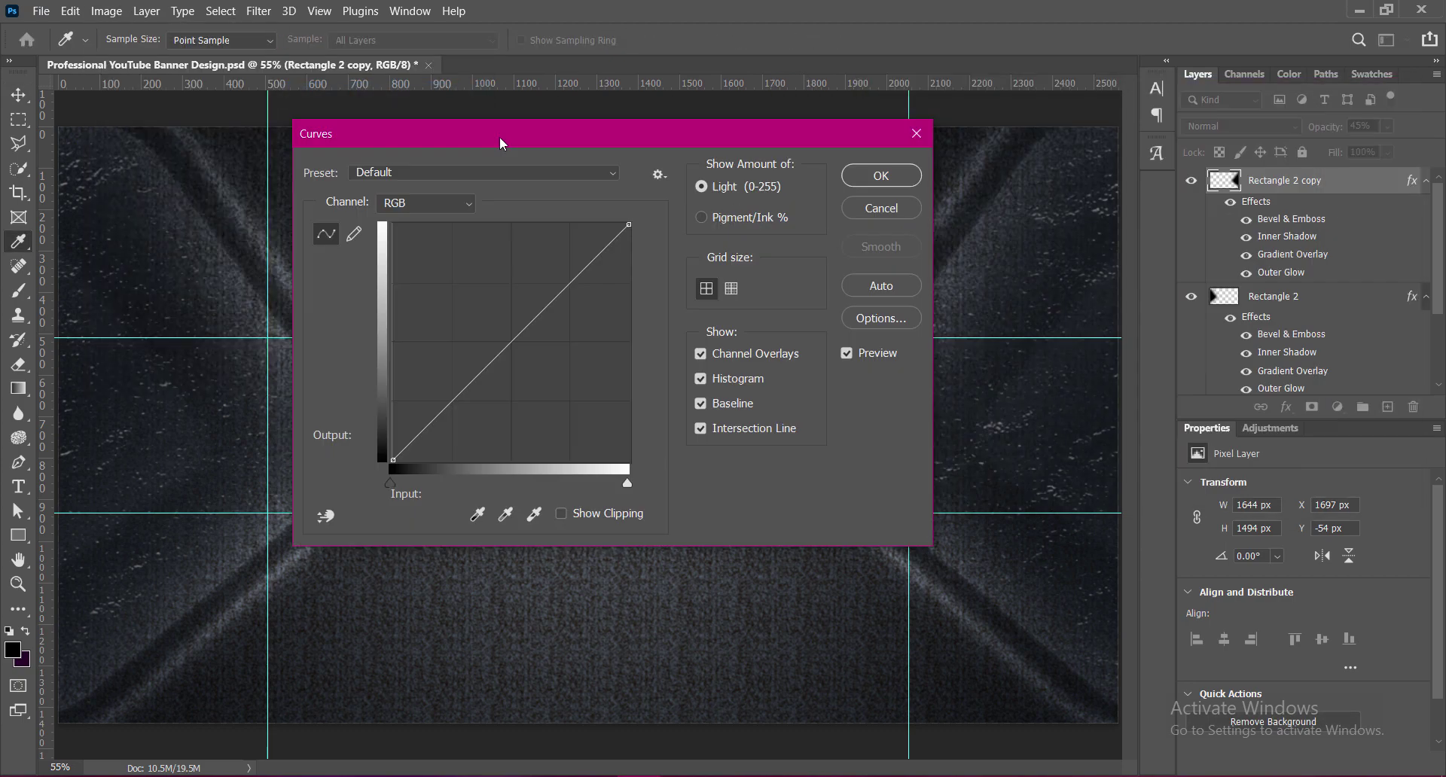
{"action": "left_click_drag", "start_coordinate": [603, 128], "coordinate": [431, 111]}
{"action": "mouse_move", "coordinate": [354, 318]}
{"action": "left_mouse_down"}
{"action": "mouse_move", "coordinate": [347, 411]}
{"action": "mouse_move", "coordinate": [356, 375]}
{"action": "left_mouse_up"}
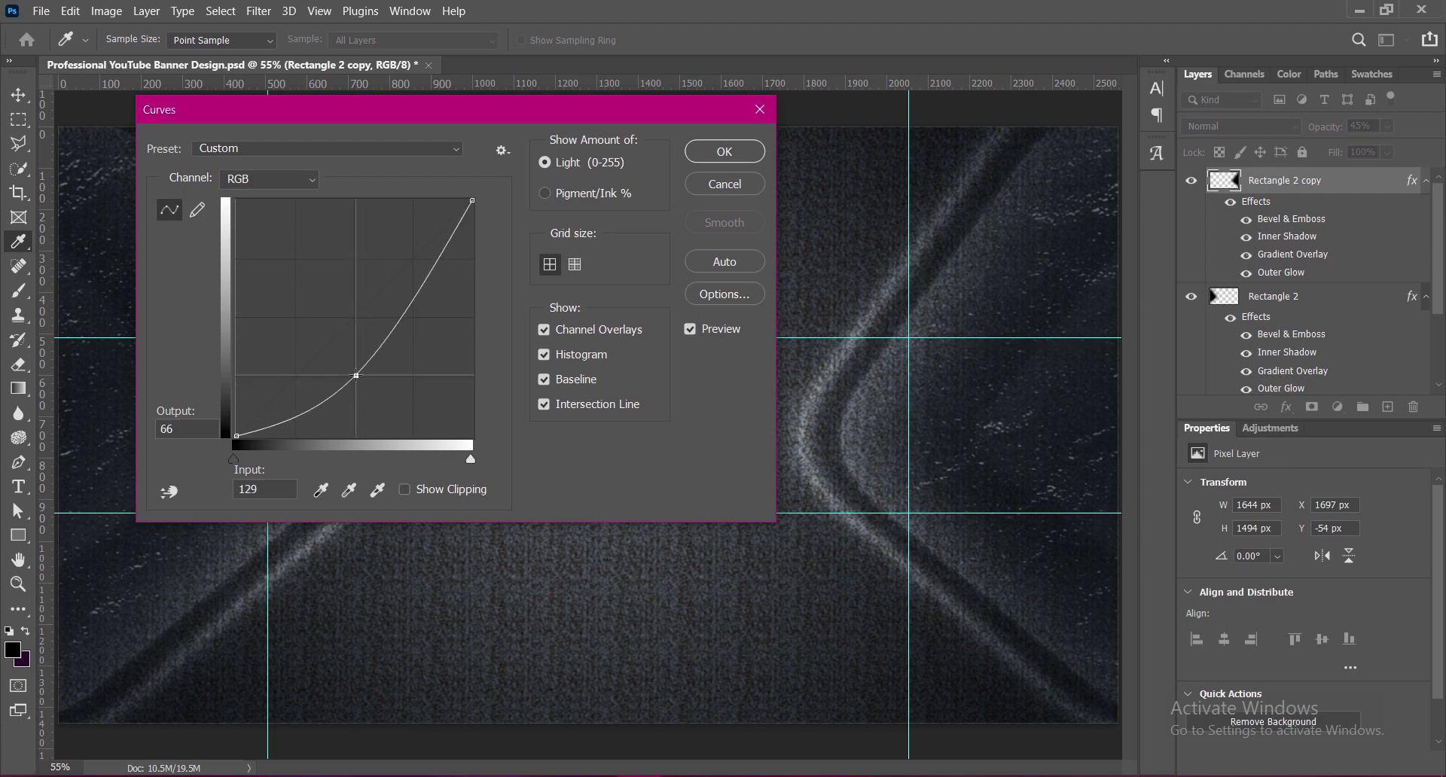
{"action": "left_click", "coordinate": [724, 152]}
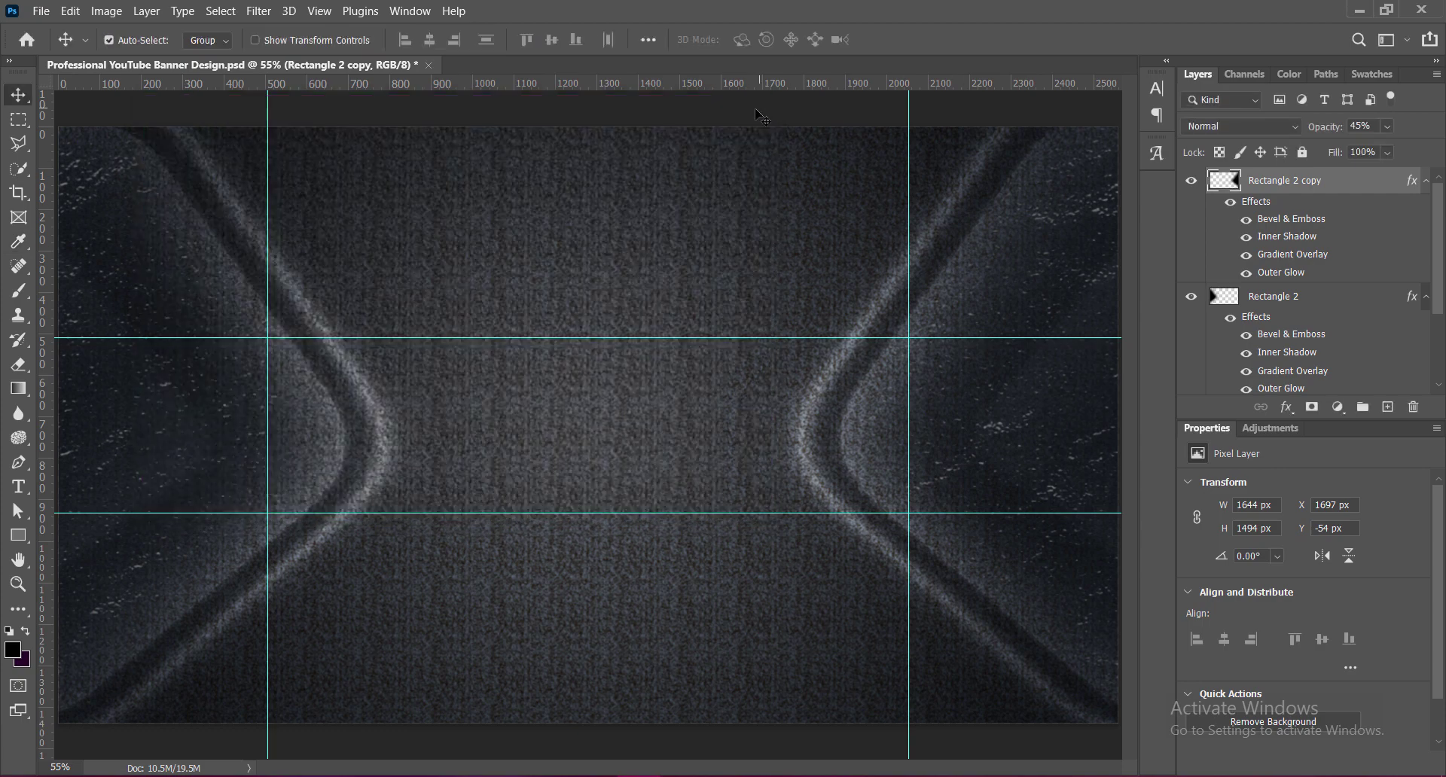
{"action": "key", "text": "ctrl+s"}
Raise the Rectangle 2 chevron's contrast to 29, leaving Vibrance unchanged.
{"action": "left_click", "coordinate": [345, 435]}
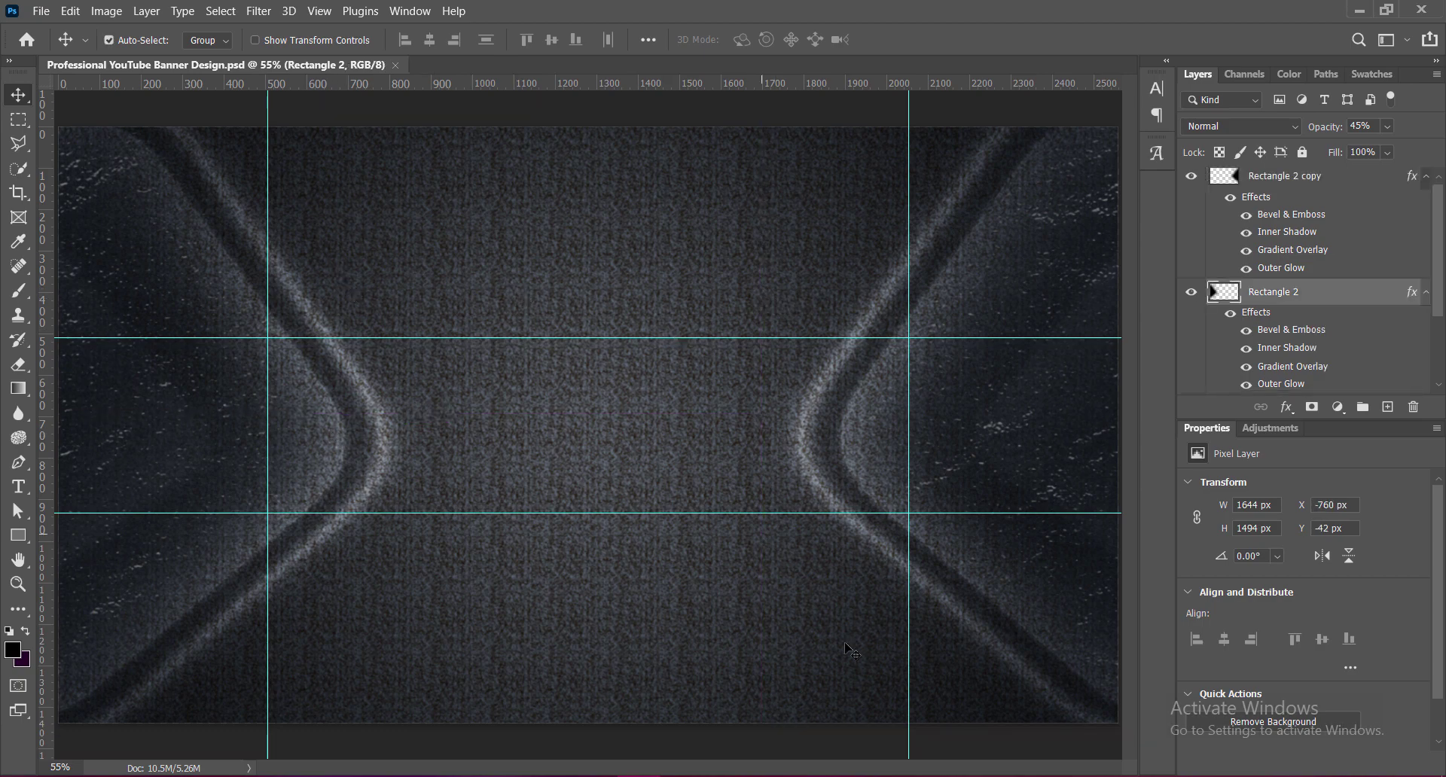
{"action": "left_click", "coordinate": [107, 10]}
{"action": "left_click", "coordinate": [331, 51]}
{"action": "left_click_drag", "start_coordinate": [1143, 165], "coordinate": [1169, 165]}
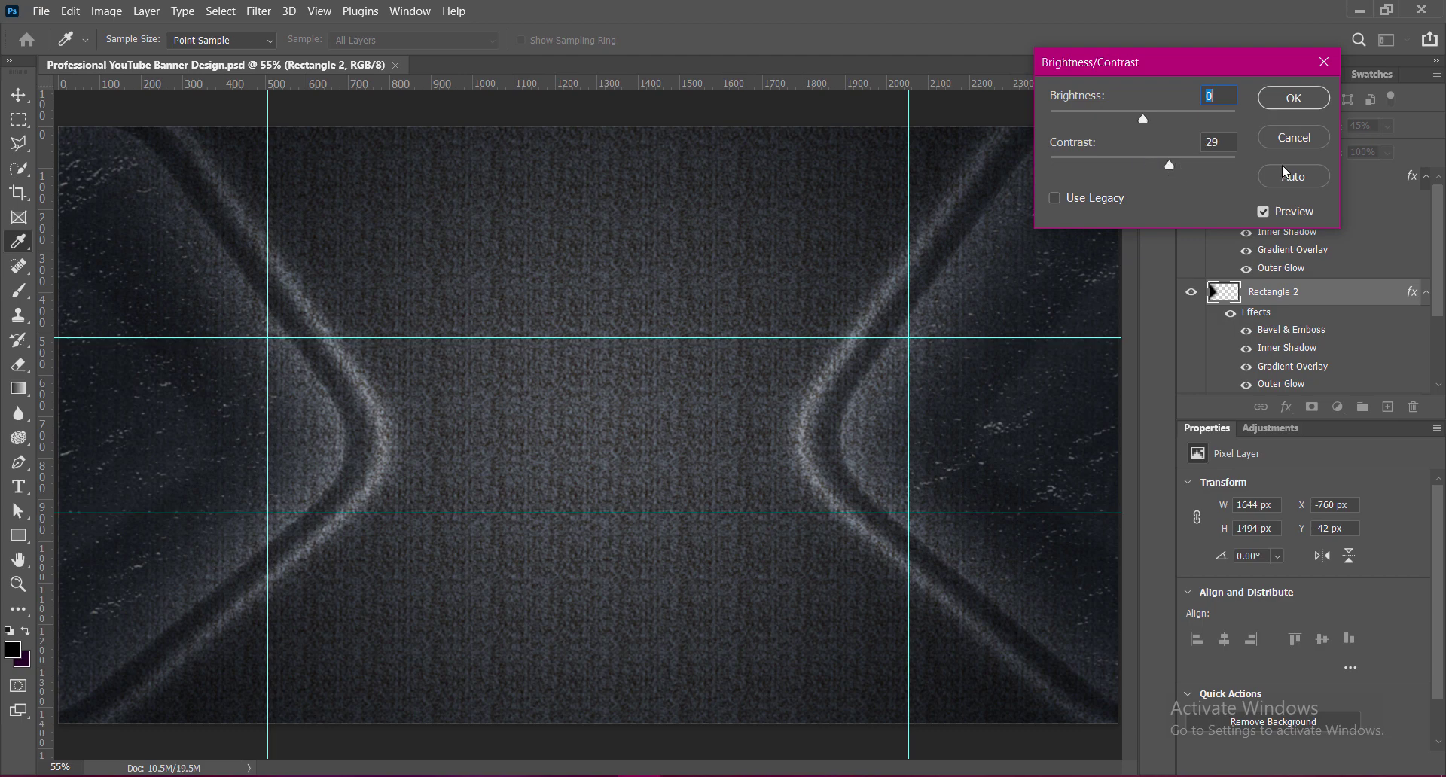
{"action": "left_click", "coordinate": [1289, 100]}
{"action": "left_click", "coordinate": [116, 8]}
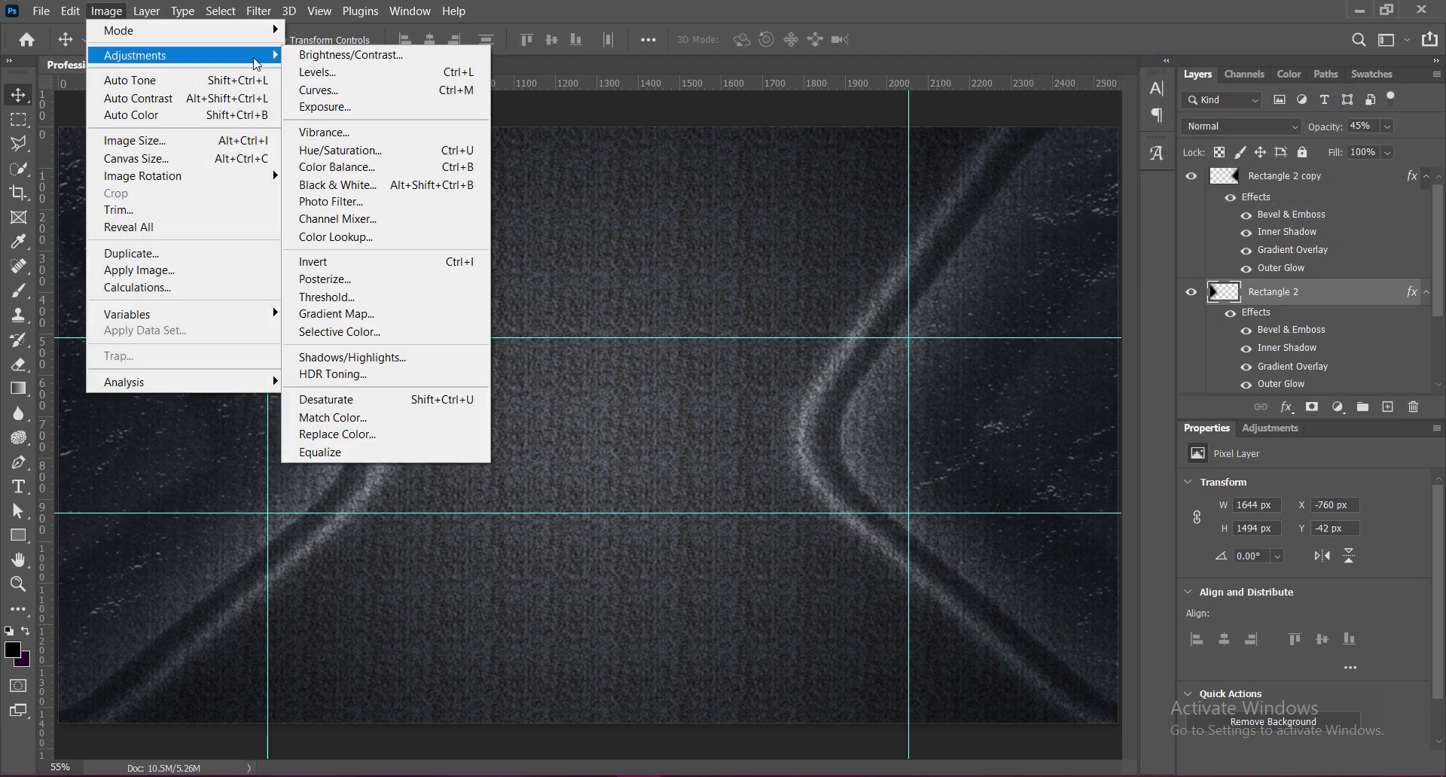
{"action": "left_click", "coordinate": [339, 134]}
{"action": "left_click", "coordinate": [1218, 152]}
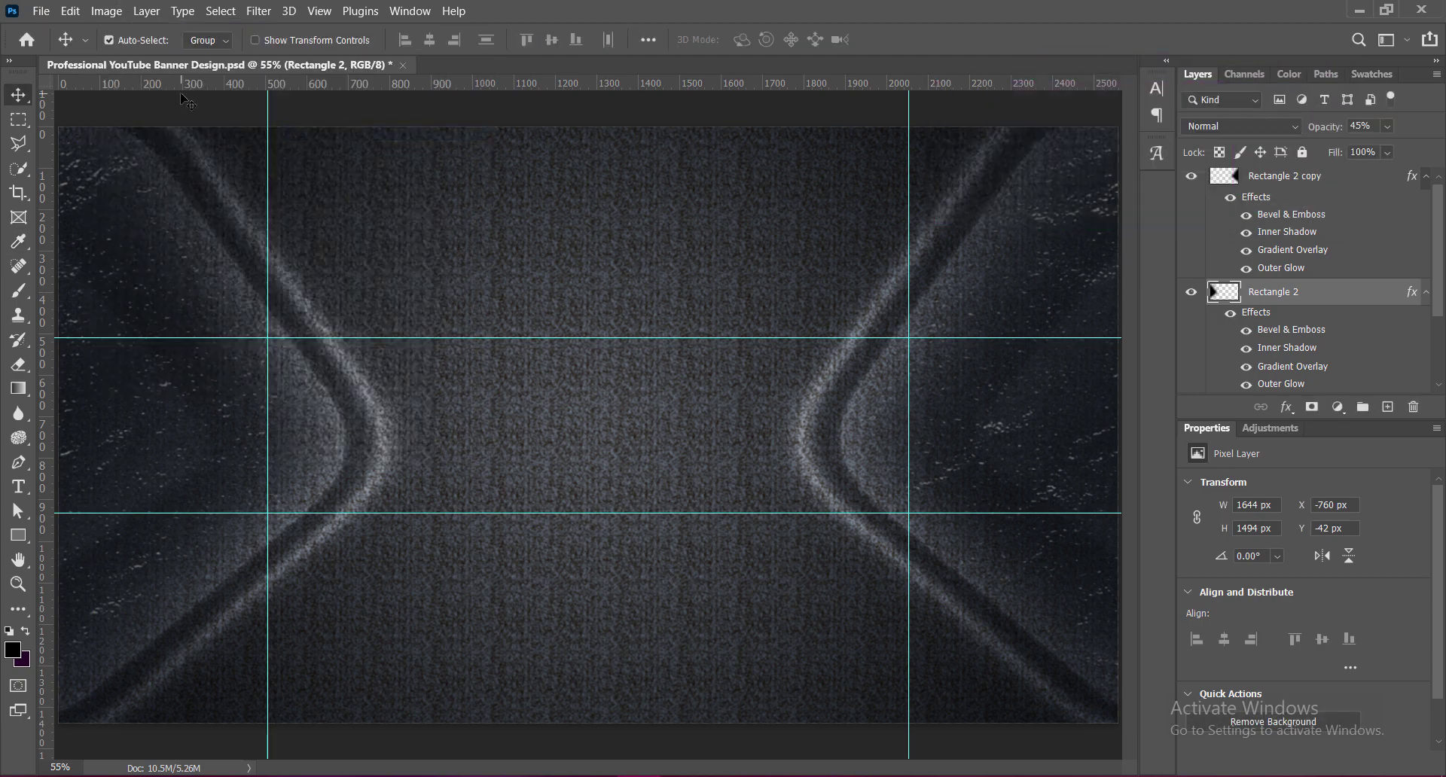
Give Rectangle 2 the Strong Saturation preset, save, and paste in the blue globe image.
{"action": "left_click", "coordinate": [107, 11]}
{"action": "left_click", "coordinate": [339, 152]}
{"action": "left_click", "coordinate": [1157, 152]}
{"action": "left_click", "coordinate": [1096, 308]}
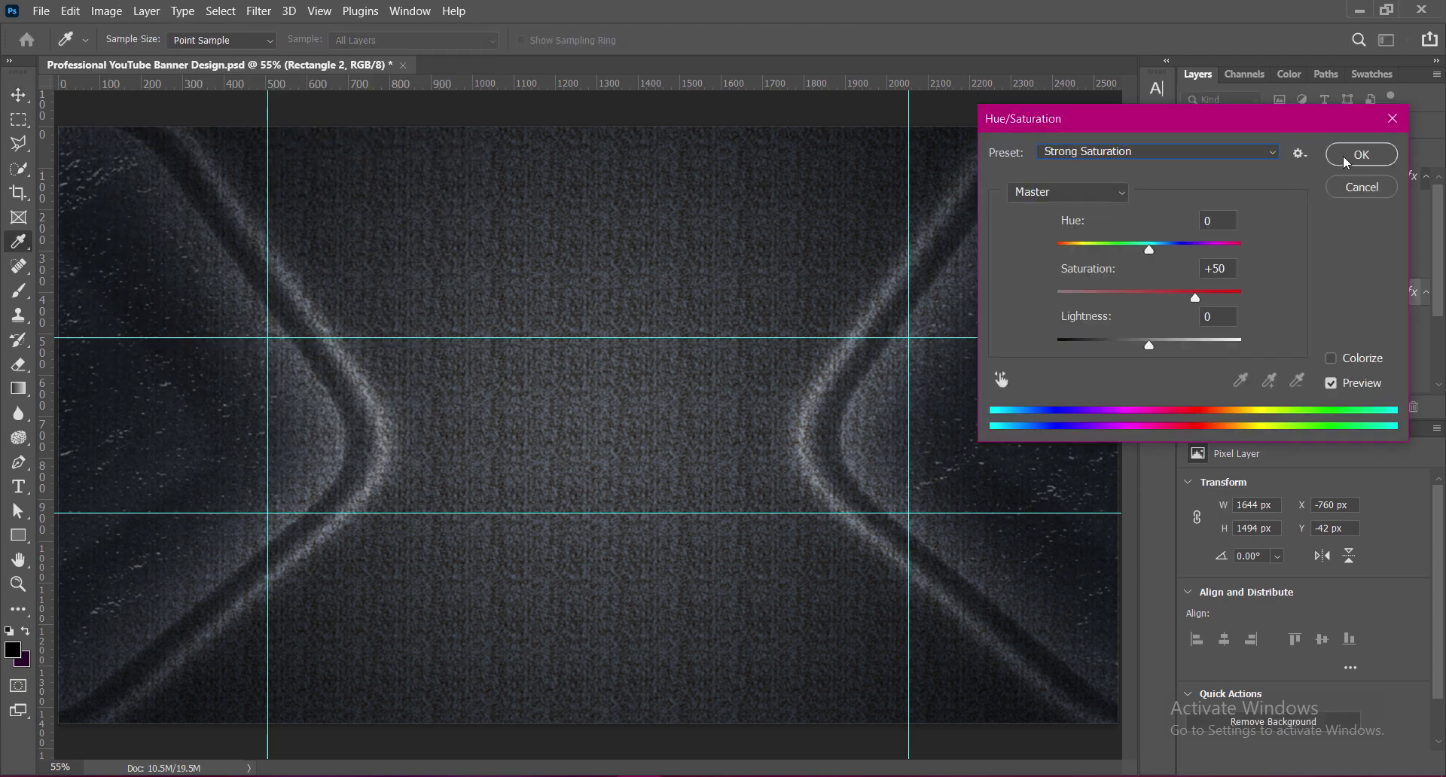
{"action": "left_click", "coordinate": [1362, 153]}
{"action": "key", "text": "ctrl+s"}
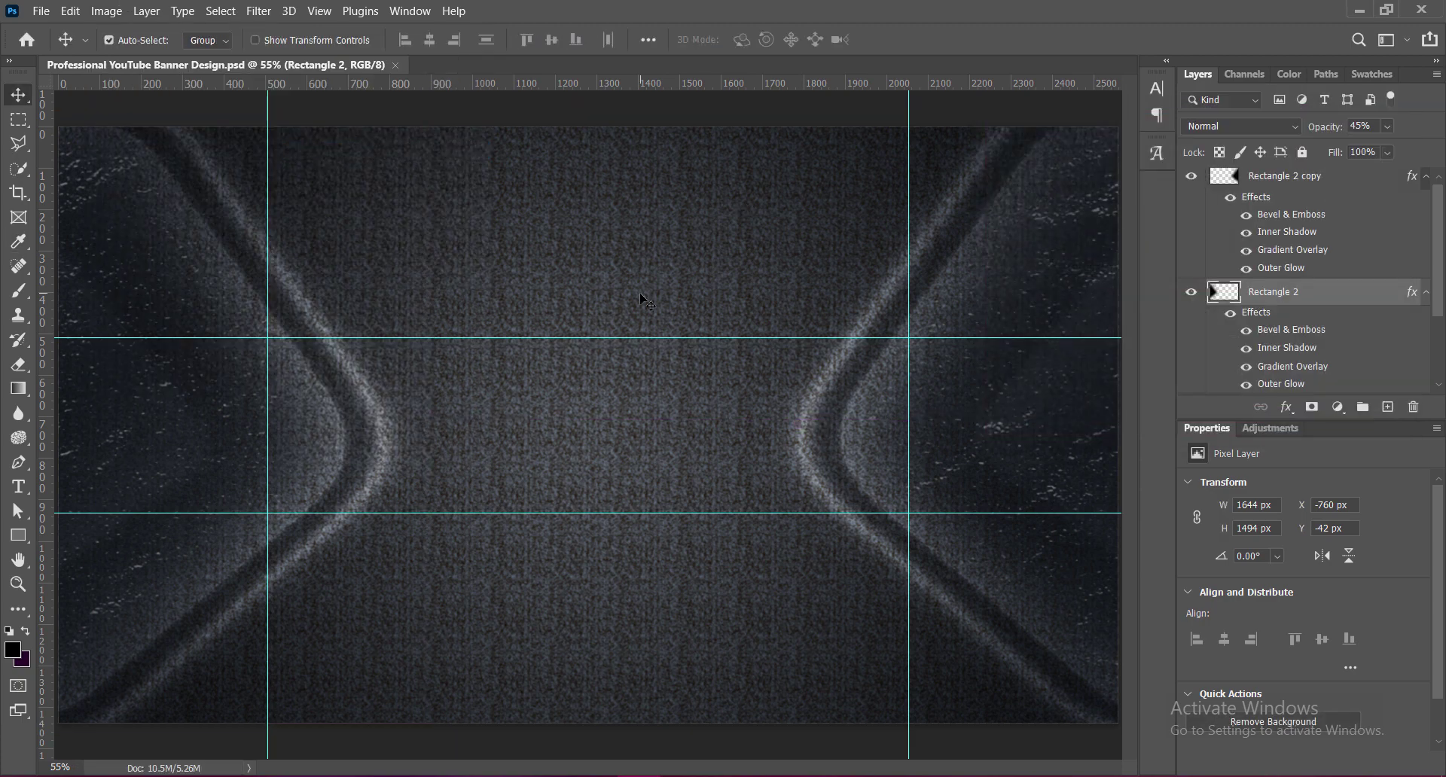
{"action": "key", "text": "ctrl+v"}
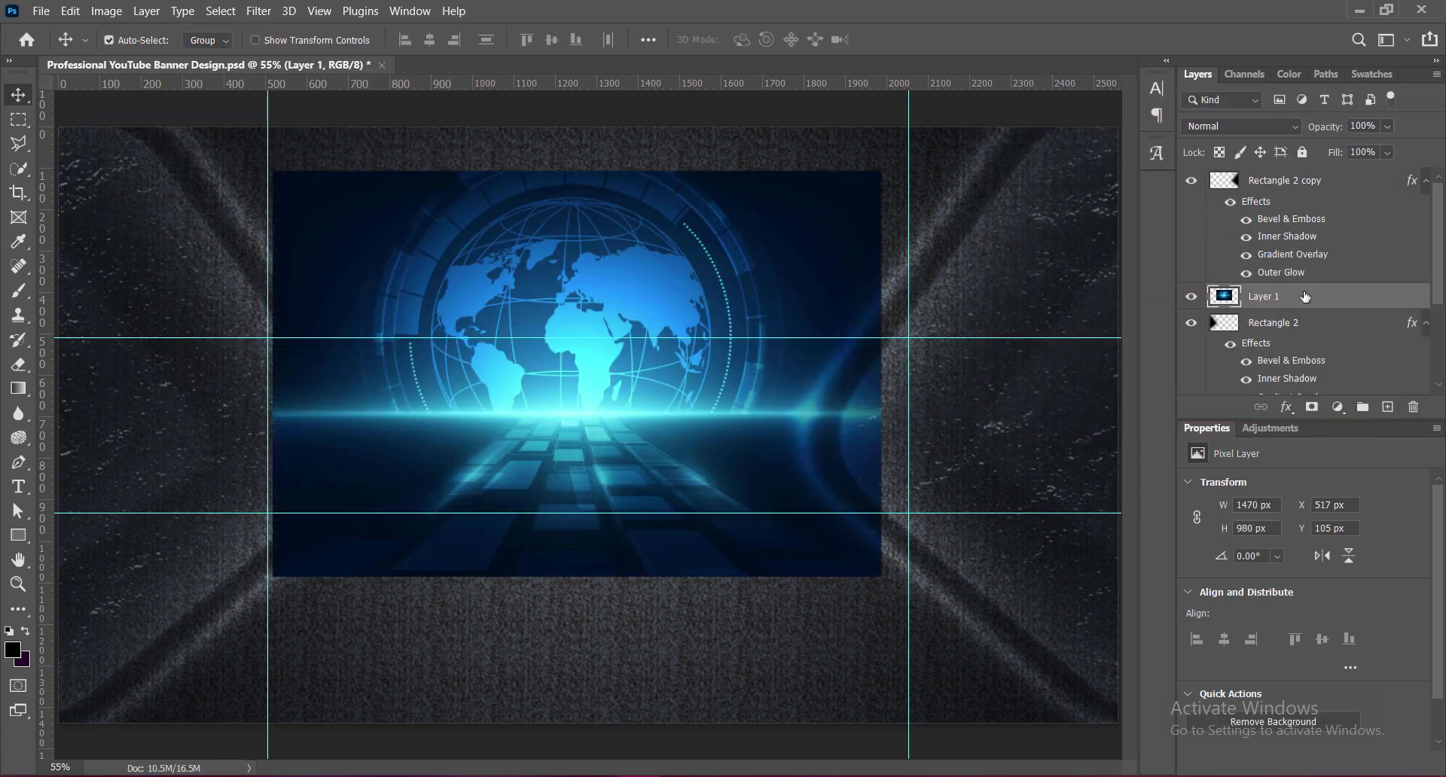
Move the globe layer below the left chevron, scale it to about 147% and centre it.
{"action": "left_click_drag", "start_coordinate": [1305, 296], "coordinate": [1313, 348]}
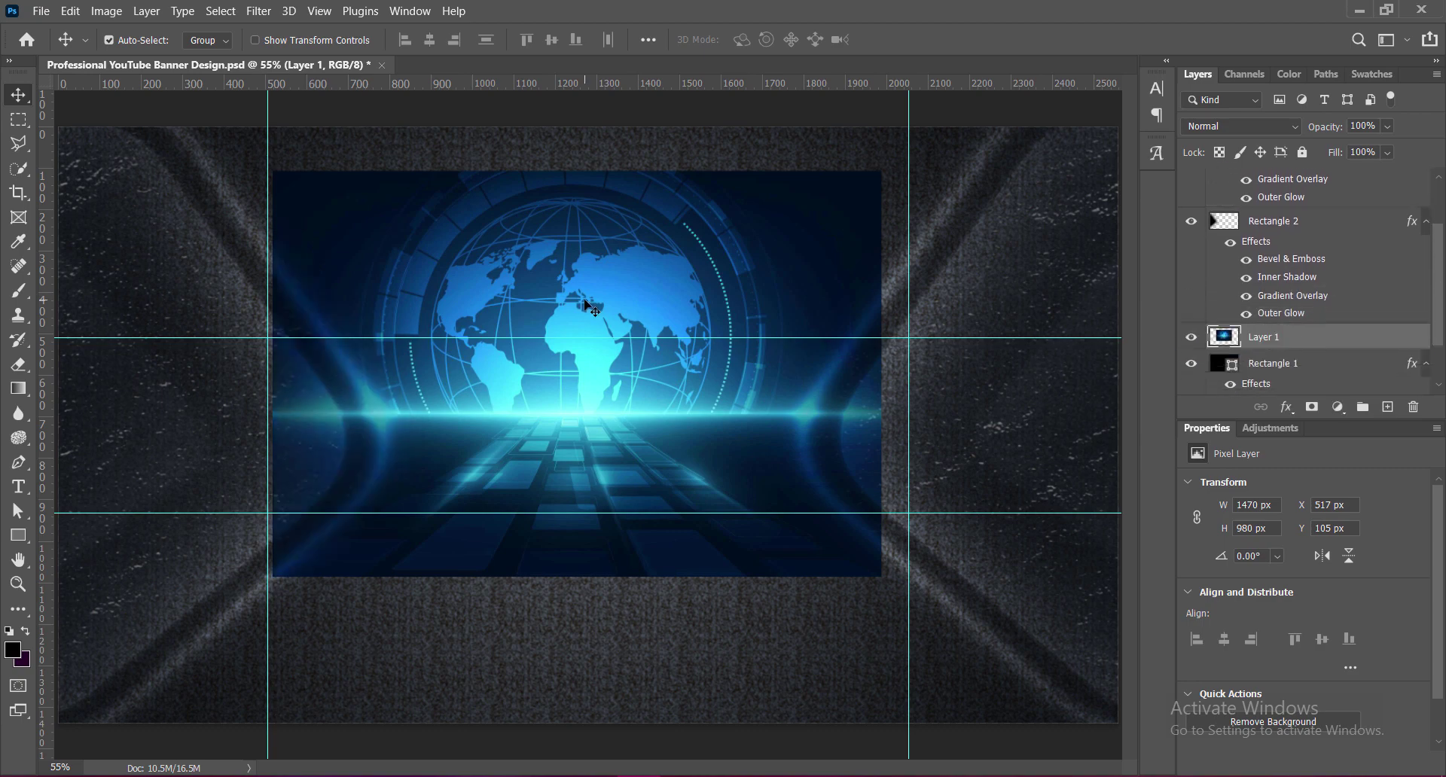
{"action": "key", "text": "ctrl+t"}
{"action": "left_click_drag", "start_coordinate": [577, 578], "coordinate": [577, 637]}
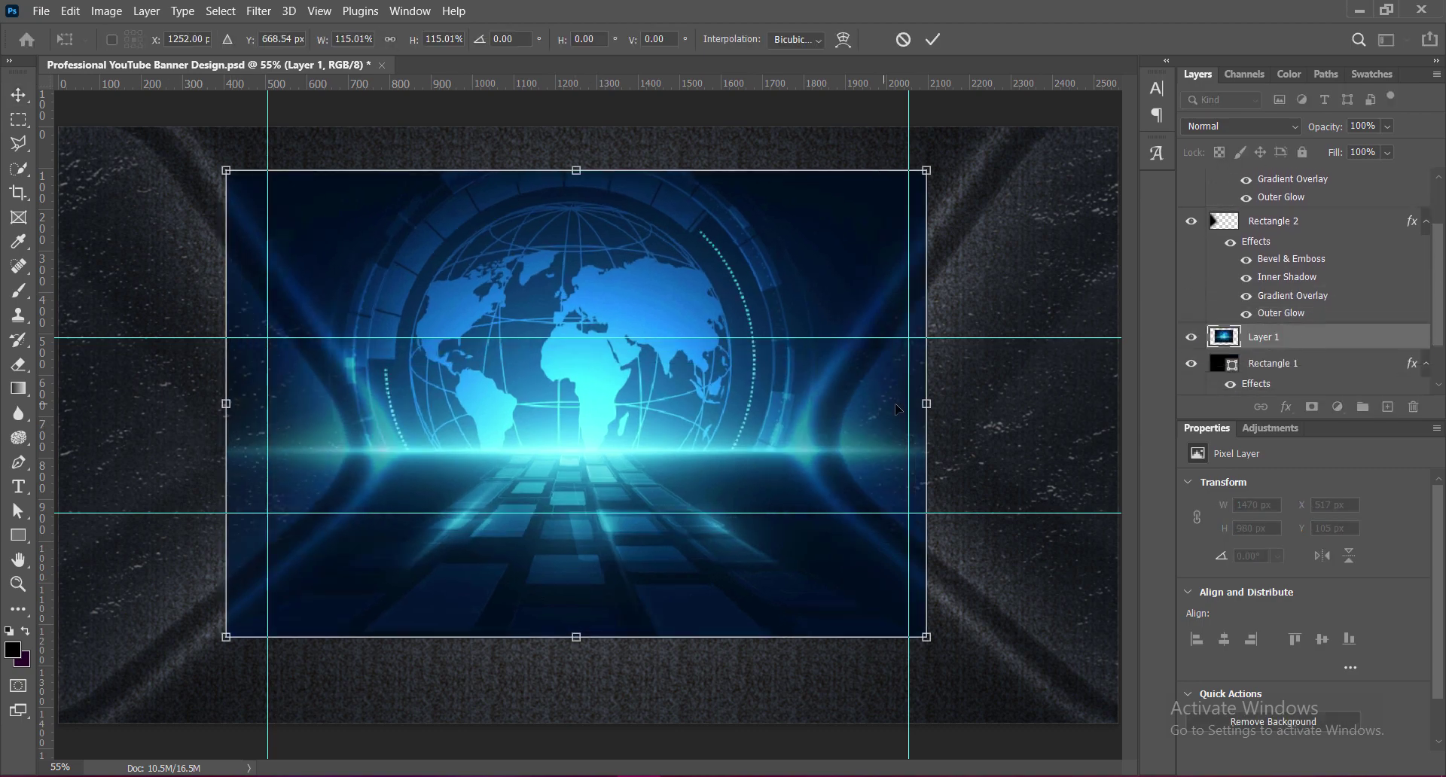
{"action": "left_click_drag", "start_coordinate": [929, 406], "coordinate": [1065, 405]}
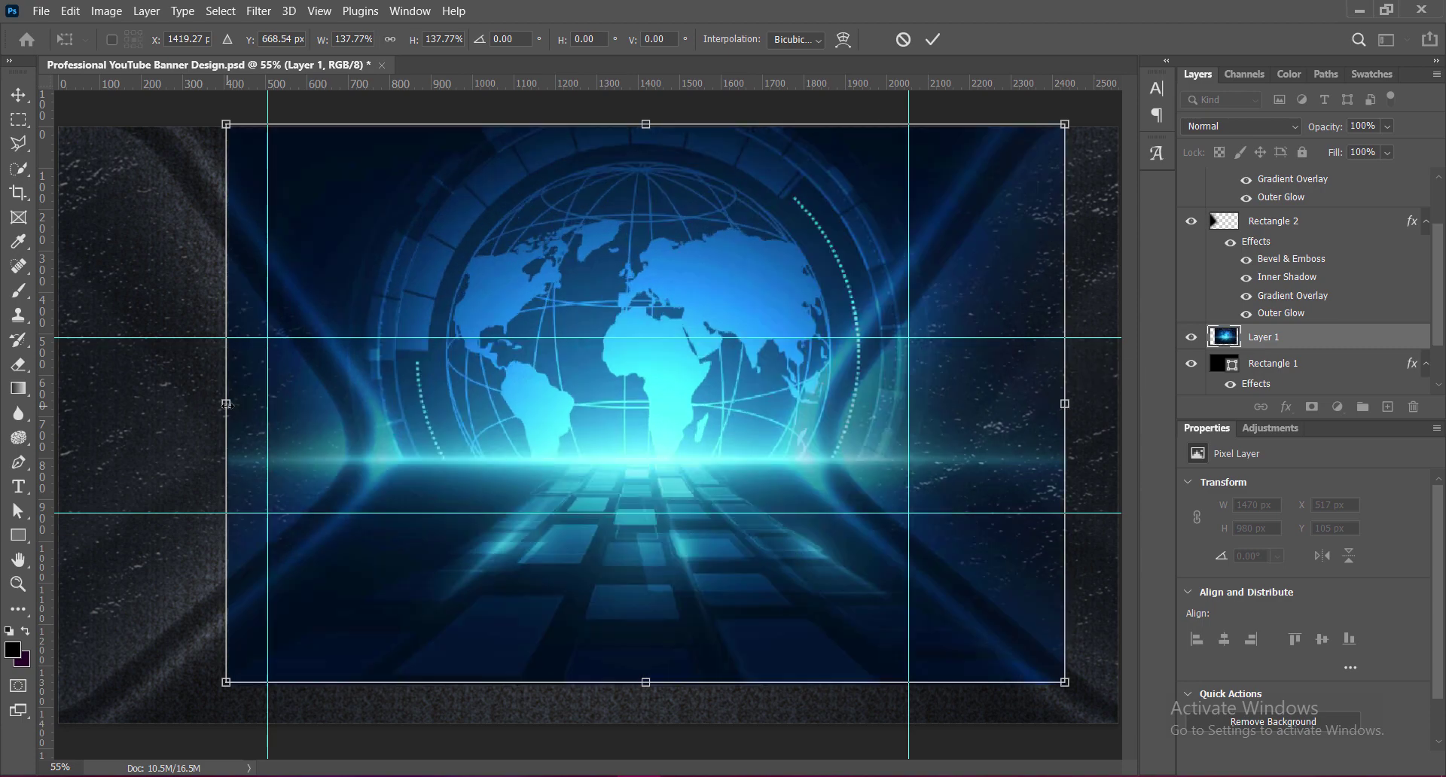
{"action": "left_click_drag", "start_coordinate": [226, 405], "coordinate": [156, 405]}
{"action": "mouse_move", "coordinate": [601, 230]}
{"action": "left_mouse_down"}
{"action": "mouse_move", "coordinate": [576, 275]}
{"action": "mouse_move", "coordinate": [576, 237]}
{"action": "left_mouse_up"}
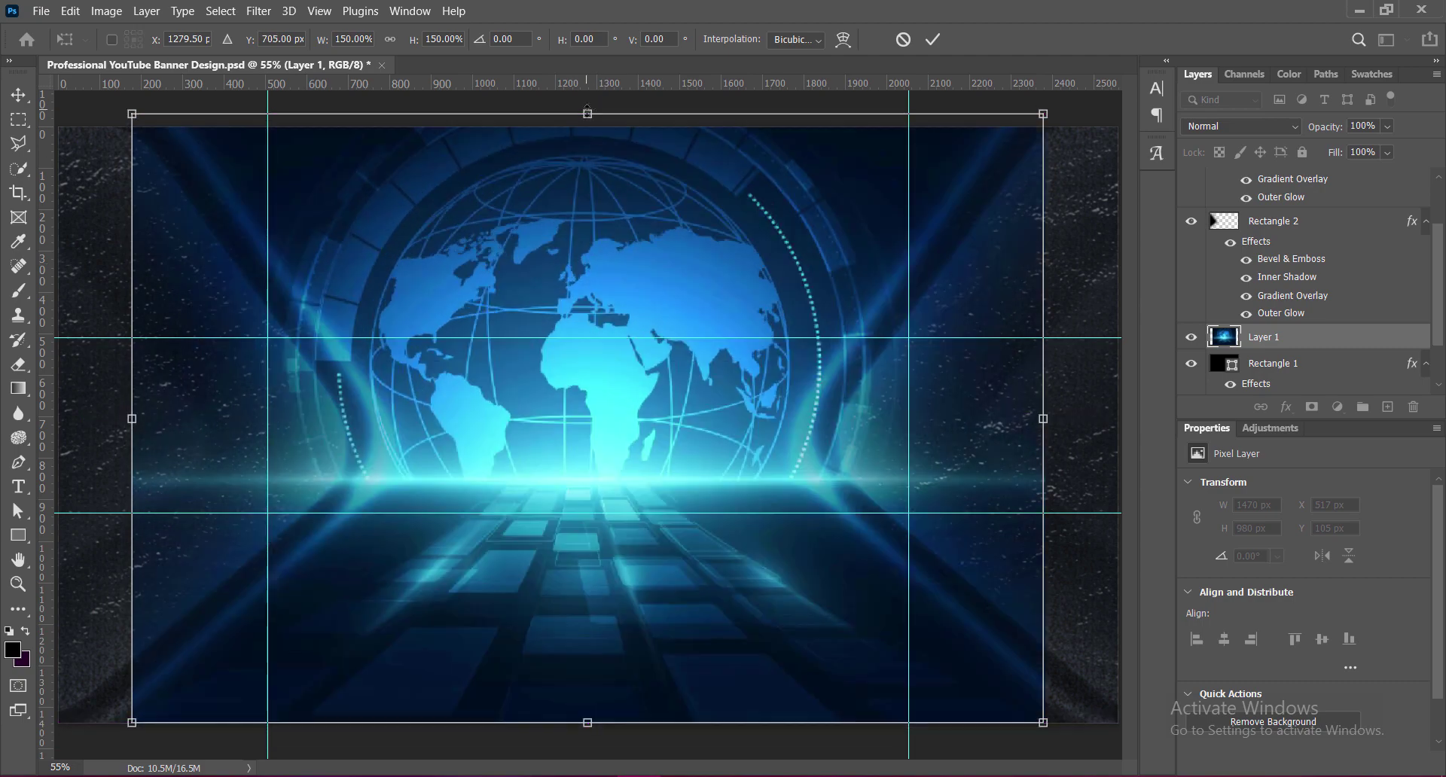
{"action": "left_click_drag", "start_coordinate": [588, 114], "coordinate": [588, 127]}
{"action": "left_click_drag", "start_coordinate": [625, 431], "coordinate": [620, 432]}
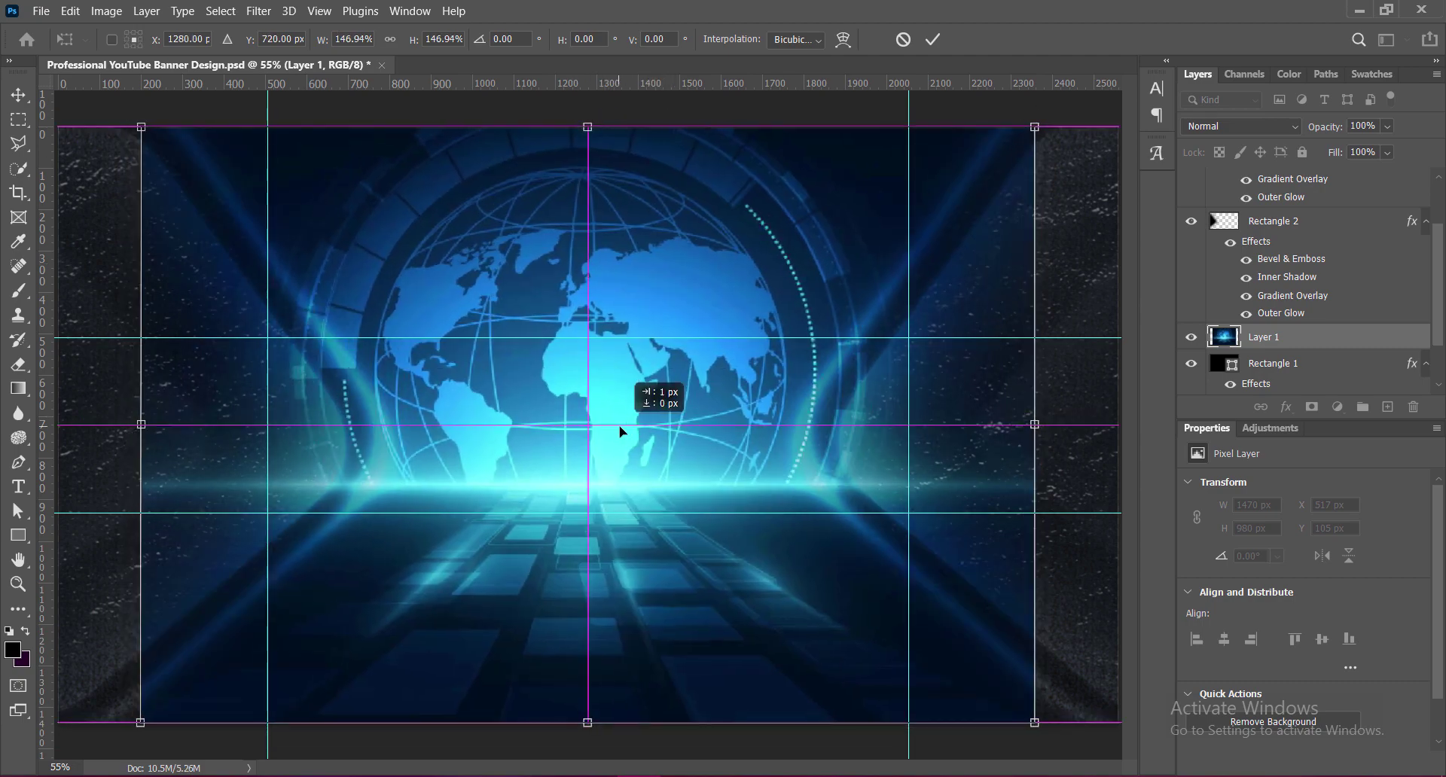
{"action": "key", "text": "Return"}
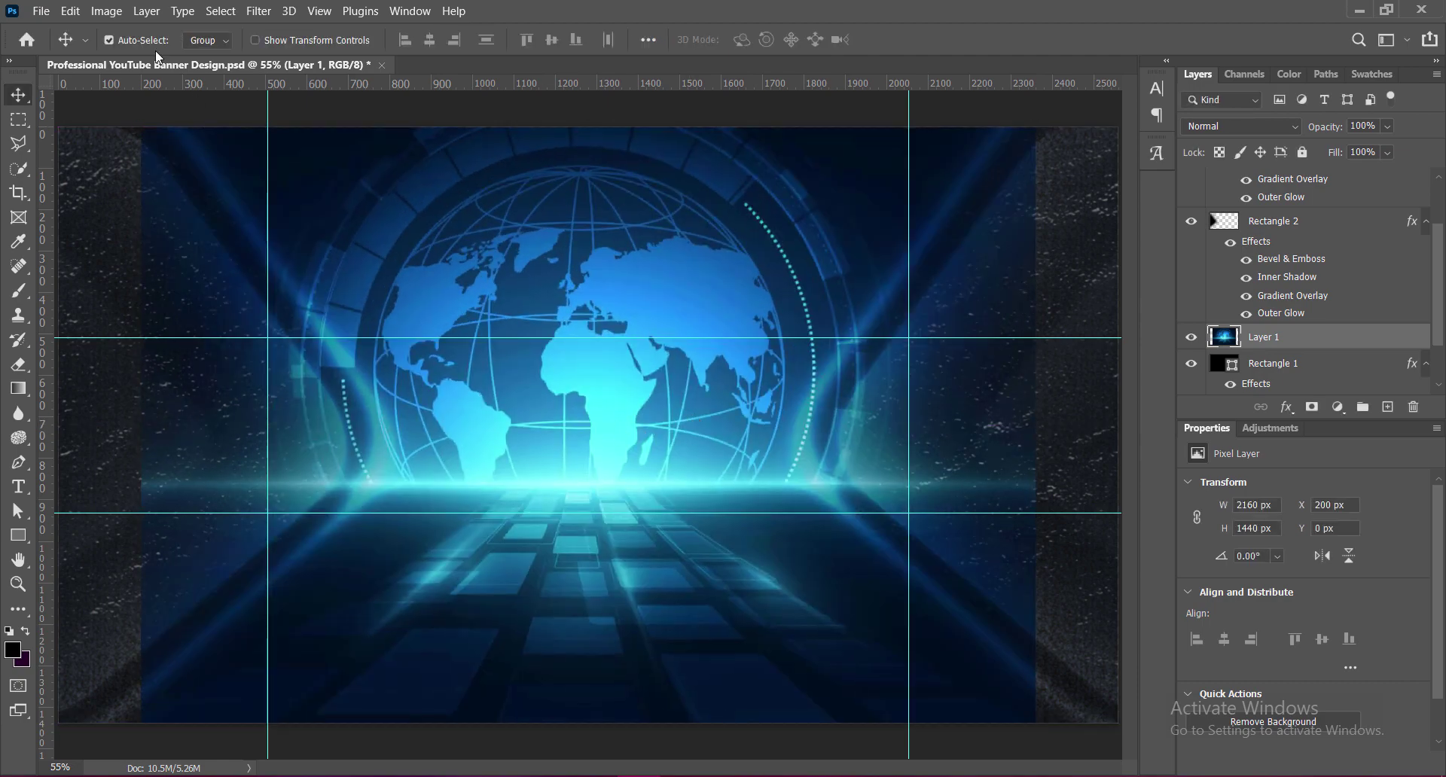
{"action": "left_click", "coordinate": [106, 11]}
Set the globe's contrast to 100 and apply a stronger Vibrance.
{"action": "left_click", "coordinate": [519, 52]}
{"action": "left_click_drag", "start_coordinate": [1143, 164], "coordinate": [1249, 166]}
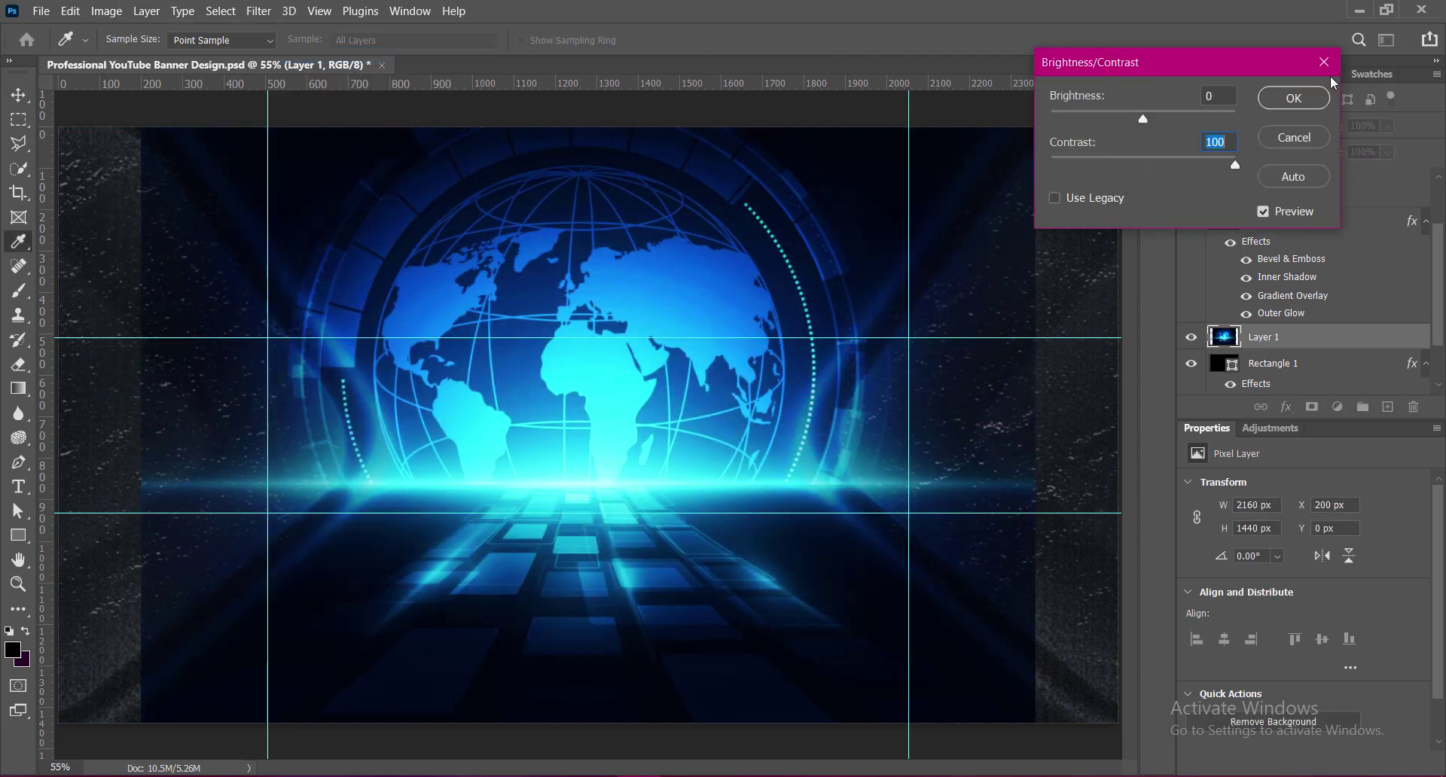
{"action": "left_click", "coordinate": [1293, 98]}
{"action": "left_click", "coordinate": [107, 10]}
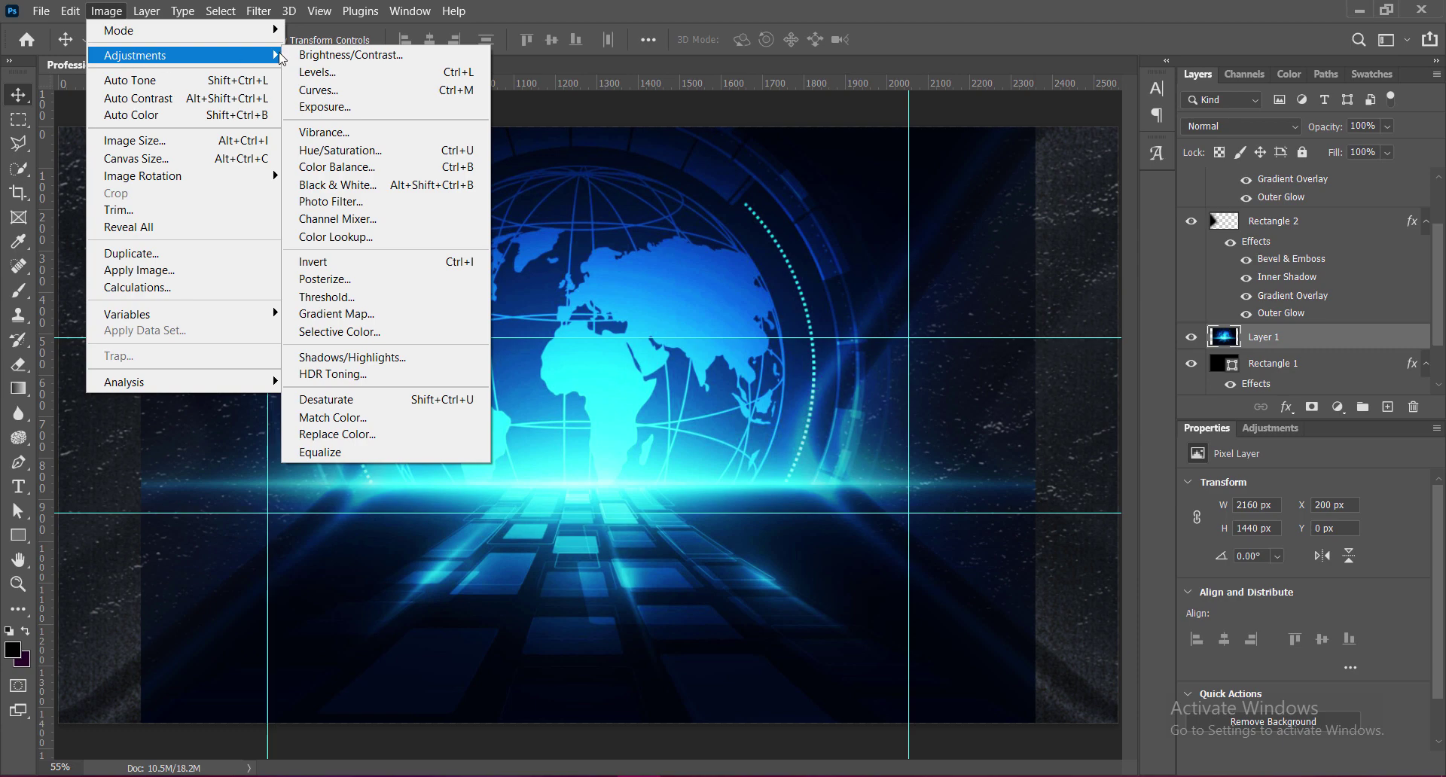
{"action": "left_click", "coordinate": [324, 131]}
{"action": "left_click", "coordinate": [1186, 128]}
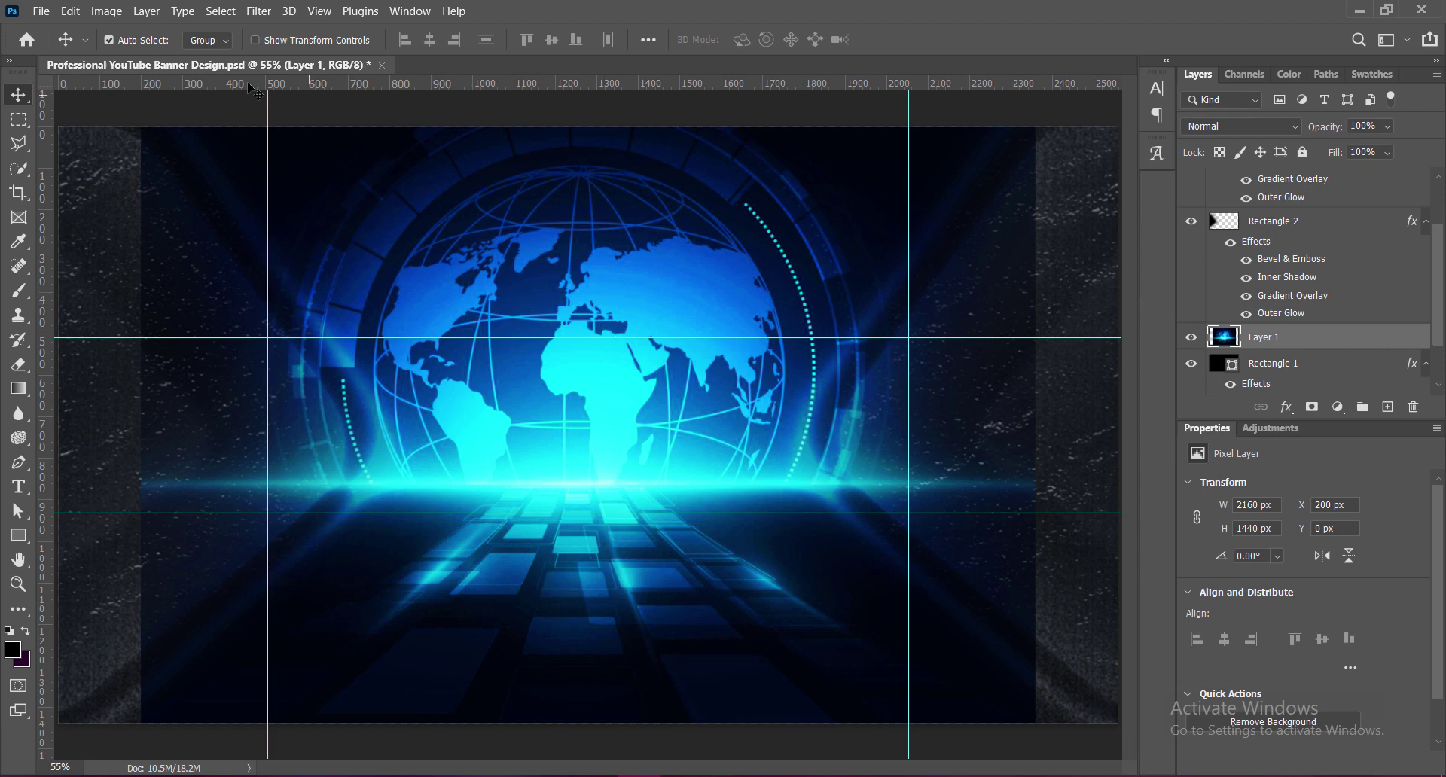
Preview the Sepia, Old Style and Red Boost Hue/Saturation presets on the globe.
{"action": "left_click", "coordinate": [107, 11]}
{"action": "left_click", "coordinate": [324, 149]}
{"action": "left_click", "coordinate": [1157, 151]}
{"action": "left_click", "coordinate": [1089, 294]}
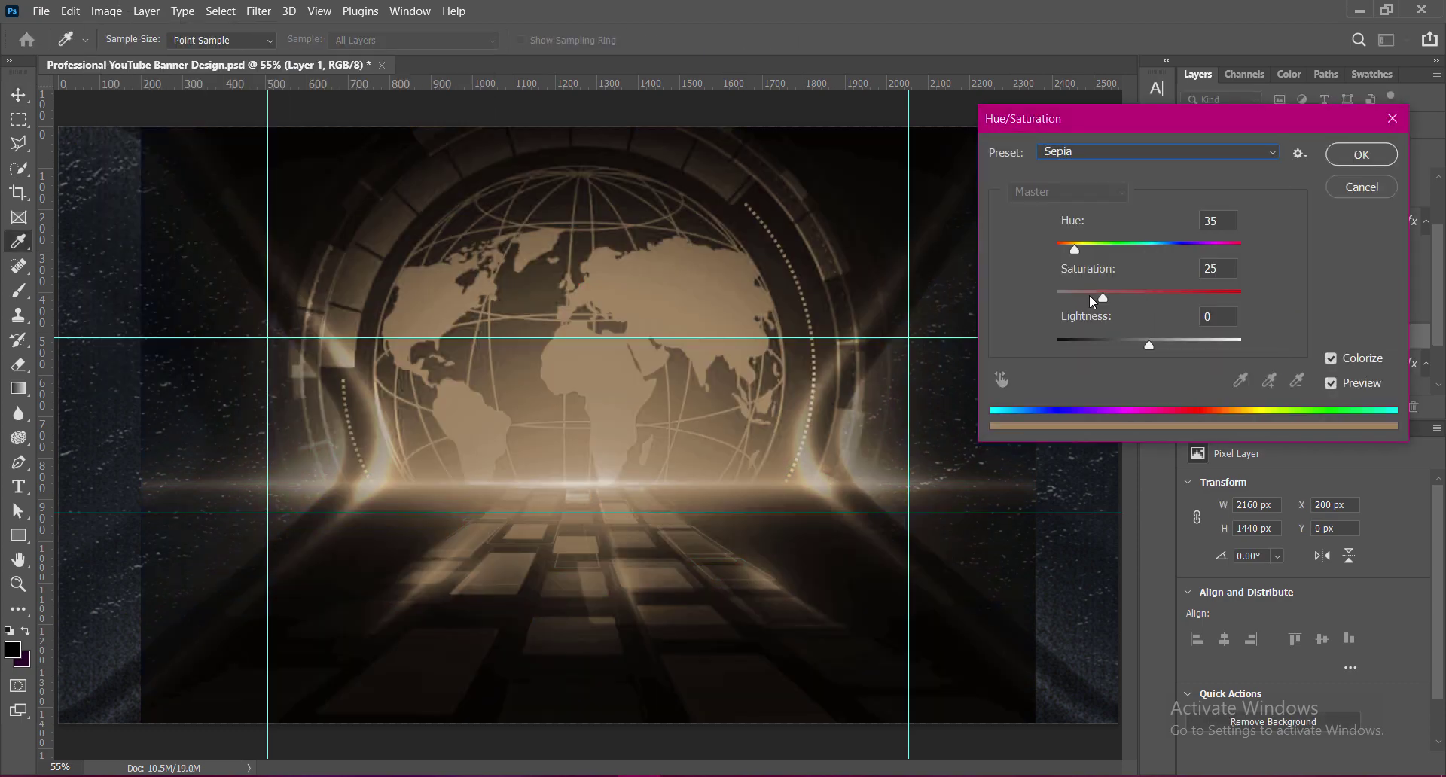
{"action": "left_click", "coordinate": [1119, 151]}
{"action": "left_click", "coordinate": [1091, 255]}
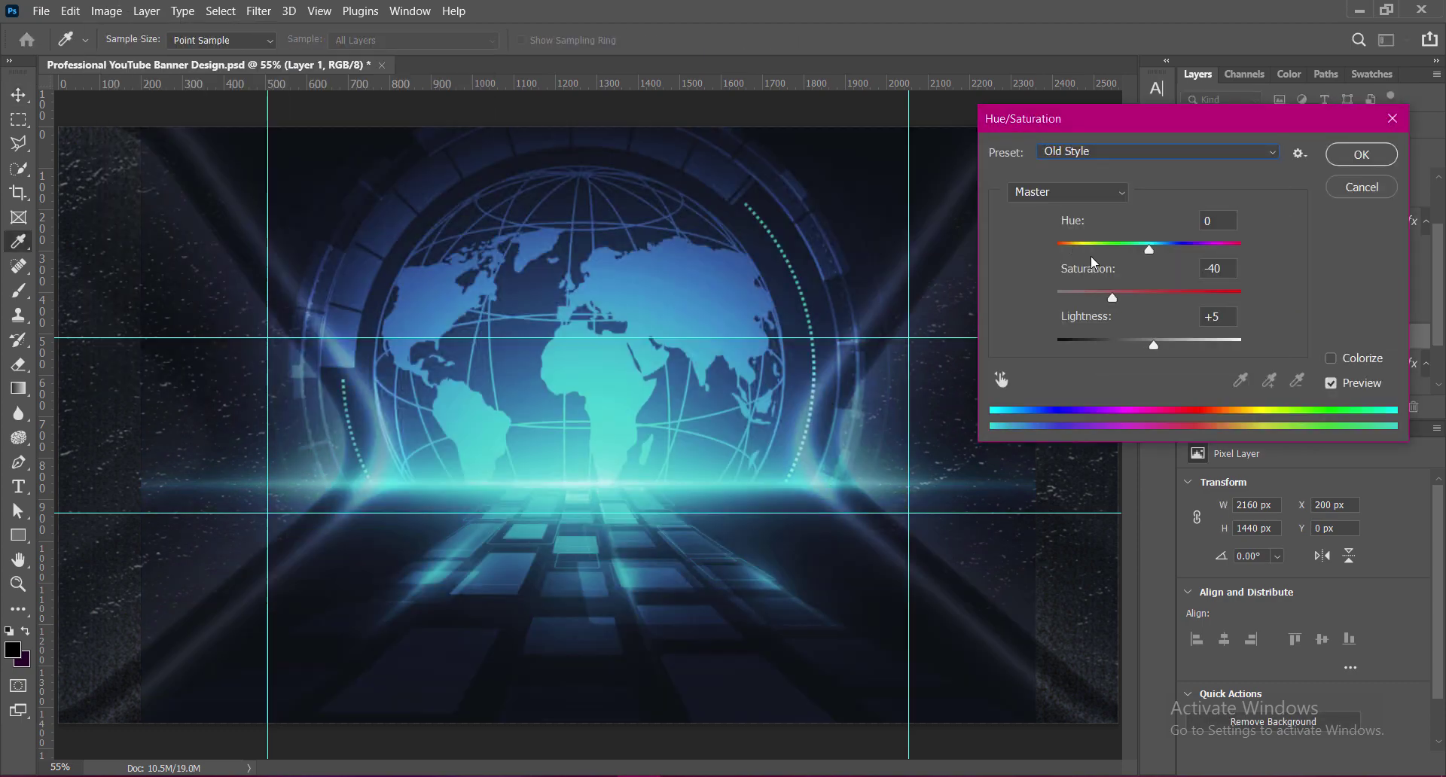
{"action": "left_click", "coordinate": [1109, 154]}
{"action": "left_click", "coordinate": [1087, 274]}
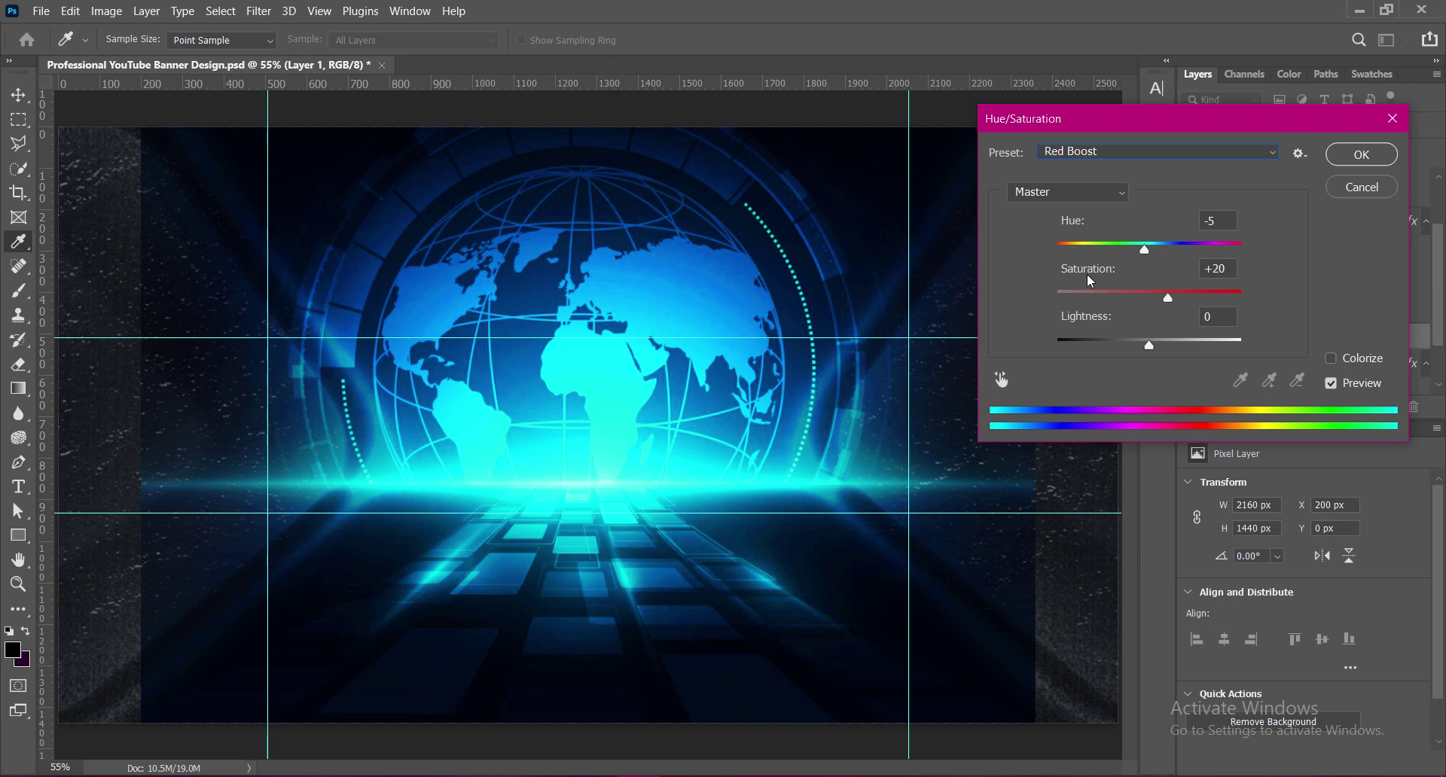
Settle on the Sepia Hue/Saturation preset and apply the sepia tint to the globe.
{"action": "left_click", "coordinate": [1361, 154]}
{"action": "left_click", "coordinate": [106, 11]}
{"action": "left_click", "coordinate": [337, 149]}
{"action": "left_click", "coordinate": [1158, 151]}
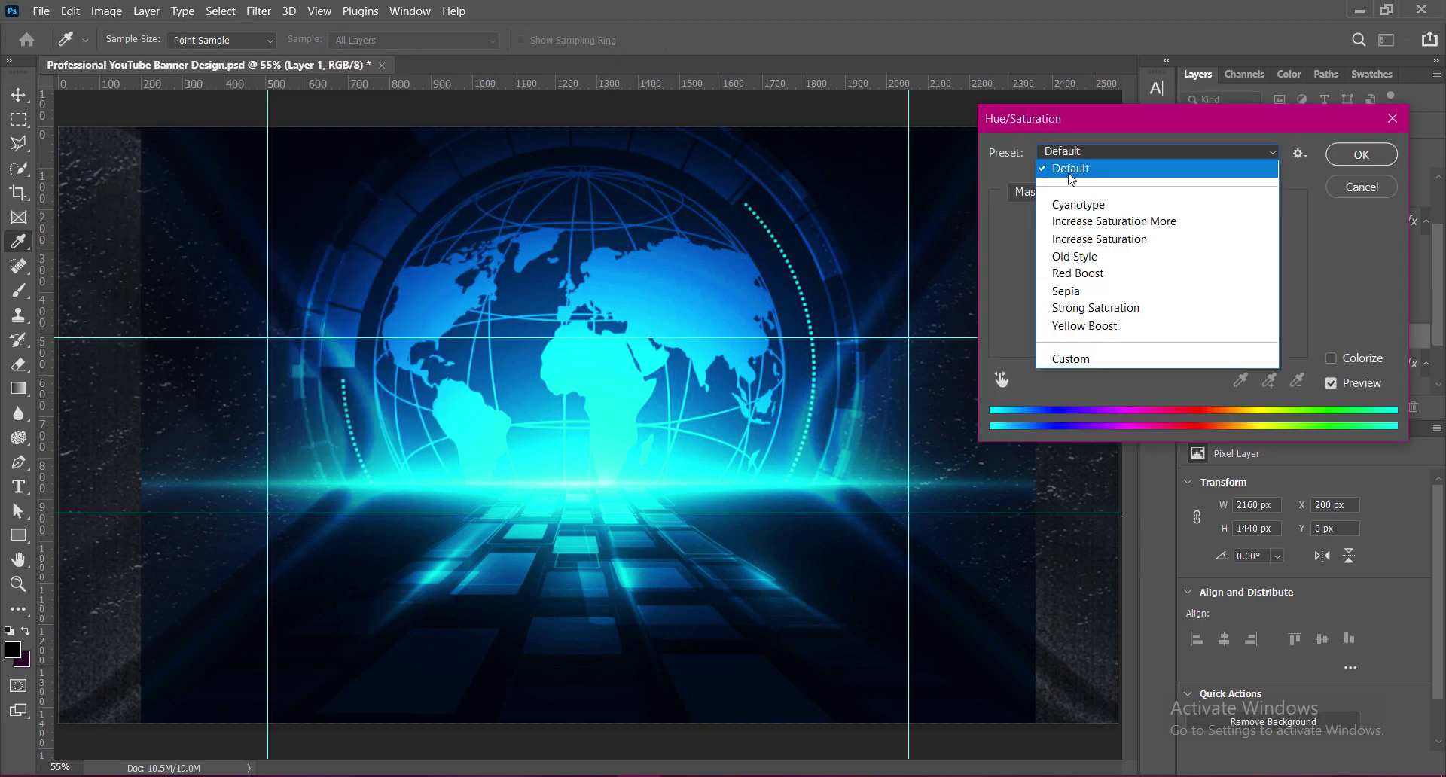
{"action": "left_click", "coordinate": [1080, 298]}
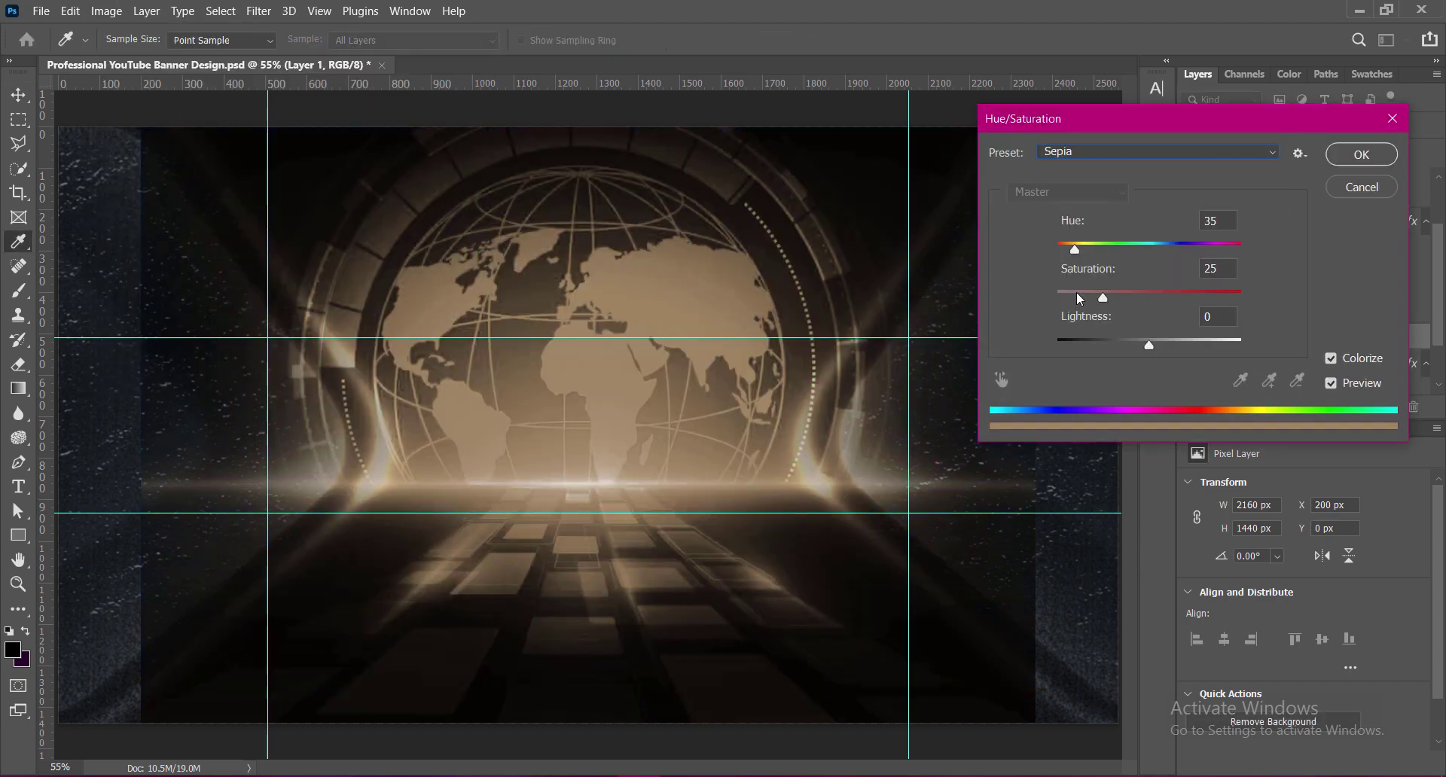
{"action": "left_click", "coordinate": [1362, 154]}
{"action": "left_click", "coordinate": [1239, 126]}
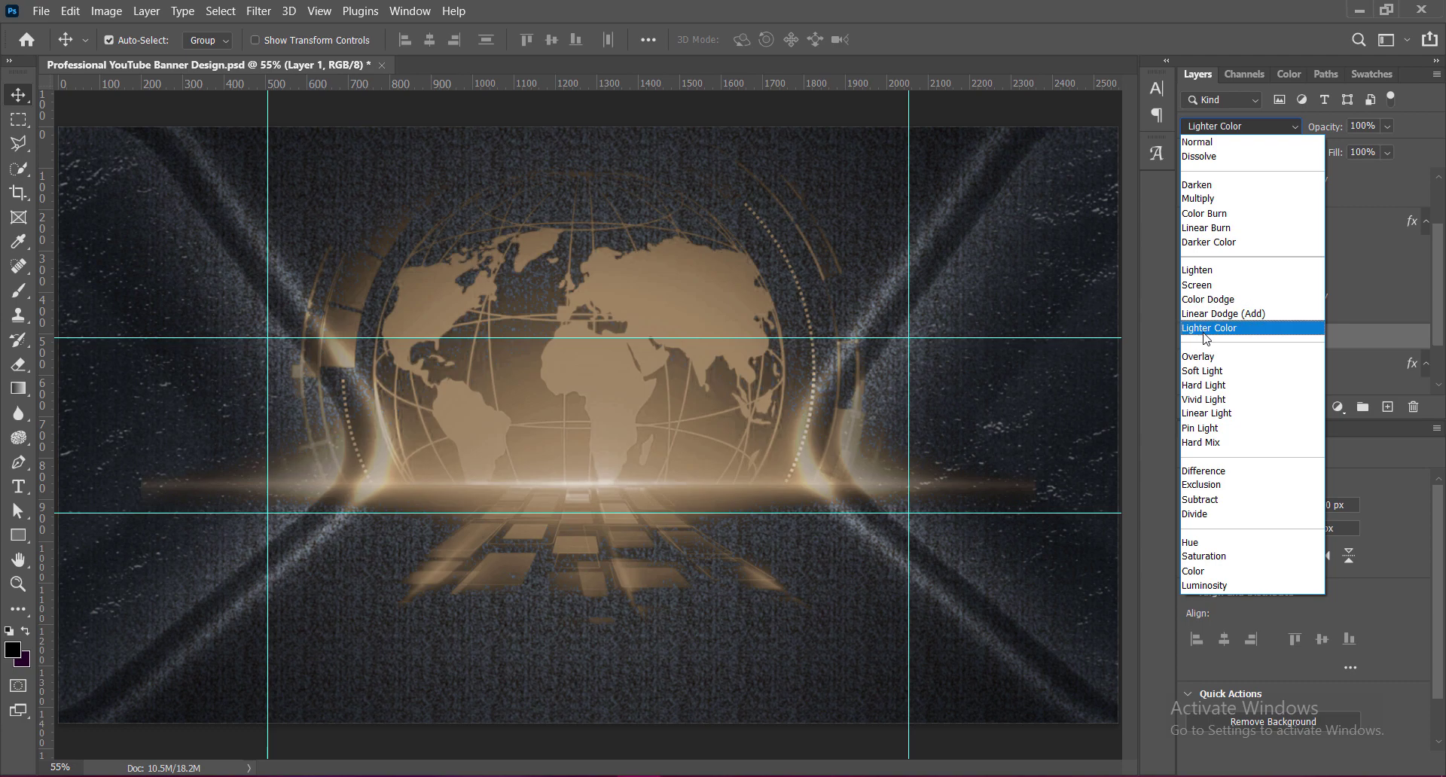
Blend the globe in Lighter Color mode and nudge it down about 20 px.
{"action": "left_click", "coordinate": [1208, 328]}
{"action": "key", "text": "ctrl+t"}
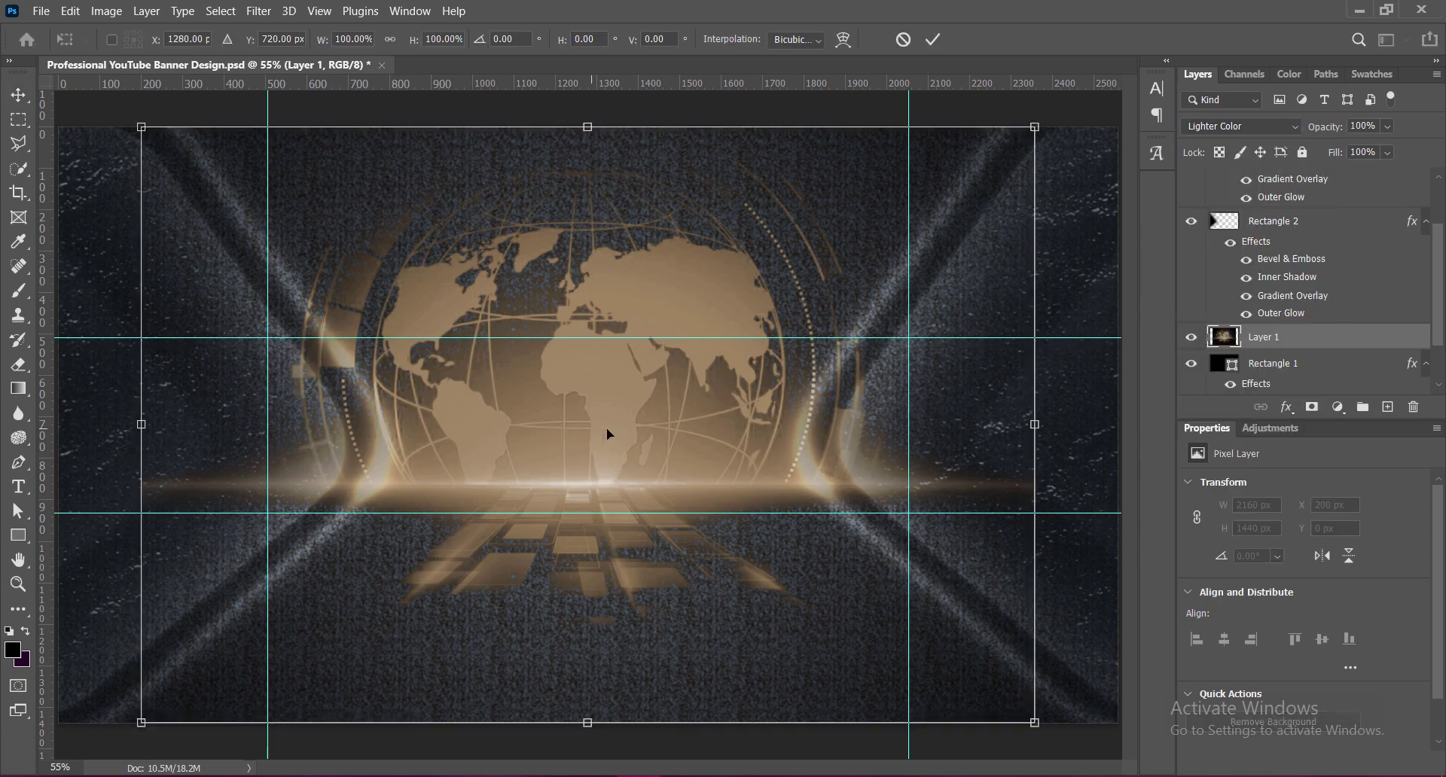
{"action": "left_click_drag", "start_coordinate": [650, 288], "coordinate": [647, 294]}
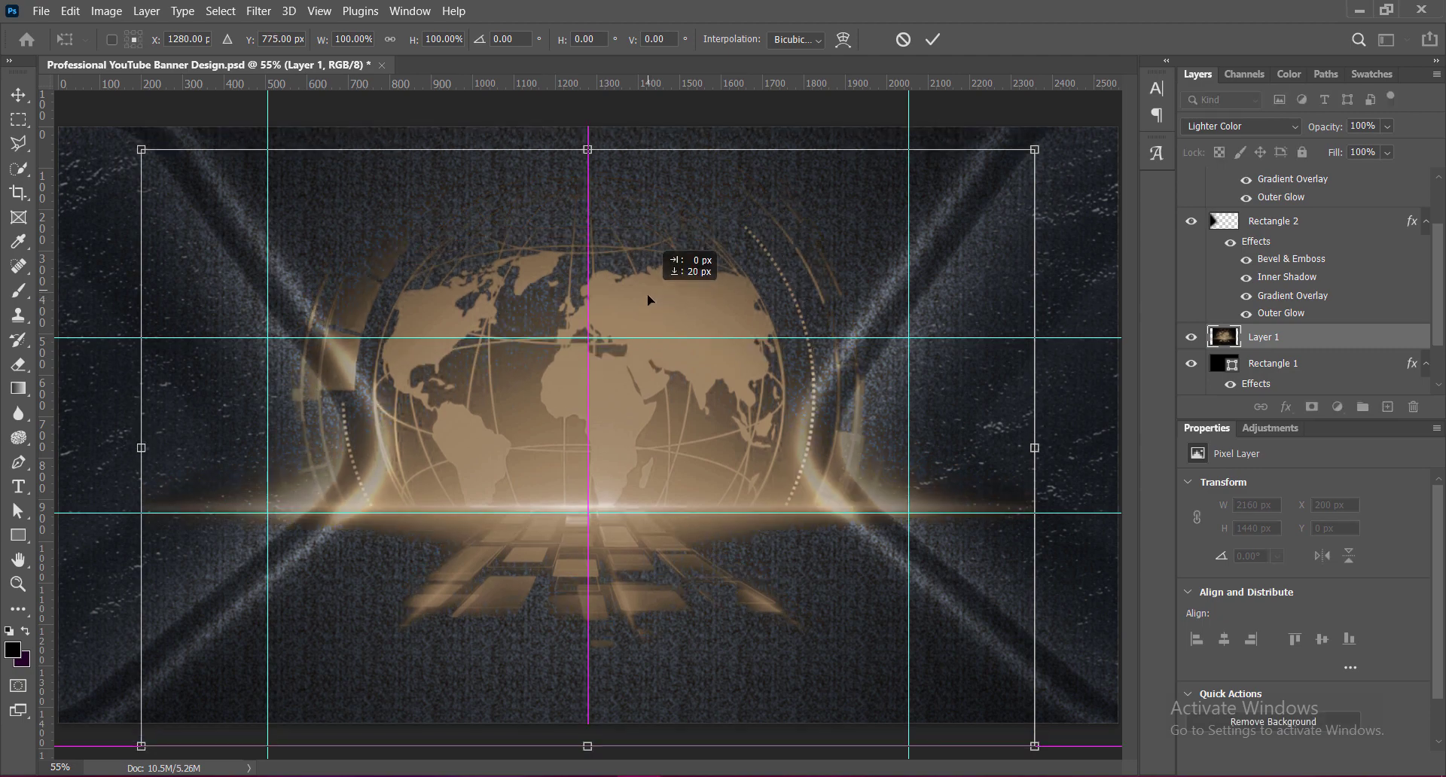
{"action": "key", "text": "Return"}
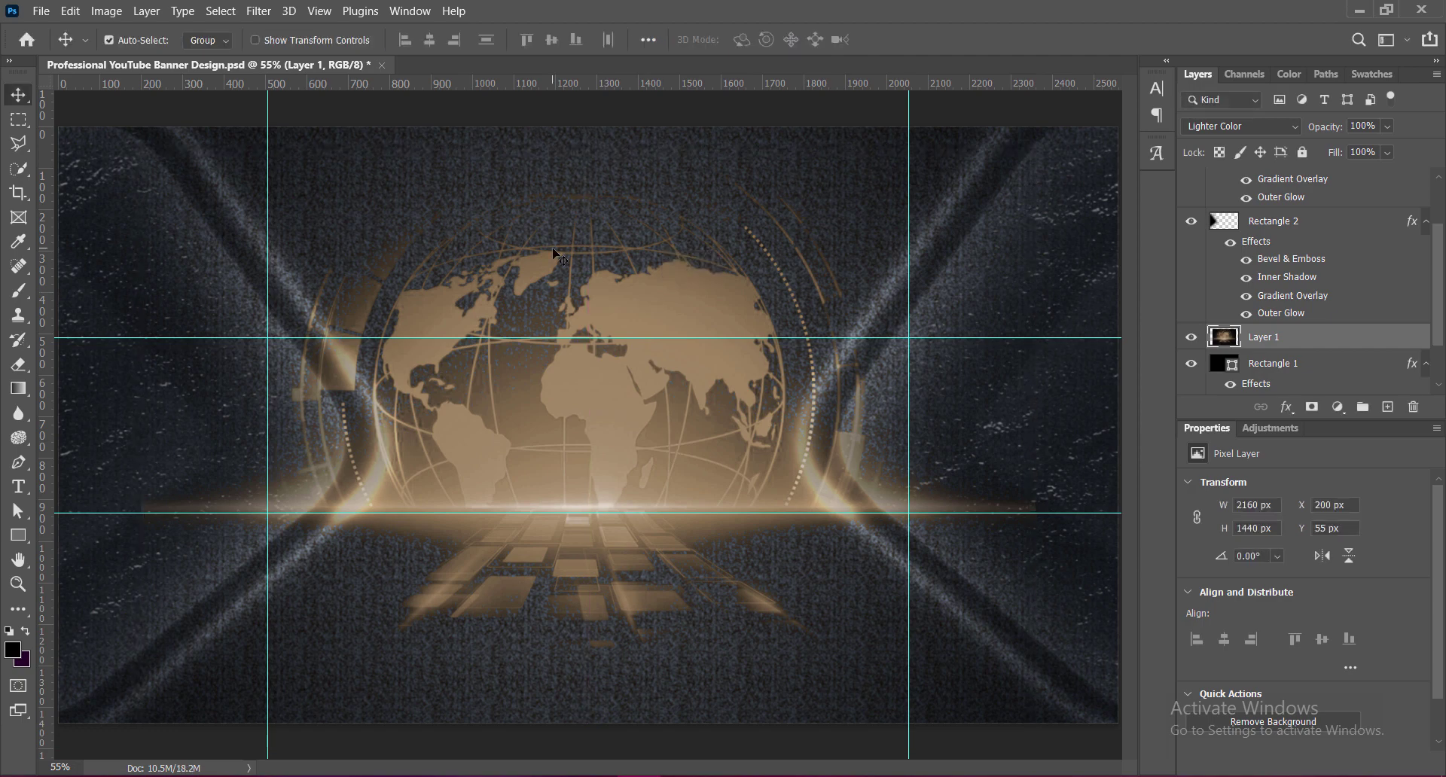
{"action": "left_click", "coordinate": [115, 12]}
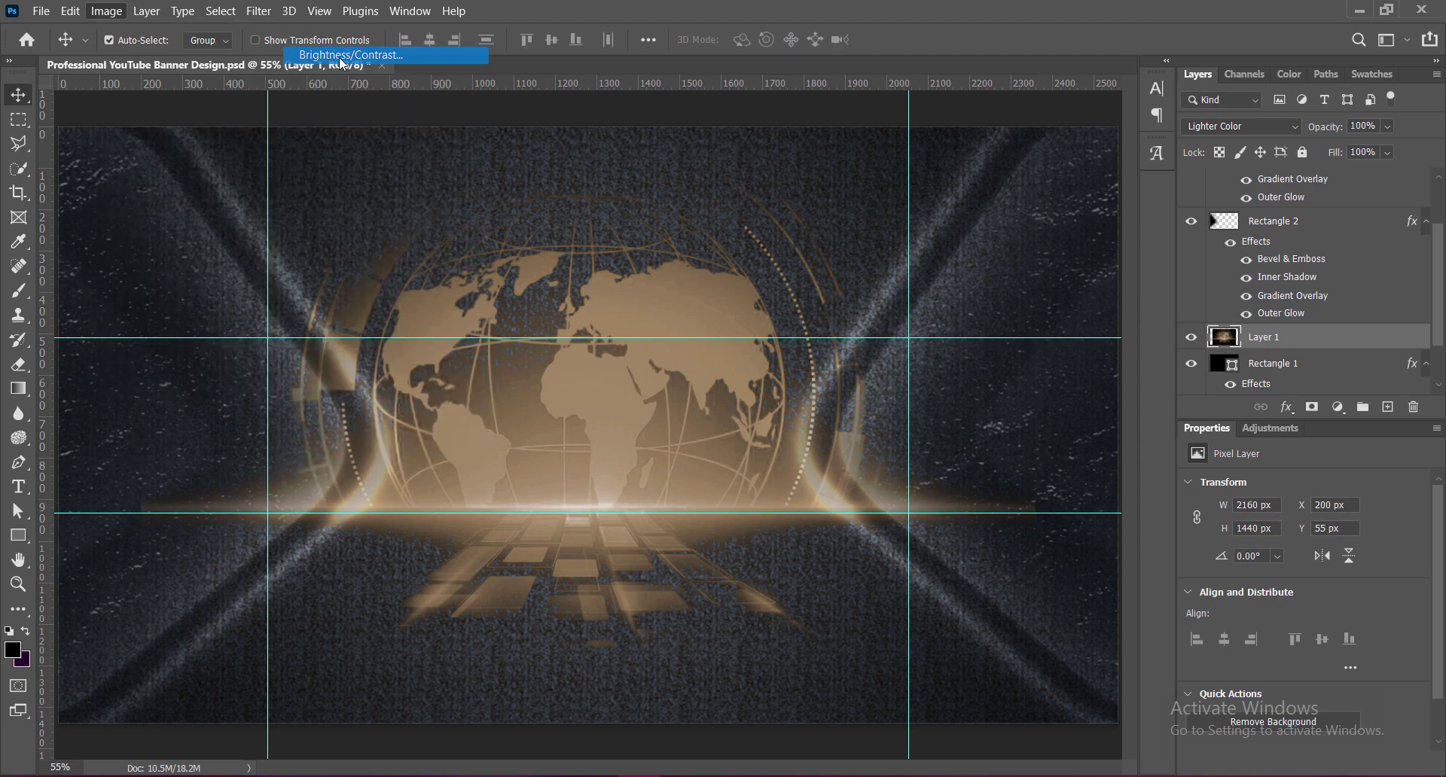
{"action": "left_click", "coordinate": [353, 49]}
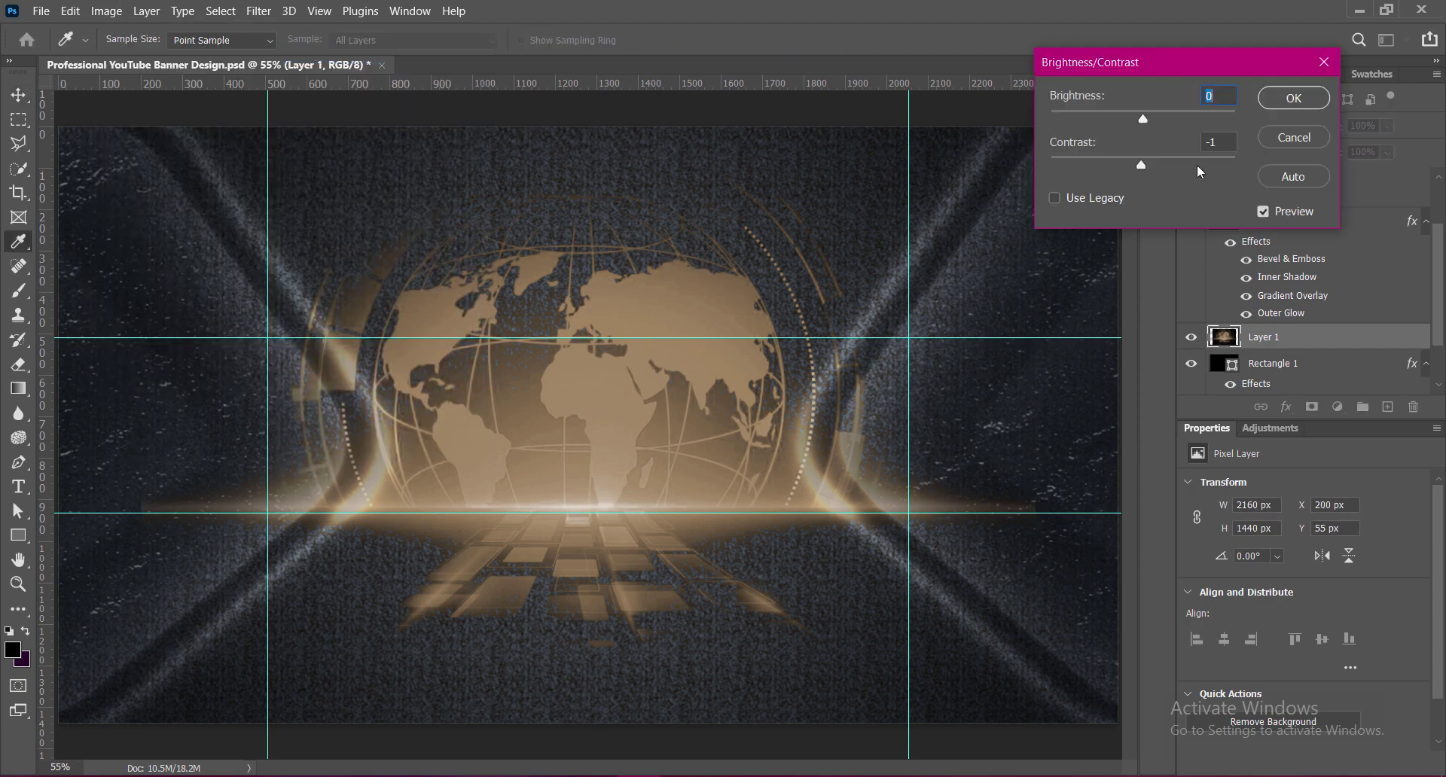
Discard the contrast change, give the globe Vibrance +100 and a darkening curve, then save.
{"action": "left_click", "coordinate": [1294, 137]}
{"action": "left_click", "coordinate": [106, 10]}
{"action": "left_click", "coordinate": [512, 157]}
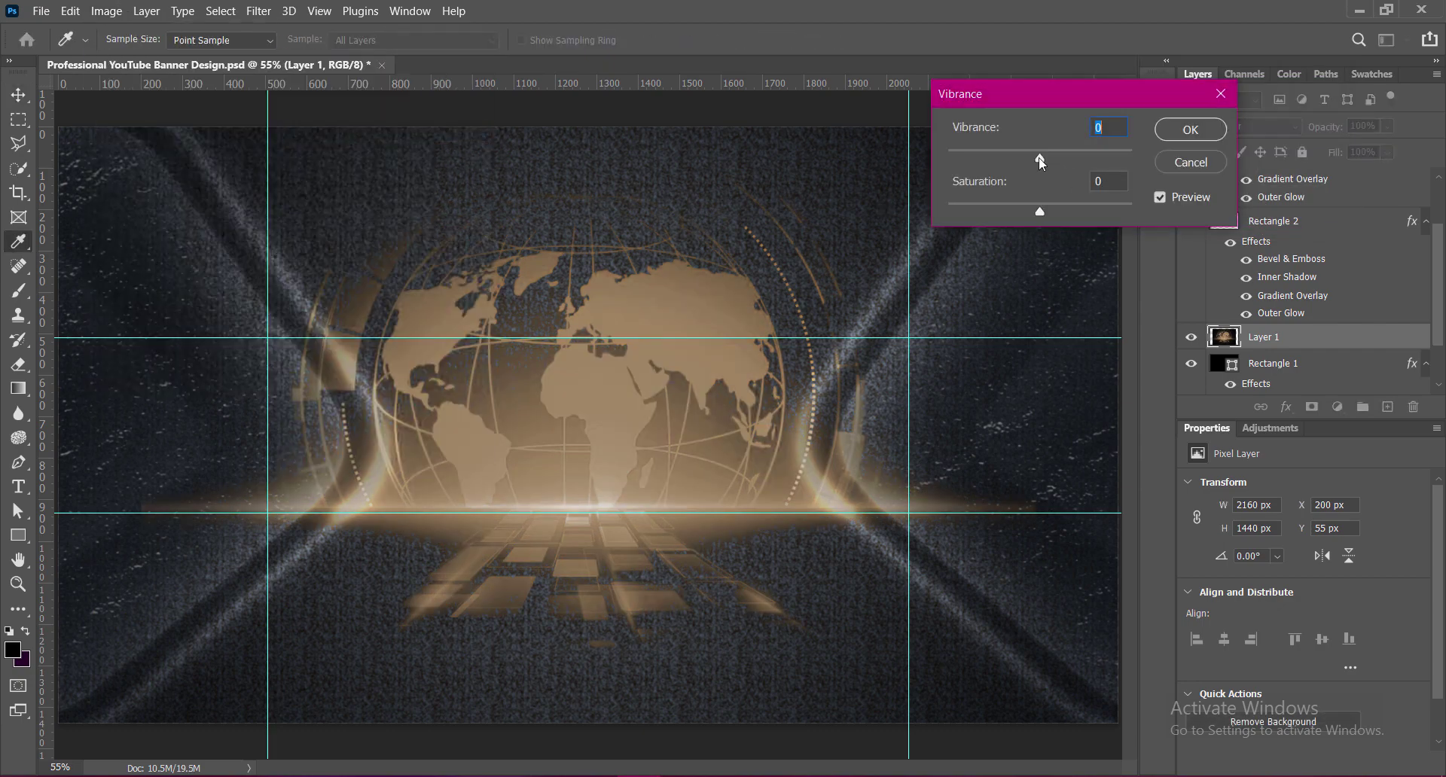
{"action": "left_click", "coordinate": [1205, 128]}
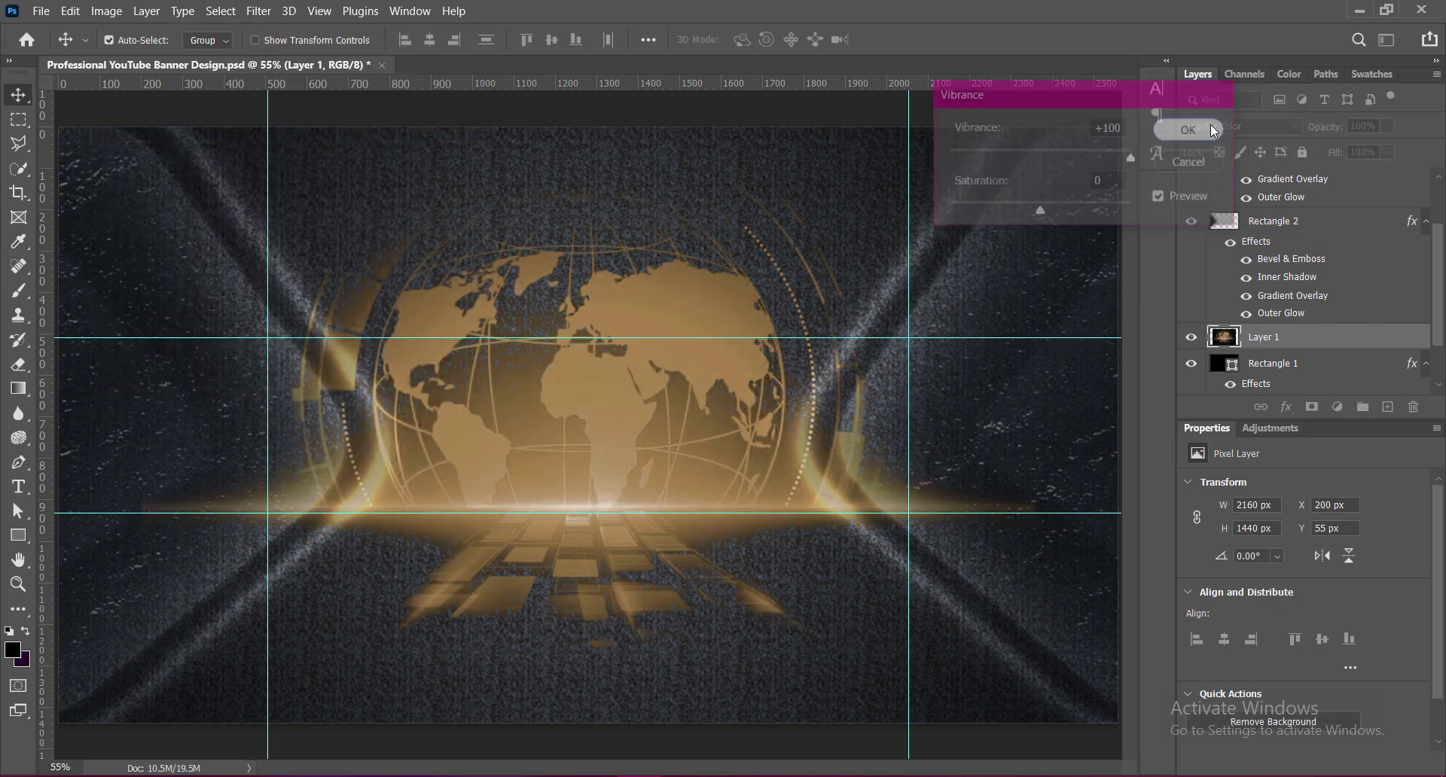
{"action": "left_click", "coordinate": [107, 11]}
{"action": "left_click", "coordinate": [319, 90]}
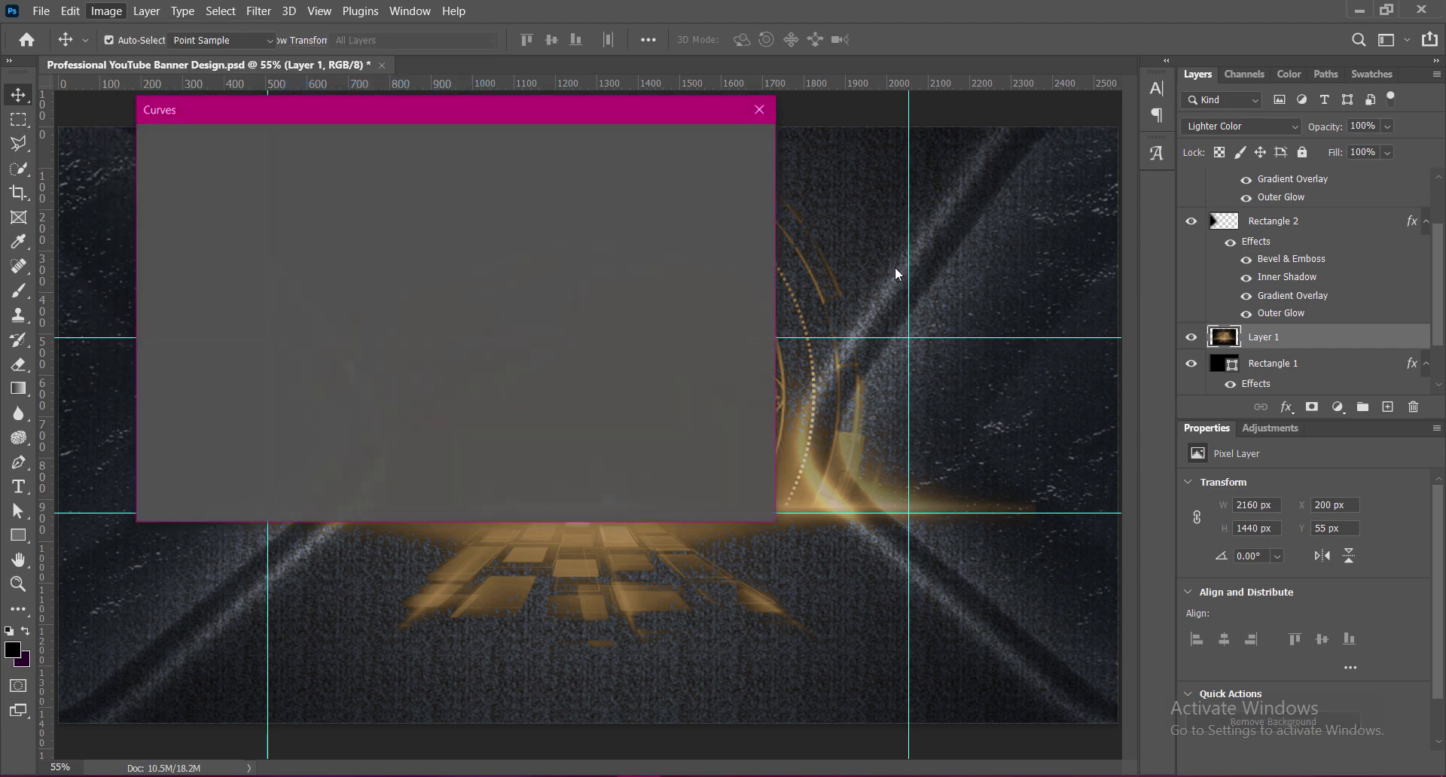
{"action": "left_click_drag", "start_coordinate": [1061, 278], "coordinate": [1054, 324]}
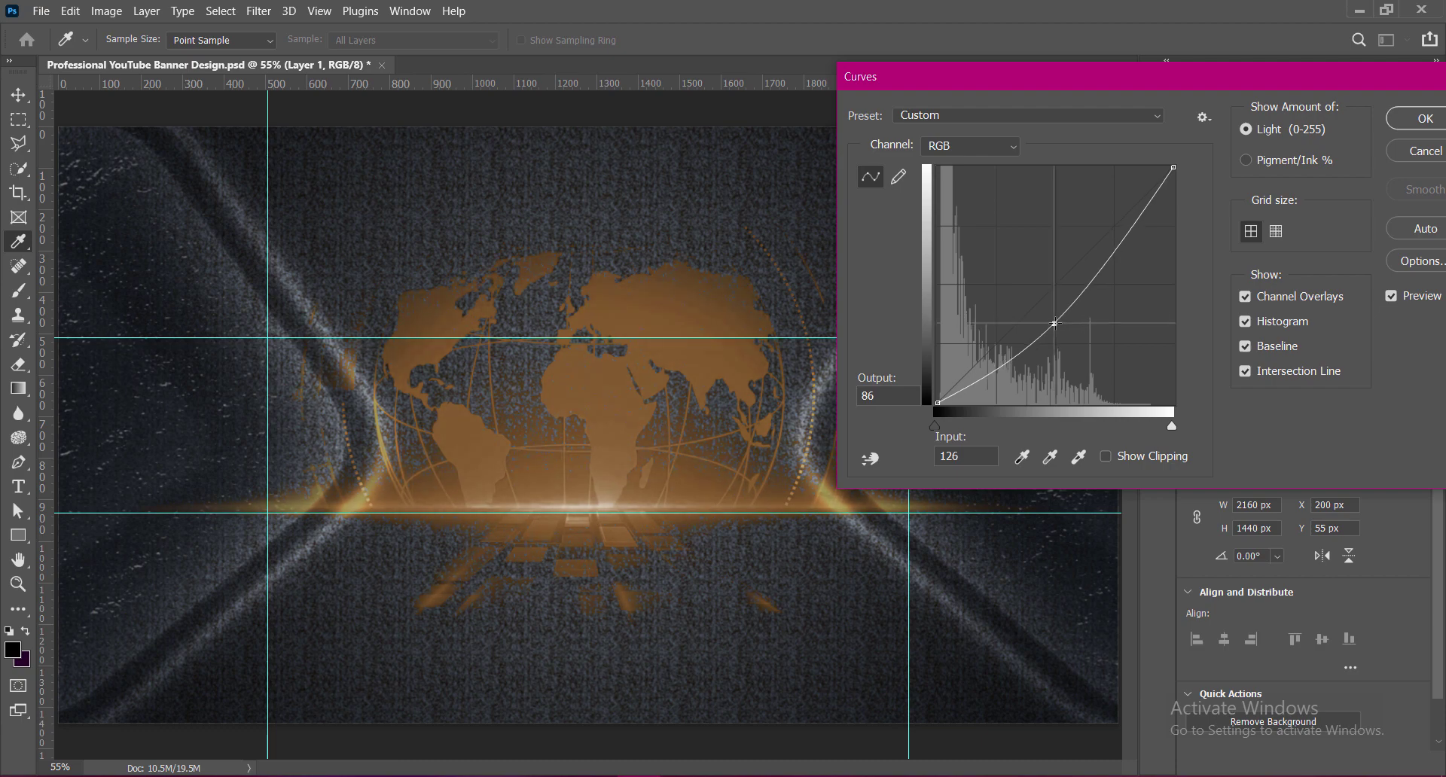
{"action": "left_click", "coordinate": [1411, 119]}
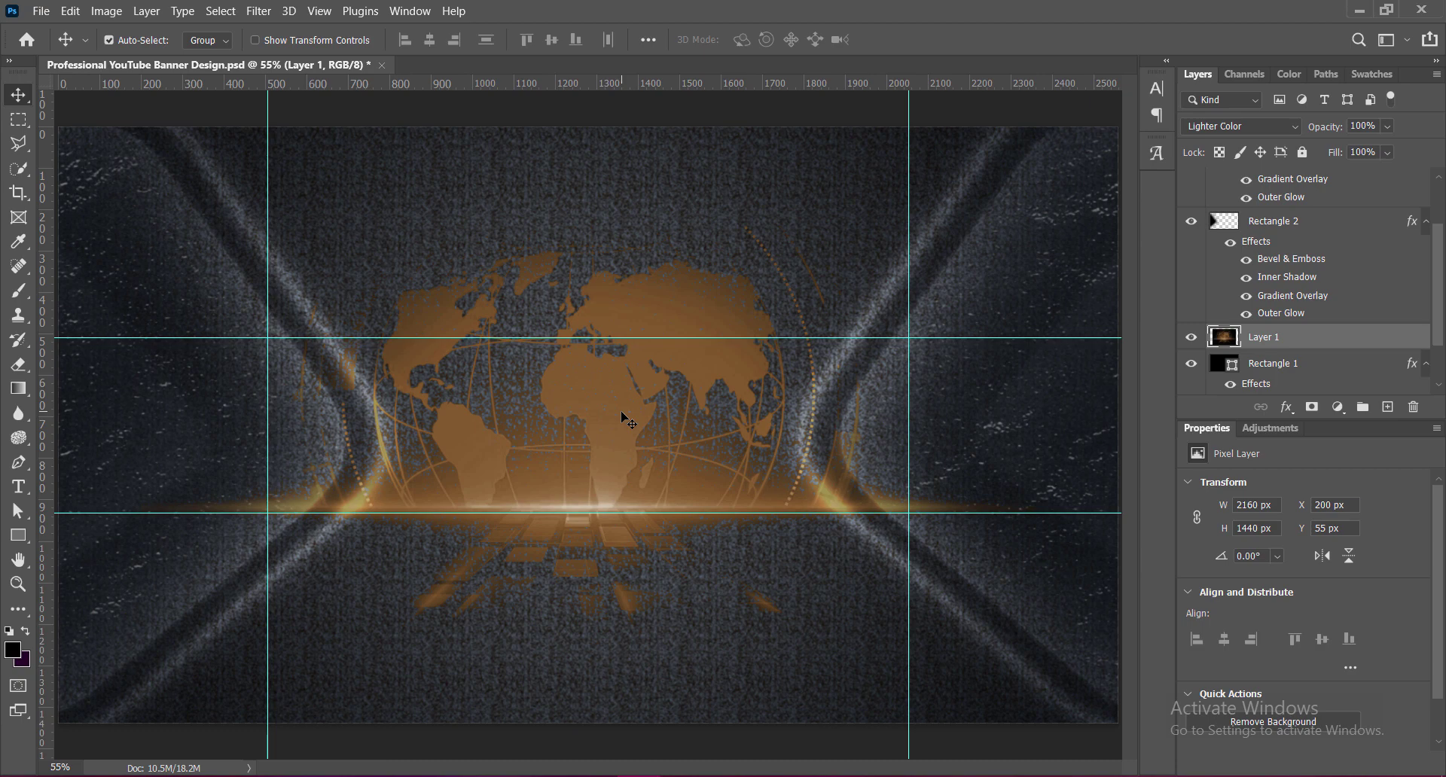
{"action": "key", "text": "ctrl+s"}
Bring the diamond-grid texture in below the globe layer and slightly resize the globe.
{"action": "left_click_drag", "start_coordinate": [587, 286], "coordinate": [587, 480]}
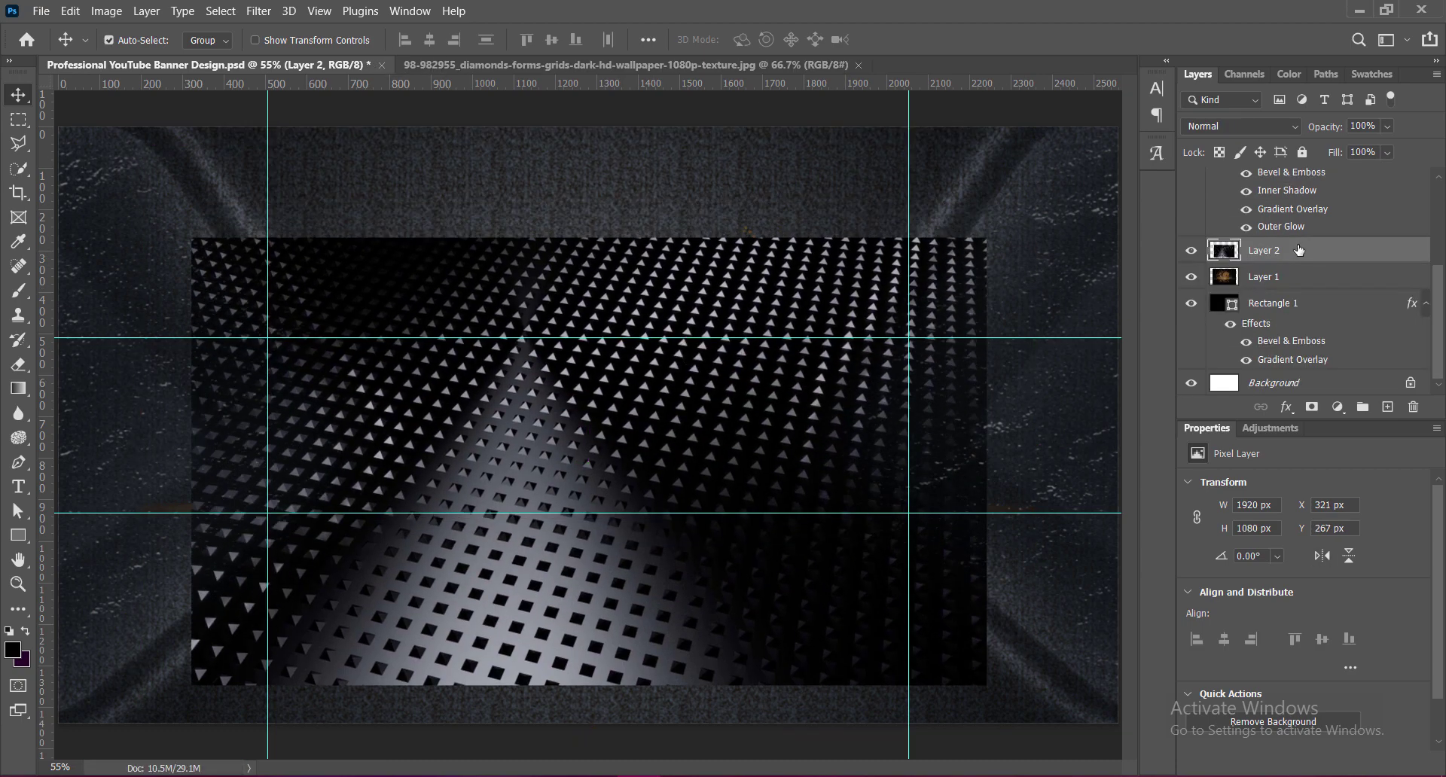
{"action": "left_click_drag", "start_coordinate": [1290, 252], "coordinate": [1294, 285]}
{"action": "left_click", "coordinate": [1273, 250]}
{"action": "key", "text": "ctrl+t"}
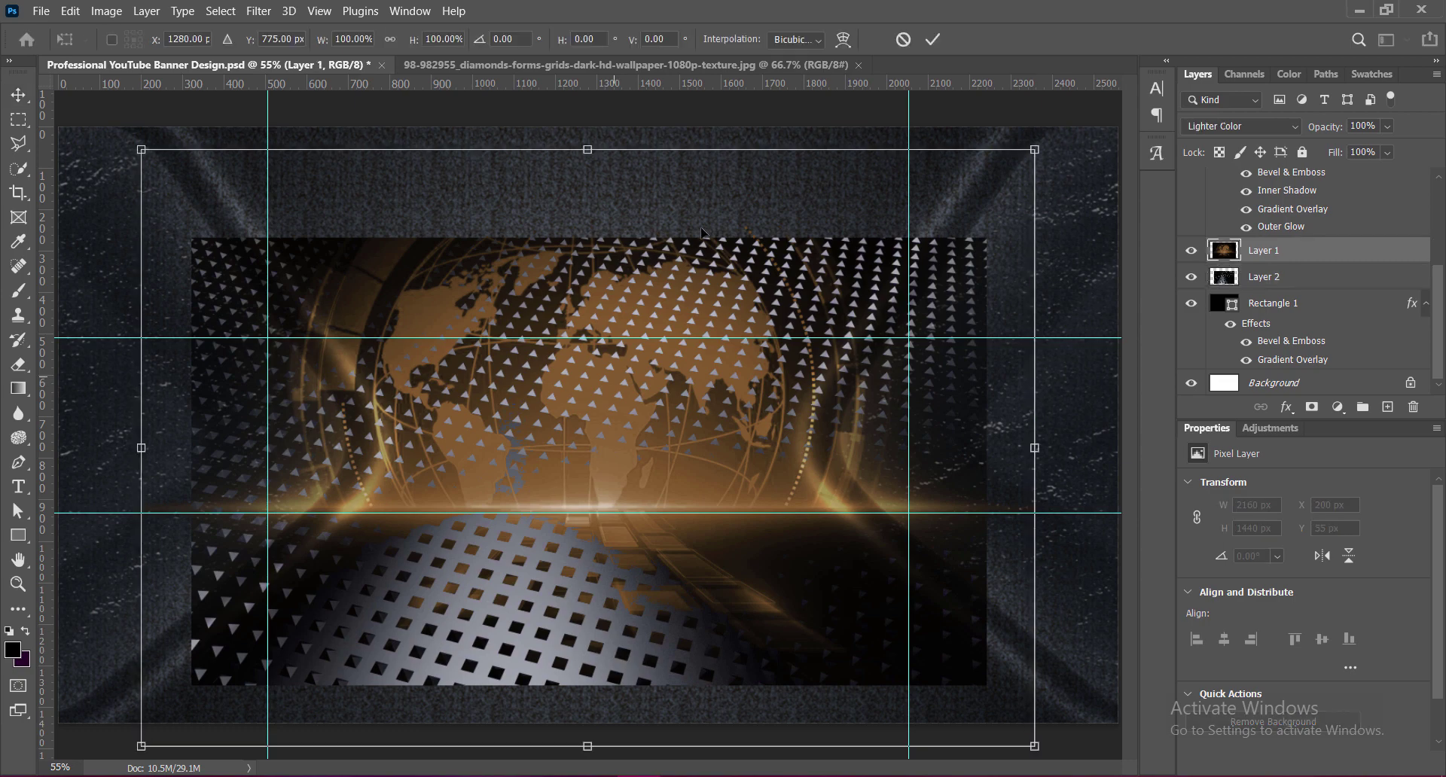
{"action": "left_click_drag", "start_coordinate": [588, 145], "coordinate": [586, 83]}
{"action": "key", "text": "Return"}
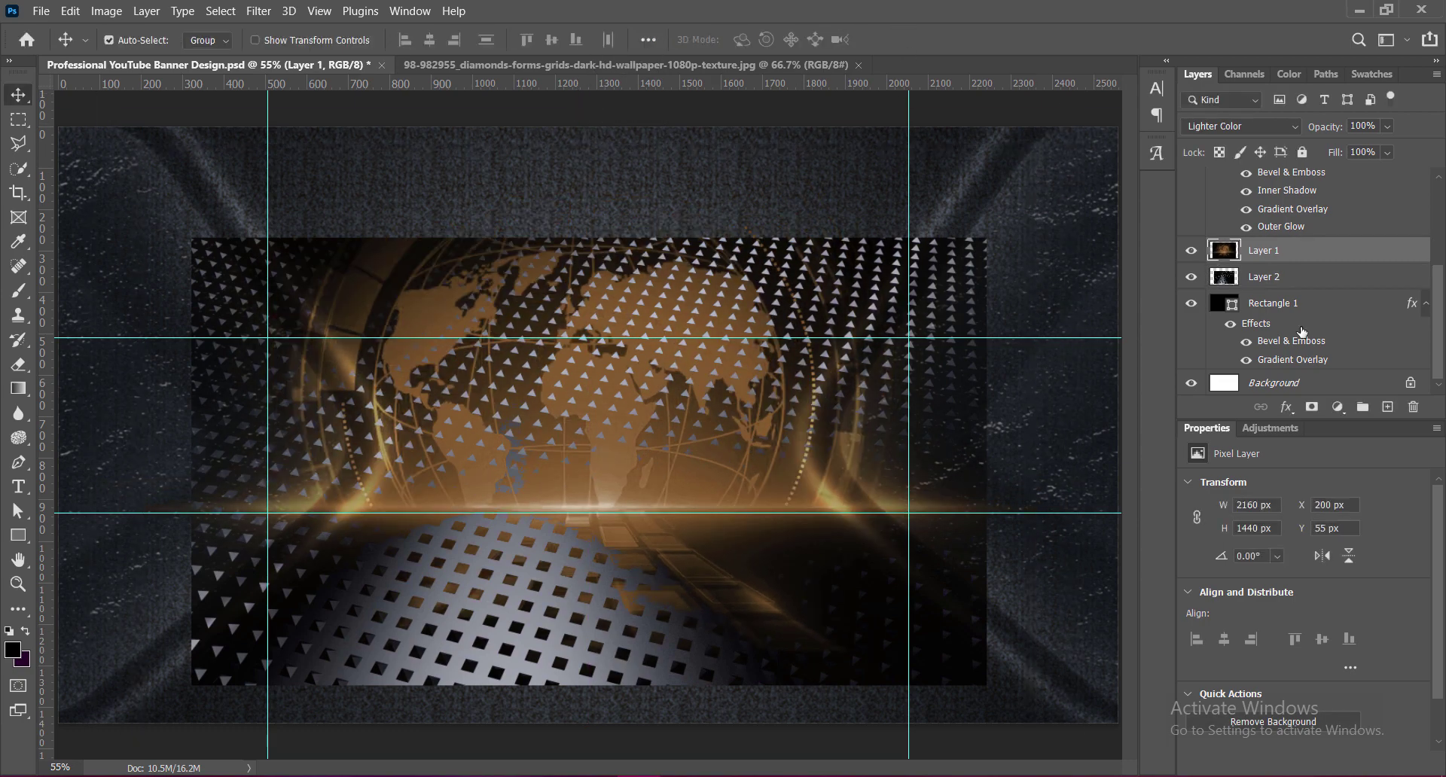
Enlarge the diamond-grid texture to about 134% and shift it up to cover the canvas.
{"action": "left_click", "coordinate": [1289, 279]}
{"action": "key", "text": "ctrl+t"}
{"action": "left_click_drag", "start_coordinate": [588, 238], "coordinate": [588, 126]}
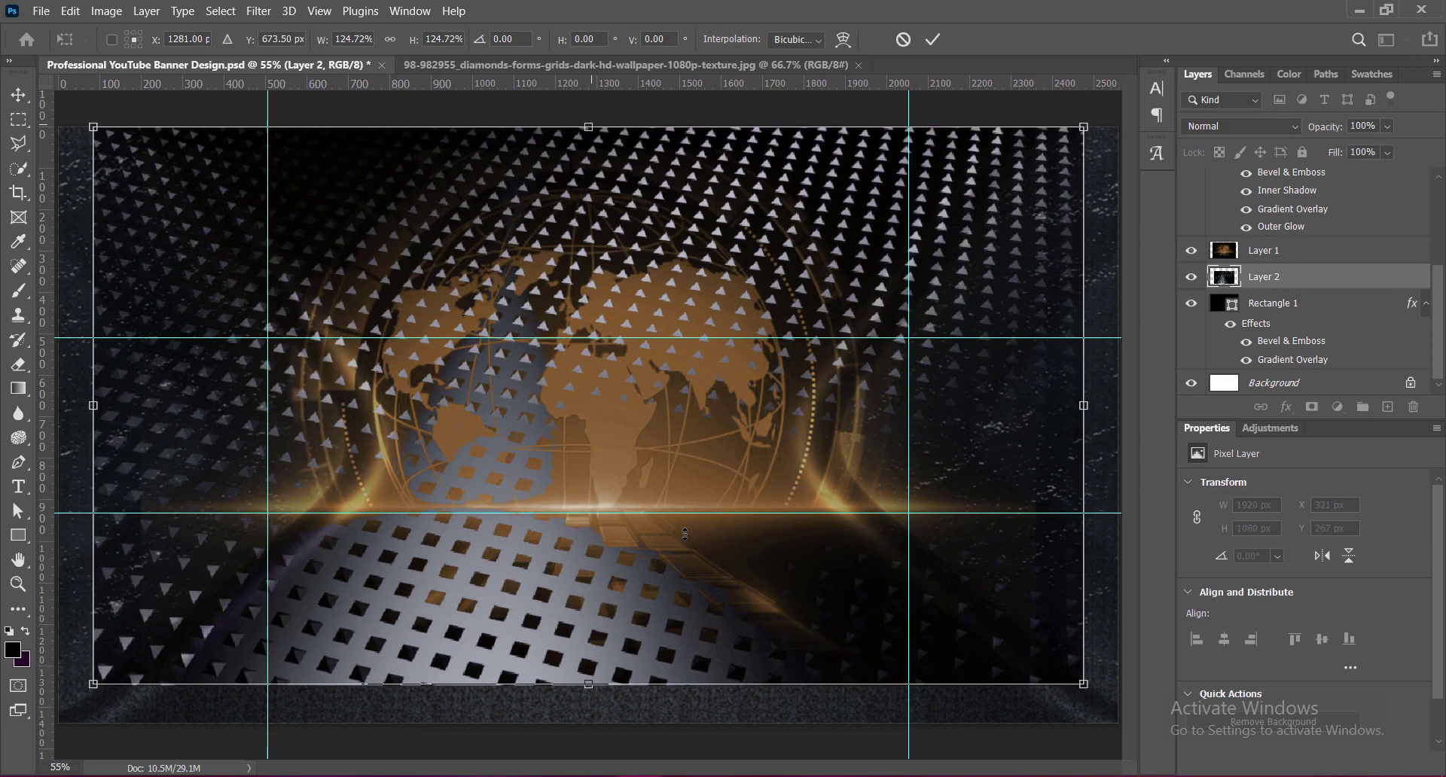
{"action": "left_click_drag", "start_coordinate": [588, 684], "coordinate": [588, 729]}
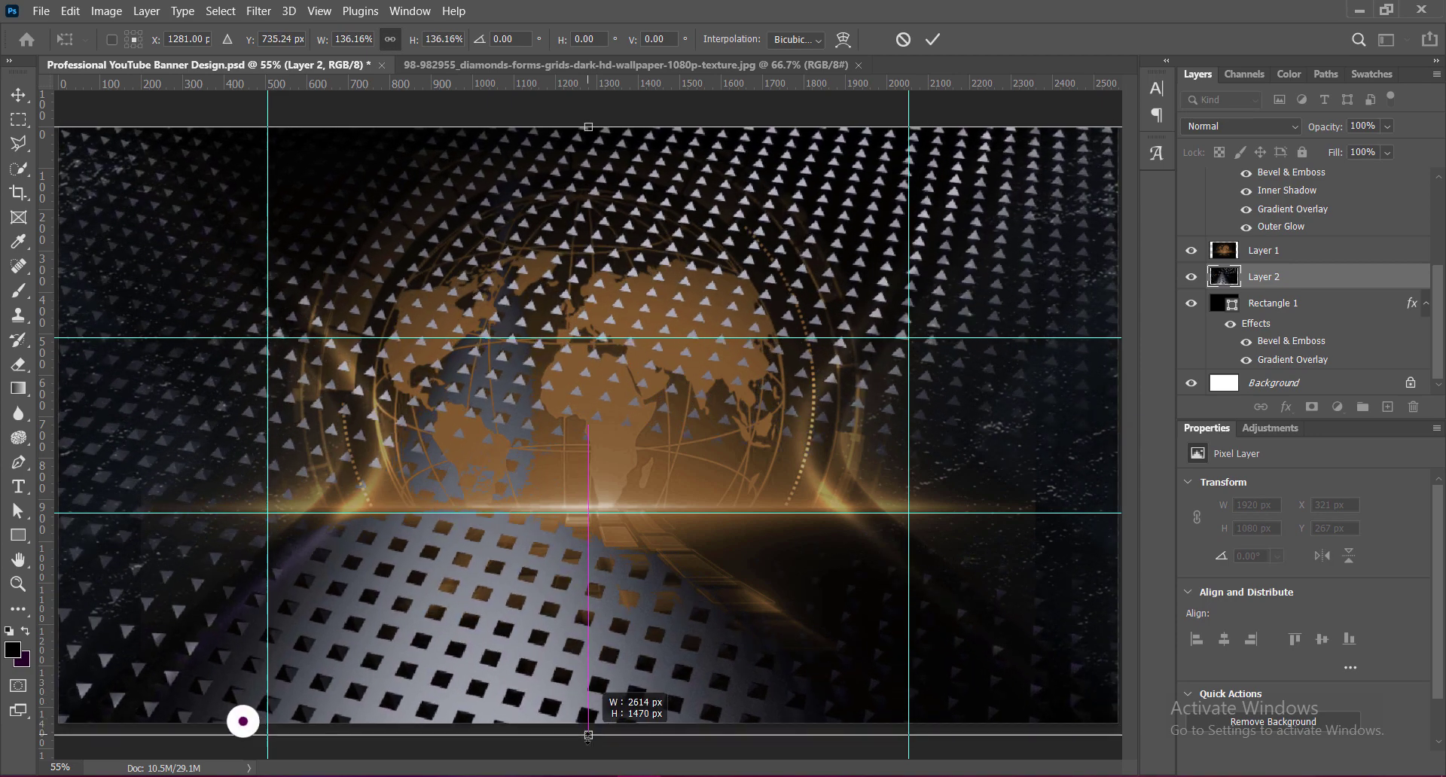
{"action": "left_click_drag", "start_coordinate": [684, 451], "coordinate": [679, 454]}
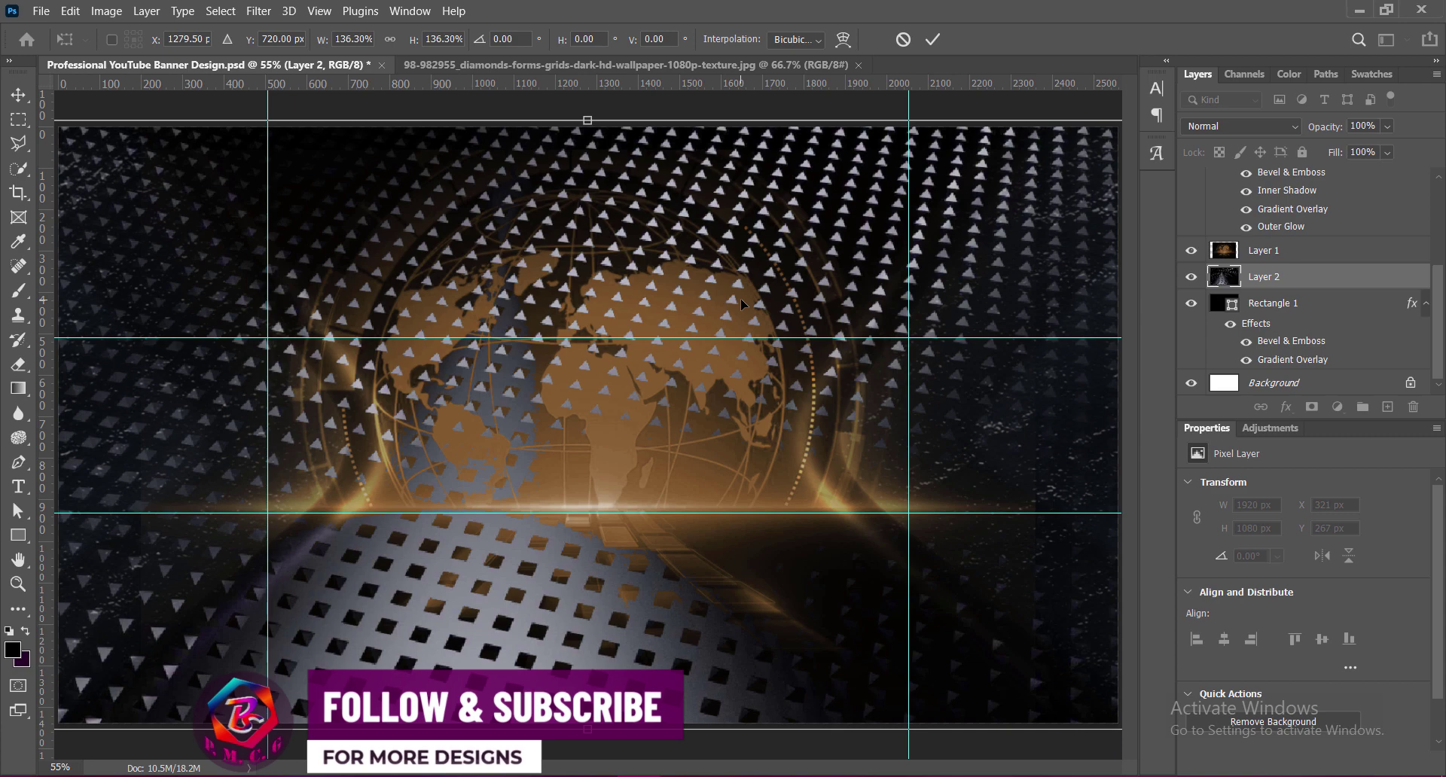
{"action": "key", "text": "Return"}
Flip the texture horizontally, vertically, then horizontally again, leaving it vertically flipped.
{"action": "key", "text": "ctrl+t"}
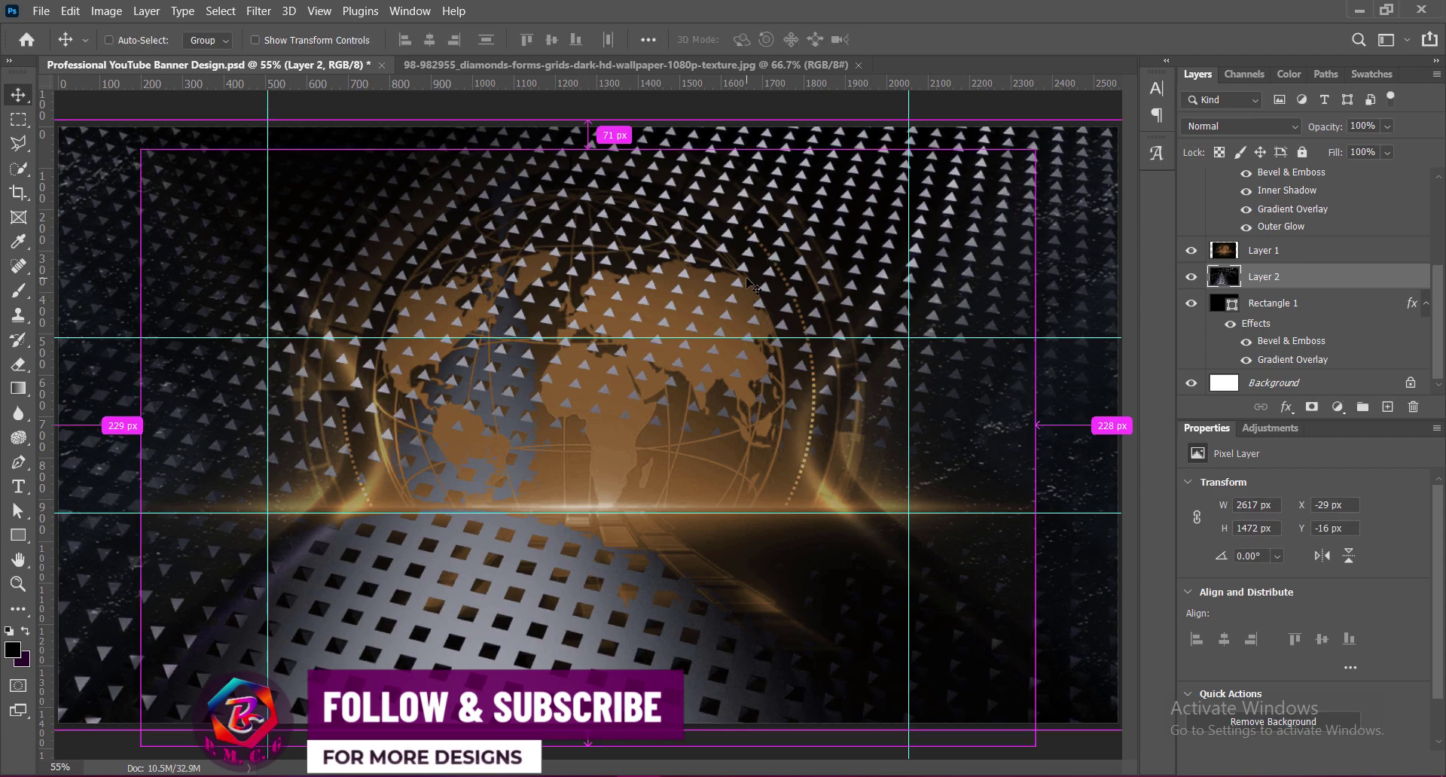
{"action": "right_click", "coordinate": [734, 323]}
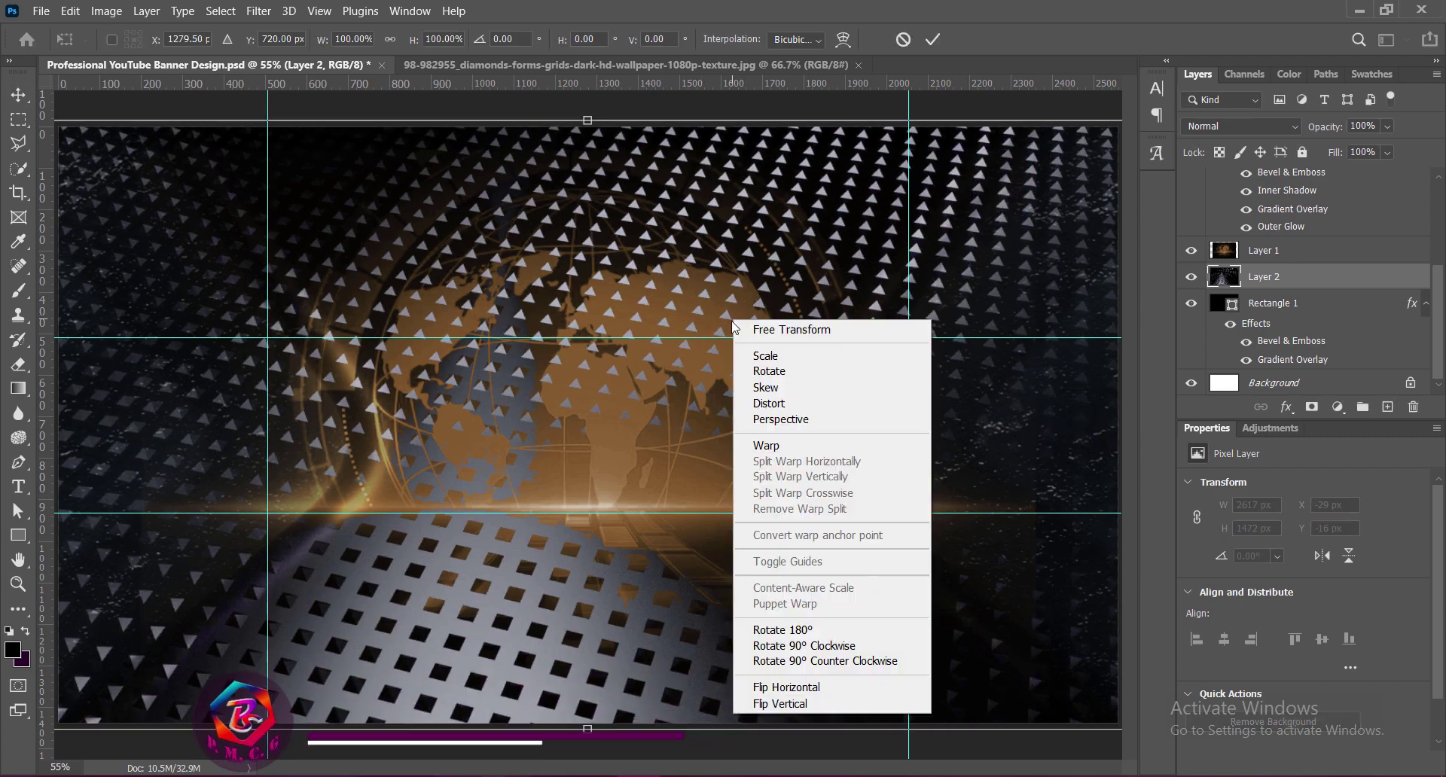
{"action": "left_click", "coordinate": [795, 688]}
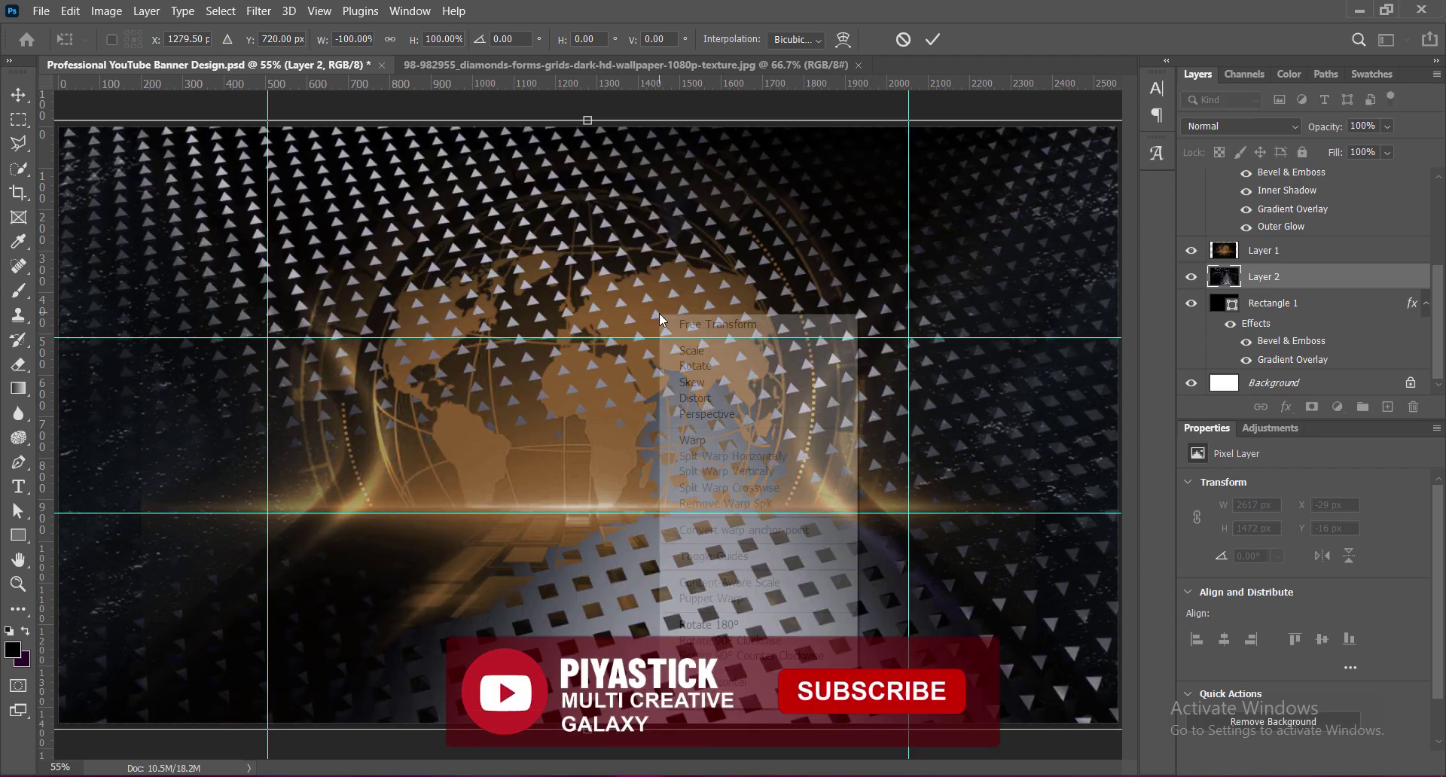
{"action": "right_click", "coordinate": [658, 313]}
{"action": "left_click", "coordinate": [725, 702]}
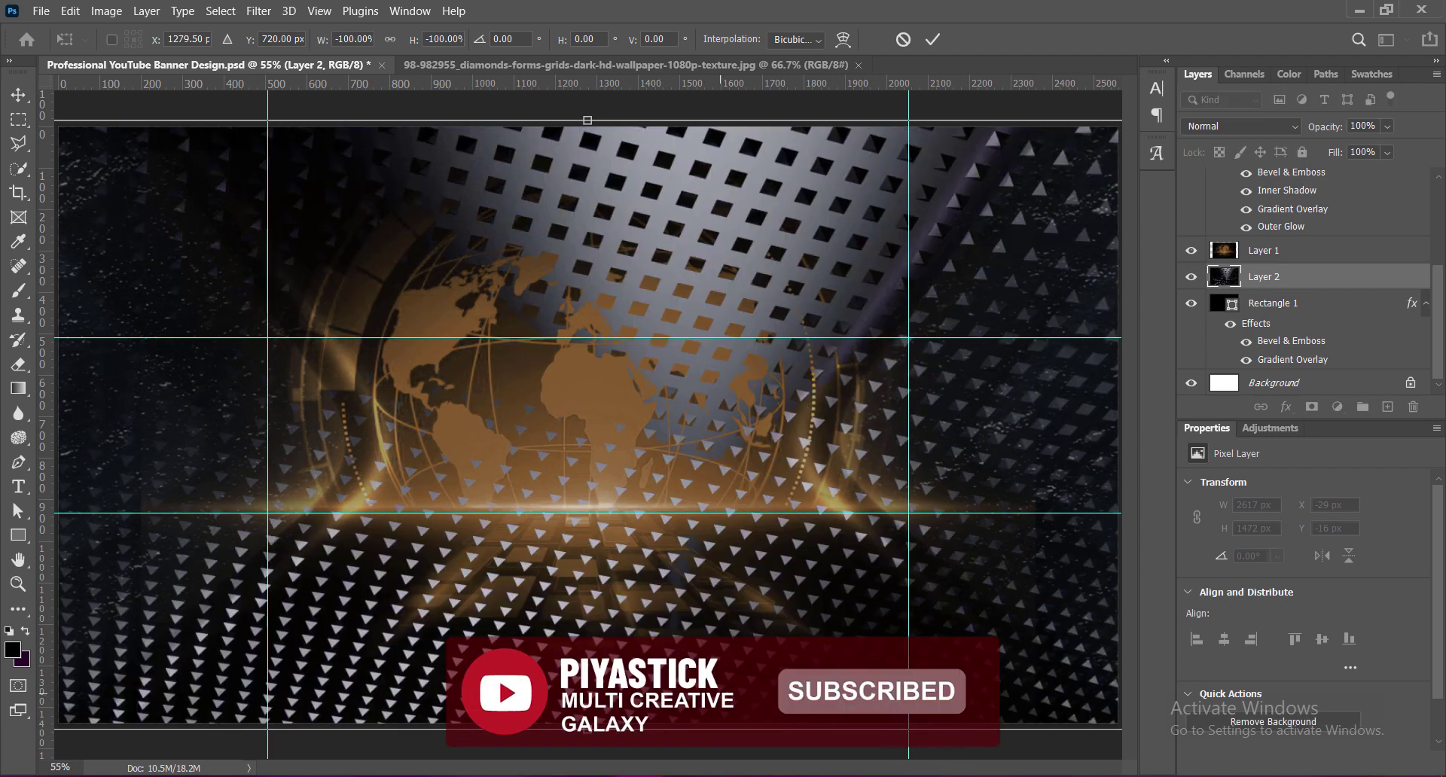
{"action": "right_click", "coordinate": [727, 193]}
{"action": "left_click", "coordinate": [784, 571]}
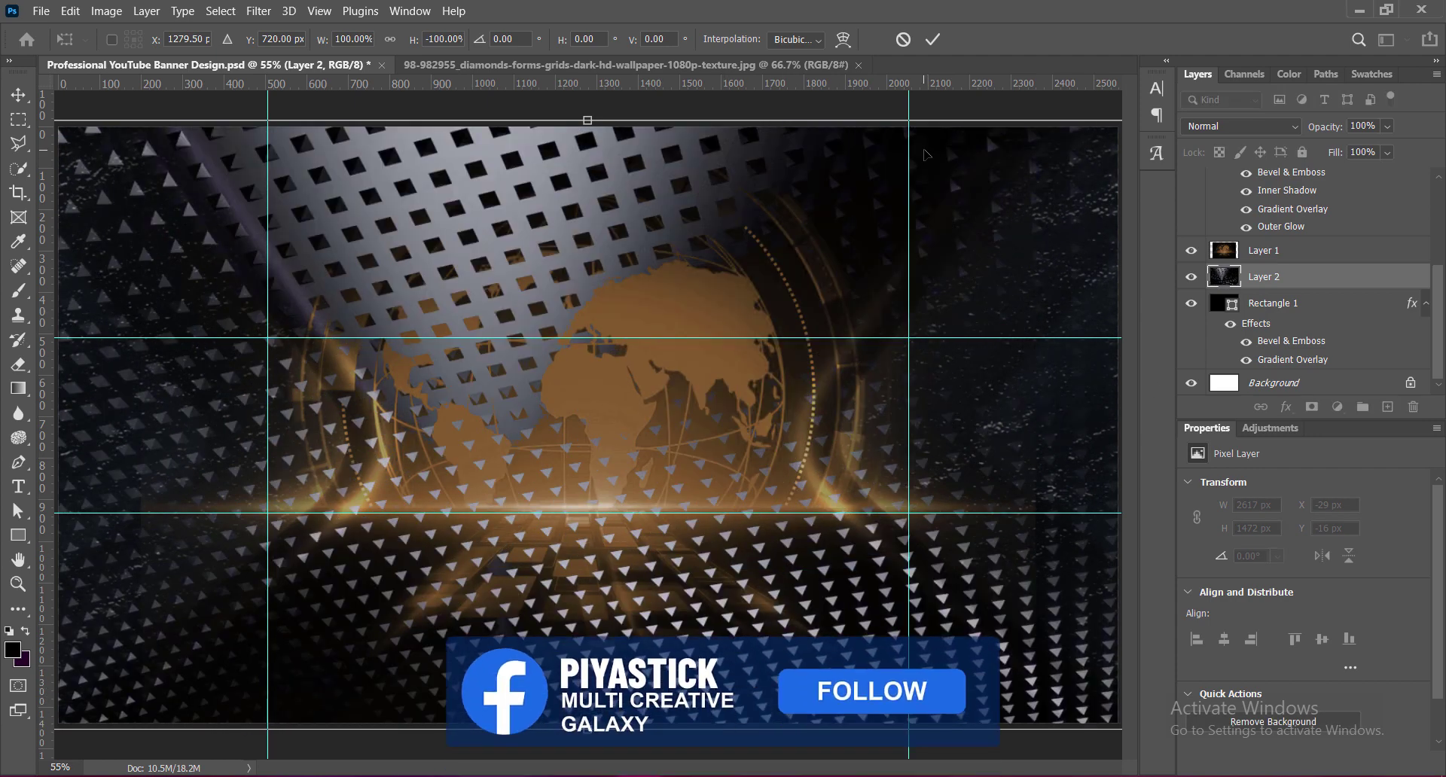
{"action": "left_click", "coordinate": [932, 39]}
Apply the Strong Saturation Hue/Saturation preset to the texture layer.
{"action": "left_click", "coordinate": [106, 10]}
{"action": "left_click", "coordinate": [361, 151]}
{"action": "left_click", "coordinate": [1152, 151]}
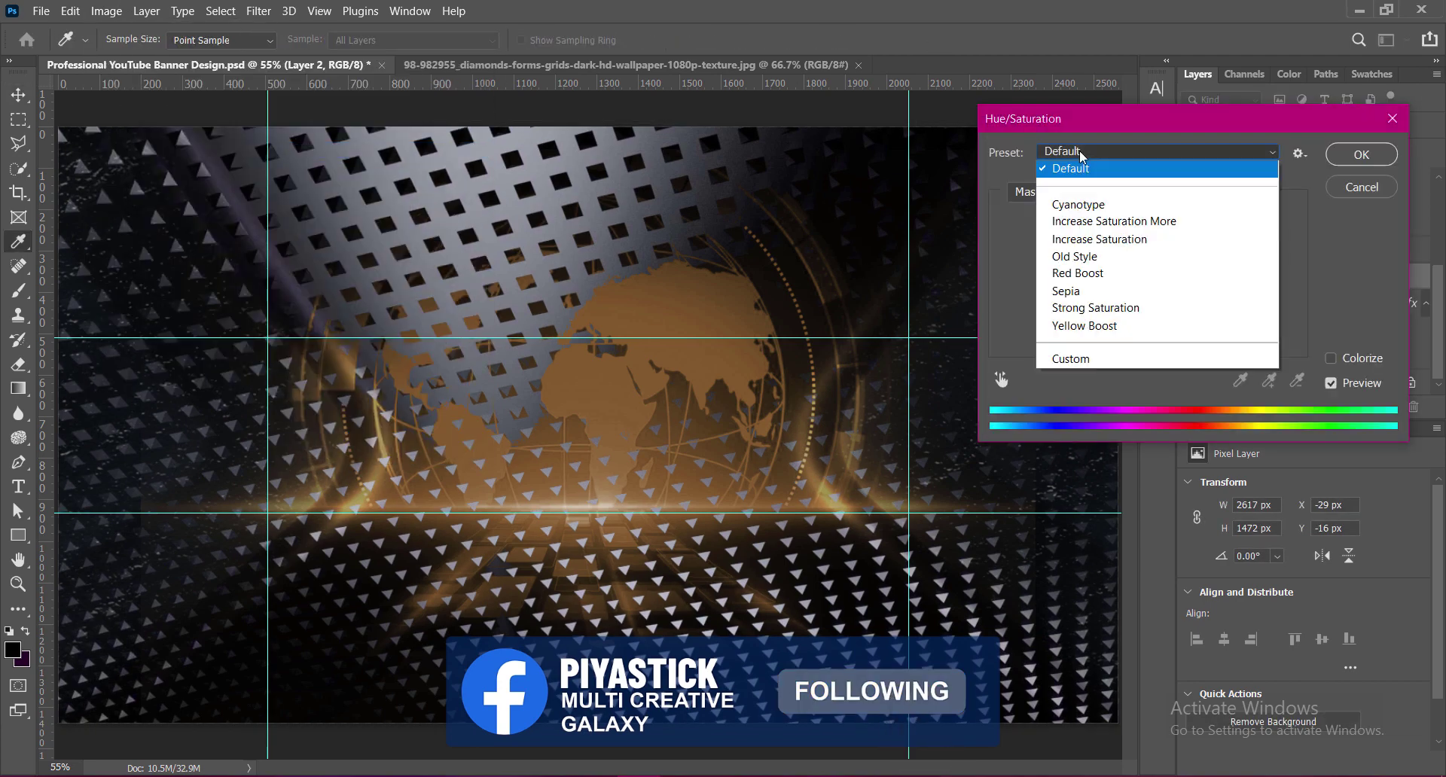
{"action": "left_click", "coordinate": [1092, 316]}
{"action": "left_click", "coordinate": [1360, 153]}
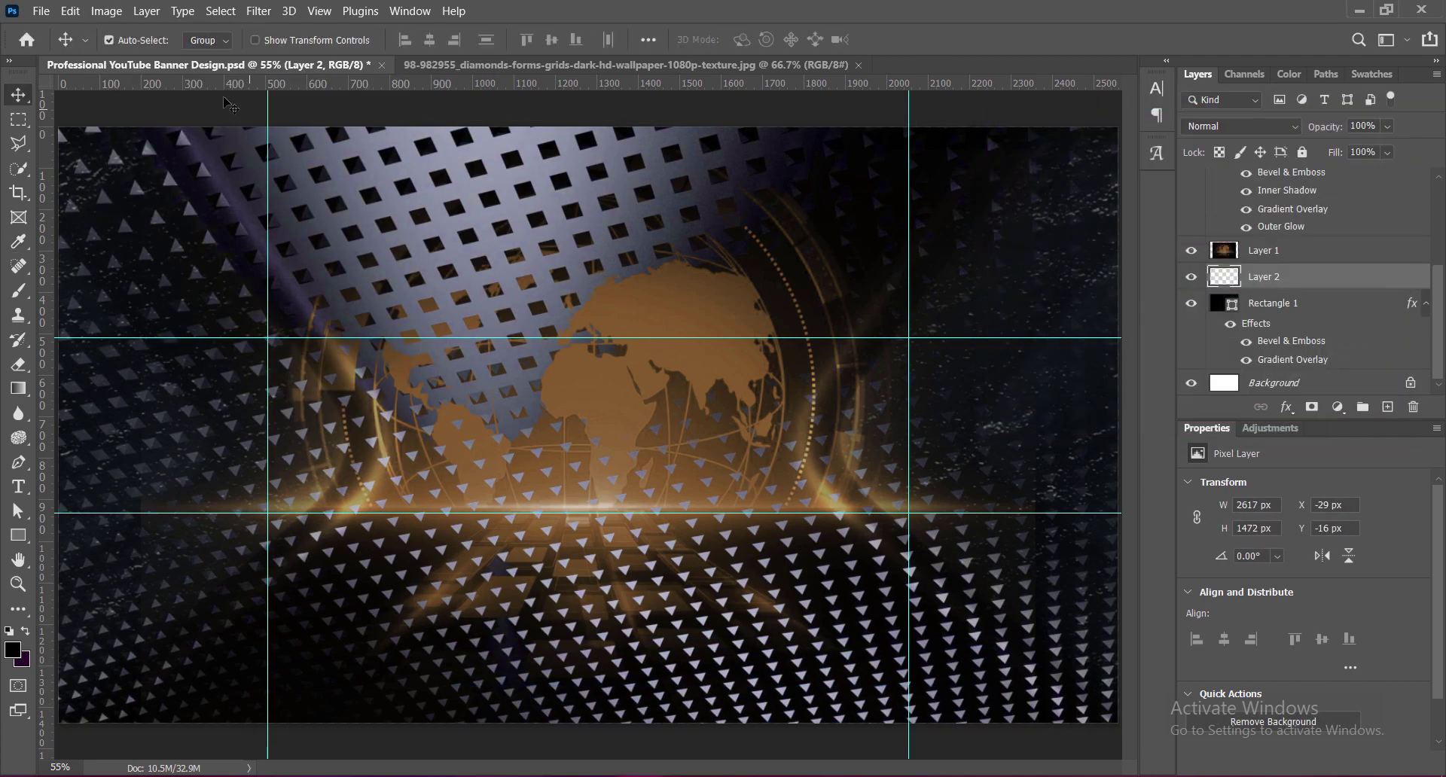
Raise the texture's Vibrance to +100.
{"action": "left_click", "coordinate": [106, 11]}
{"action": "left_click", "coordinate": [361, 135]}
{"action": "left_click_drag", "start_coordinate": [1040, 158], "coordinate": [1130, 157]}
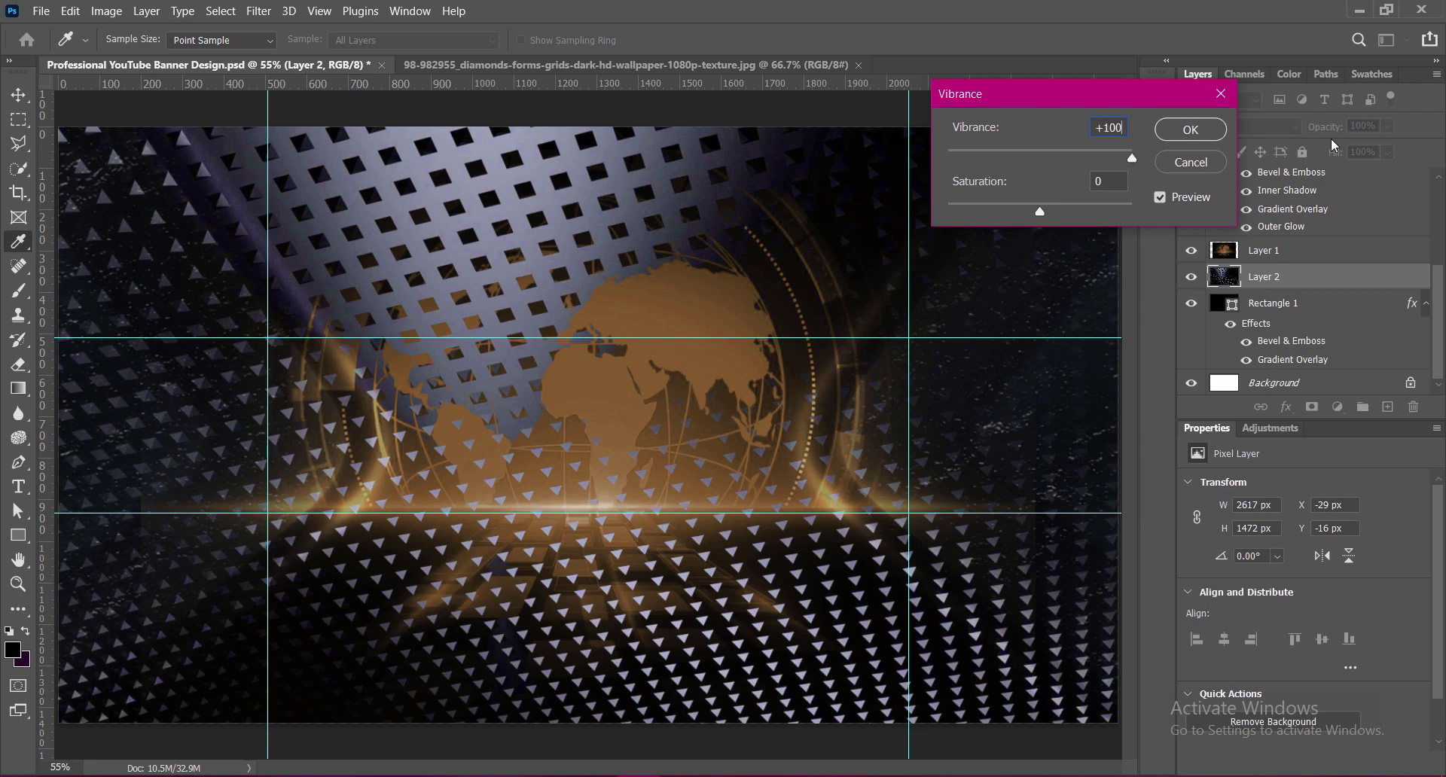
{"action": "left_click", "coordinate": [1190, 129]}
Reshape the texture's Curves, pulling the midpoint down then lifting it slightly.
{"action": "left_click", "coordinate": [106, 10]}
{"action": "left_click", "coordinate": [329, 96]}
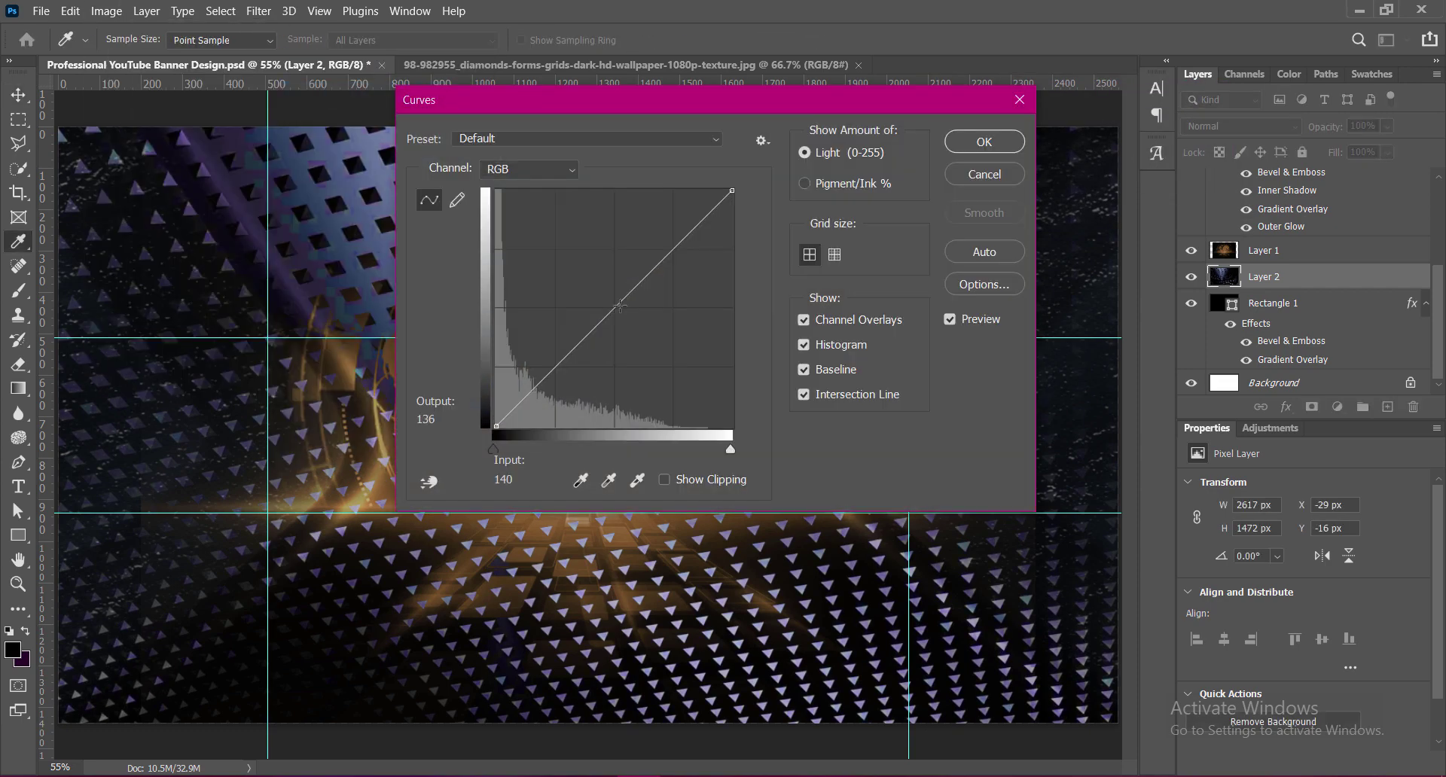
{"action": "left_click_drag", "start_coordinate": [628, 303], "coordinate": [628, 361]}
{"action": "left_click_drag", "start_coordinate": [602, 100], "coordinate": [1001, 71]}
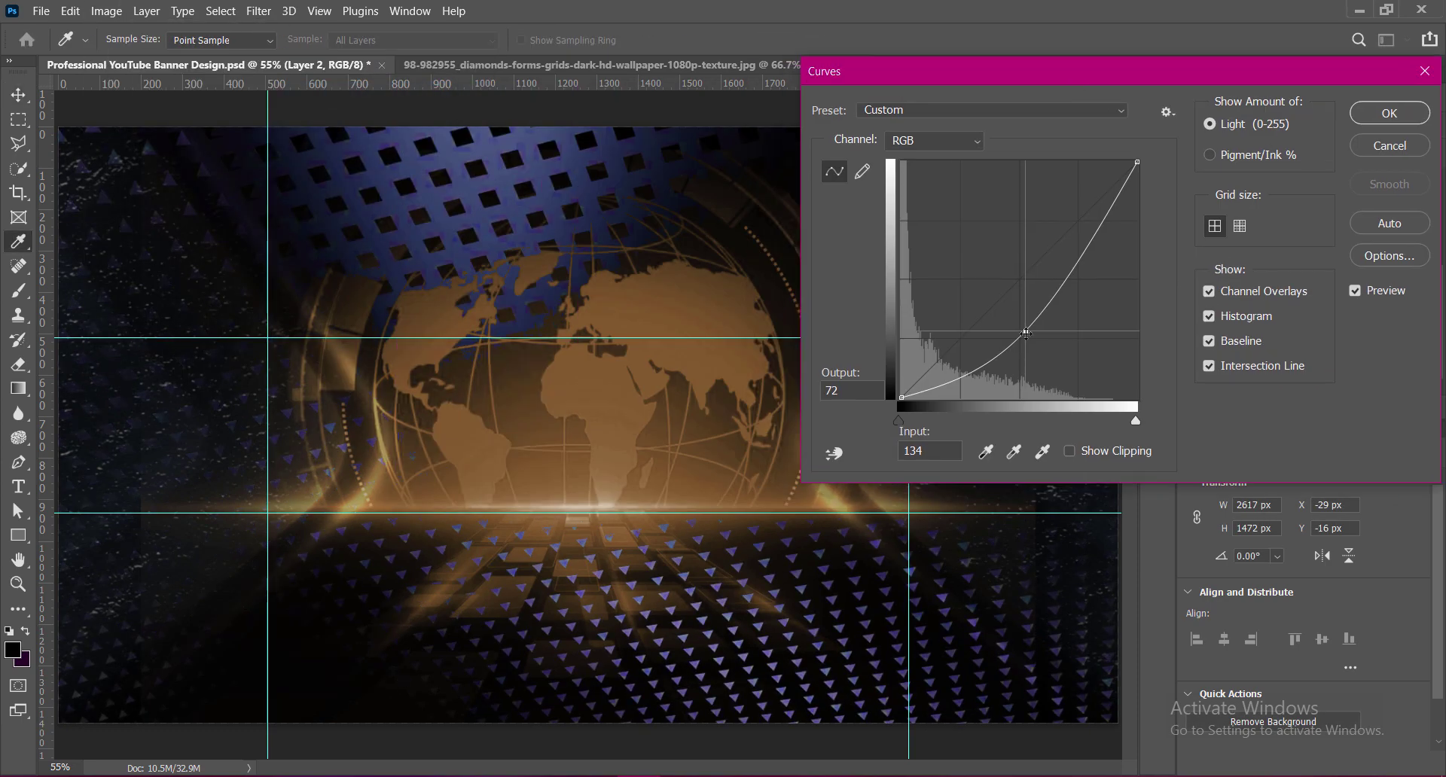
{"action": "mouse_move", "coordinate": [1026, 334]}
{"action": "left_mouse_down"}
{"action": "mouse_move", "coordinate": [1009, 281]}
{"action": "mouse_move", "coordinate": [1020, 312]}
{"action": "left_mouse_up"}
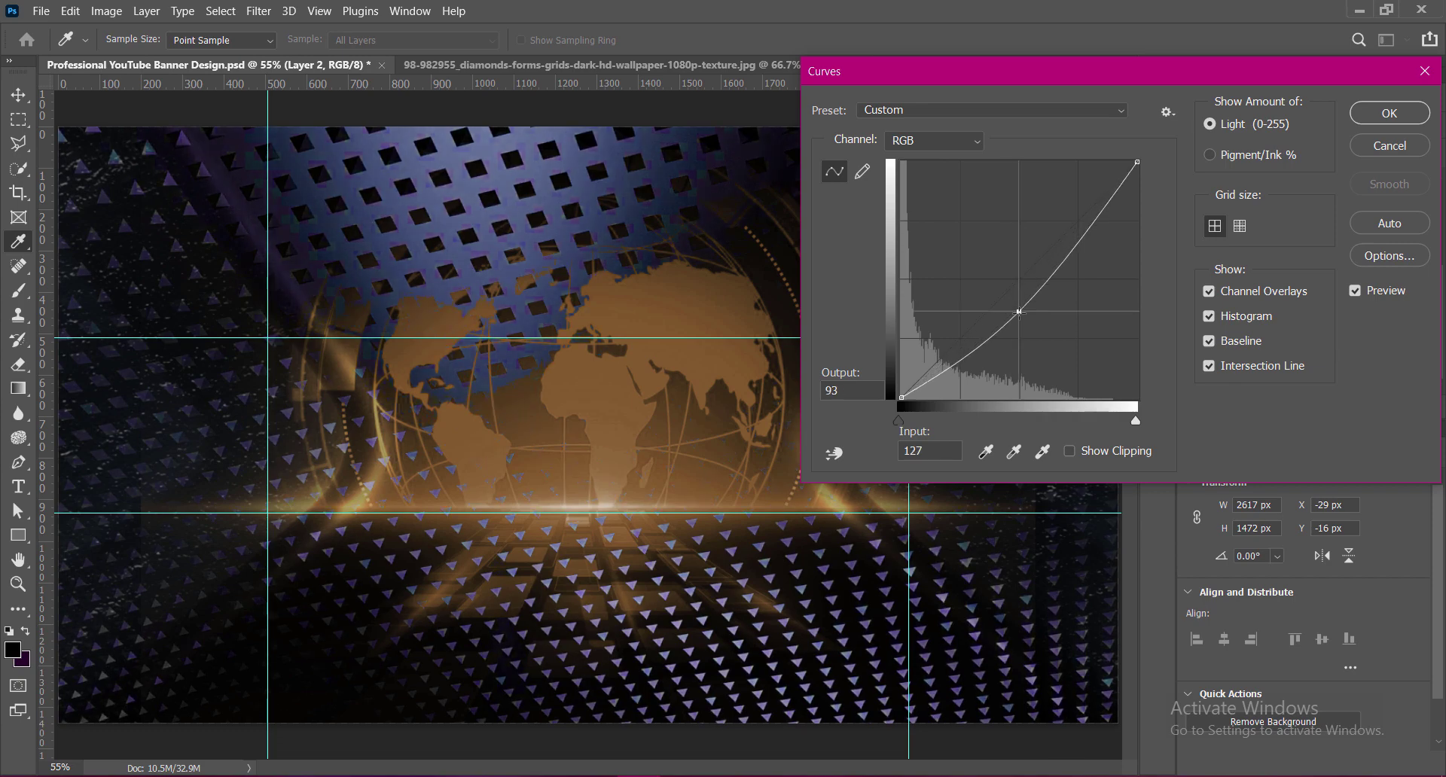
{"action": "left_click", "coordinate": [1390, 113]}
{"action": "left_click", "coordinate": [1273, 124]}
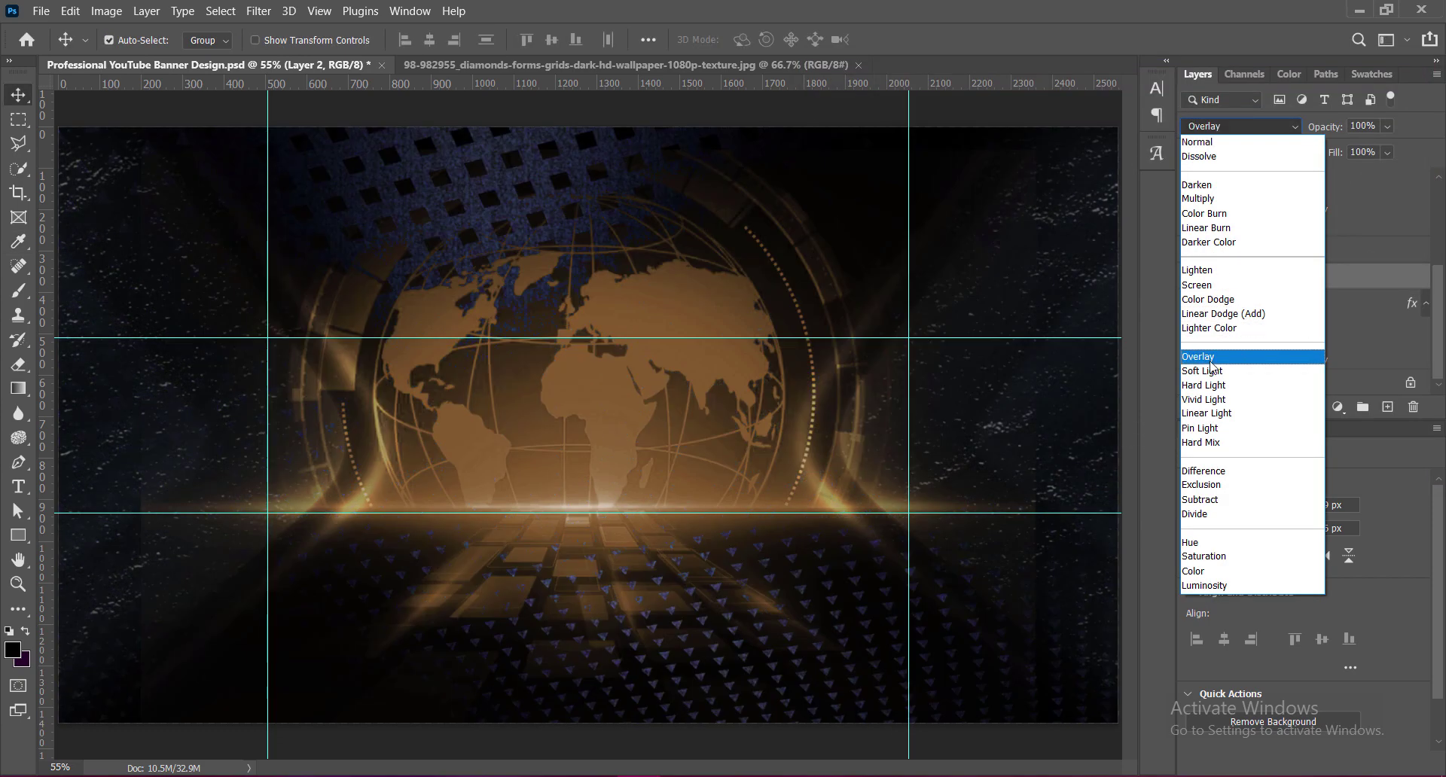
Blend the texture layer in Darker Color mode after trying Vivid Light.
{"action": "left_click", "coordinate": [1216, 400]}
{"action": "left_click", "coordinate": [1220, 128]}
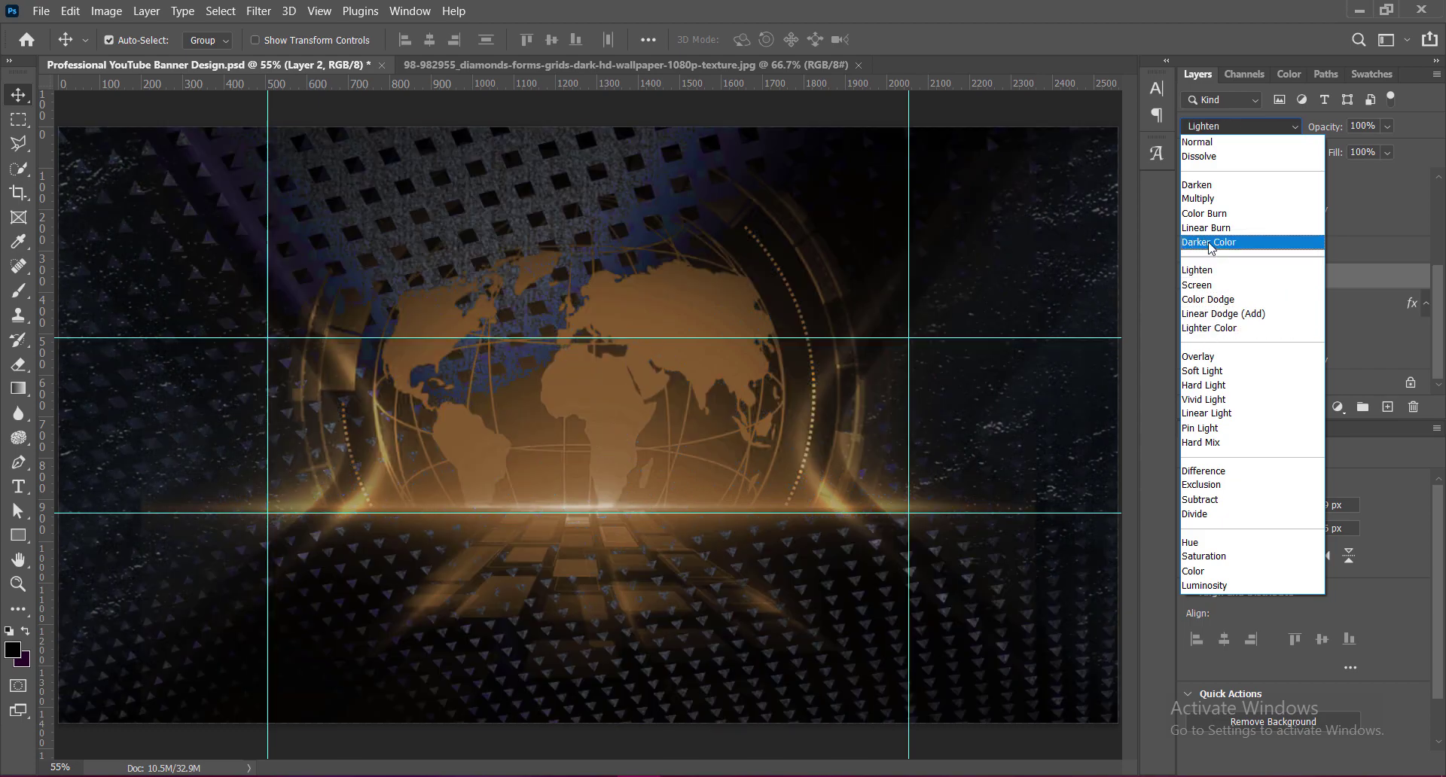
{"action": "left_click", "coordinate": [1210, 243]}
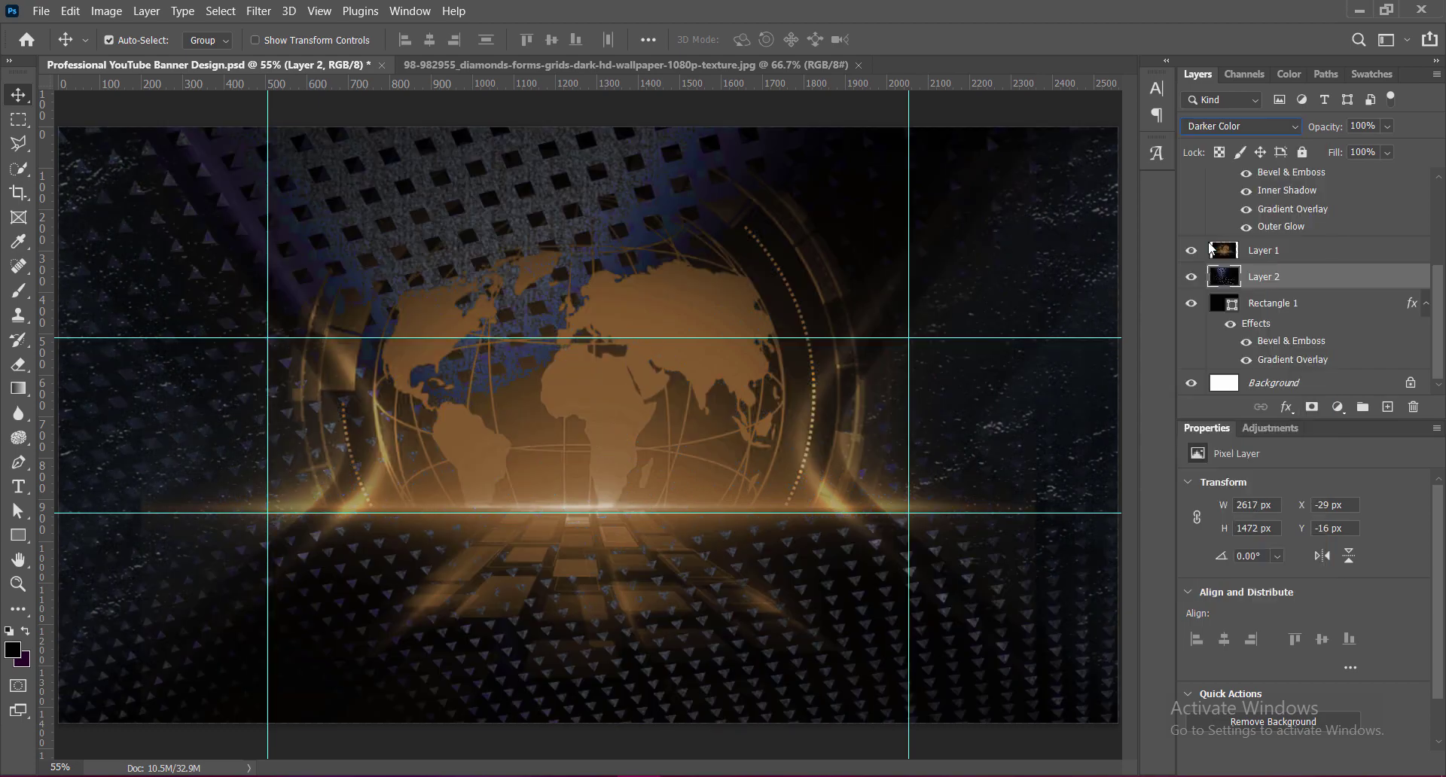
Brighten the texture with an upward curve (129 → 172) and increase its contrast.
{"action": "left_click", "coordinate": [106, 11]}
{"action": "left_click", "coordinate": [336, 88]}
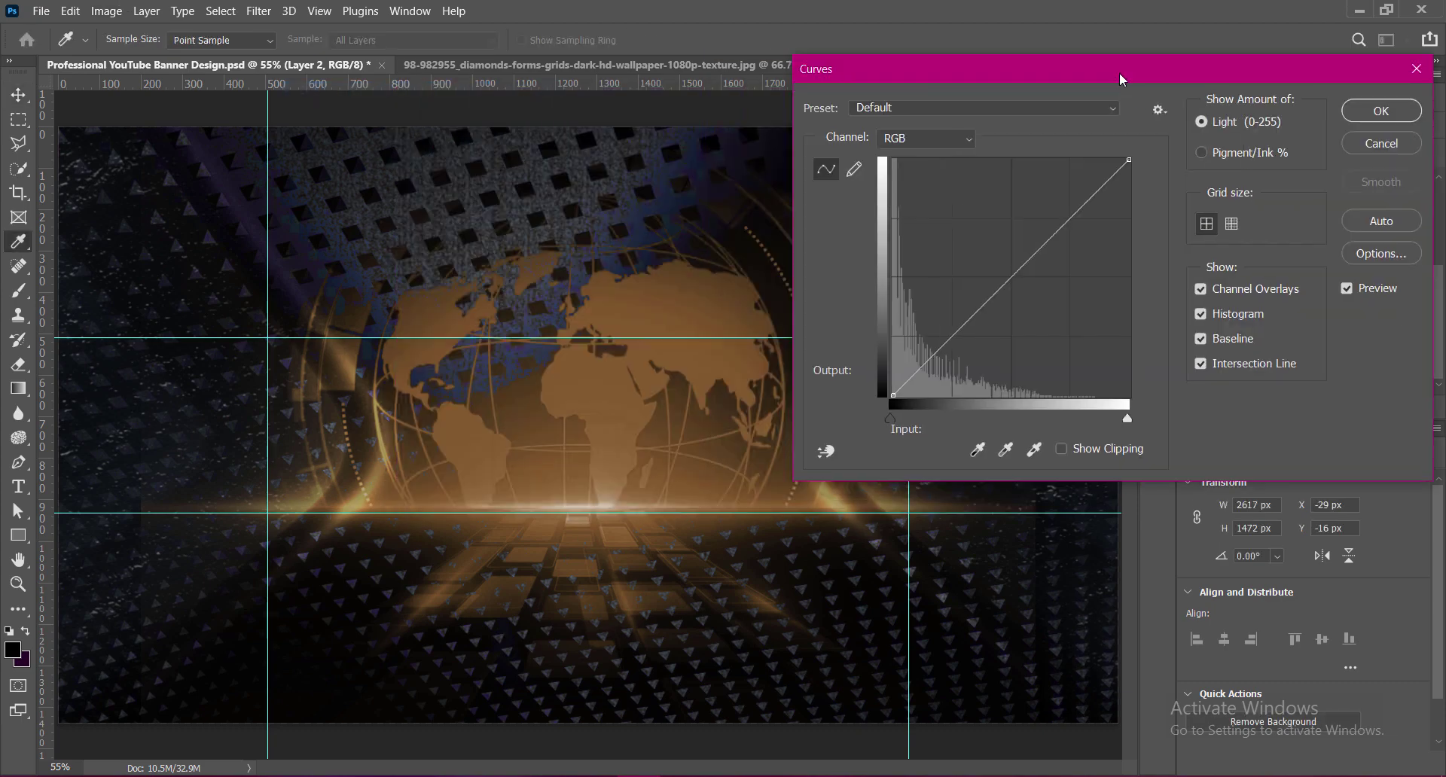
{"action": "left_click_drag", "start_coordinate": [1013, 235], "coordinate": [1012, 237]}
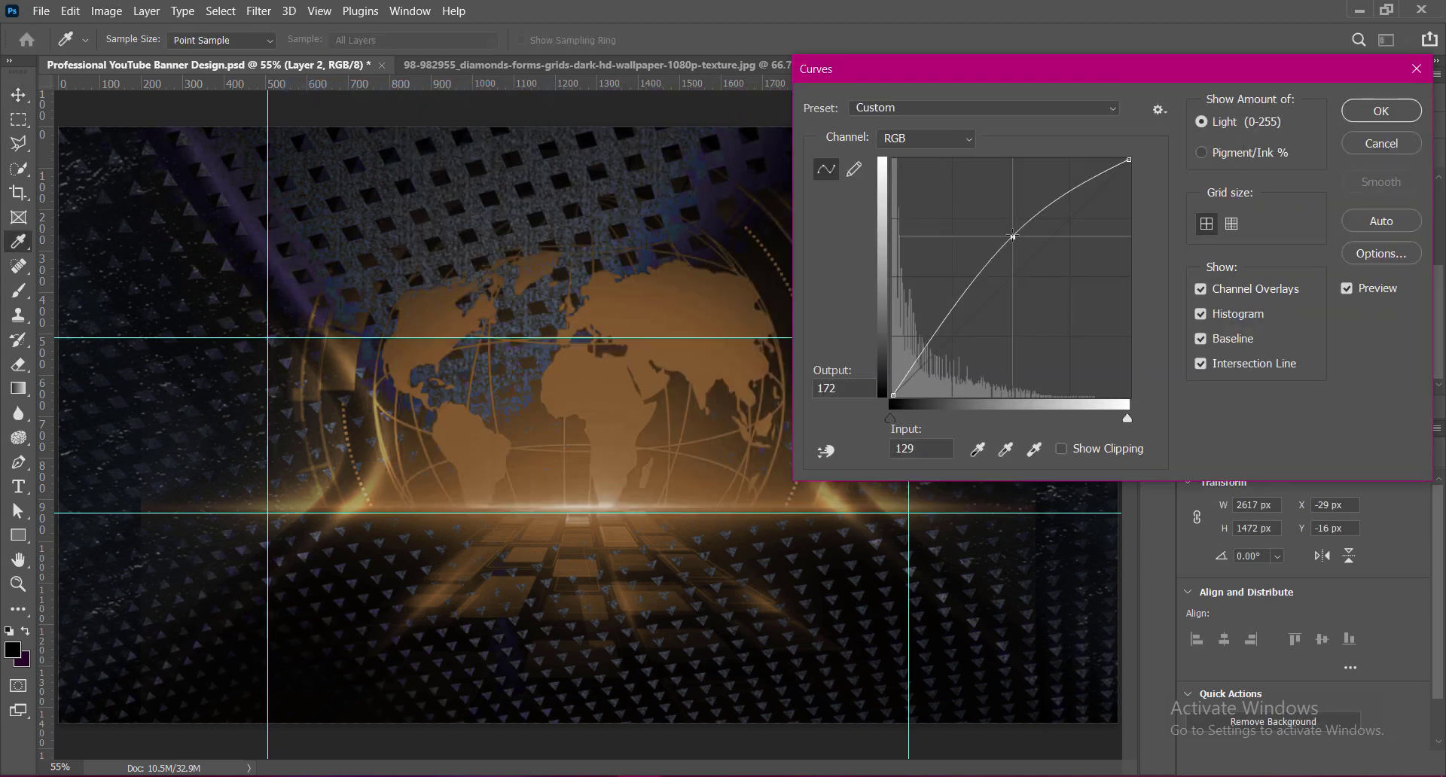
{"action": "left_click", "coordinate": [1380, 111]}
{"action": "left_click", "coordinate": [106, 11]}
{"action": "left_click", "coordinate": [336, 47]}
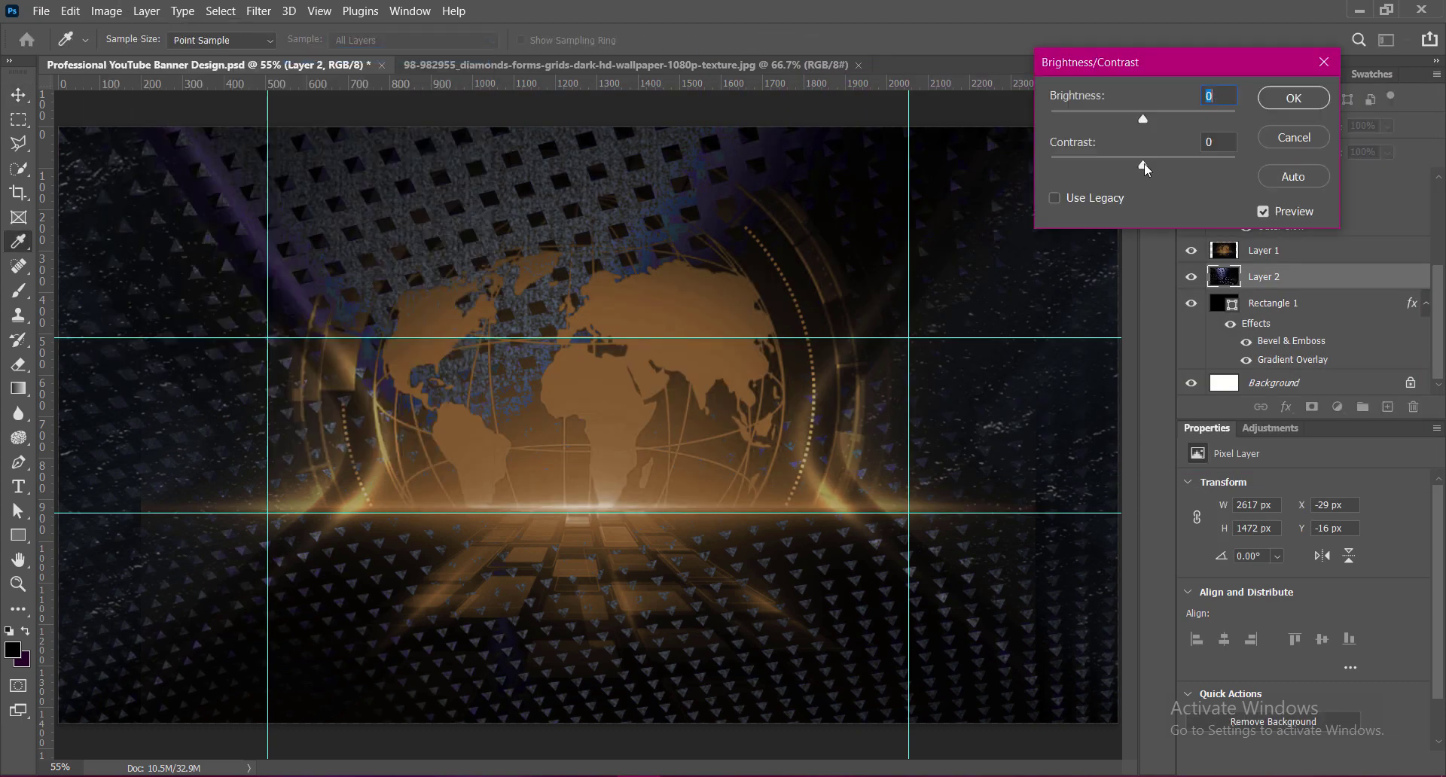
{"action": "left_click", "coordinate": [1287, 96]}
Apply a Zoom Radial Blur to the diamond-grid texture layer.
{"action": "left_click", "coordinate": [106, 10]}
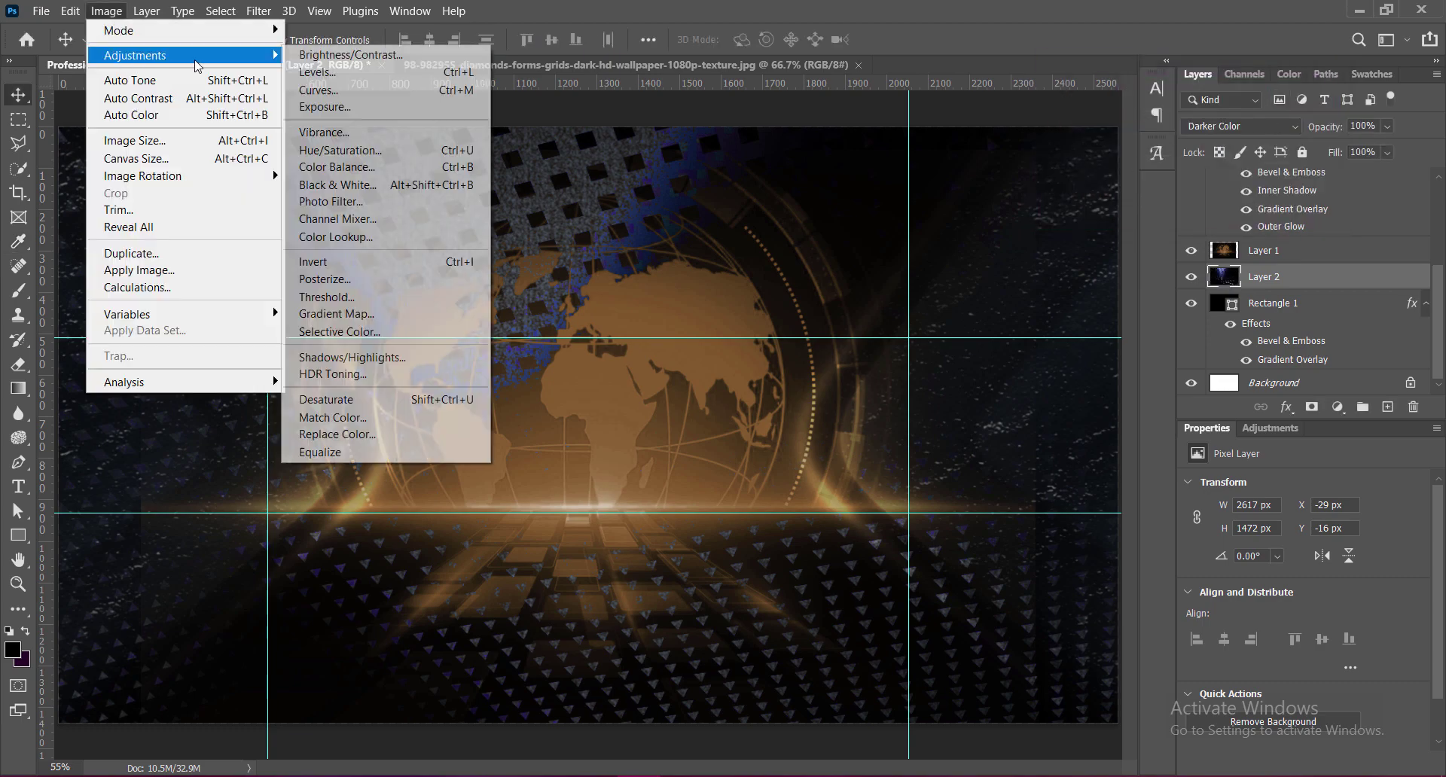
{"action": "left_click", "coordinate": [529, 357]}
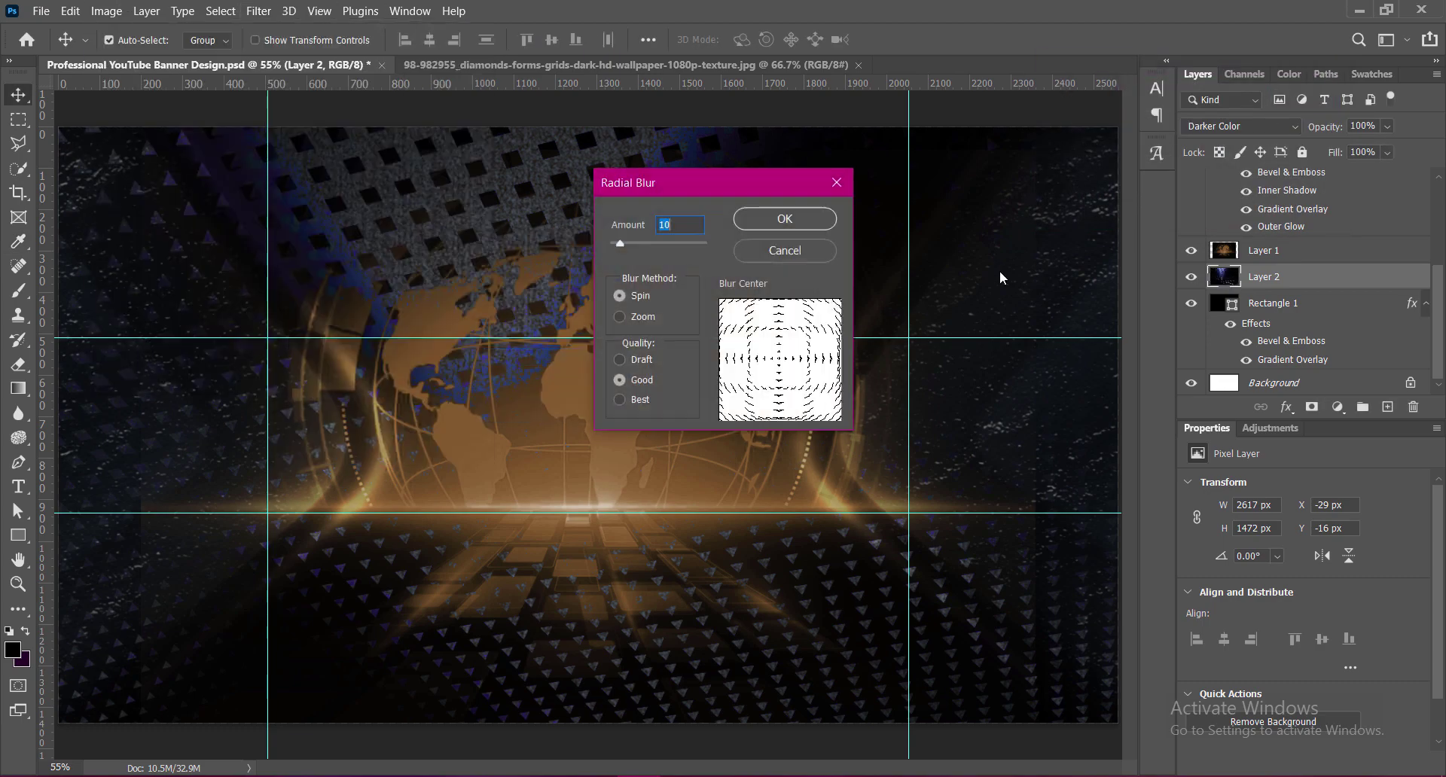
{"action": "left_click", "coordinate": [781, 302]}
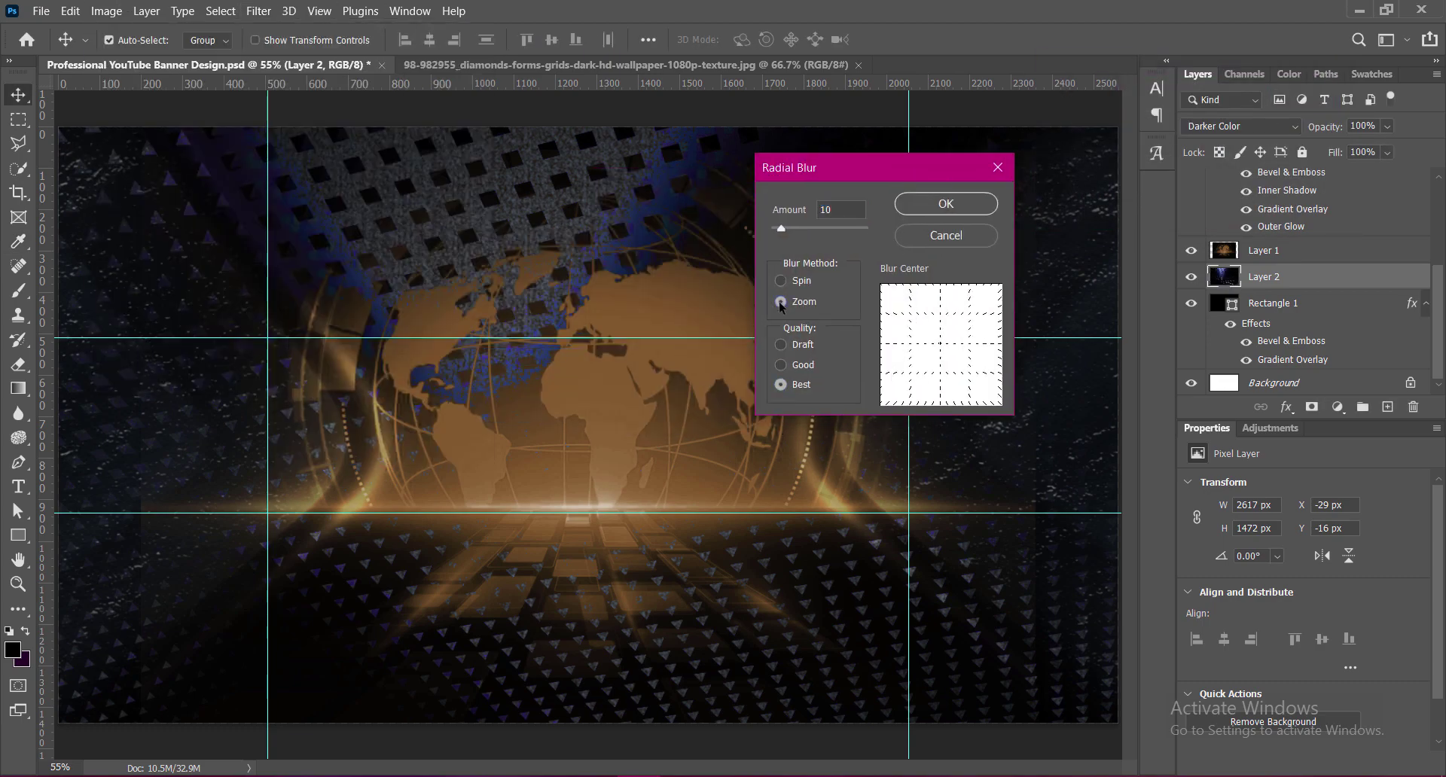
{"action": "left_click", "coordinate": [943, 209]}
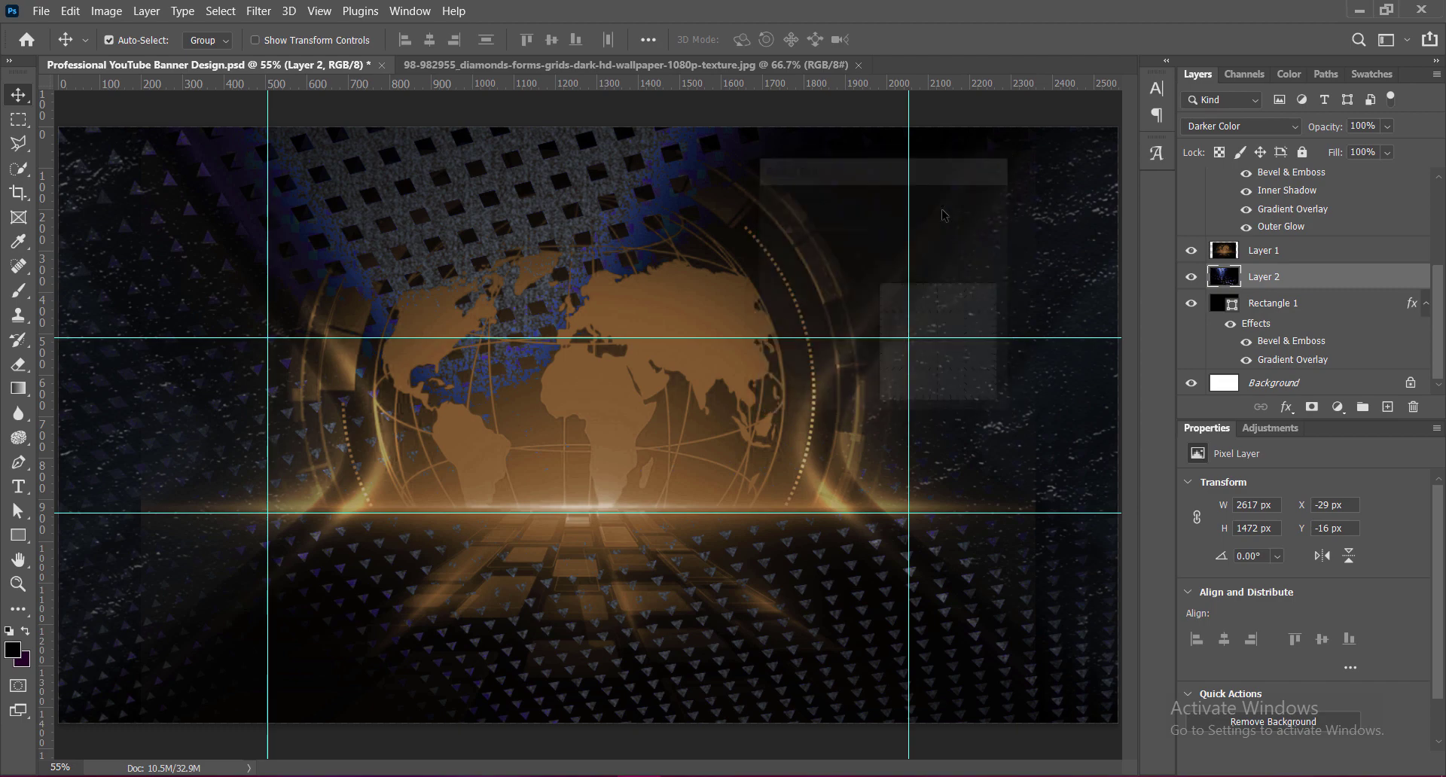
Apply a Motion Blur with a distance of 100 pixels to the texture.
{"action": "left_click", "coordinate": [107, 10]}
{"action": "left_click", "coordinate": [532, 339]}
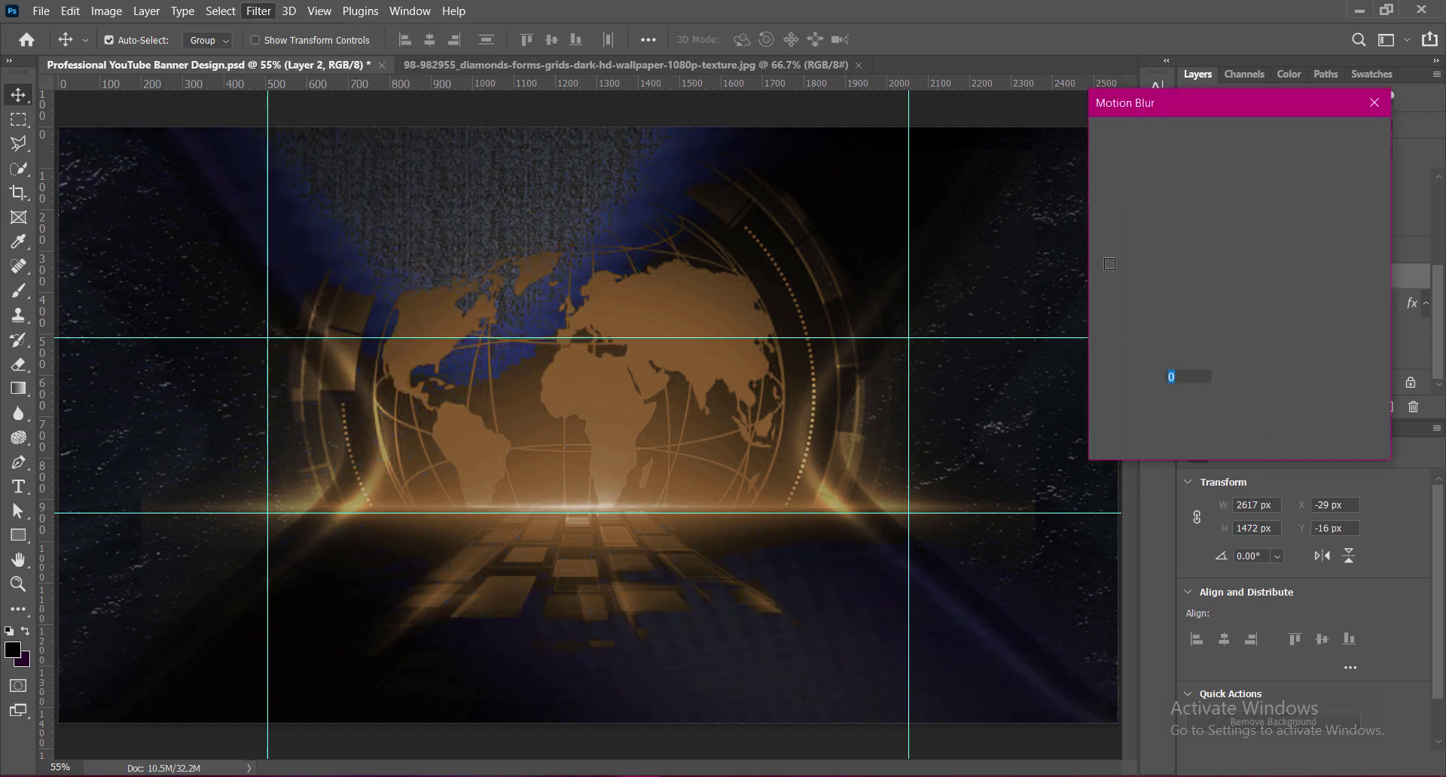
{"action": "left_click", "coordinate": [1241, 419]}
{"action": "key", "text": "BackSpace"}
{"action": "type", "text": "100"}
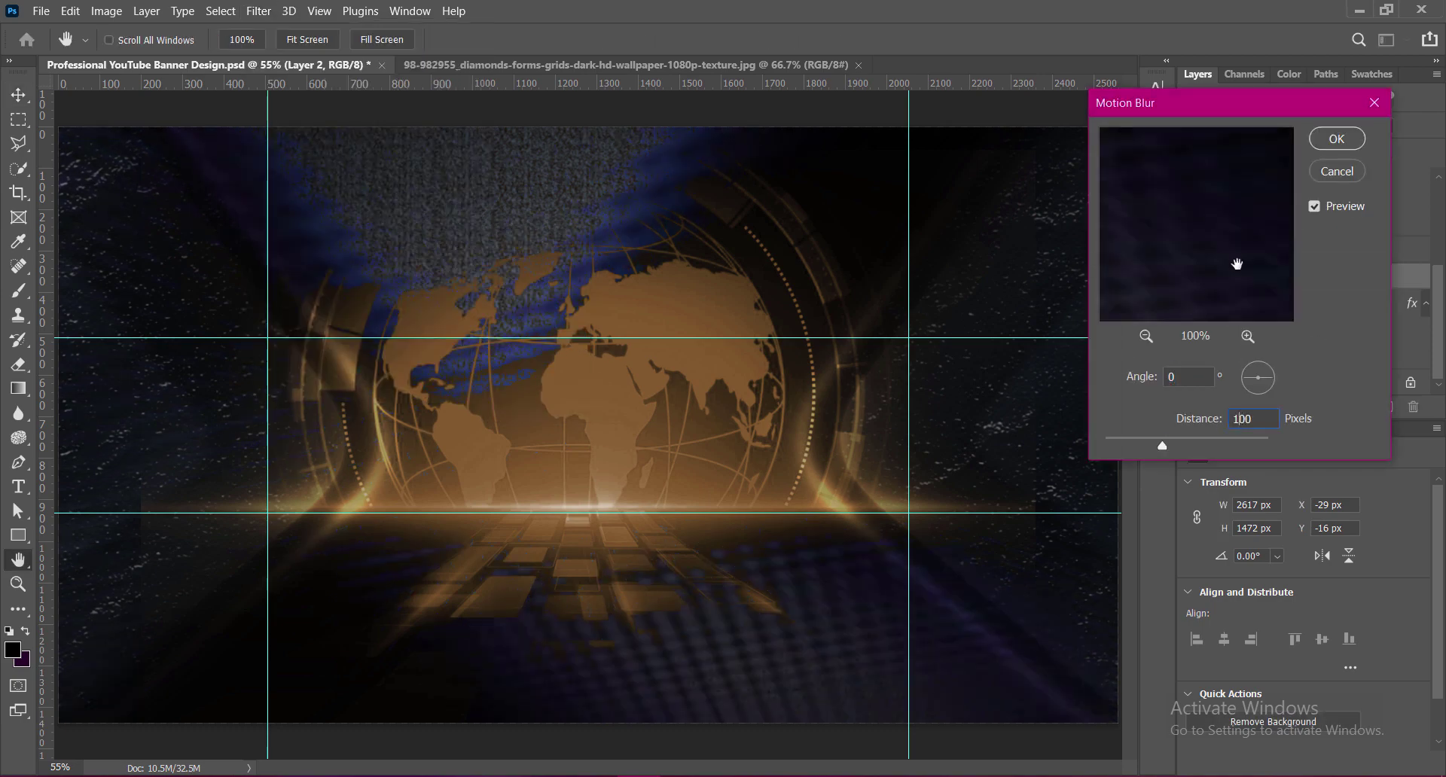
{"action": "left_click", "coordinate": [1337, 138]}
Flip the blurred texture layer vertically with Free Transform.
{"action": "key", "text": "ctrl+t"}
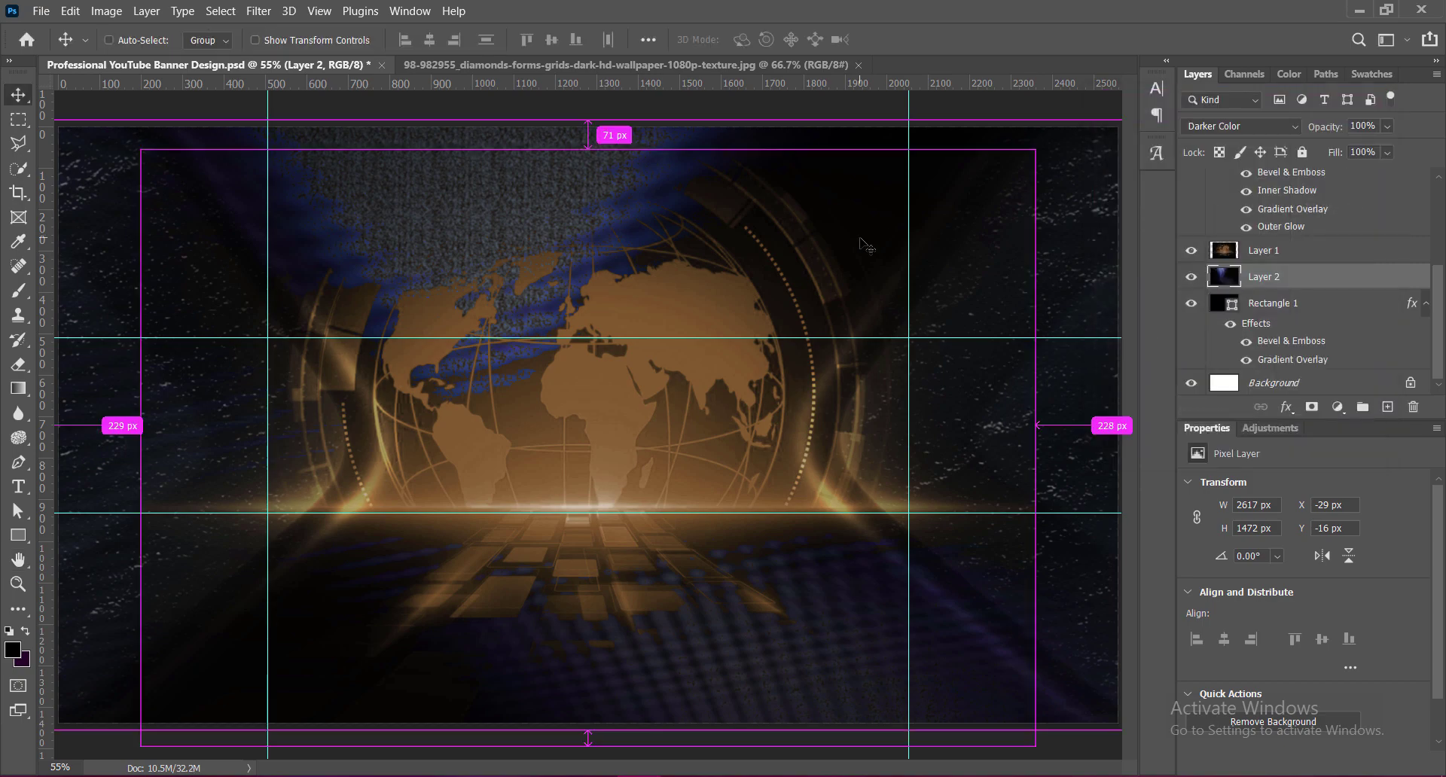
{"action": "right_click", "coordinate": [583, 404]}
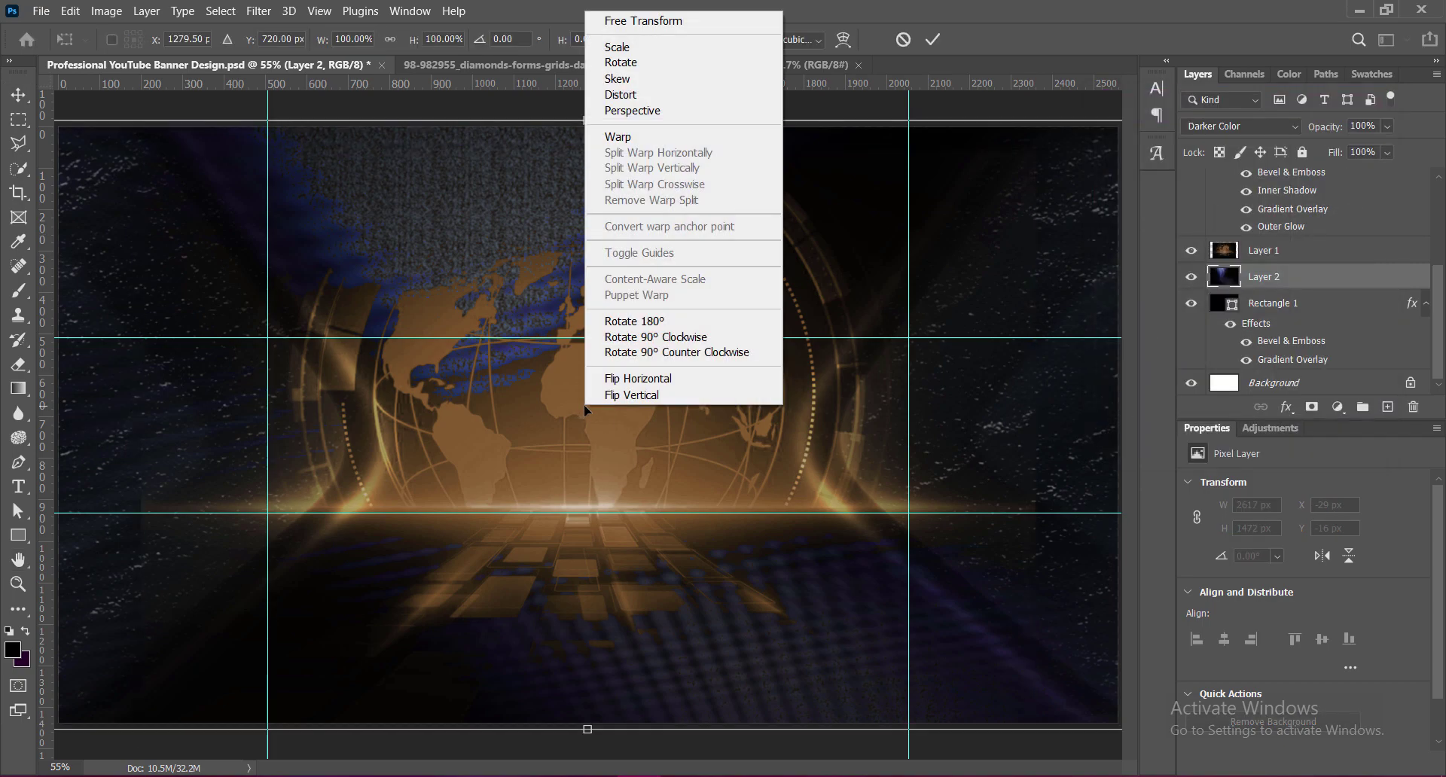
{"action": "left_click", "coordinate": [624, 395]}
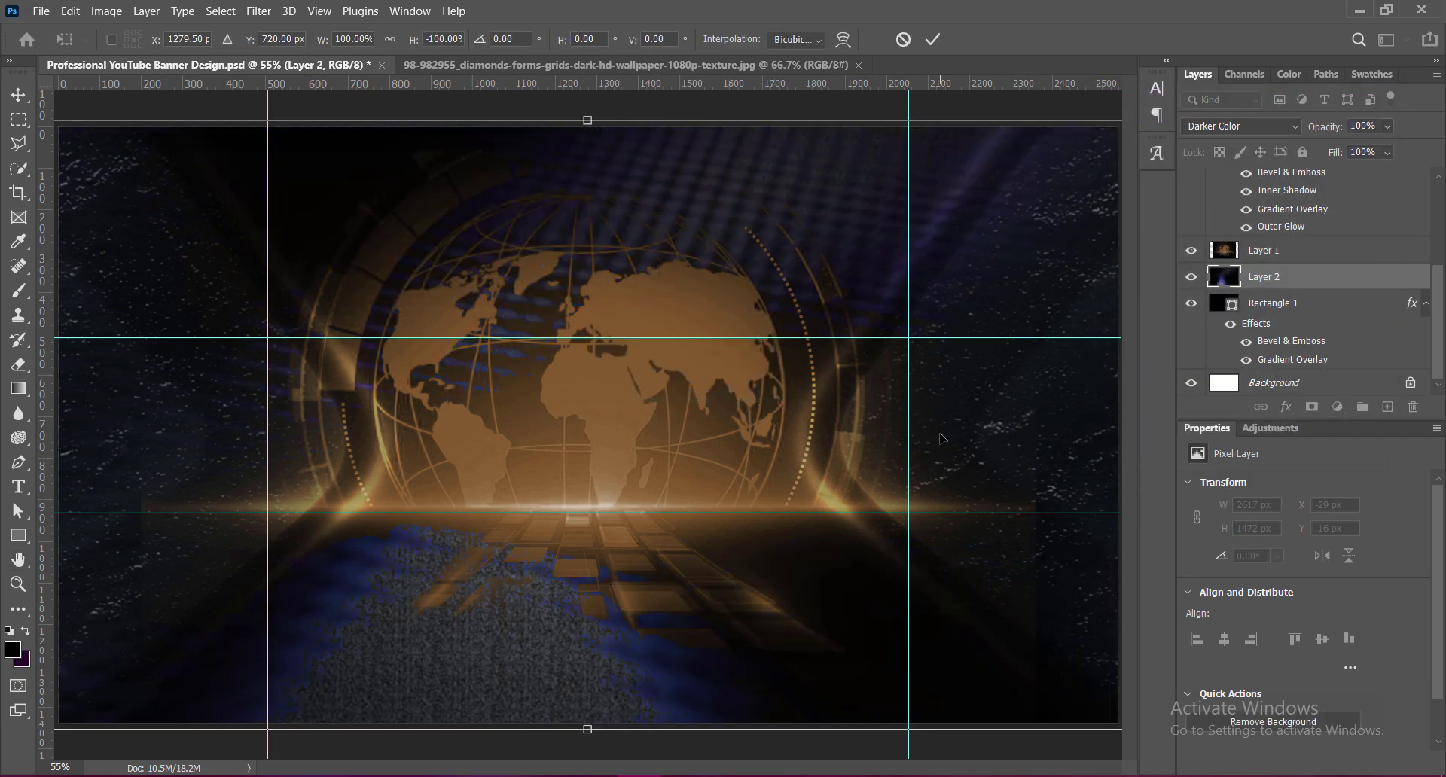
{"action": "left_click", "coordinate": [932, 39]}
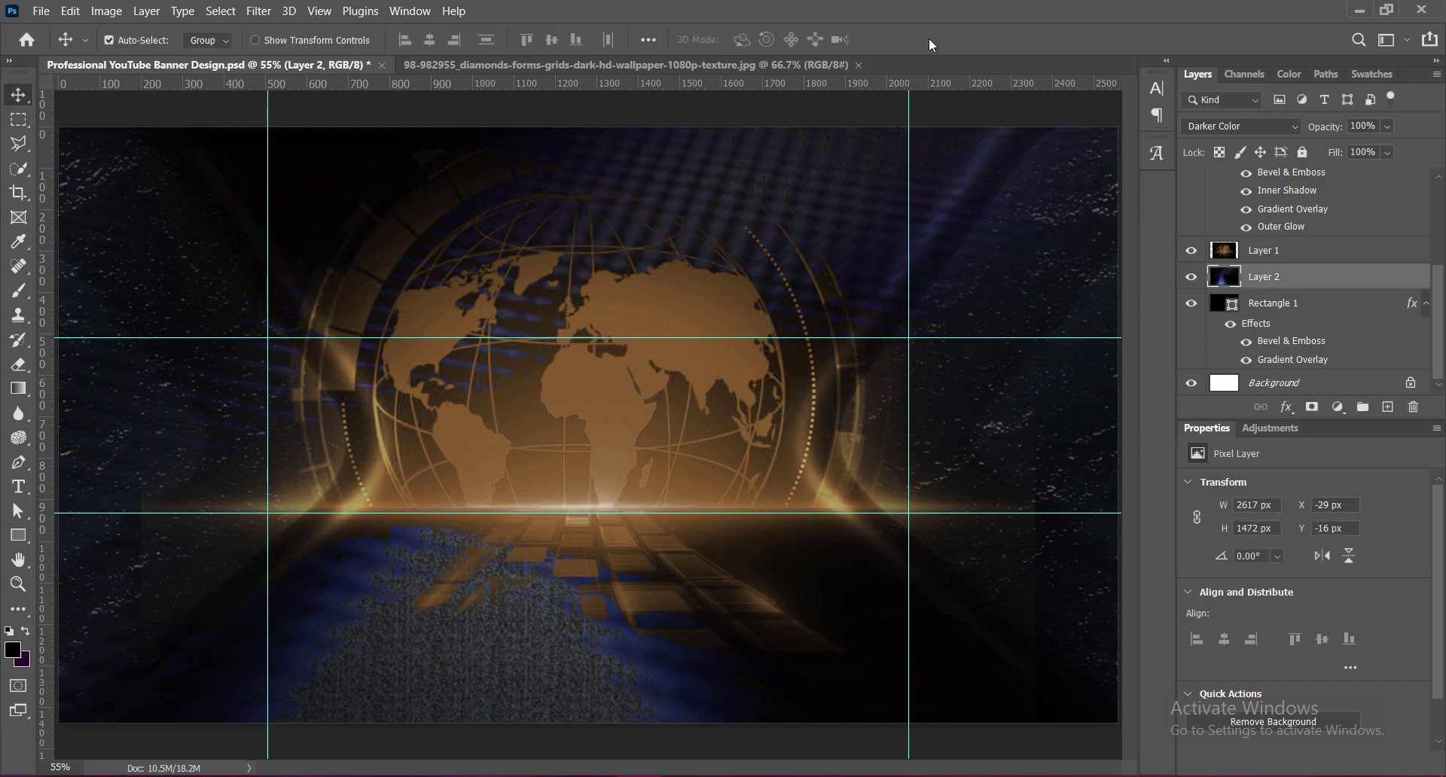
Boost Layer 2's vibrance to +100 and lower its opacity to fade the texture.
{"action": "left_click", "coordinate": [106, 10]}
{"action": "left_click", "coordinate": [324, 133]}
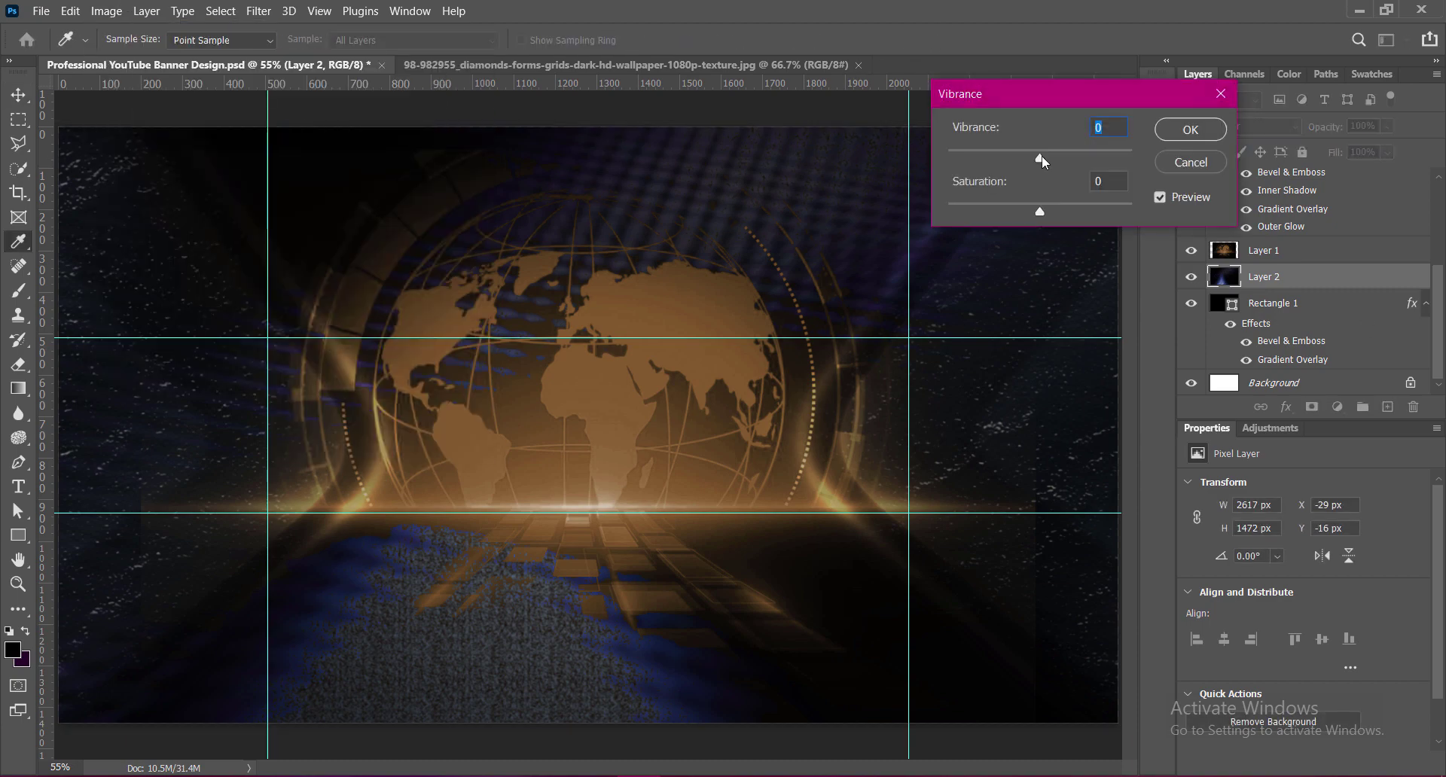
{"action": "left_click_drag", "start_coordinate": [1042, 155], "coordinate": [1131, 157]}
{"action": "left_click", "coordinate": [1190, 130]}
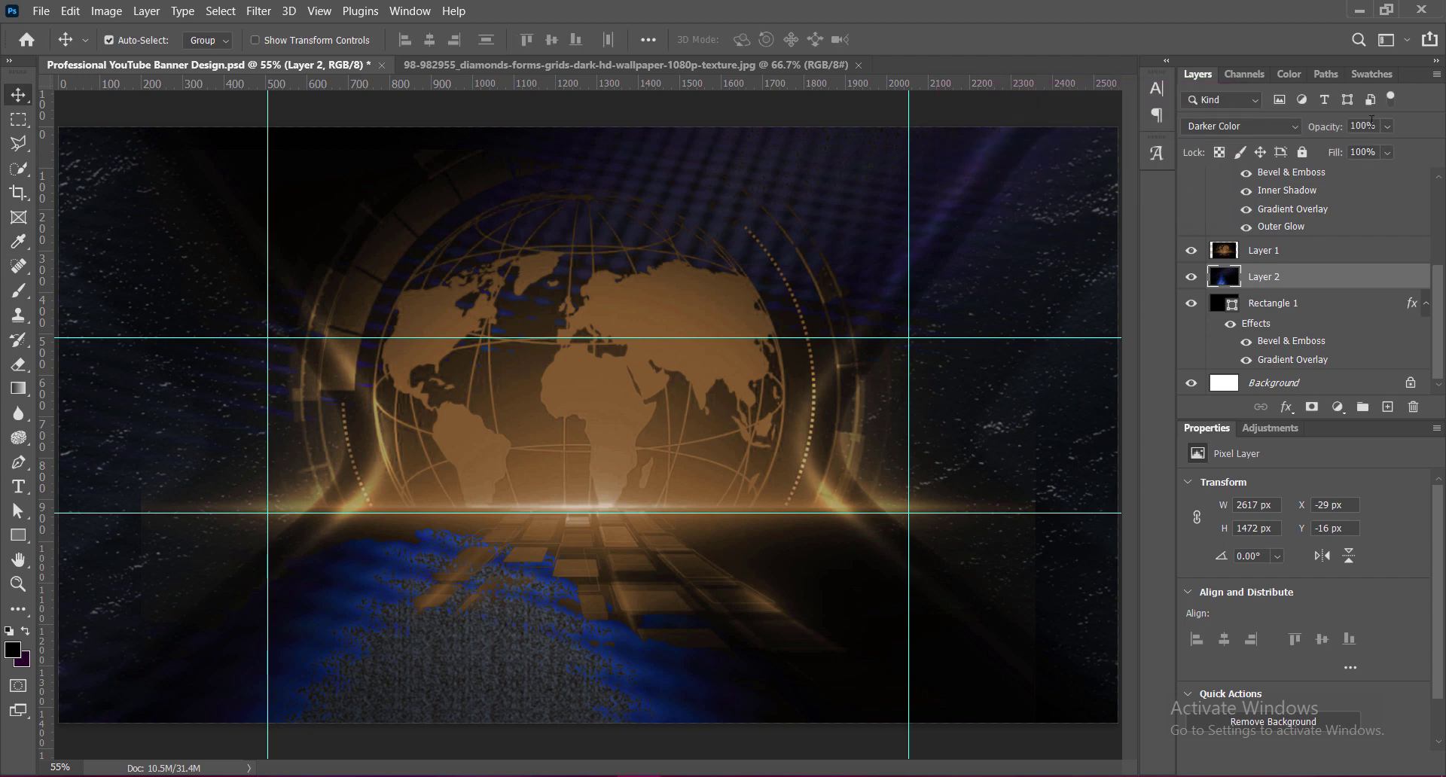
{"action": "left_click_drag", "start_coordinate": [1408, 149], "coordinate": [1364, 154]}
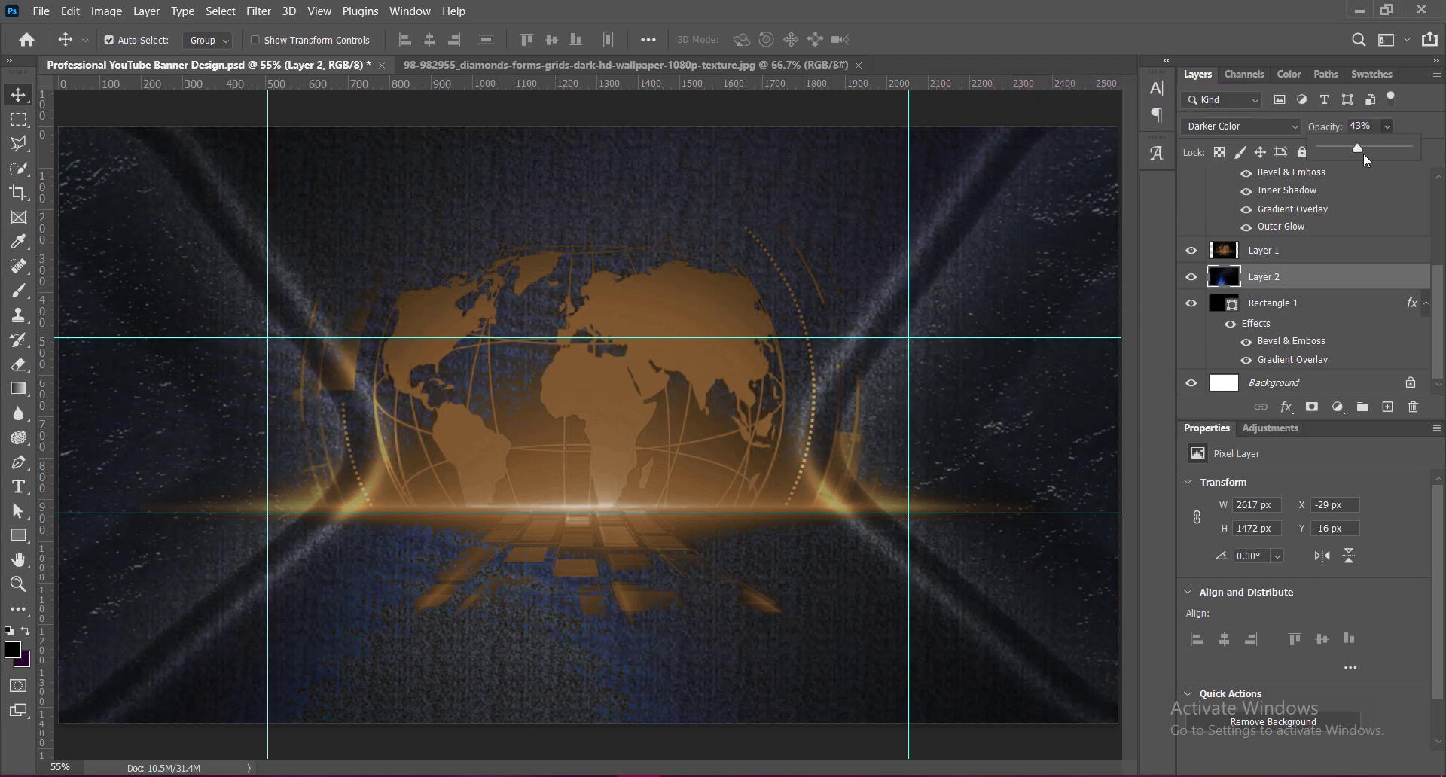
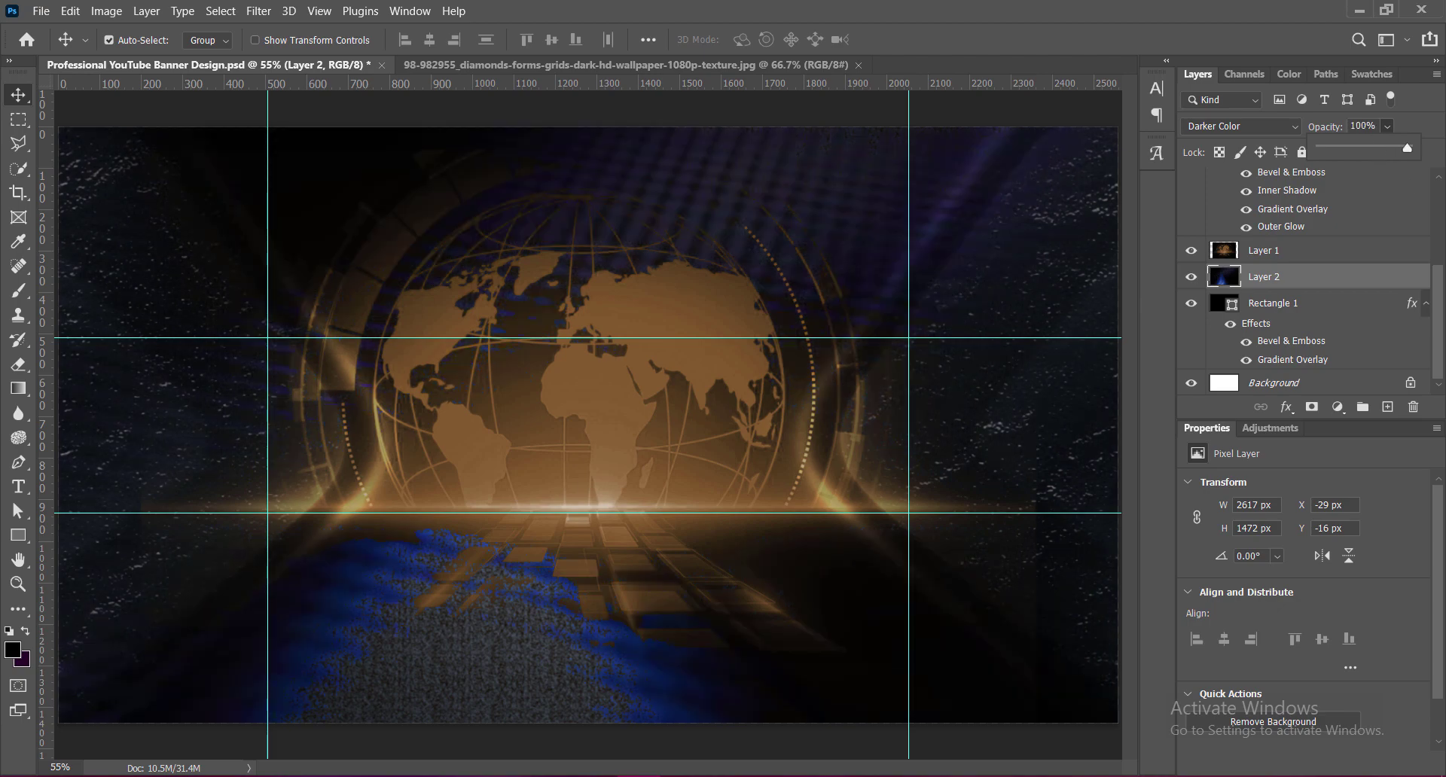
Set Layer 1's opacity to 63%.
{"action": "left_click", "coordinate": [1271, 256]}
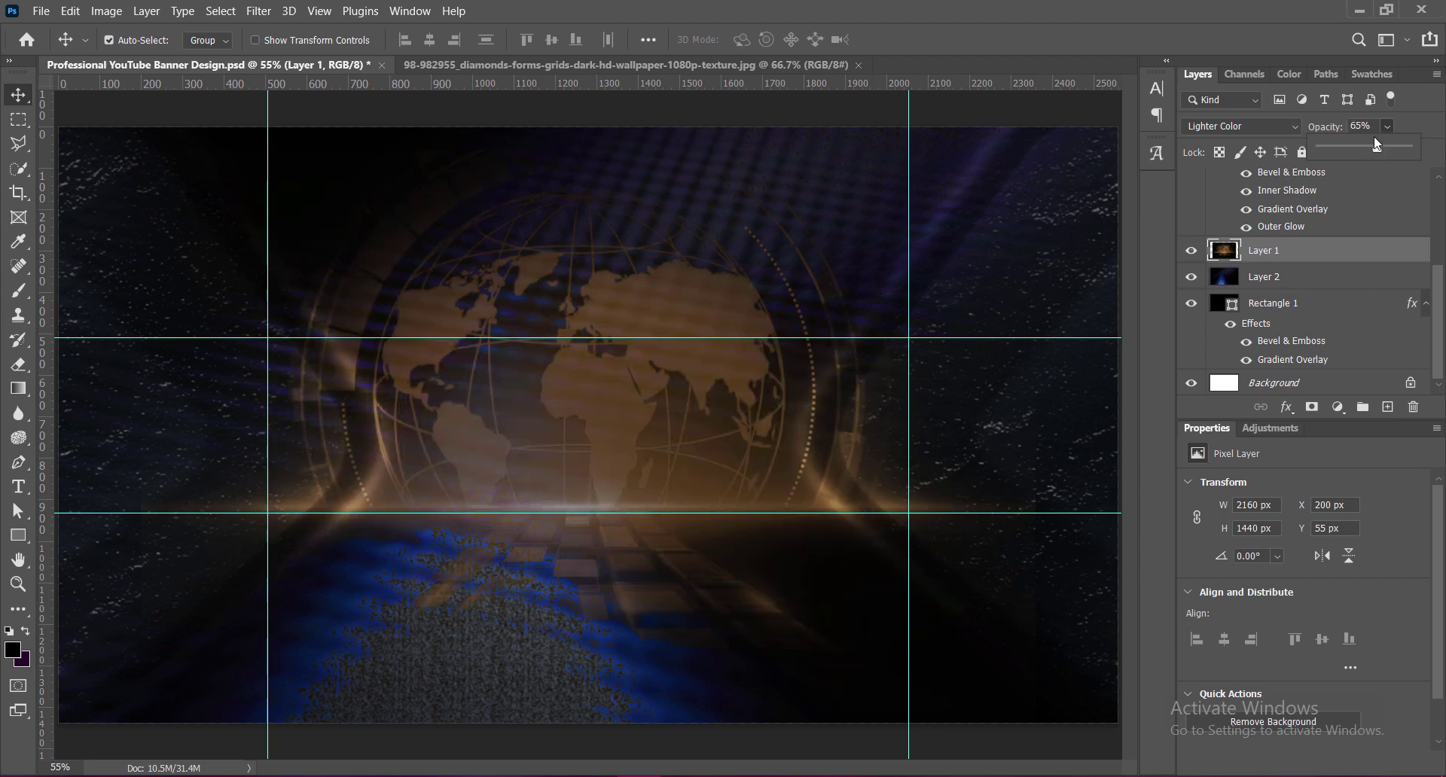
{"action": "left_click_drag", "start_coordinate": [1386, 148], "coordinate": [1377, 151]}
{"action": "type", "text": "75"}
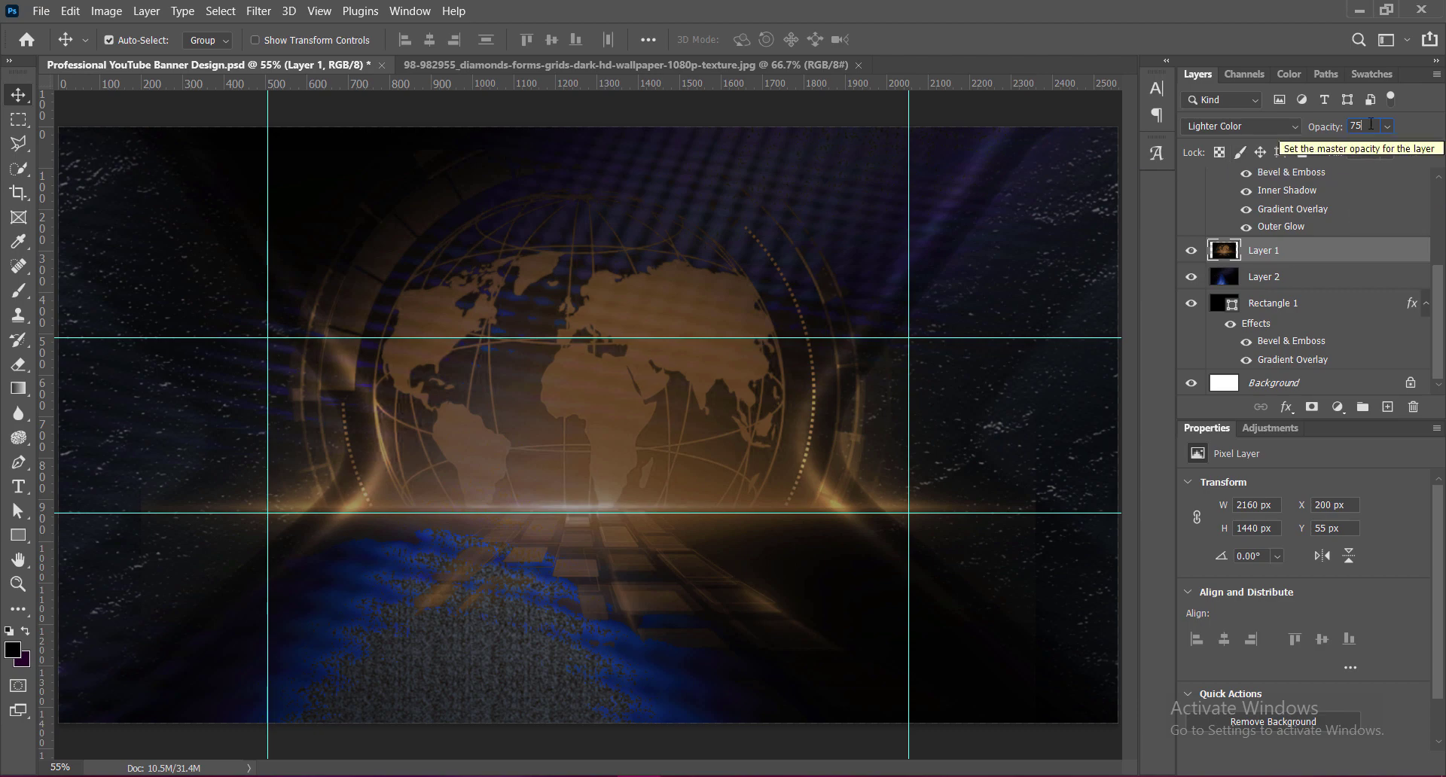
{"action": "left_click", "coordinate": [1316, 124]}
{"action": "type", "text": "3"}
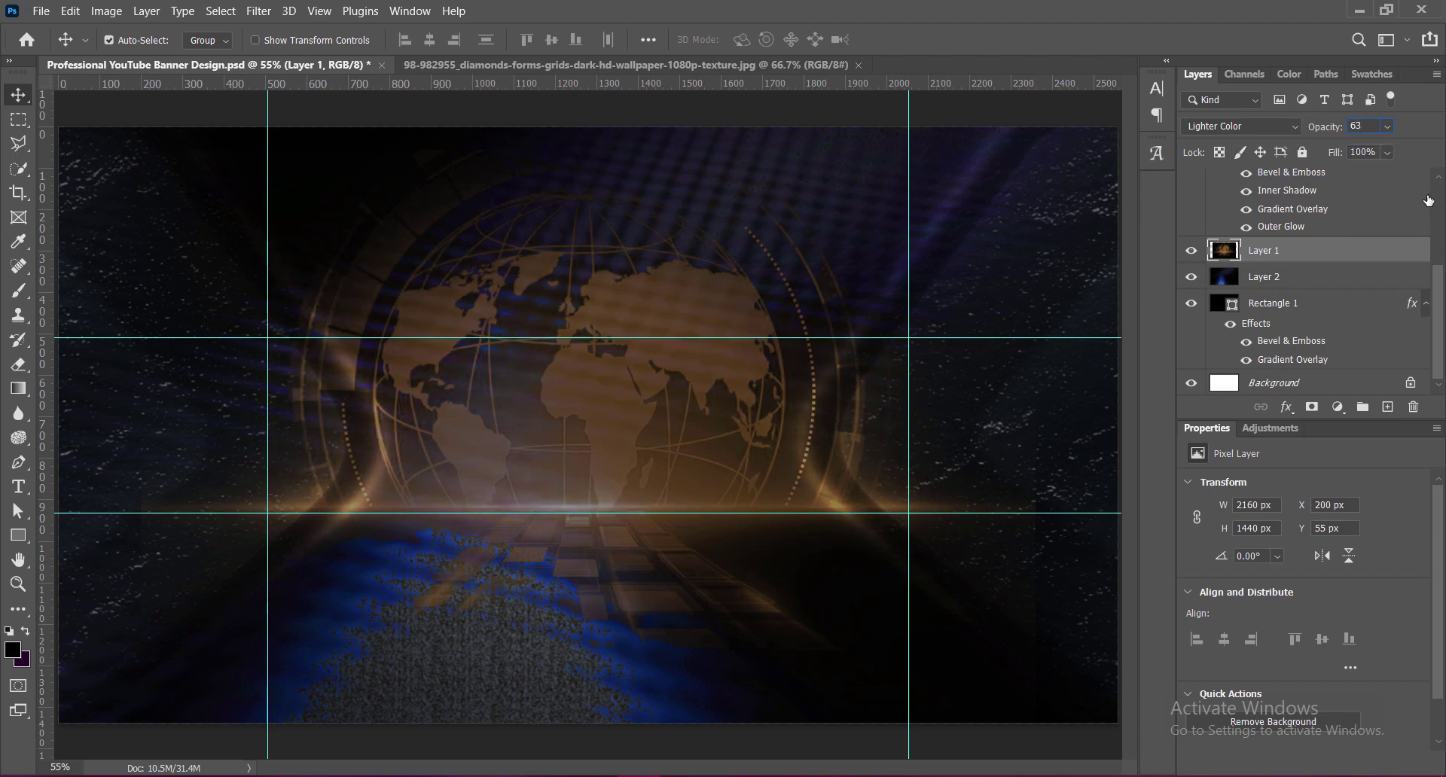
Brighten Layer 1 with Brightness/Contrast, raising brightness and setting contrast to 33.
{"action": "left_click", "coordinate": [106, 11]}
{"action": "left_click", "coordinate": [334, 55]}
{"action": "left_click_drag", "start_coordinate": [1143, 119], "coordinate": [1164, 117]}
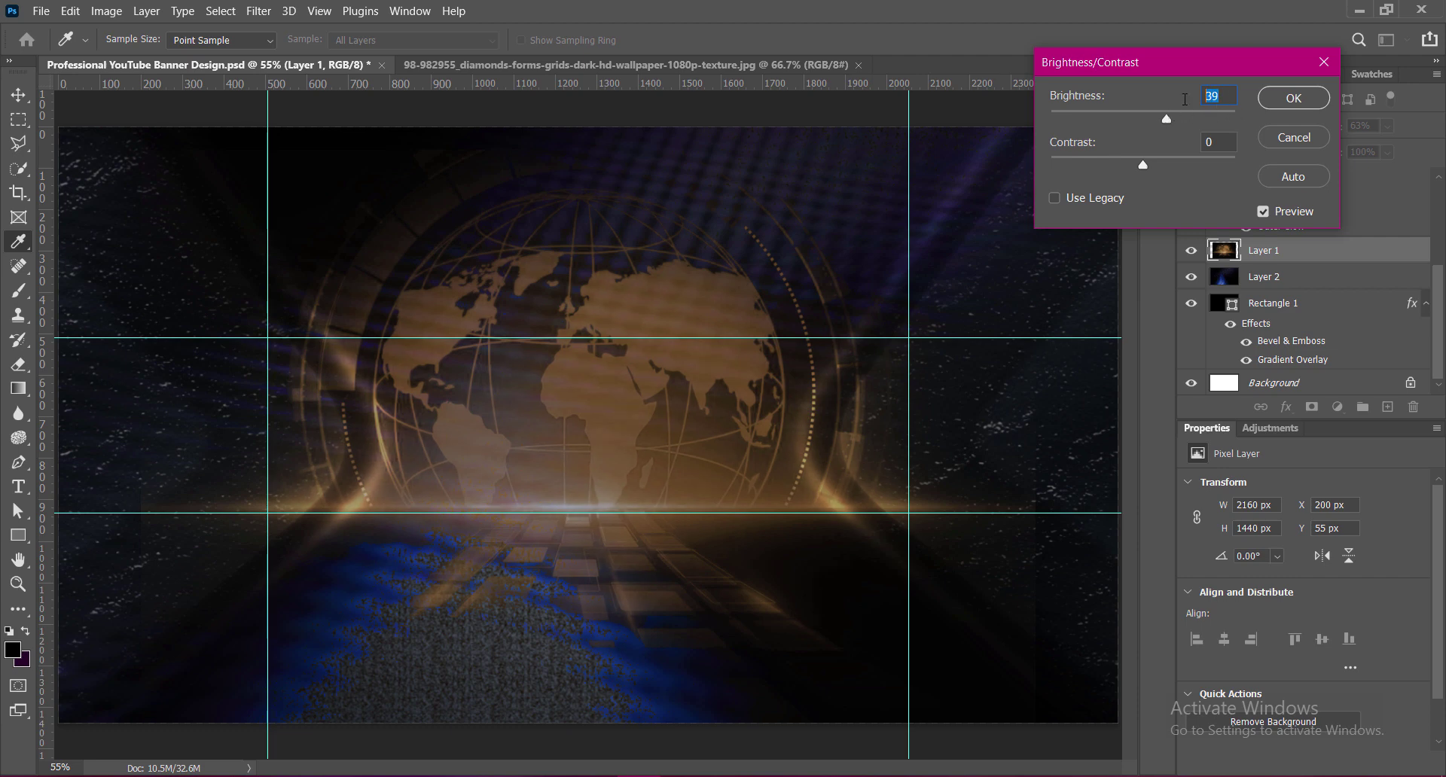
{"action": "left_click_drag", "start_coordinate": [1165, 119], "coordinate": [1174, 119]}
{"action": "mouse_move", "coordinate": [1143, 164]}
{"action": "left_mouse_down"}
{"action": "mouse_move", "coordinate": [1199, 164]}
{"action": "mouse_move", "coordinate": [1158, 161]}
{"action": "left_mouse_up"}
{"action": "key", "text": "Tab"}
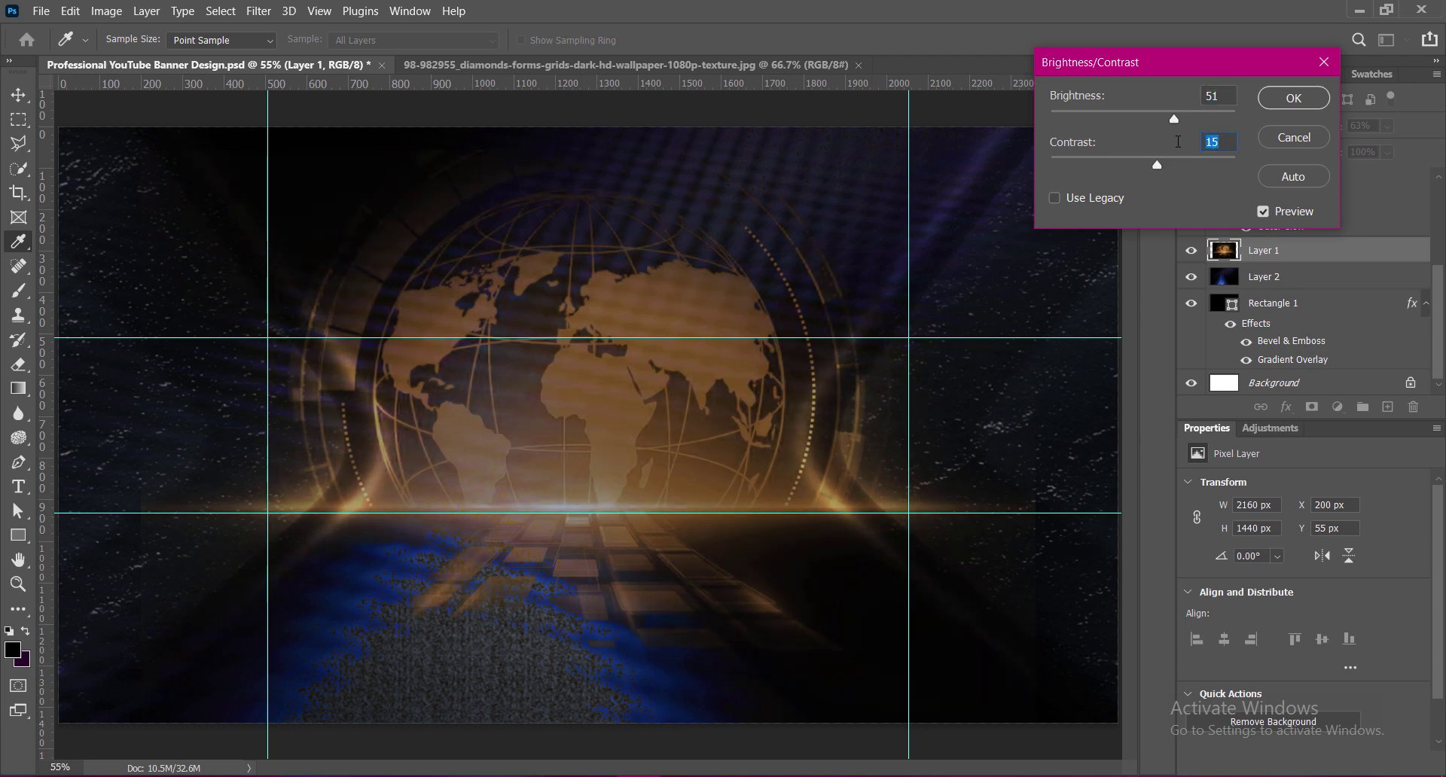
{"action": "type", "text": "33"}
{"action": "left_click", "coordinate": [1283, 97]}
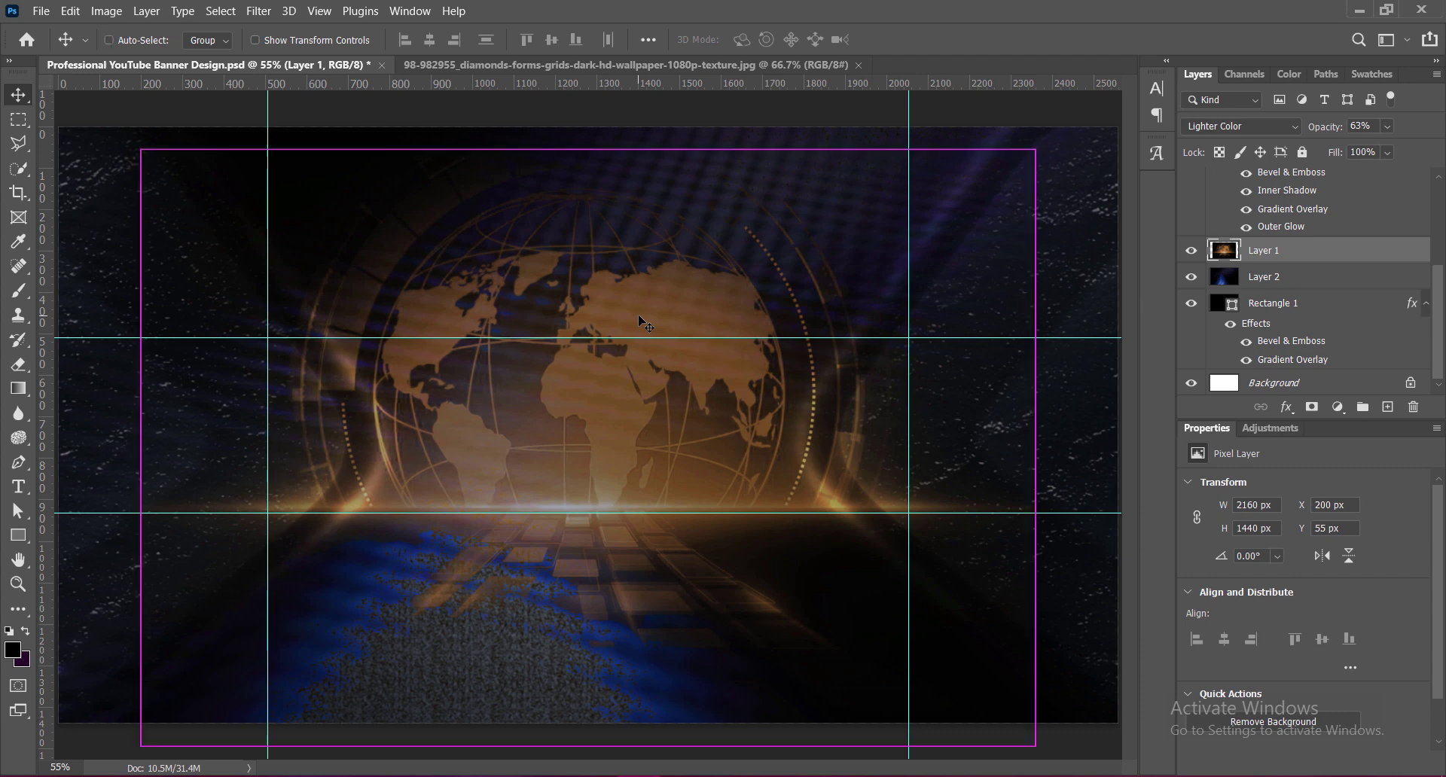
Save the banner, then erase a spot of Layer 1 near the lower right.
{"action": "key", "text": "ctrl+s"}
{"action": "right_click", "coordinate": [18, 364]}
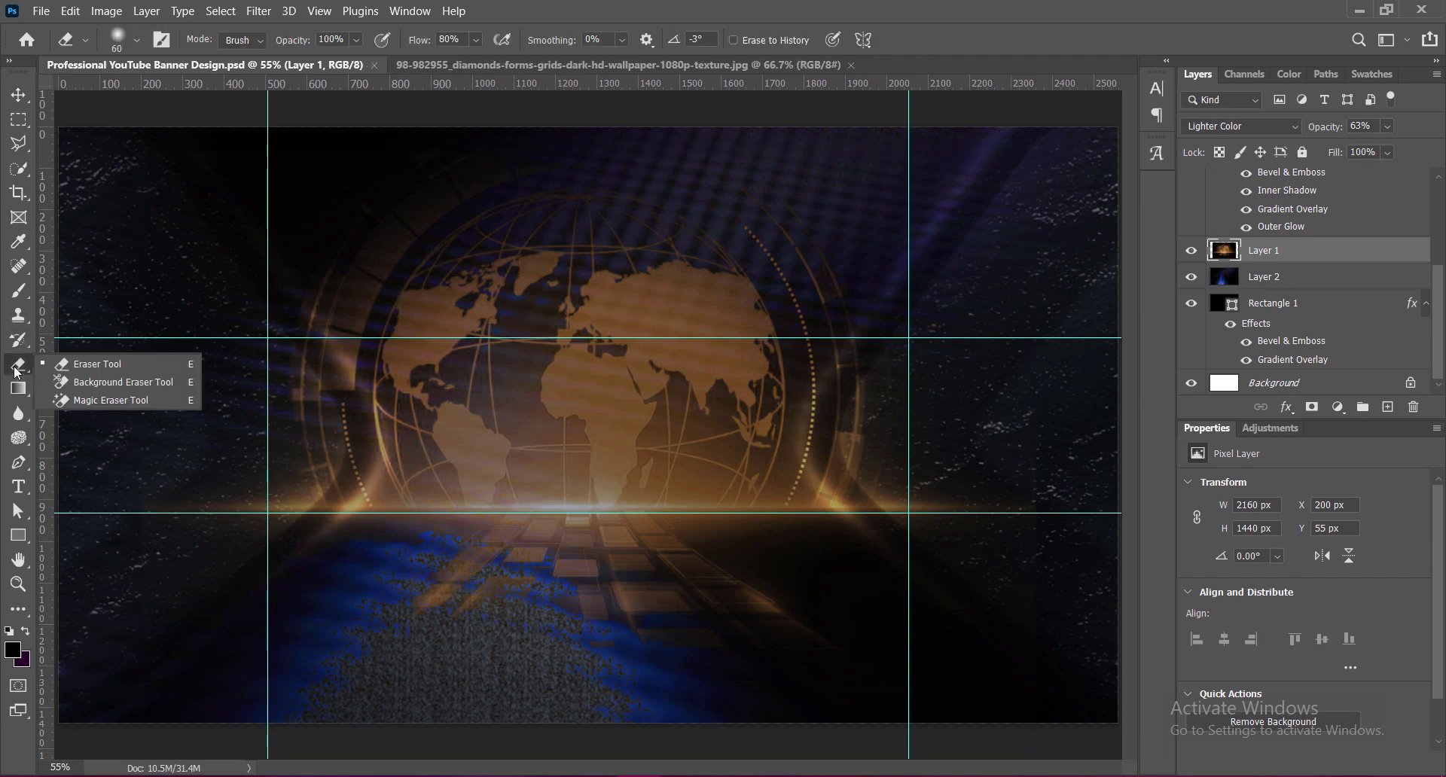
{"action": "left_click", "coordinate": [83, 362]}
{"action": "left_click", "coordinate": [130, 534]}
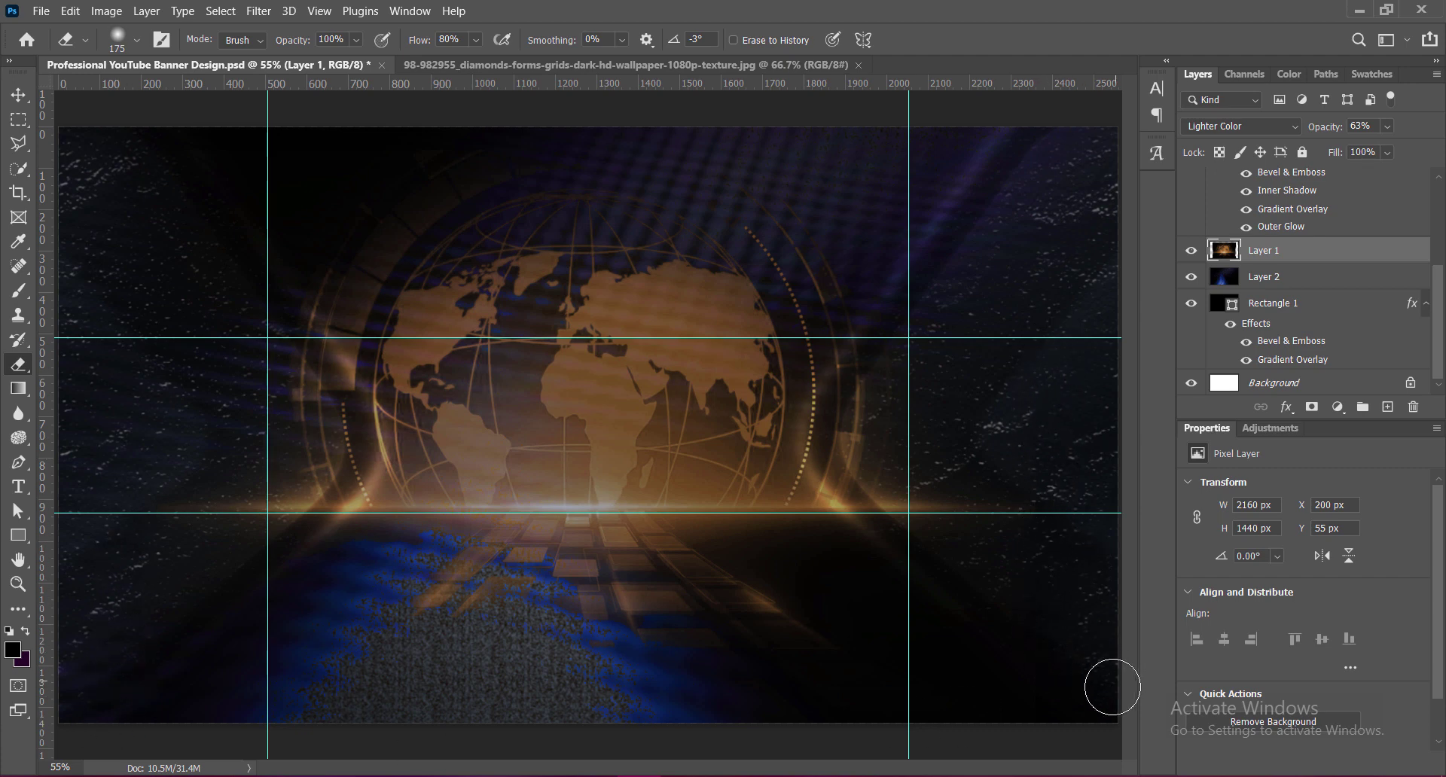
Duplicate Layer 2 and place the copy directly below it.
{"action": "left_click", "coordinate": [18, 96]}
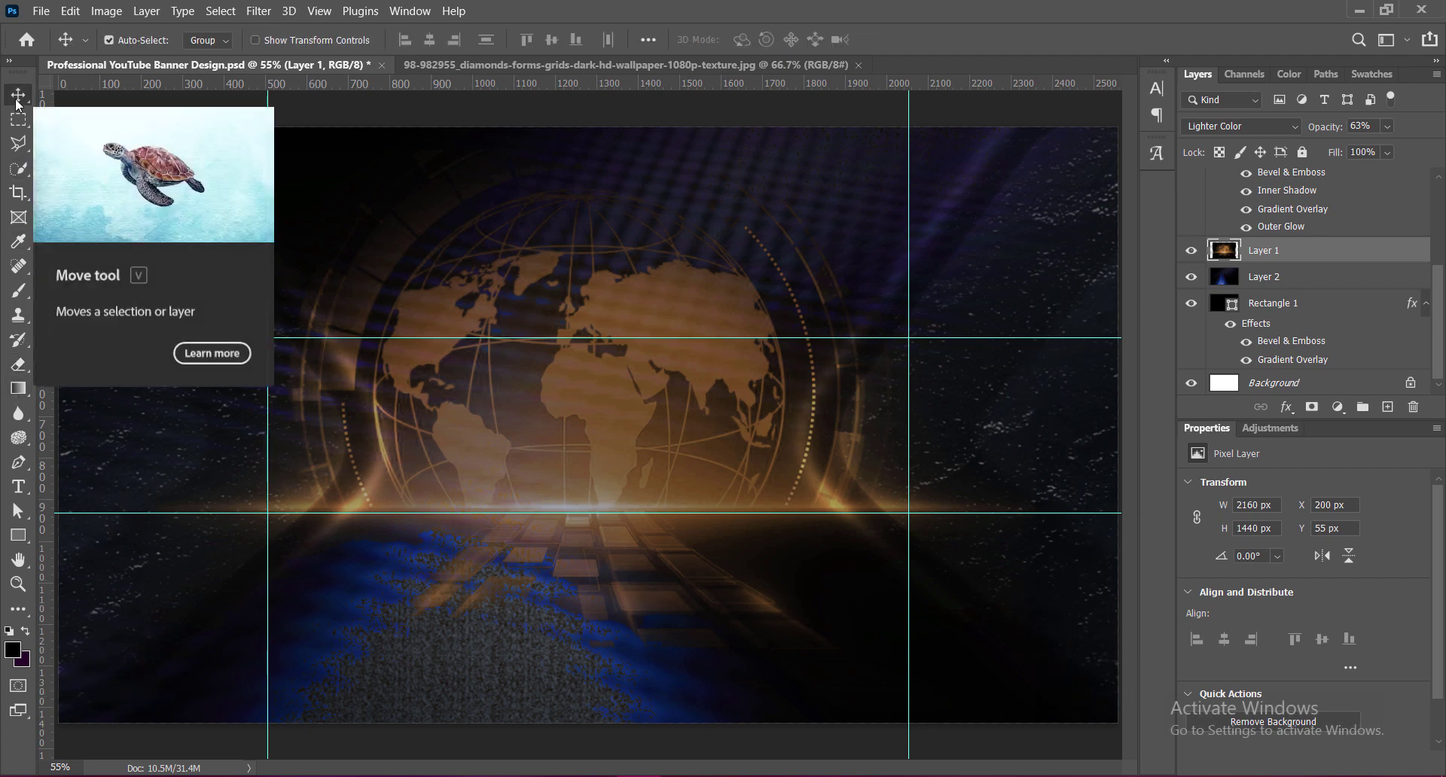
{"action": "left_click", "coordinate": [1297, 277]}
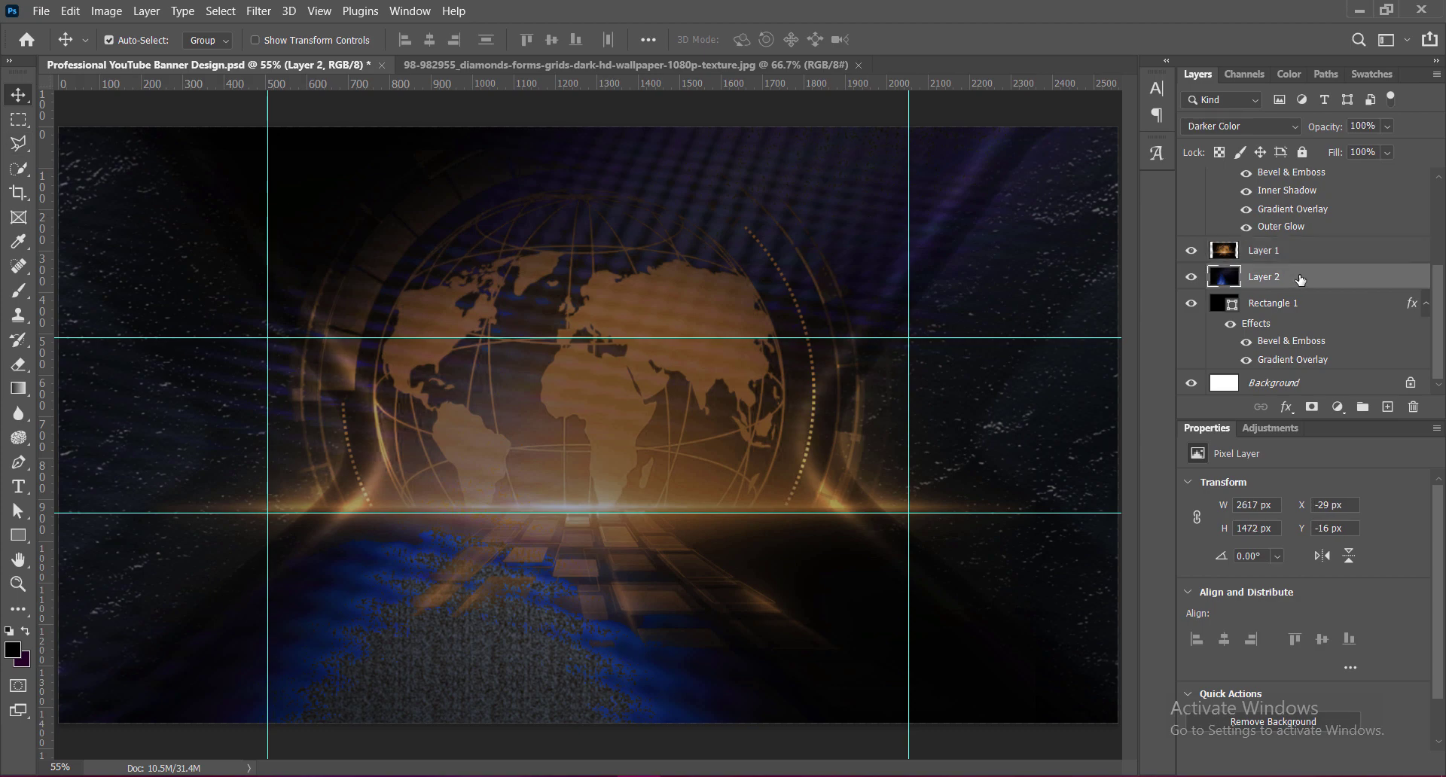
{"action": "left_click", "coordinate": [807, 201]}
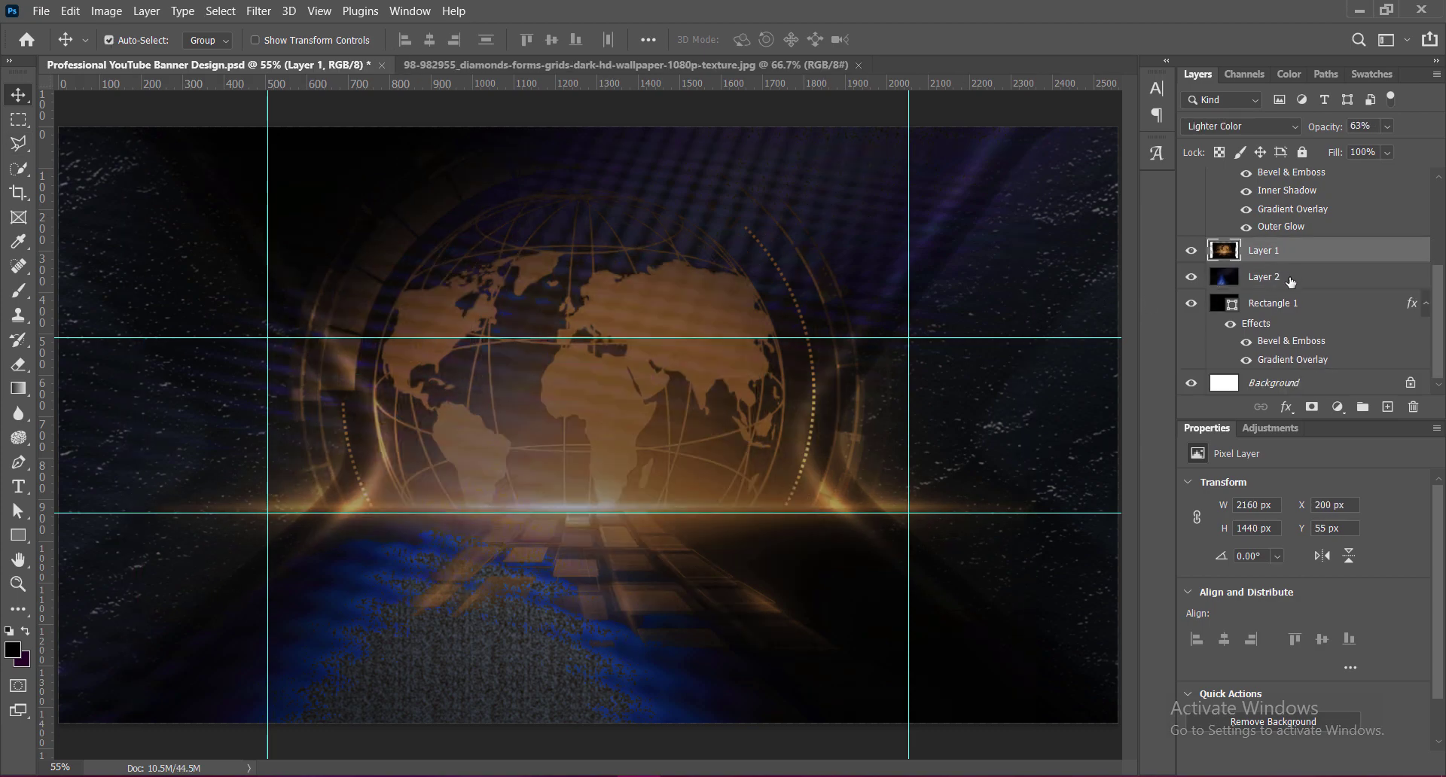
{"action": "left_click_drag", "start_coordinate": [1297, 276], "coordinate": [1387, 407]}
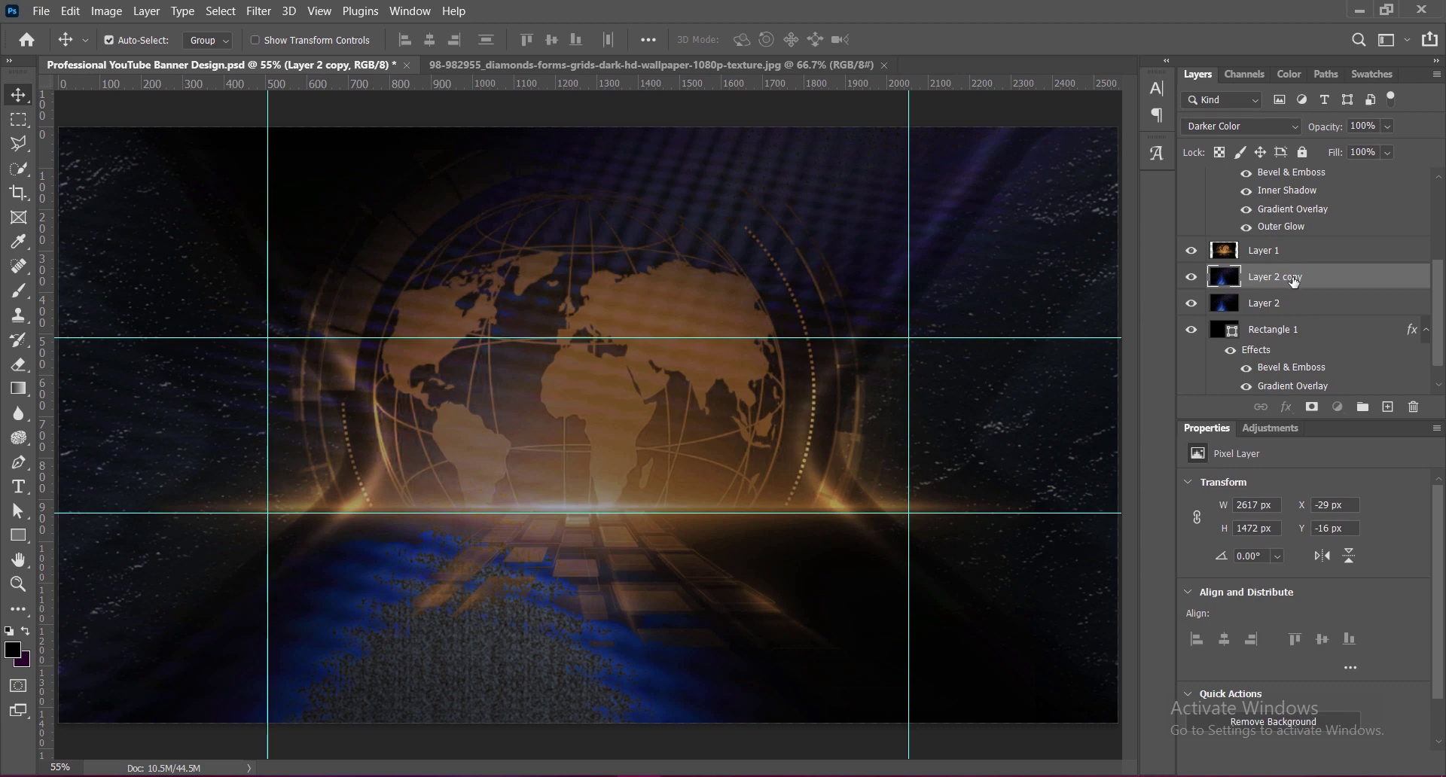
{"action": "left_click_drag", "start_coordinate": [1297, 315], "coordinate": [1294, 322]}
Flip Layer 2 copy both vertically and horizontally with Free Transform.
{"action": "key", "text": "ctrl+t"}
{"action": "mouse_move", "coordinate": [838, 339]}
{"action": "left_mouse_down"}
{"action": "mouse_move", "coordinate": [800, 292]}
{"action": "mouse_move", "coordinate": [883, 284]}
{"action": "left_mouse_up"}
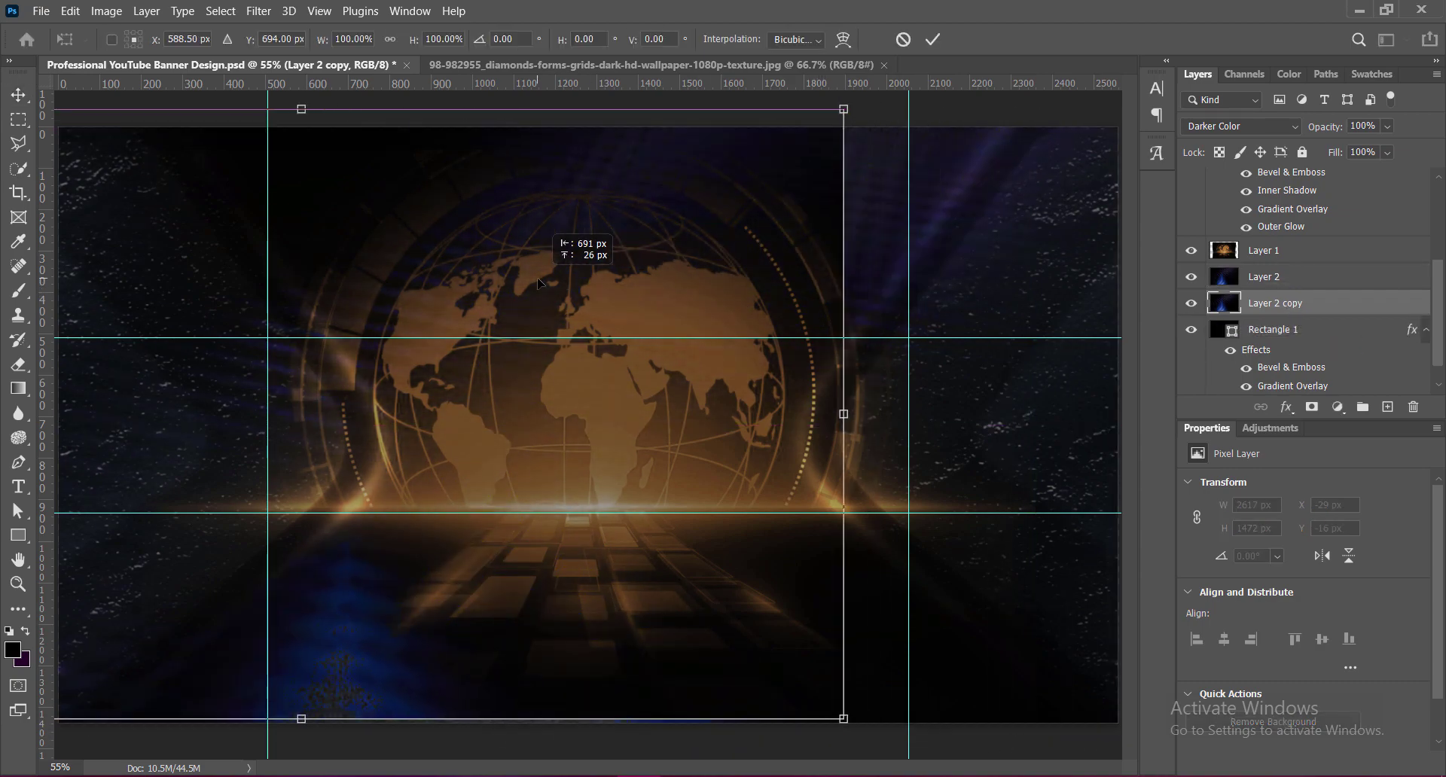
{"action": "left_click", "coordinate": [903, 39]}
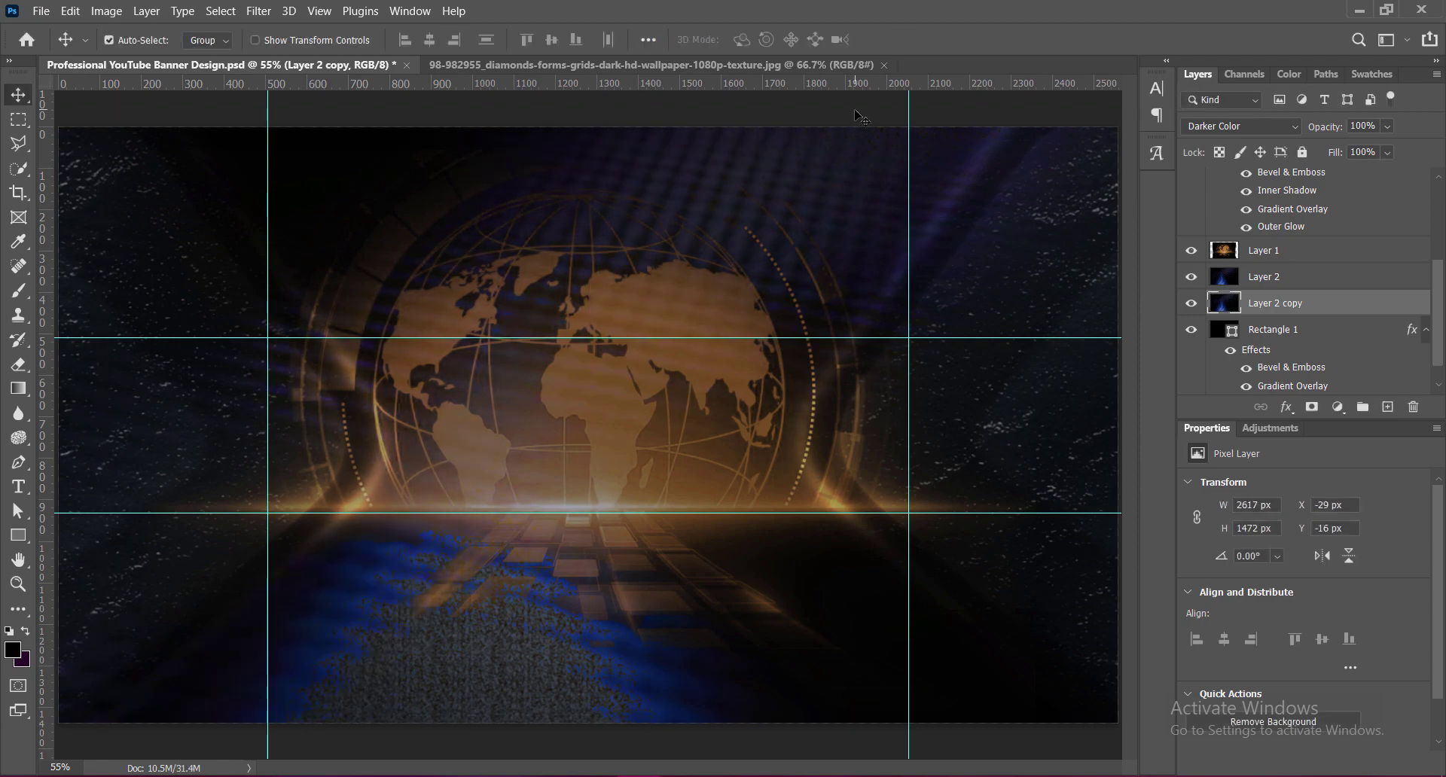
{"action": "key", "text": "ctrl+t"}
{"action": "right_click", "coordinate": [671, 354]}
{"action": "left_click", "coordinate": [725, 742]}
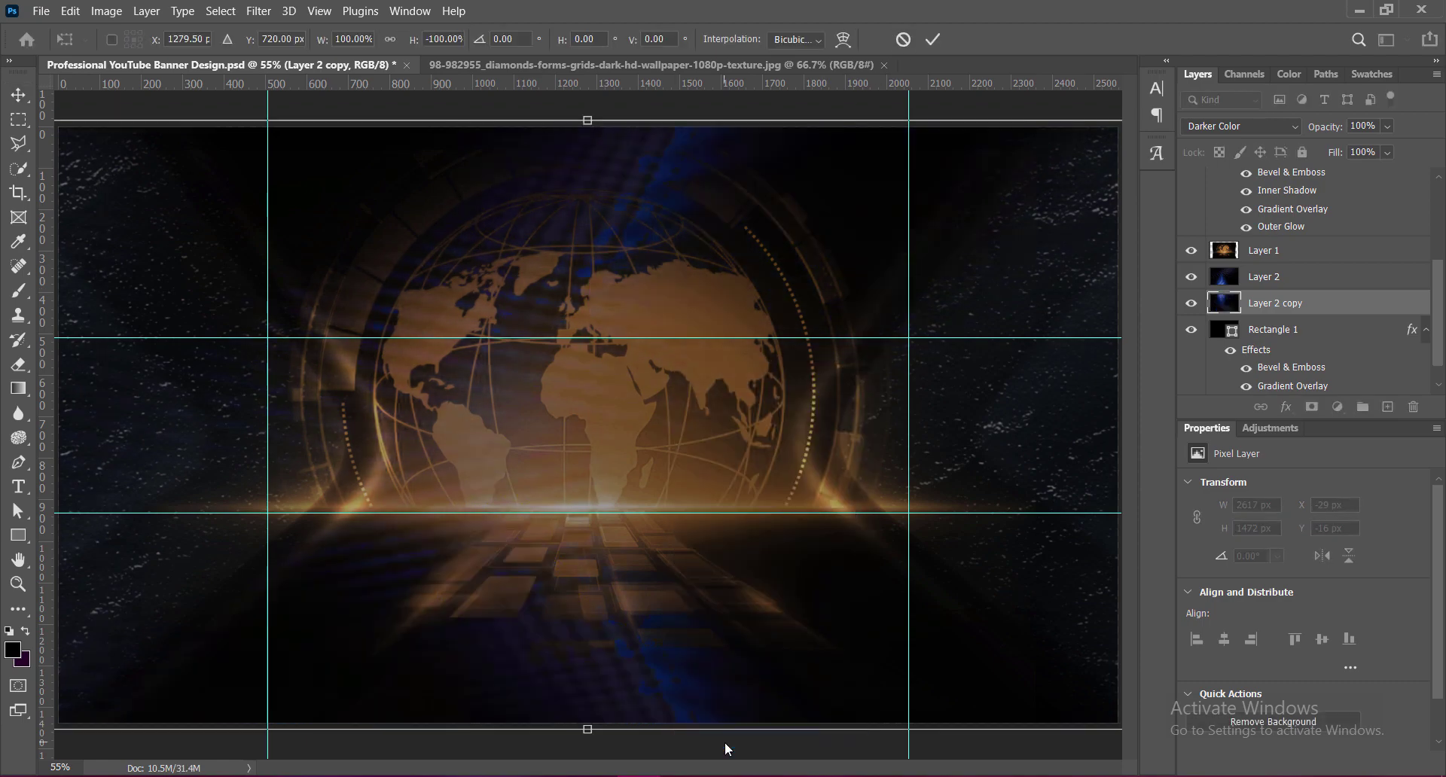
{"action": "right_click", "coordinate": [738, 381]}
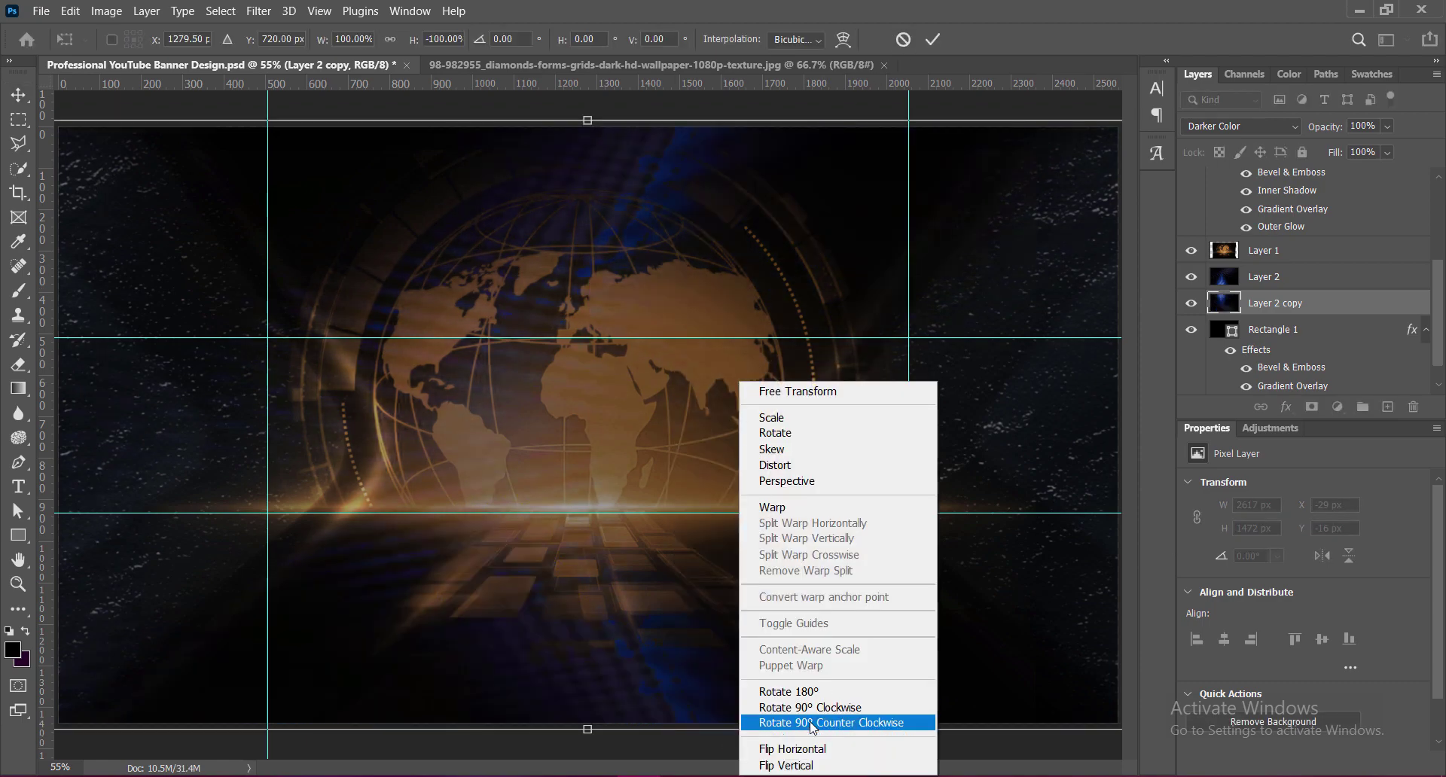
{"action": "left_click", "coordinate": [811, 748]}
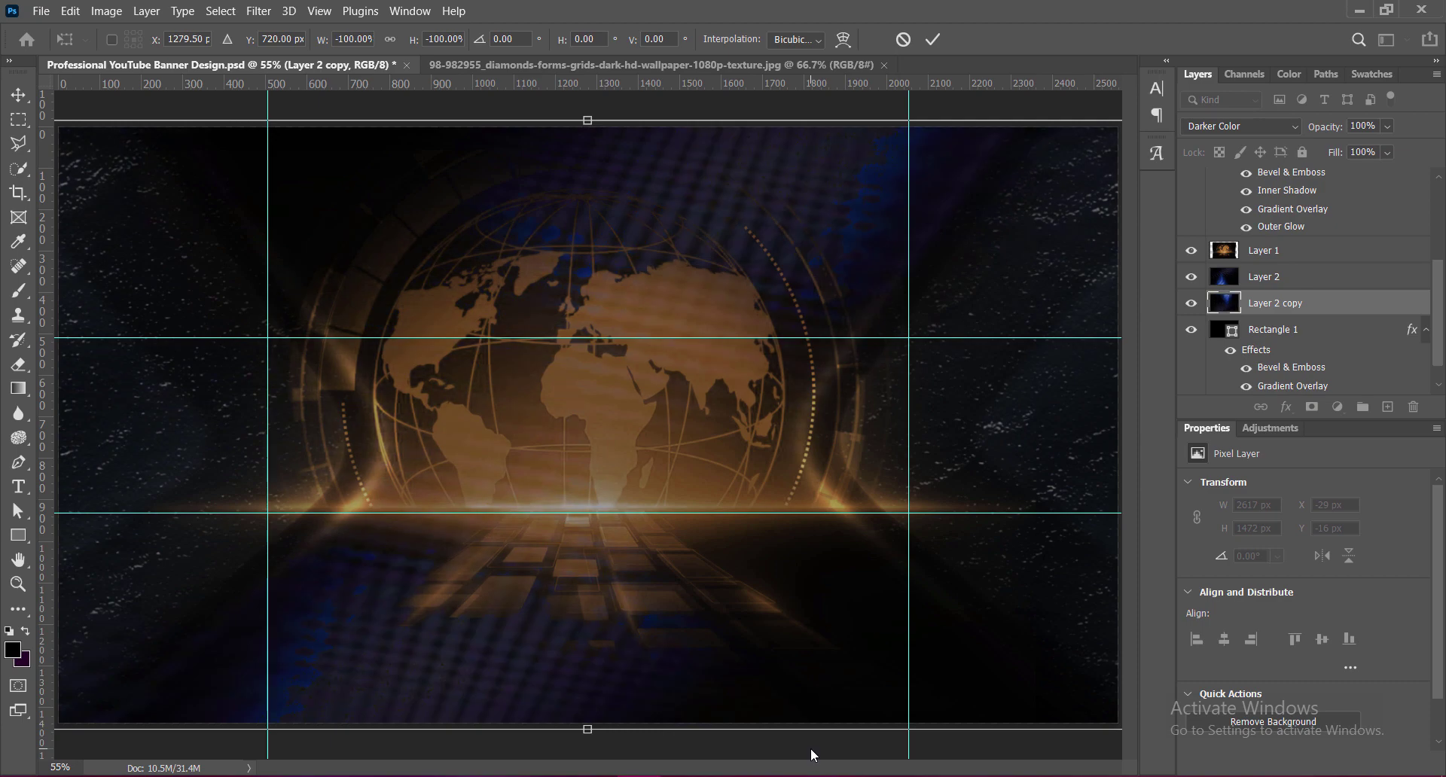
{"action": "left_click", "coordinate": [937, 39]}
Group Layer 2 and its copy into Group 1 and save.
{"action": "left_click", "coordinate": [1316, 282], "text": "shift"}
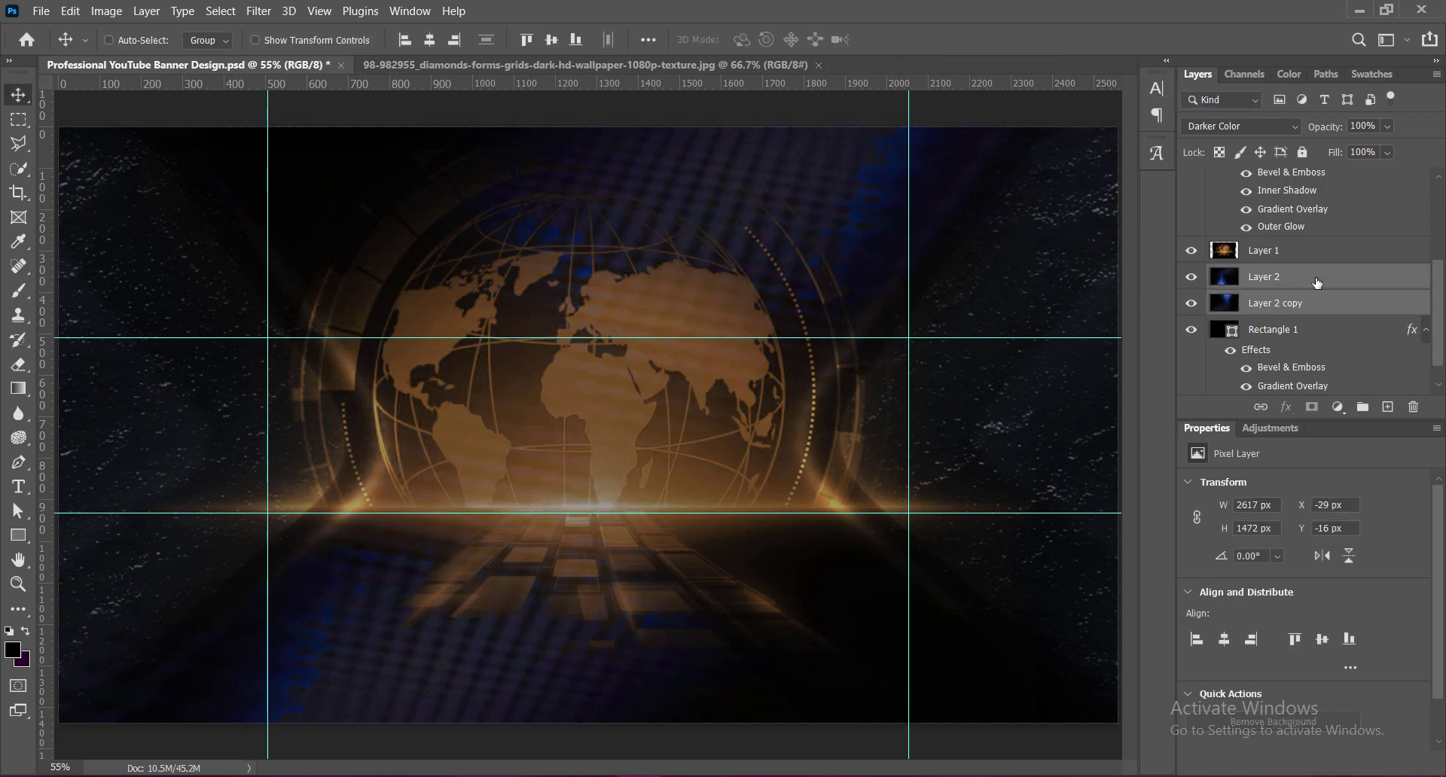
{"action": "key", "text": "ctrl+g"}
{"action": "key", "text": "ctrl+s"}
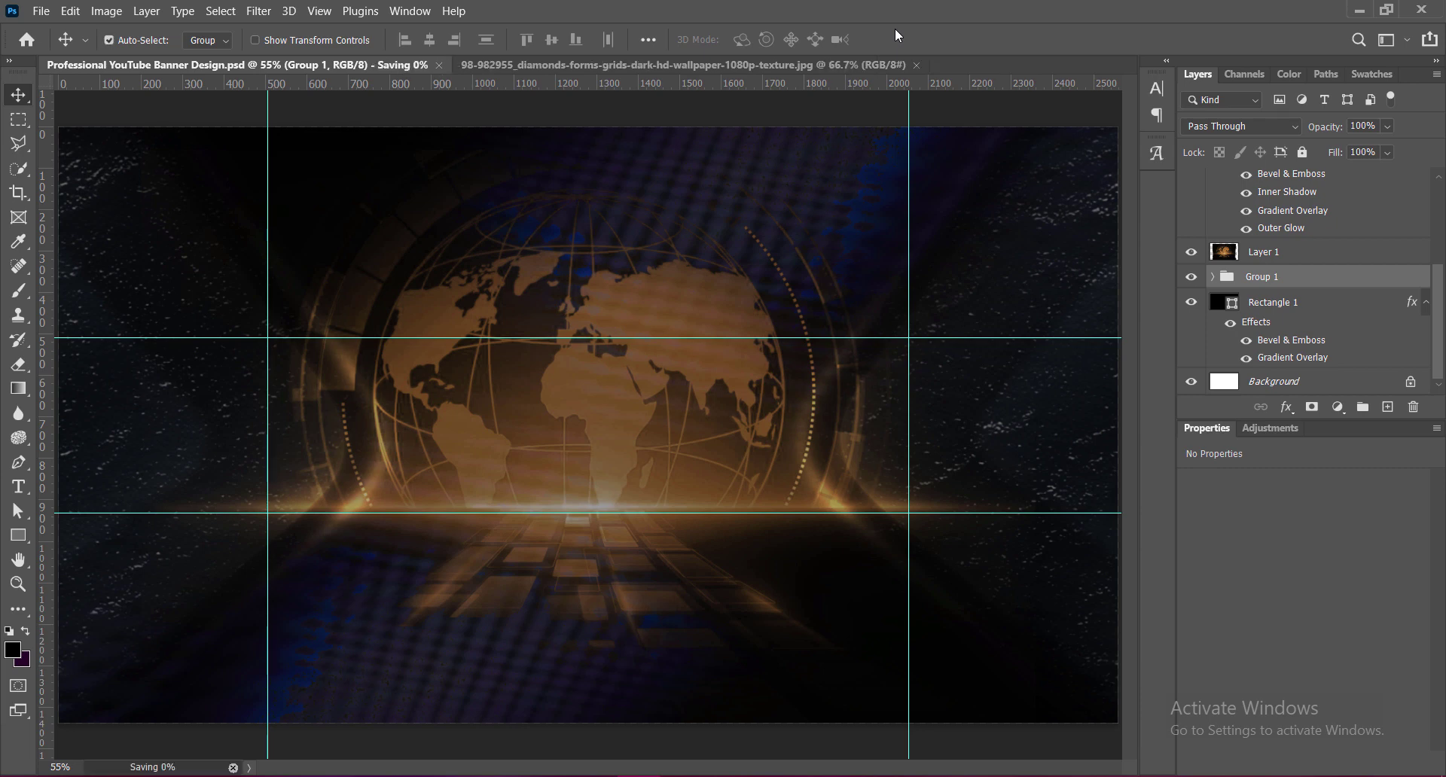
Set Layer 1's opacity to 75%, save, and close the texture image.
{"action": "left_click", "coordinate": [607, 423]}
{"action": "double_click", "coordinate": [1372, 125]}
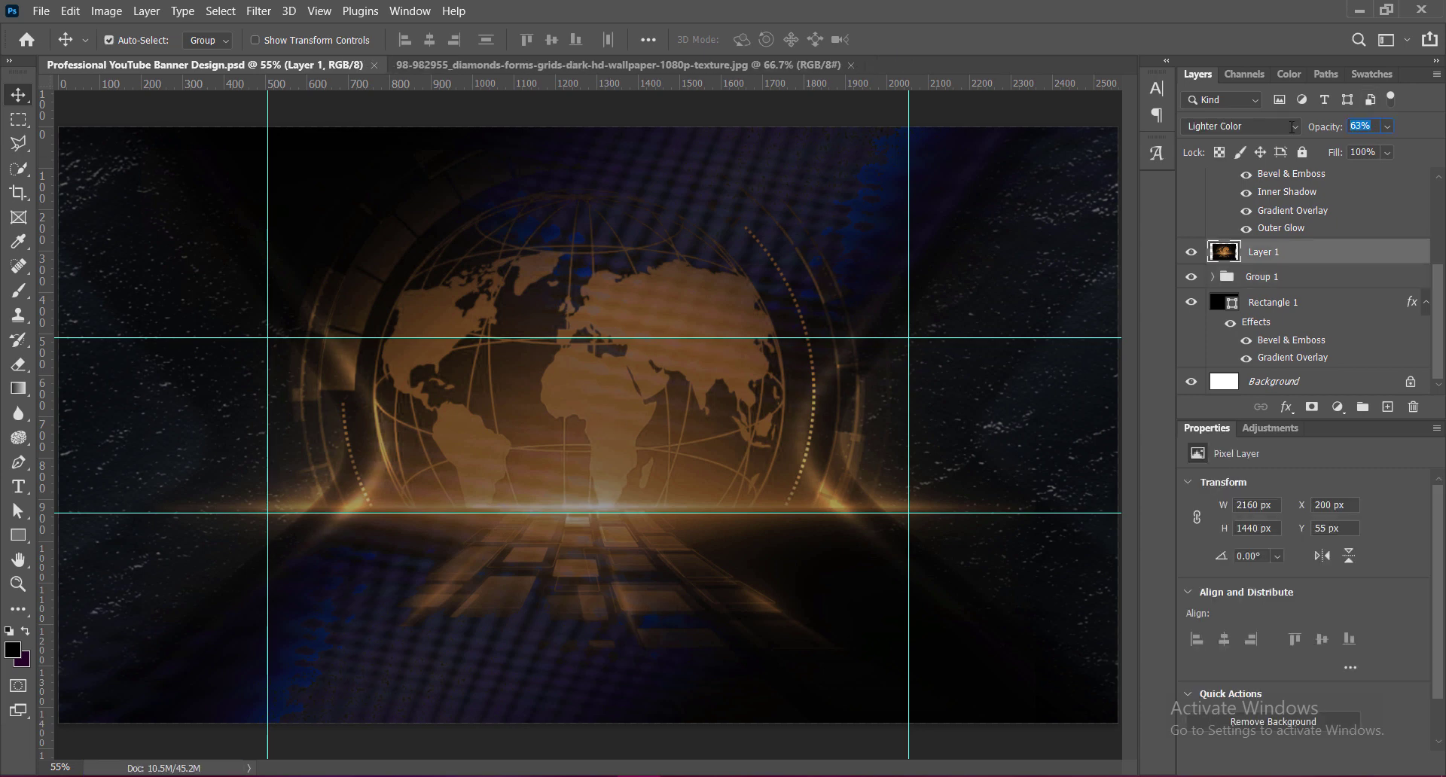
{"action": "type", "text": "75"}
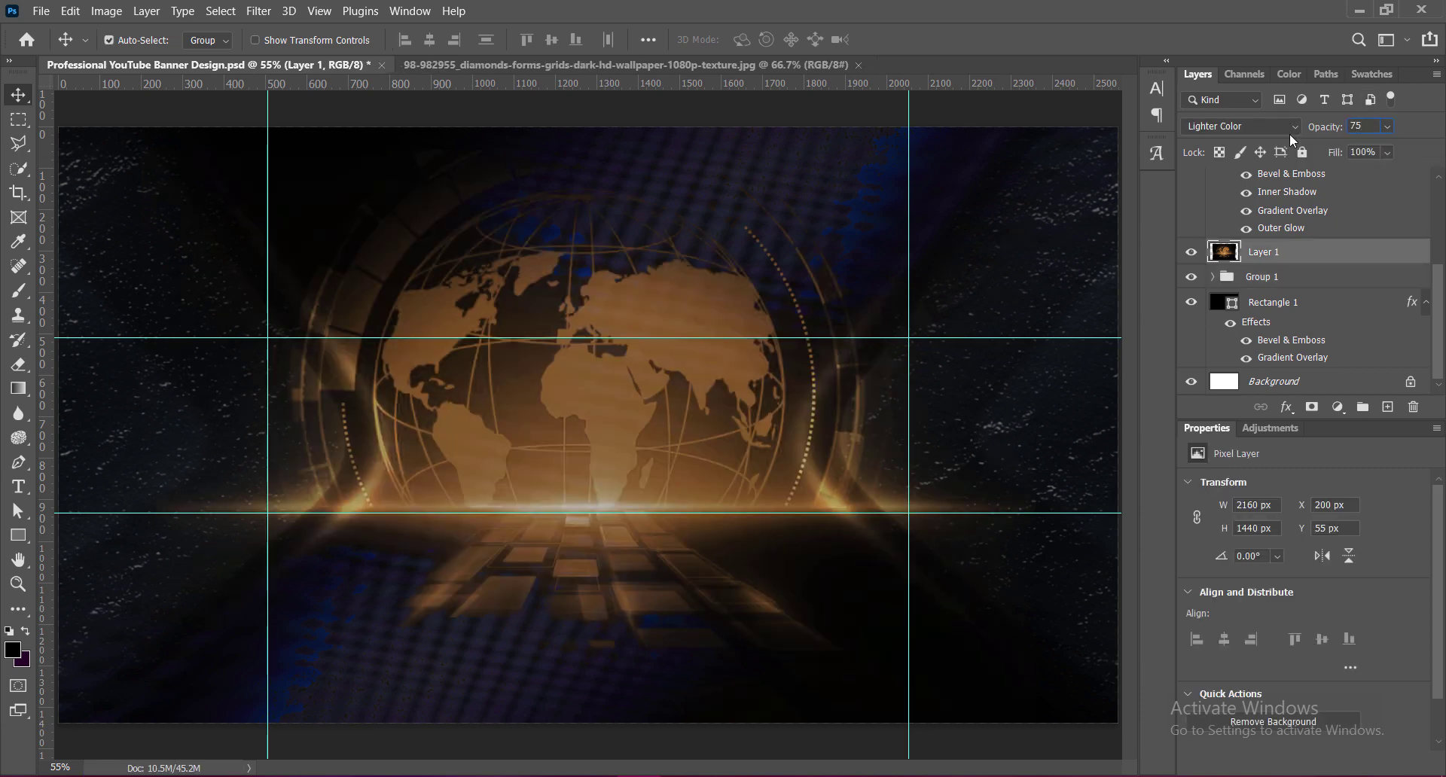
{"action": "key", "text": "Return"}
{"action": "key", "text": "ctrl+s"}
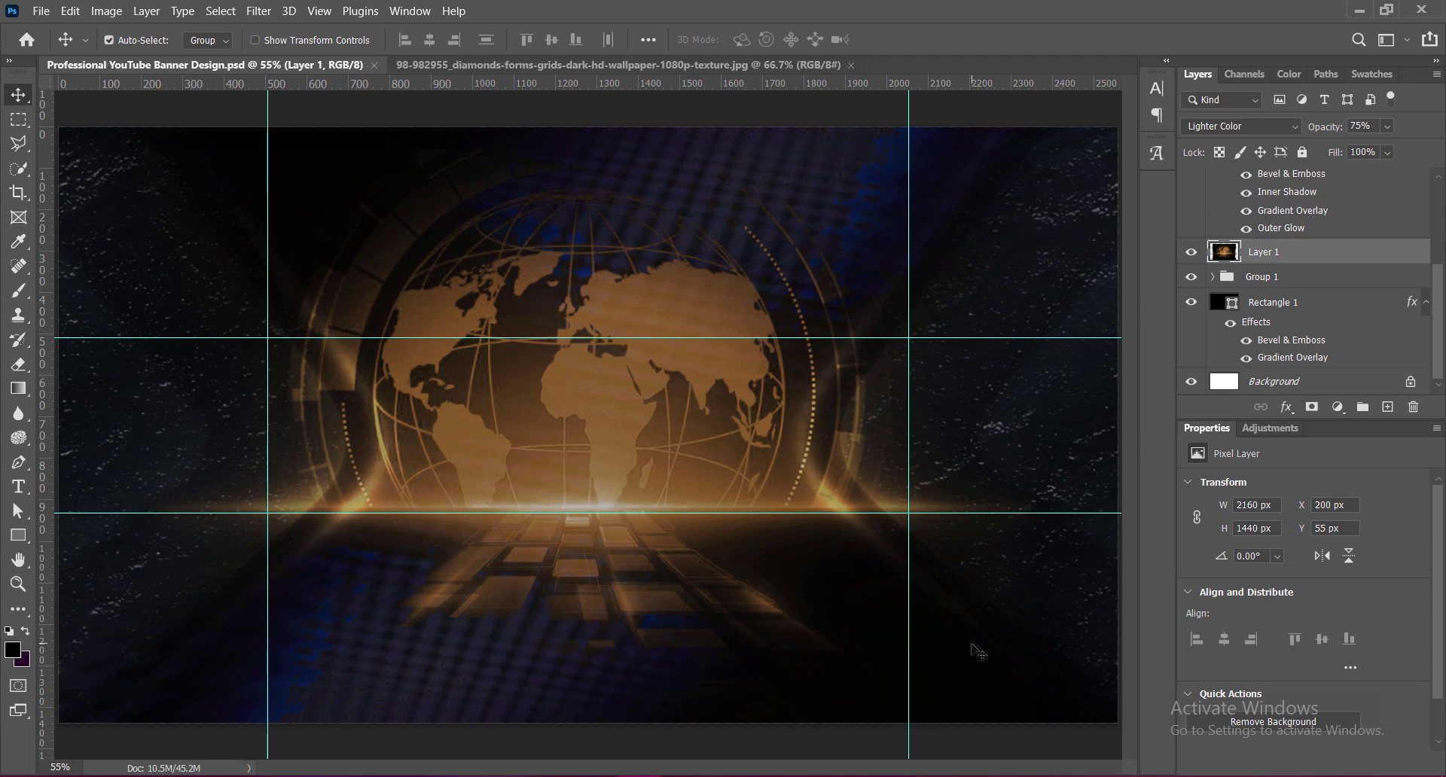
{"action": "left_click", "coordinate": [851, 66]}
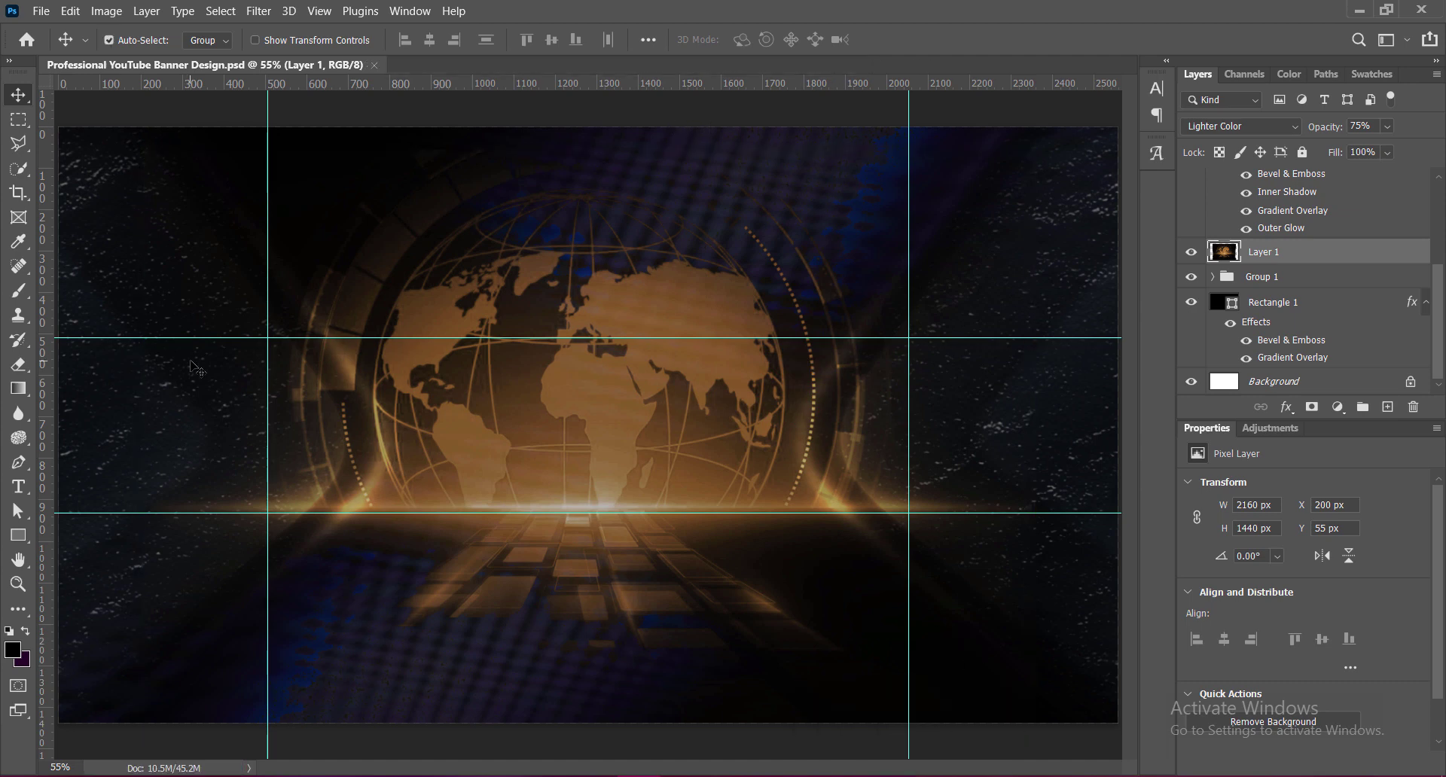
{"action": "scroll", "coordinate": [497, 413], "scroll_direction": "up", "scroll_amount": 1}
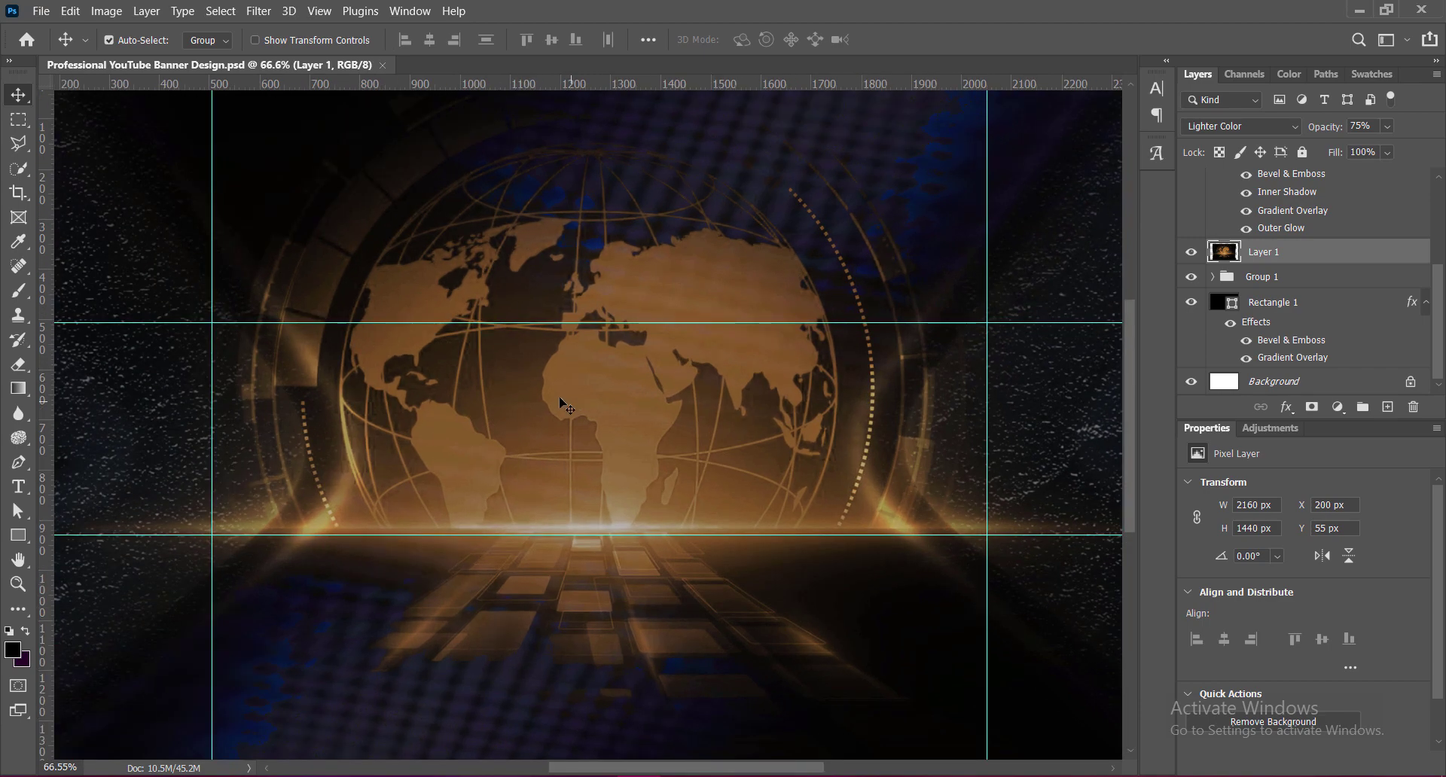
On a new layer, draw a black circle on the globe's left side.
{"action": "left_click", "coordinate": [1388, 407]}
{"action": "right_click", "coordinate": [18, 535]}
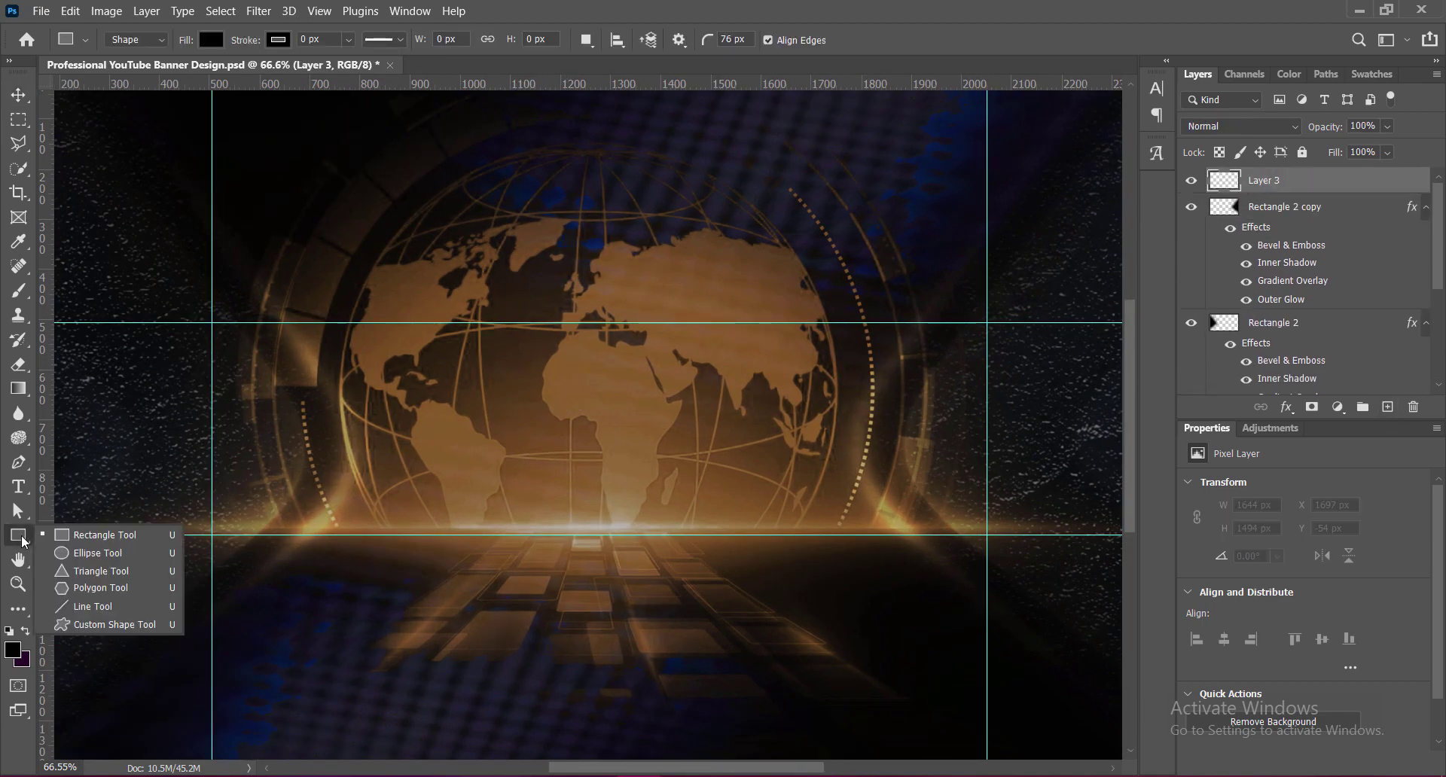
{"action": "left_click", "coordinate": [83, 532]}
{"action": "key", "text": "shift+u"}
{"action": "left_click_drag", "start_coordinate": [391, 388], "coordinate": [551, 547]}
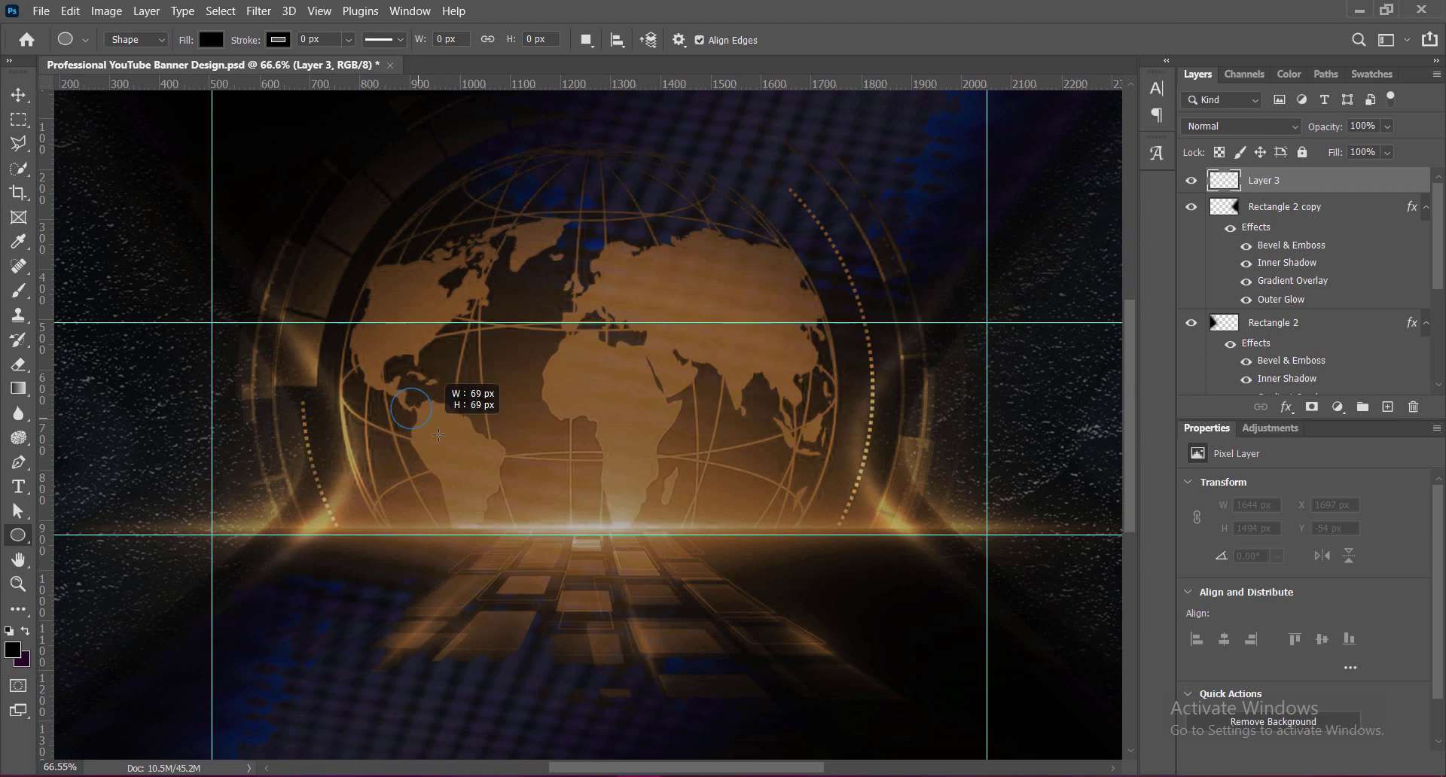
{"action": "key", "text": "v"}
{"action": "left_click_drag", "start_coordinate": [488, 476], "coordinate": [339, 432]}
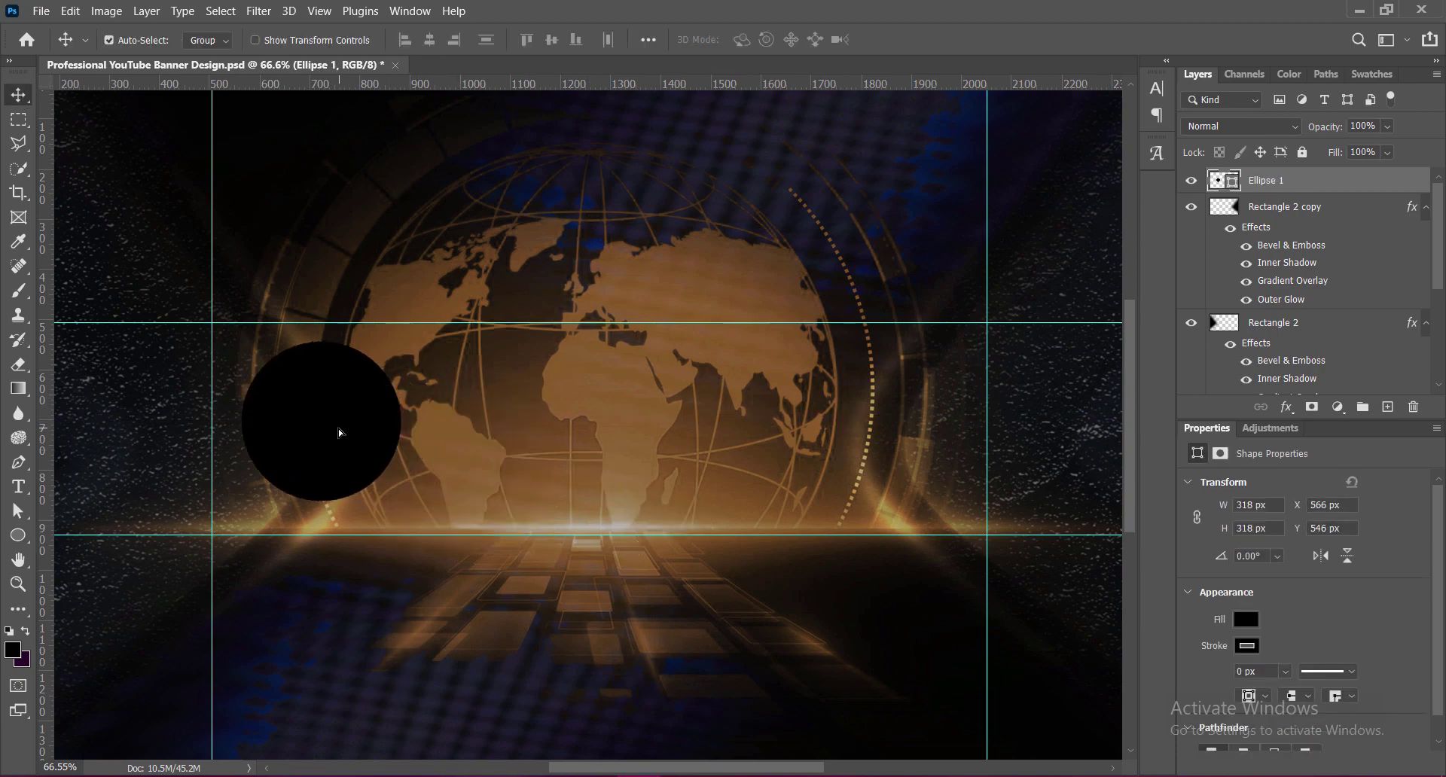
Resize the circle to about 344 px, then shrink it slightly and reposition it.
{"action": "key", "text": "ctrl+t"}
{"action": "left_click_drag", "start_coordinate": [321, 500], "coordinate": [321, 513]}
{"action": "left_click_drag", "start_coordinate": [334, 446], "coordinate": [337, 443]}
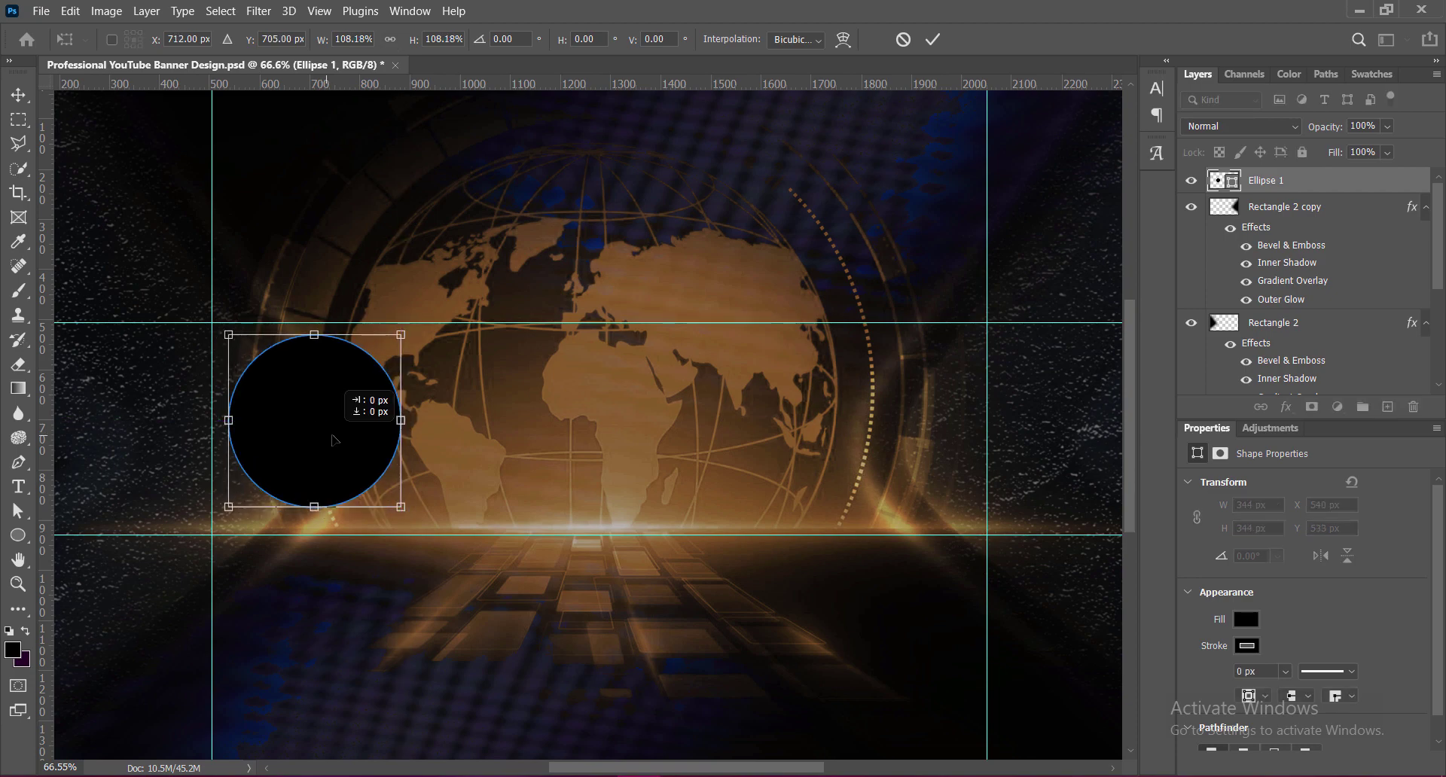
{"action": "key", "text": "Return"}
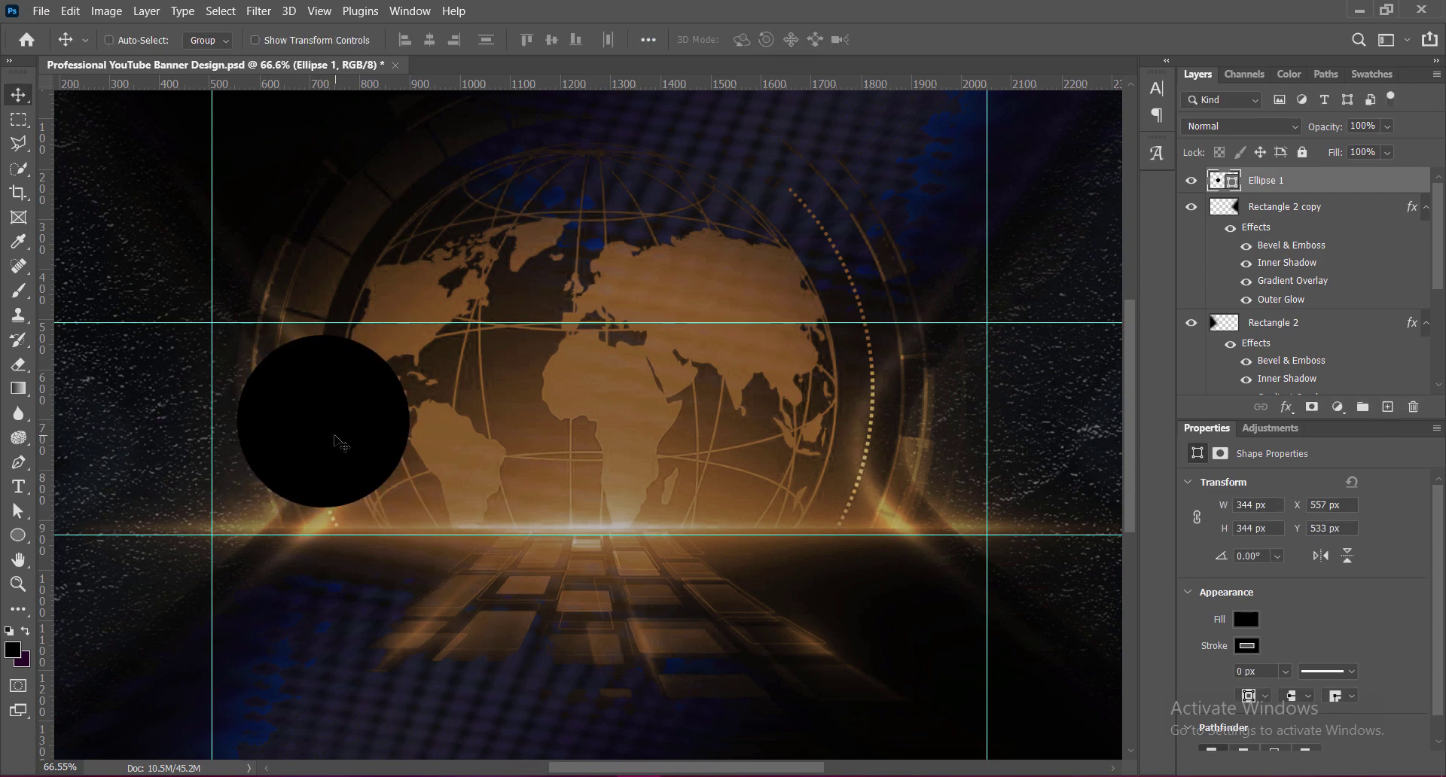
{"action": "key", "text": "ctrl+t"}
{"action": "left_click_drag", "start_coordinate": [323, 333], "coordinate": [323, 347]}
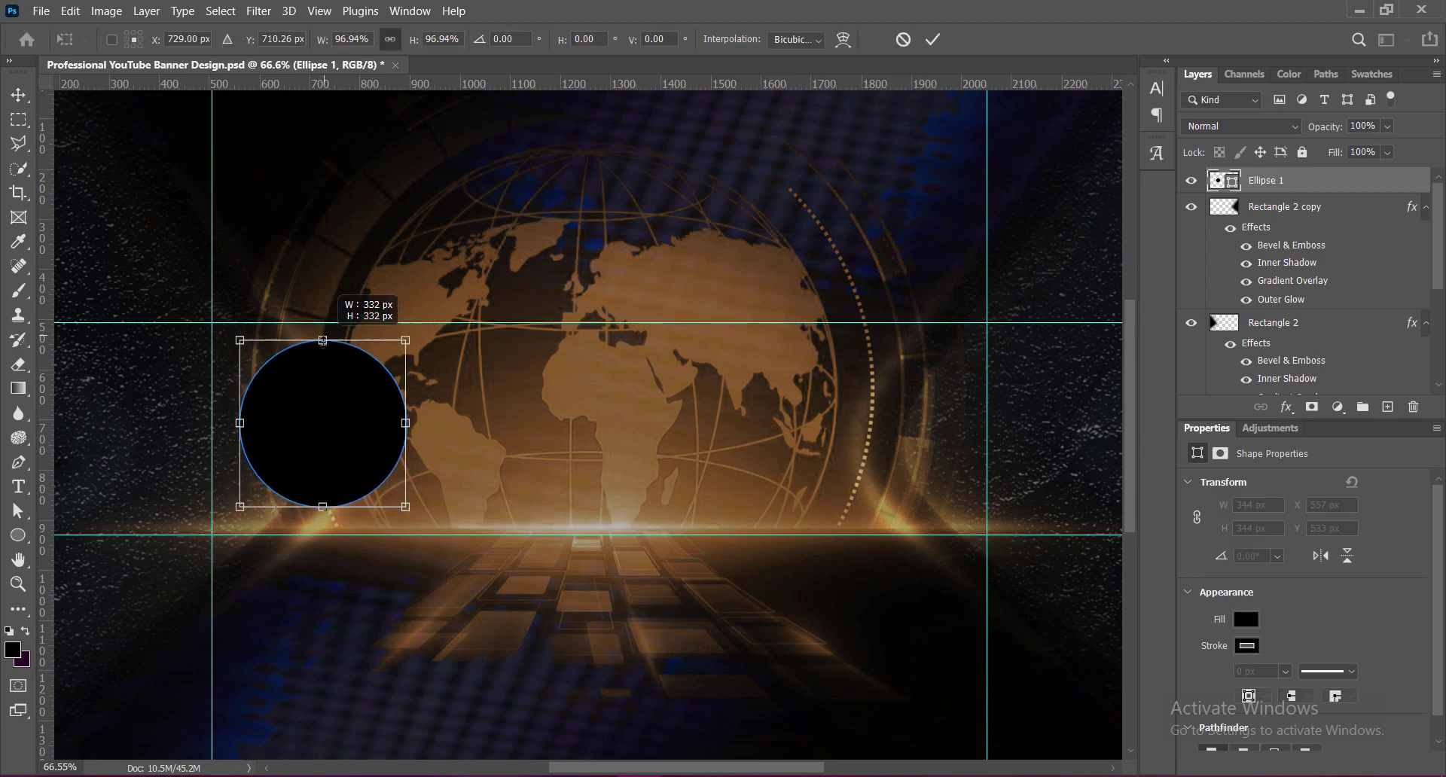
{"action": "left_click_drag", "start_coordinate": [334, 417], "coordinate": [331, 419]}
{"action": "key", "text": "Return"}
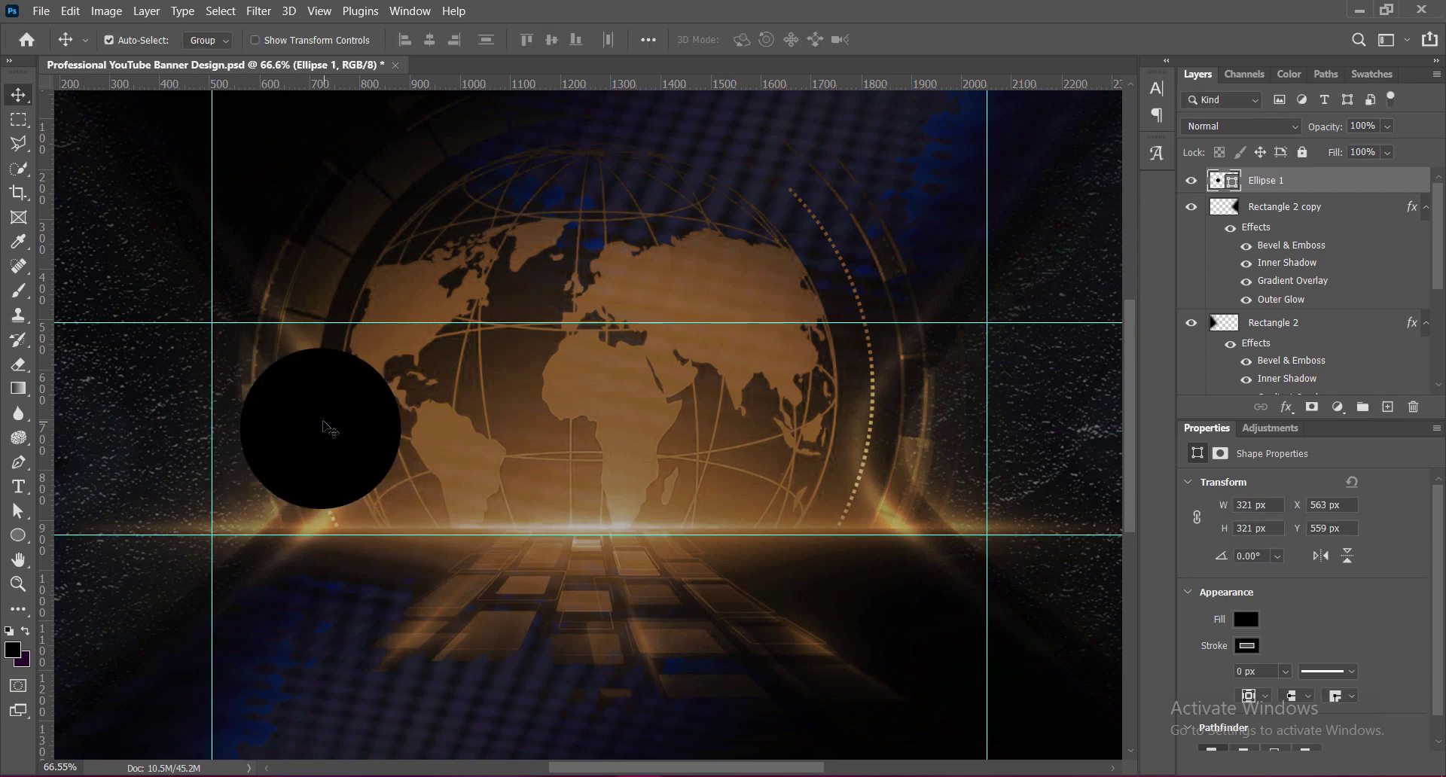
Give the circle a Hard Mix Outer Glow (Size 60, Range 39) and drag a copy to the right.
{"action": "right_click", "coordinate": [1220, 185]}
{"action": "left_click", "coordinate": [1242, 194]}
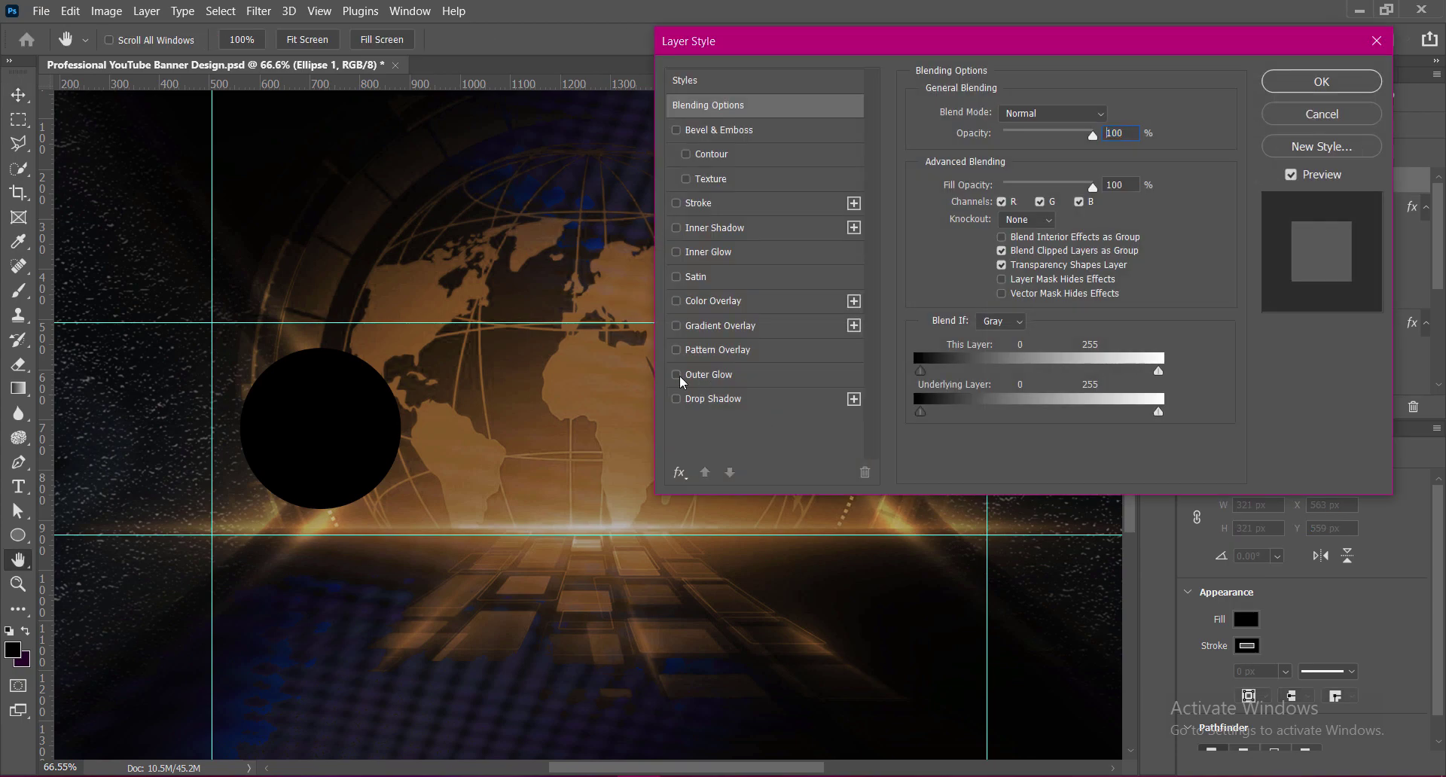
{"action": "left_click", "coordinate": [676, 374]}
{"action": "left_click", "coordinate": [754, 378]}
{"action": "left_click_drag", "start_coordinate": [1021, 280], "coordinate": [1012, 280]}
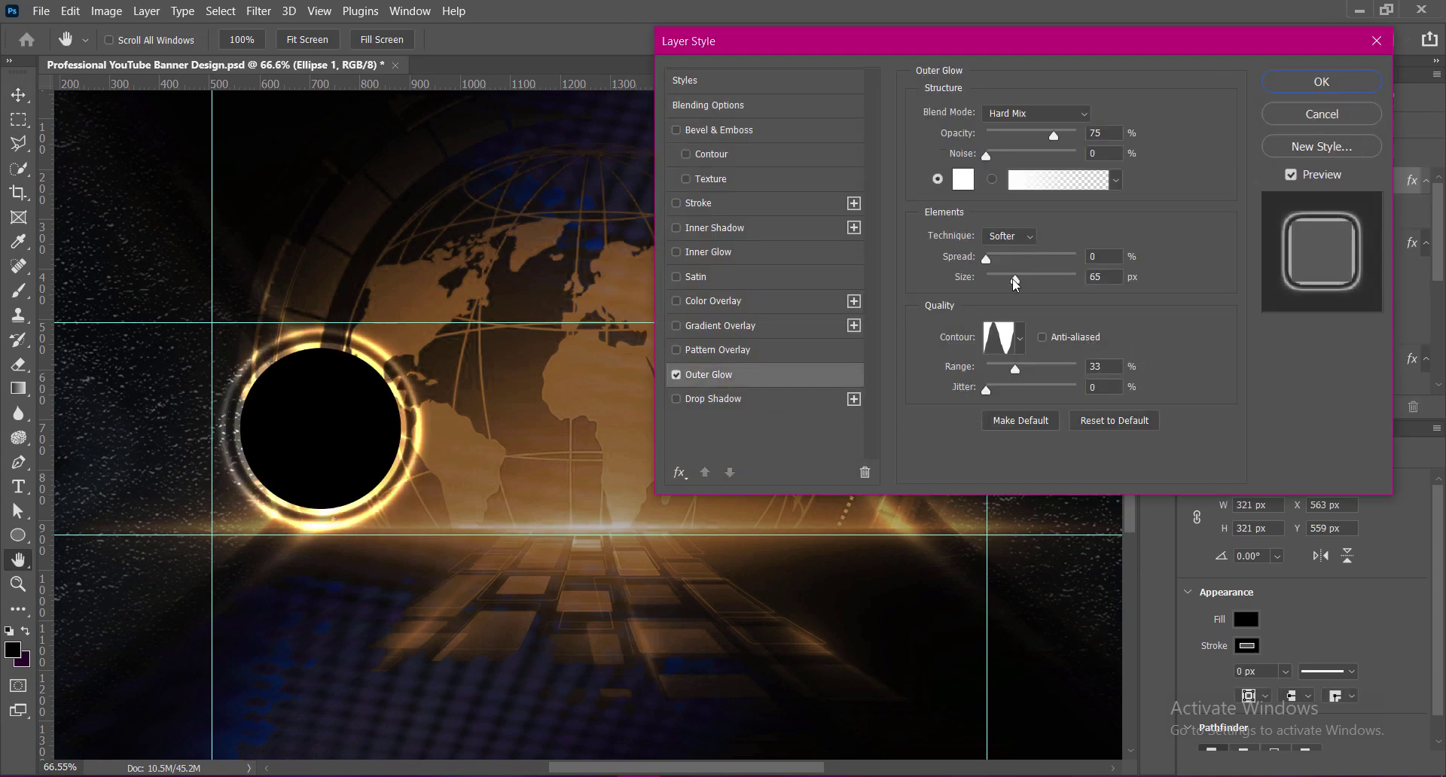
{"action": "double_click", "coordinate": [1098, 365]}
{"action": "type", "text": "39"}
{"action": "left_click", "coordinate": [1022, 369]}
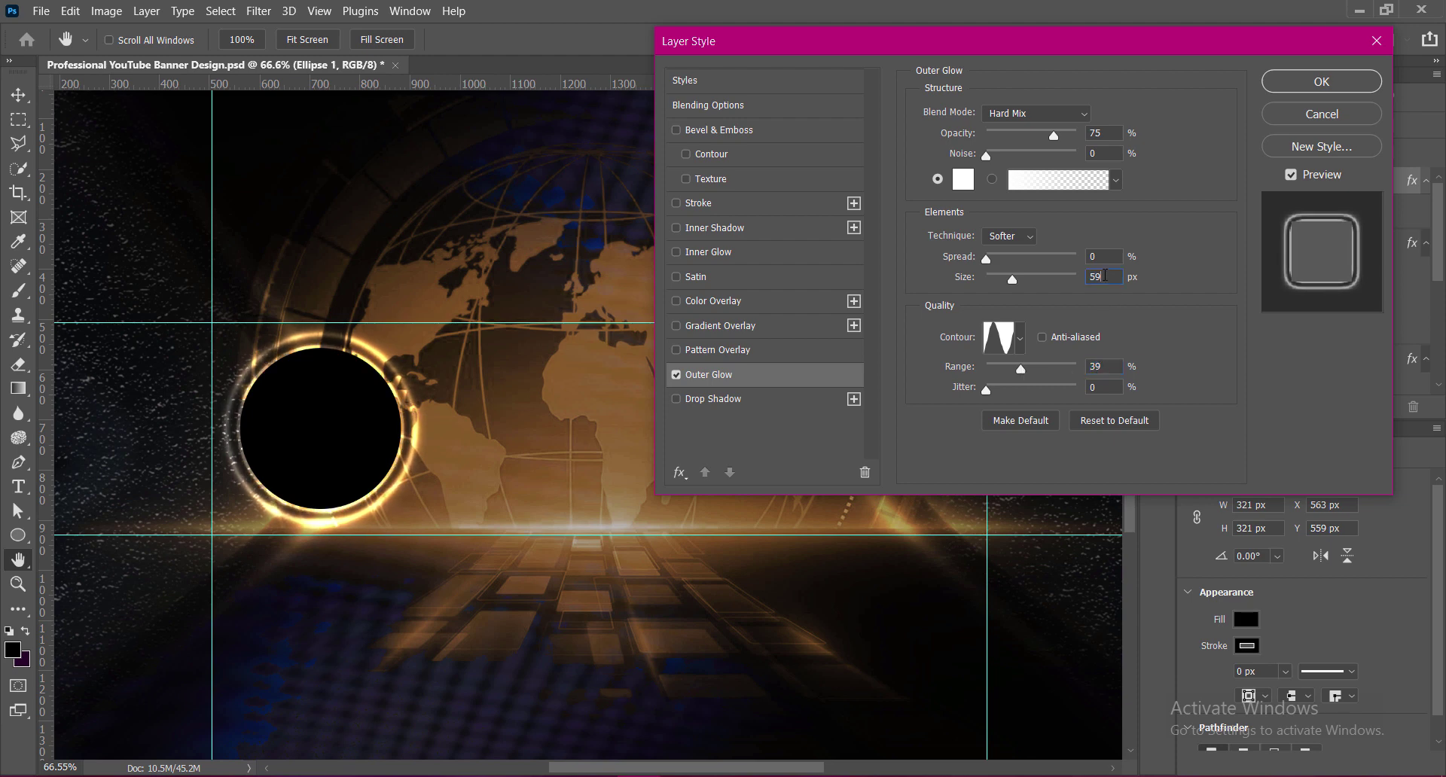
{"action": "type", "text": "51"}
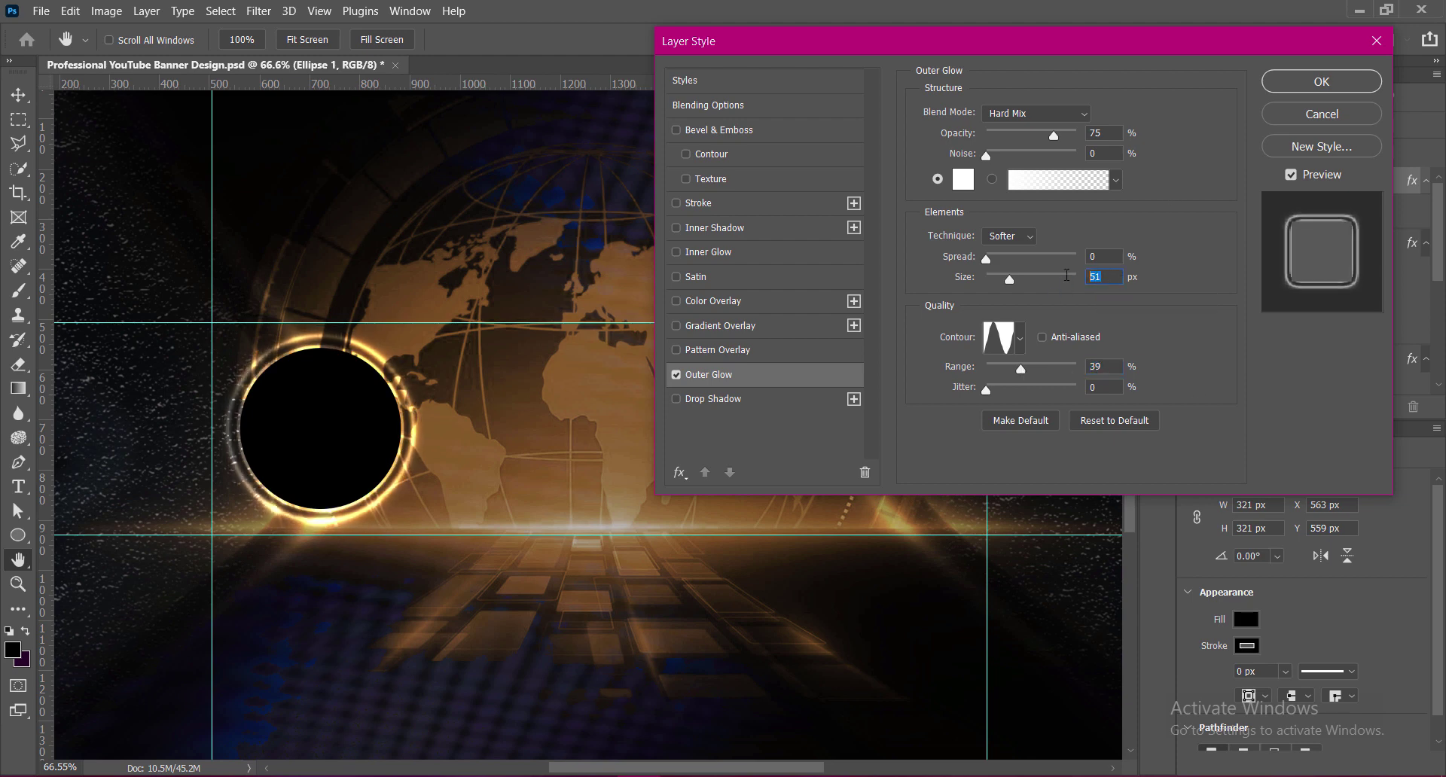
{"action": "type", "text": "60"}
{"action": "left_click", "coordinate": [1320, 81]}
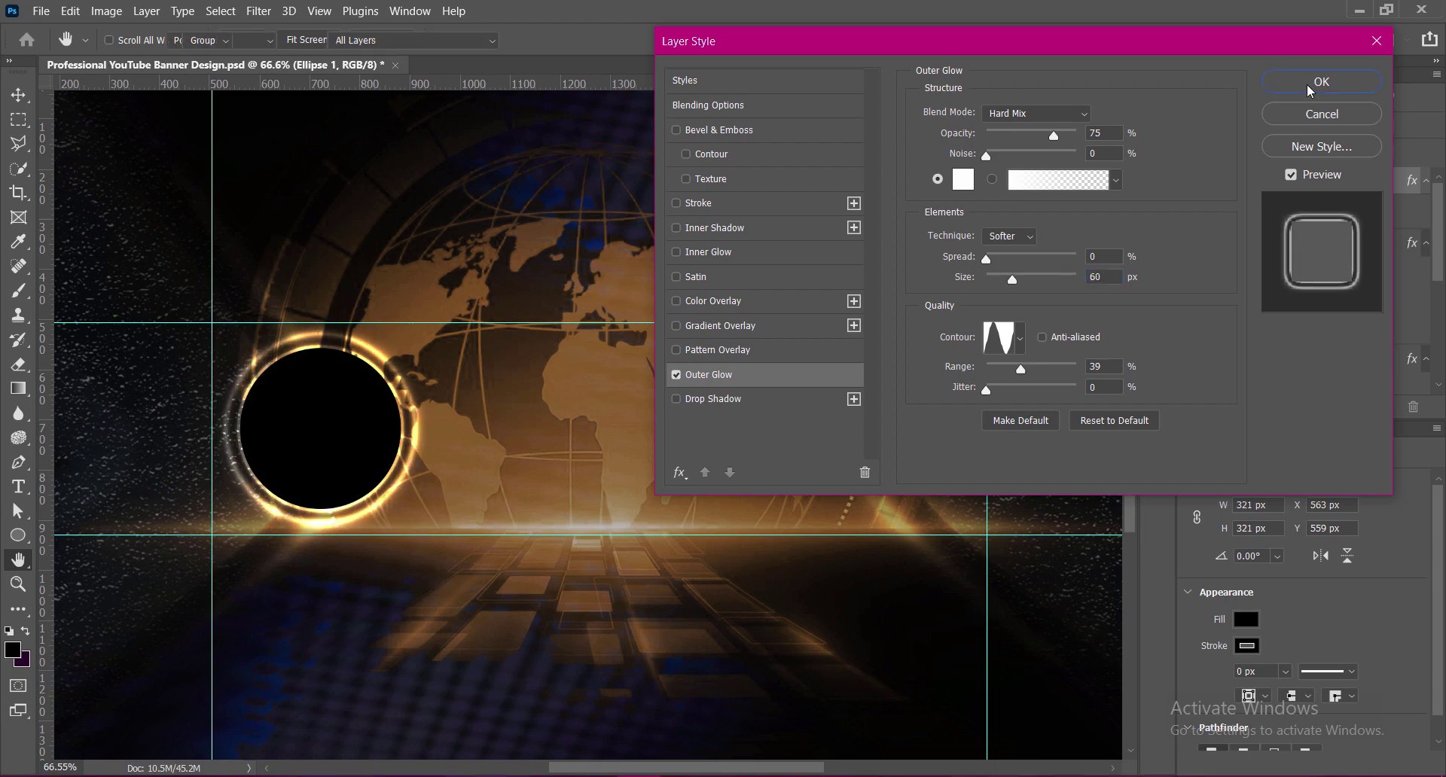
{"action": "left_click_drag", "start_coordinate": [331, 434], "coordinate": [885, 429]}
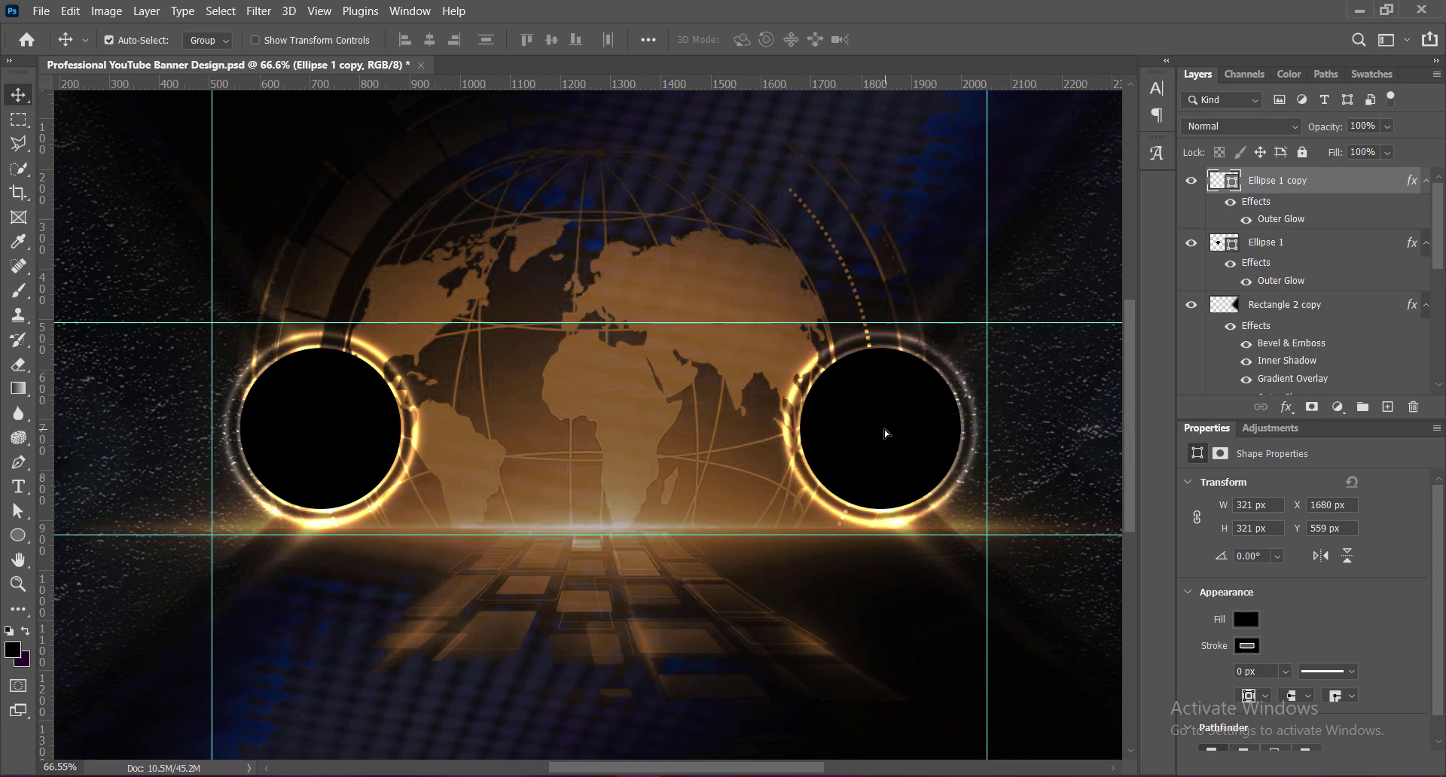
Save, paste the logo and scale it to fit centred inside the left circle.
{"action": "key", "text": "ctrl+s"}
{"action": "key", "text": "ctrl+v"}
{"action": "left_click_drag", "start_coordinate": [715, 226], "coordinate": [710, 292]}
{"action": "key", "text": "ctrl+t"}
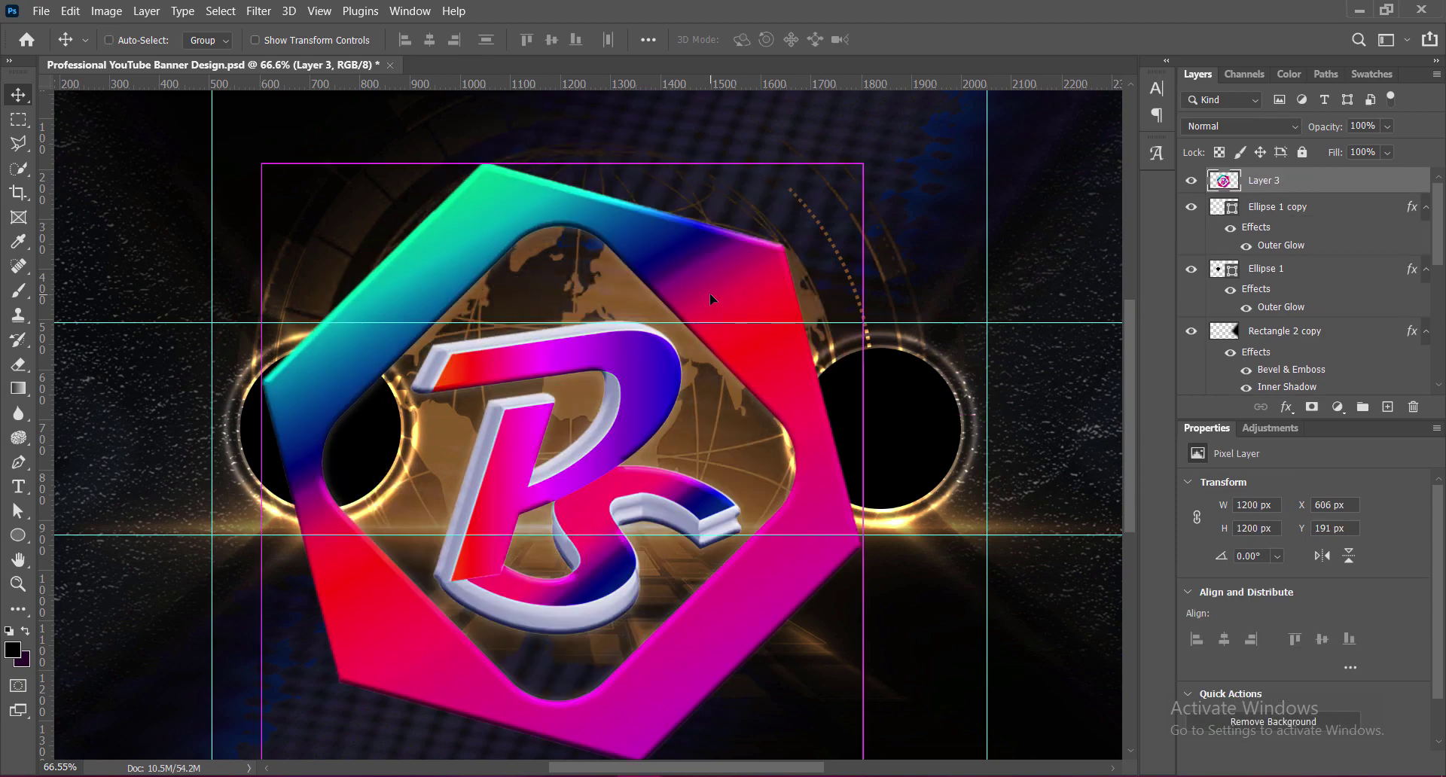
{"action": "mouse_move", "coordinate": [562, 164]}
{"action": "left_mouse_down"}
{"action": "mouse_move", "coordinate": [562, 630]}
{"action": "mouse_move", "coordinate": [307, 403]}
{"action": "left_mouse_up"}
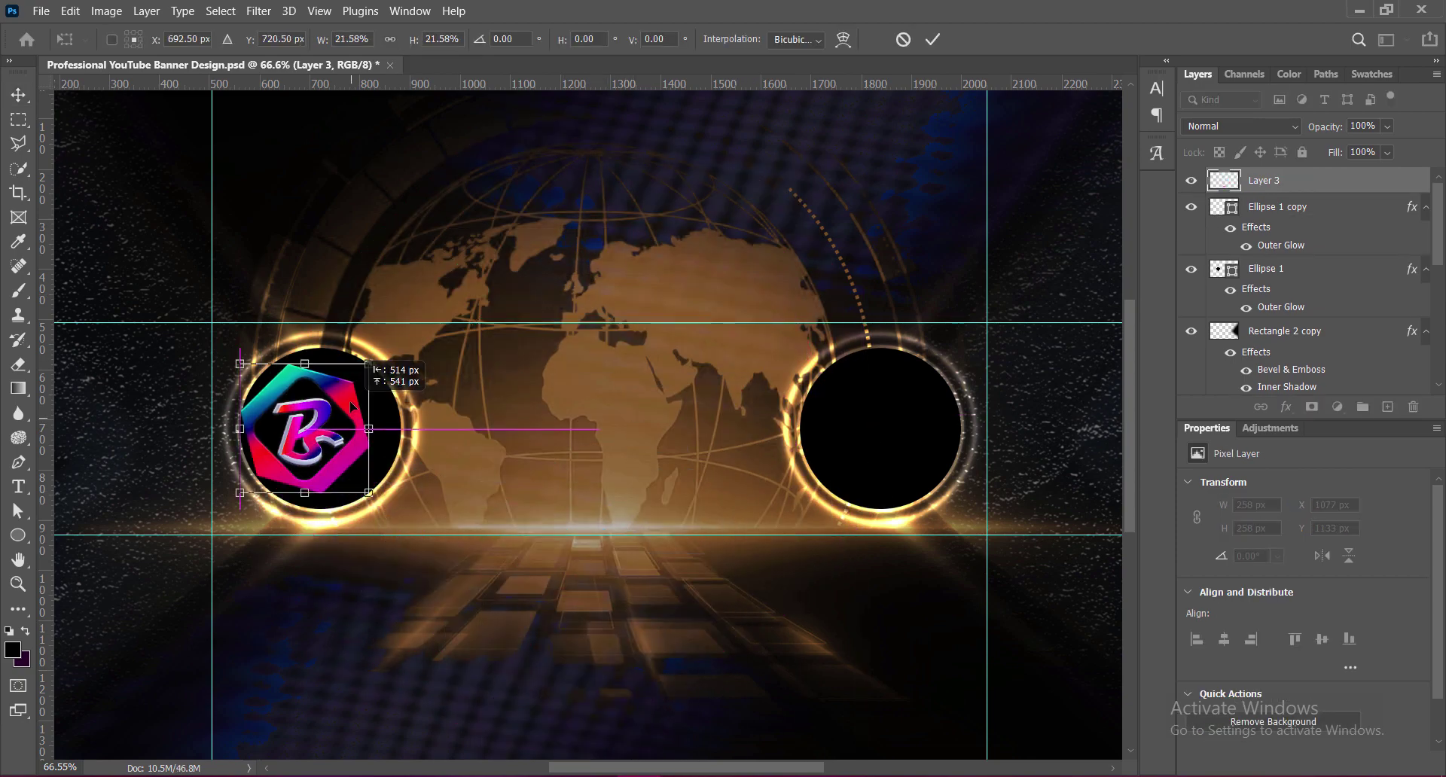
{"action": "left_click_drag", "start_coordinate": [368, 493], "coordinate": [345, 469]}
{"action": "key", "text": "Return"}
{"action": "left_click_drag", "start_coordinate": [318, 401], "coordinate": [346, 393]}
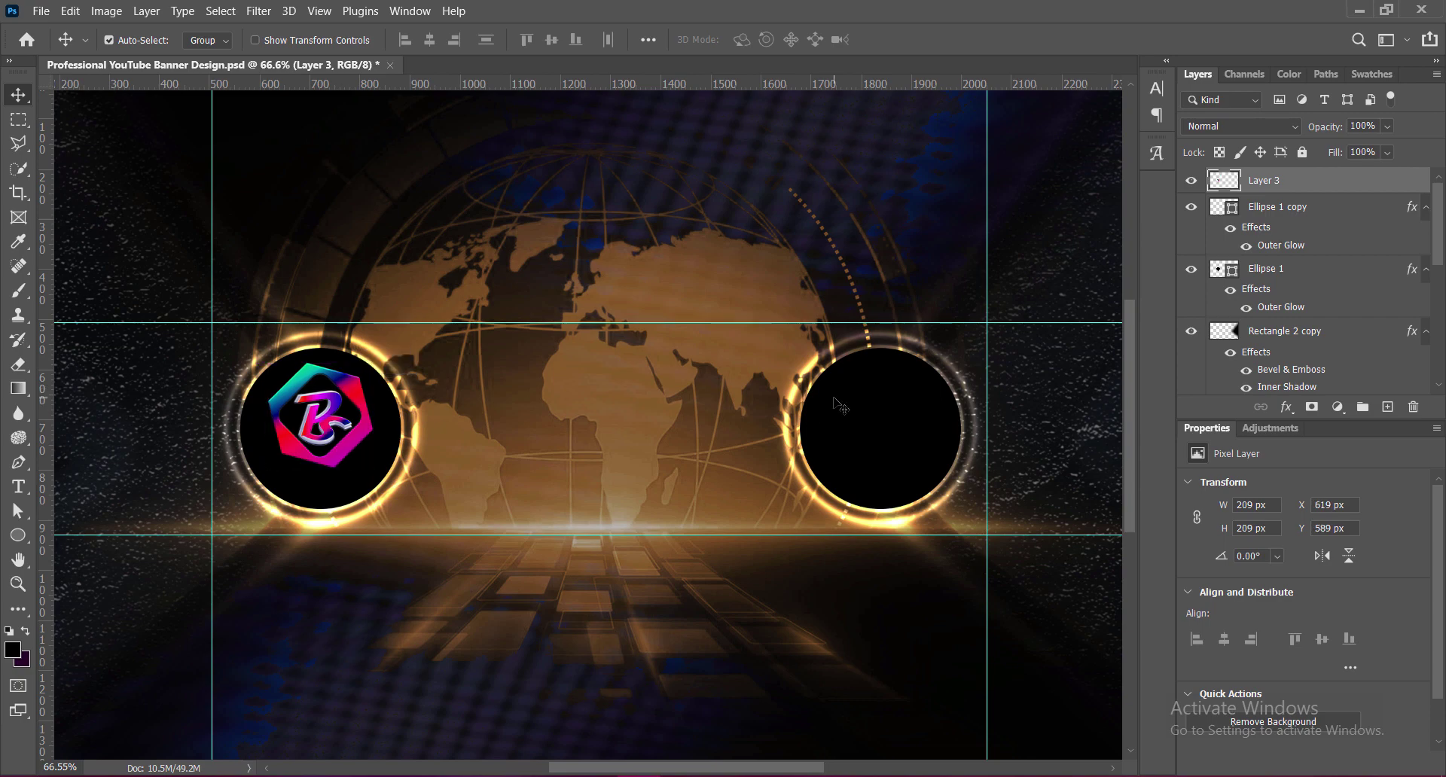
{"action": "key", "text": "Up"}
{"action": "key", "text": "Up"}
{"action": "key", "text": "Up"}
{"action": "key", "text": "Up"}
{"action": "key", "text": "Up"}
{"action": "key", "text": "Up"}
{"action": "key", "text": "Left"}
{"action": "key", "text": "Left"}
{"action": "key", "text": "Left"}
{"action": "key", "text": "Left"}
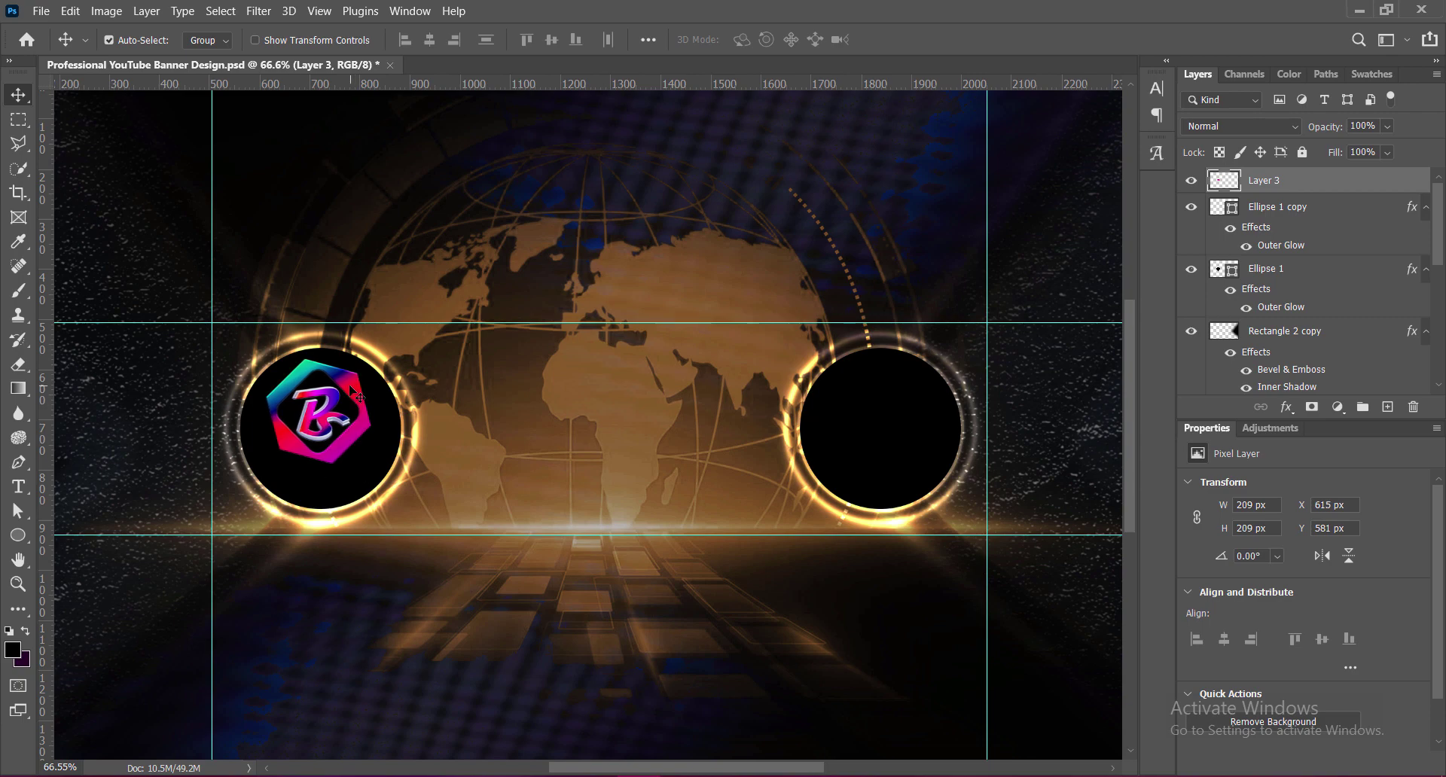
Boost the logo's Vibrance to +100.
{"action": "left_click", "coordinate": [107, 11]}
{"action": "left_click", "coordinate": [324, 131]}
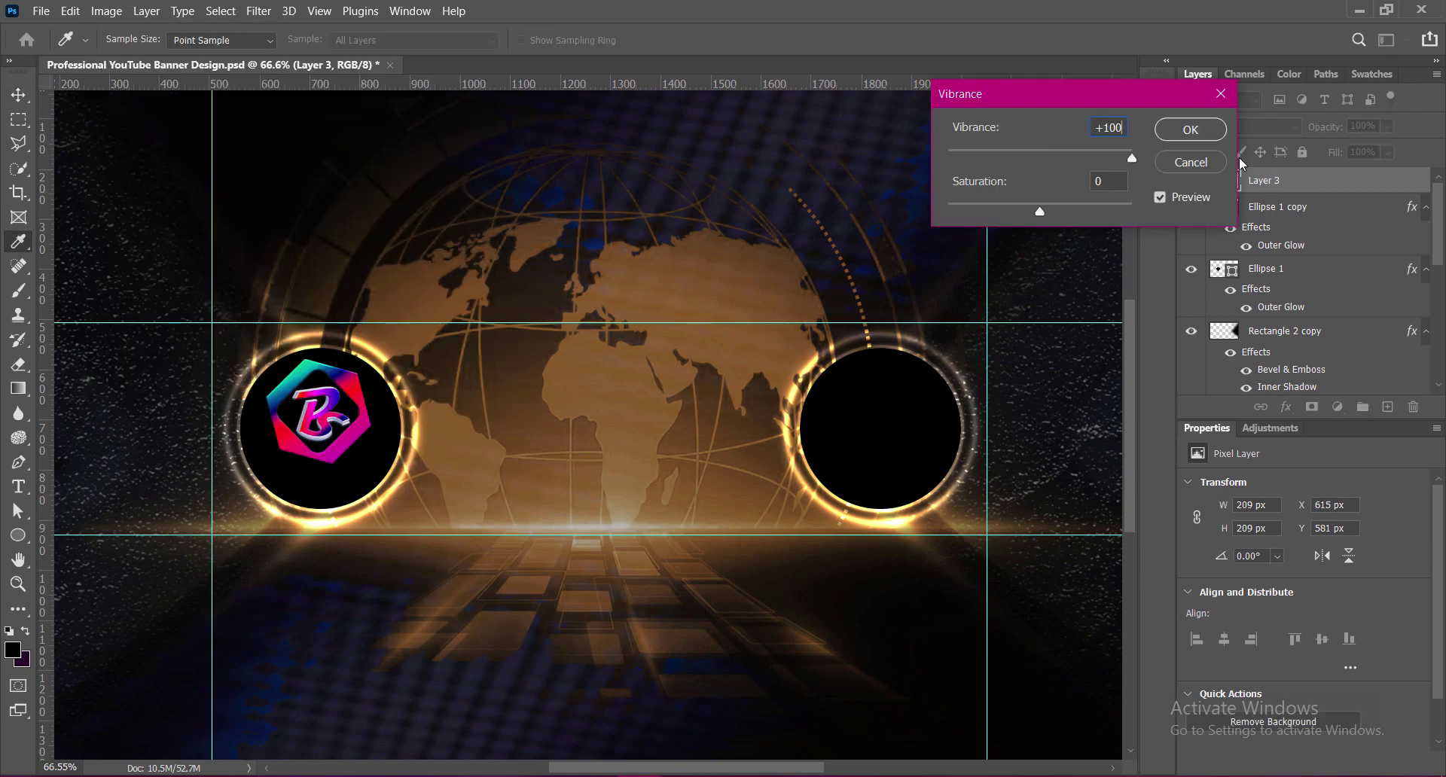
{"action": "left_click", "coordinate": [1190, 129]}
Start a new text layer below the logo.
{"action": "left_click", "coordinate": [1388, 407]}
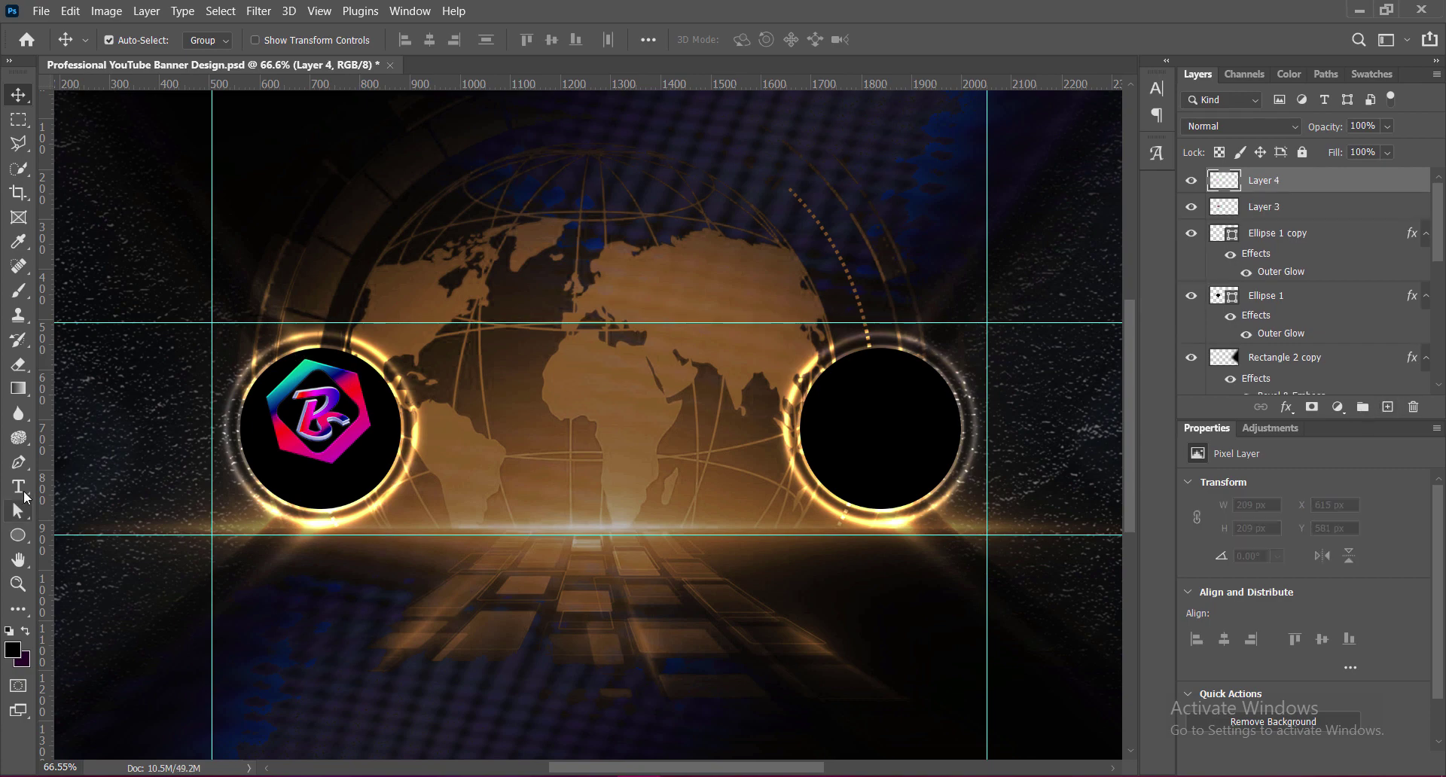
{"action": "left_click", "coordinate": [24, 496]}
{"action": "left_click", "coordinate": [313, 489]}
{"action": "left_click", "coordinate": [753, 39]}
Type white (ffffff) P.M.C.G text in Bold SemiCondensed, 12 pt, Strong anti-aliasing.
{"action": "type", "text": "ffffff"}
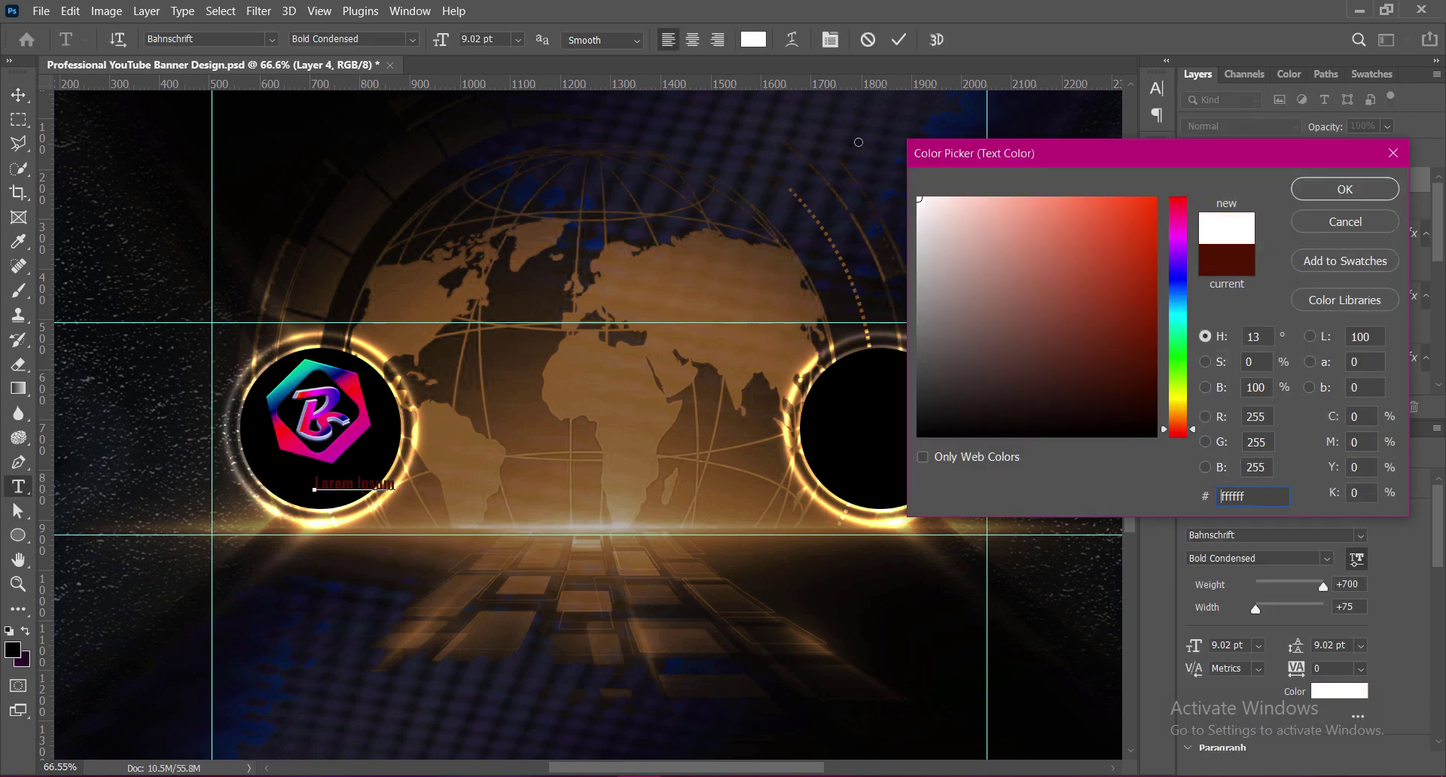
{"action": "left_click", "coordinate": [1345, 189]}
{"action": "type", "text": "P.M.C.G"}
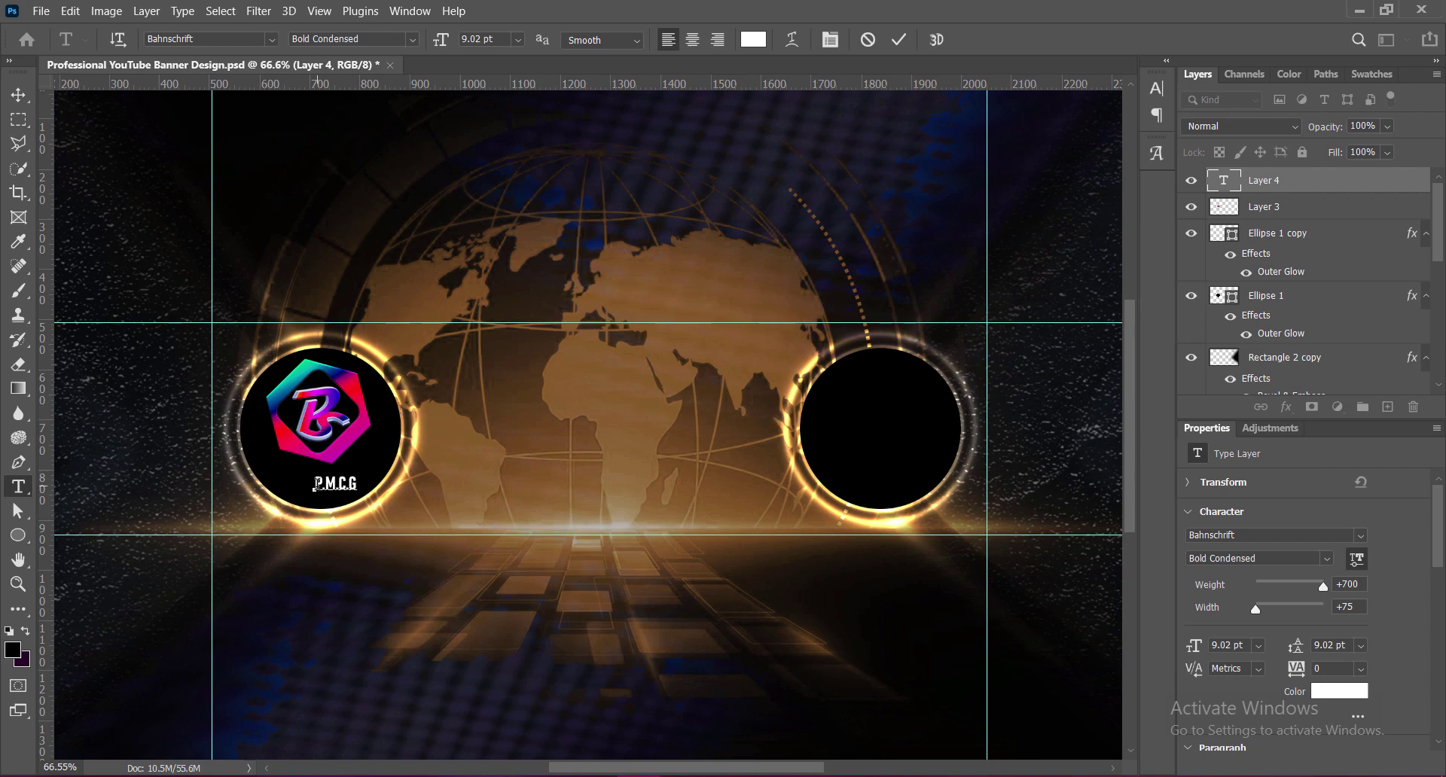
{"action": "left_click_drag", "start_coordinate": [314, 485], "coordinate": [623, 461]}
{"action": "left_click", "coordinate": [412, 40]}
{"action": "left_click", "coordinate": [333, 261]}
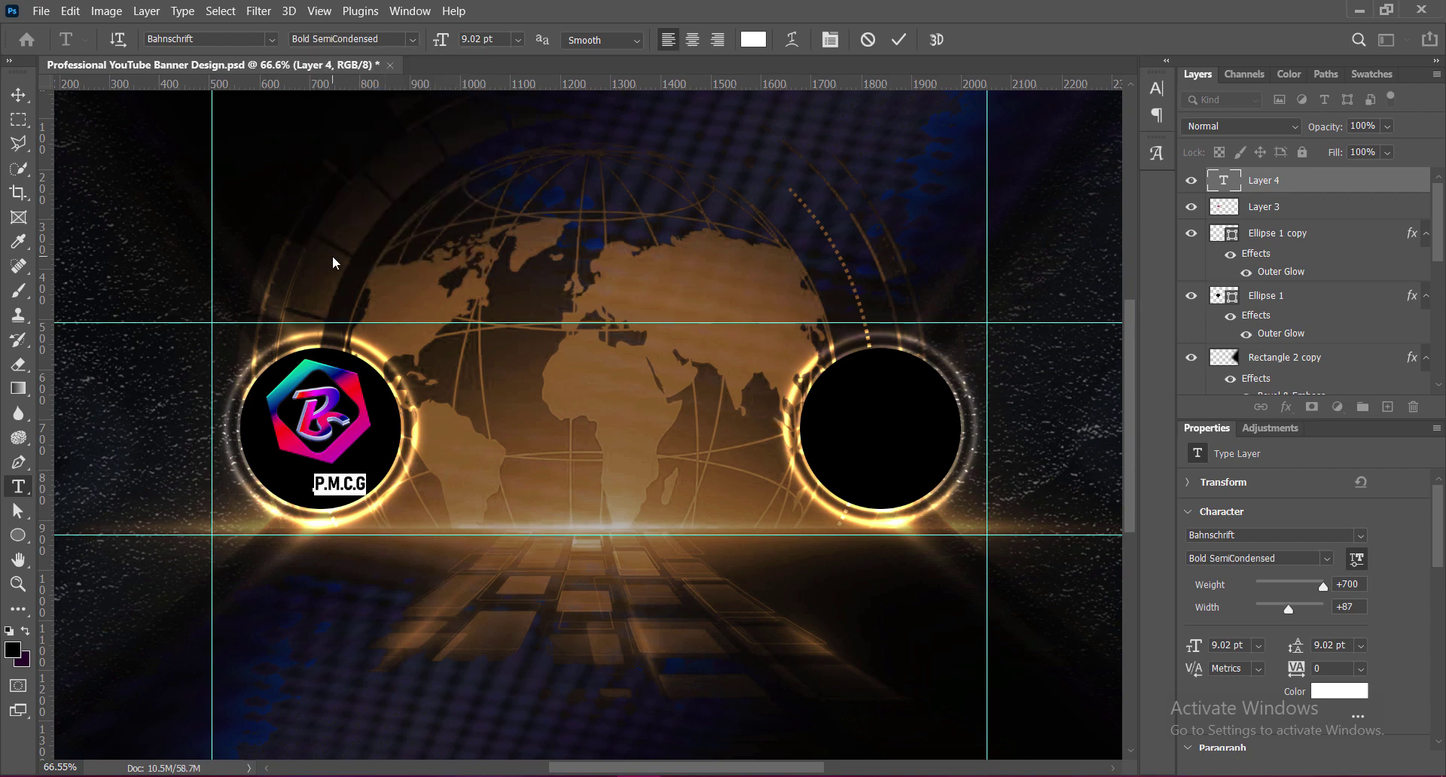
{"action": "left_click", "coordinate": [622, 40]}
{"action": "left_click", "coordinate": [596, 106]}
{"action": "left_click", "coordinate": [517, 39]}
{"action": "left_click", "coordinate": [493, 153]}
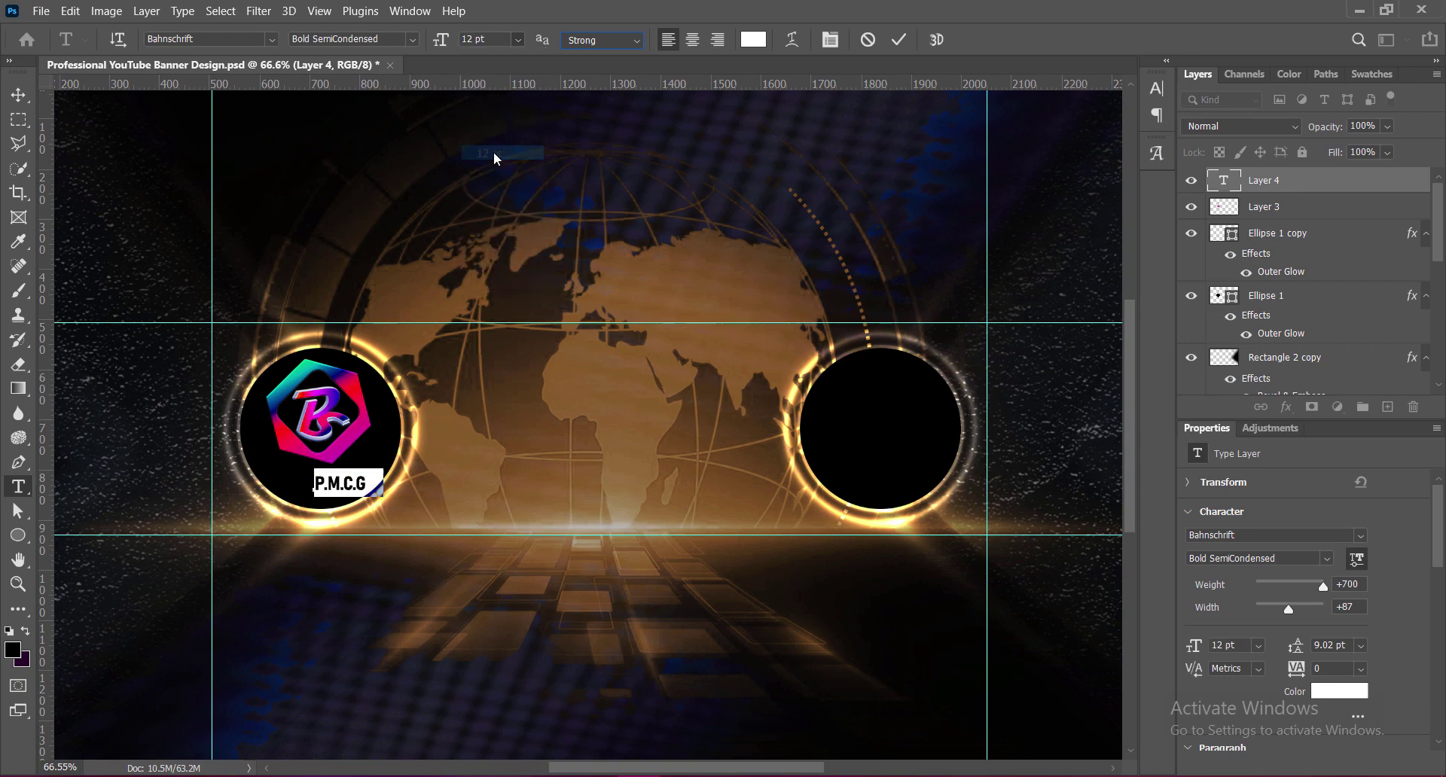
{"action": "left_click", "coordinate": [899, 39]}
Move P.M.C.G under the logo, enlarge it, and convert it to a smart object.
{"action": "left_click", "coordinate": [18, 94]}
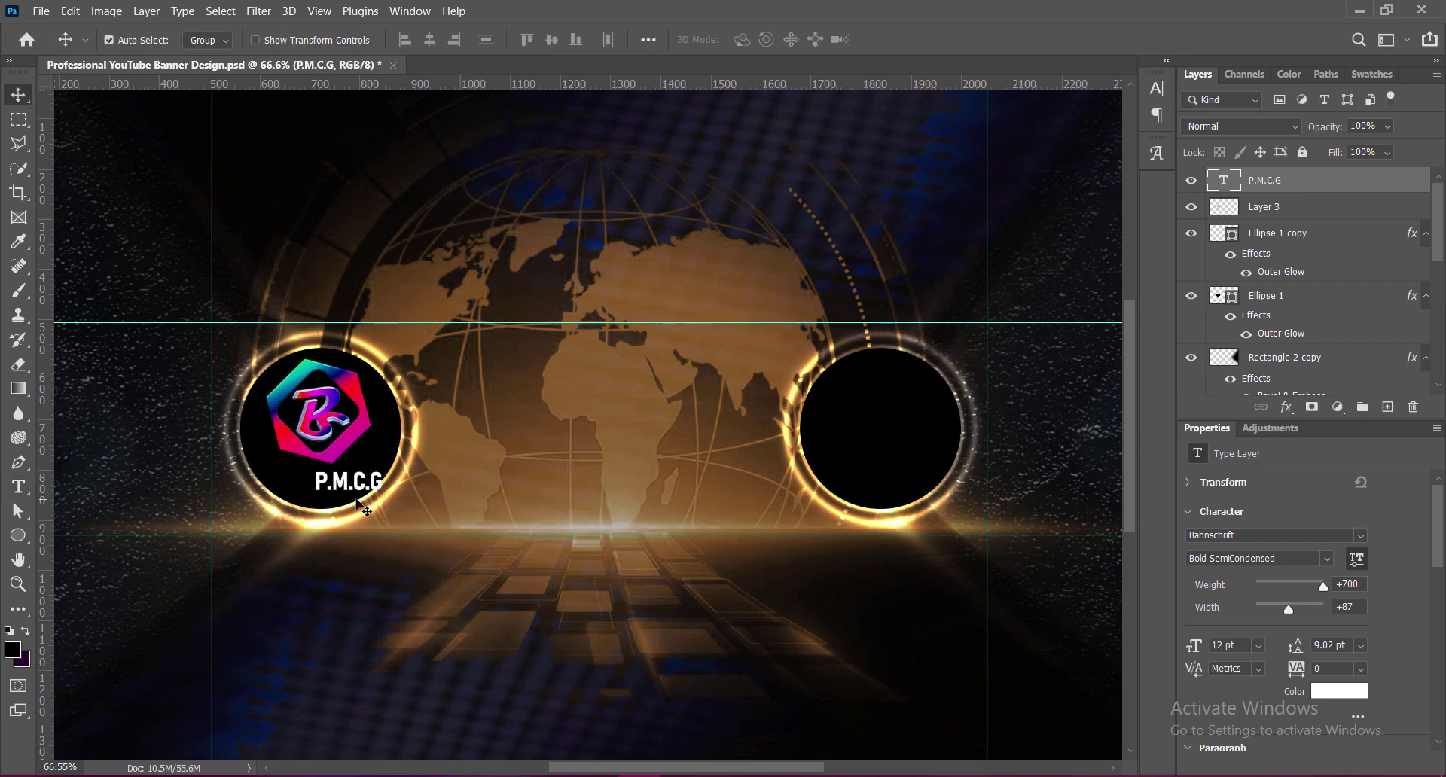
{"action": "left_click_drag", "start_coordinate": [361, 488], "coordinate": [327, 488]}
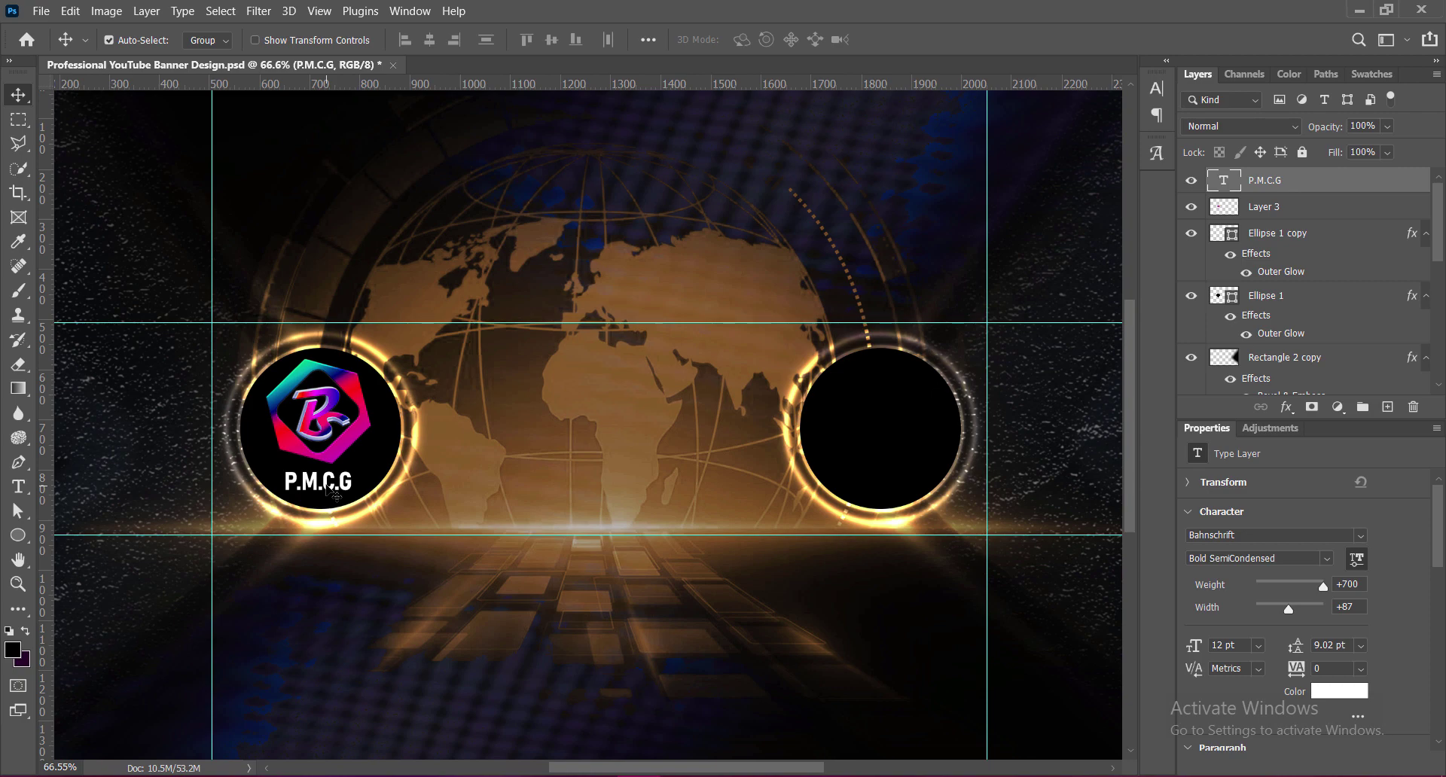
{"action": "key", "text": "ctrl+t"}
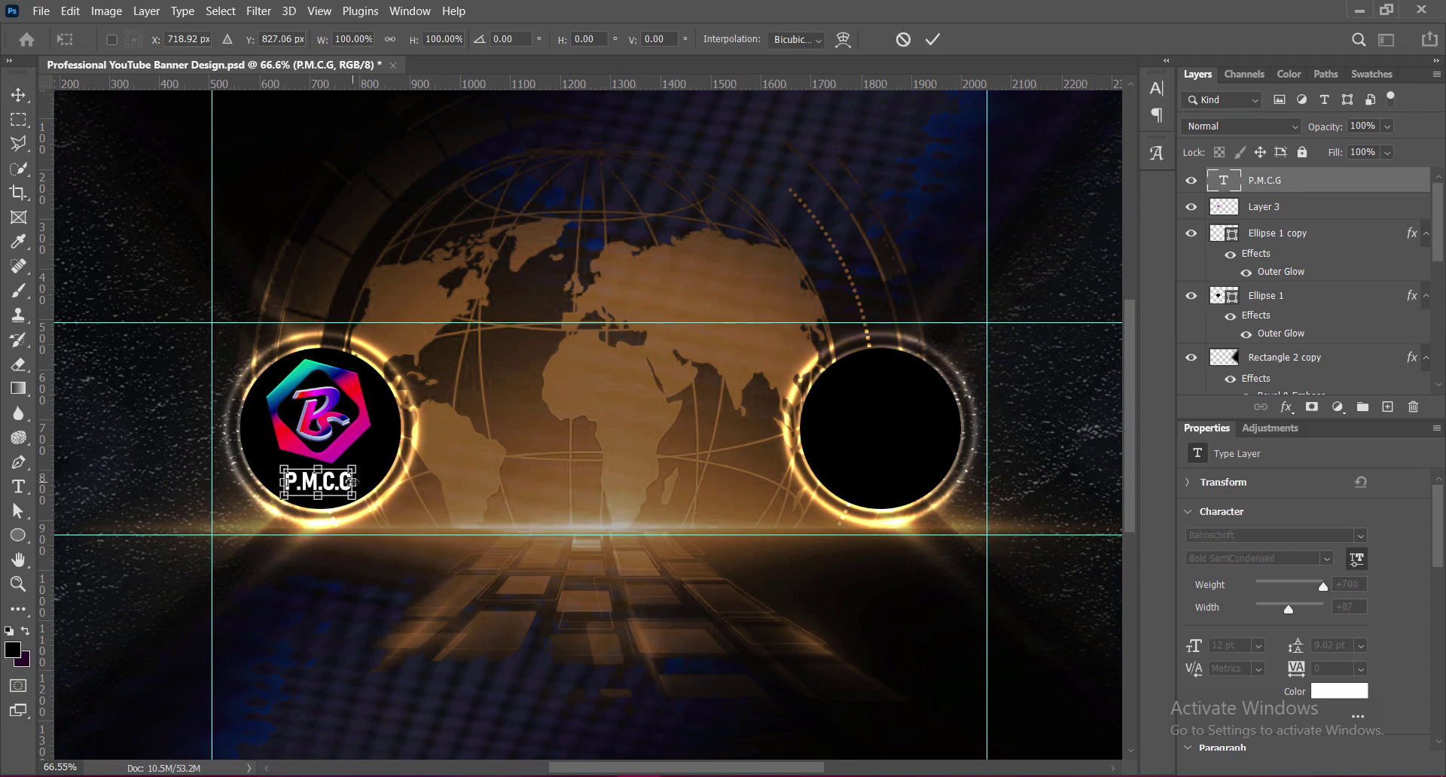
{"action": "left_click_drag", "start_coordinate": [352, 481], "coordinate": [361, 482]}
{"action": "key", "text": "Return"}
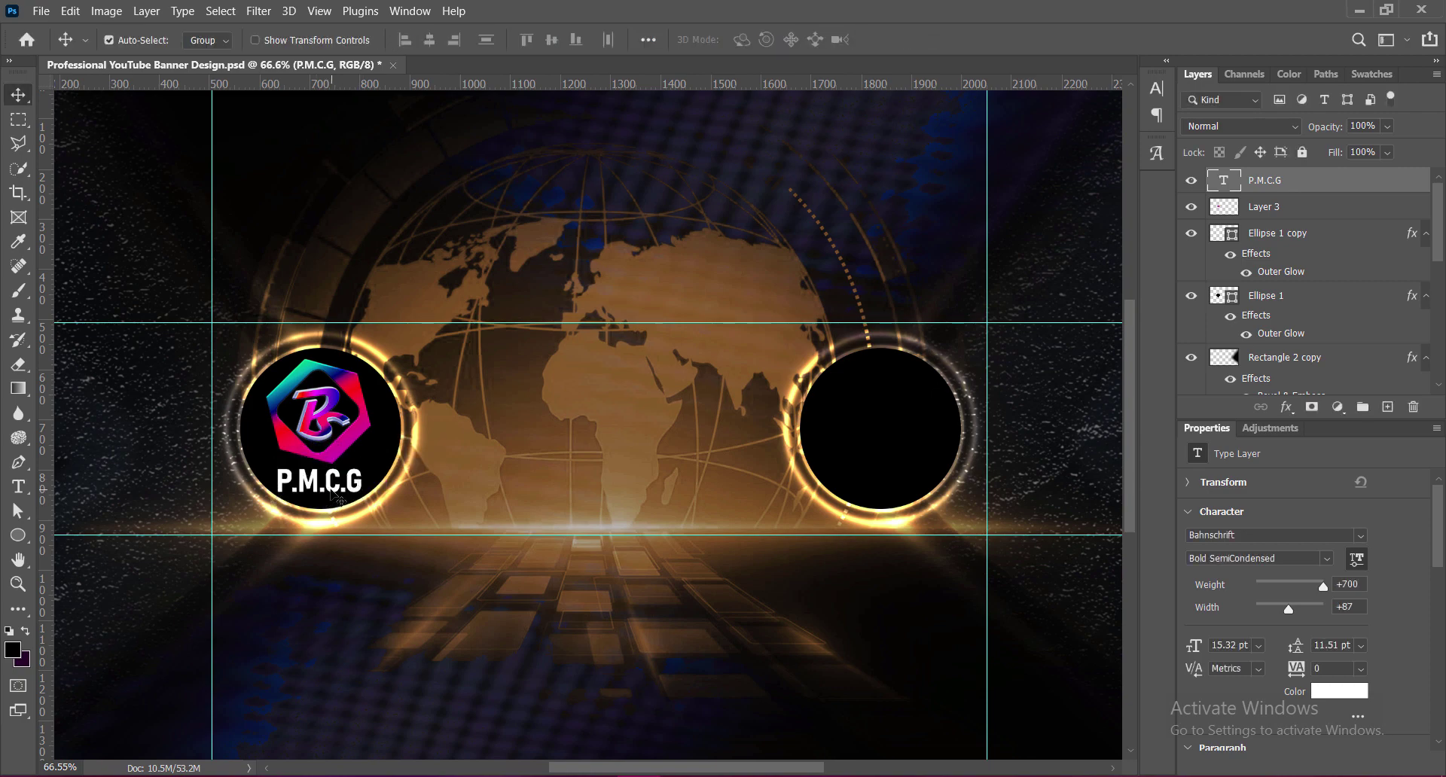
{"action": "right_click", "coordinate": [1322, 185]}
{"action": "left_click", "coordinate": [1220, 263]}
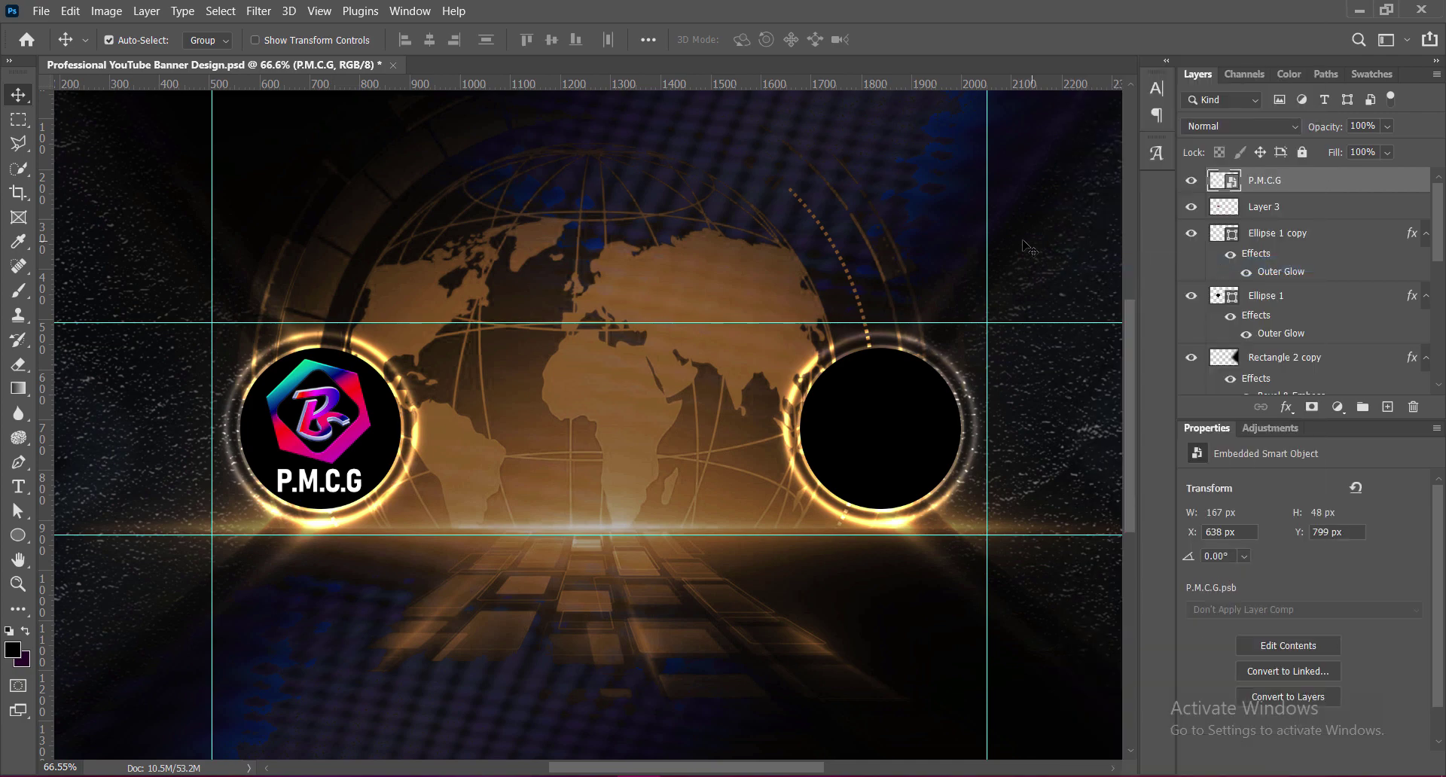
Warp the P.M.C.G text with an Arch bent downward around the circle.
{"action": "key", "text": "ctrl+t"}
{"action": "left_click", "coordinate": [843, 40]}
{"action": "left_click", "coordinate": [496, 39]}
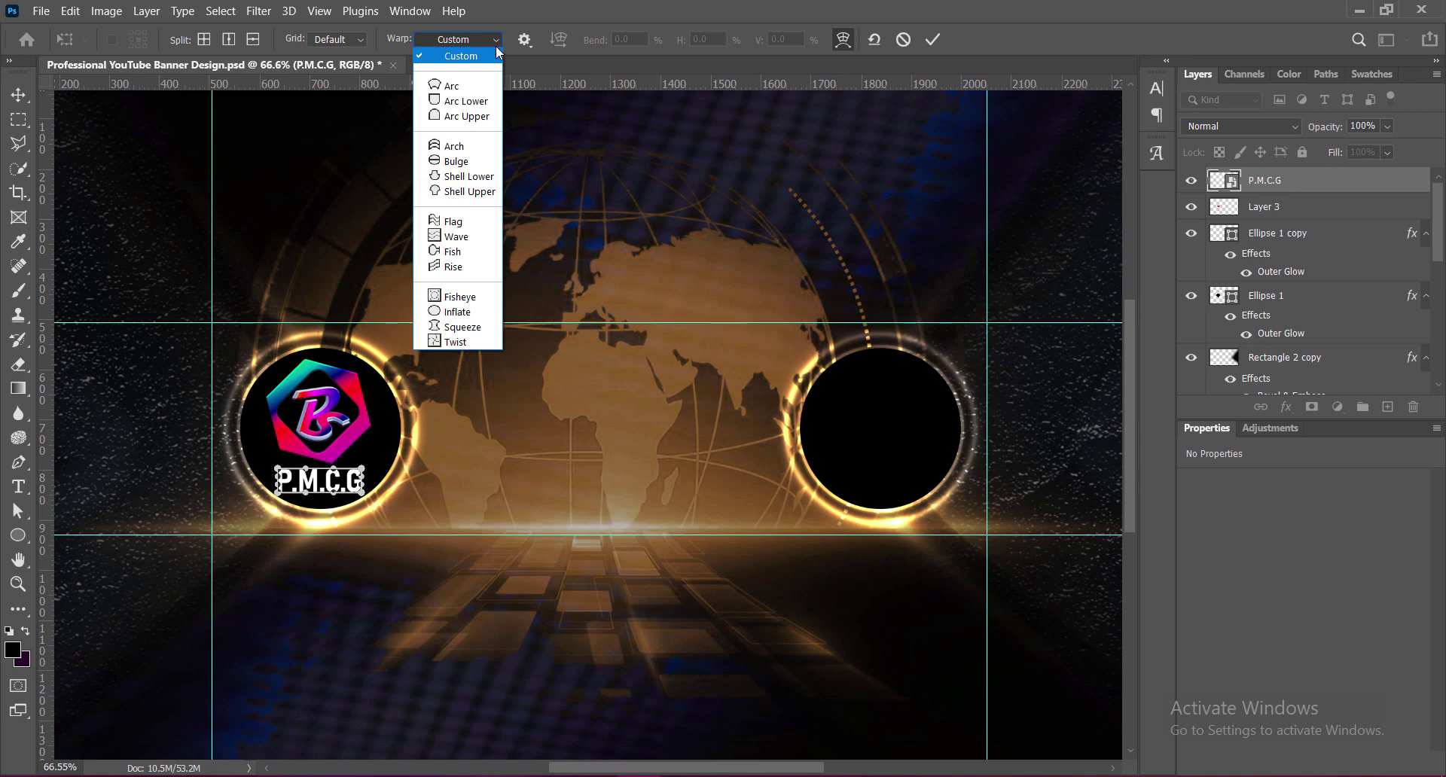
{"action": "left_click", "coordinate": [467, 146]}
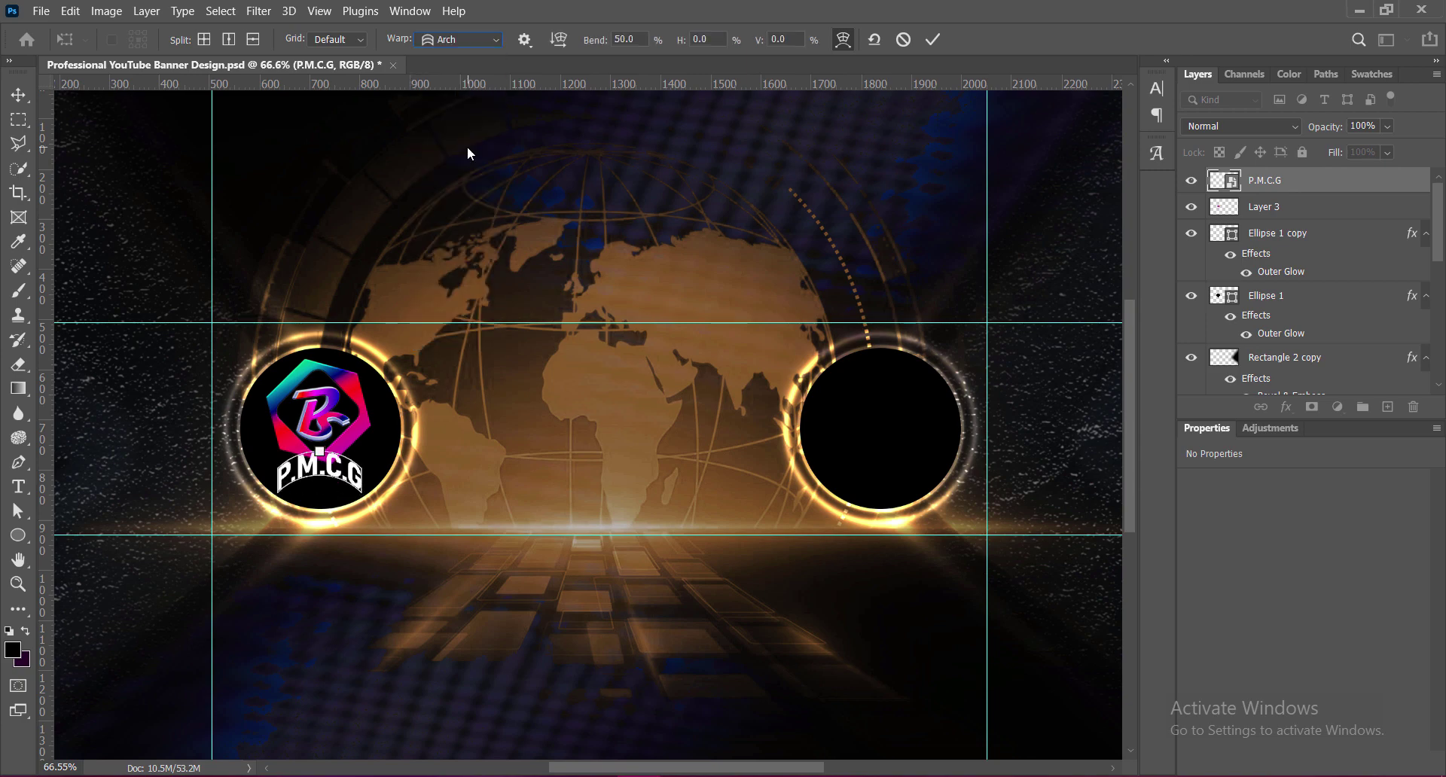
{"action": "left_click_drag", "start_coordinate": [599, 39], "coordinate": [200, 46]}
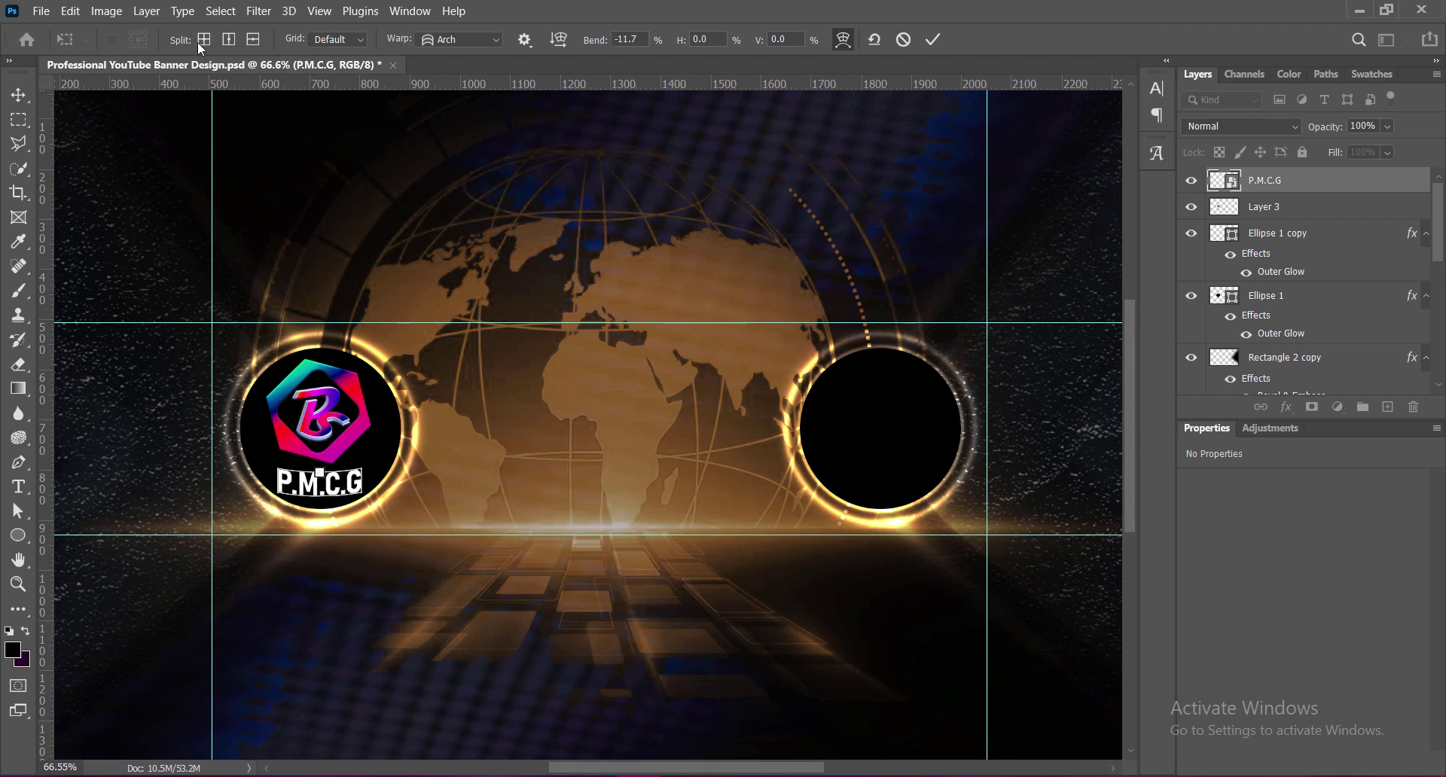
{"action": "left_click_drag", "start_coordinate": [606, 44], "coordinate": [238, 44]}
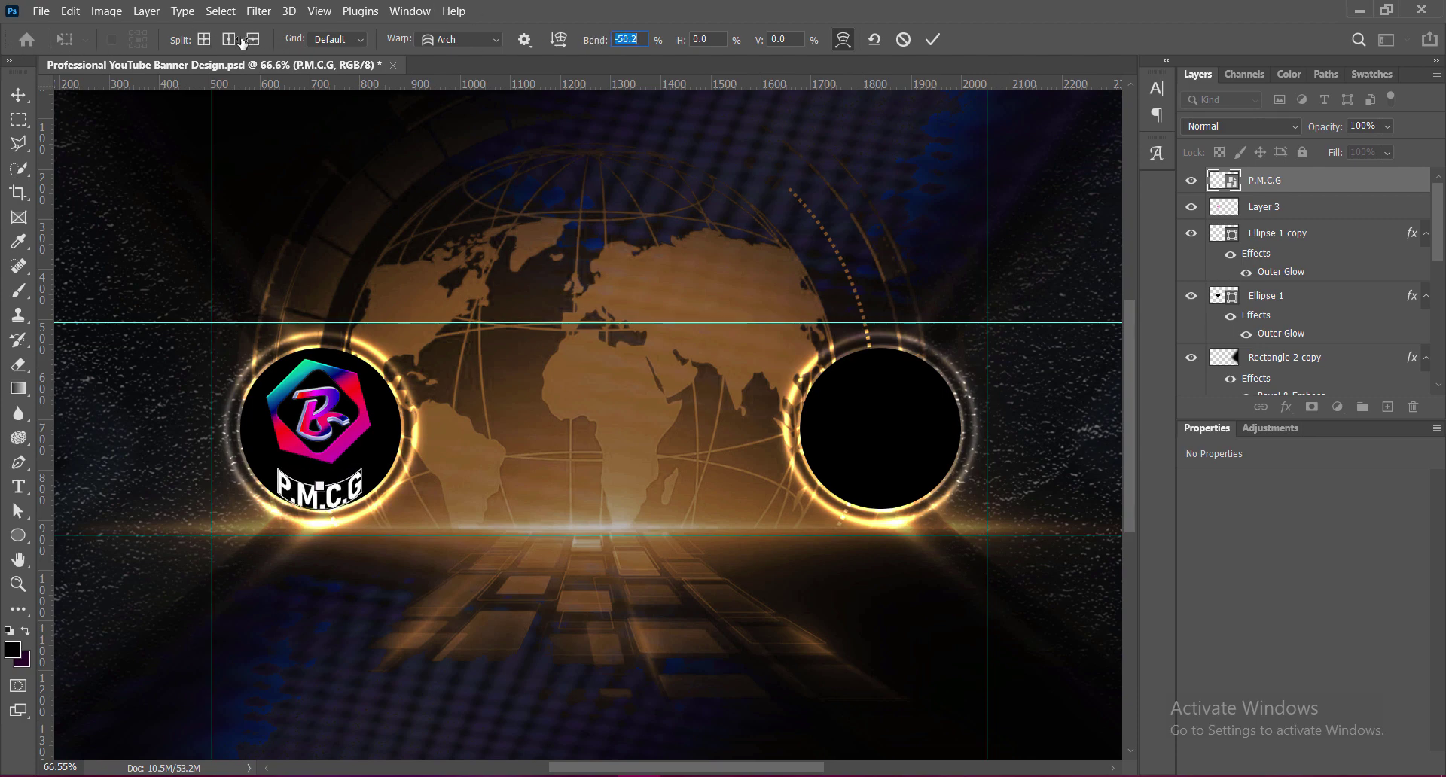
{"action": "left_click", "coordinate": [932, 39]}
{"action": "left_click_drag", "start_coordinate": [331, 499], "coordinate": [329, 491]}
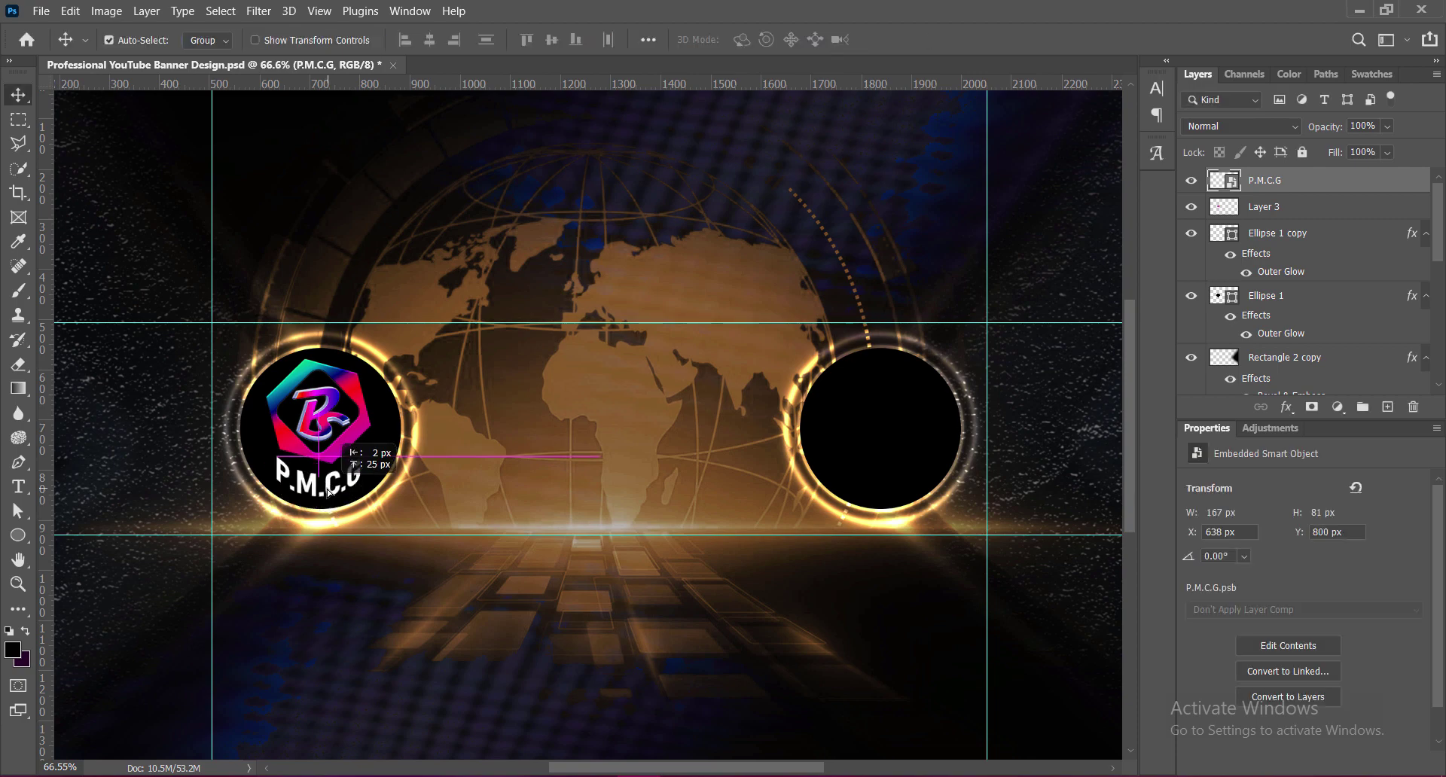
Enlarge, slightly tilt and nudge the arched P.M.C.G text into place.
{"action": "key", "text": "ctrl+t"}
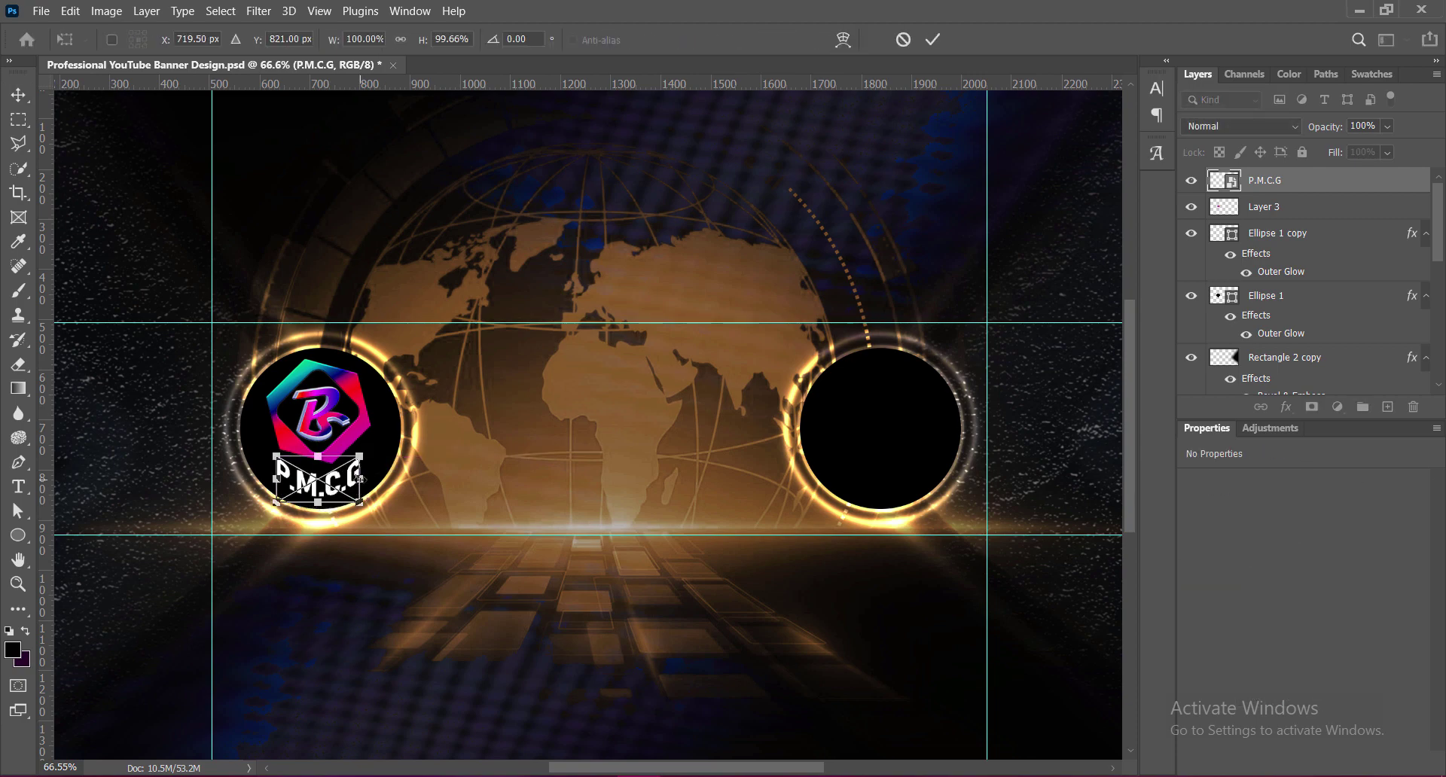
{"action": "left_click_drag", "start_coordinate": [365, 479], "coordinate": [376, 482]}
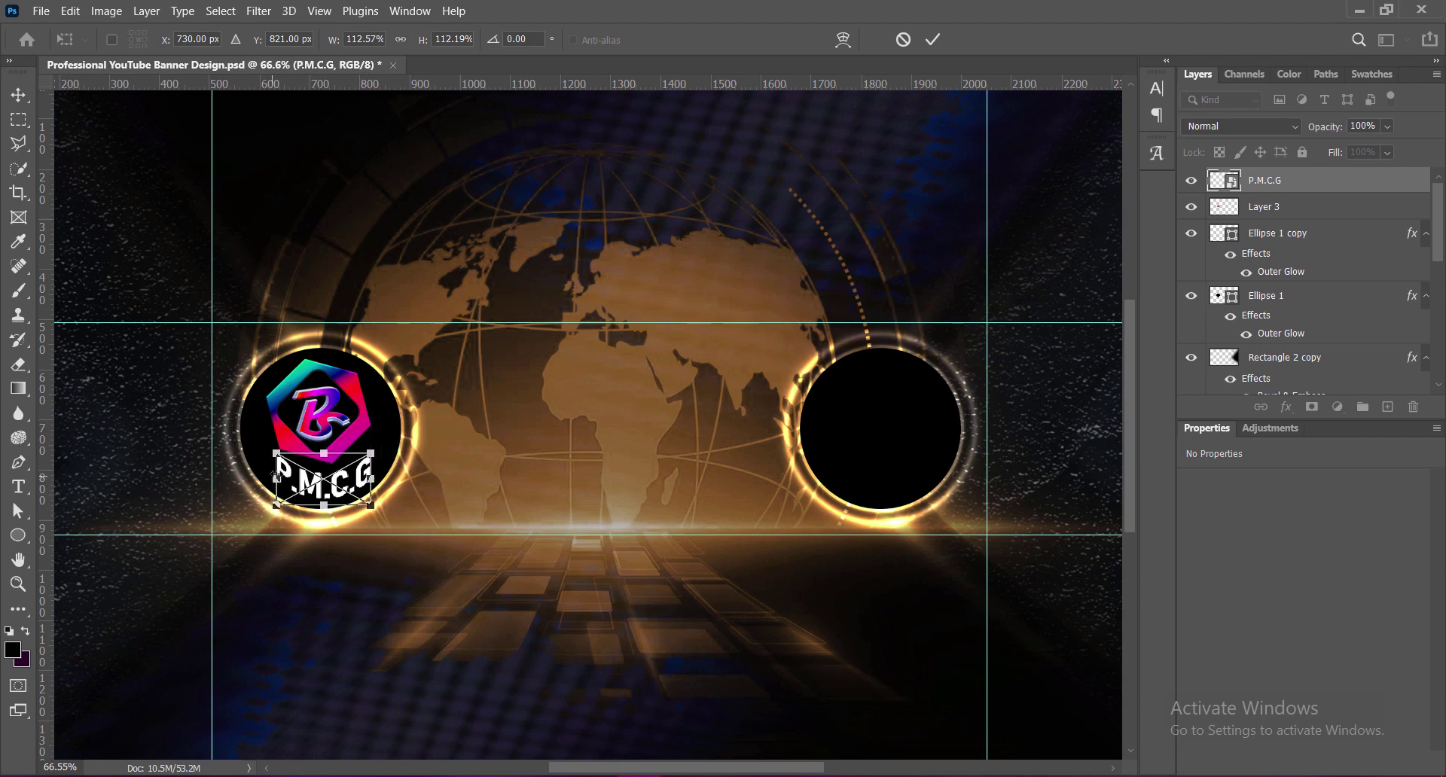
{"action": "left_click", "coordinate": [933, 39]}
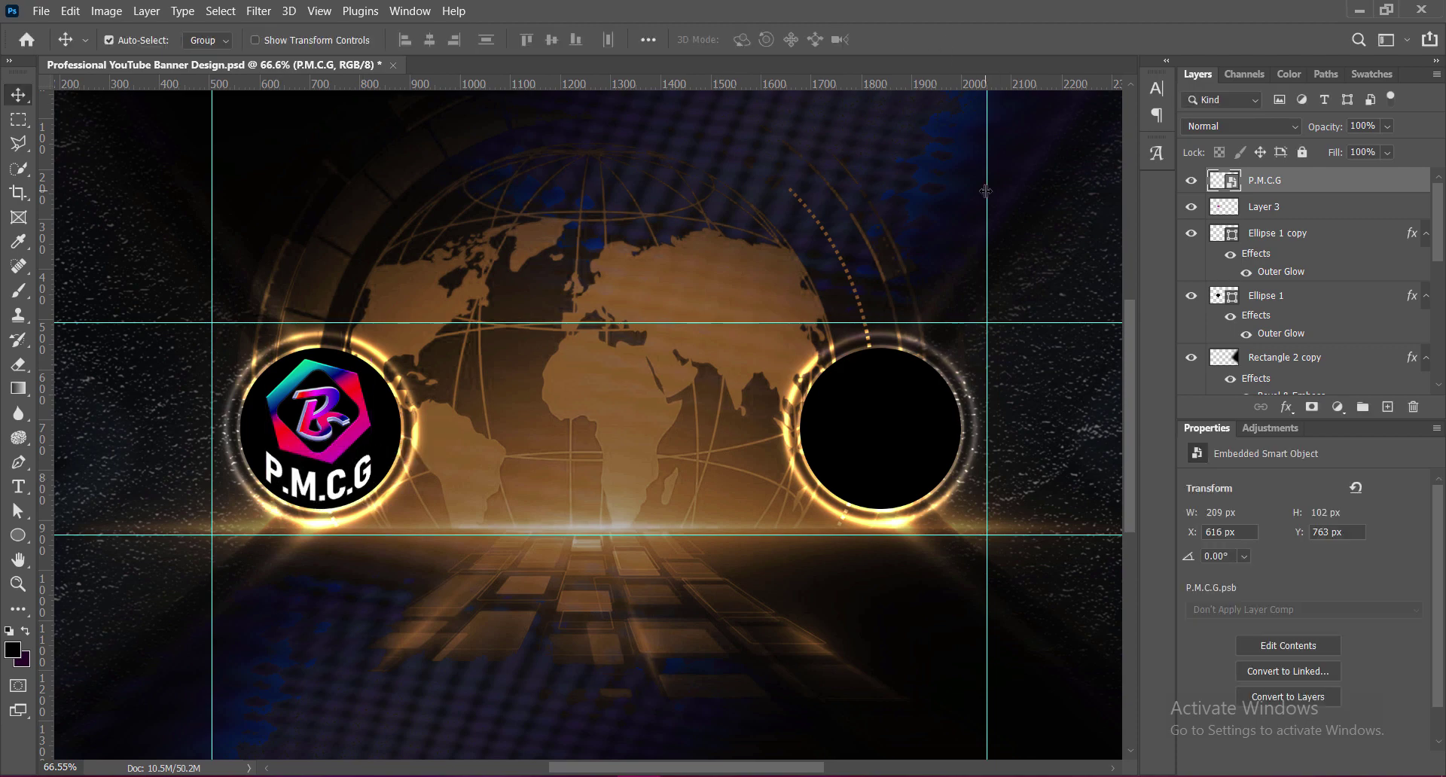
{"action": "key", "text": "Right"}
{"action": "key", "text": "Right"}
{"action": "key", "text": "Right"}
{"action": "key", "text": "Right"}
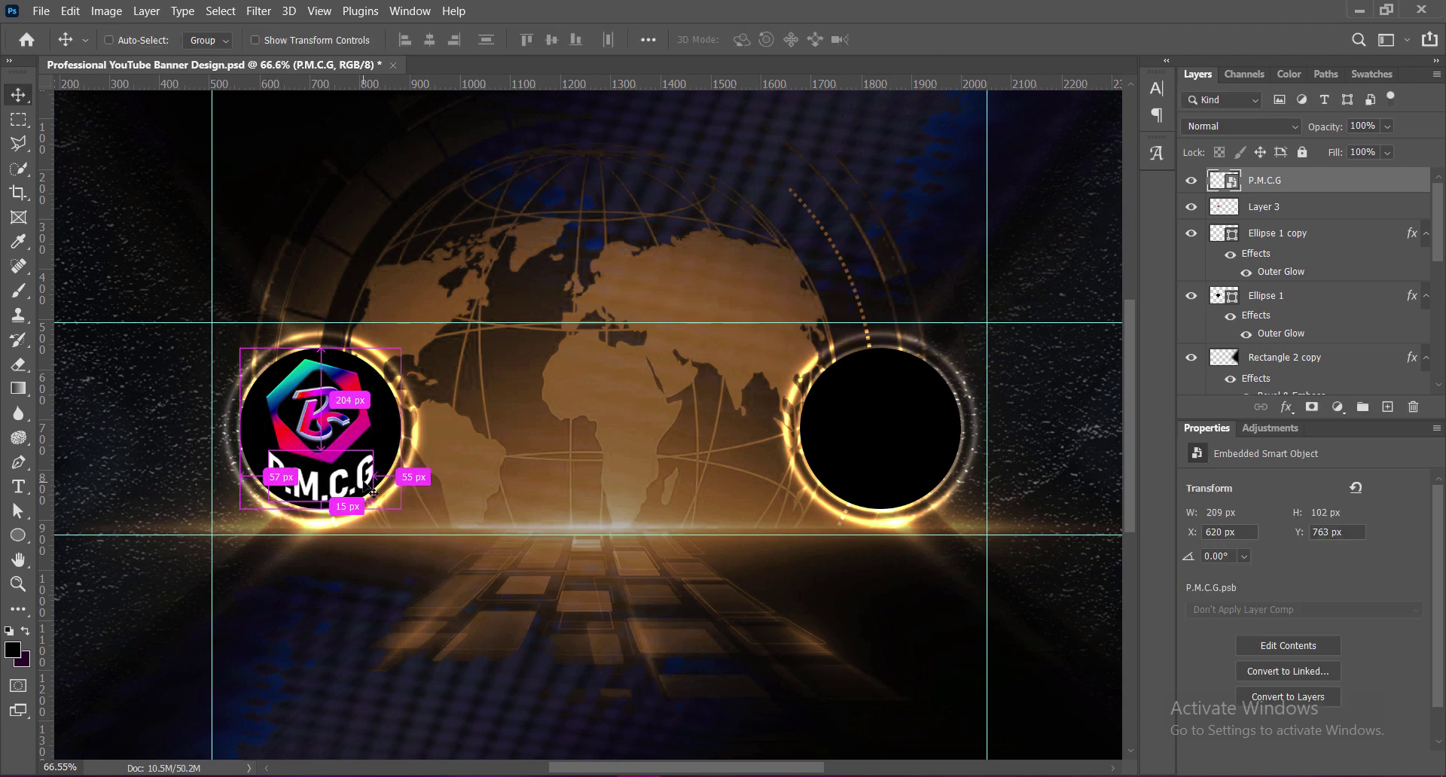
{"action": "key", "text": "ctrl+t"}
{"action": "left_click_drag", "start_coordinate": [397, 439], "coordinate": [396, 434]}
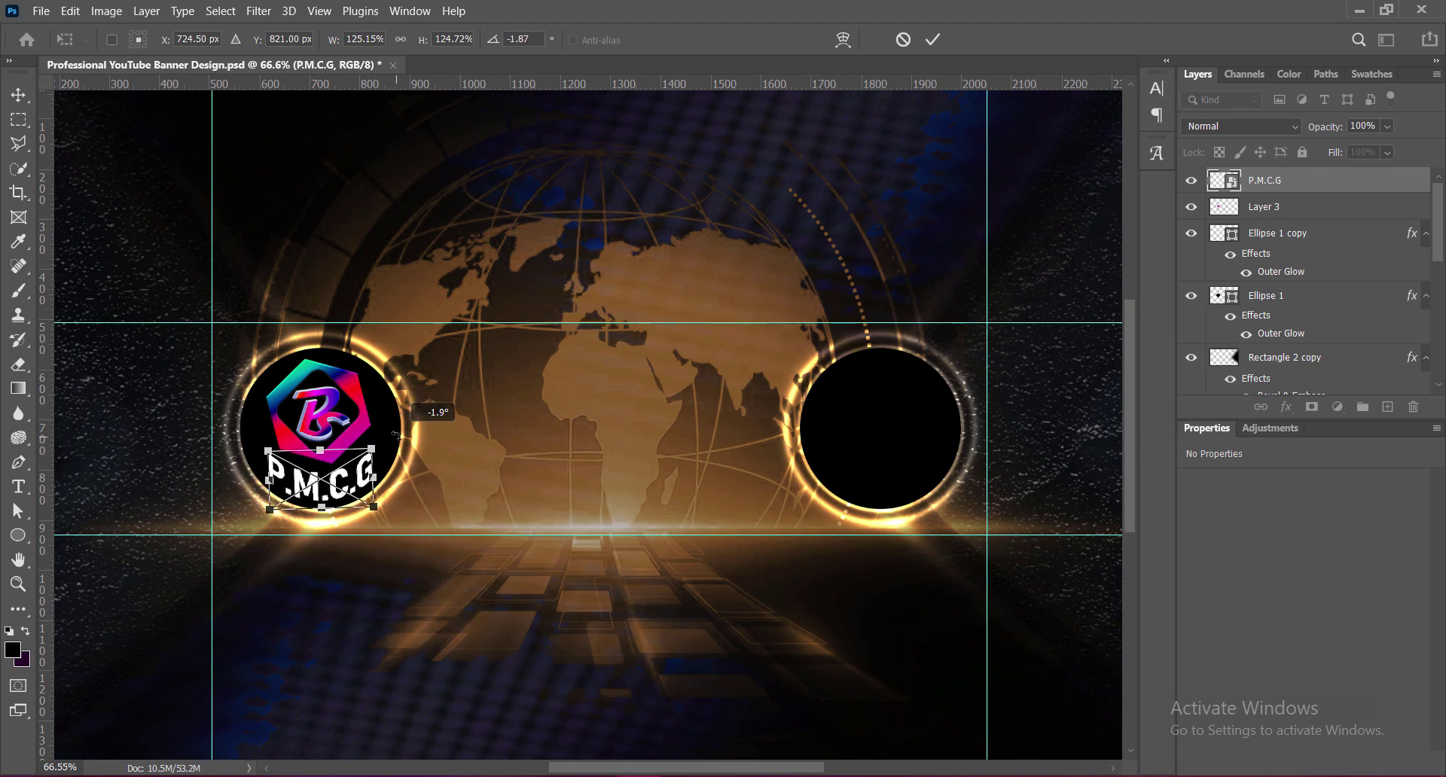
{"action": "left_click", "coordinate": [930, 40]}
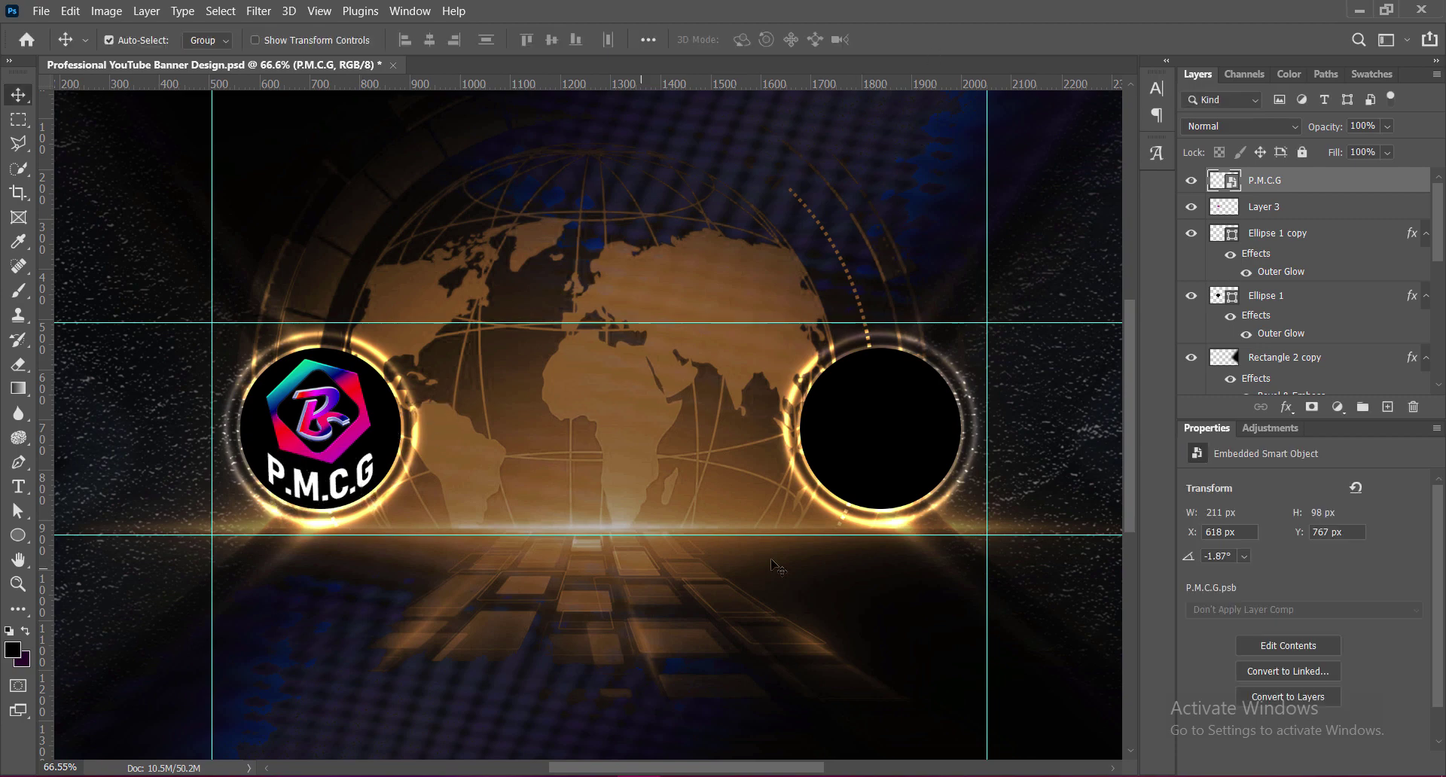
{"action": "key", "text": "Right"}
{"action": "key", "text": "Right"}
{"action": "key", "text": "Down"}
{"action": "key", "text": "Down"}
{"action": "key", "text": "Down"}
{"action": "key", "text": "Down"}
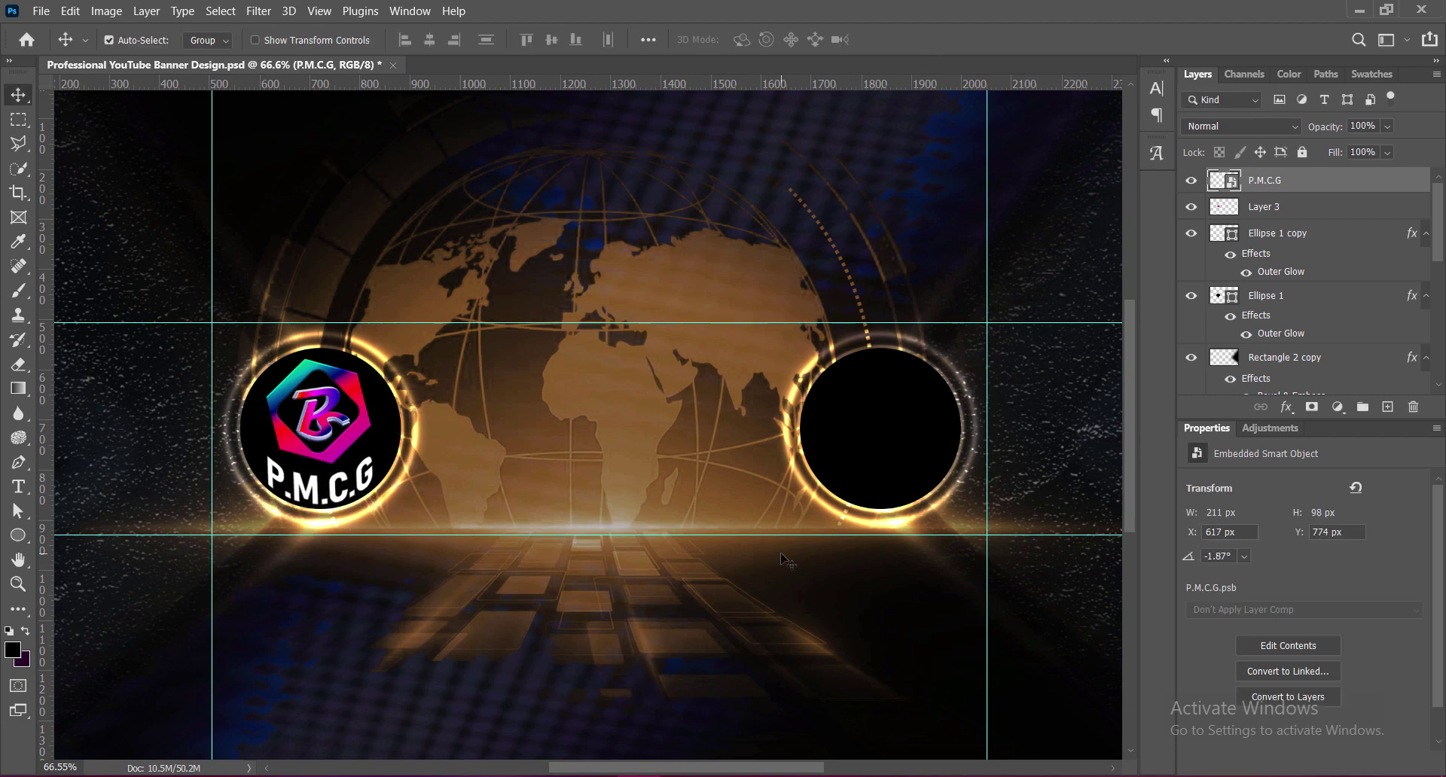
{"action": "key", "text": "Down"}
{"action": "key", "text": "Down"}
{"action": "key", "text": "Down"}
{"action": "key", "text": "Right"}
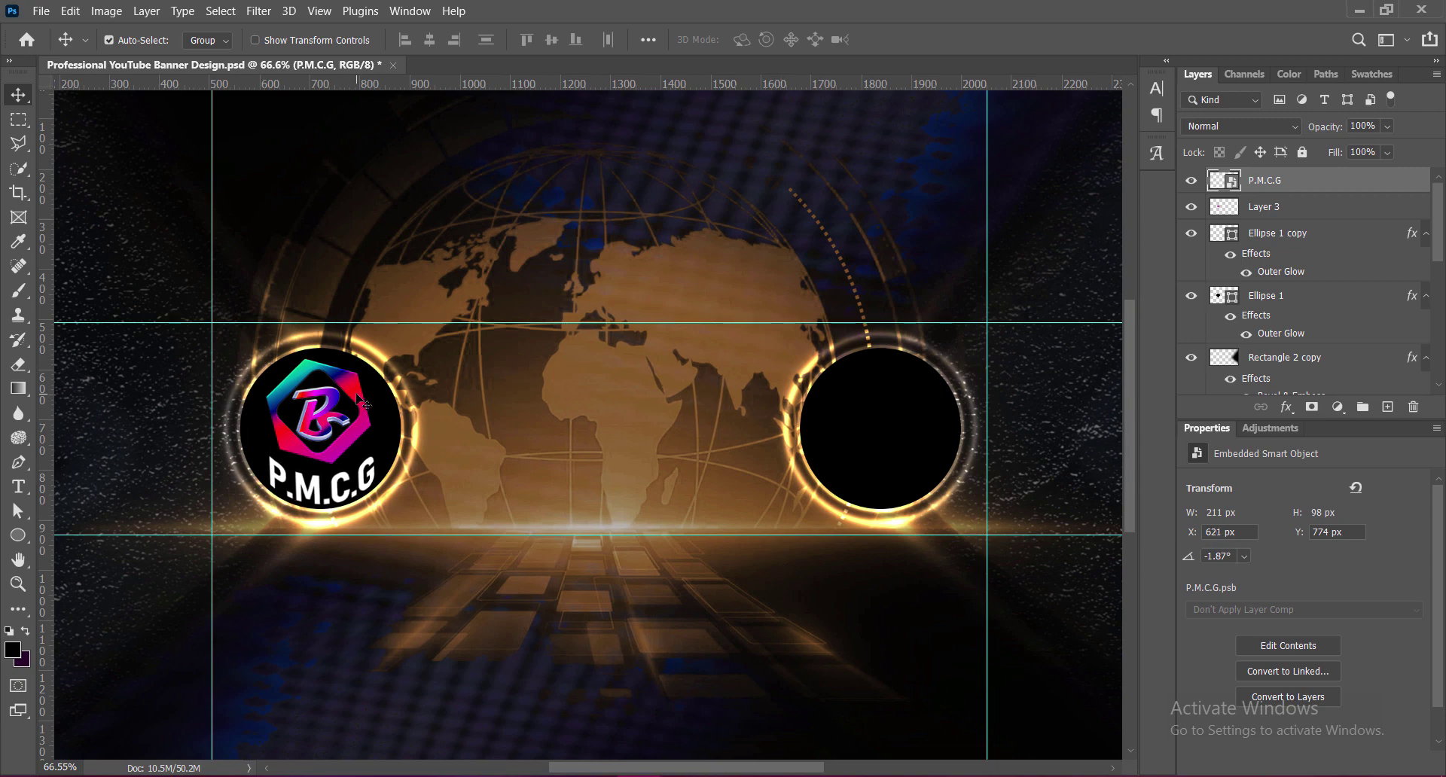
Enlarge the B logo slightly, then straighten and shrink the P.M.C.G text.
{"action": "left_click", "coordinate": [360, 401]}
{"action": "key", "text": "ctrl+t"}
{"action": "left_click_drag", "start_coordinate": [319, 467], "coordinate": [318, 468]}
{"action": "left_click", "coordinate": [933, 39]}
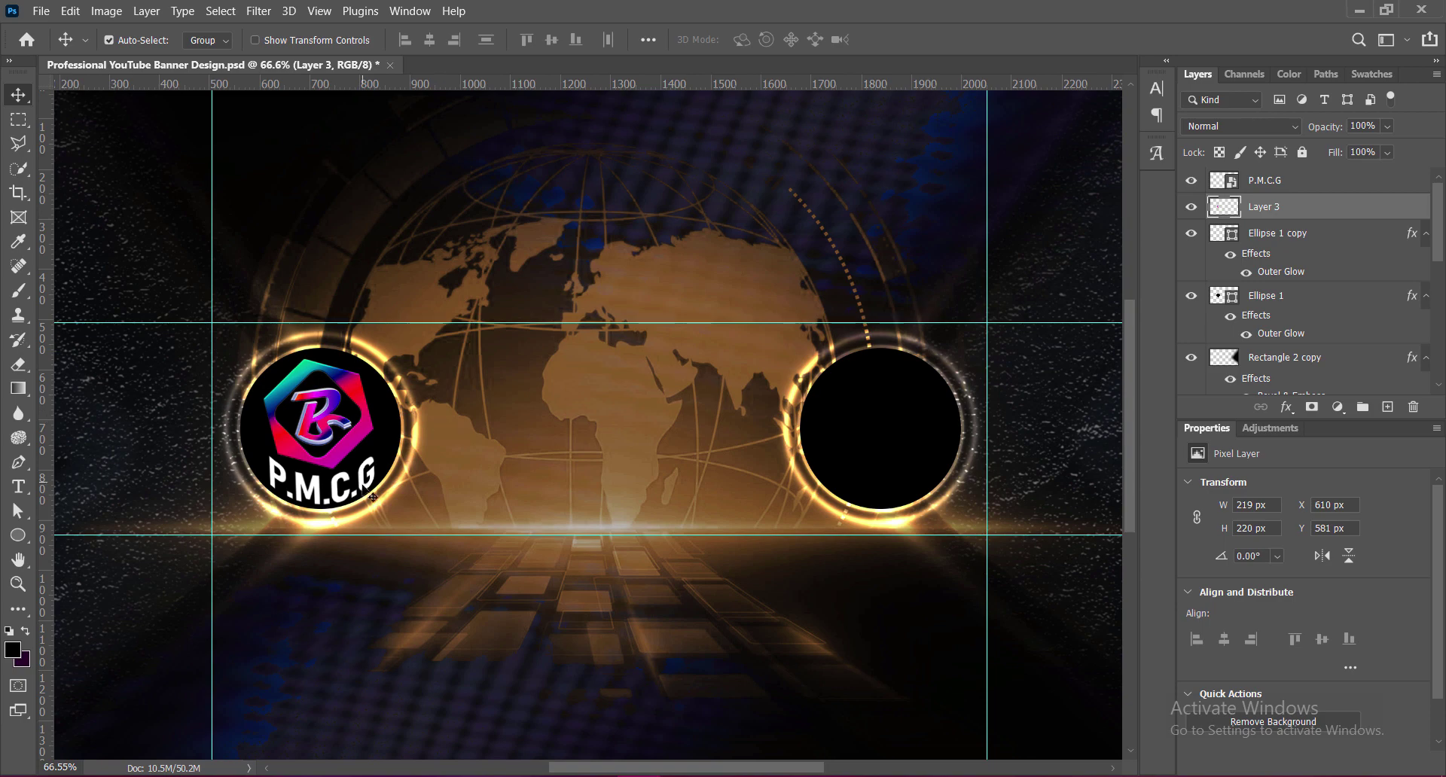
{"action": "left_click", "coordinate": [372, 497]}
{"action": "key", "text": "ctrl+t"}
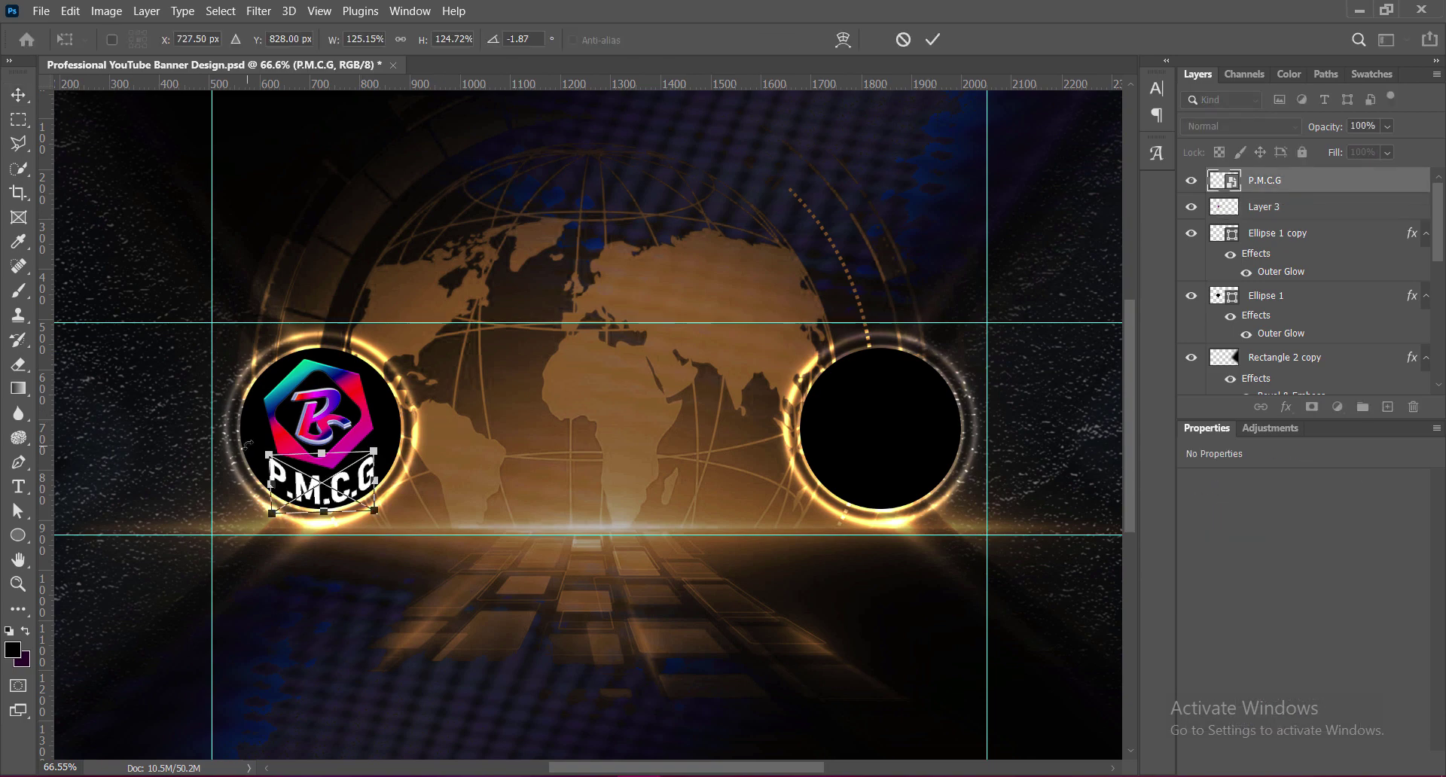
{"action": "left_click_drag", "start_coordinate": [249, 445], "coordinate": [250, 442]}
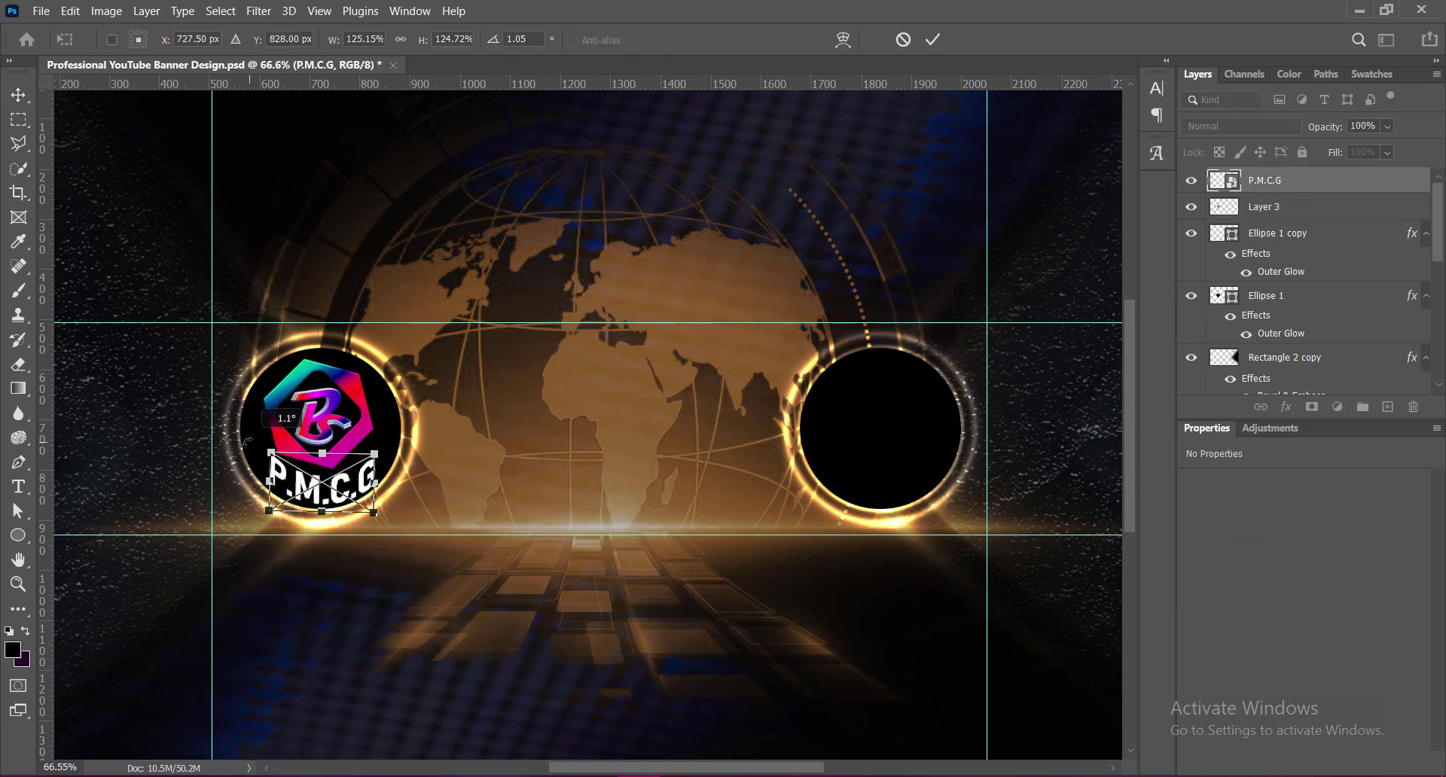
{"action": "left_click", "coordinate": [932, 42]}
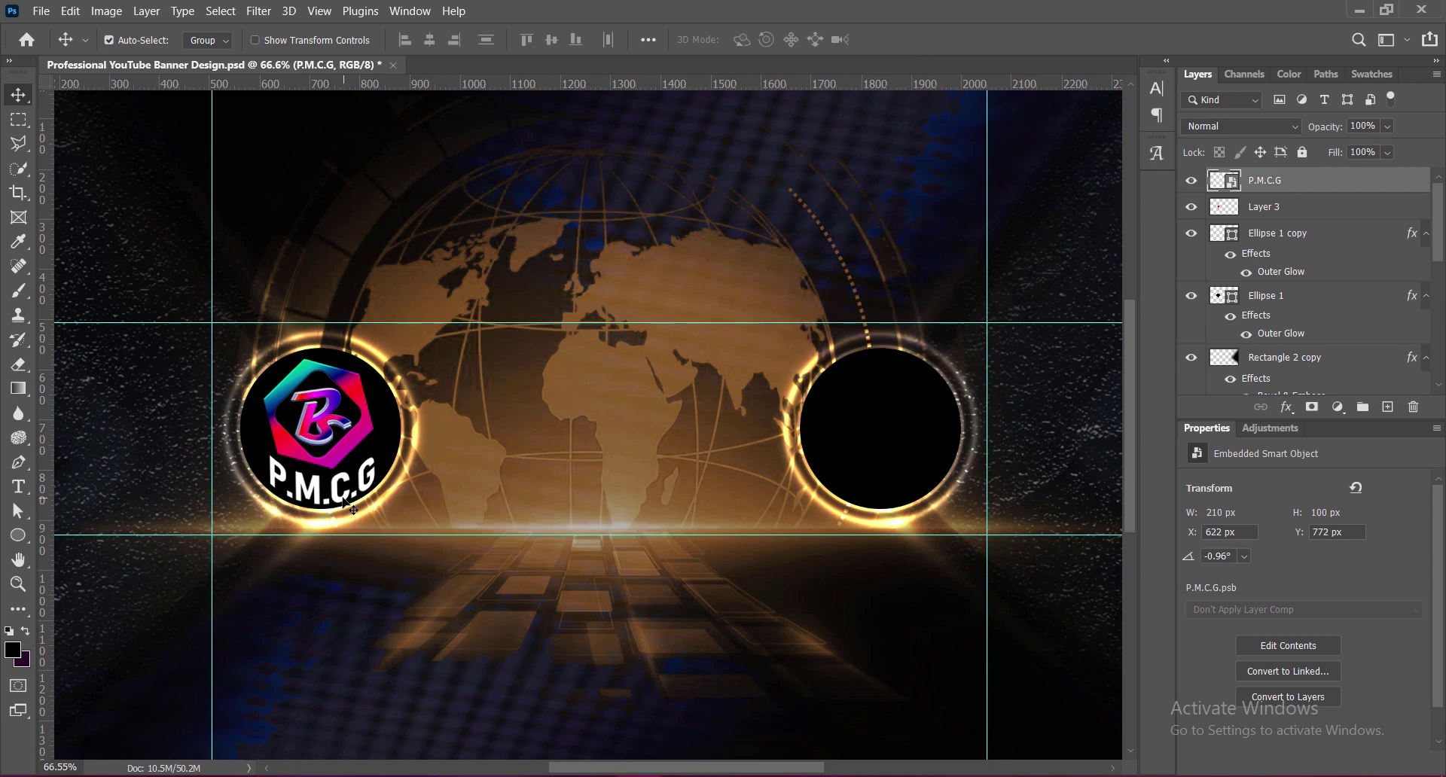
{"action": "key", "text": "ctrl+t"}
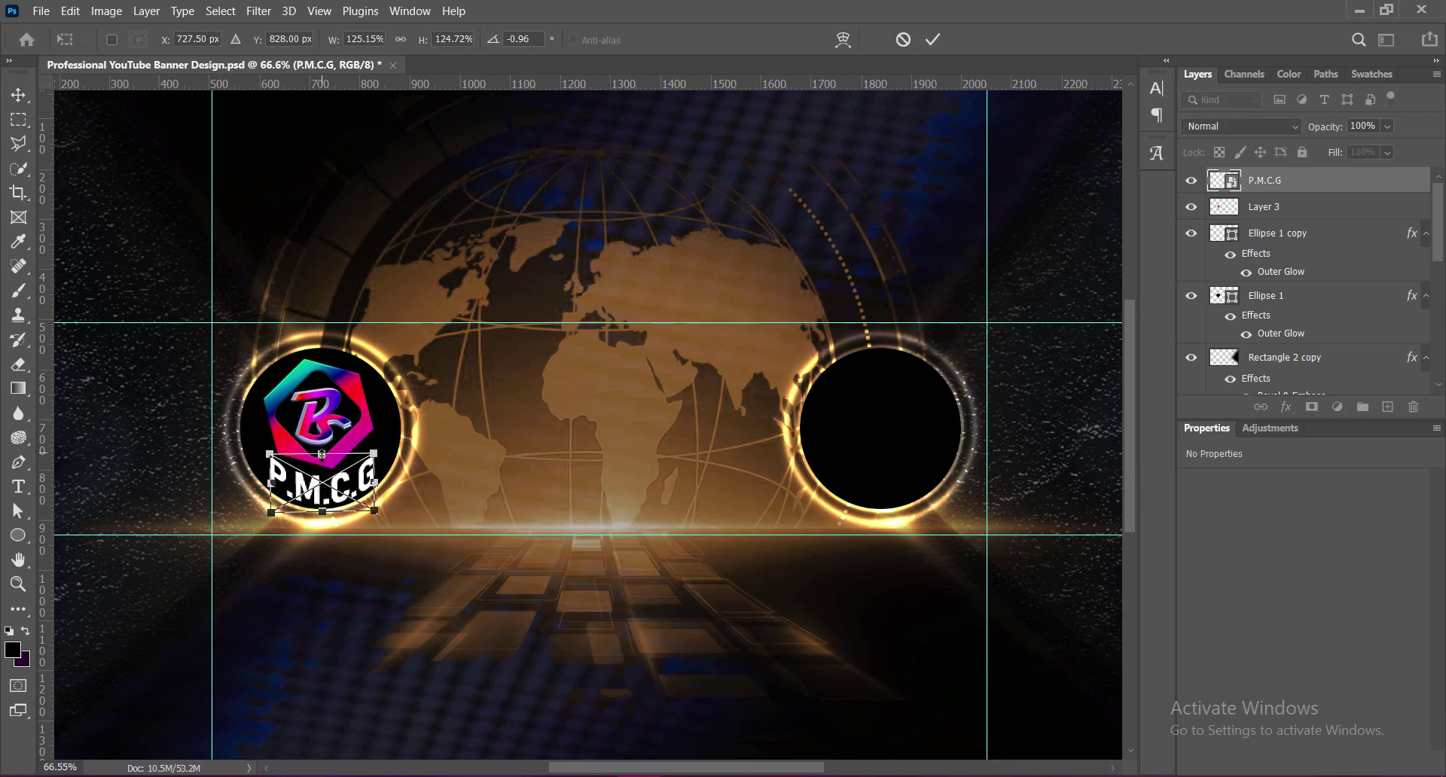
{"action": "left_click_drag", "start_coordinate": [322, 454], "coordinate": [322, 456]}
{"action": "key", "text": "Return"}
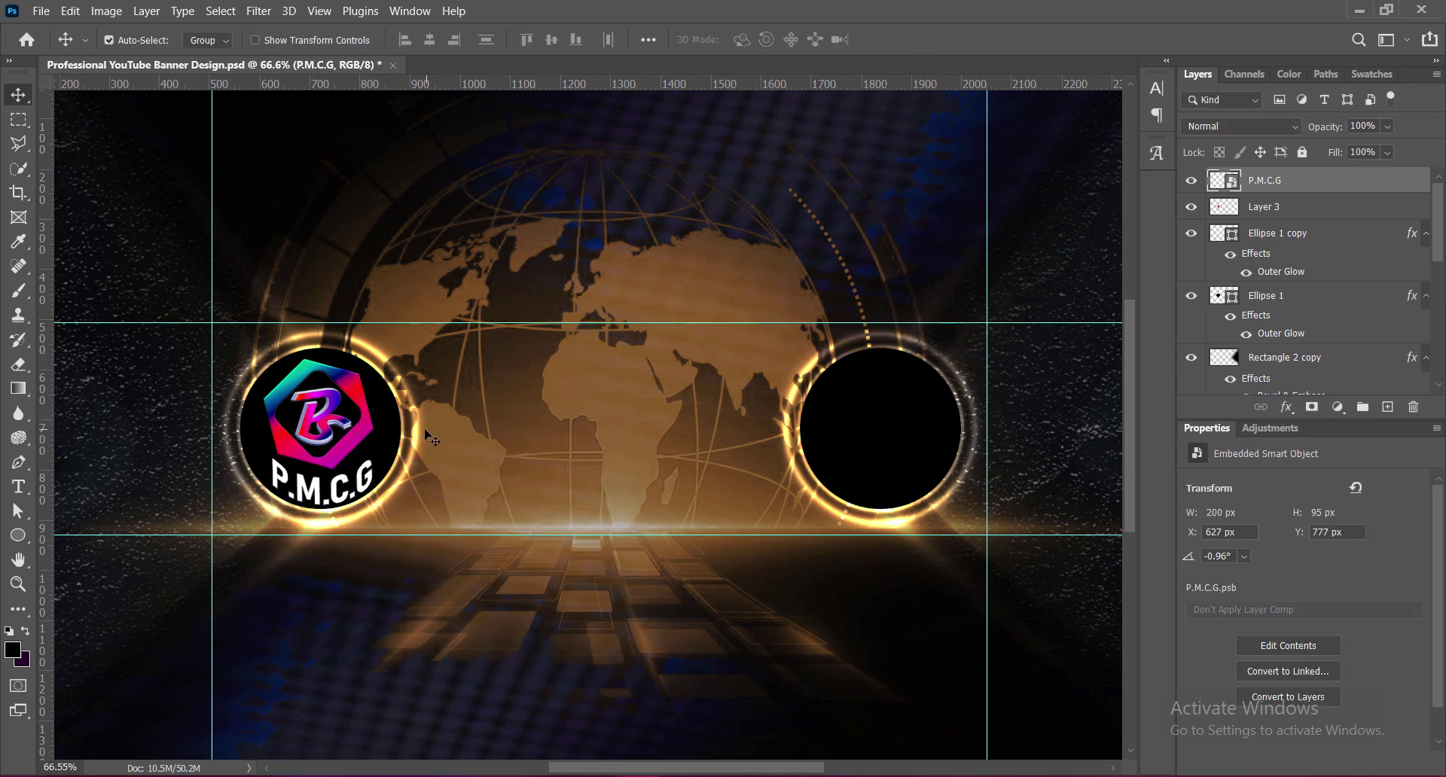
Scale the logo and P.M.C.G together to about 94%, centred in the left circle.
{"action": "left_click", "coordinate": [354, 385]}
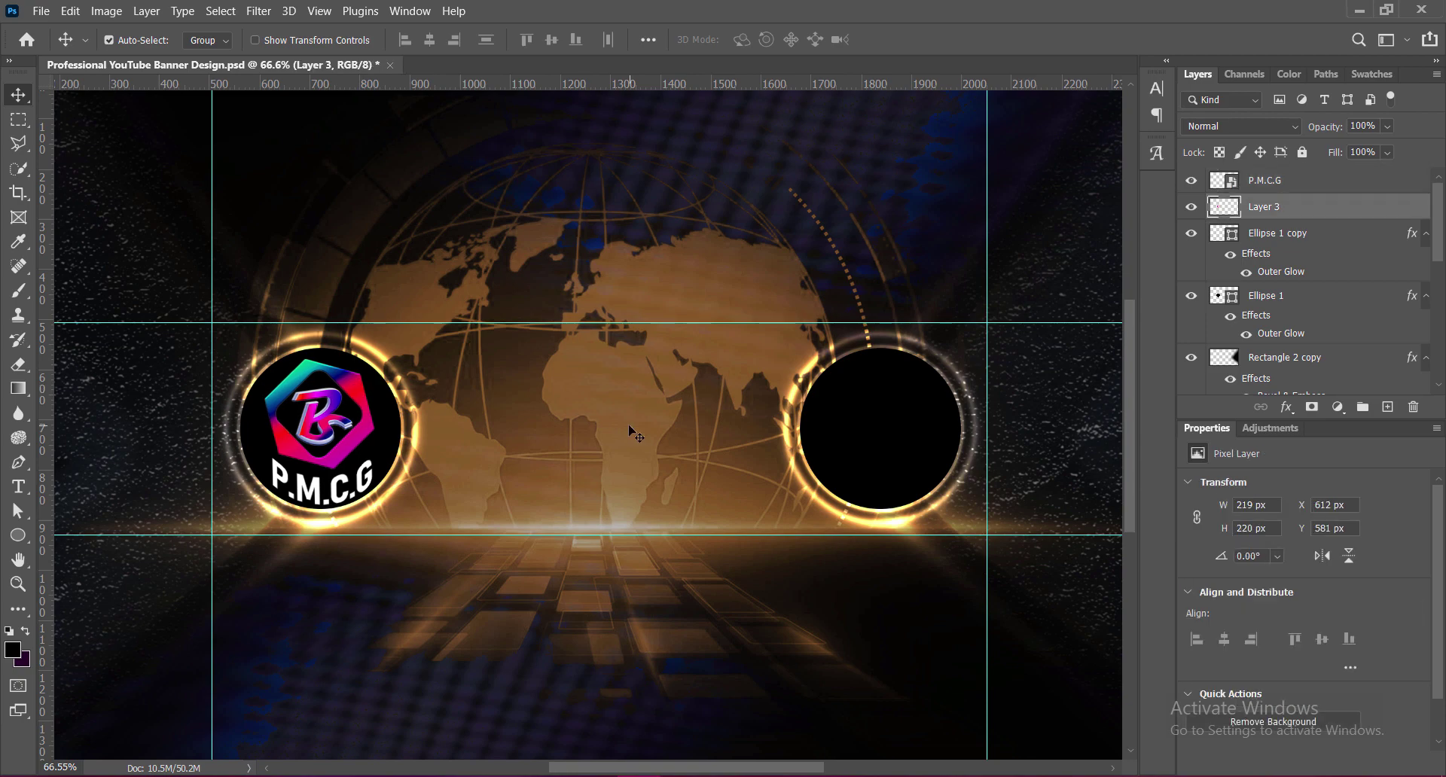
{"action": "left_click", "coordinate": [361, 488], "text": "shift"}
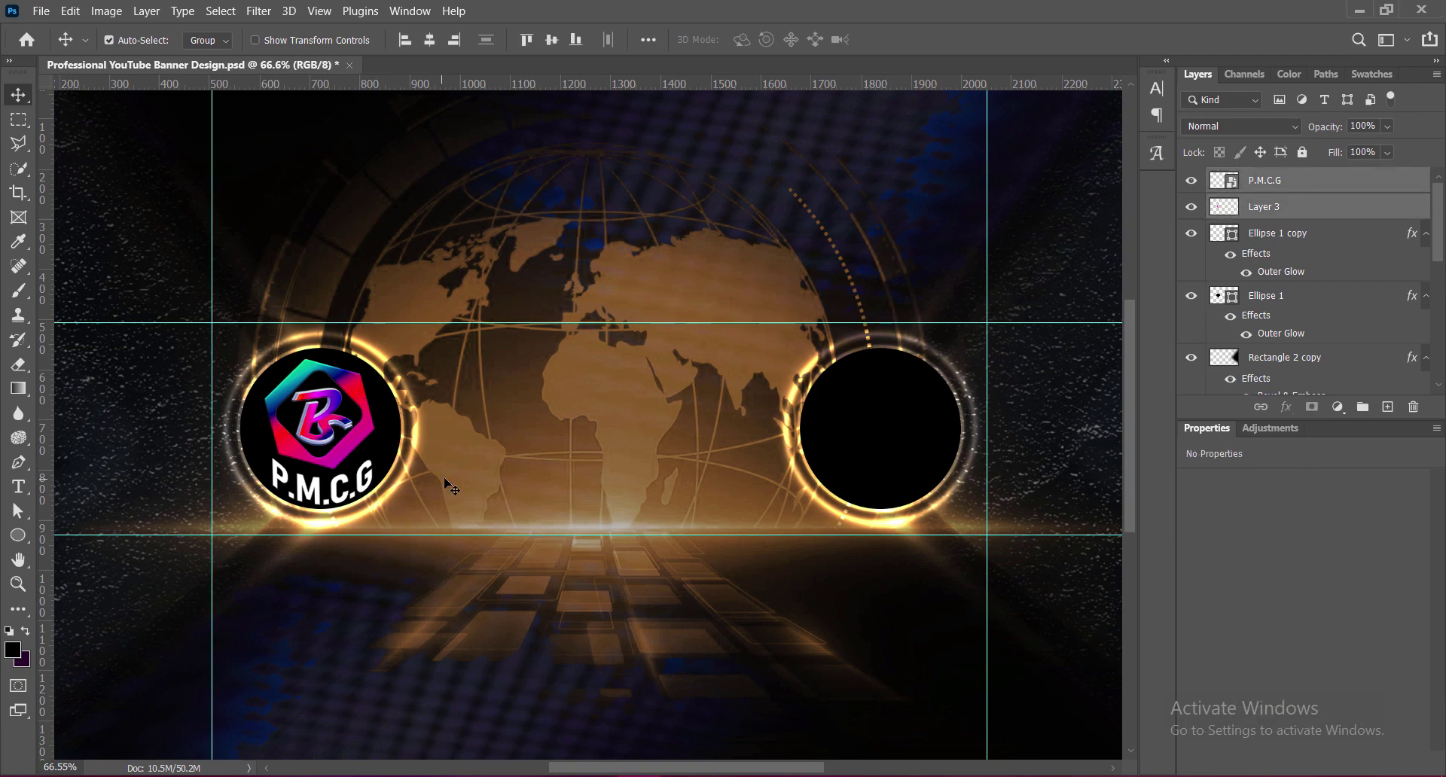
{"action": "key", "text": "ctrl+t"}
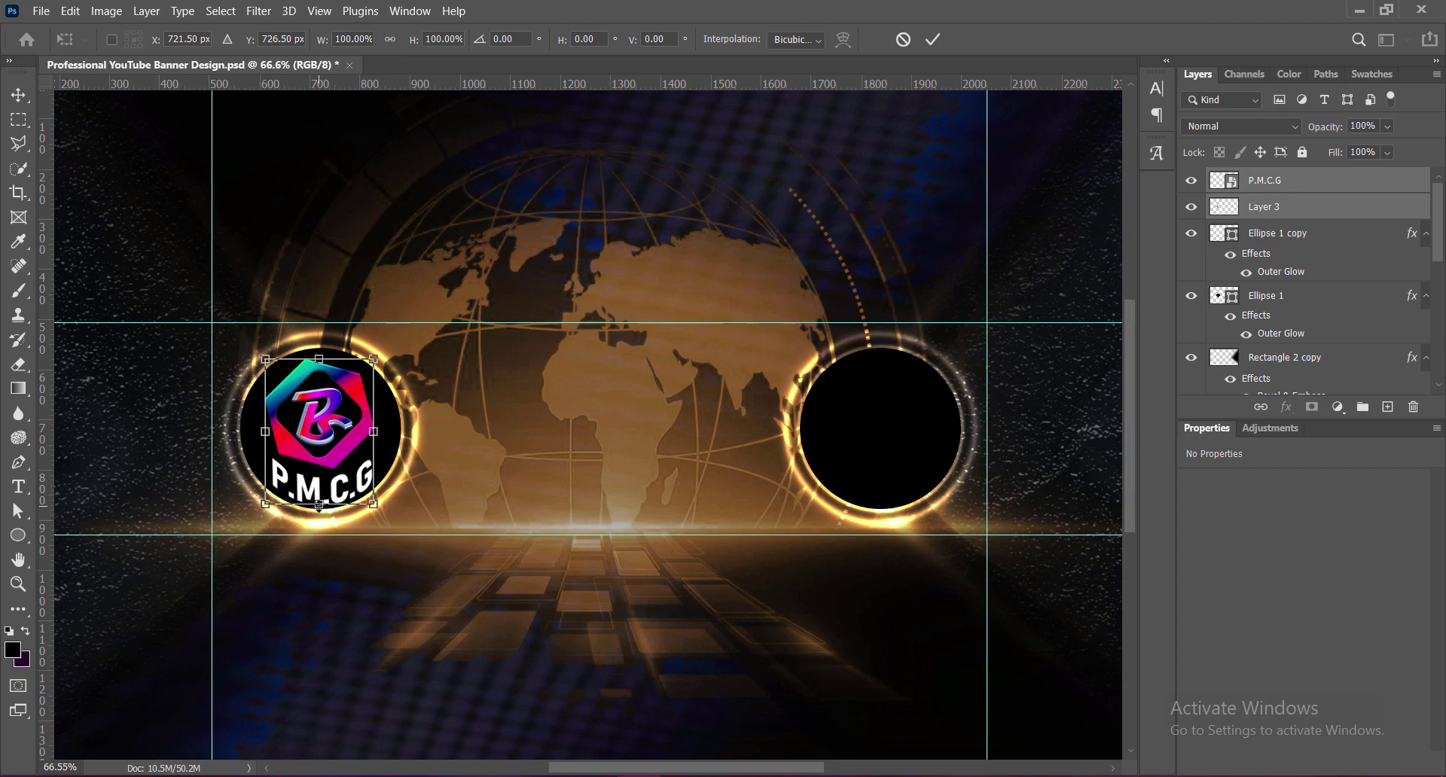
{"action": "left_click_drag", "start_coordinate": [319, 505], "coordinate": [319, 497]}
{"action": "left_click_drag", "start_coordinate": [347, 394], "coordinate": [348, 396]}
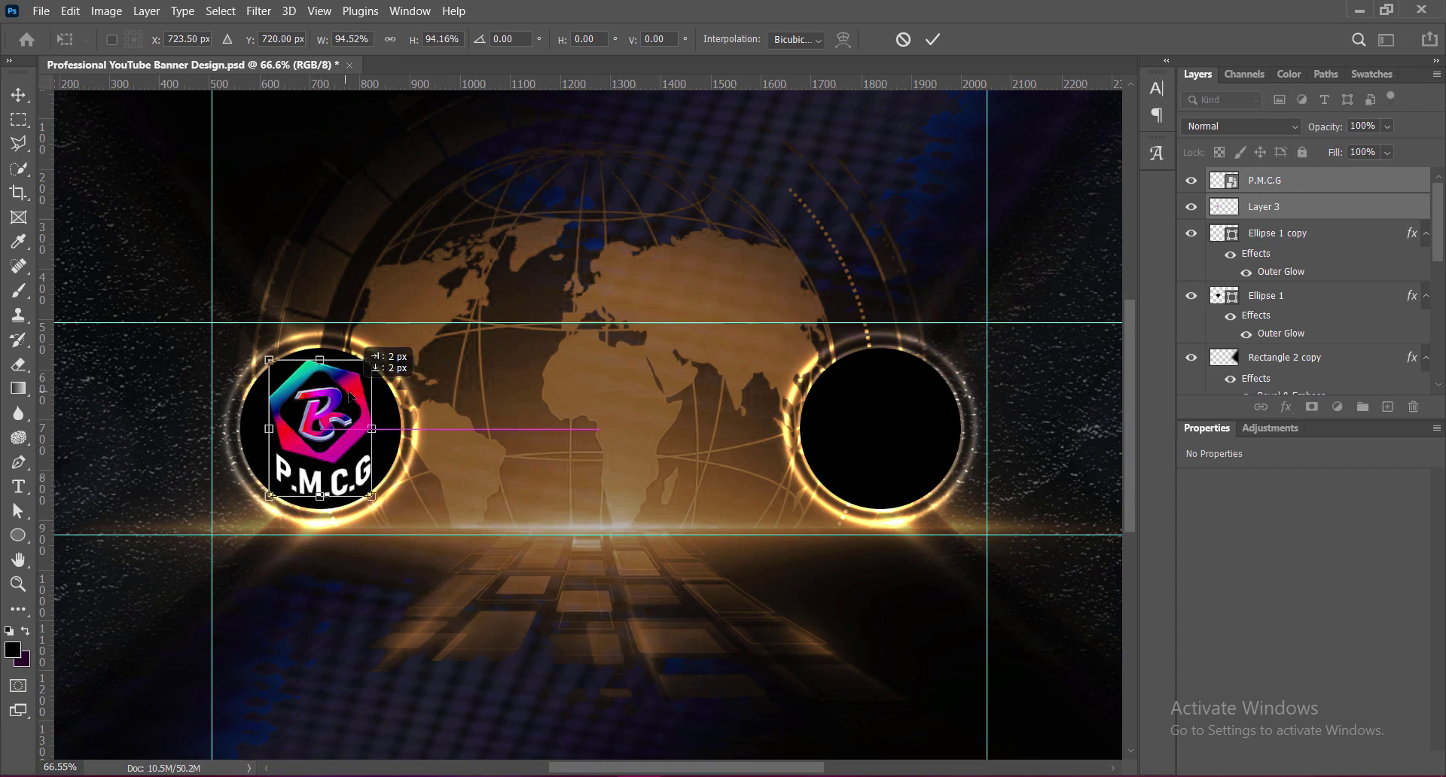
{"action": "key", "text": "Return"}
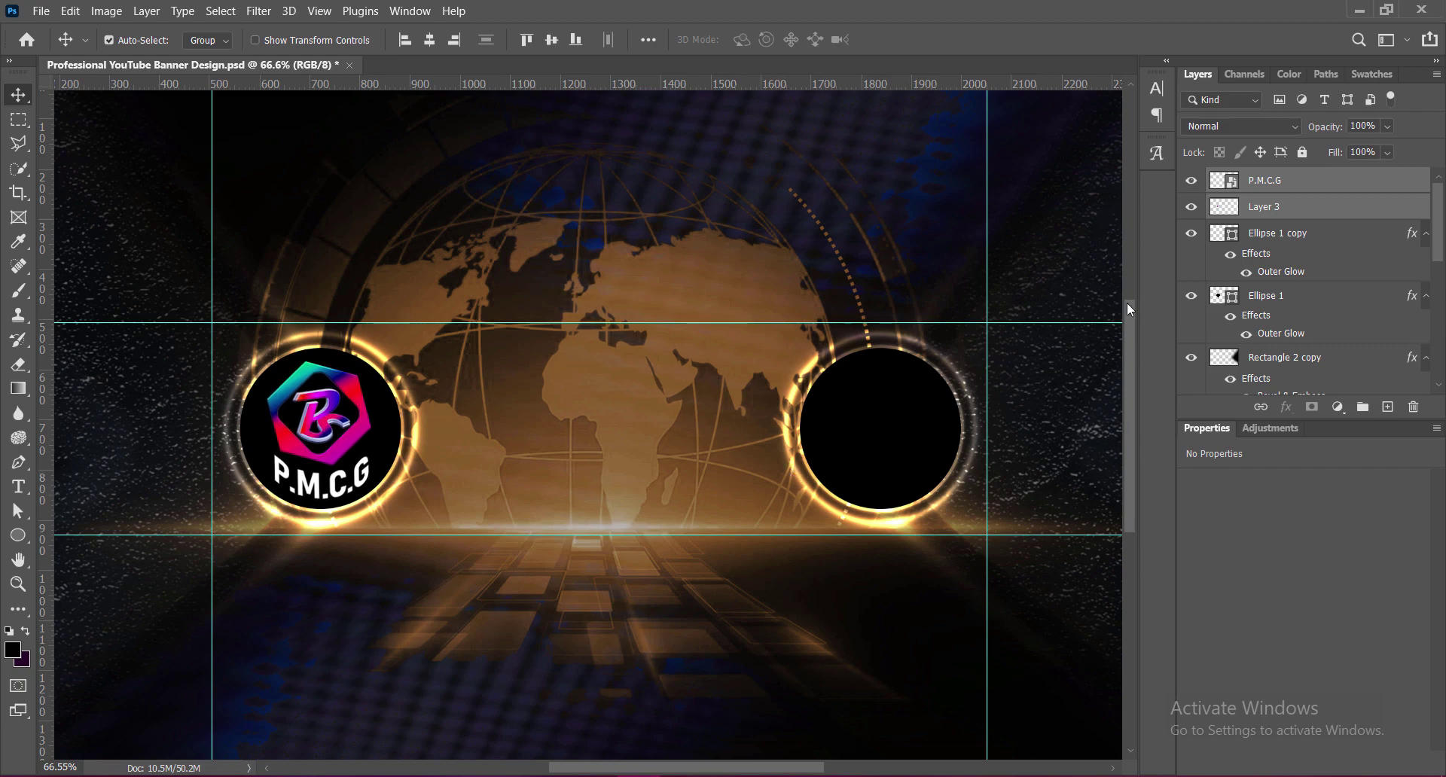
Enable a Gradient Overlay layer style on the P.M.C.G text layer.
{"action": "left_click", "coordinate": [374, 488]}
{"action": "left_click", "coordinate": [367, 470]}
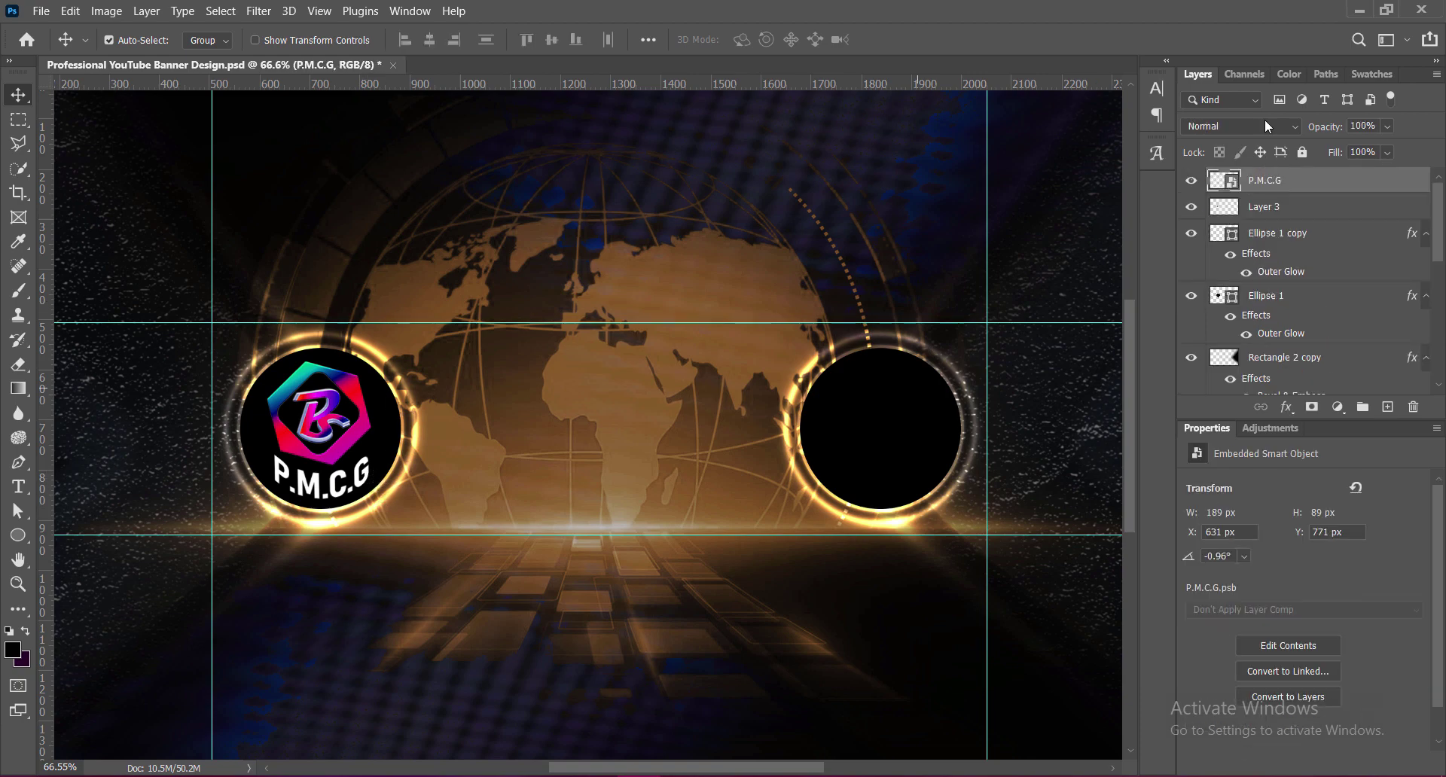
{"action": "right_click", "coordinate": [1219, 181]}
{"action": "left_click", "coordinate": [1242, 187]}
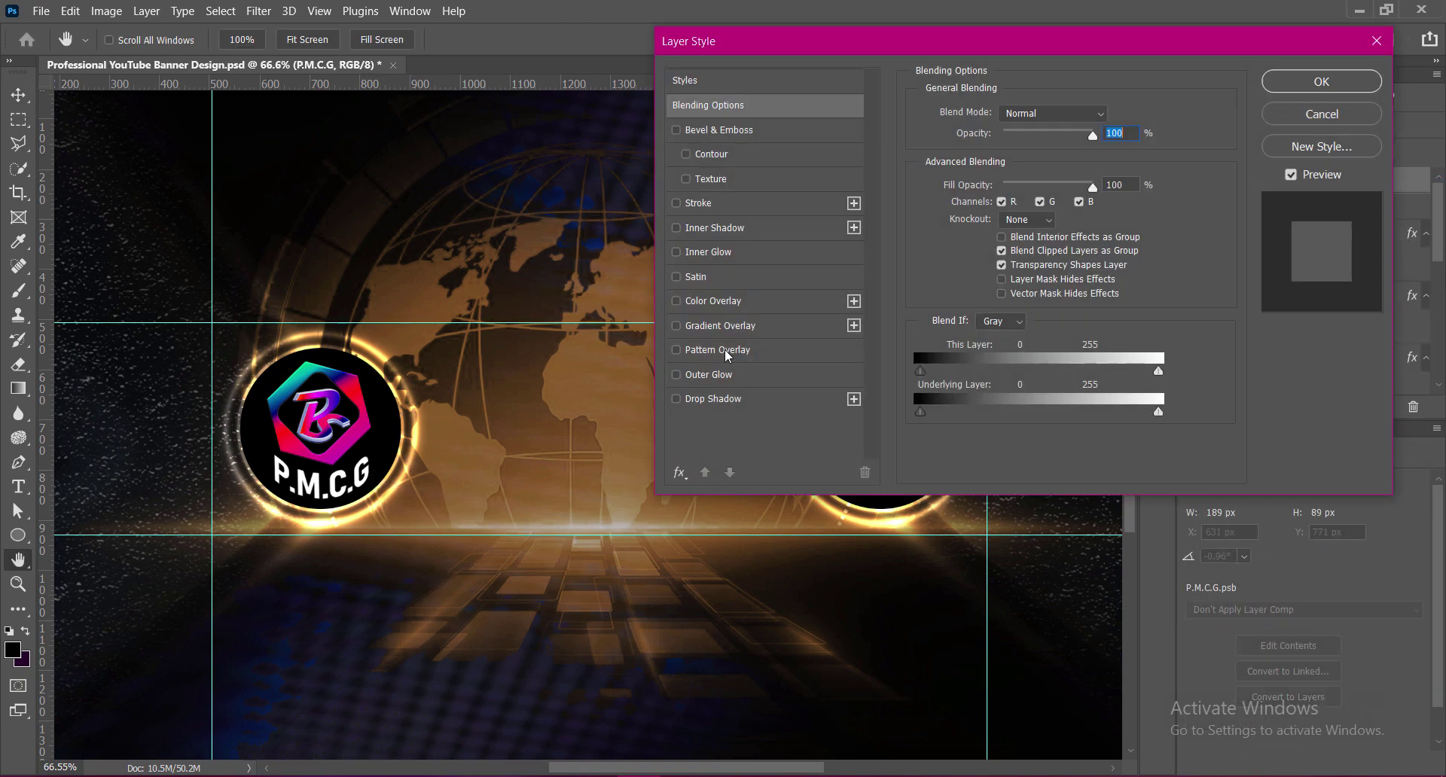
{"action": "left_click", "coordinate": [677, 326]}
{"action": "left_click", "coordinate": [747, 329]}
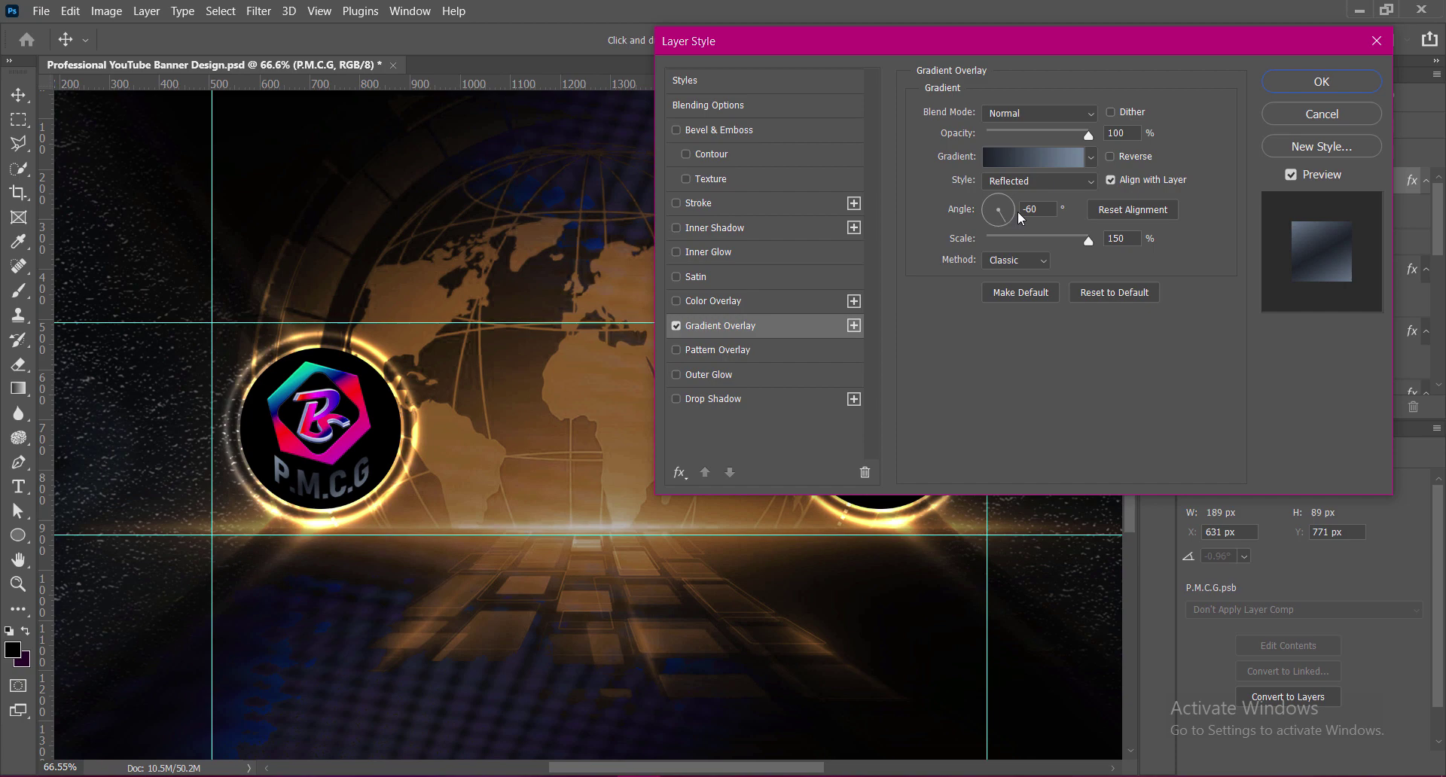
Set the gradient stops to teal and bright magenta sampled from the logo.
{"action": "left_click", "coordinate": [1033, 156]}
{"action": "double_click", "coordinate": [1407, 637]}
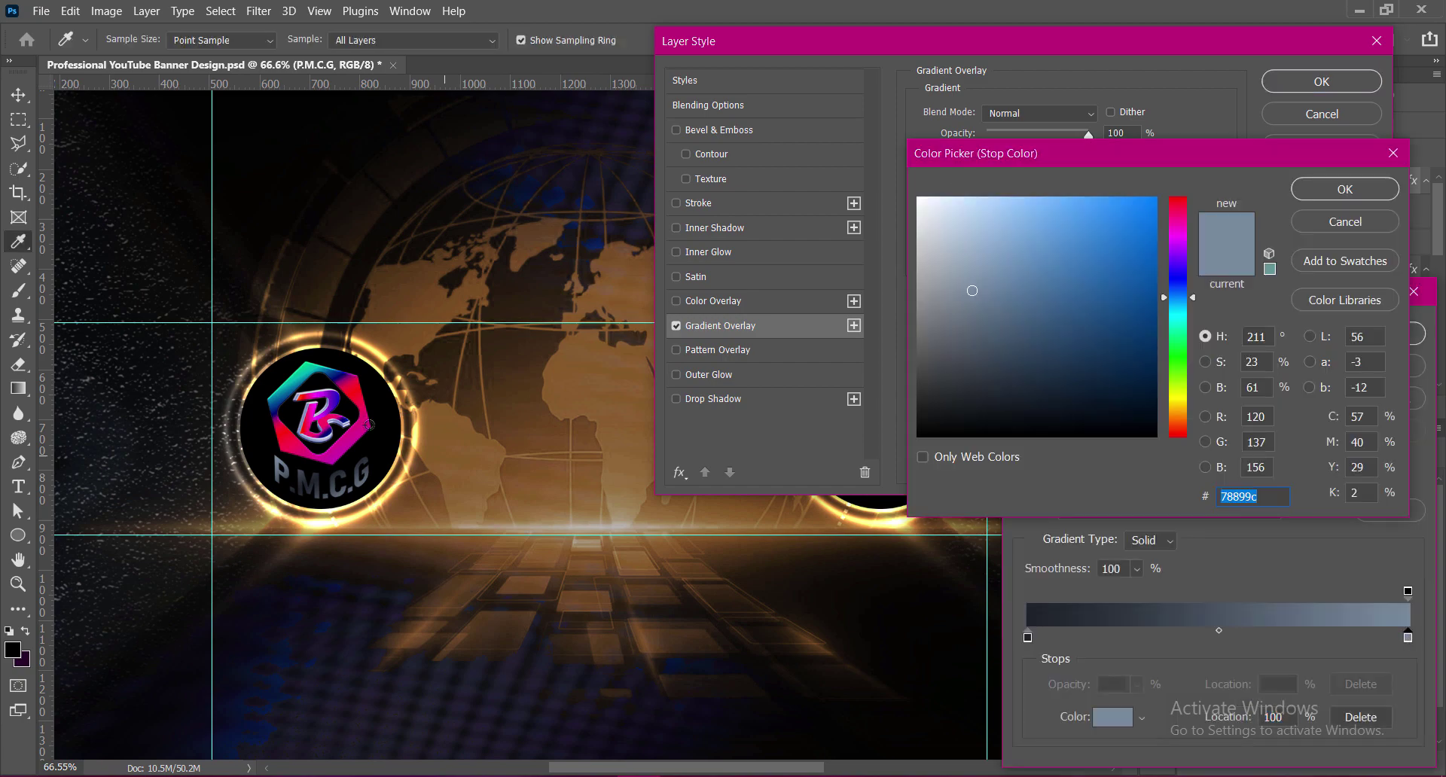
{"action": "left_click", "coordinate": [308, 371]}
{"action": "left_click", "coordinate": [1326, 192]}
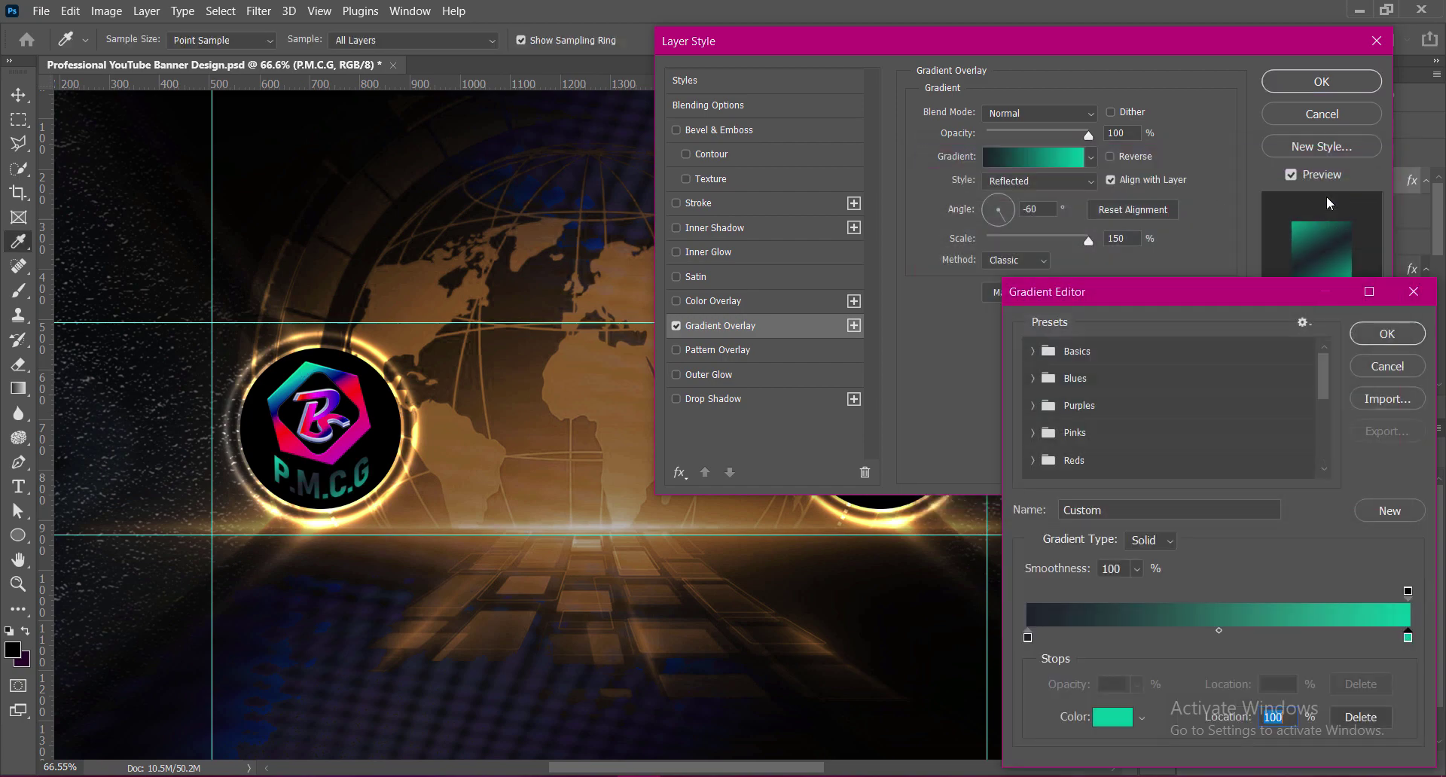
{"action": "double_click", "coordinate": [1027, 637]}
{"action": "left_click", "coordinate": [292, 438]}
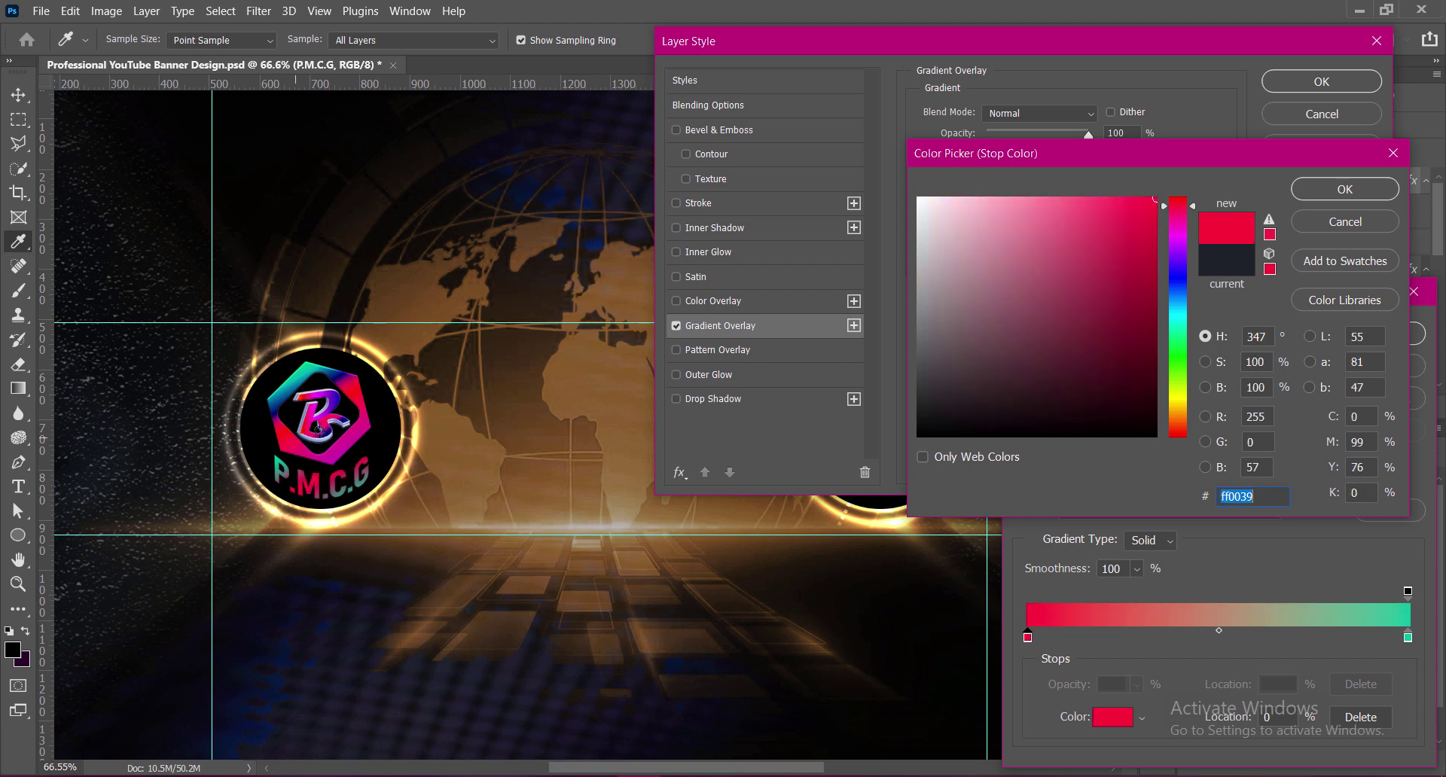
{"action": "left_click", "coordinate": [346, 379]}
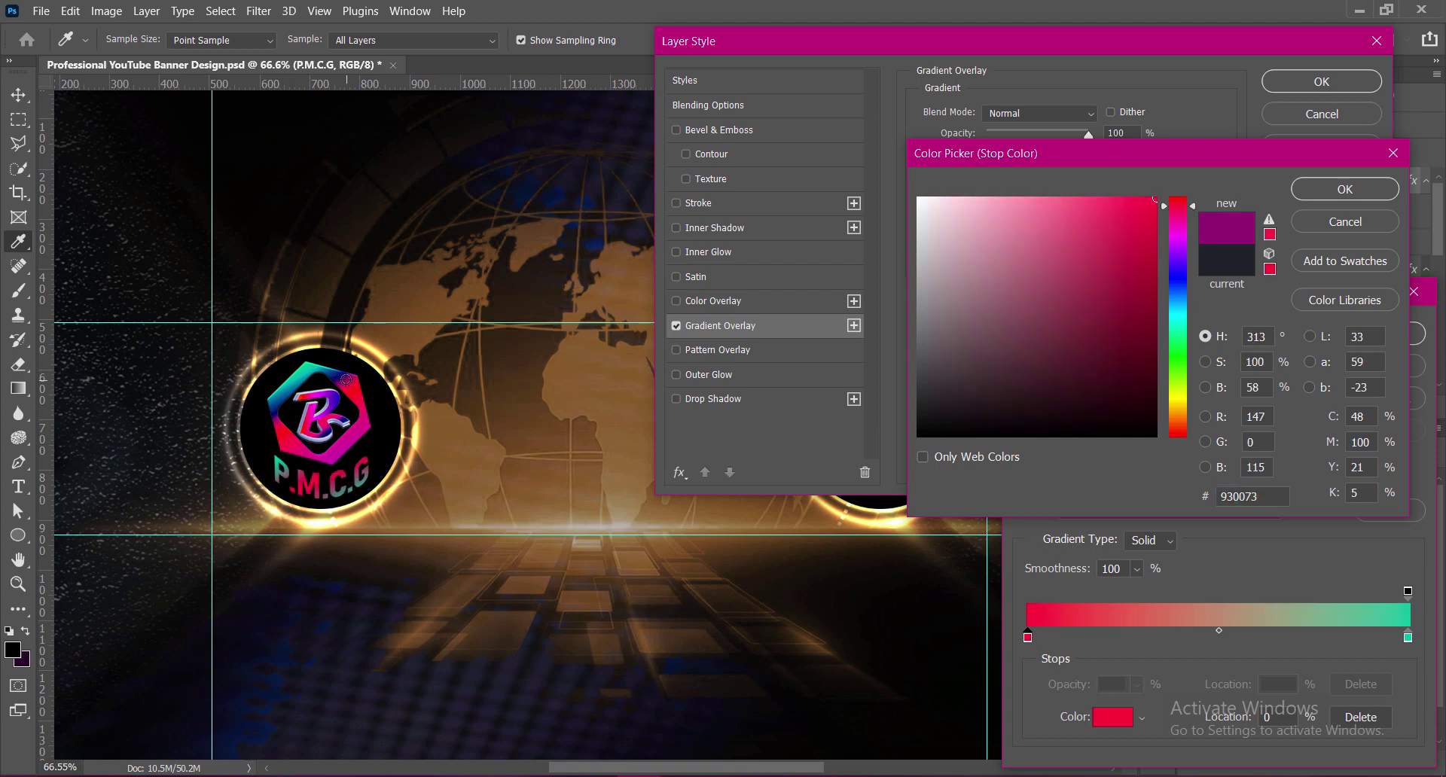
{"action": "left_click", "coordinate": [336, 456]}
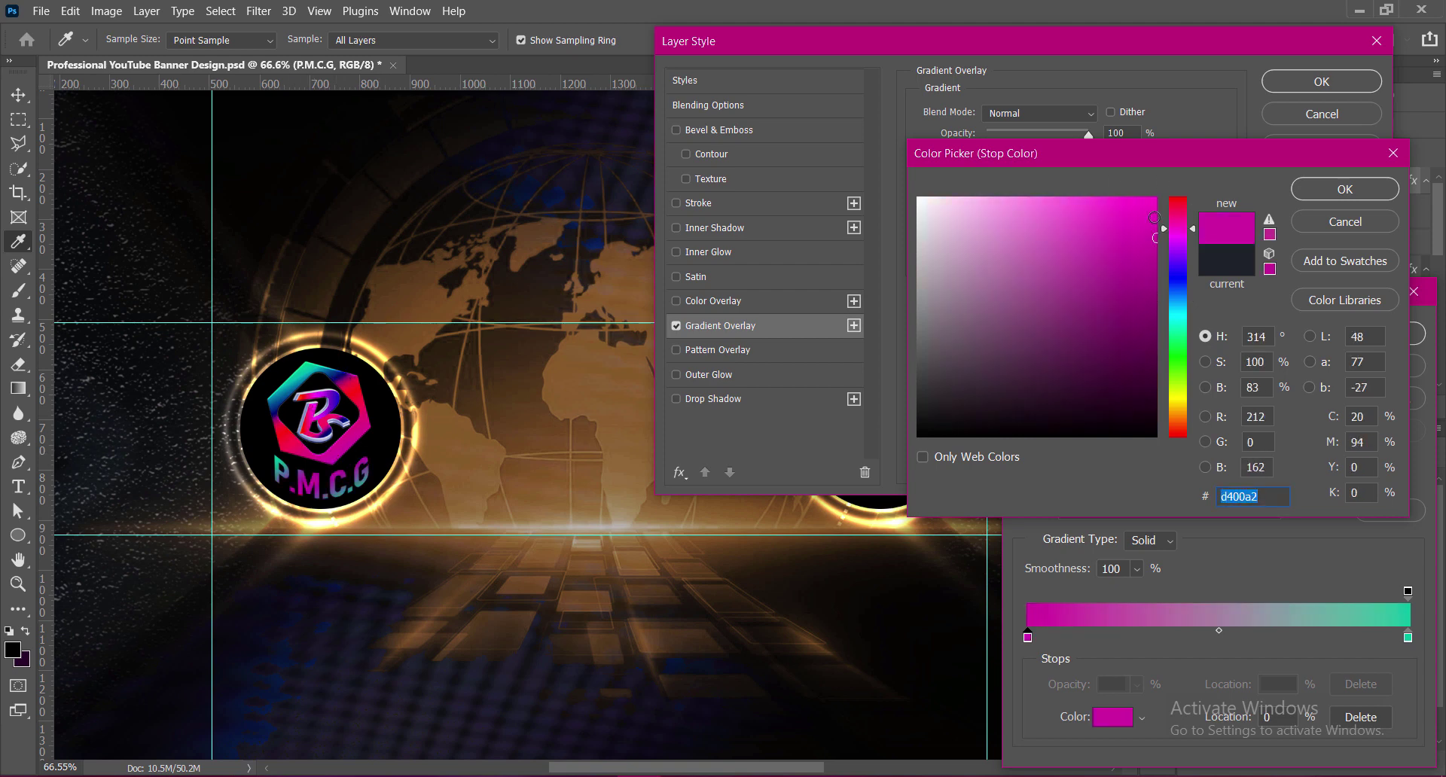
{"action": "left_click_drag", "start_coordinate": [1154, 217], "coordinate": [1159, 159]}
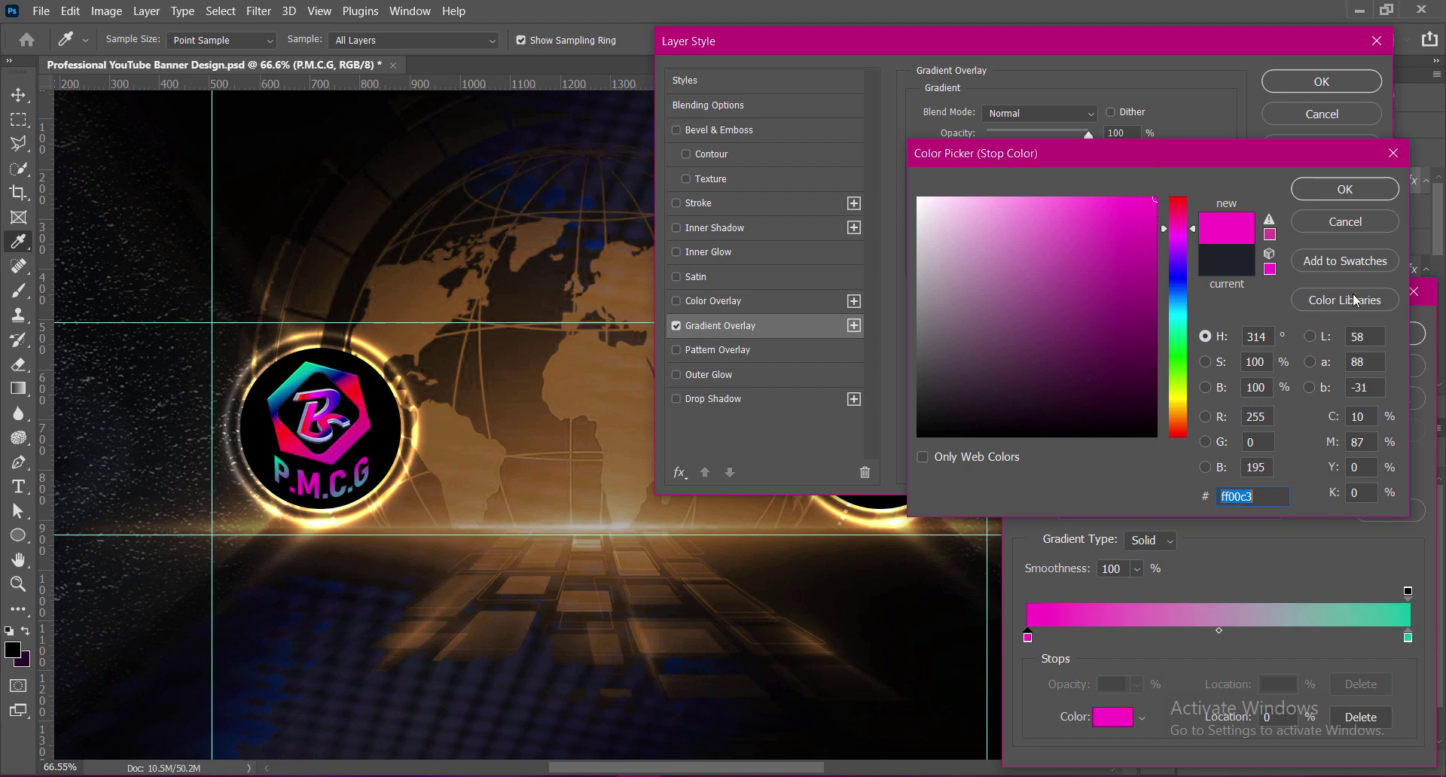
{"action": "left_click", "coordinate": [1344, 189]}
Make the right stop a fully saturated bright teal and set the method to Perceptual.
{"action": "double_click", "coordinate": [1408, 637]}
{"action": "left_click", "coordinate": [1154, 198]}
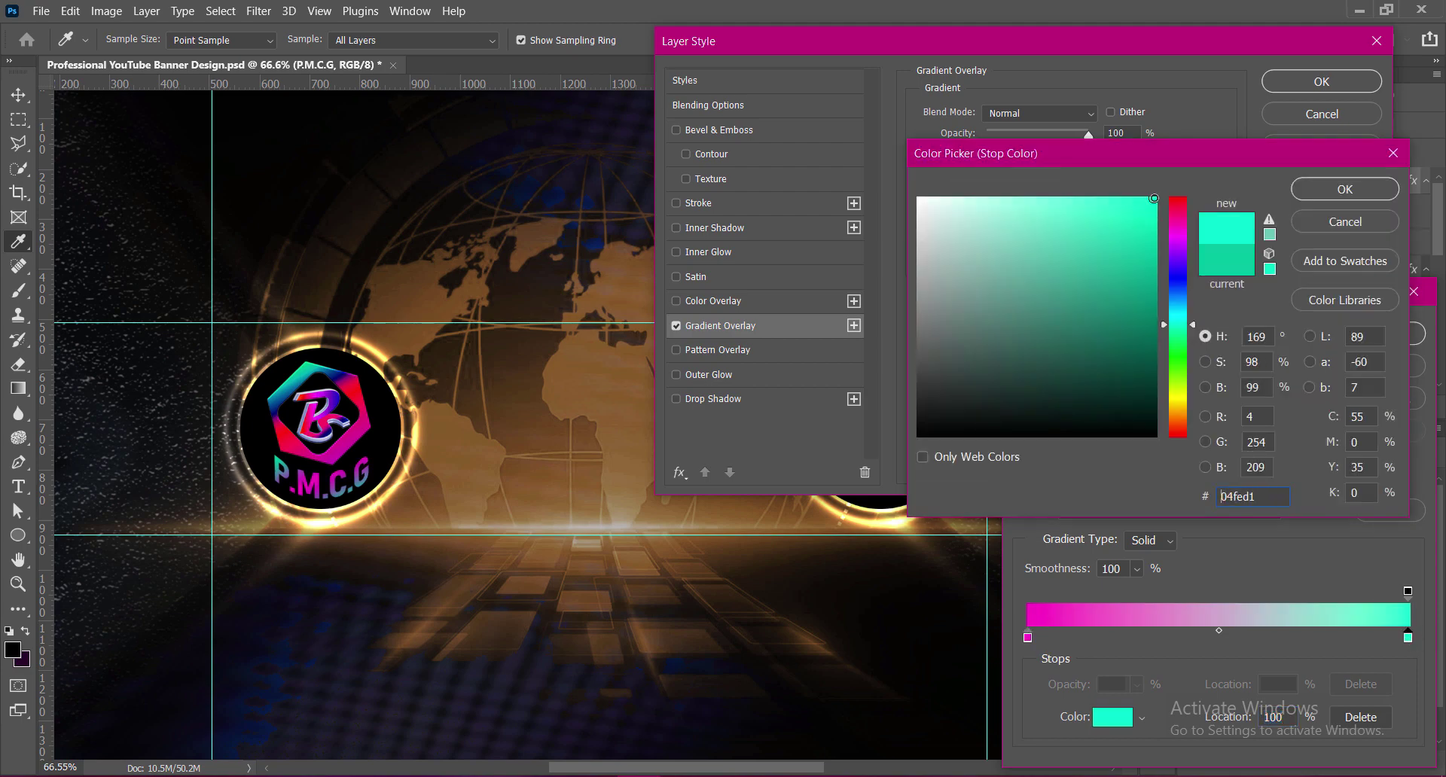
{"action": "left_click_drag", "start_coordinate": [1154, 198], "coordinate": [1166, 192]}
{"action": "left_click", "coordinate": [1345, 189]}
{"action": "left_click", "coordinate": [1388, 333]}
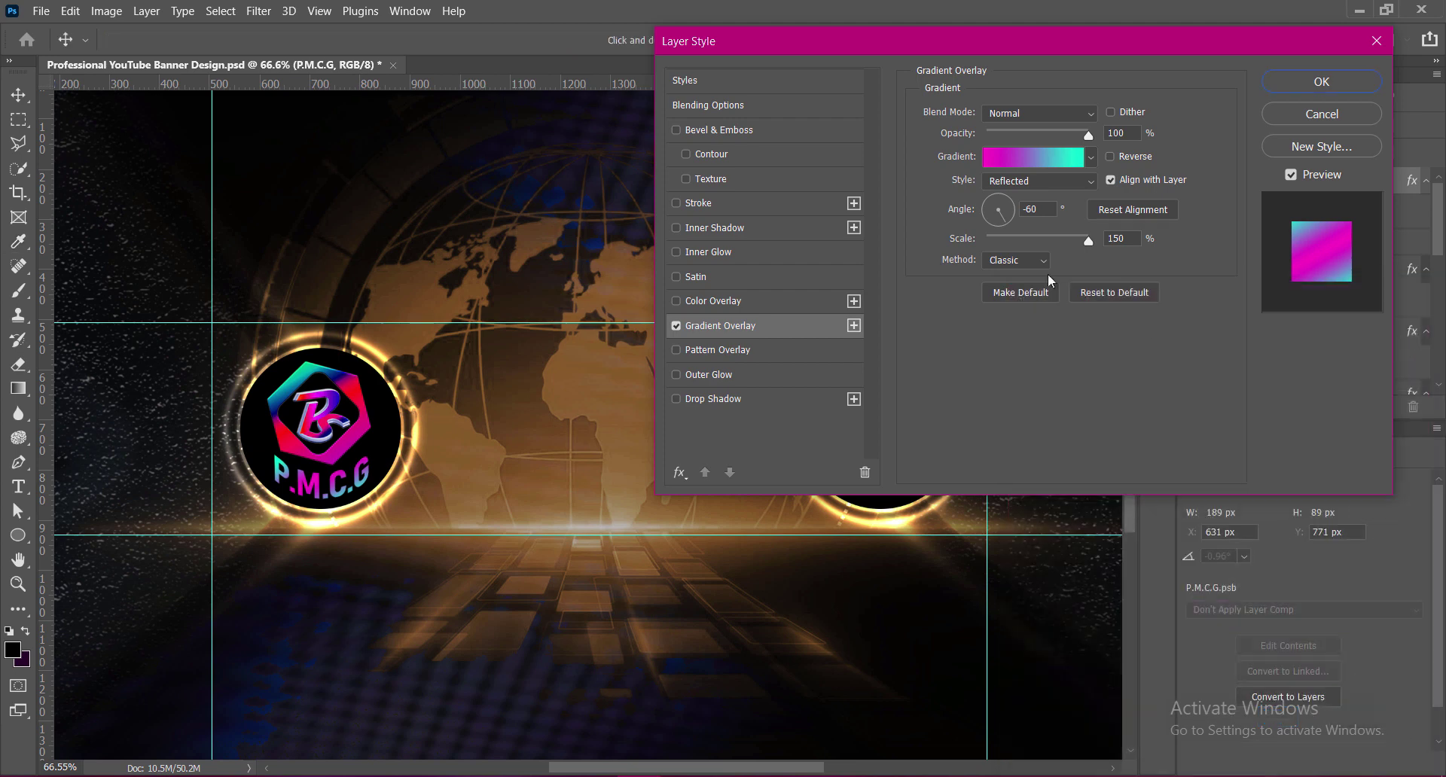
{"action": "left_click", "coordinate": [1017, 260]}
{"action": "left_click", "coordinate": [1030, 274]}
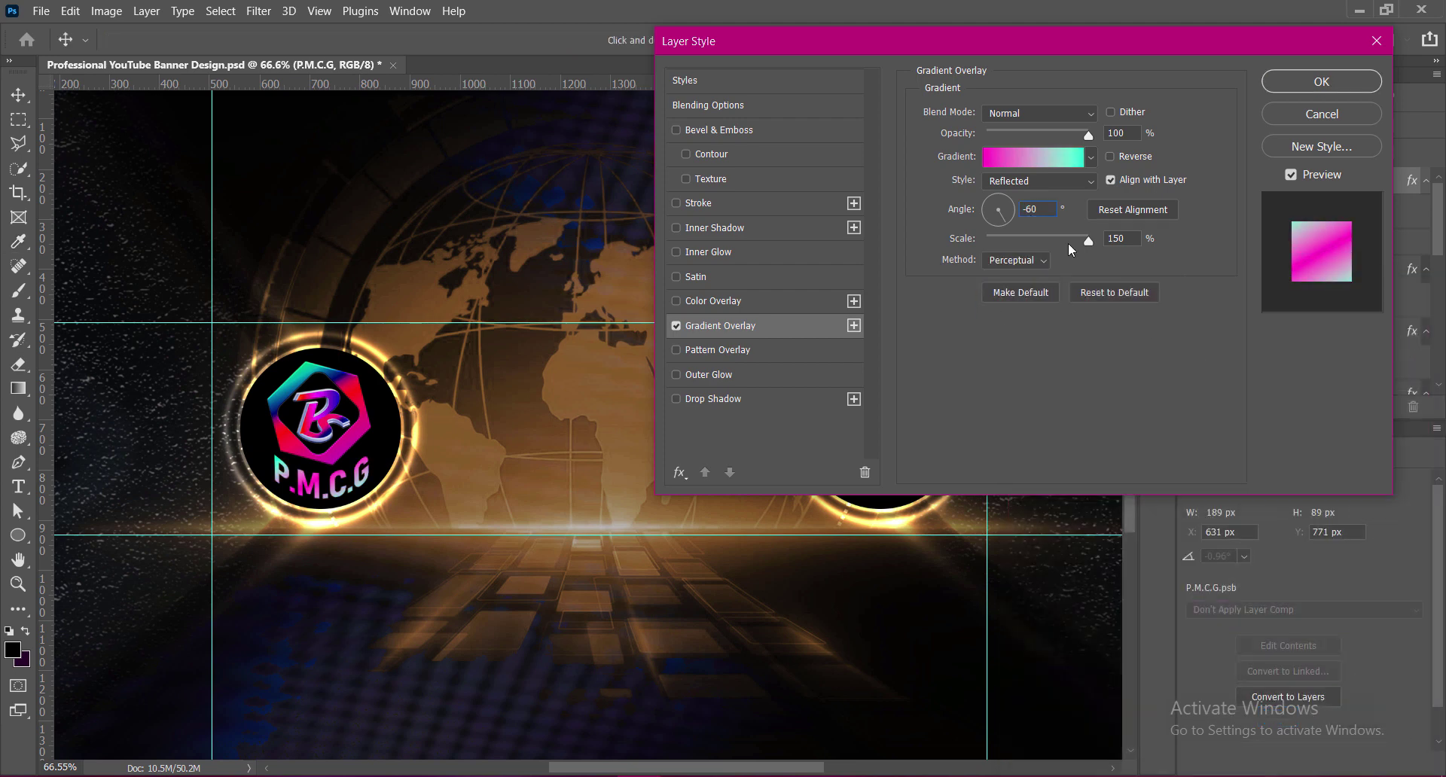
Set the gradient angle to -63° with Reverse off and confirm the overlay.
{"action": "key", "text": "BackSpace"}
{"action": "left_click", "coordinate": [1109, 157]}
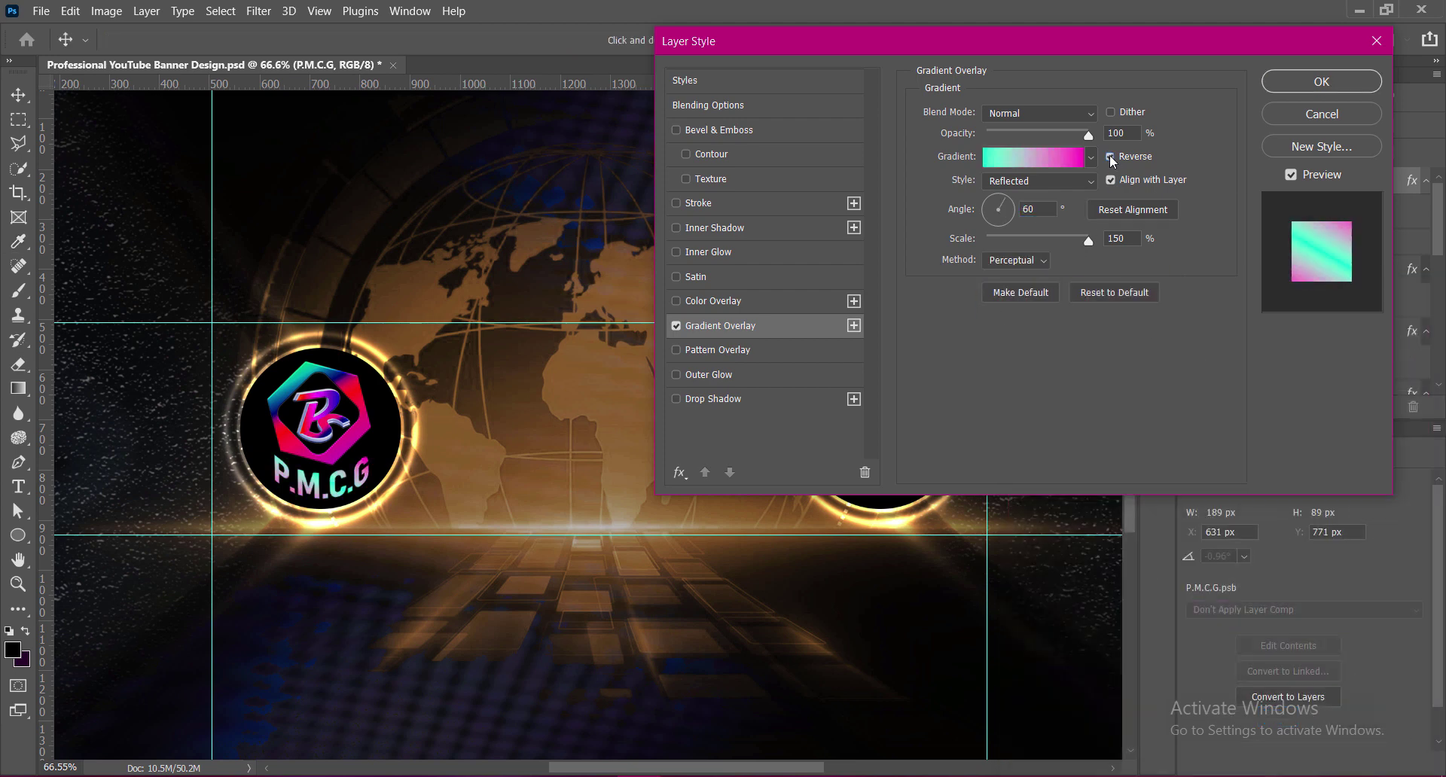
{"action": "left_click", "coordinate": [1046, 208]}
{"action": "key", "text": "BackSpace"}
{"action": "type", "text": "12"}
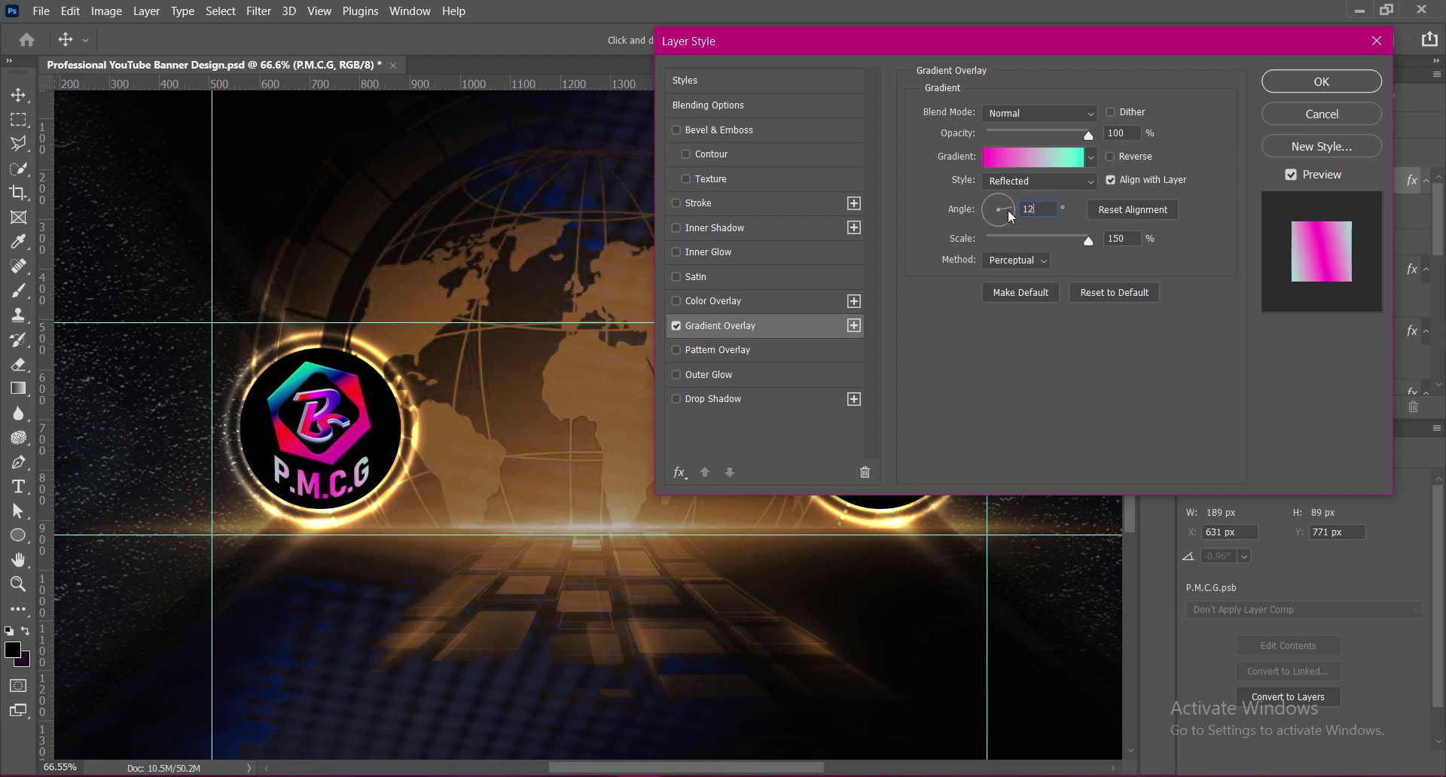
{"action": "type", "text": "75"}
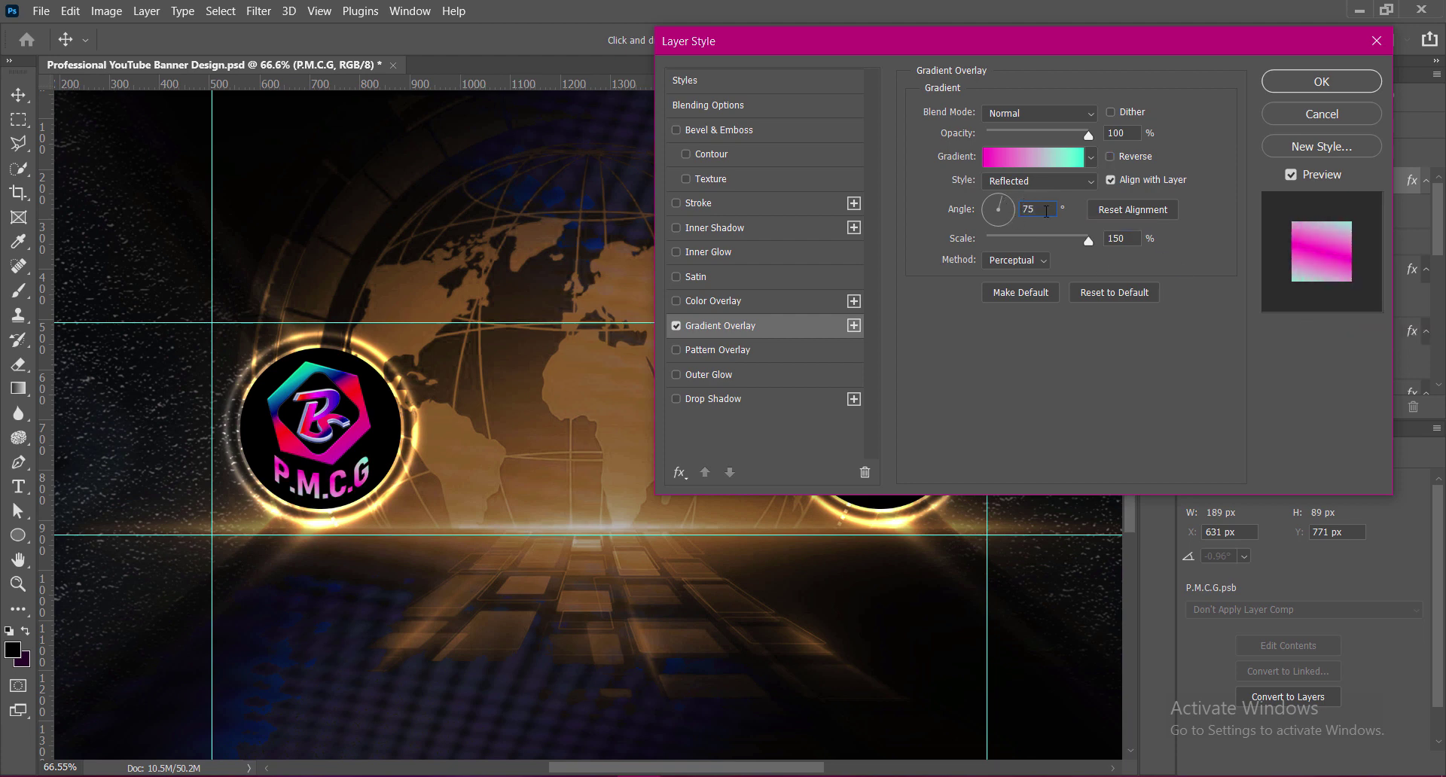
{"action": "type", "text": "-"}
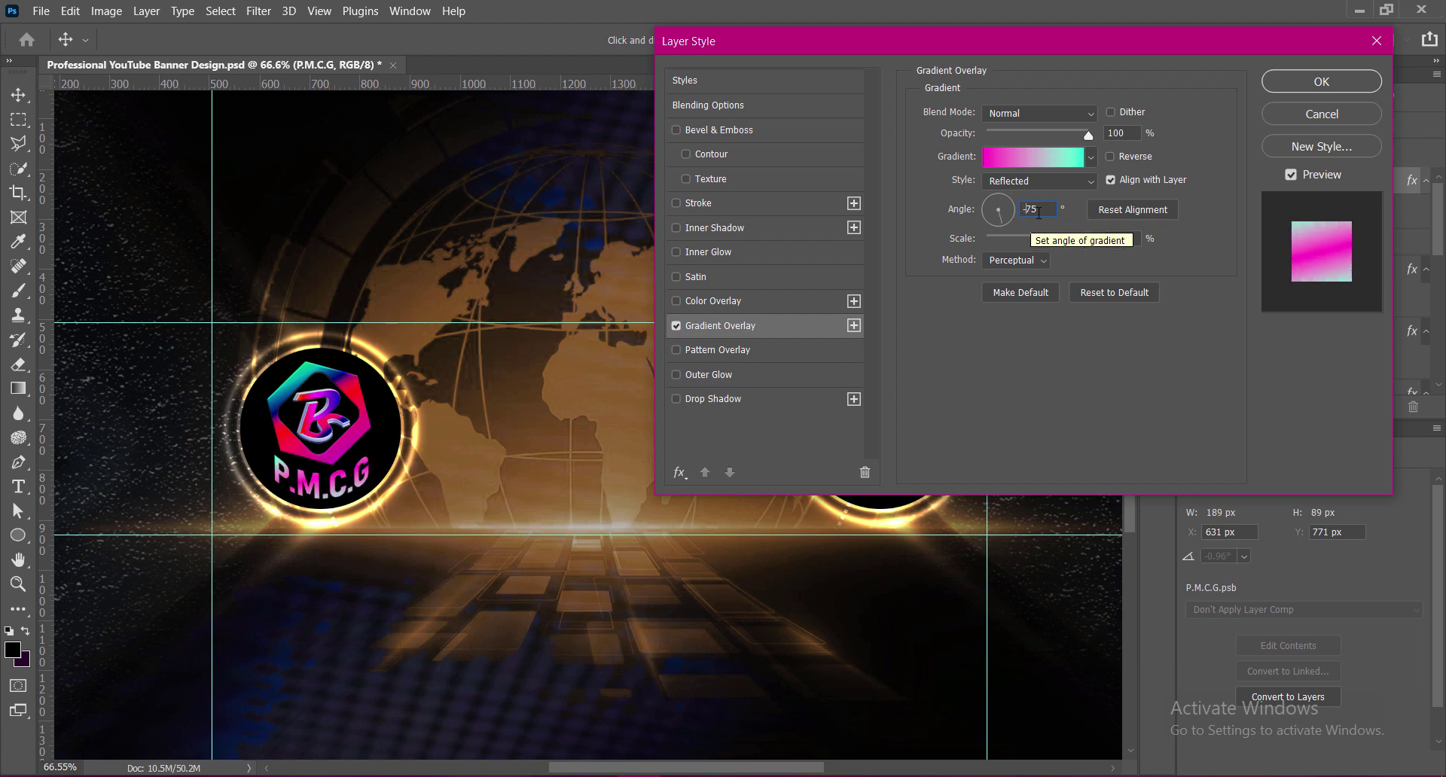
{"action": "type", "text": "63"}
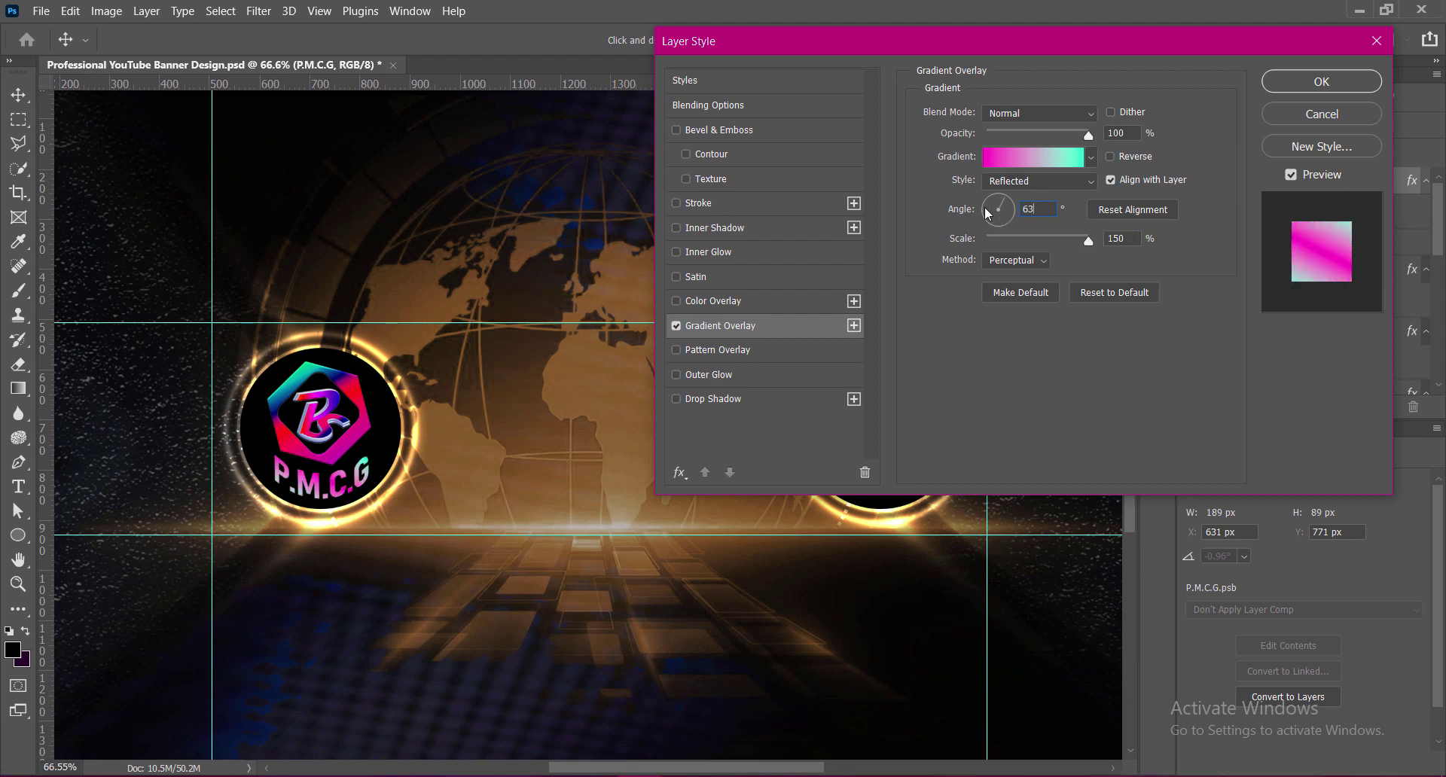
{"action": "left_click", "coordinate": [1110, 156]}
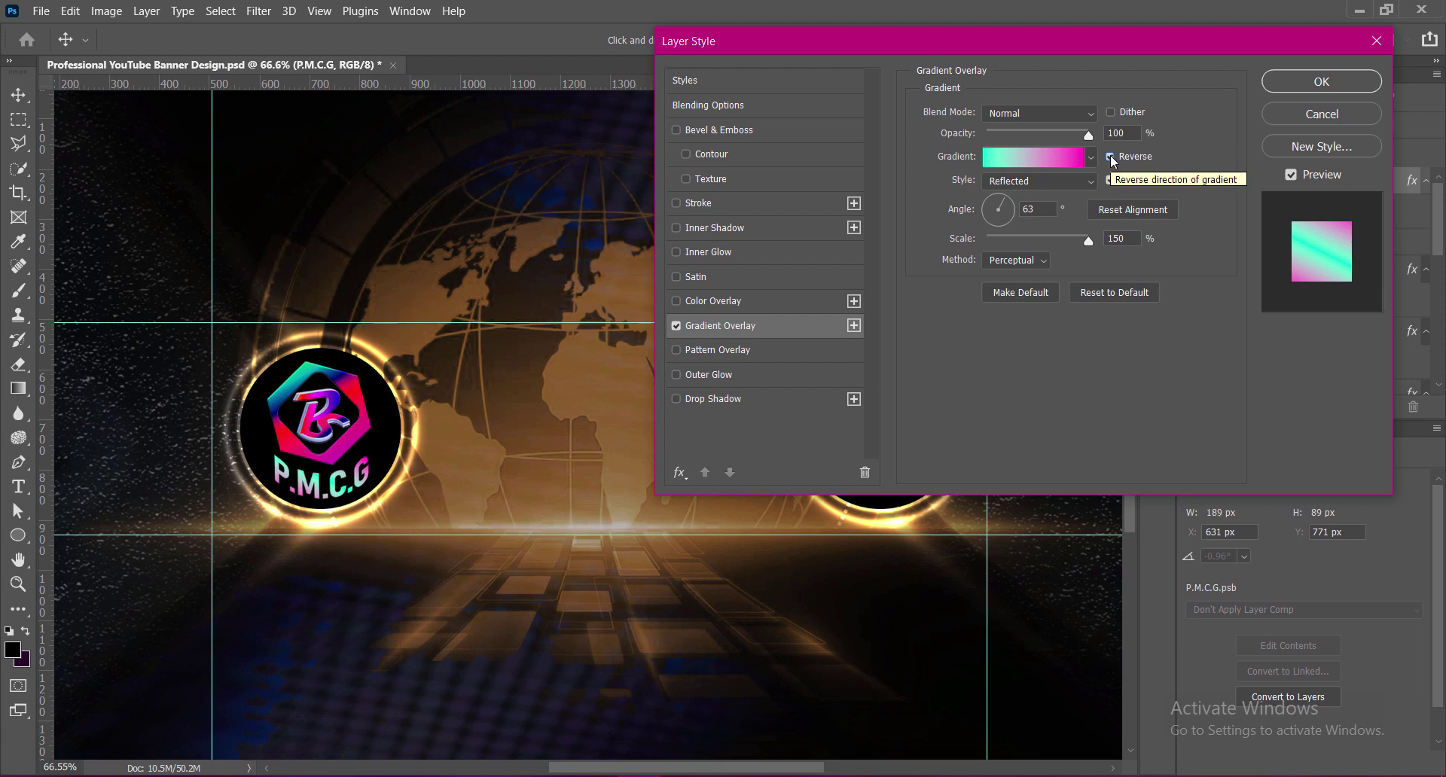
{"action": "left_click", "coordinate": [1026, 209]}
{"action": "type", "text": "-"}
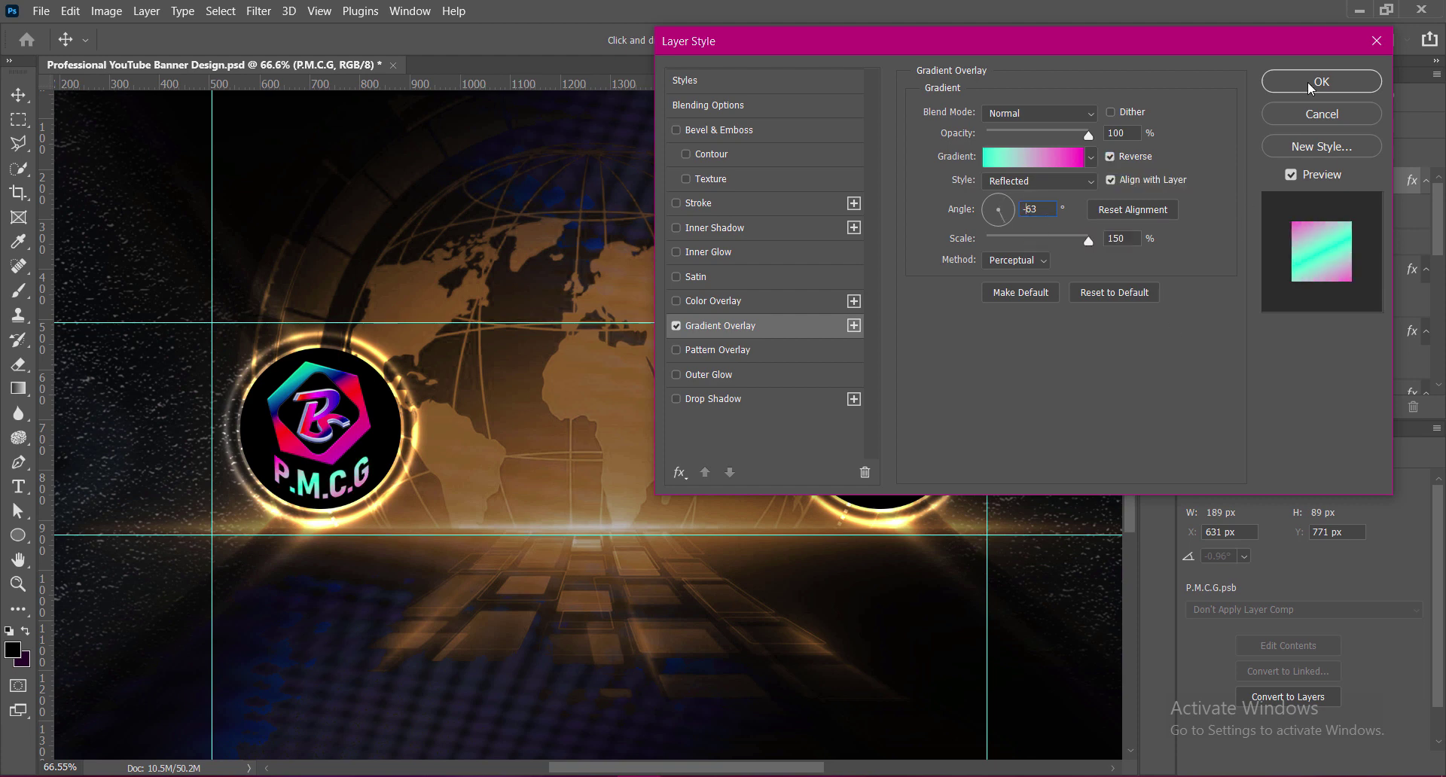
{"action": "left_click", "coordinate": [1110, 156]}
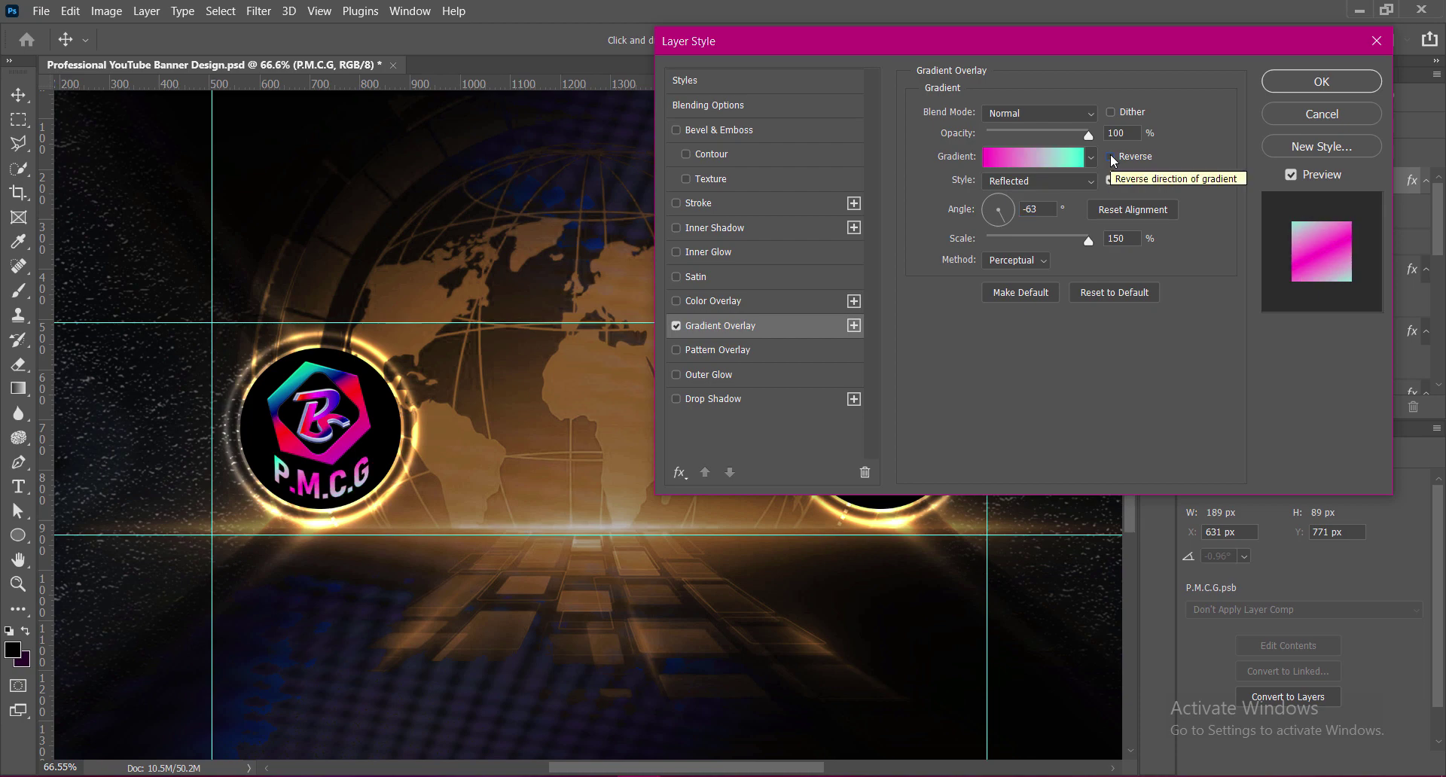
{"action": "left_click", "coordinate": [1319, 81]}
Apply Brightness/Contrast with brightness 150 to the P.M.C.G logo.
{"action": "left_click", "coordinate": [106, 11]}
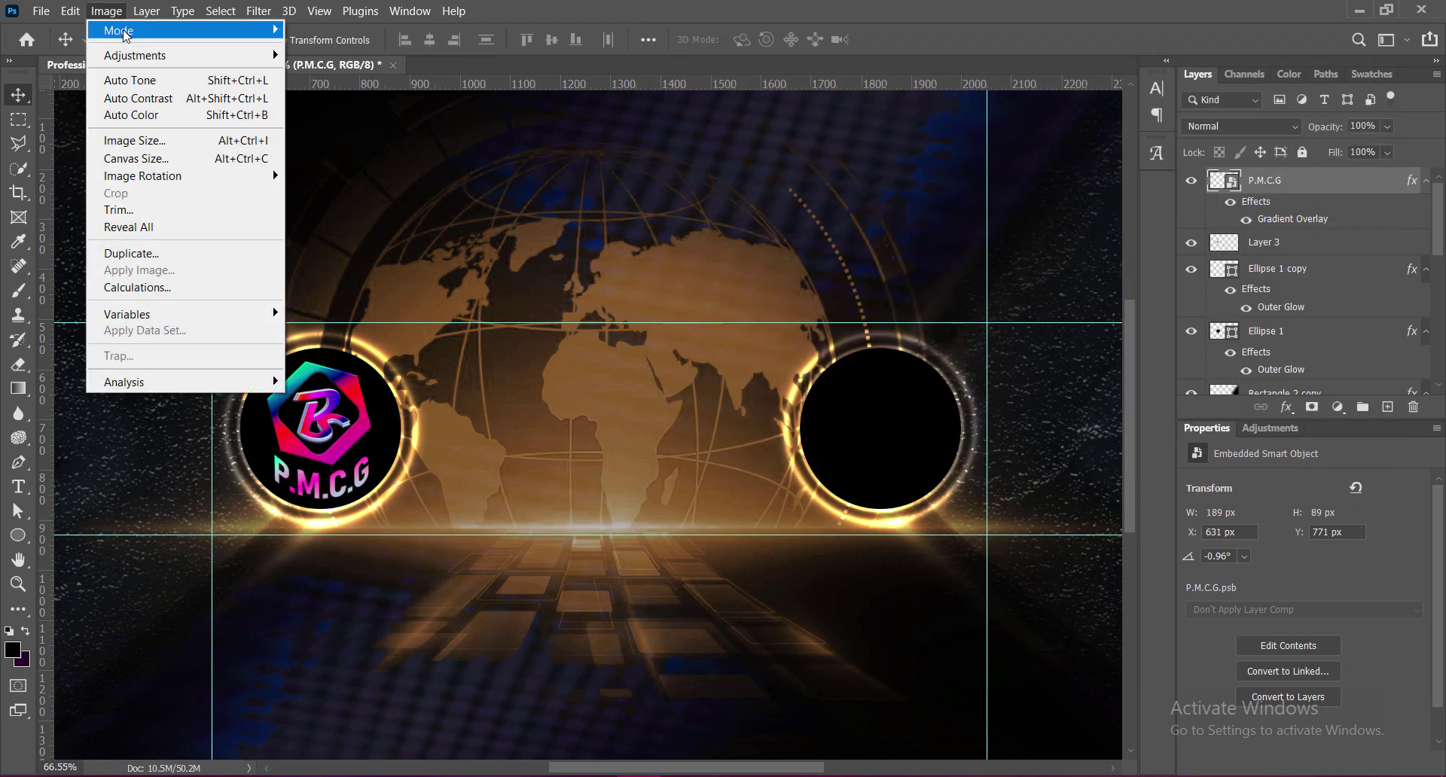
{"action": "left_click", "coordinate": [332, 55]}
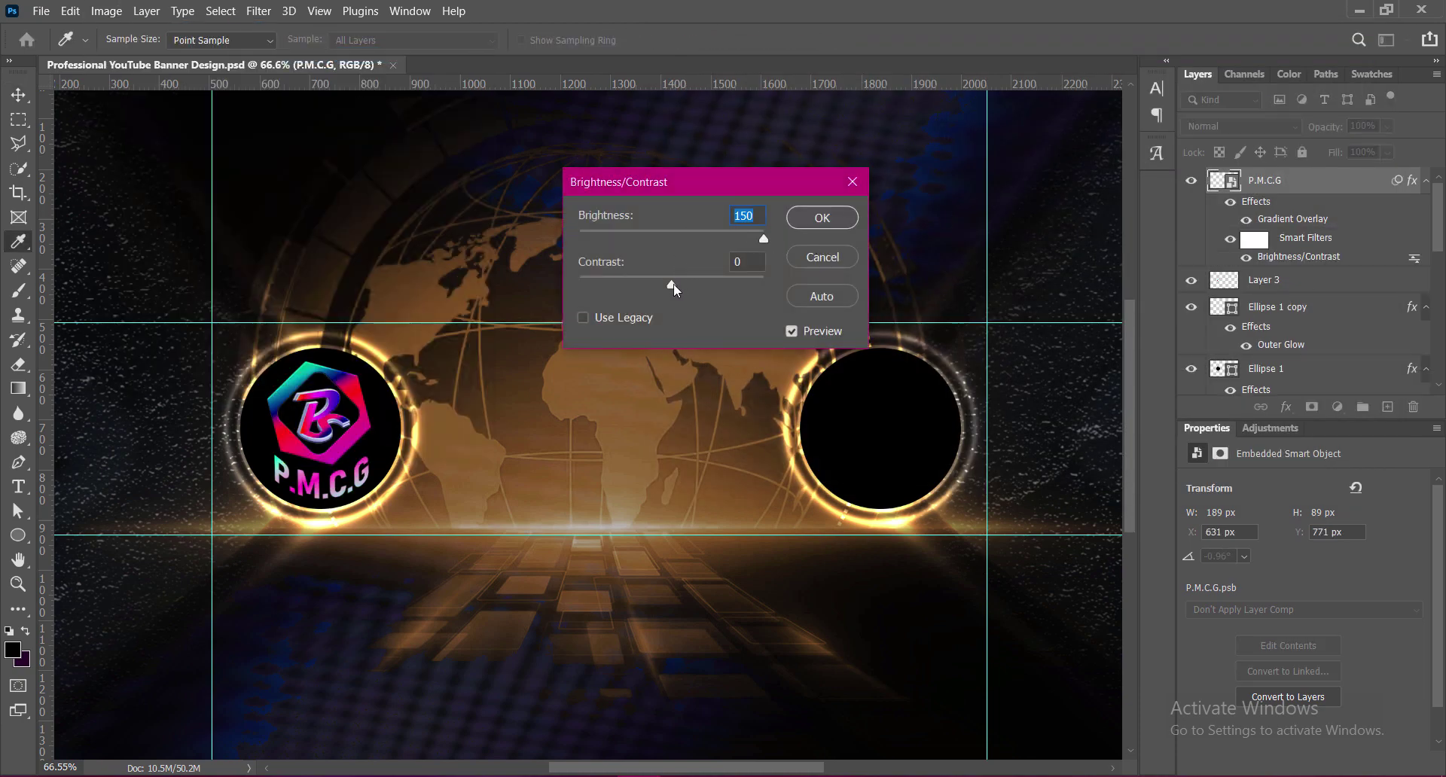
{"action": "left_click", "coordinate": [821, 217]}
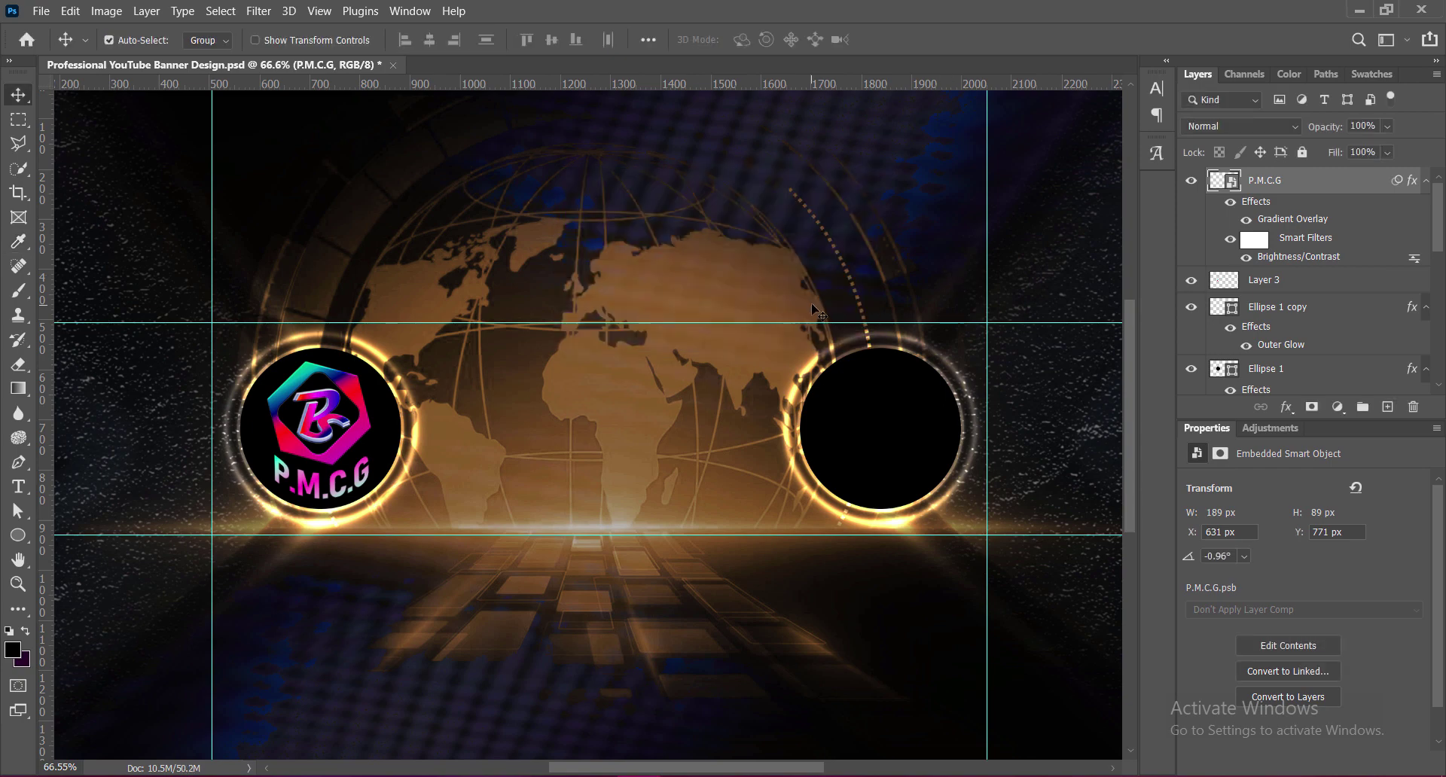
Add a drop shadow to the logo with distance 9, spread 9 and size 3.
{"action": "double_click", "coordinate": [1255, 201]}
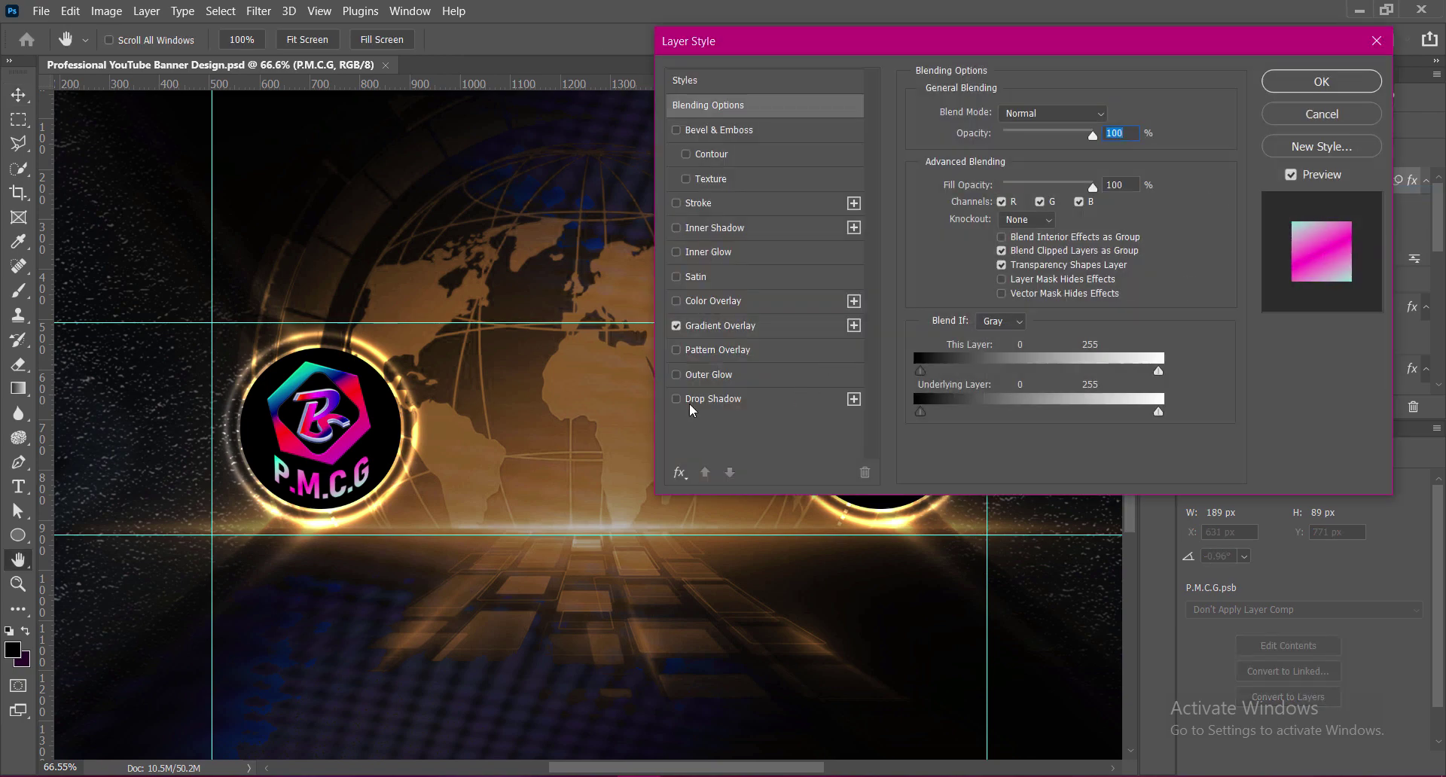
{"action": "left_click", "coordinate": [695, 396]}
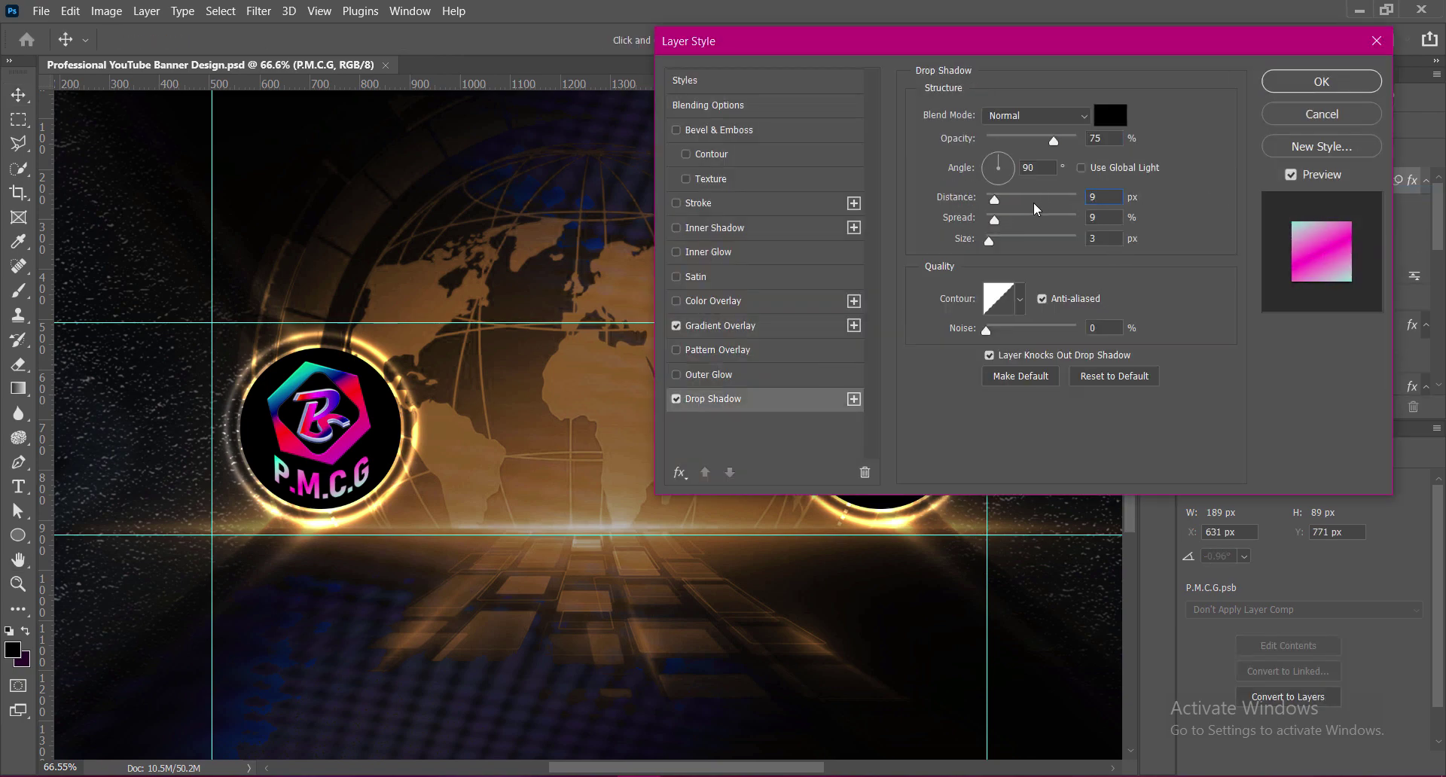
{"action": "left_click", "coordinate": [1102, 238]}
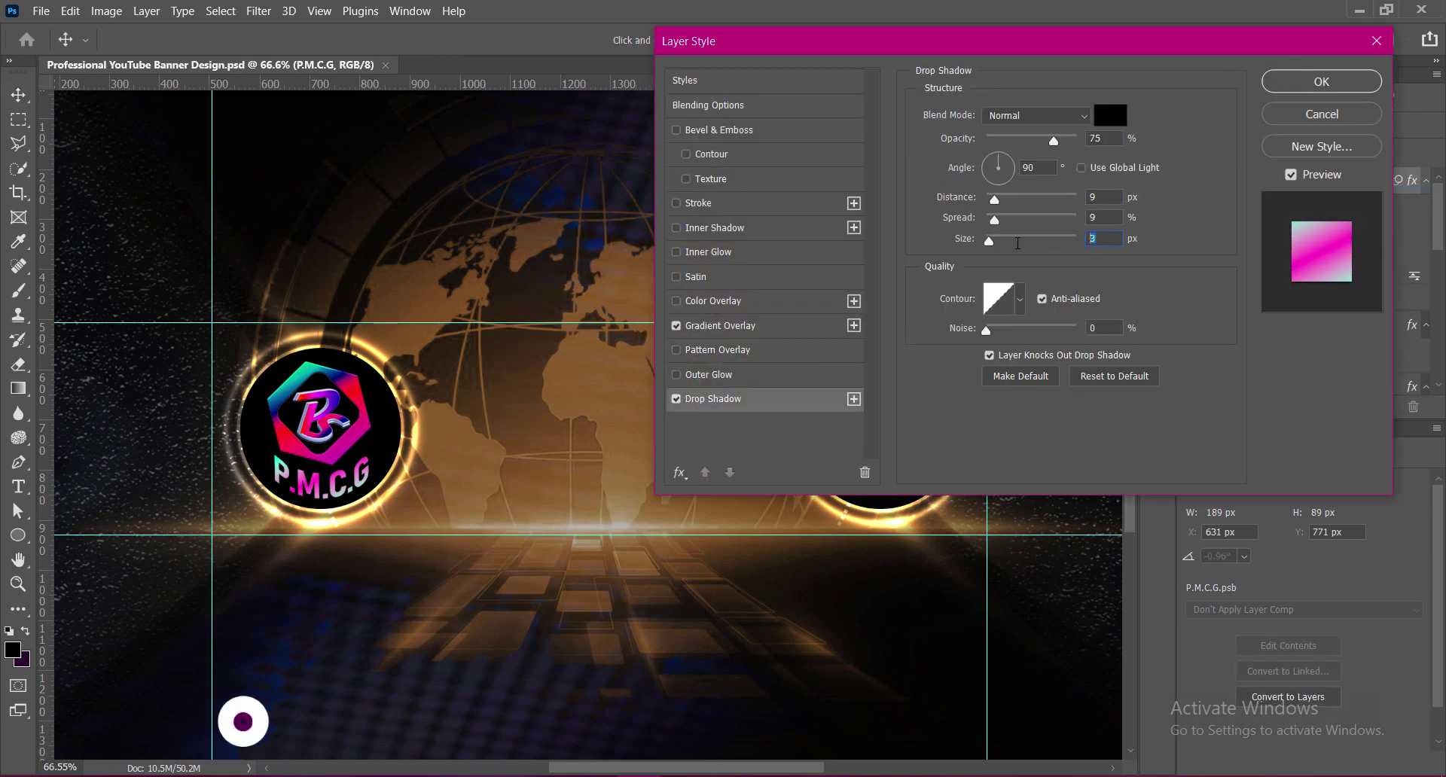
{"action": "type", "text": "6"}
{"action": "key", "text": "Return"}
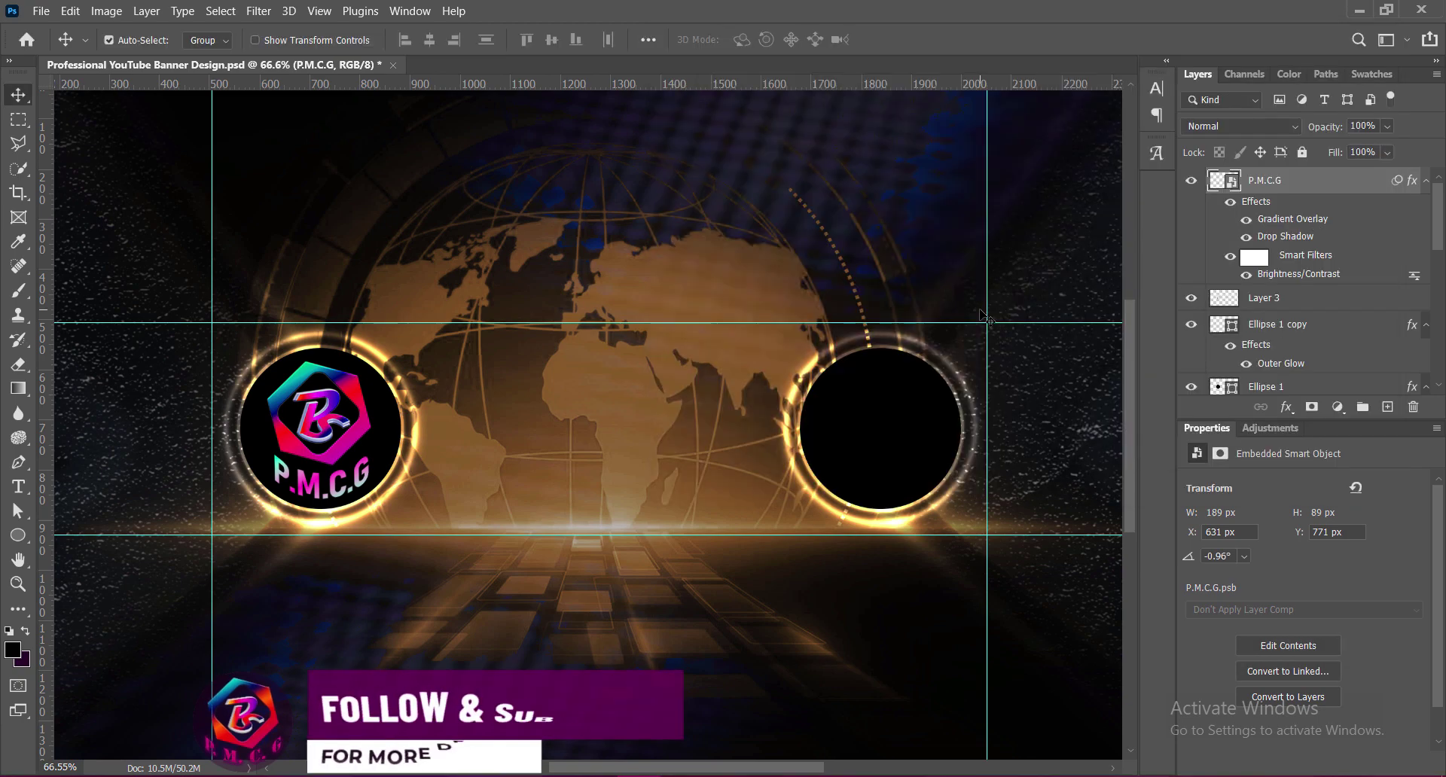
Paste the portrait photo and scale it down over the right circle.
{"action": "key", "text": "ctrl+v"}
{"action": "mouse_move", "coordinate": [706, 277]}
{"action": "left_mouse_down"}
{"action": "mouse_move", "coordinate": [692, 411]}
{"action": "mouse_move", "coordinate": [701, 331]}
{"action": "left_mouse_up"}
{"action": "key", "text": "ctrl+t"}
{"action": "mouse_move", "coordinate": [880, 285]}
{"action": "left_mouse_down"}
{"action": "mouse_move", "coordinate": [723, 528]}
{"action": "mouse_move", "coordinate": [918, 403]}
{"action": "mouse_move", "coordinate": [894, 370]}
{"action": "left_mouse_up"}
{"action": "key", "text": "Return"}
Move Layer 4 above Ellipse 1 copy and clip it into the circle.
{"action": "left_click", "coordinate": [1278, 350]}
{"action": "left_click", "coordinate": [1264, 180]}
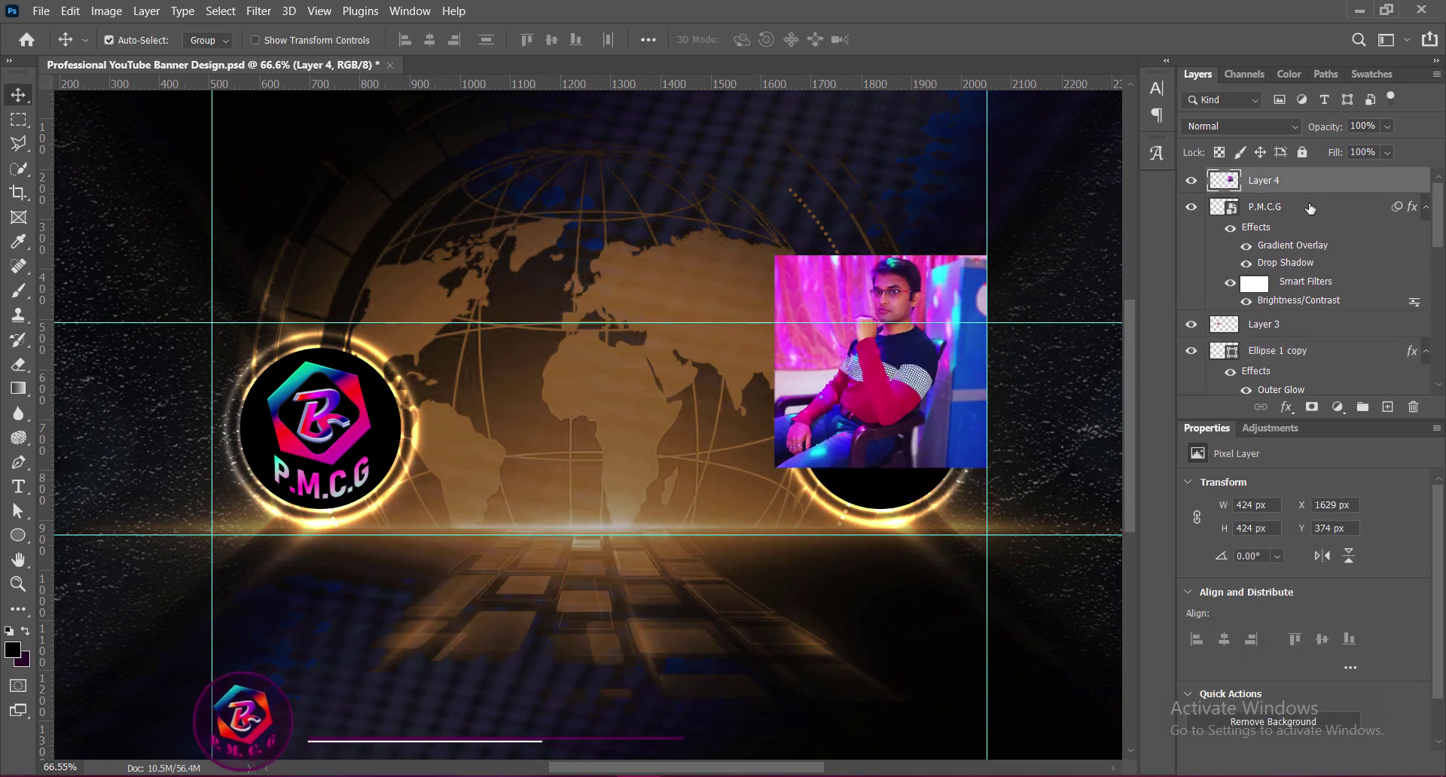
{"action": "left_click_drag", "start_coordinate": [1311, 209], "coordinate": [1310, 339]}
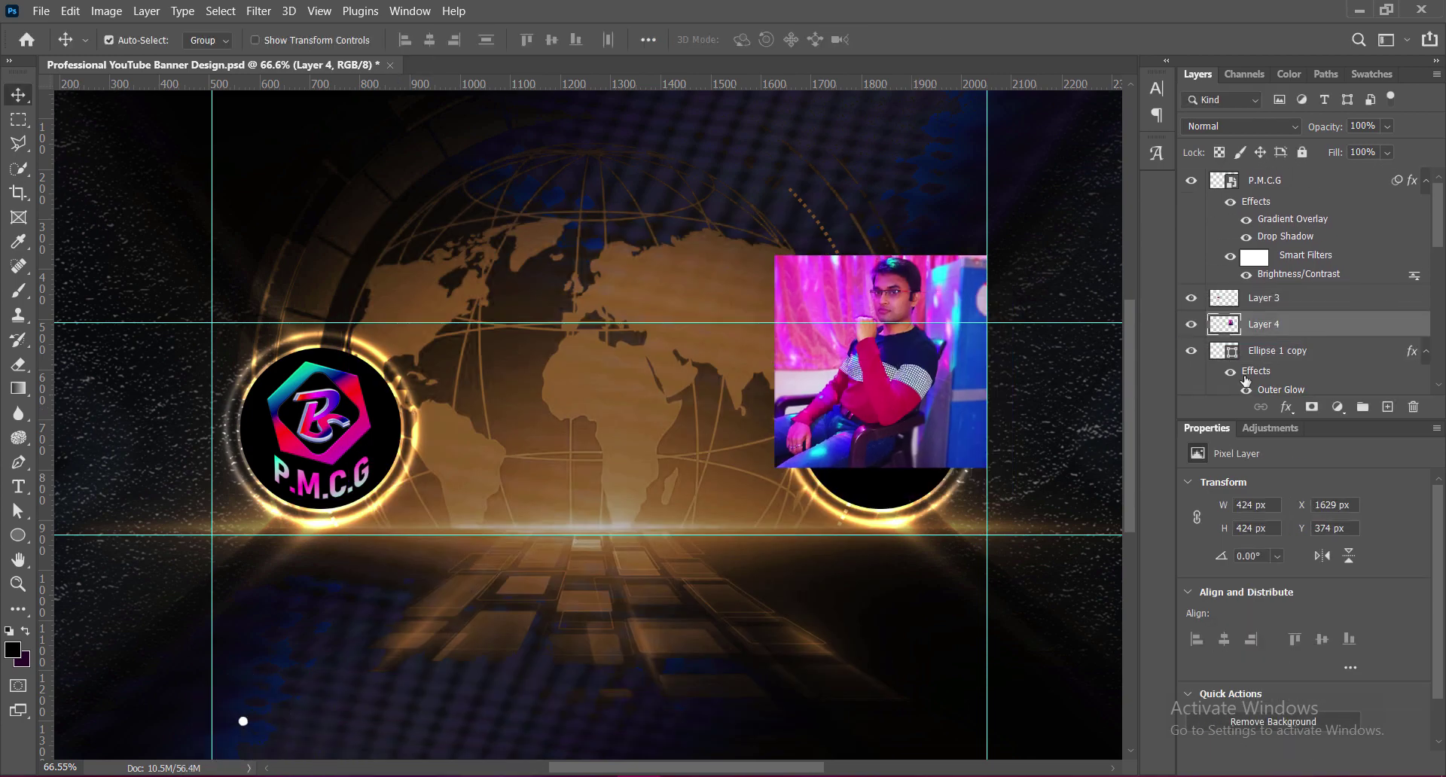
{"action": "right_click", "coordinate": [1310, 339]}
{"action": "left_click", "coordinate": [1168, 367]}
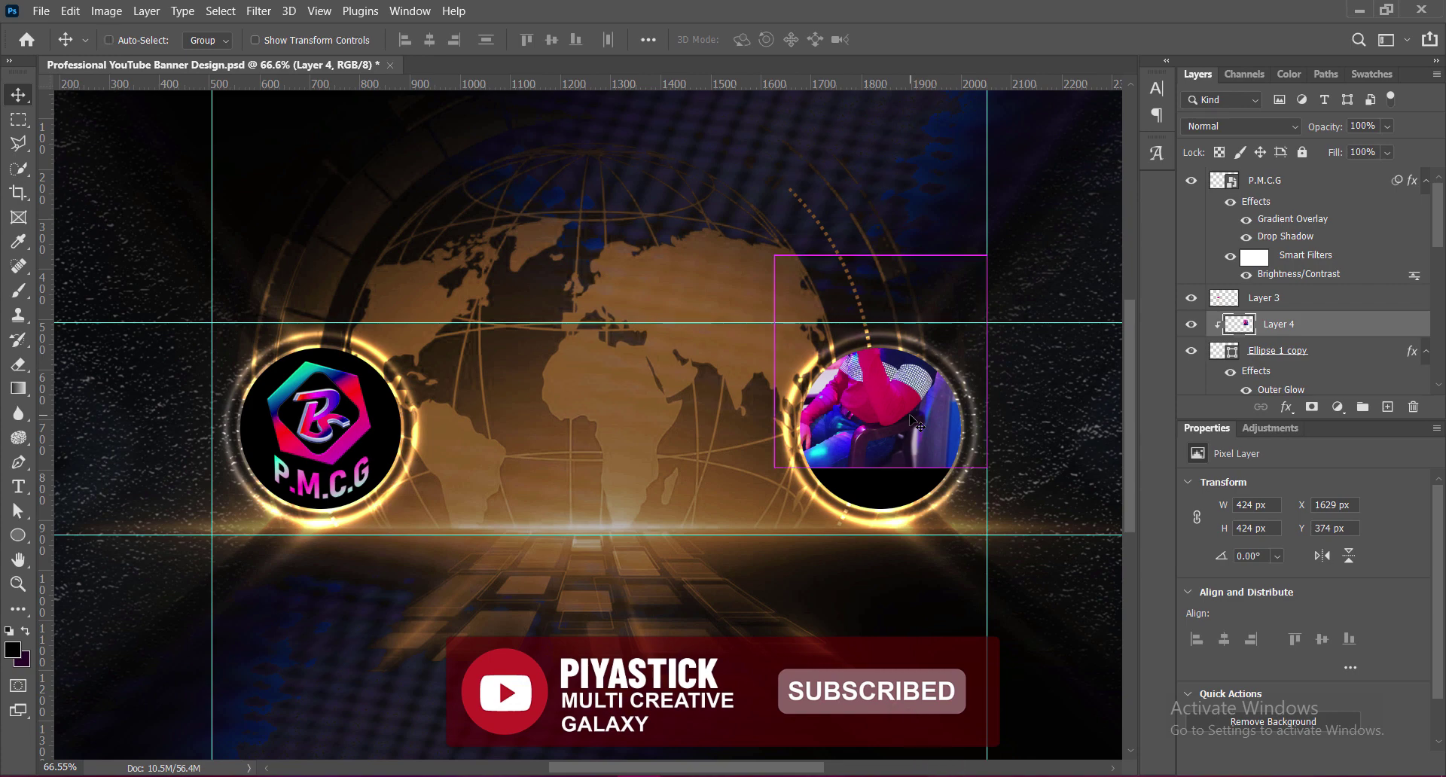
Reposition the clipped photo and nudge it until centred in the circle.
{"action": "key", "text": "ctrl+t"}
{"action": "left_click_drag", "start_coordinate": [913, 380], "coordinate": [905, 472]}
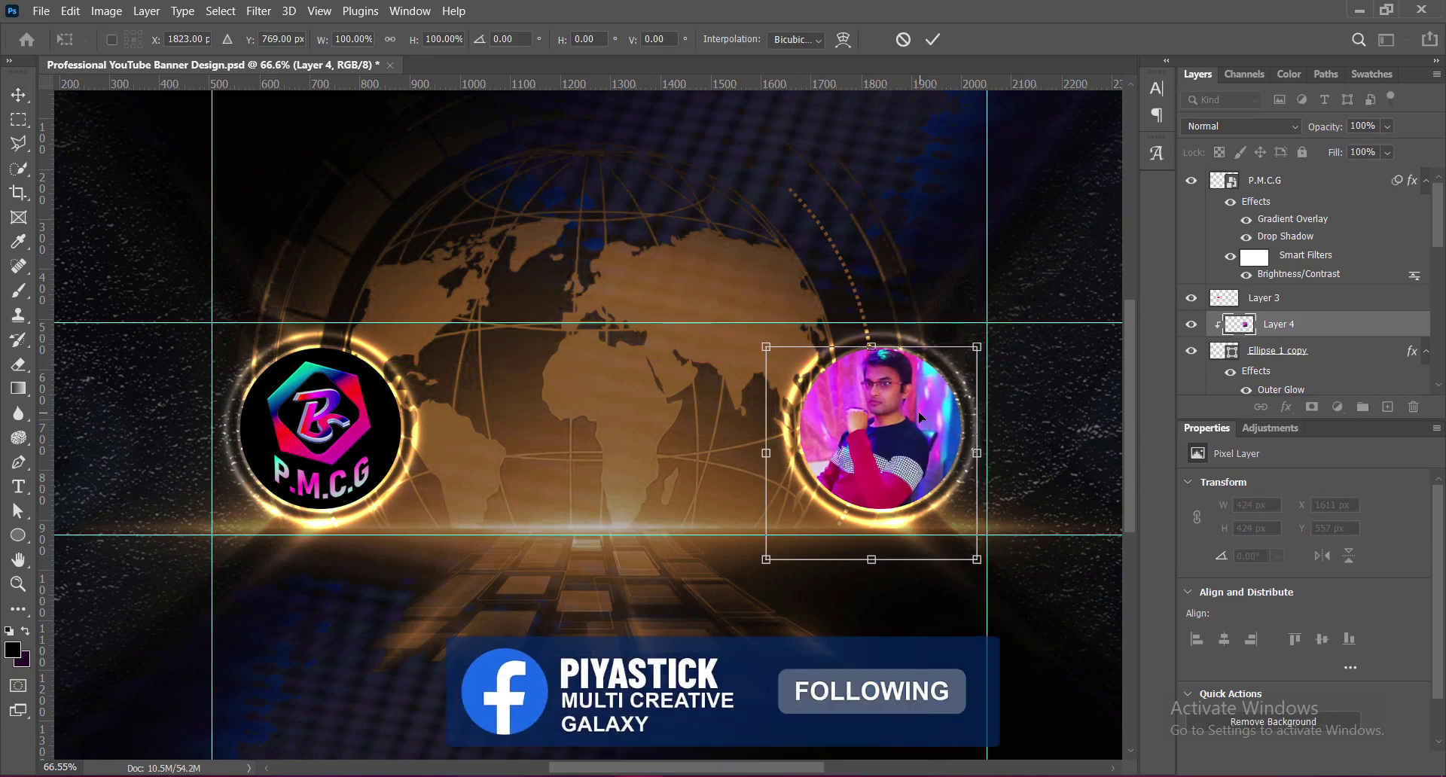
{"action": "key", "text": "Up"}
{"action": "key", "text": "Up"}
{"action": "key", "text": "Up"}
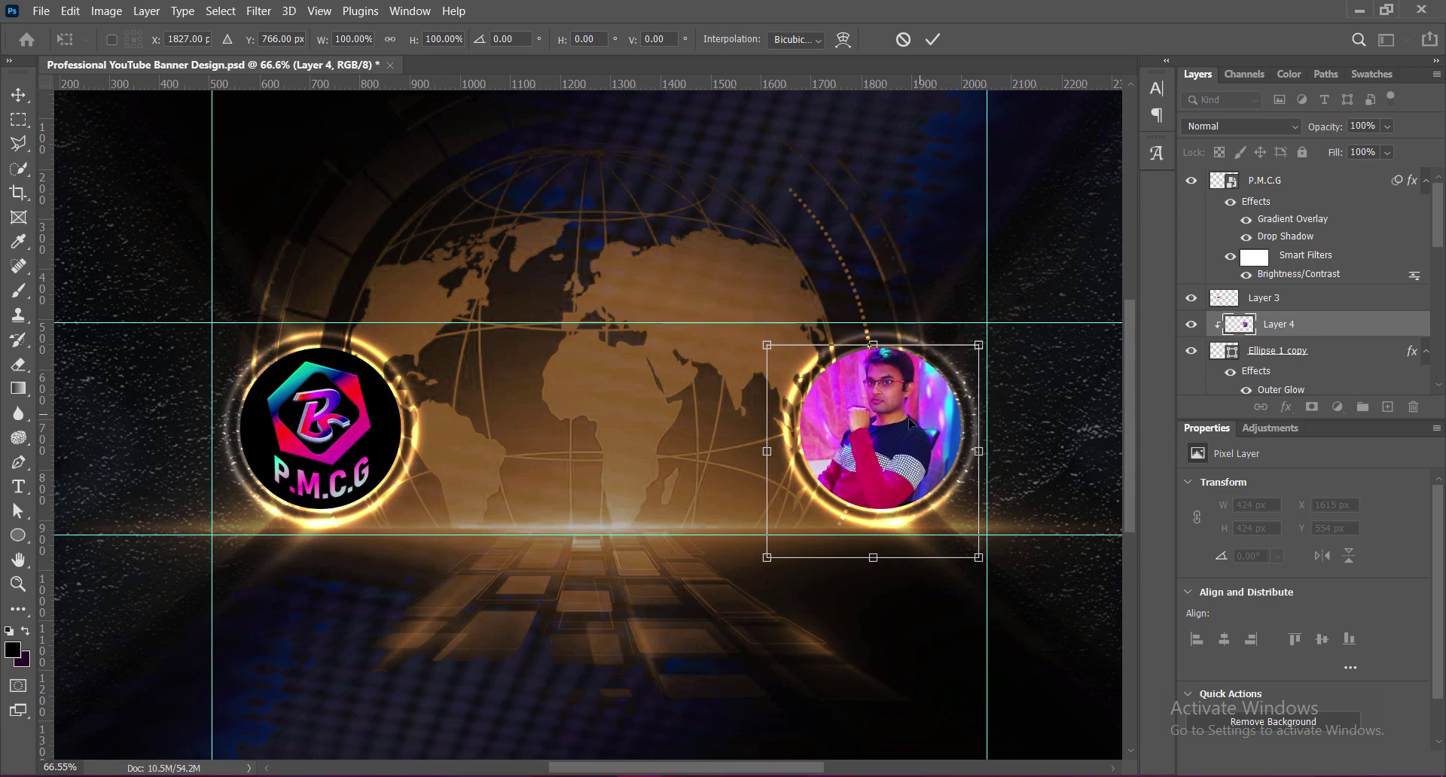
{"action": "key", "text": "Return"}
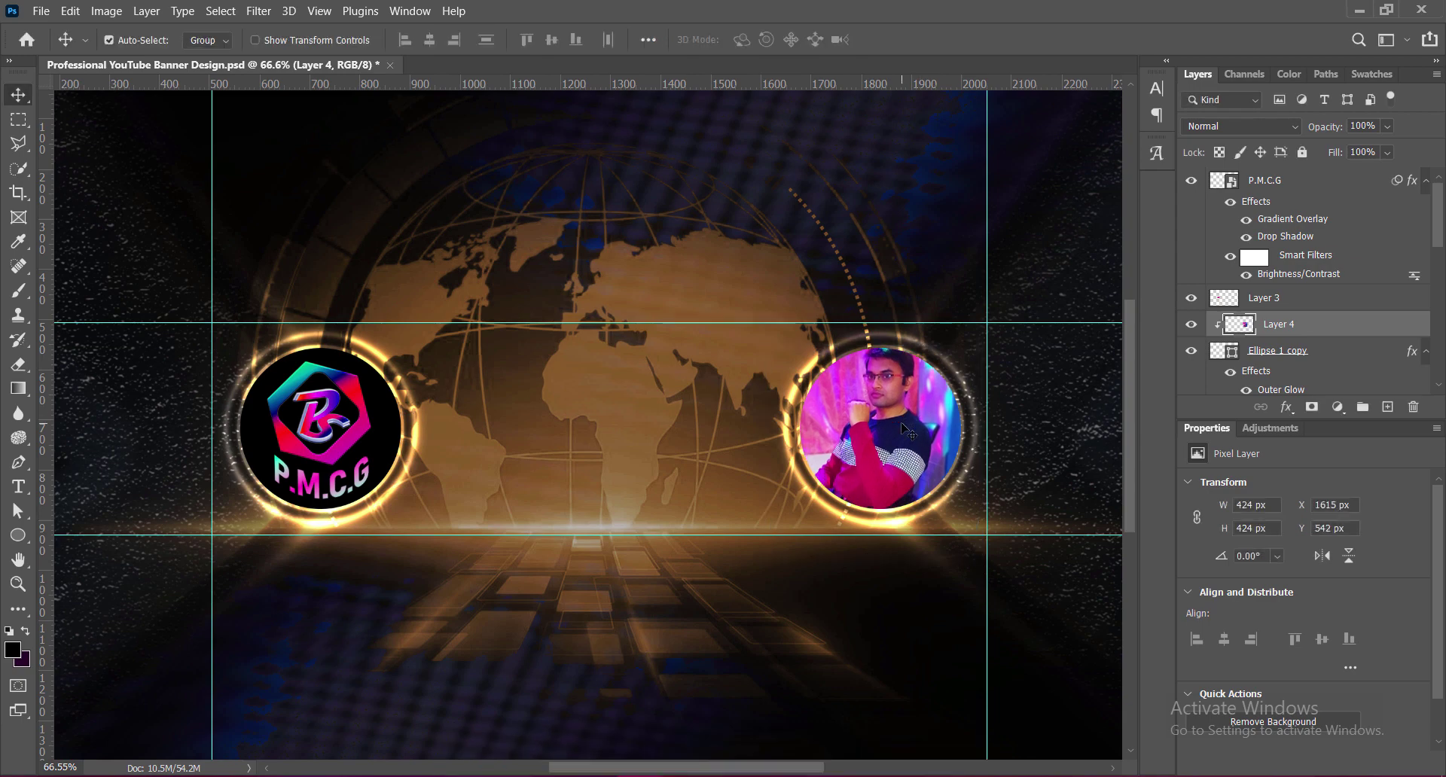
{"action": "key", "text": "Down"}
{"action": "key", "text": "Up"}
{"action": "key", "text": "Up"}
{"action": "key", "text": "Up"}
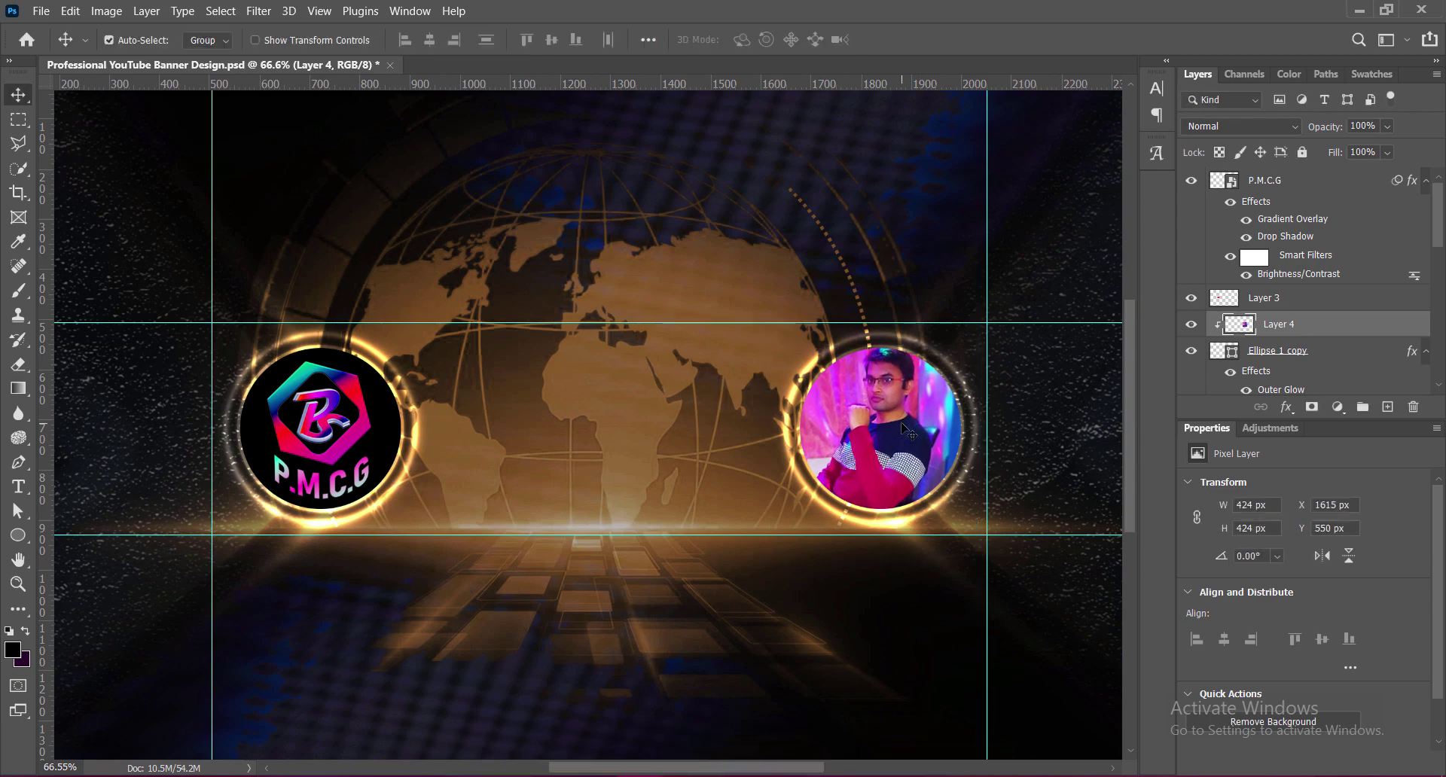
Apply the Increase Saturation Hue/Saturation preset to the portrait, discarding a Brightness/Contrast attempt.
{"action": "left_click", "coordinate": [106, 10]}
{"action": "mouse_move", "coordinate": [134, 54]}
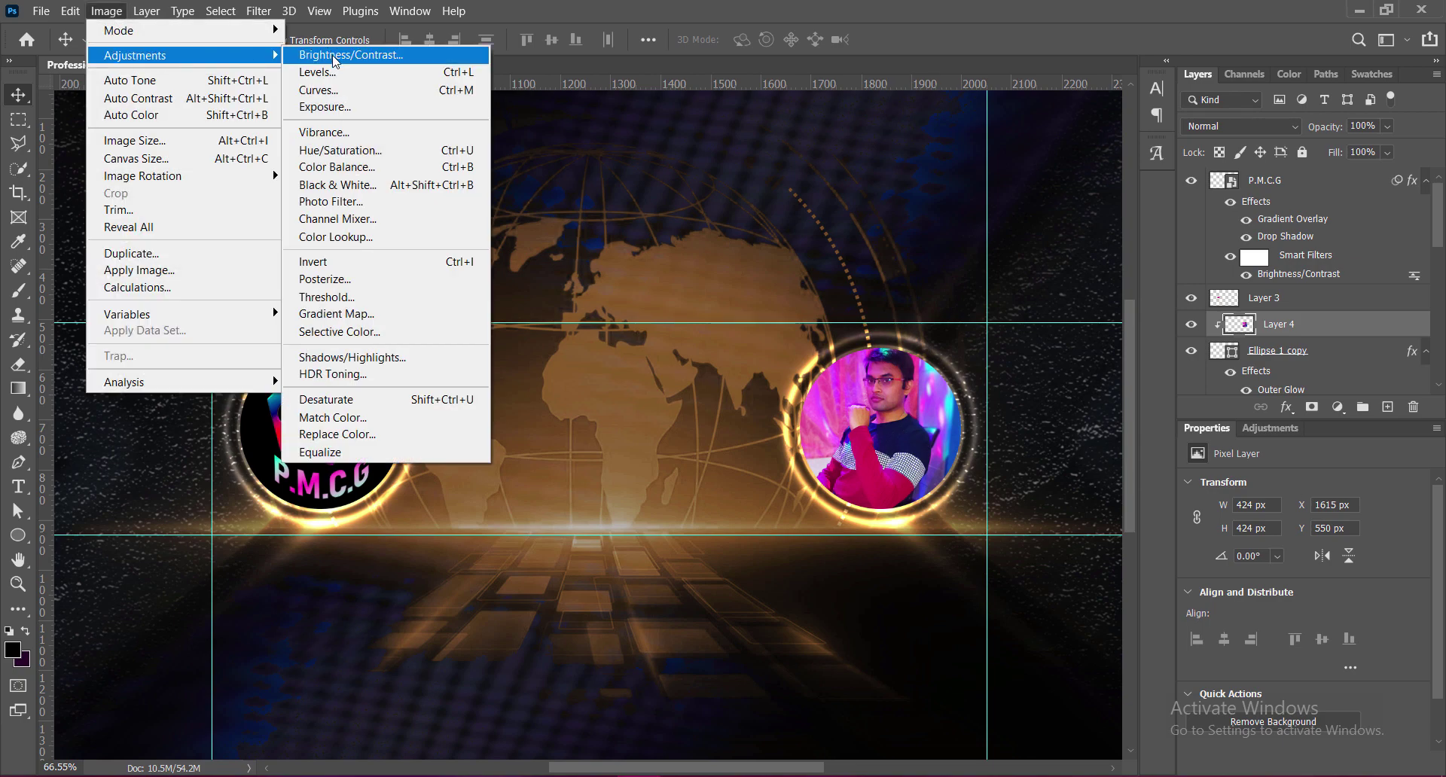
{"action": "left_click", "coordinate": [334, 60]}
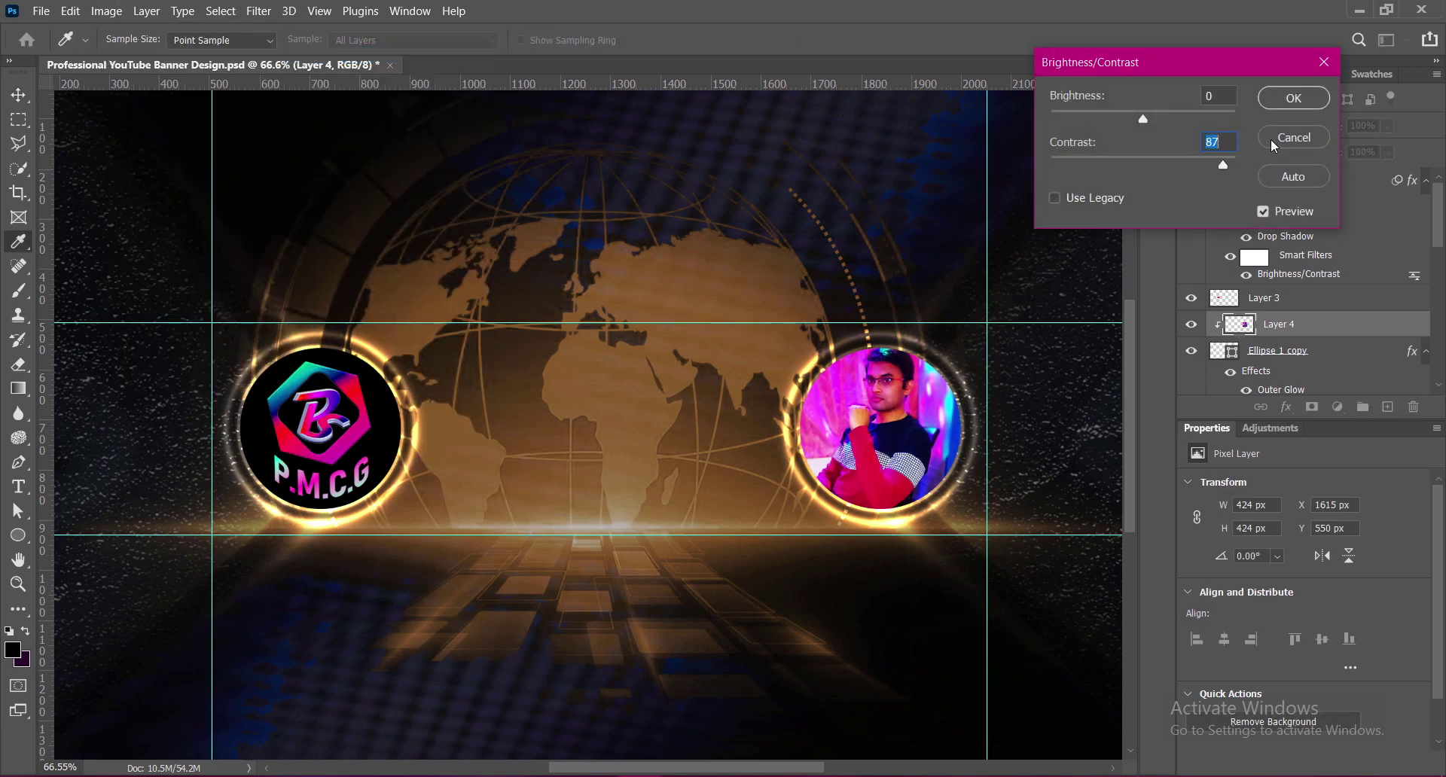
{"action": "left_click", "coordinate": [1271, 139]}
{"action": "left_click", "coordinate": [106, 11]}
{"action": "left_click", "coordinate": [316, 151]}
{"action": "left_click", "coordinate": [1117, 154]}
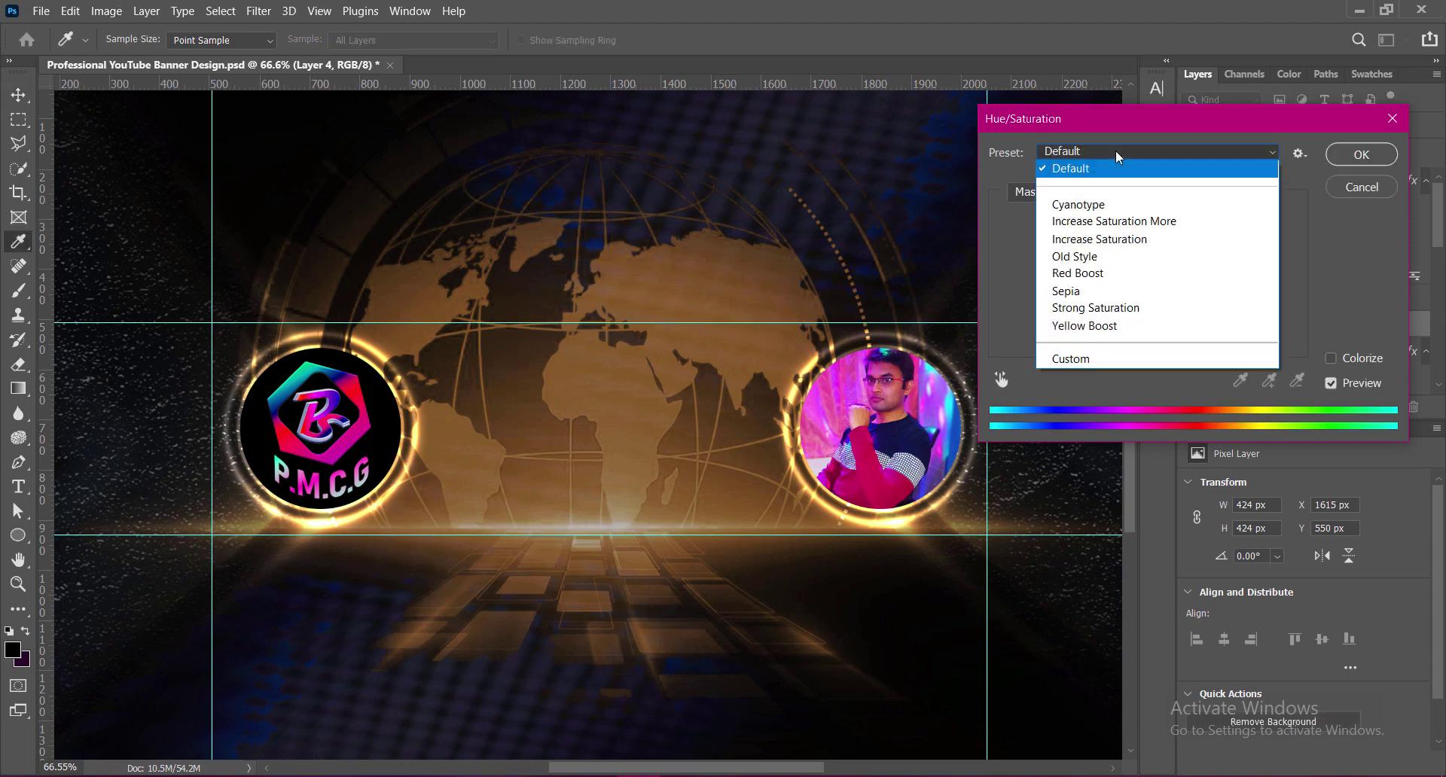
{"action": "left_click", "coordinate": [1100, 239]}
{"action": "left_click", "coordinate": [1361, 155]}
Brighten the portrait with a Curves lift from input 129 to output 194.
{"action": "left_click", "coordinate": [107, 10]}
{"action": "left_click", "coordinate": [324, 94]}
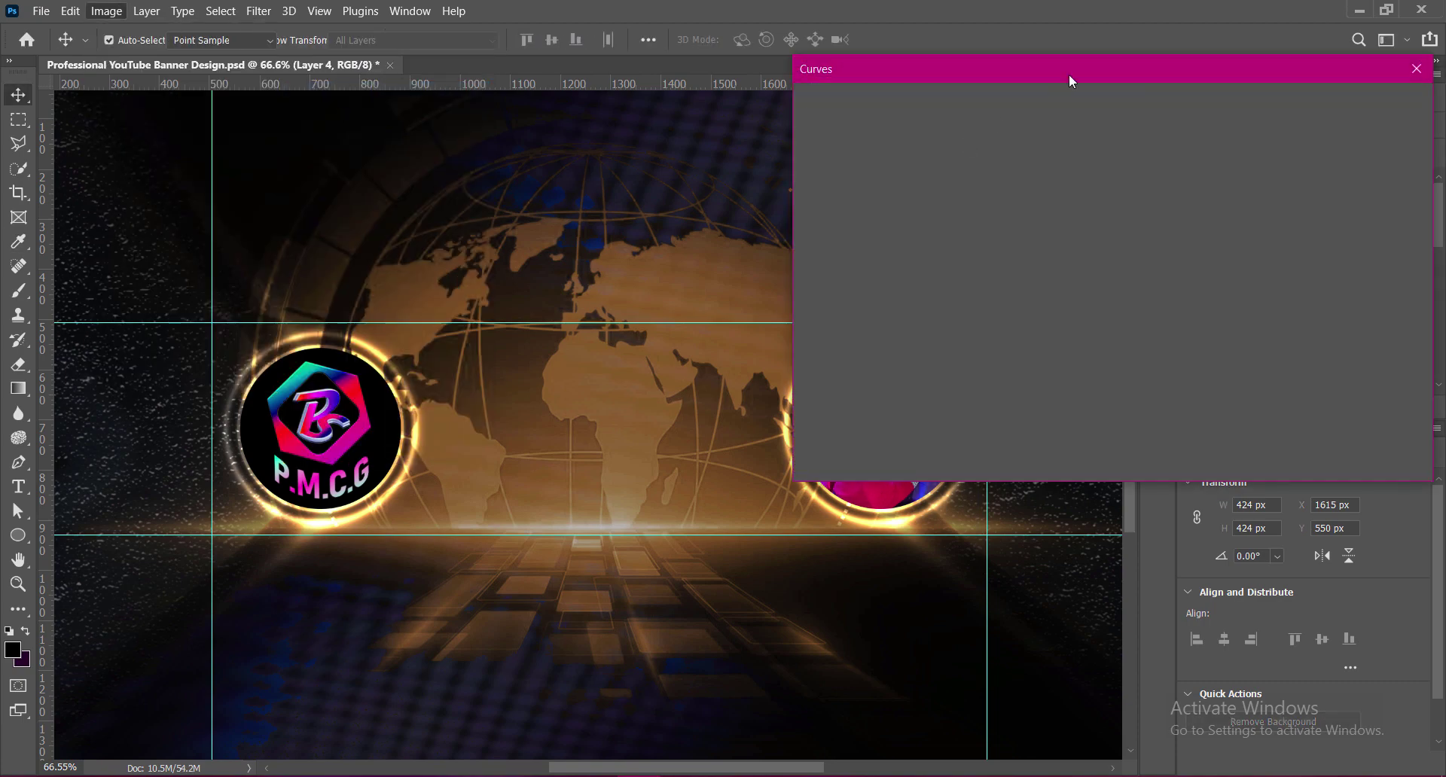
{"action": "mouse_move", "coordinate": [285, 271]}
{"action": "left_mouse_down"}
{"action": "mouse_move", "coordinate": [285, 212]}
{"action": "mouse_move", "coordinate": [280, 277]}
{"action": "left_mouse_up"}
{"action": "left_click", "coordinate": [653, 141]}
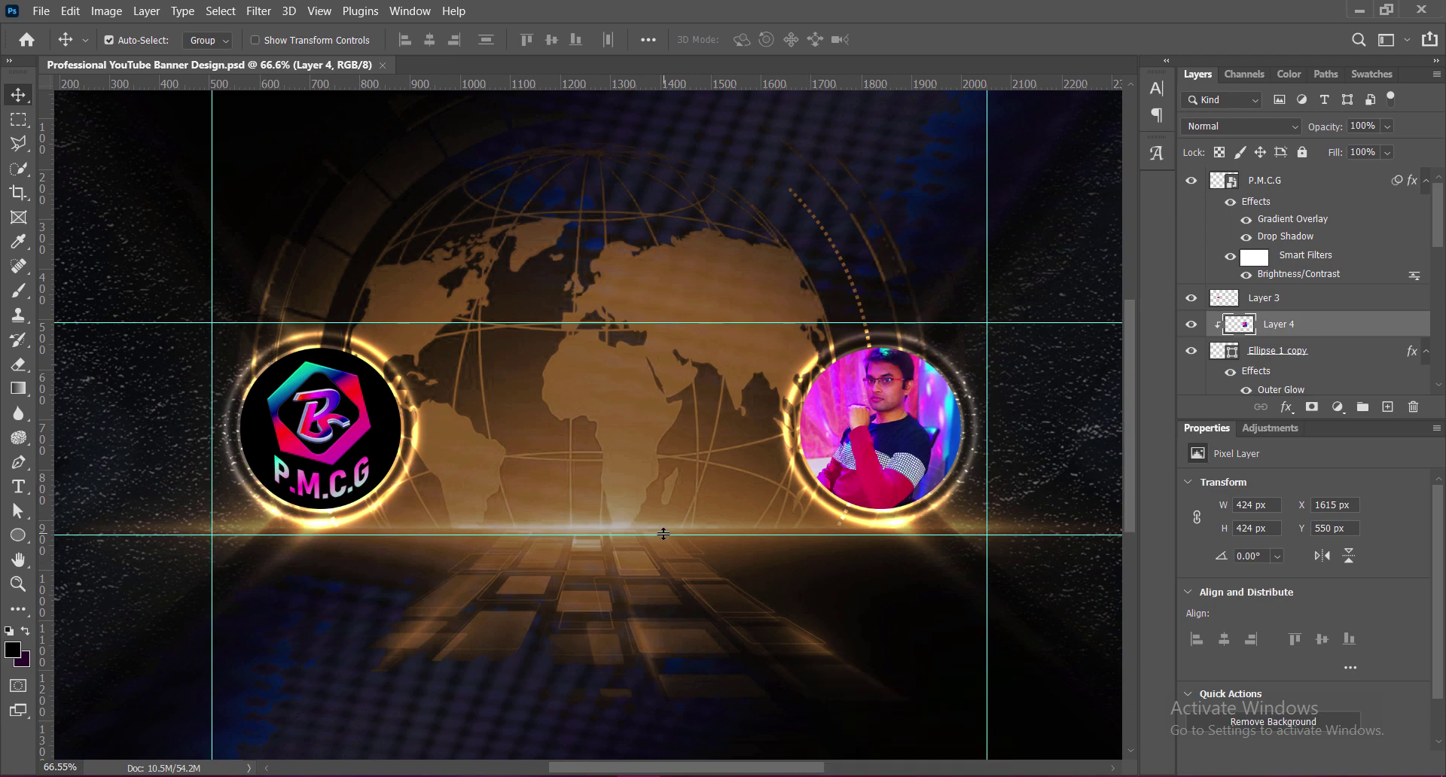
{"action": "scroll", "coordinate": [594, 465], "scroll_direction": "up", "scroll_amount": 1}
{"action": "scroll", "coordinate": [594, 465], "scroll_direction": "up", "scroll_amount": 1}
{"action": "scroll", "coordinate": [599, 465], "scroll_direction": "up", "scroll_amount": 1}
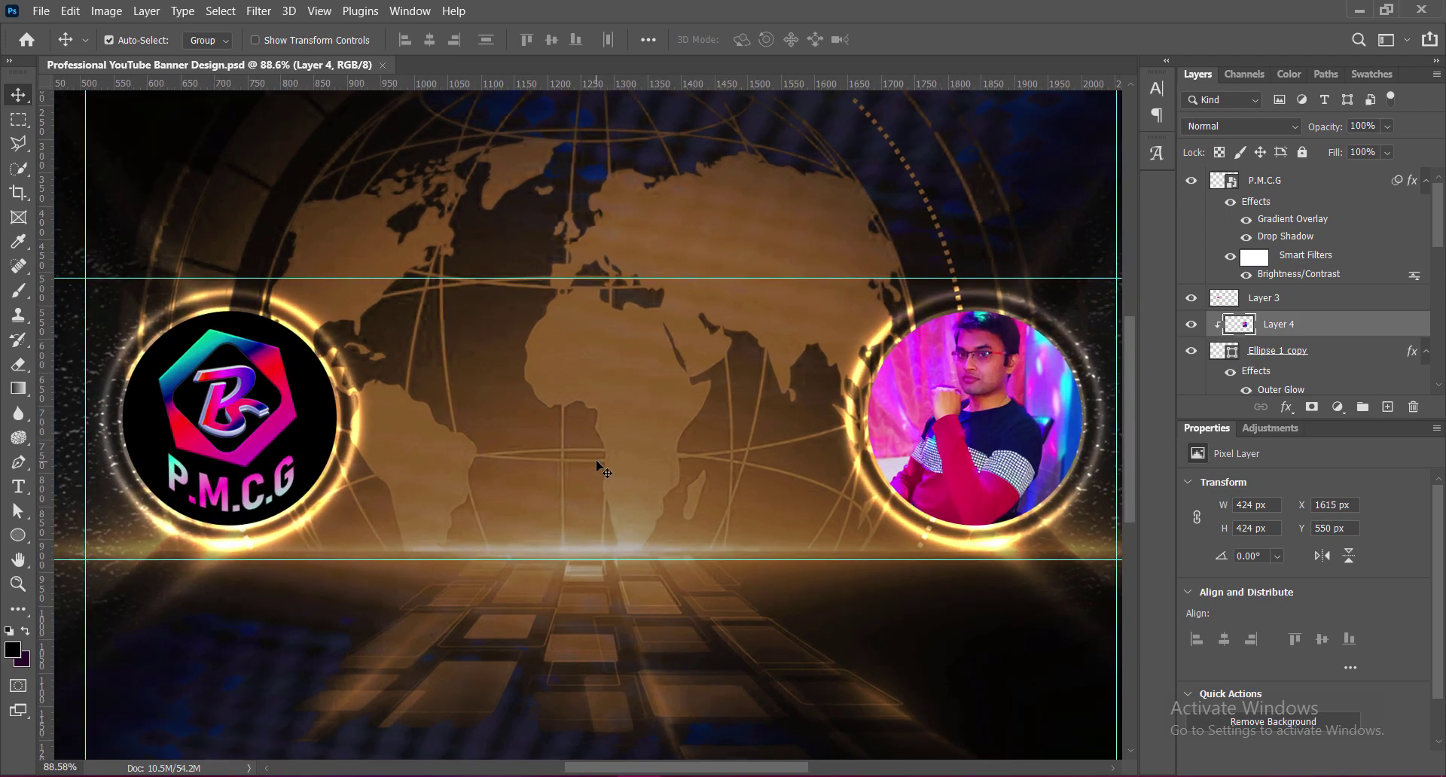
Type the title 'PIYASTICK MULTI CREATIVE GALAX' in Copperplate Gothic Bold near the centre.
{"action": "left_click", "coordinate": [1285, 181]}
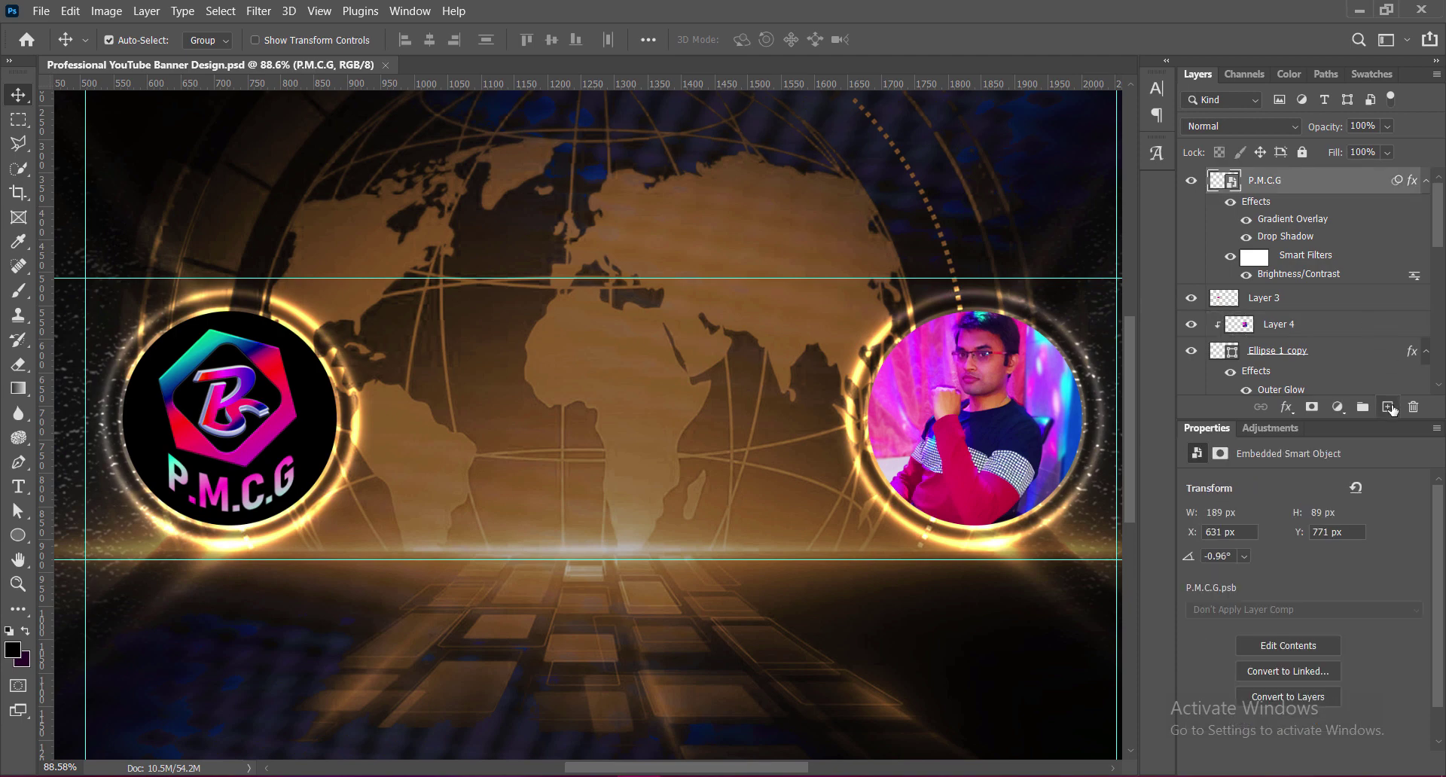
{"action": "key", "text": "t"}
{"action": "left_click", "coordinate": [530, 346]}
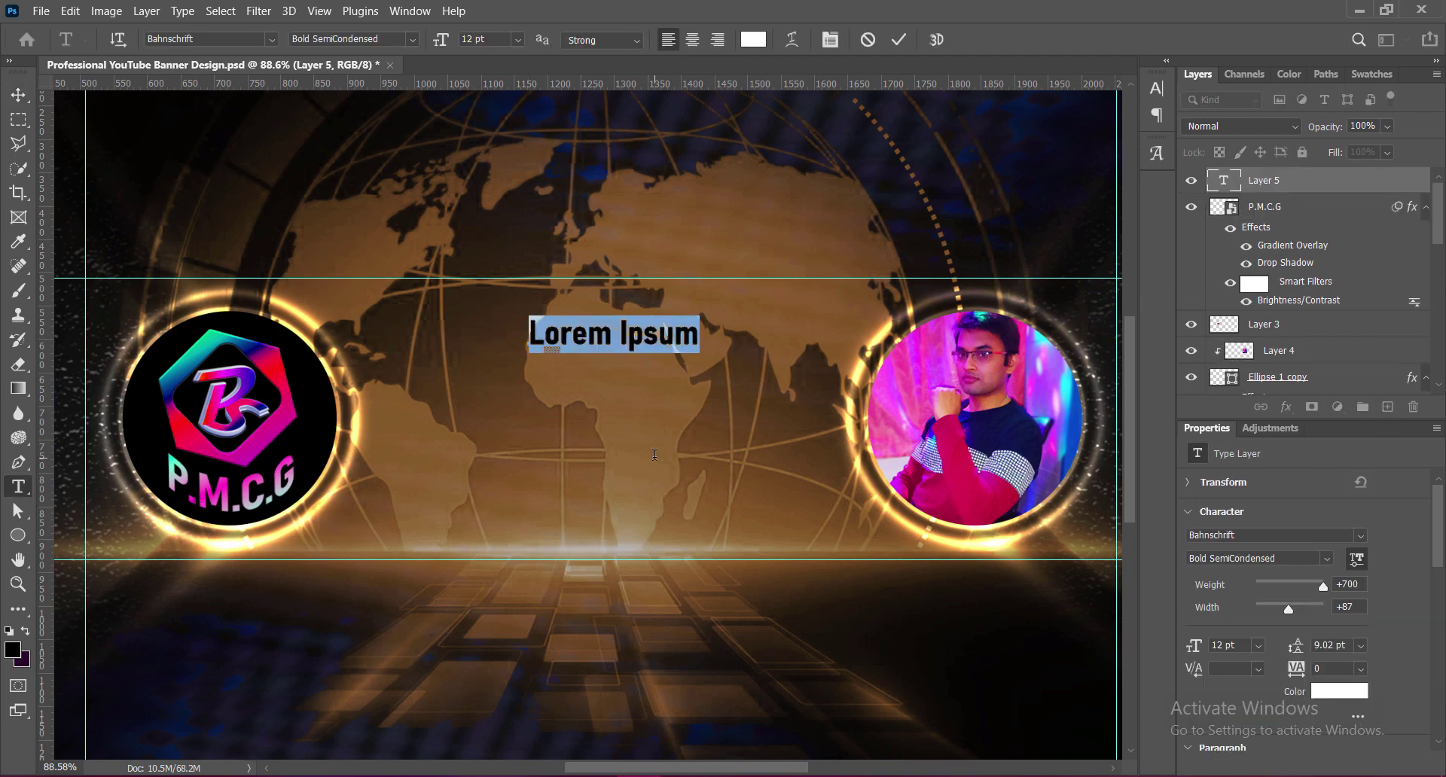
{"action": "type", "text": "PIYASTICK MUL"}
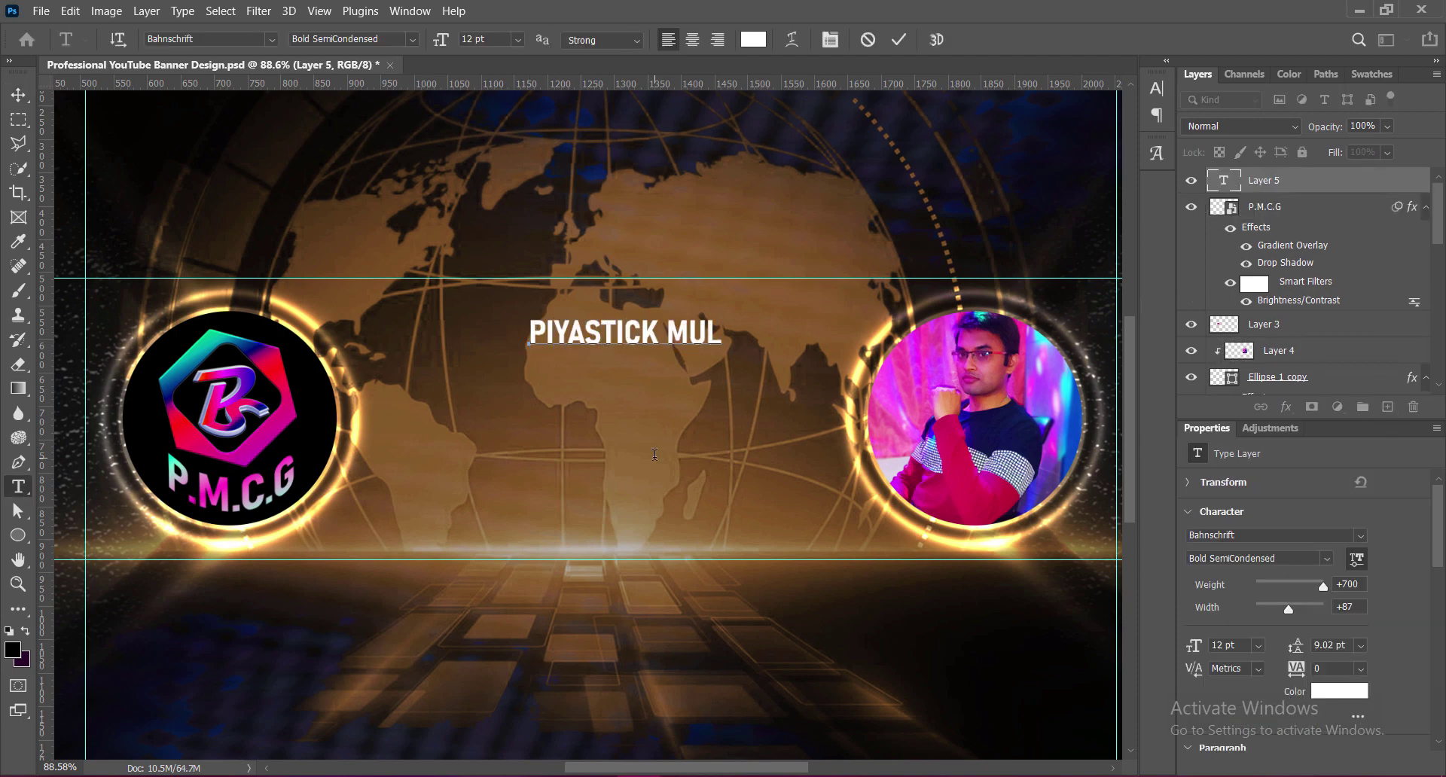
{"action": "type", "text": "TI CREATIVE G"}
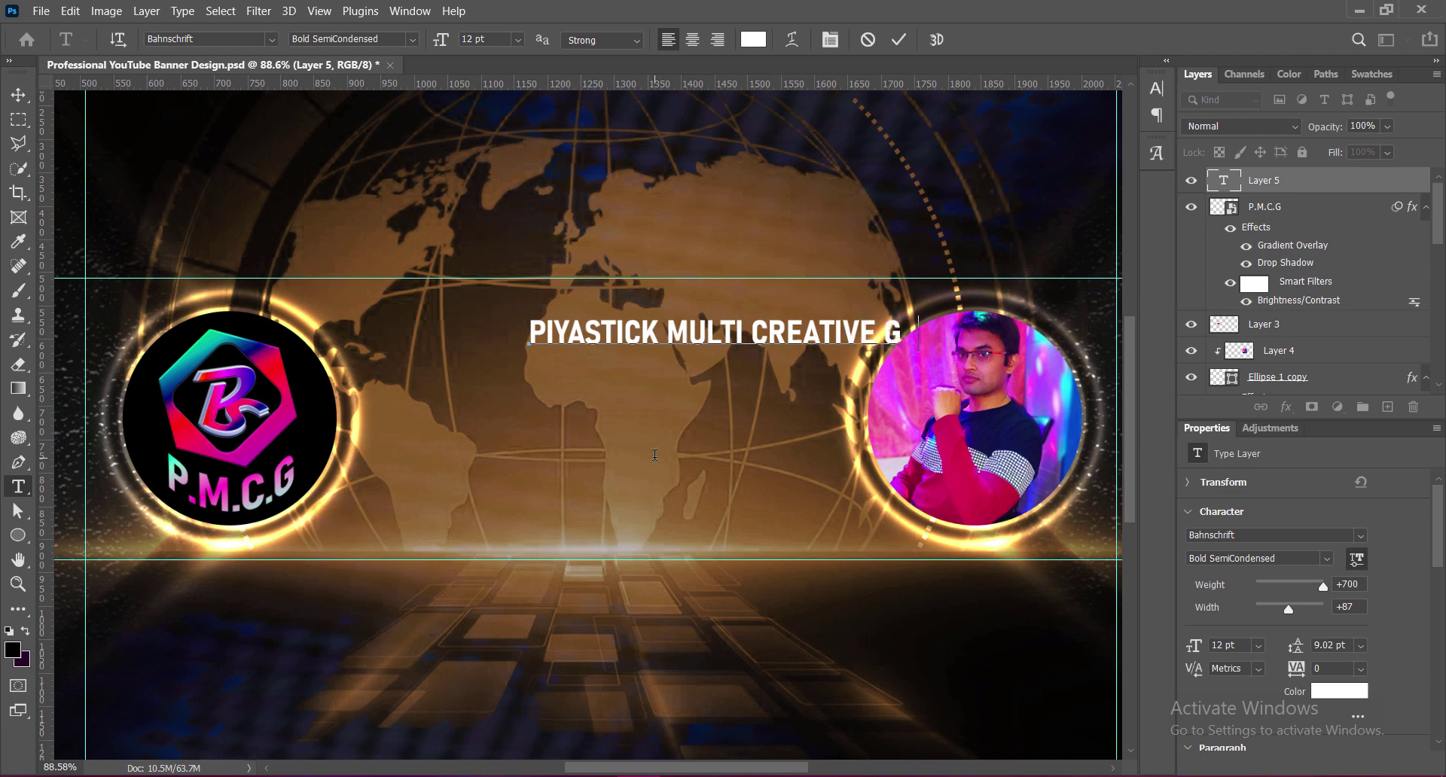
{"action": "type", "text": "ALAXY"}
{"action": "left_click_drag", "start_coordinate": [532, 334], "coordinate": [1024, 334]}
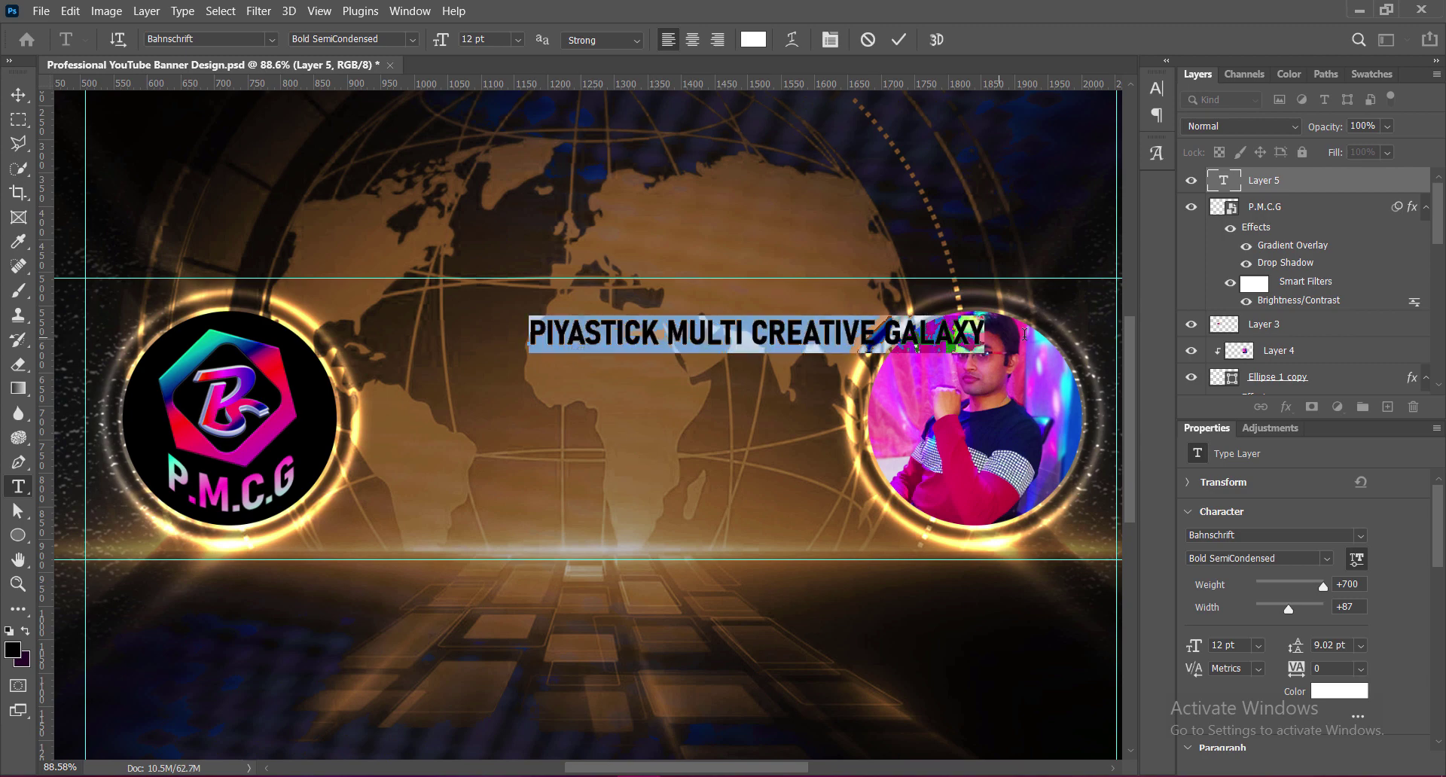
{"action": "left_click", "coordinate": [271, 39]}
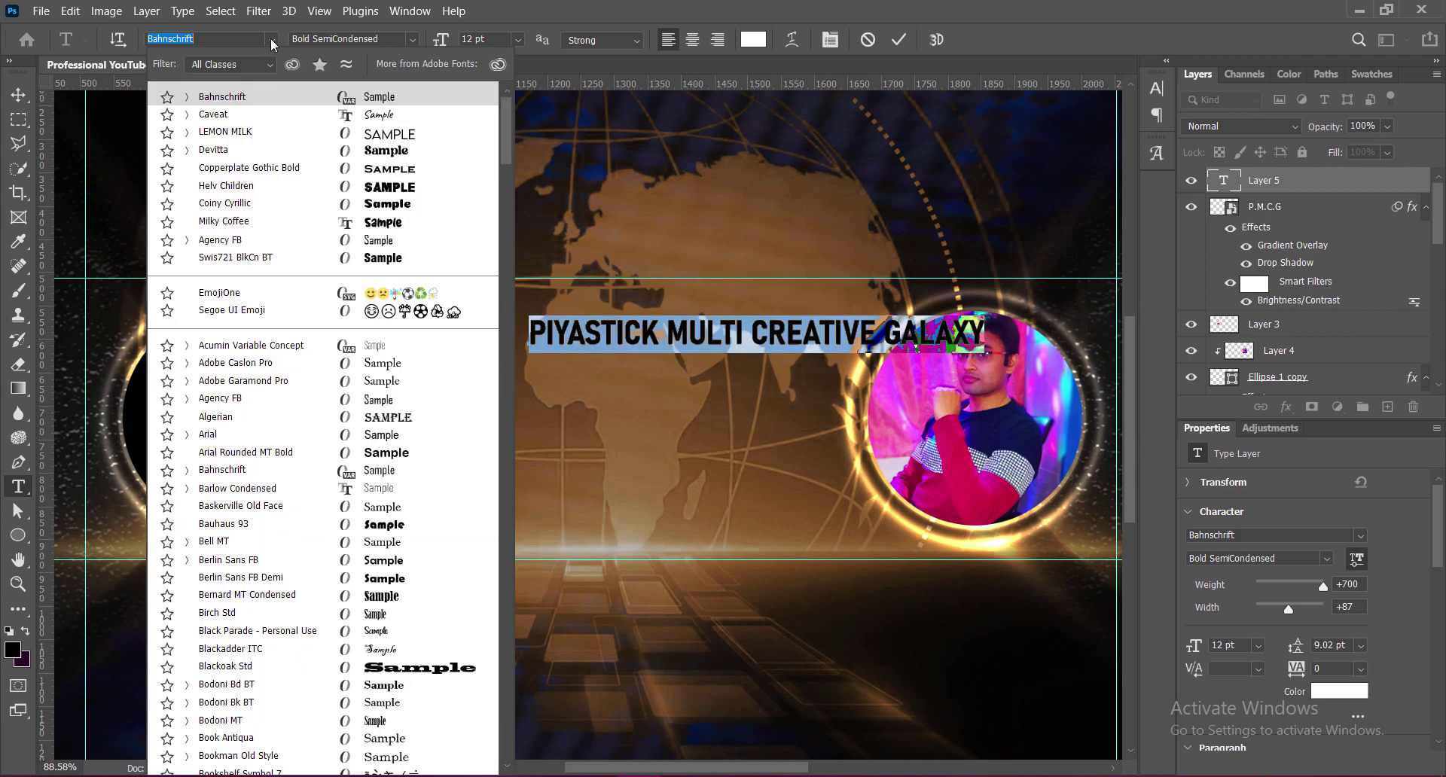
{"action": "left_click", "coordinate": [266, 167]}
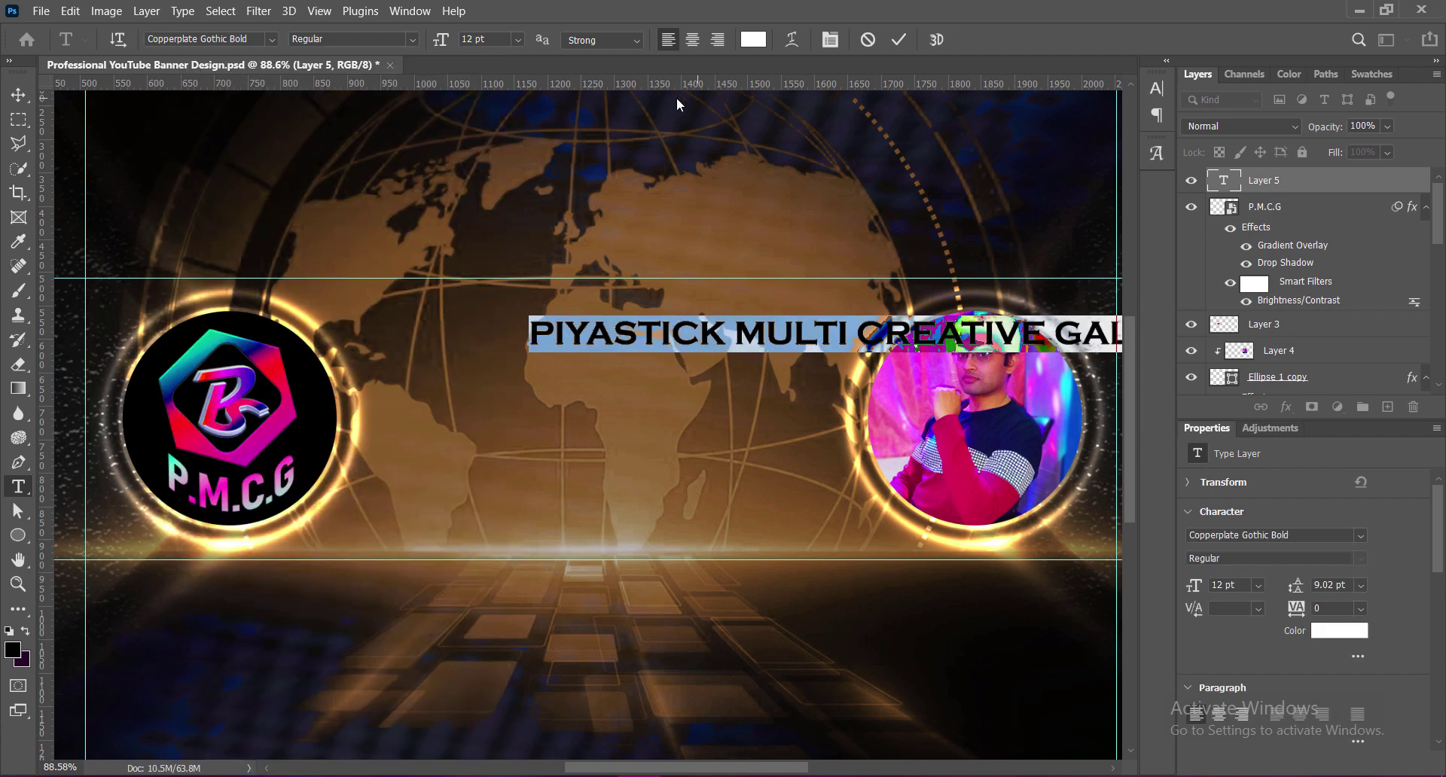
{"action": "left_click", "coordinate": [898, 39]}
{"action": "key", "text": "v"}
{"action": "left_click_drag", "start_coordinate": [799, 348], "coordinate": [607, 343]}
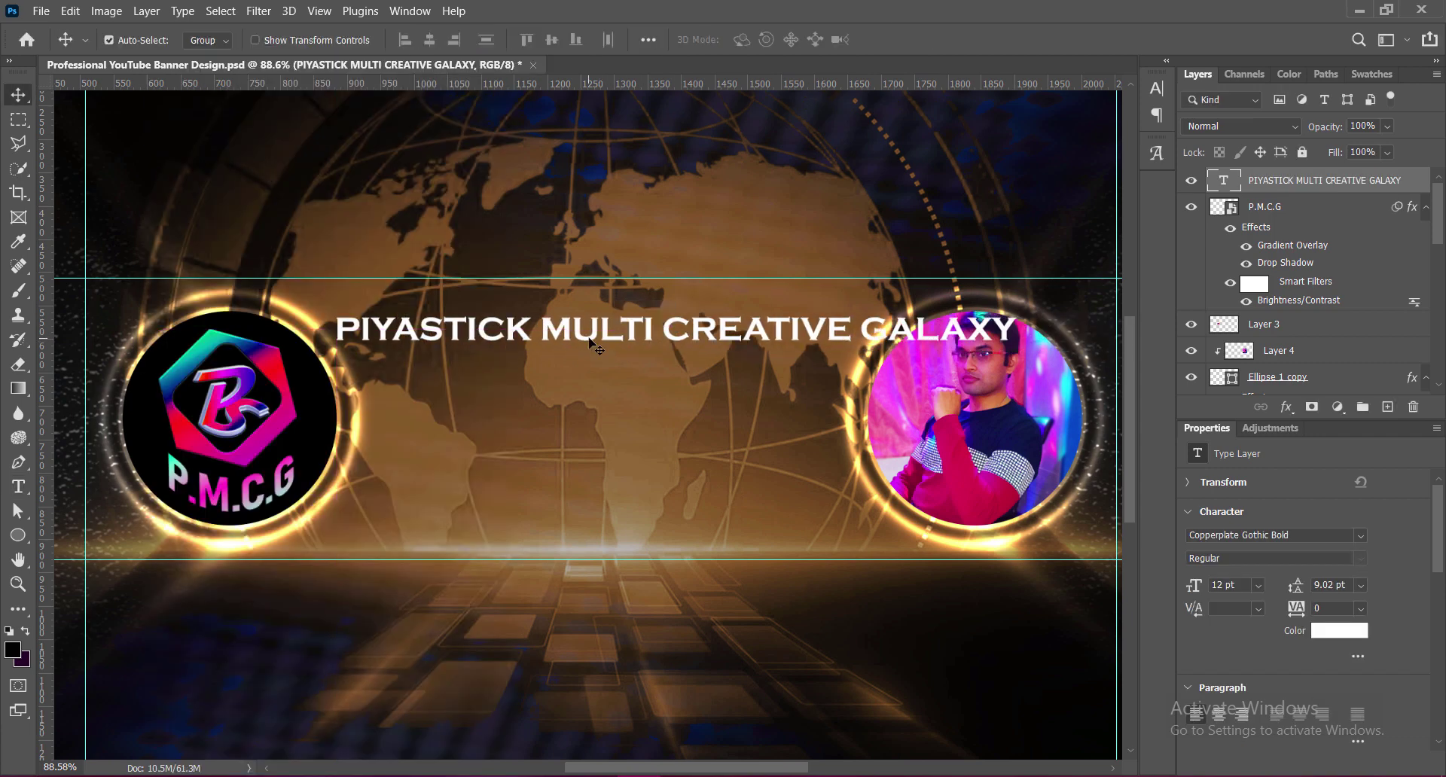
Change the title to Agency FB Bold 16 pt, centred between the circles.
{"action": "double_click", "coordinate": [607, 331]}
{"action": "left_click", "coordinate": [273, 38]}
{"action": "left_click", "coordinate": [226, 94]}
{"action": "left_click", "coordinate": [390, 39]}
{"action": "left_click", "coordinate": [339, 72]}
{"action": "left_click", "coordinate": [517, 39]}
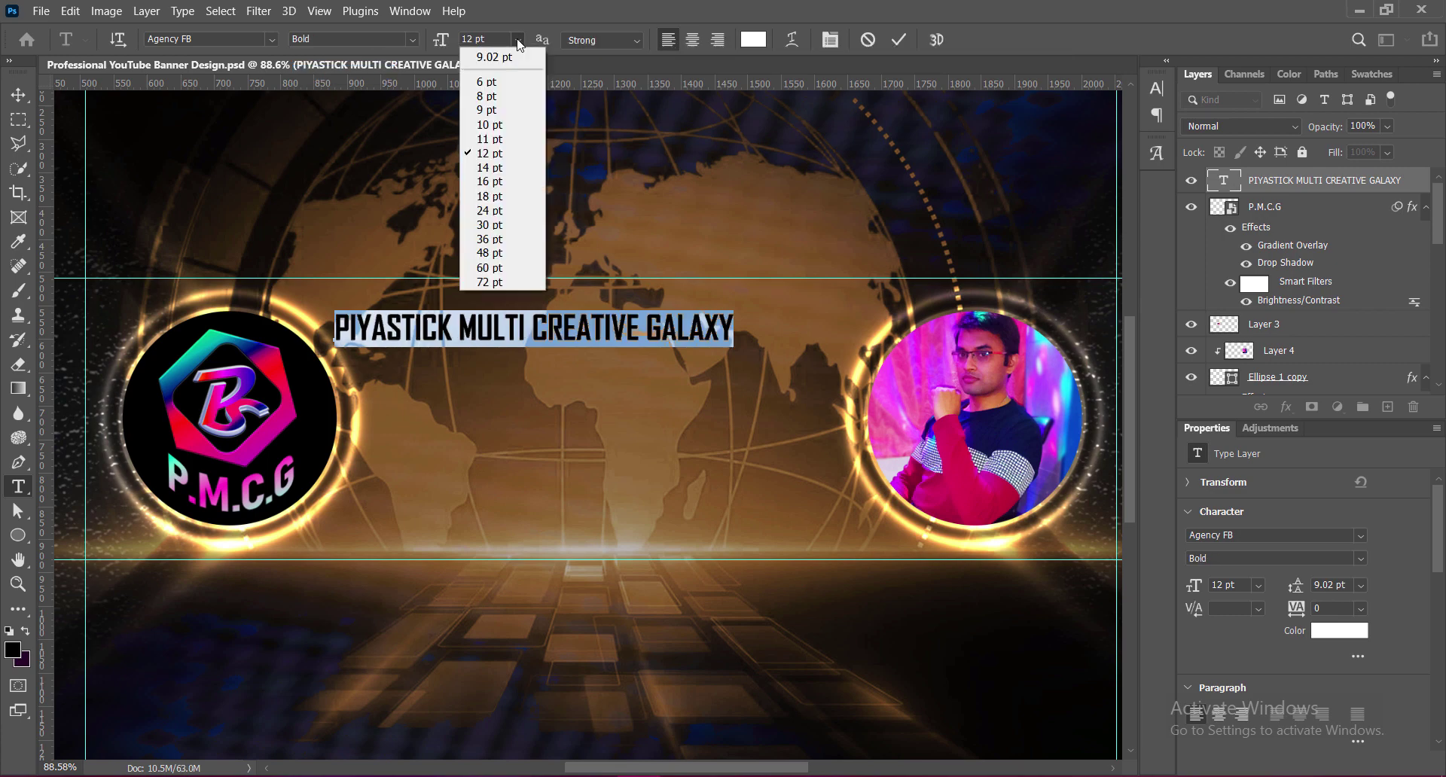
{"action": "left_click", "coordinate": [546, 174]}
{"action": "left_click", "coordinate": [898, 39]}
{"action": "key", "text": "v"}
{"action": "left_click_drag", "start_coordinate": [791, 344], "coordinate": [798, 344]}
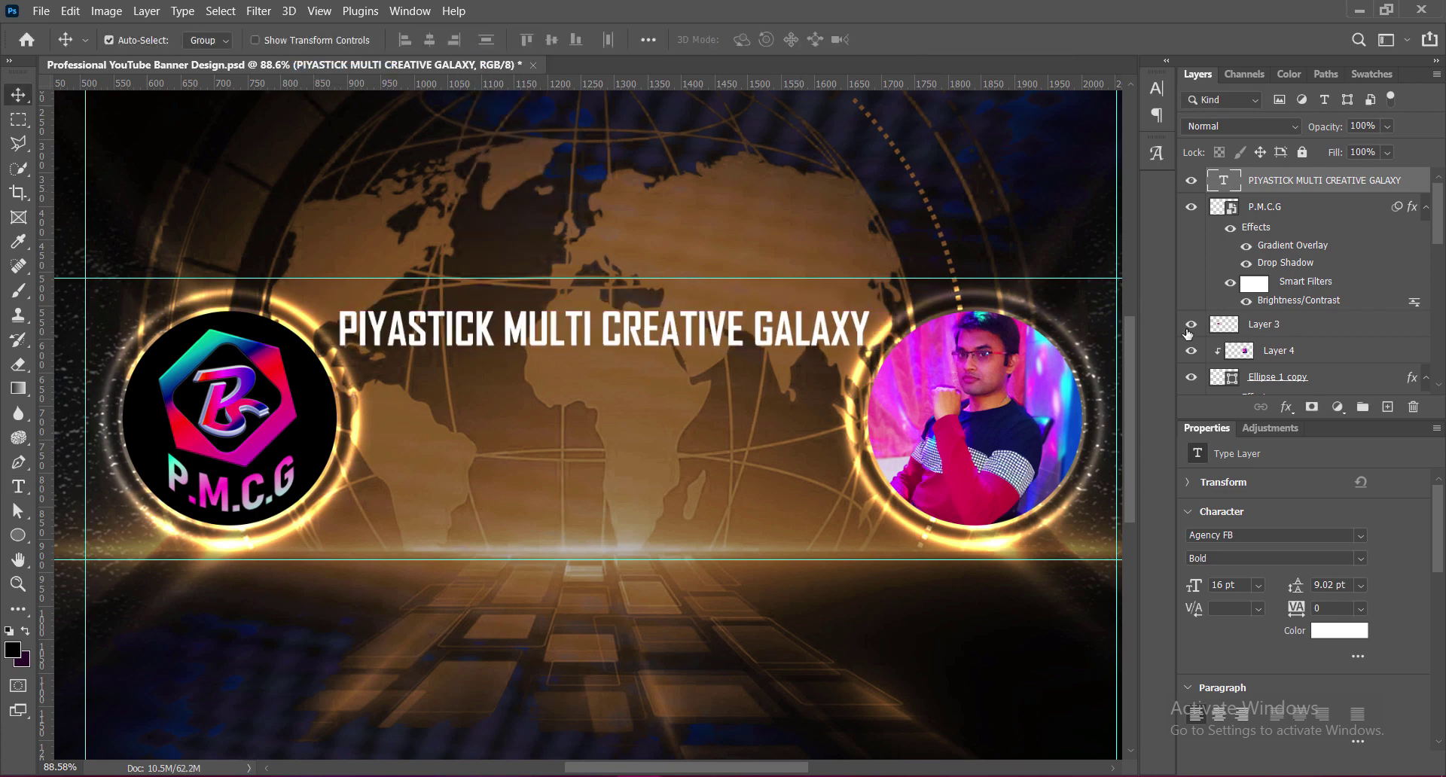
Underline the title and shrink it slightly to about 14.76 pt between the circles.
{"action": "double_click", "coordinate": [1223, 180]}
{"action": "left_click", "coordinate": [828, 39]}
{"action": "left_click", "coordinate": [1093, 214]}
{"action": "left_click", "coordinate": [899, 39]}
{"action": "key", "text": "ctrl+t"}
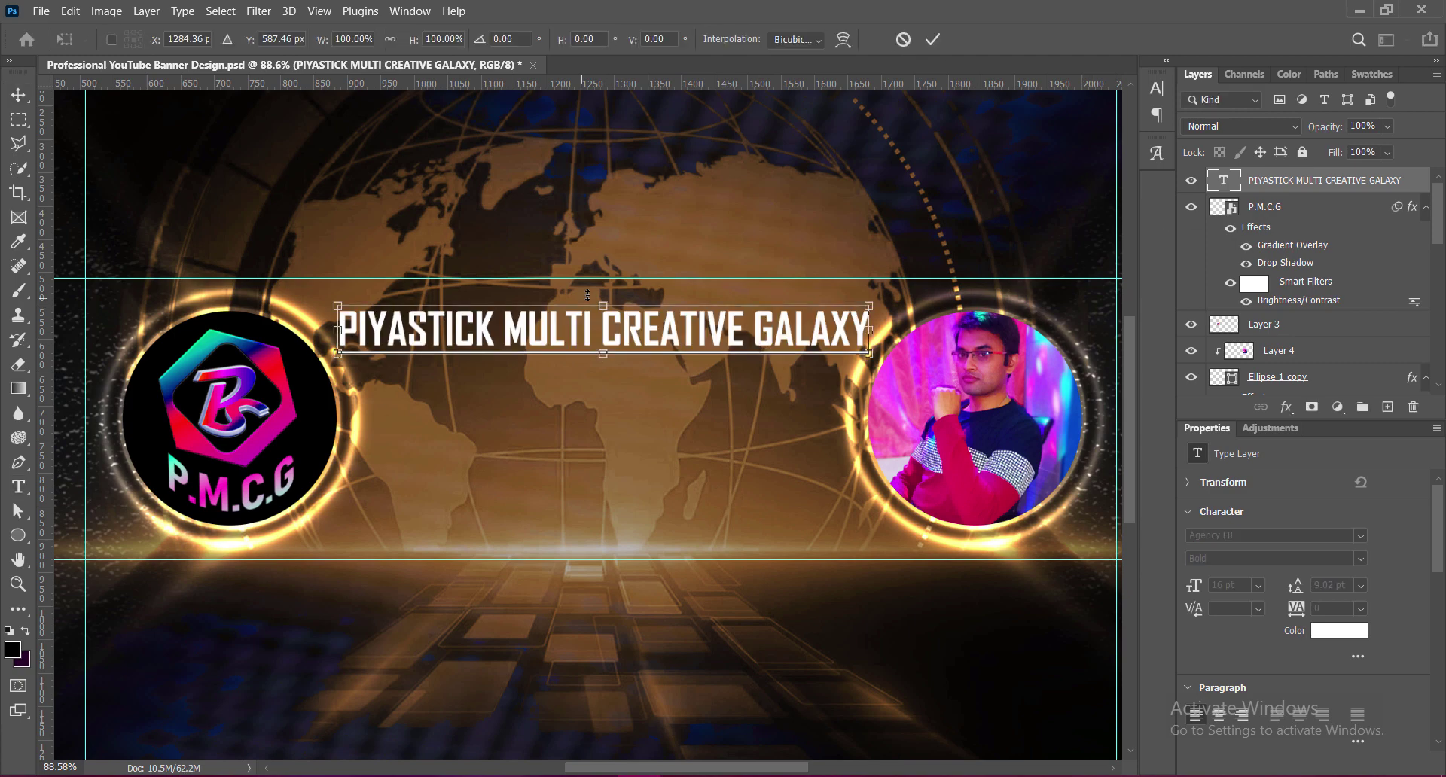
{"action": "left_click_drag", "start_coordinate": [870, 354], "coordinate": [829, 351]}
{"action": "left_click_drag", "start_coordinate": [692, 339], "coordinate": [708, 342]}
Confirm the title resize and enable a Gradient Overlay on the title layer.
{"action": "key", "text": "Return"}
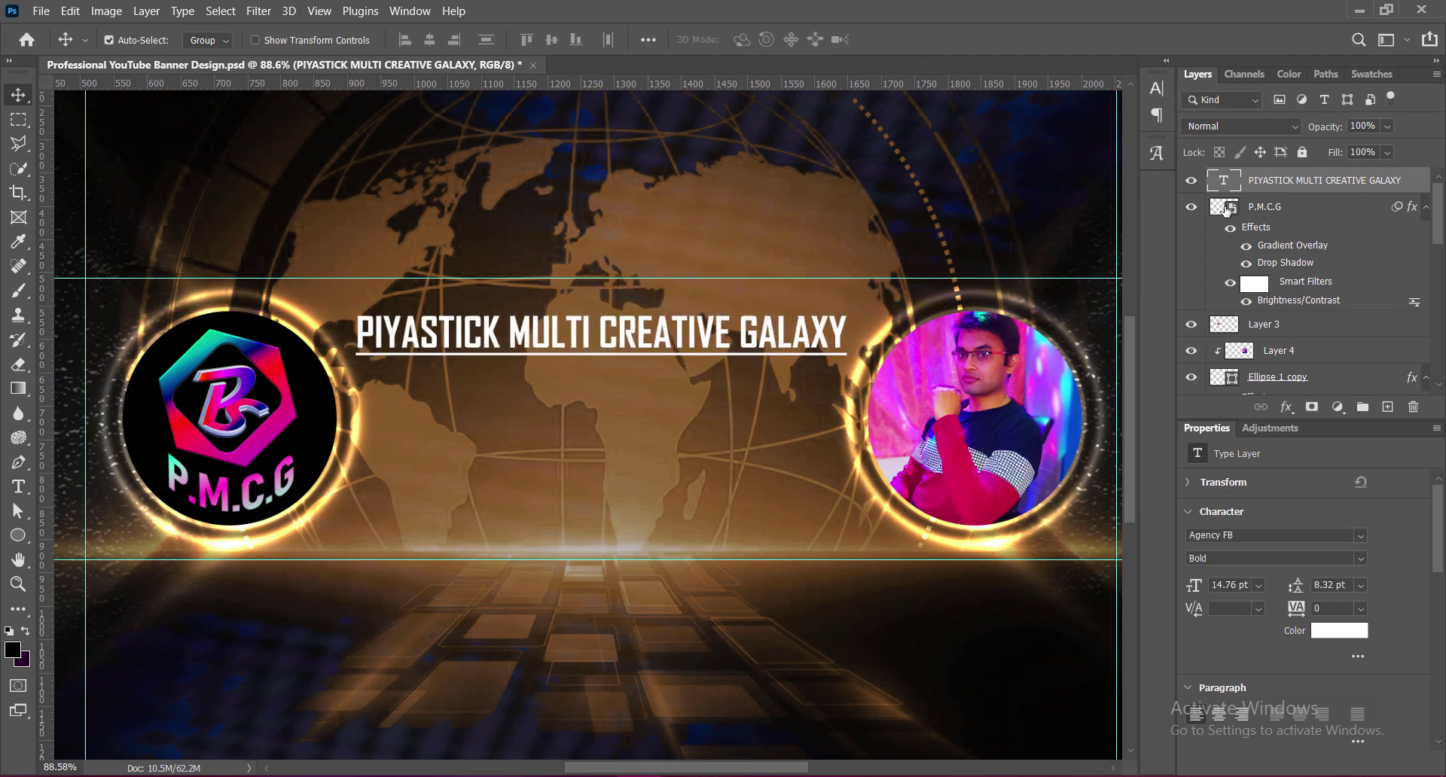
{"action": "double_click", "coordinate": [1228, 185]}
{"action": "left_click", "coordinate": [667, 327]}
{"action": "left_click_drag", "start_coordinate": [821, 42], "coordinate": [1027, 34]}
{"action": "left_click", "coordinate": [923, 320]}
{"action": "left_click", "coordinate": [1236, 151]}
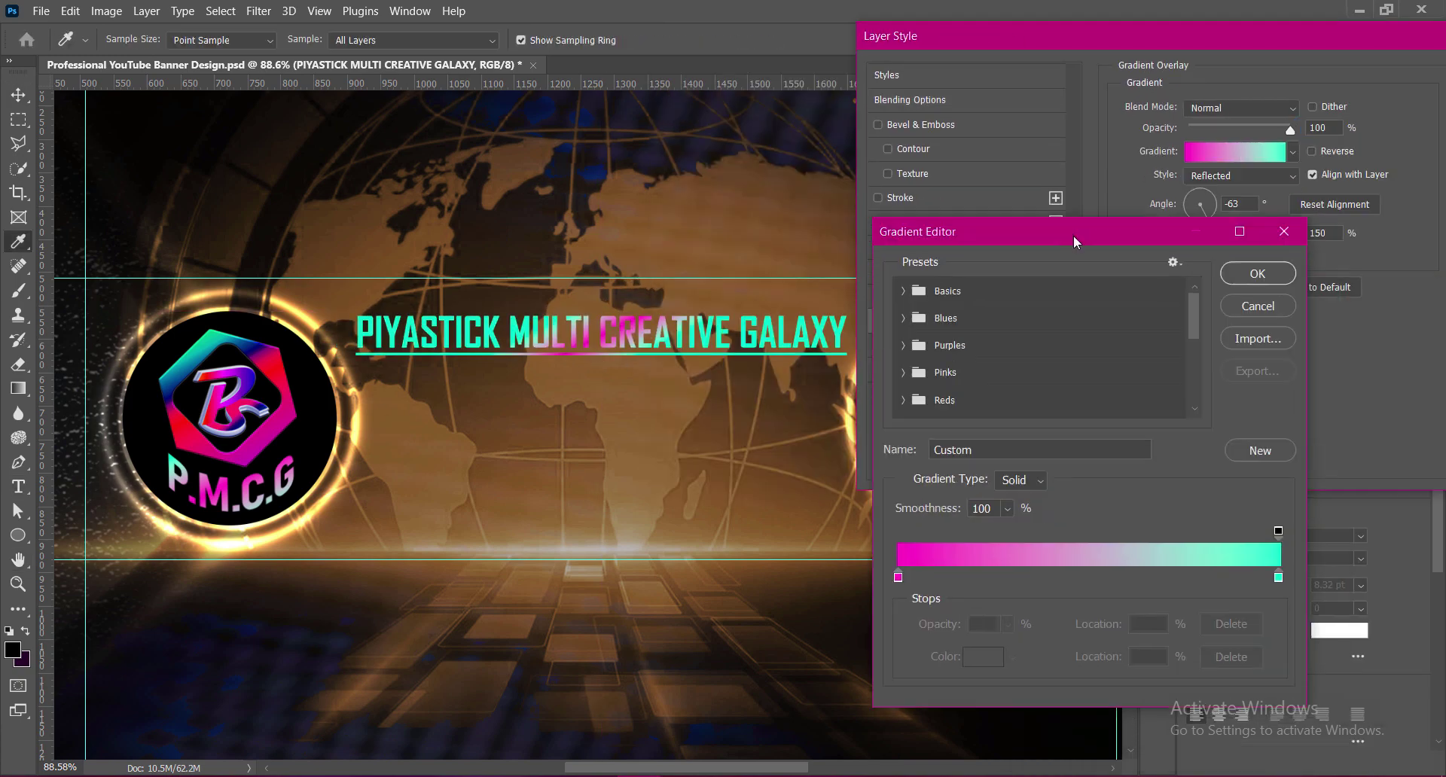
Set the gradient's left stop to a bright magenta sampled from the logo.
{"action": "double_click", "coordinate": [920, 573]}
{"action": "left_click", "coordinate": [217, 425]}
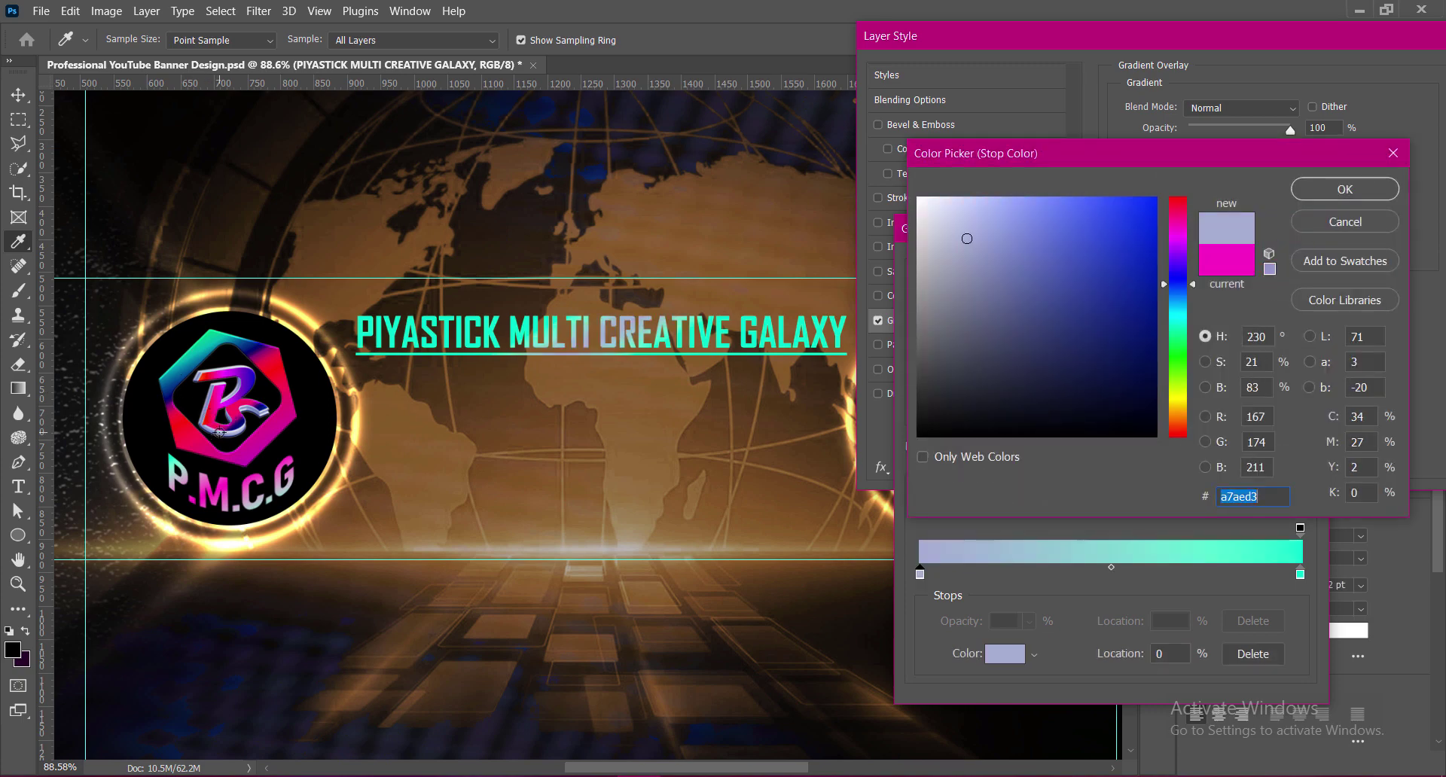
{"action": "left_click", "coordinate": [189, 434]}
{"action": "left_click", "coordinate": [271, 353]}
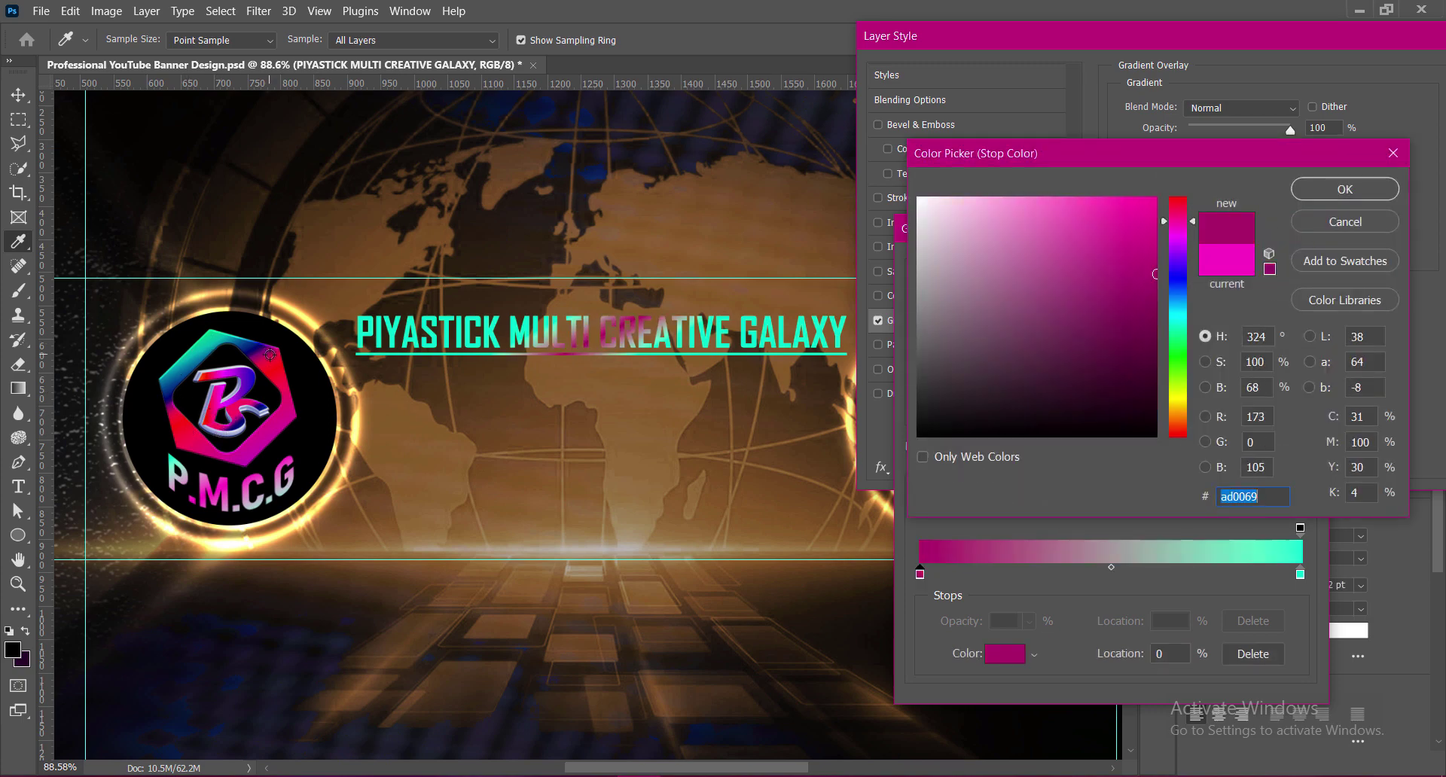
{"action": "left_click", "coordinate": [254, 445]}
{"action": "left_click", "coordinate": [216, 338]}
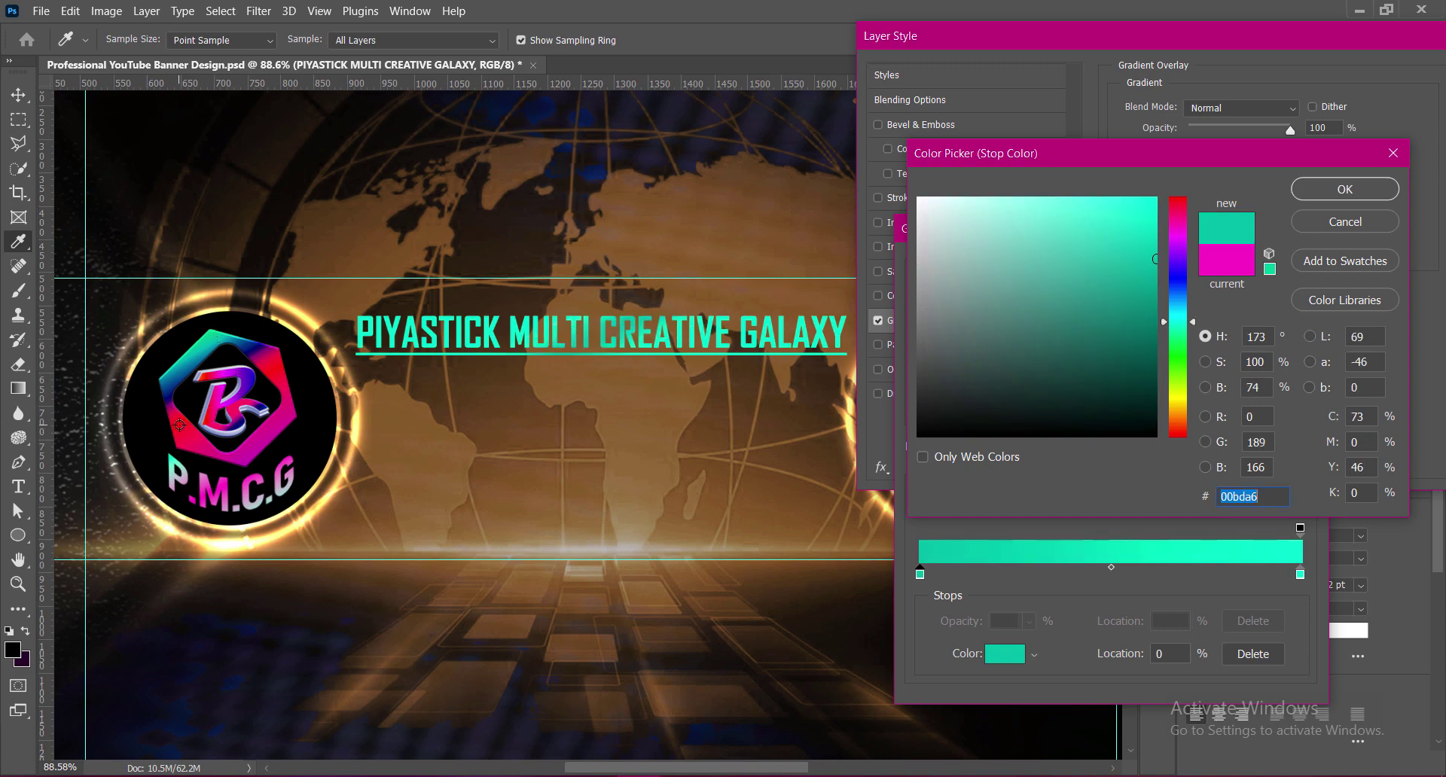
{"action": "left_click", "coordinate": [226, 376]}
{"action": "left_click", "coordinate": [234, 432]}
{"action": "key", "text": "Return"}
{"action": "key", "text": "Return"}
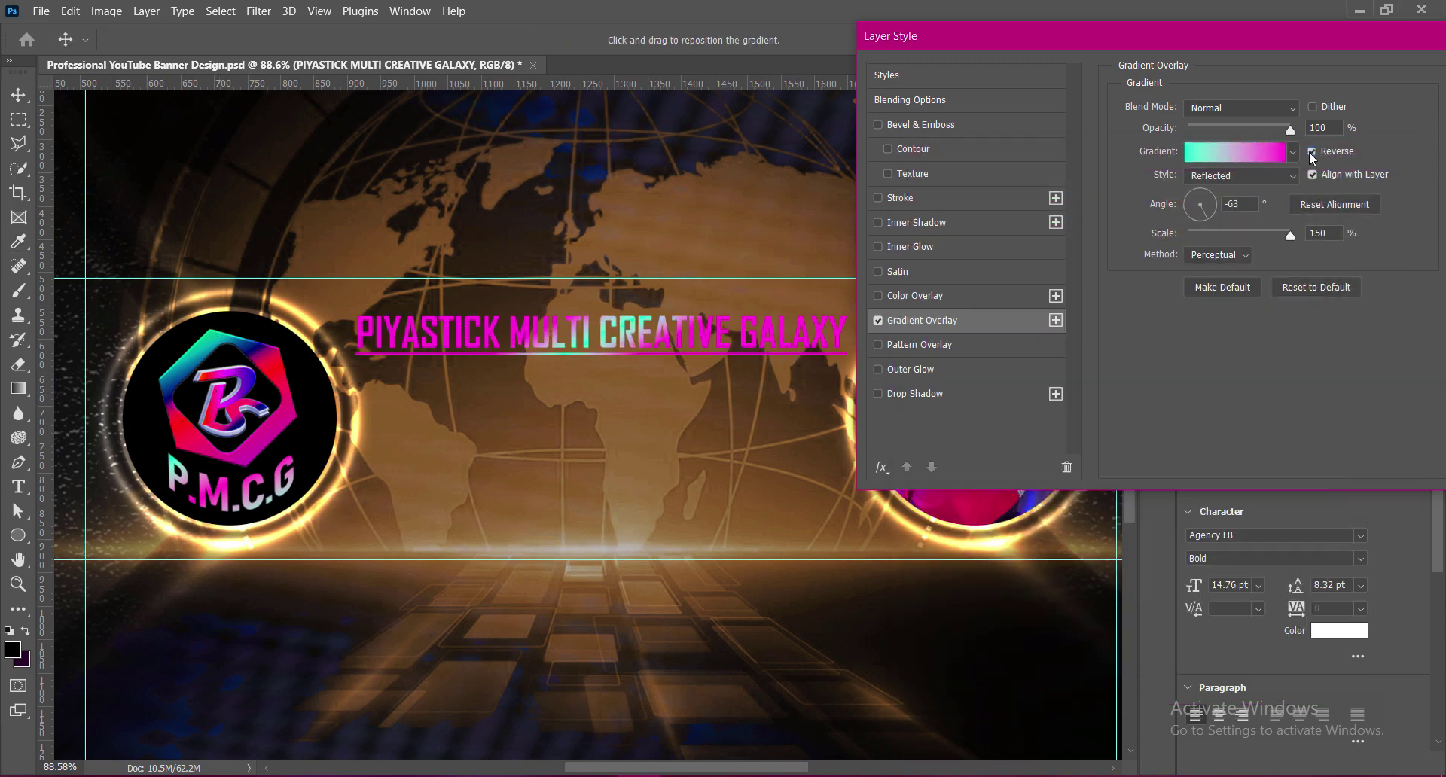
Reverse the gradient, set a 6° angle and Classic method, and confirm the overlay.
{"action": "left_click", "coordinate": [1311, 151]}
{"action": "type", "text": "6"}
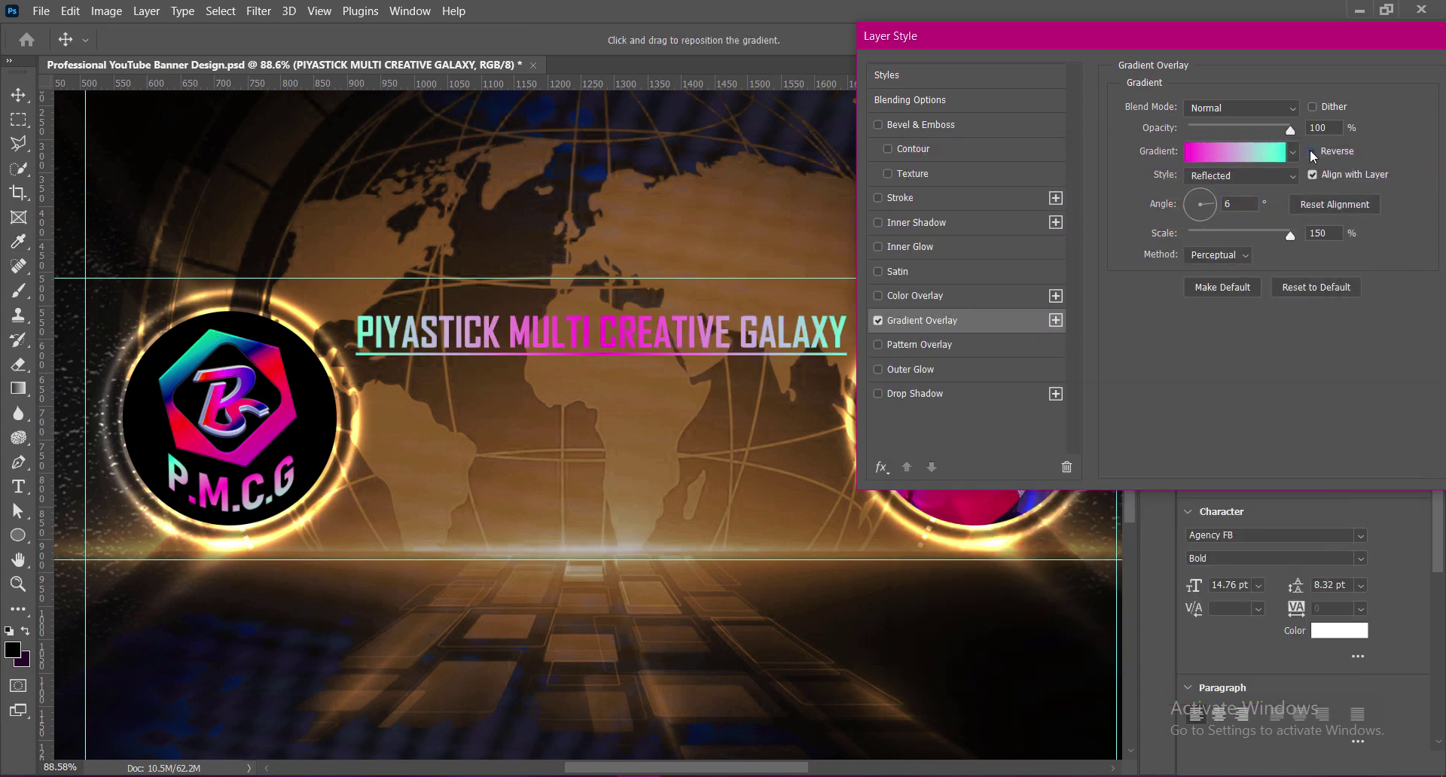
{"action": "left_click", "coordinate": [1217, 254]}
{"action": "left_click", "coordinate": [1214, 283]}
{"action": "left_click", "coordinate": [1312, 151]}
{"action": "left_click", "coordinate": [1217, 254]}
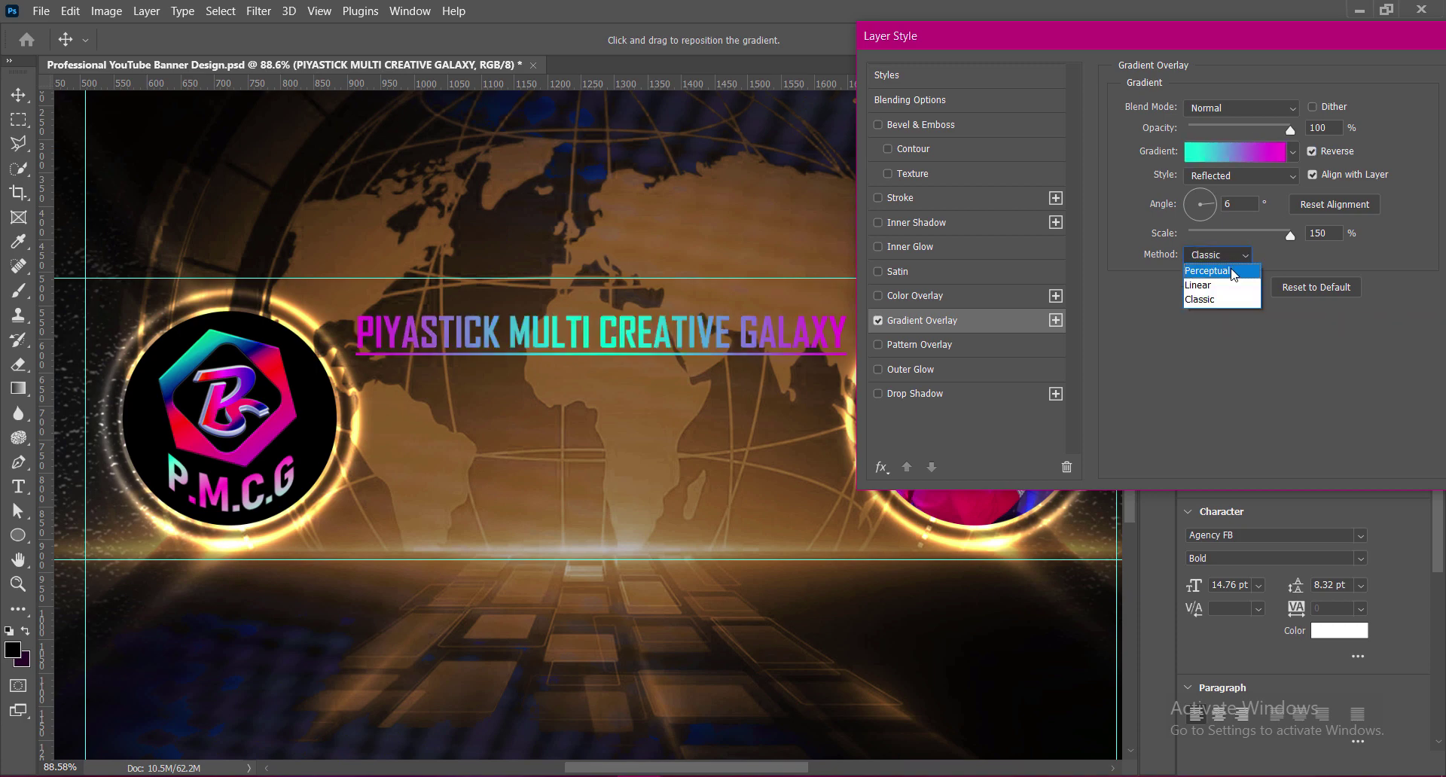
{"action": "left_click_drag", "start_coordinate": [1055, 35], "coordinate": [768, 58]}
{"action": "key", "text": "Return"}
{"action": "key", "text": "t"}
{"action": "left_click", "coordinate": [271, 39]}
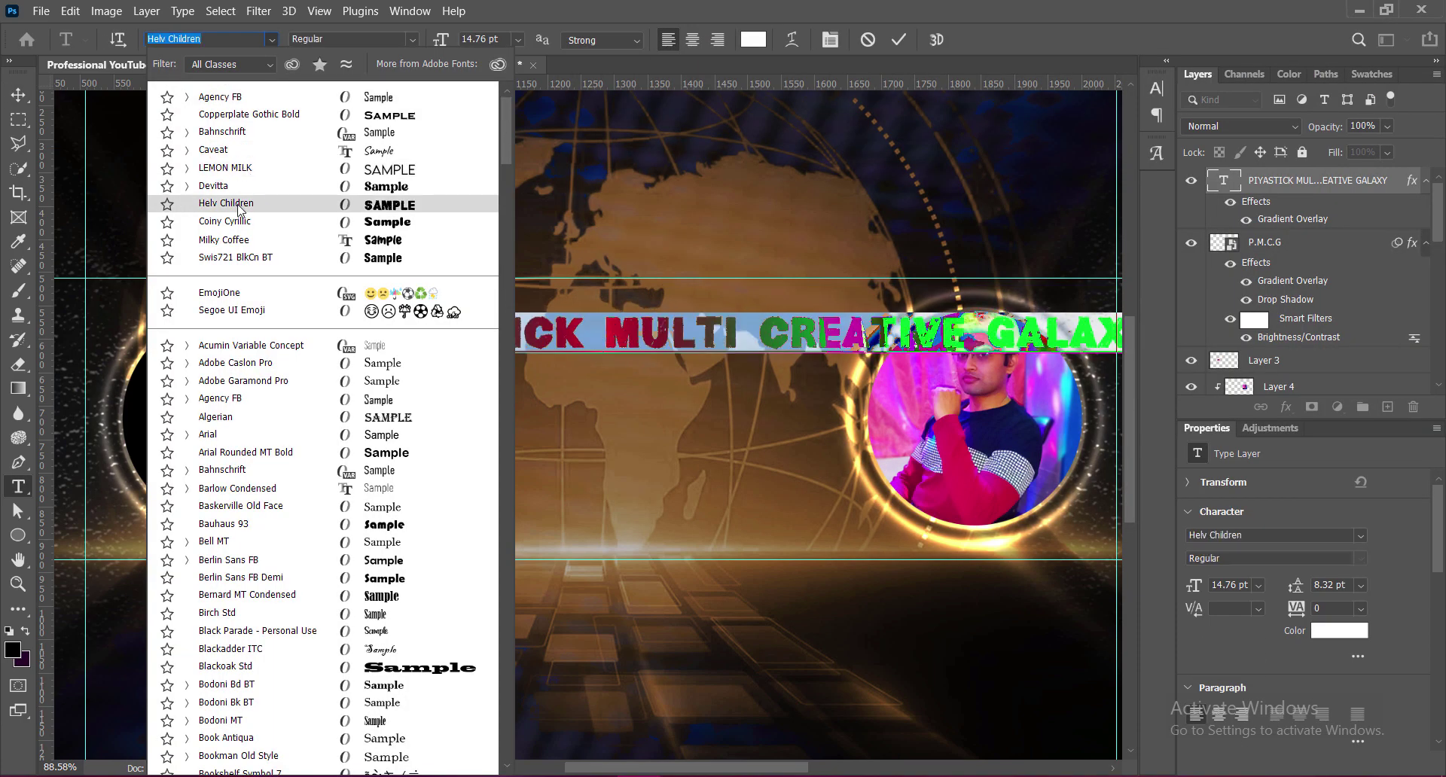
Browse the font list and apply Impact to the title.
{"action": "scroll", "coordinate": [324, 422], "scroll_direction": "down", "scroll_amount": 3}
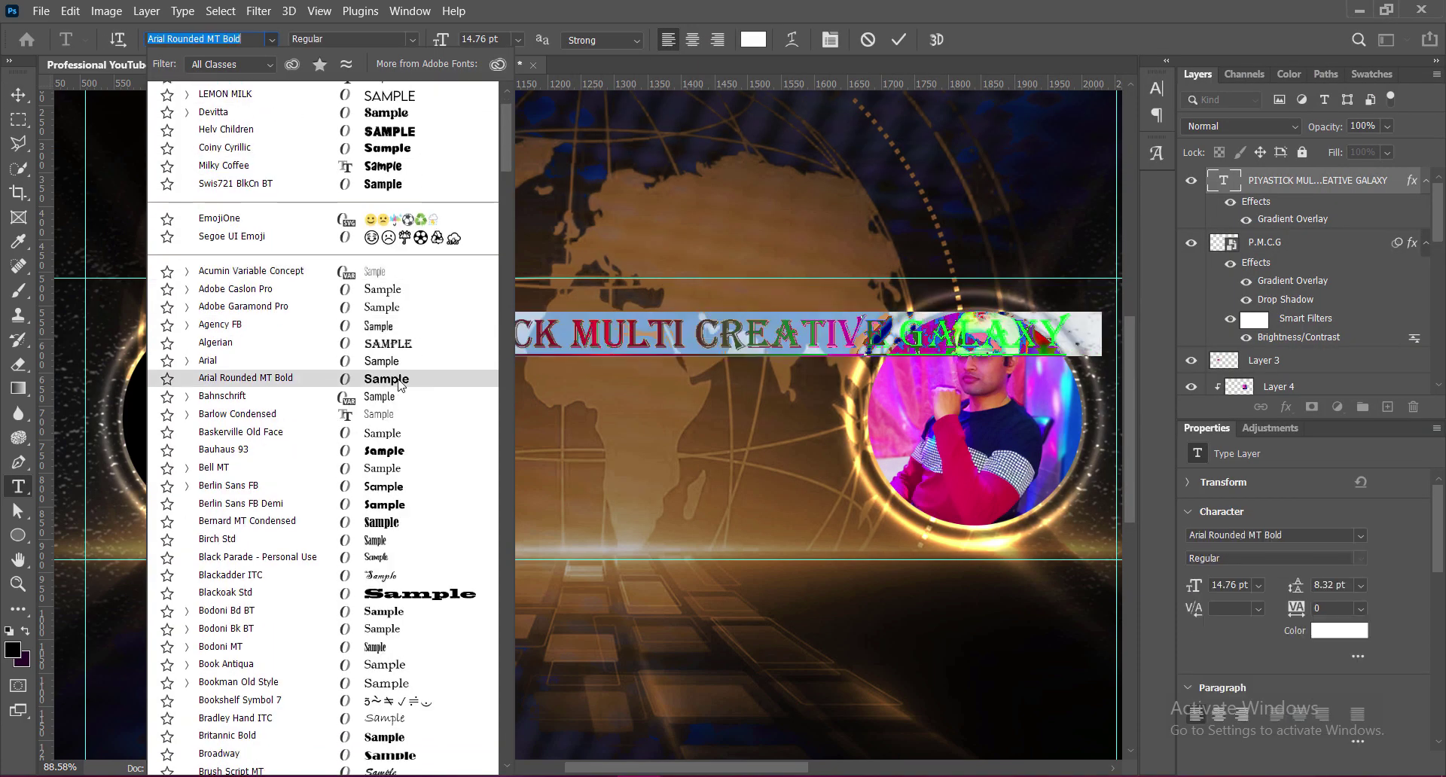
{"action": "scroll", "coordinate": [399, 449], "scroll_direction": "down", "scroll_amount": 5}
{"action": "scroll", "coordinate": [410, 467], "scroll_direction": "down", "scroll_amount": 6}
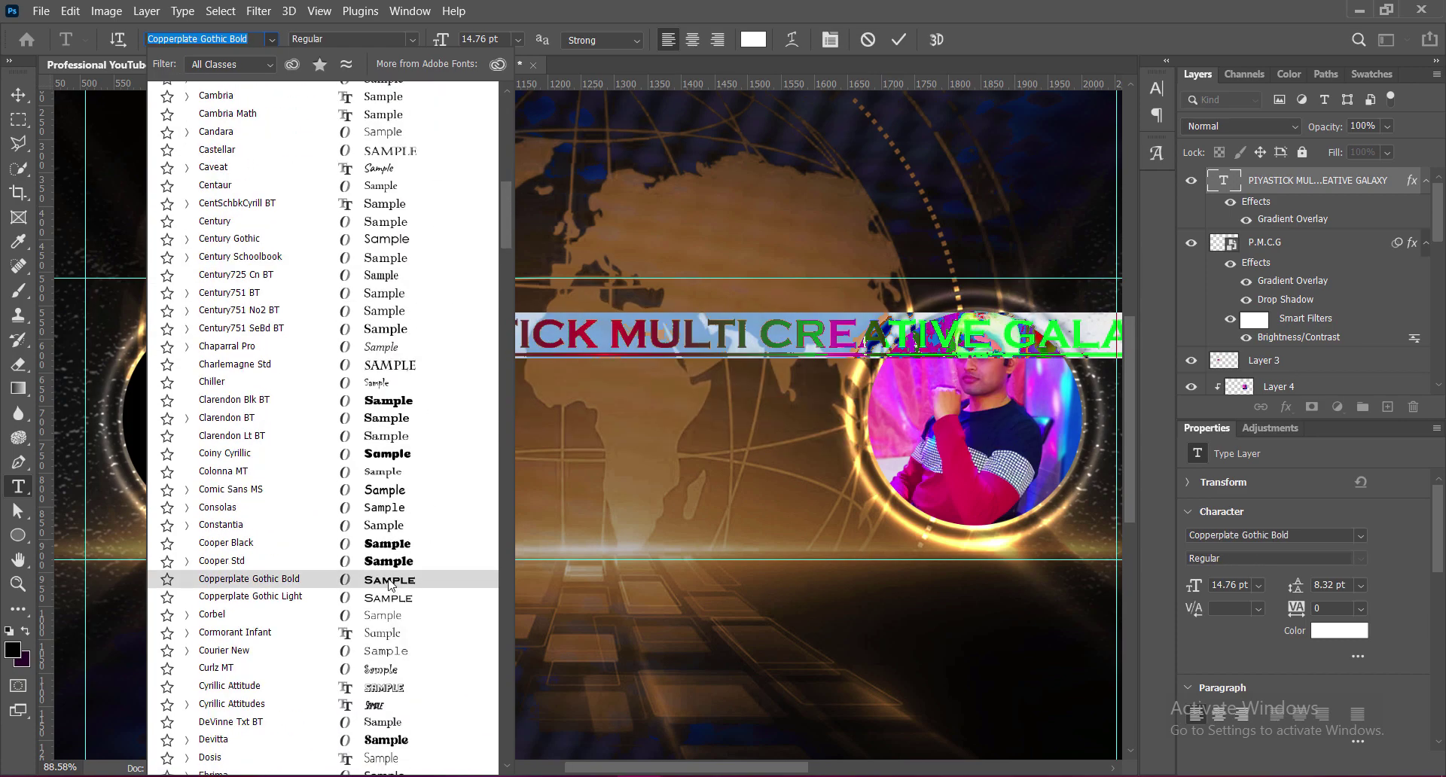
{"action": "scroll", "coordinate": [420, 565], "scroll_direction": "down", "scroll_amount": 6}
{"action": "scroll", "coordinate": [420, 564], "scroll_direction": "down", "scroll_amount": 2}
{"action": "scroll", "coordinate": [422, 561], "scroll_direction": "down", "scroll_amount": 4}
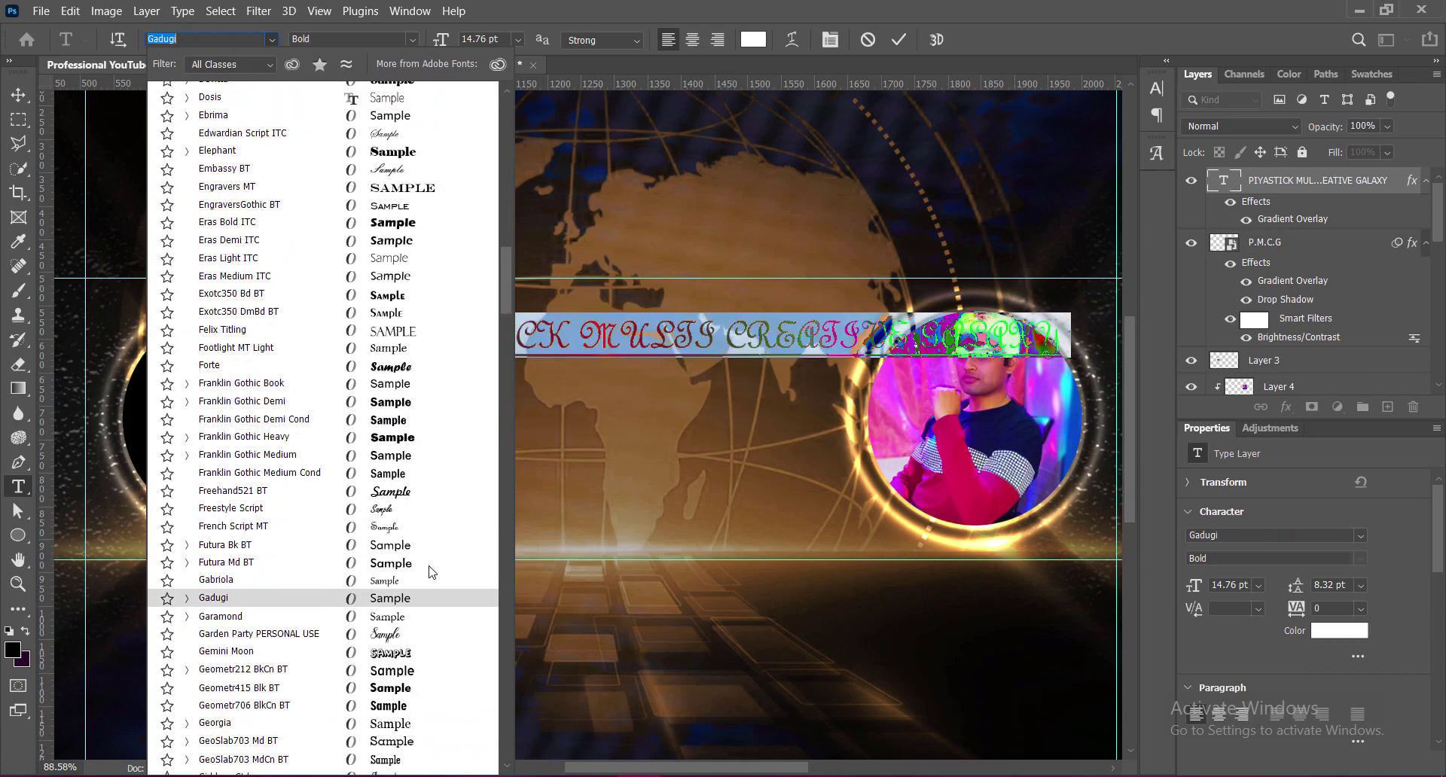
{"action": "scroll", "coordinate": [433, 546], "scroll_direction": "down", "scroll_amount": 4}
{"action": "scroll", "coordinate": [429, 538], "scroll_direction": "down", "scroll_amount": 2}
{"action": "scroll", "coordinate": [422, 534], "scroll_direction": "down", "scroll_amount": 10}
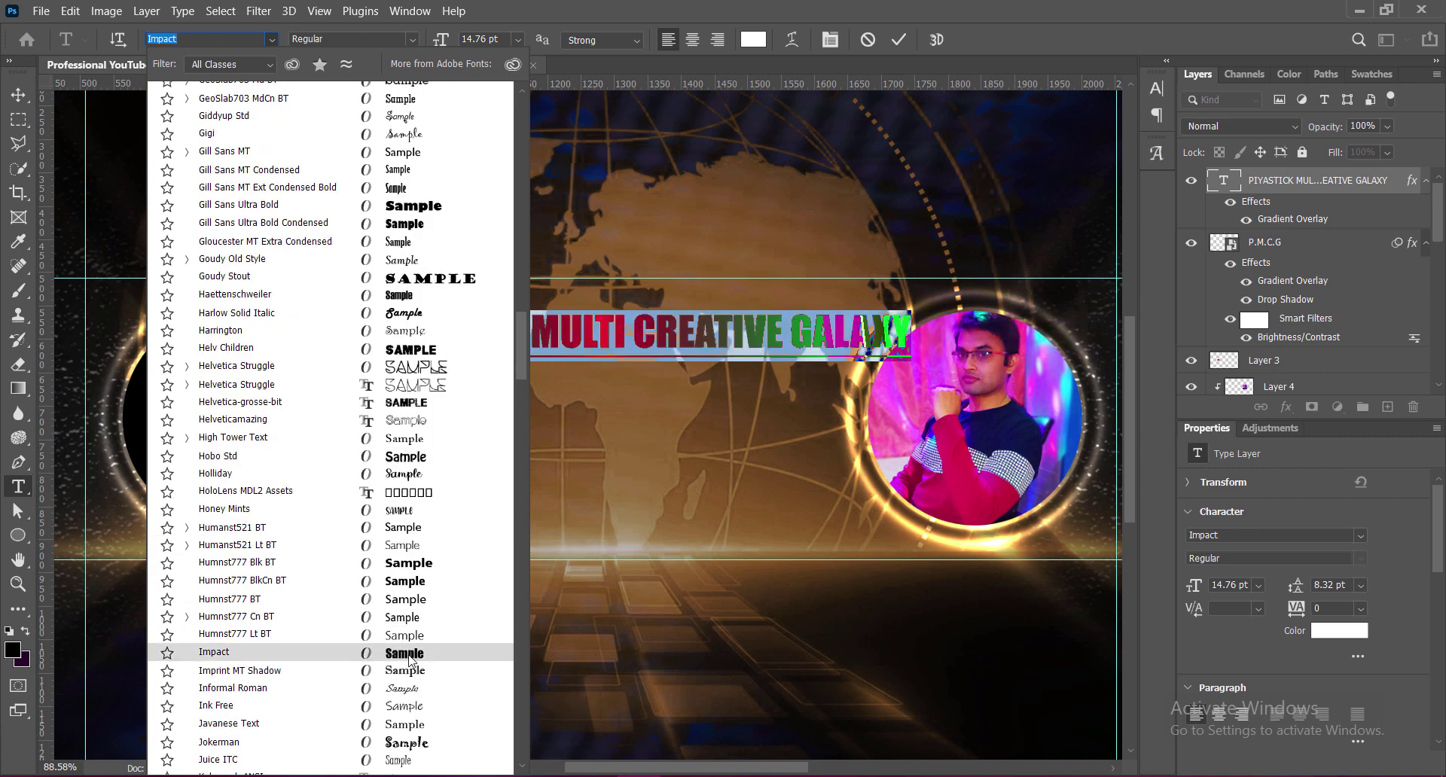
{"action": "key", "text": "Escape"}
Narrow the title to about 13.61 pt, centred between the circles.
{"action": "key", "text": "ctrl+t"}
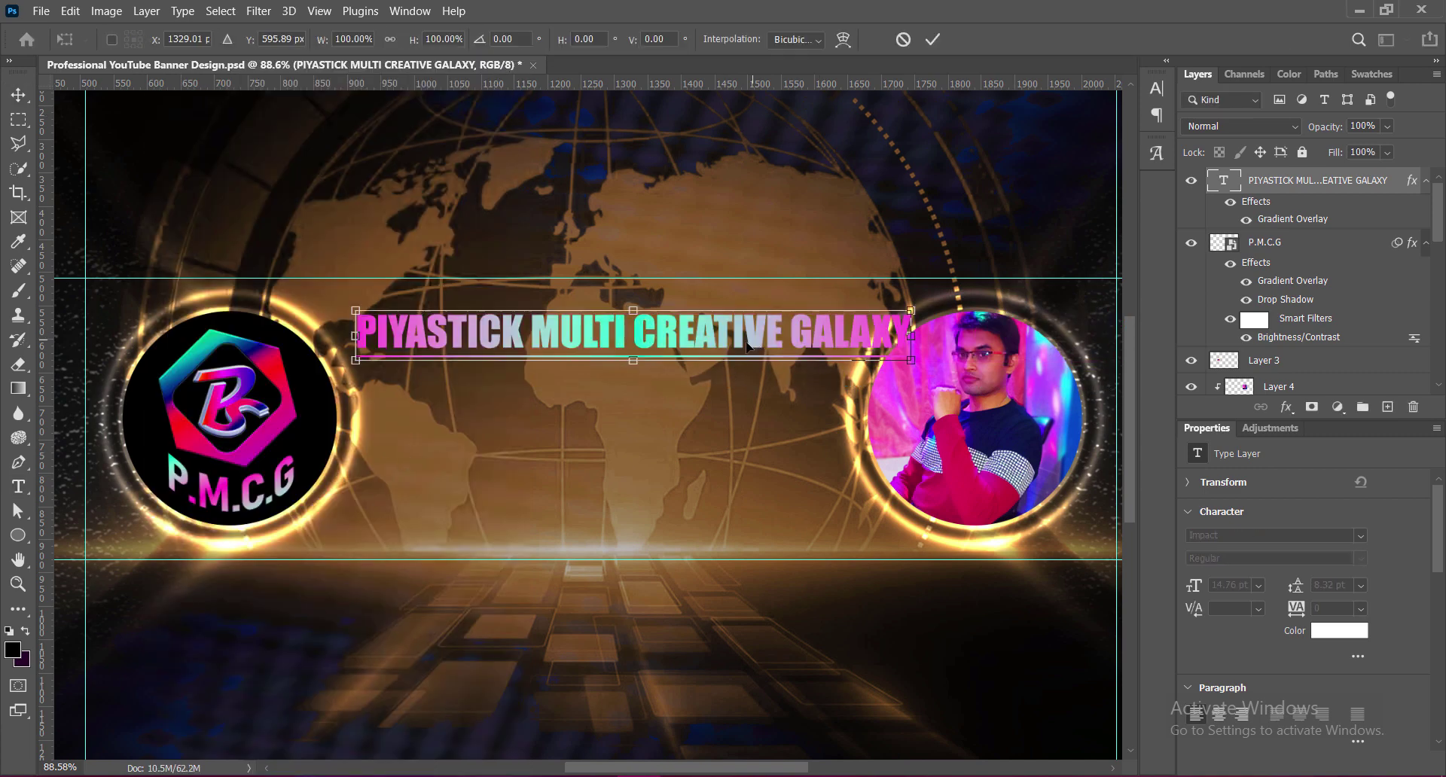
{"action": "left_click_drag", "start_coordinate": [914, 335], "coordinate": [849, 335]}
{"action": "key", "text": "Return"}
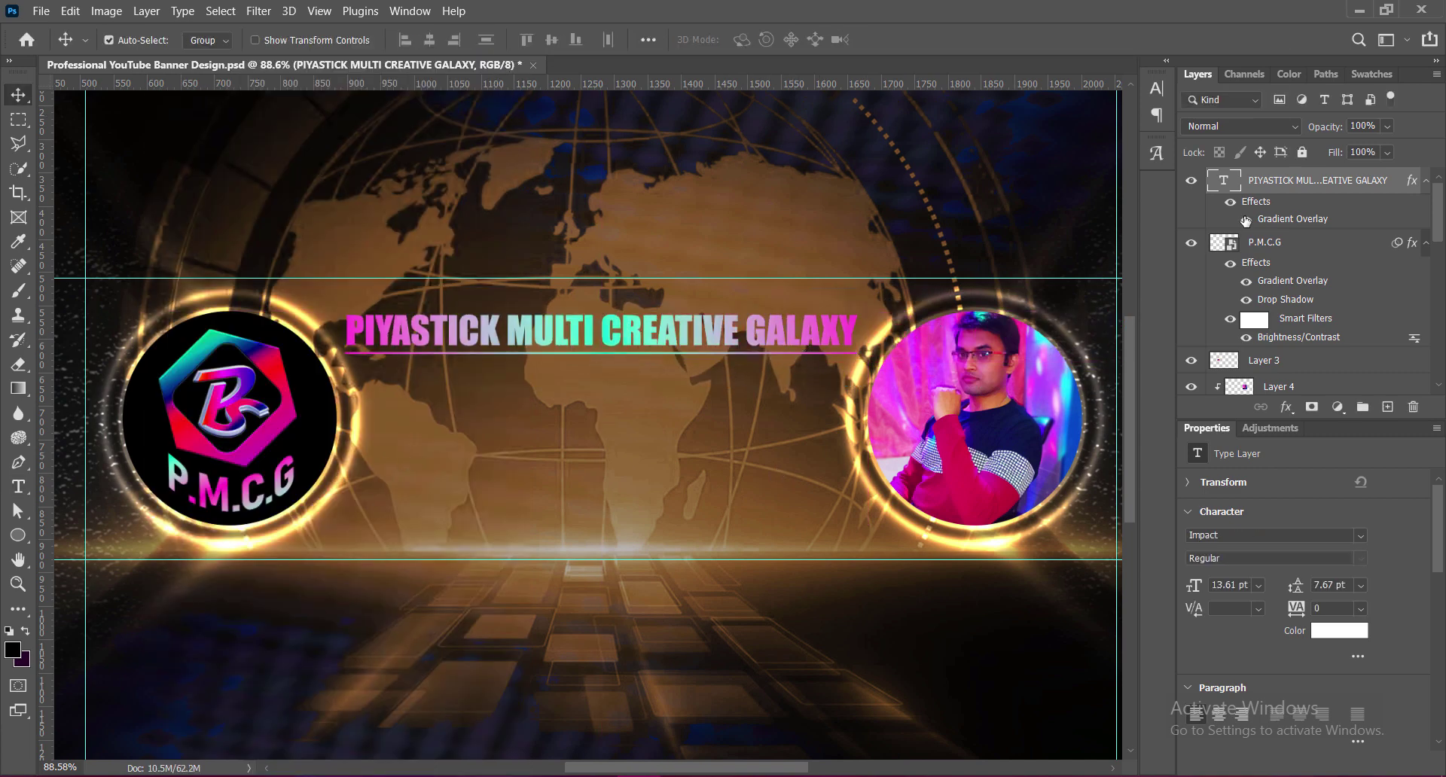
Set the title's first drop shadow size to 5 and adjust its opacity.
{"action": "double_click", "coordinate": [1227, 193]}
{"action": "left_click_drag", "start_coordinate": [904, 65], "coordinate": [1045, 40]}
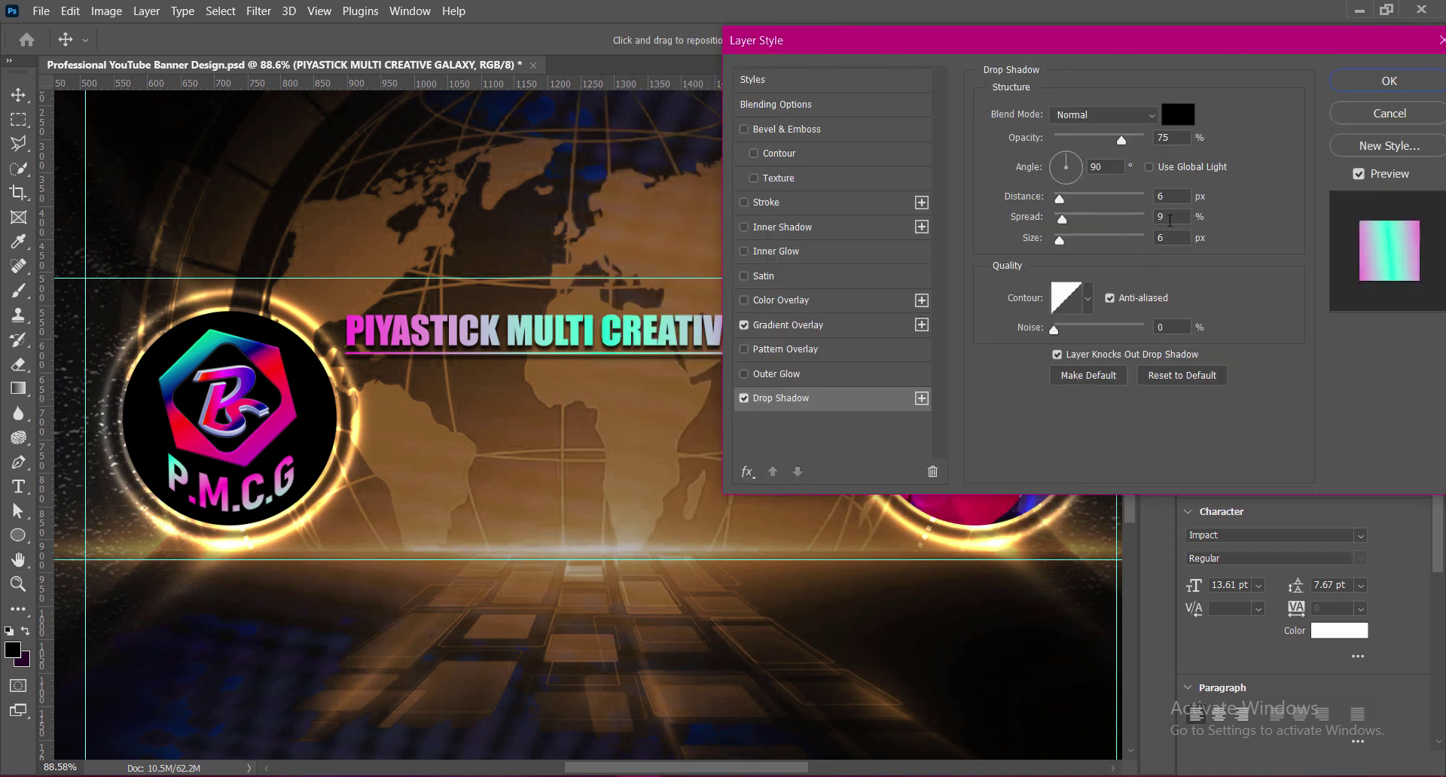
{"action": "left_click", "coordinate": [1172, 237]}
{"action": "key", "text": "BackSpace"}
{"action": "type", "text": "5"}
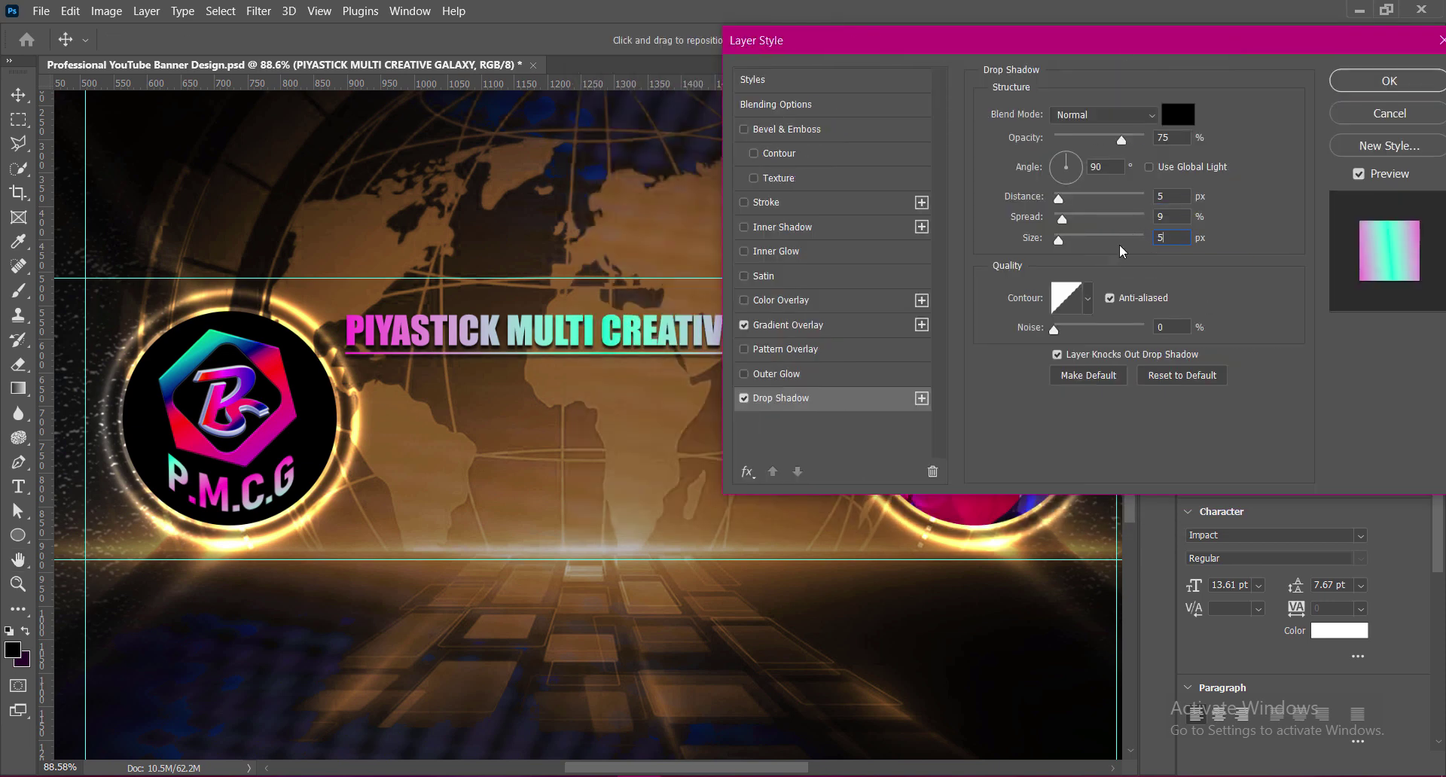
{"action": "left_click_drag", "start_coordinate": [1122, 140], "coordinate": [1130, 140]}
Add a texture to the title's Inner Bevel and raise the bevel shadow opacity to 100.
{"action": "left_click", "coordinate": [754, 177]}
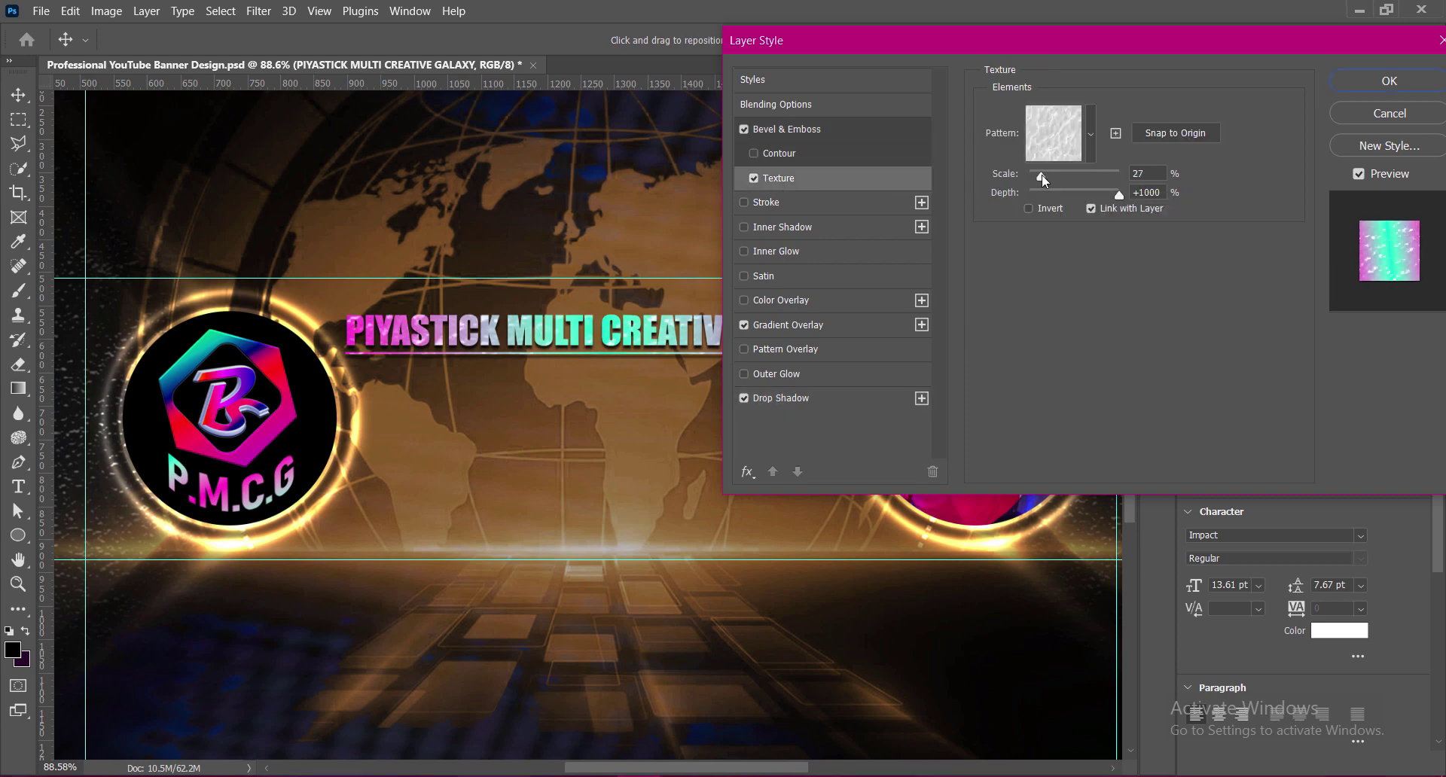
{"action": "left_click_drag", "start_coordinate": [1040, 40], "coordinate": [1137, 37]}
{"action": "left_click", "coordinate": [896, 128]}
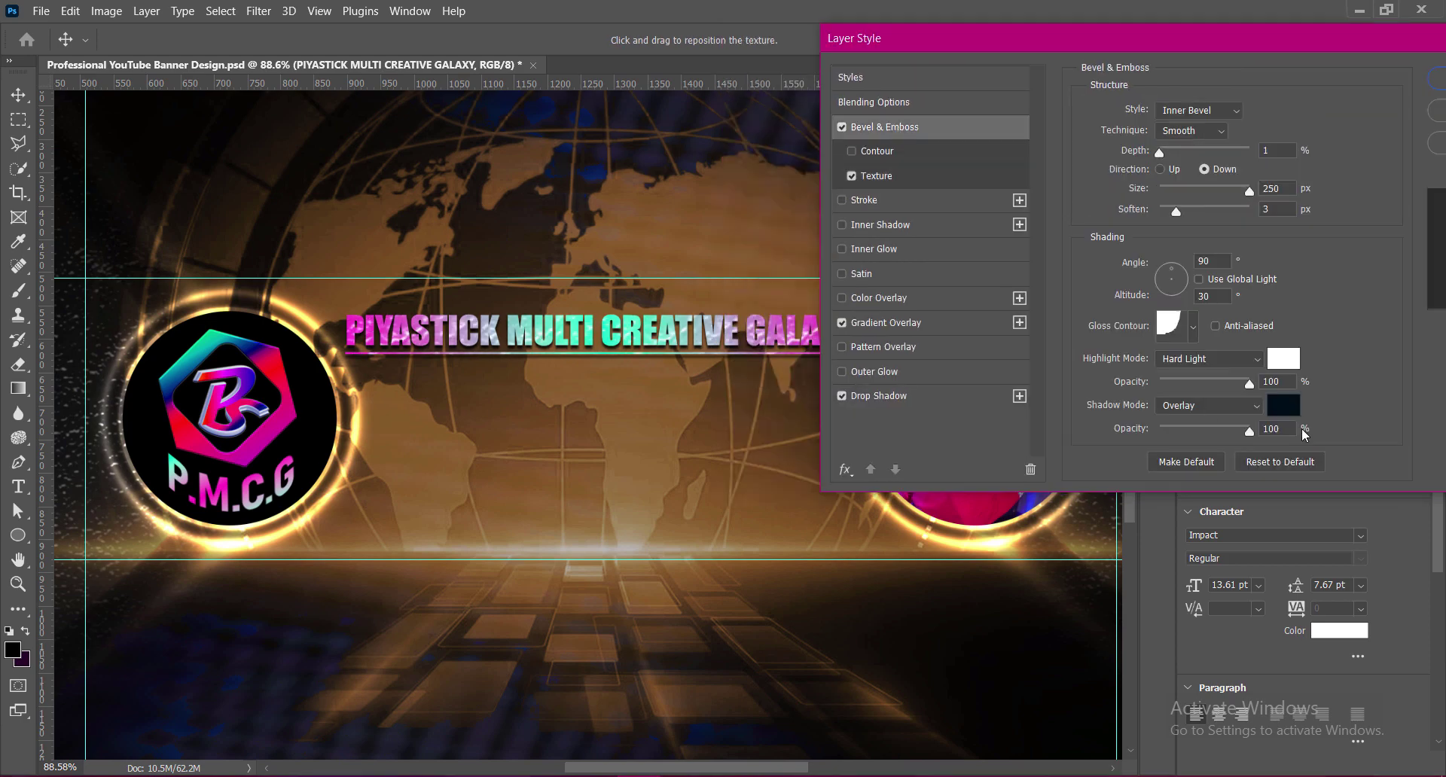
{"action": "left_click_drag", "start_coordinate": [1214, 431], "coordinate": [1265, 431]}
{"action": "left_click", "coordinate": [1250, 190]}
{"action": "left_click", "coordinate": [1197, 111]}
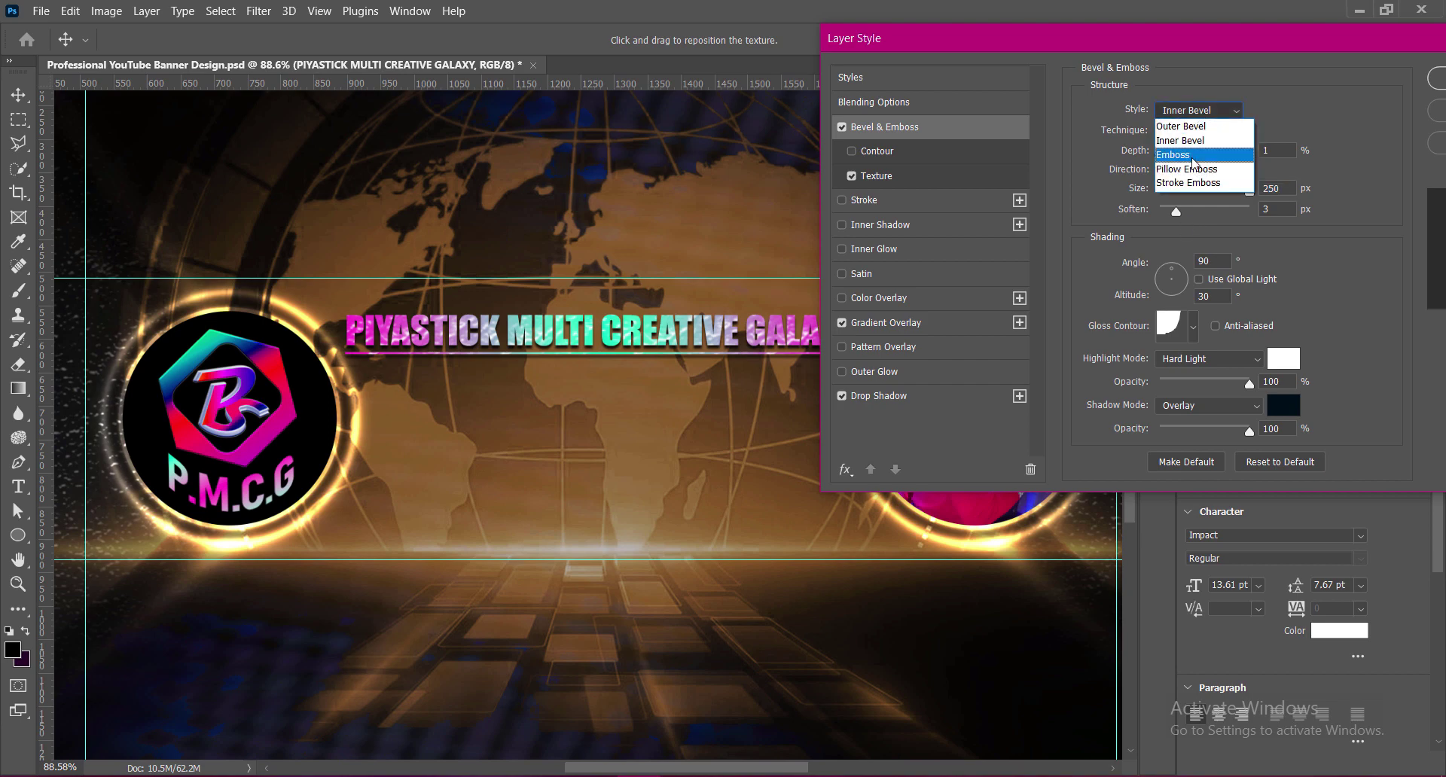
{"action": "left_click", "coordinate": [1193, 326]}
Give the title bevel a curved gloss contour and Soften 3, then apply.
{"action": "left_click", "coordinate": [1079, 370]}
{"action": "left_click", "coordinate": [1203, 326]}
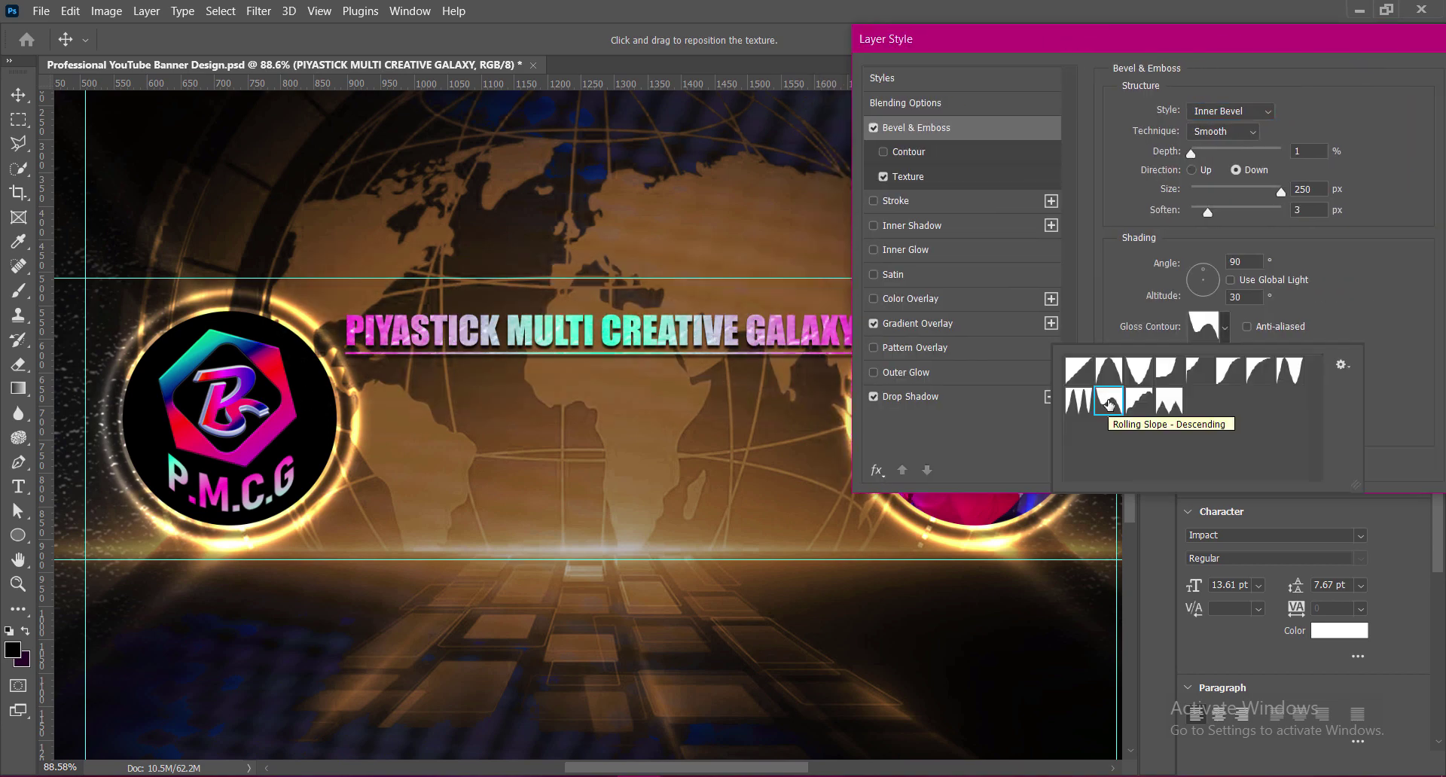
{"action": "left_click", "coordinate": [1259, 369]}
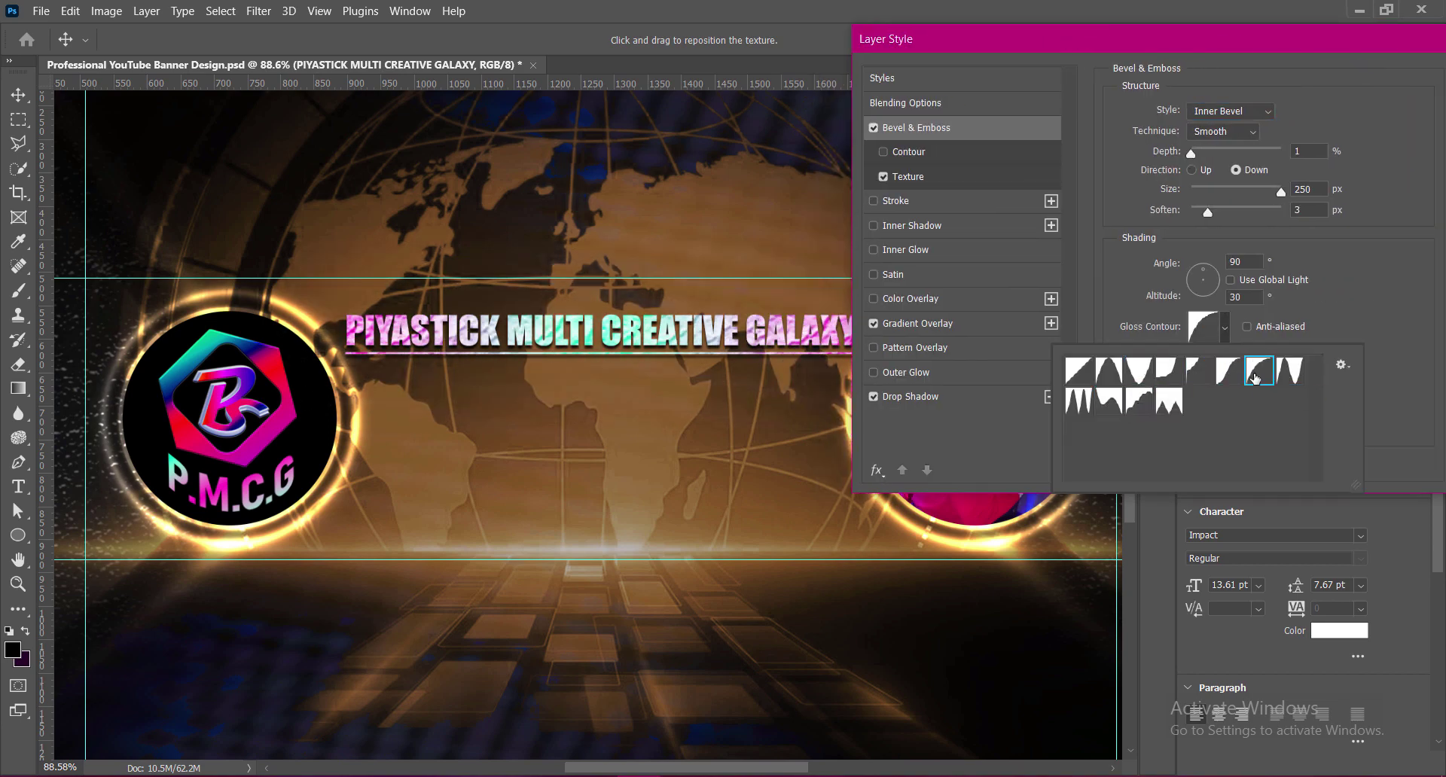
{"action": "left_click", "coordinate": [1253, 107]}
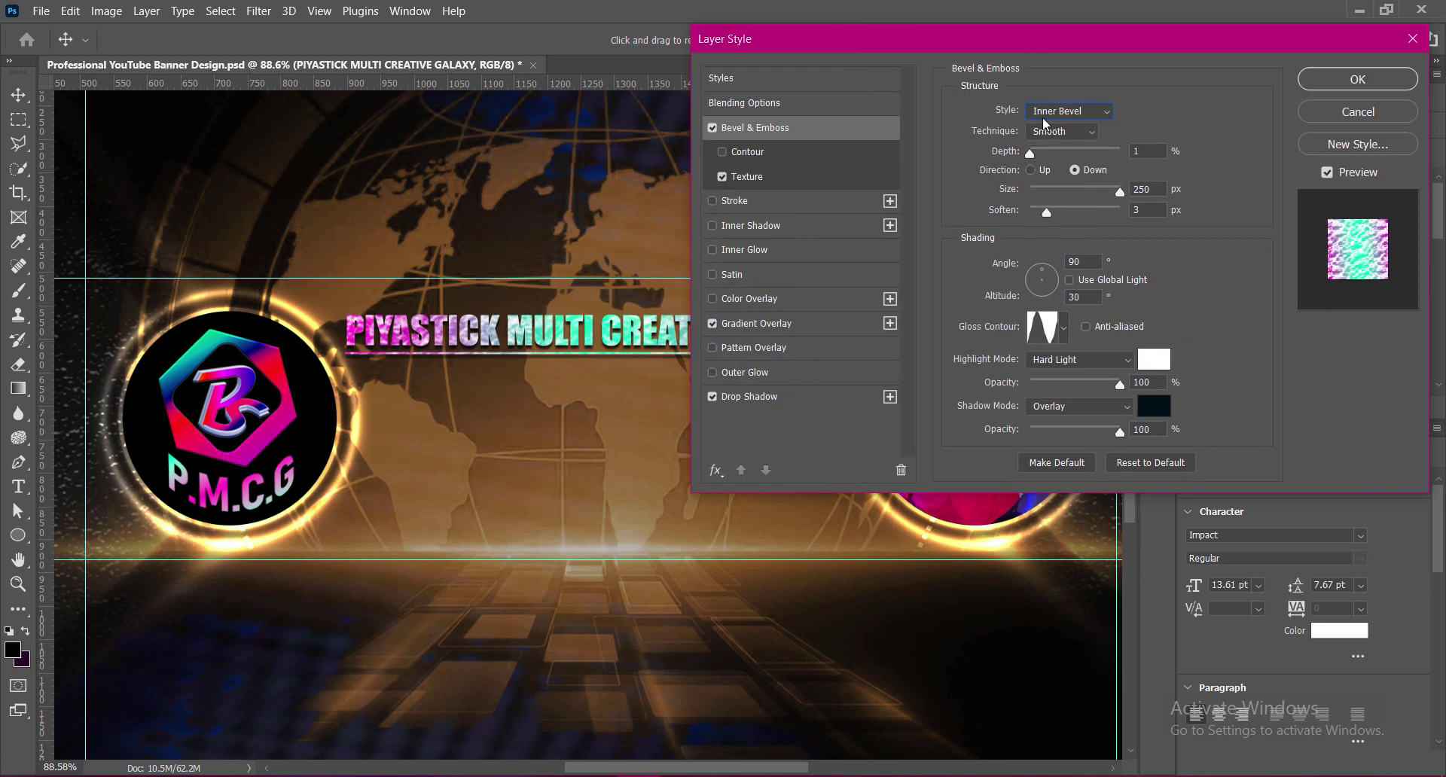
{"action": "key", "text": "Up"}
{"action": "key", "text": "Return"}
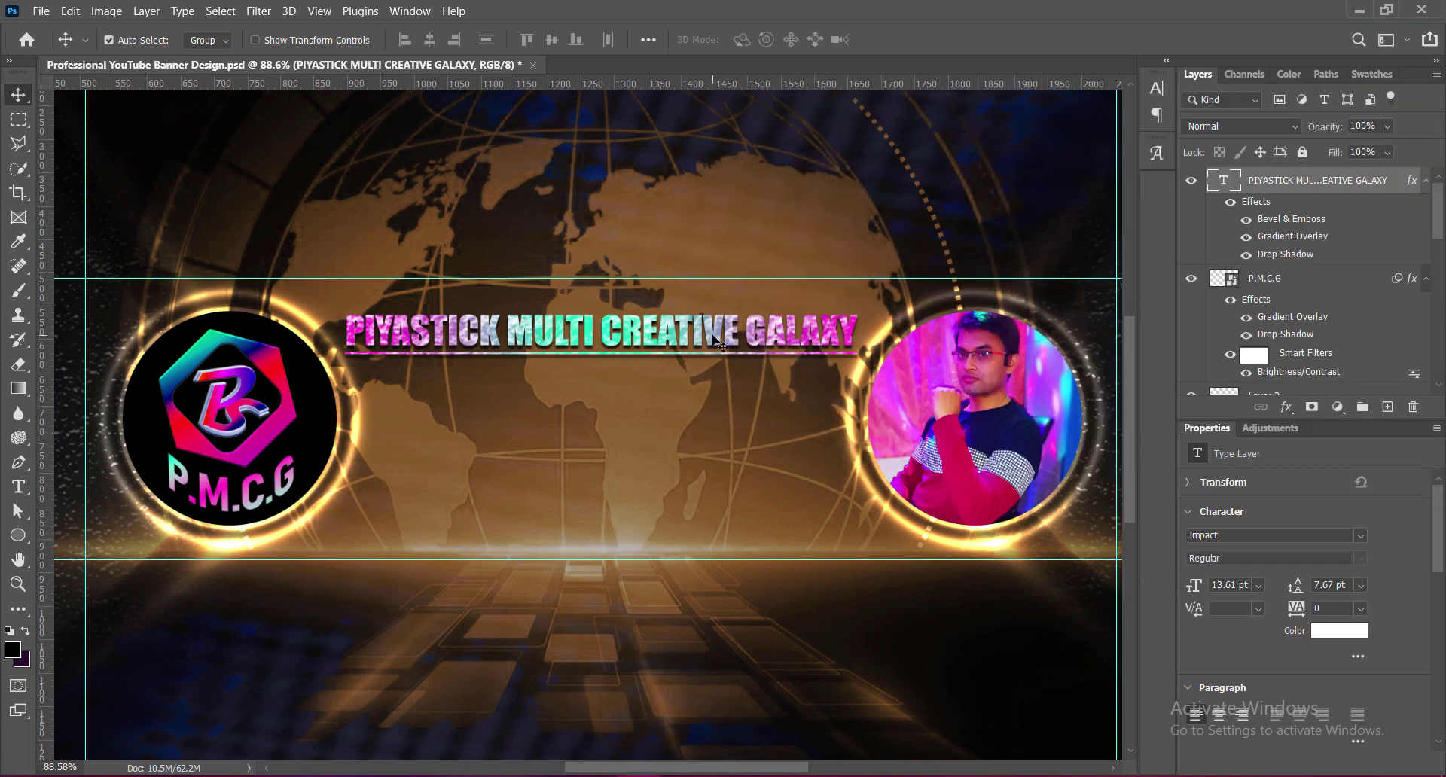
Nudge the title into place and add a second drop shadow: Size 90, Spread 12, 75% opacity.
{"action": "key", "text": "shift+Up"}
{"action": "key", "text": "shift+Up"}
{"action": "key", "text": "shift+Up"}
{"action": "key", "text": "shift+Down"}
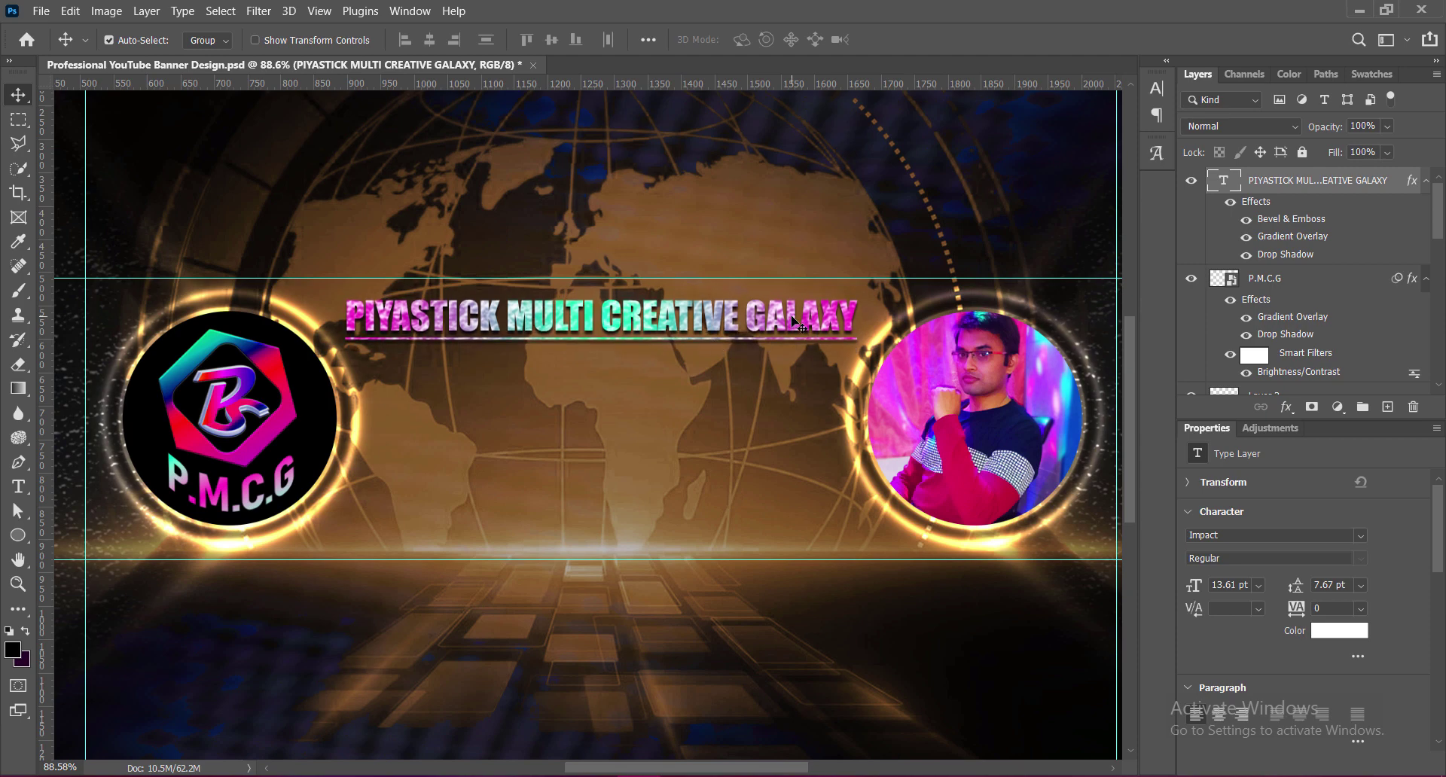
{"action": "left_click", "coordinate": [775, 421]}
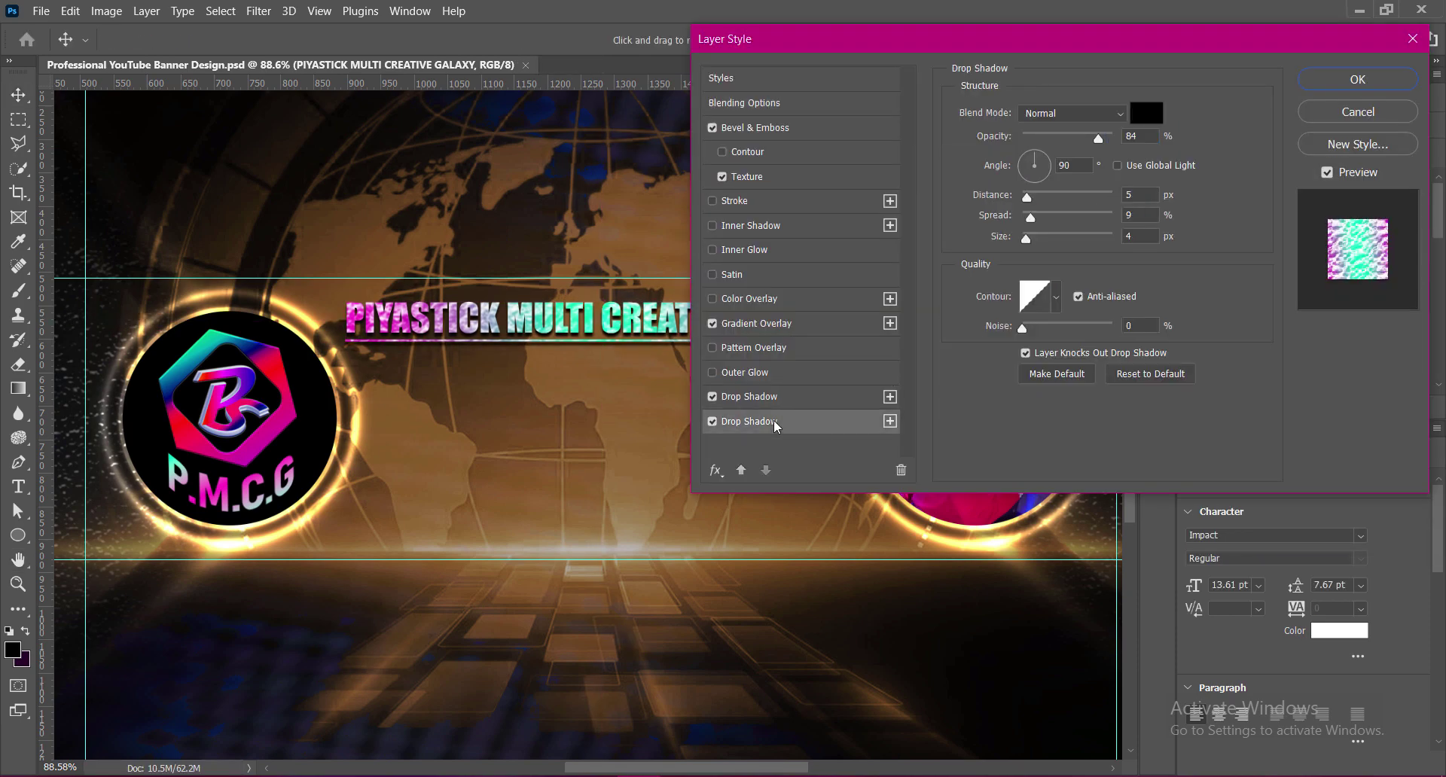
{"action": "double_click", "coordinate": [1141, 234]}
{"action": "left_click", "coordinate": [1124, 216]}
{"action": "scroll", "coordinate": [1124, 216], "scroll_direction": "up", "scroll_amount": 4}
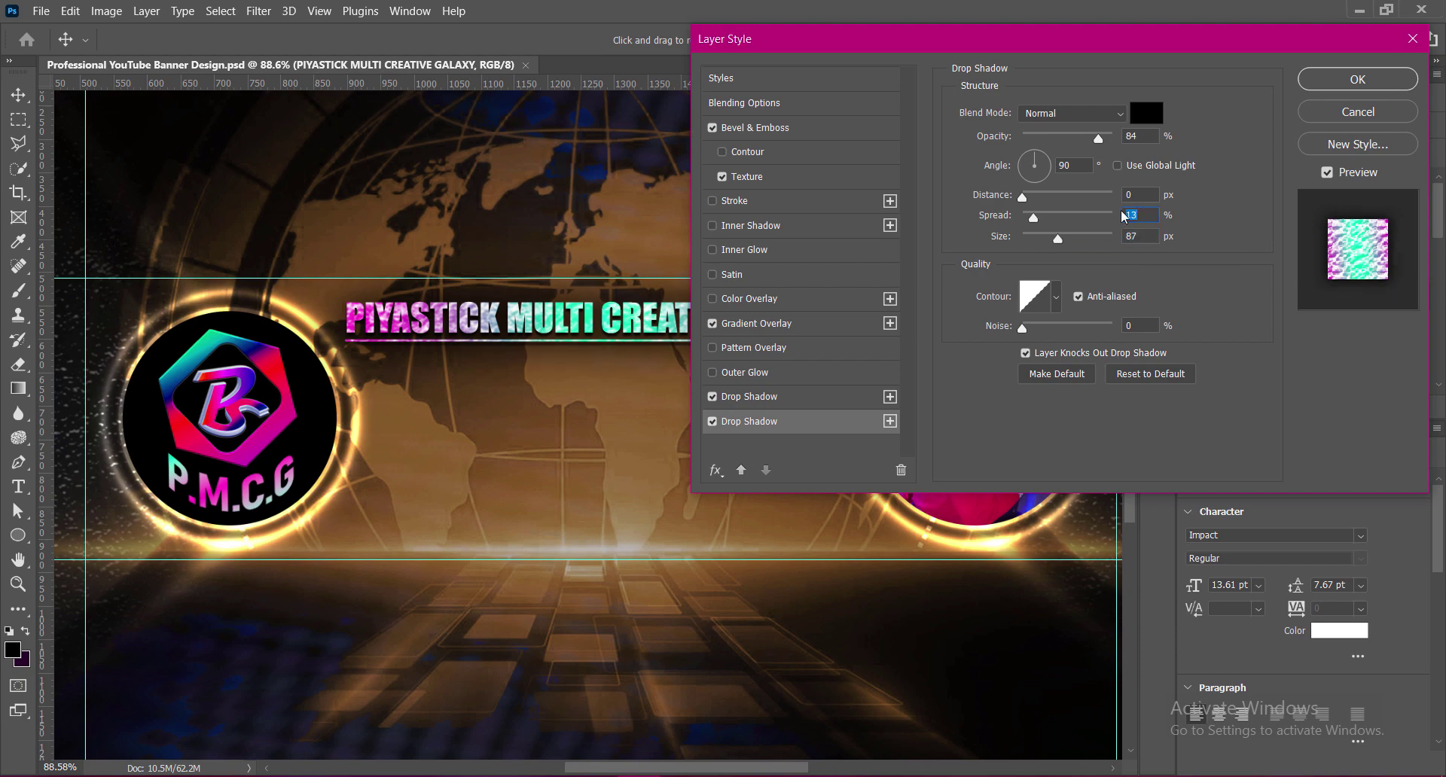
{"action": "scroll", "coordinate": [1143, 215], "scroll_direction": "down", "scroll_amount": 1}
{"action": "scroll", "coordinate": [1134, 236], "scroll_direction": "up", "scroll_amount": 3}
{"action": "left_click", "coordinate": [1138, 136]}
{"action": "left_click", "coordinate": [1337, 79]}
Type the bold 10 pt tagline 'Profesonal Graphic Design Services & Full Client Support' under the title.
{"action": "scroll", "coordinate": [1280, 248], "scroll_direction": "up", "scroll_amount": 5}
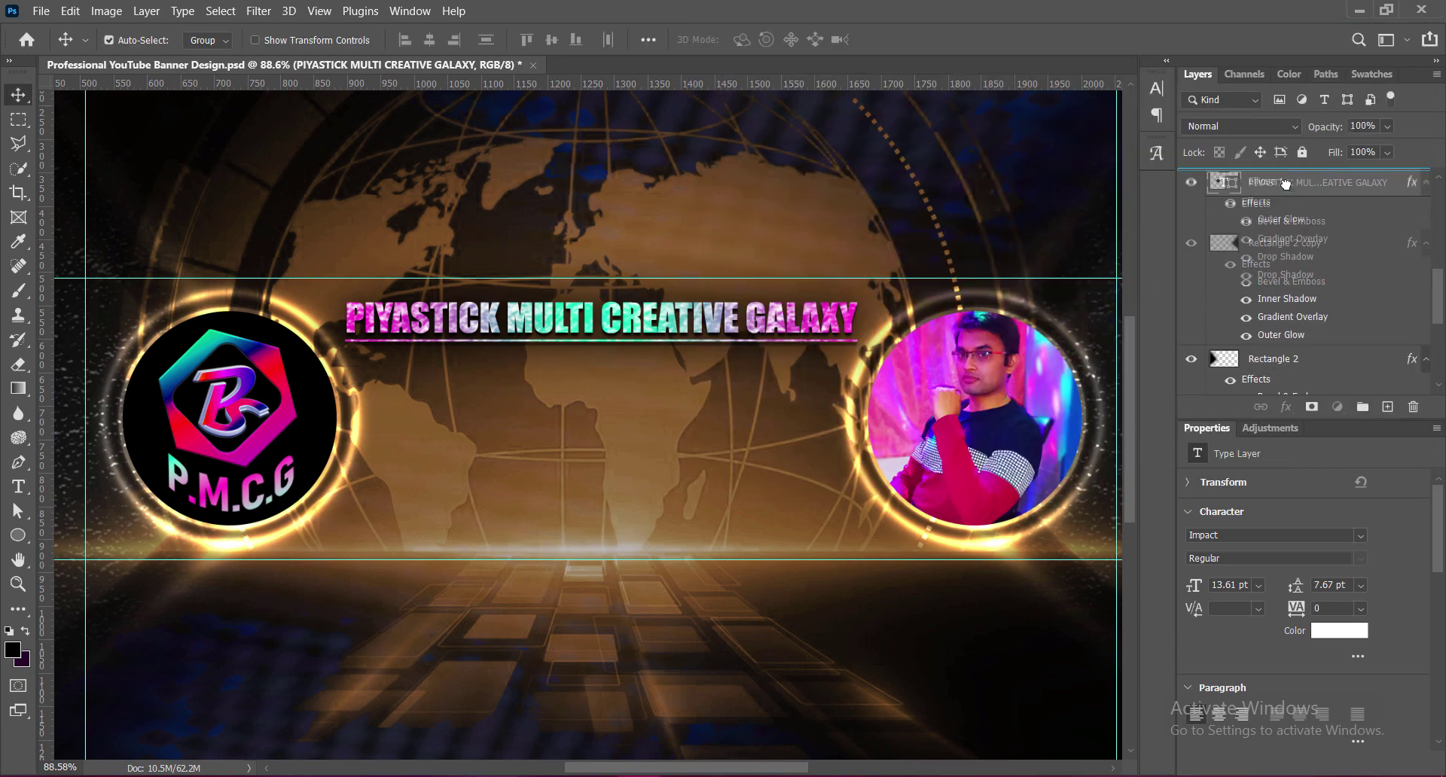
{"action": "left_click", "coordinate": [1190, 252]}
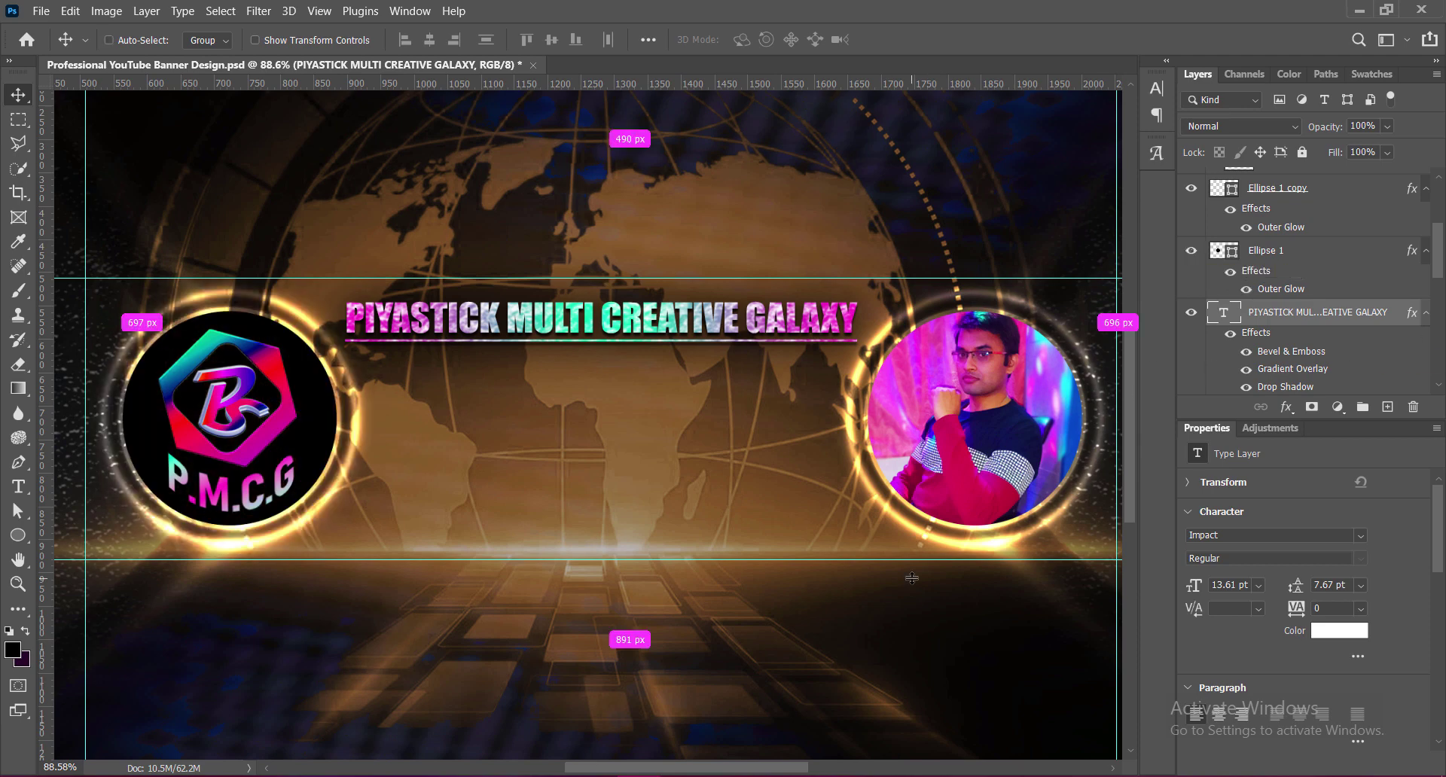
{"action": "left_click", "coordinate": [18, 486]}
{"action": "left_click", "coordinate": [542, 390]}
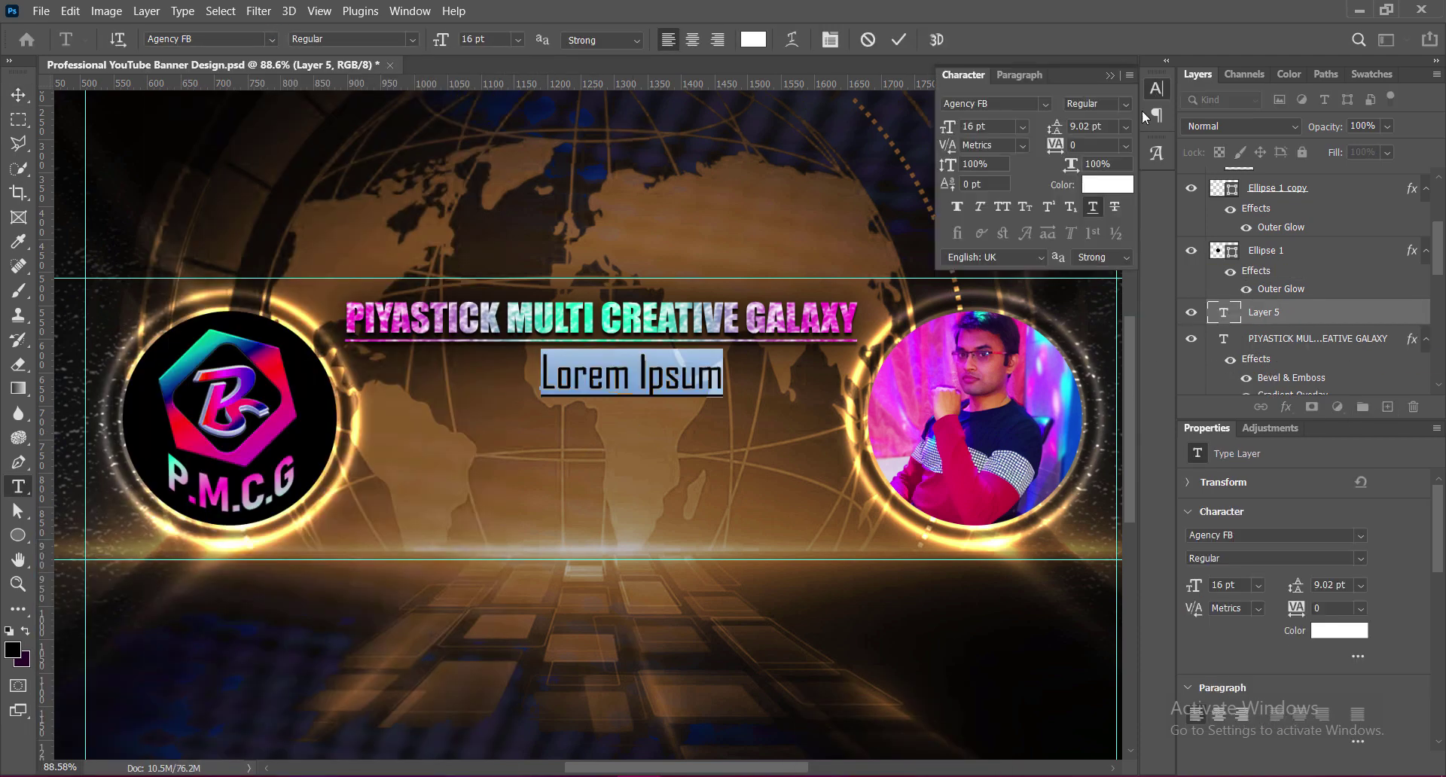
{"action": "left_click", "coordinate": [412, 39]}
{"action": "left_click", "coordinate": [332, 73]}
{"action": "left_click", "coordinate": [517, 39]}
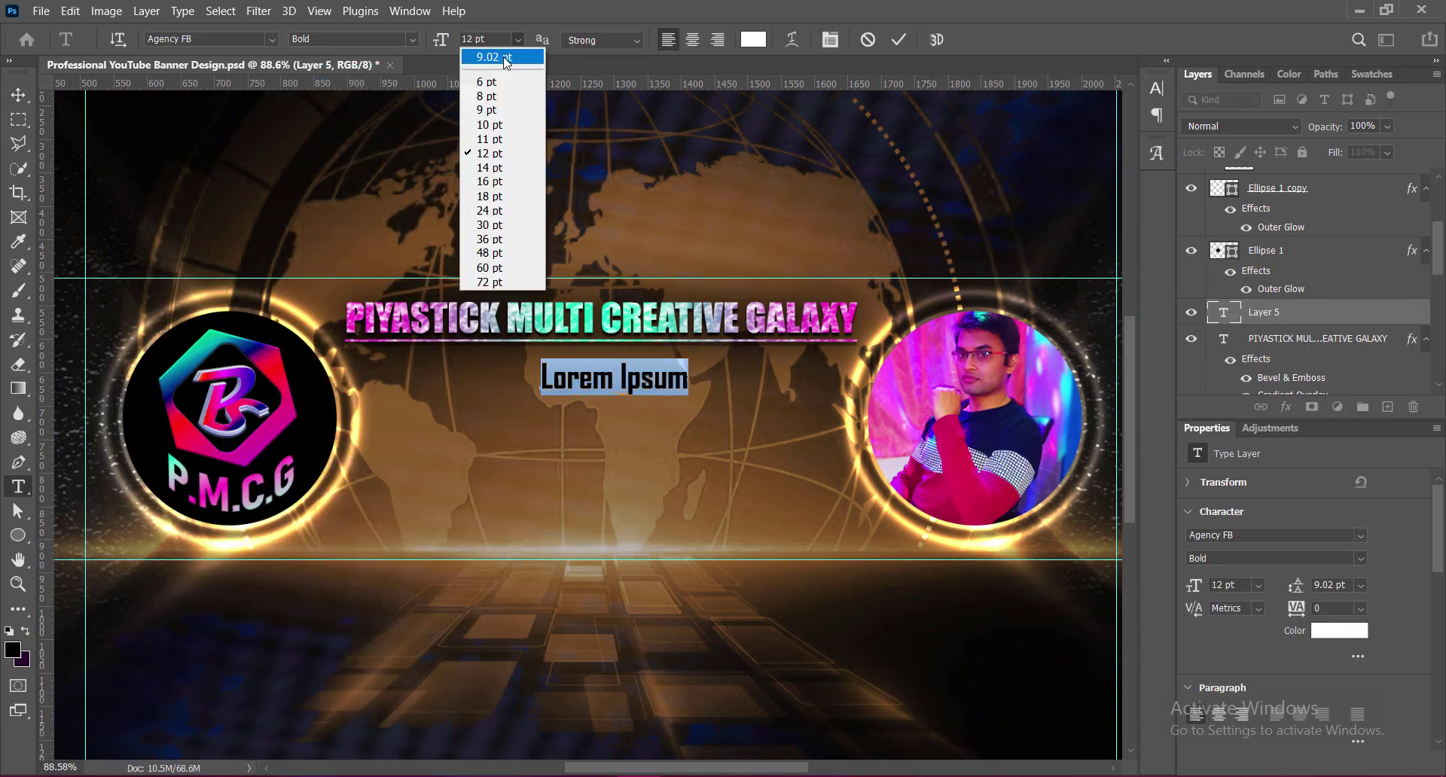
{"action": "left_click", "coordinate": [497, 95]}
{"action": "type", "text": "Pro"}
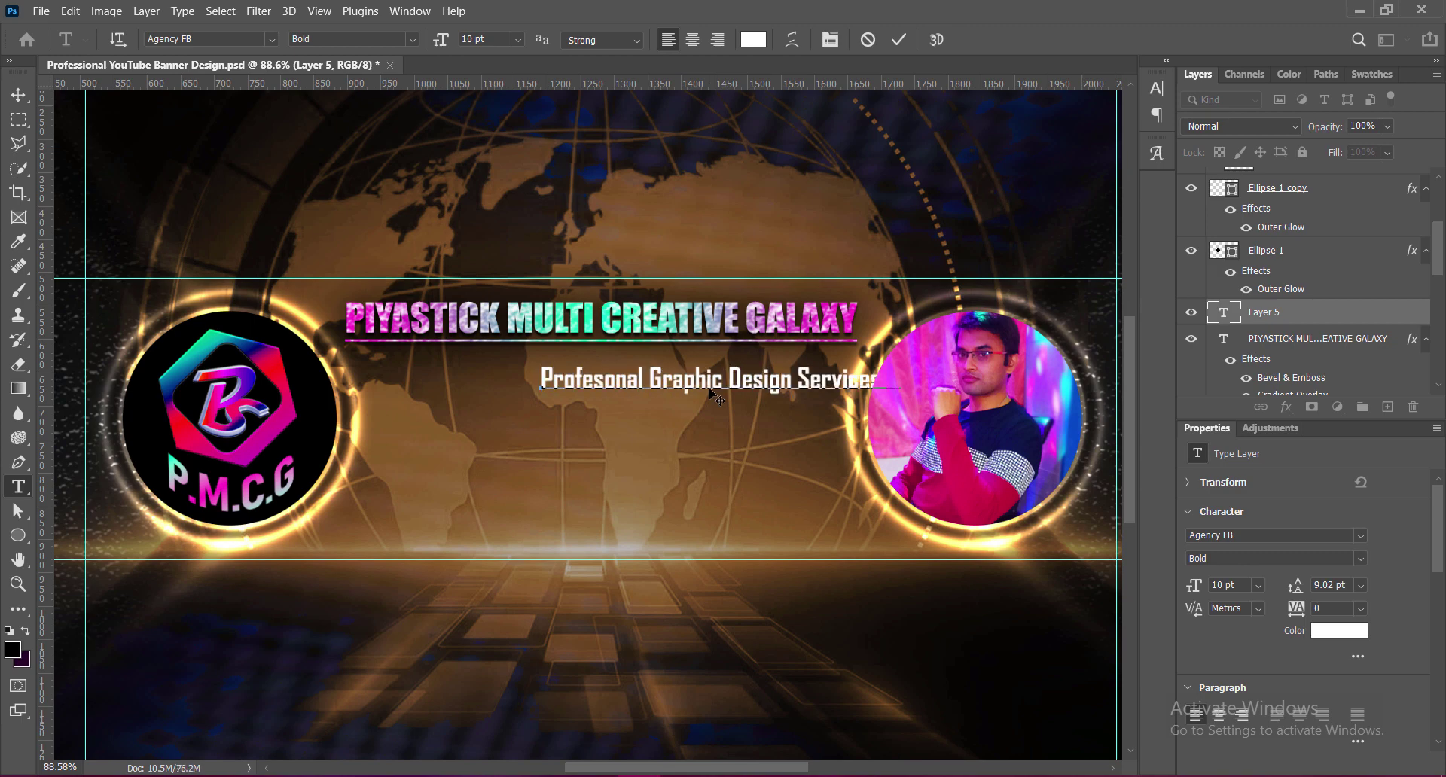
Resize the tagline to 8 pt and centre it just under the title.
{"action": "key", "text": "ctrl+a"}
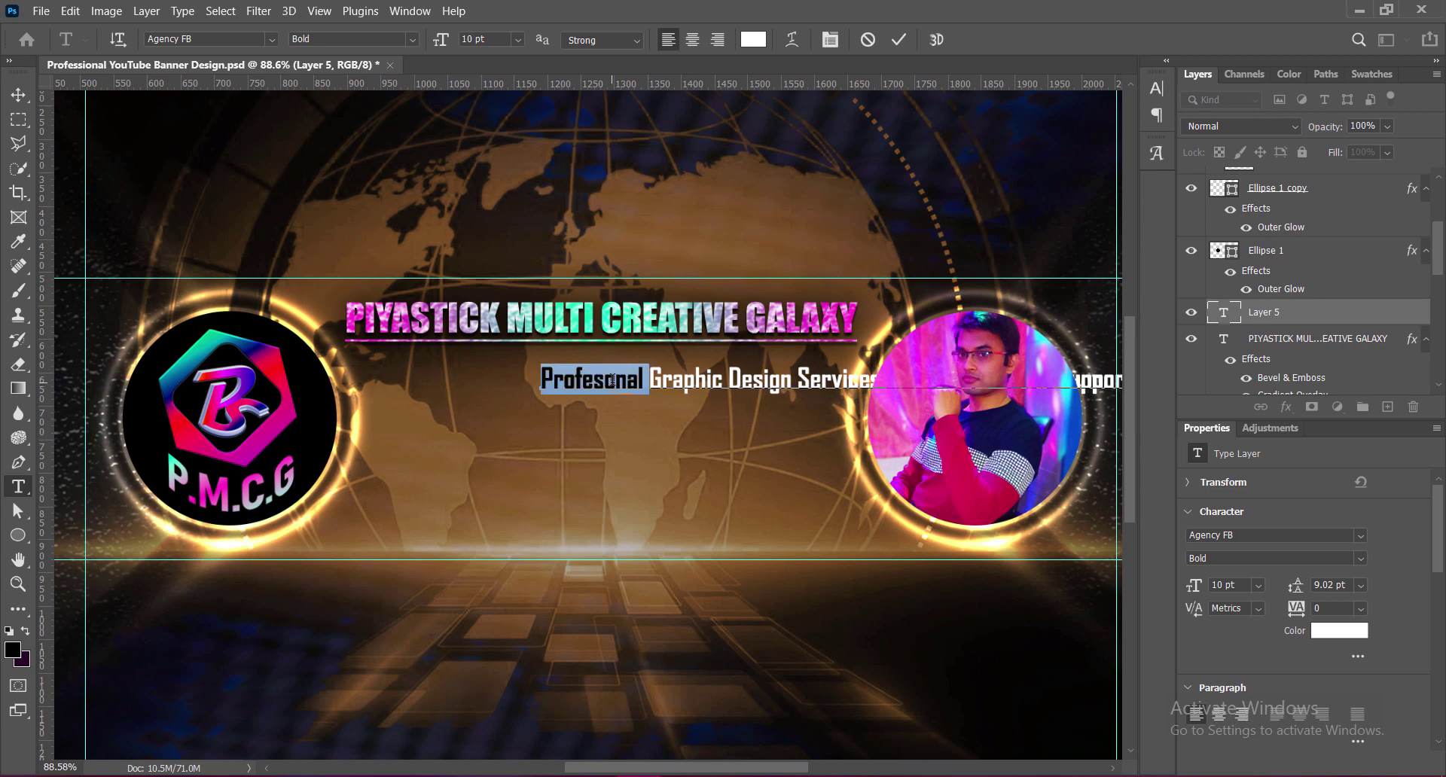
{"action": "left_click", "coordinate": [518, 39]}
{"action": "left_click", "coordinate": [497, 73]}
{"action": "key", "text": "ctrl+Return"}
{"action": "key", "text": "v"}
{"action": "left_click_drag", "start_coordinate": [851, 386], "coordinate": [685, 369]}
Capitalise 'Full' and colour 'Full Client Support' yellow.
{"action": "double_click", "coordinate": [684, 369]}
{"action": "key", "text": "BackSpace"}
{"action": "type", "text": "Full Client Support"}
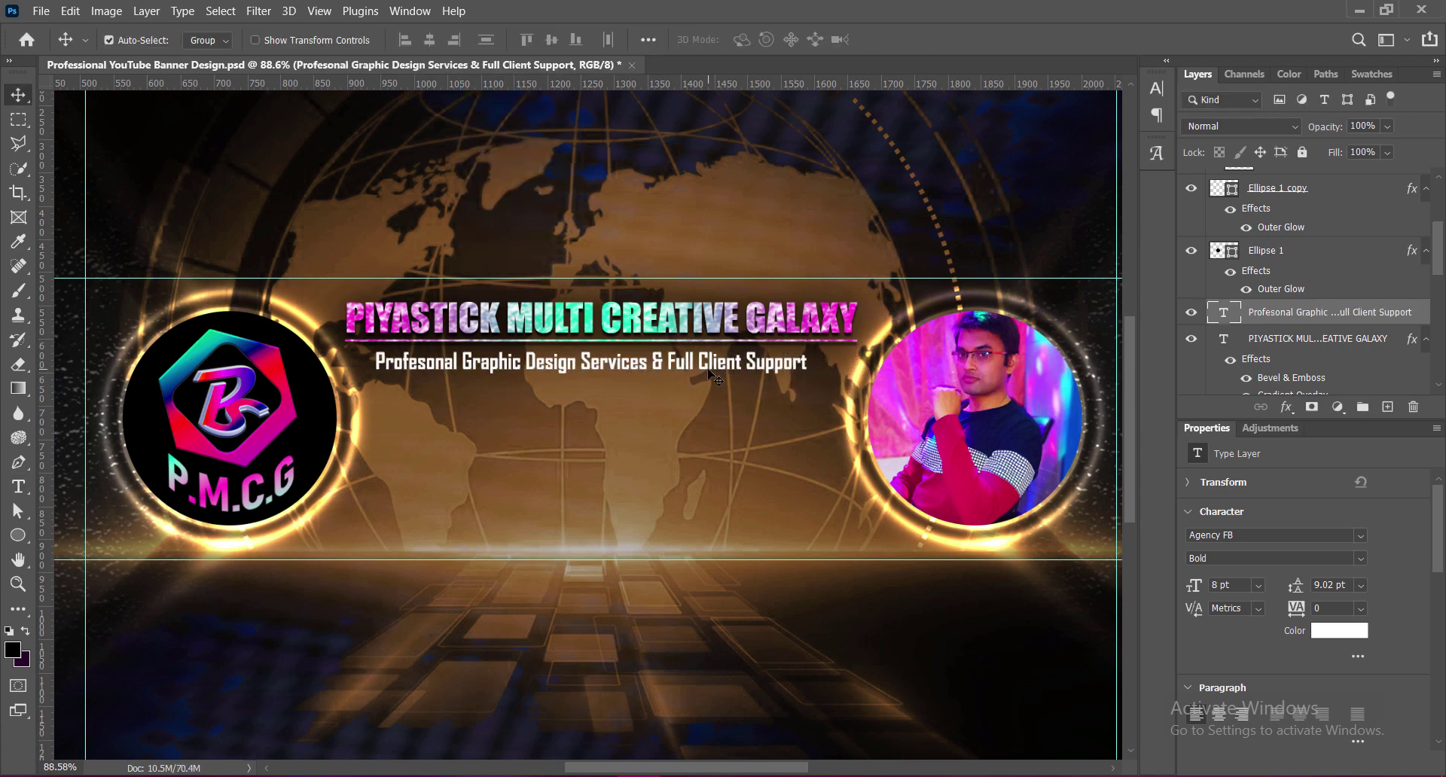
{"action": "key", "text": "ctrl+a"}
{"action": "left_click", "coordinate": [753, 39]}
{"action": "left_click", "coordinate": [1152, 202]}
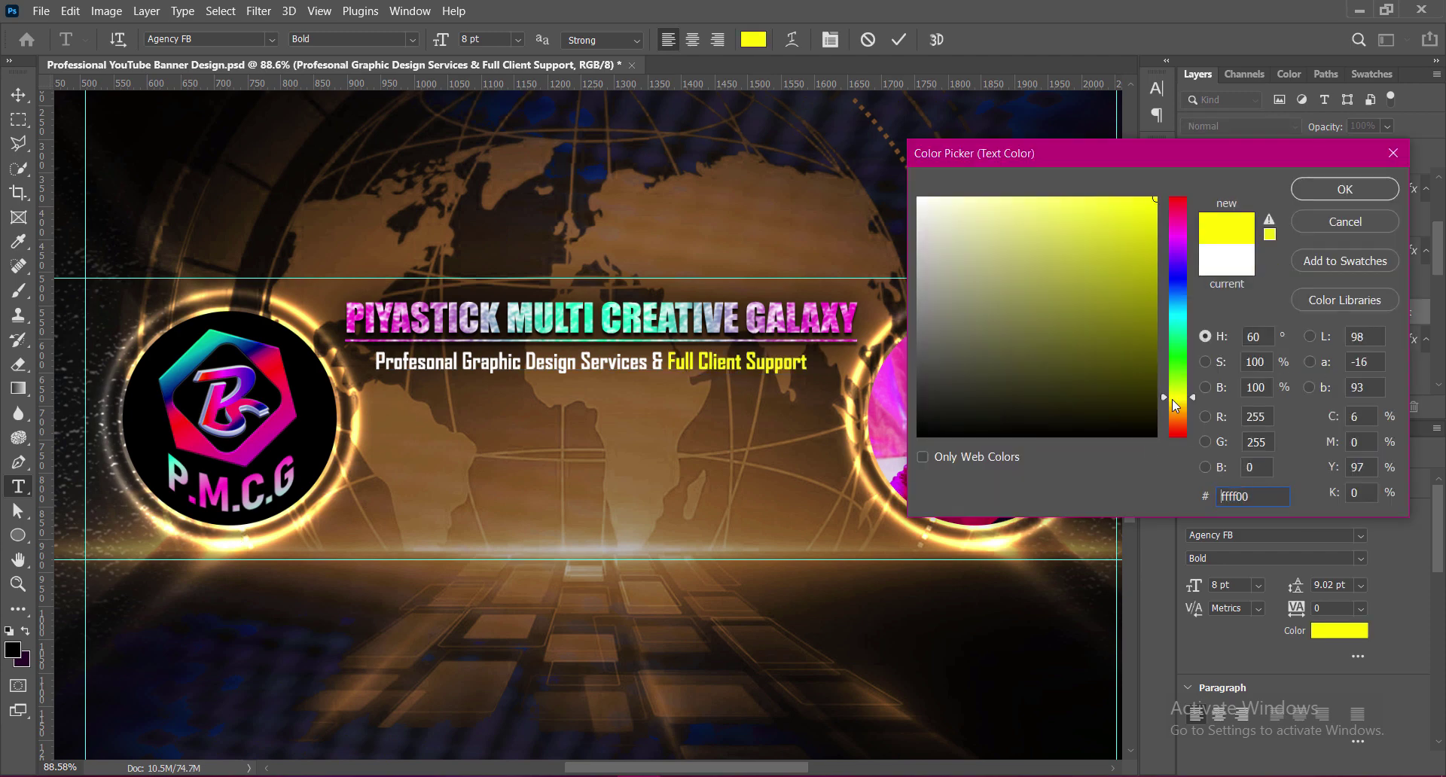
{"action": "key", "text": "Return"}
{"action": "key", "text": "ctrl+Return"}
{"action": "key", "text": "ctrl+t"}
{"action": "key", "text": "Return"}
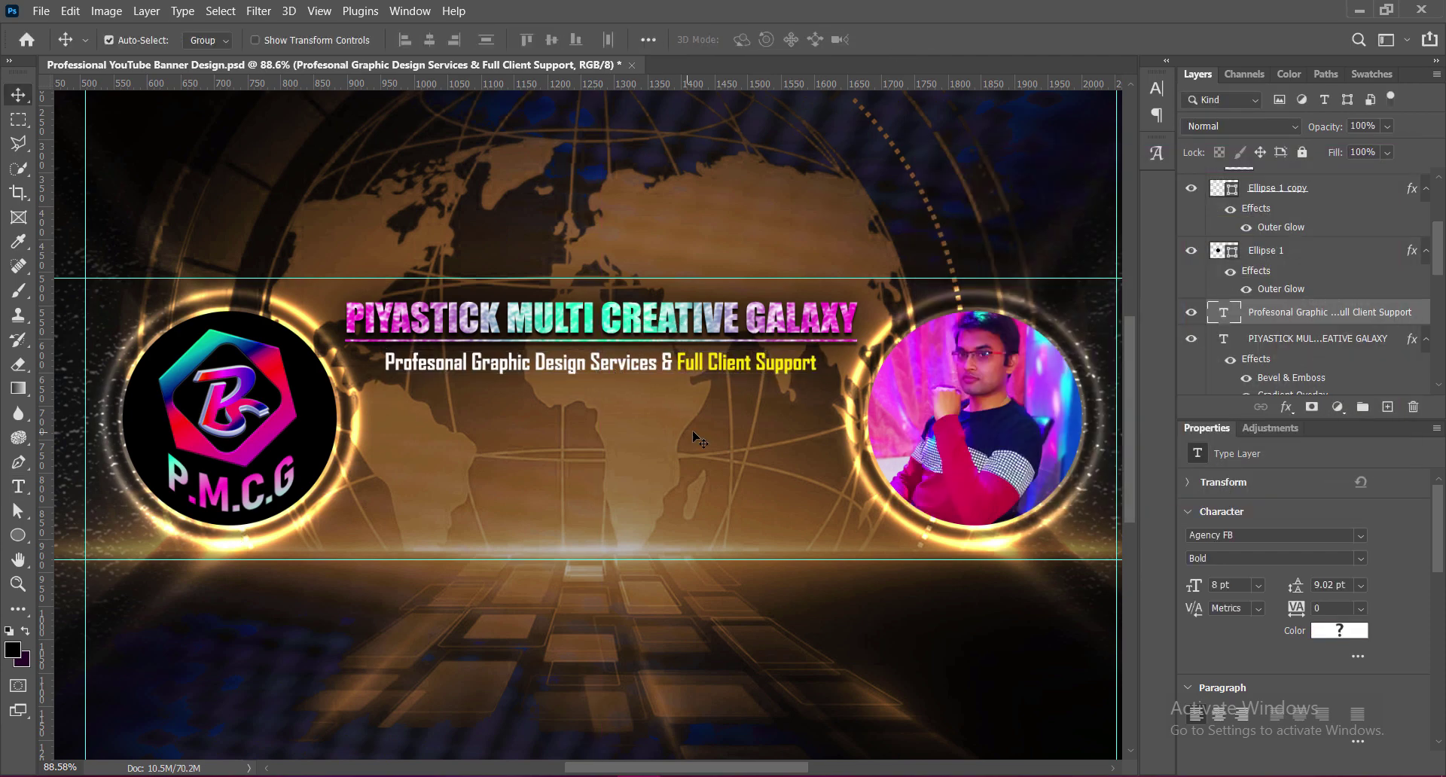
Add drop shadows to the tagline and move its layer below the title layer.
{"action": "right_click", "coordinate": [1224, 312]}
{"action": "left_click", "coordinate": [1243, 319]}
{"action": "key", "text": "Return"}
{"action": "scroll", "coordinate": [1431, 271], "scroll_direction": "down", "scroll_amount": 1}
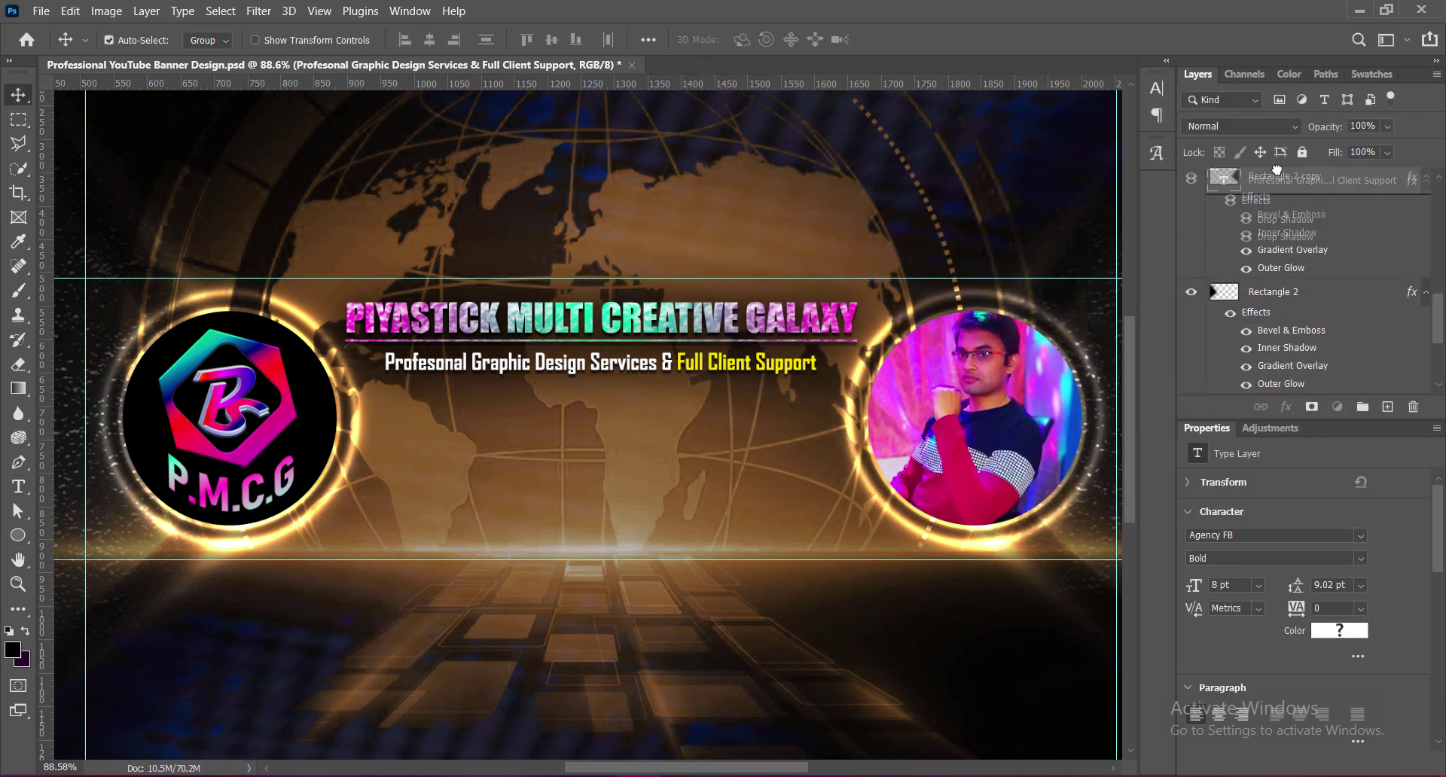
{"action": "key", "text": "ctrl+bracketleft"}
{"action": "scroll", "coordinate": [1430, 271], "scroll_direction": "down", "scroll_amount": 1}
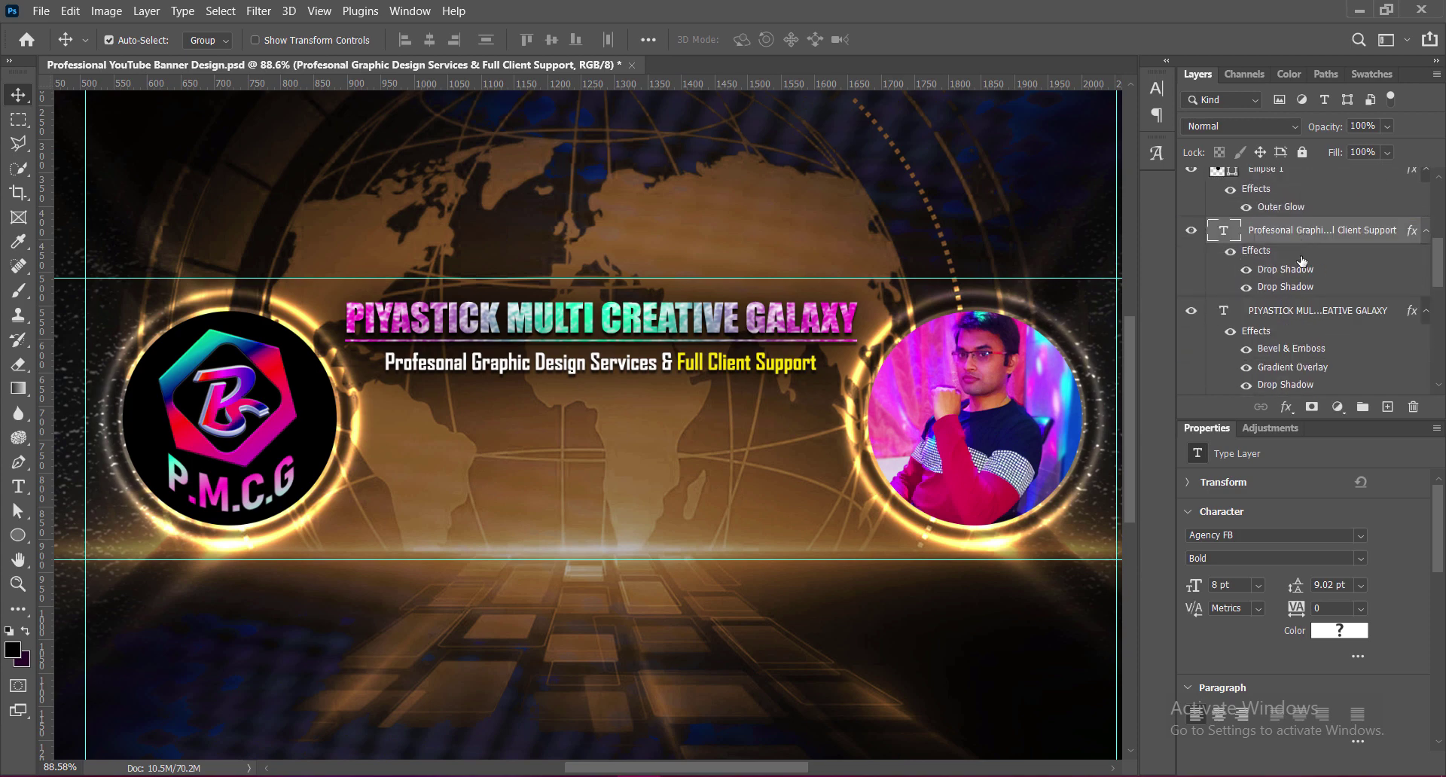
Set the tagline's second drop shadow to 51 px size and 75% opacity.
{"action": "double_click", "coordinate": [1355, 226]}
{"action": "left_click", "coordinate": [750, 421]}
{"action": "left_click_drag", "start_coordinate": [1059, 241], "coordinate": [1049, 241]}
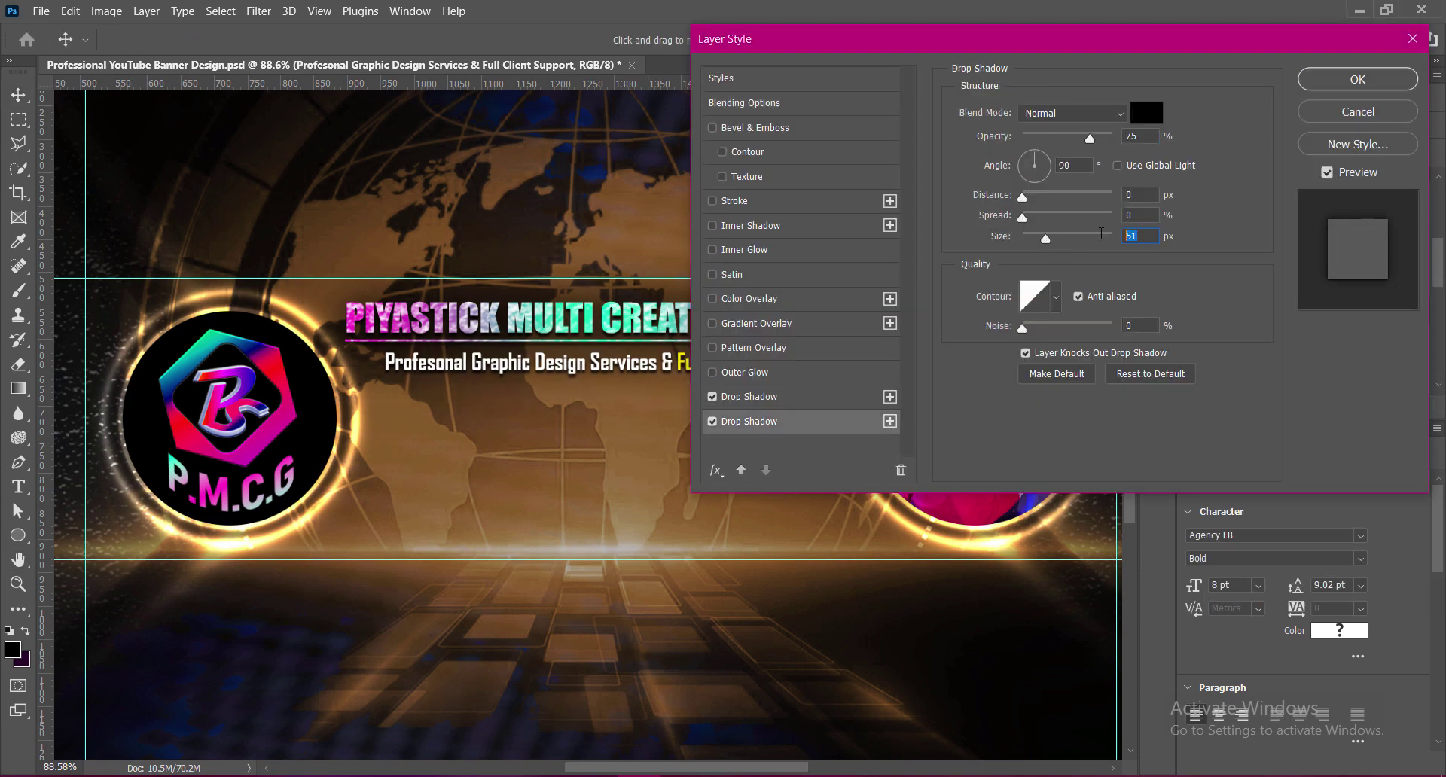
{"action": "left_click_drag", "start_coordinate": [1089, 139], "coordinate": [1078, 139]}
{"action": "key", "text": "Return"}
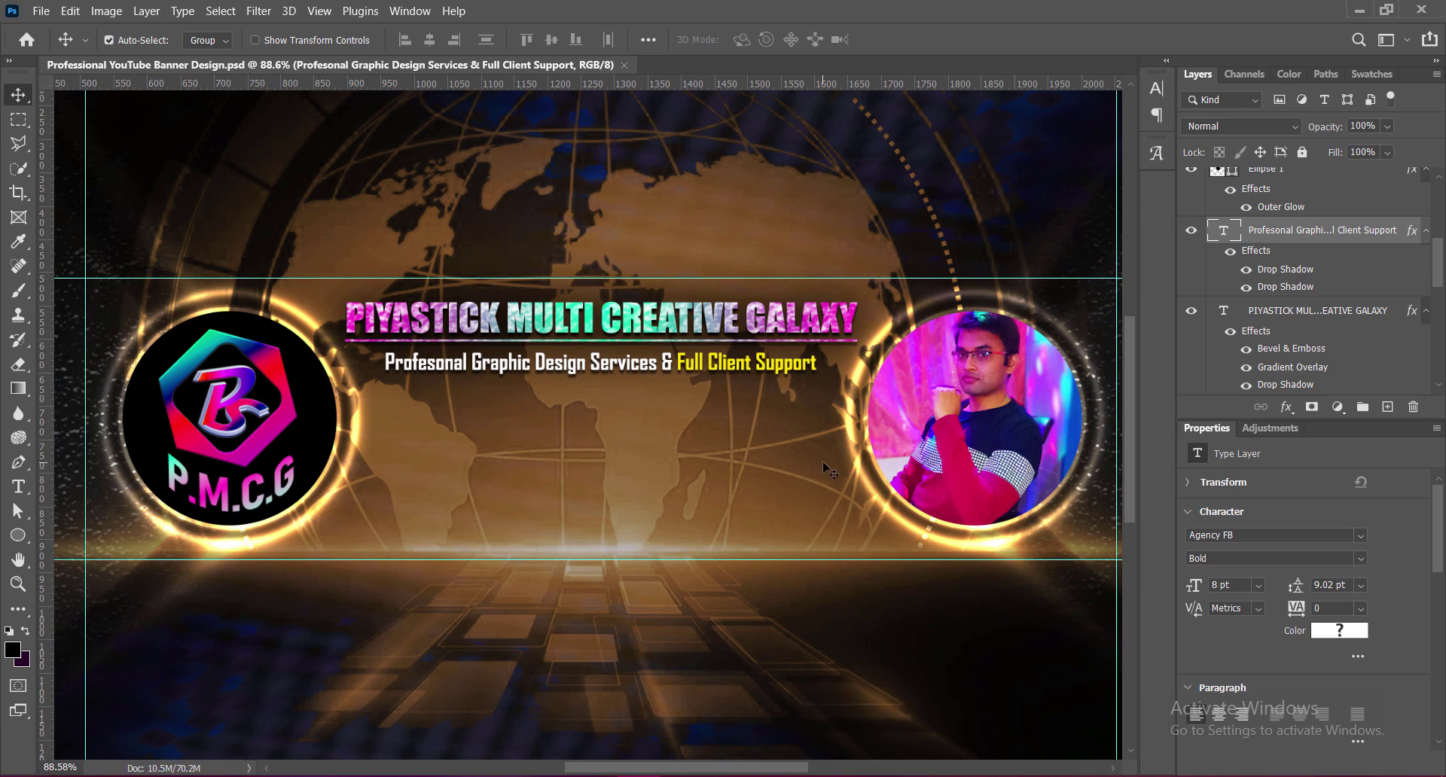
{"action": "key", "text": "alt+period"}
{"action": "key", "text": "ctrl+shift+alt+n"}
Draw a rounded bar below the tagline and resize it to 645 × 47 px.
{"action": "right_click", "coordinate": [19, 534]}
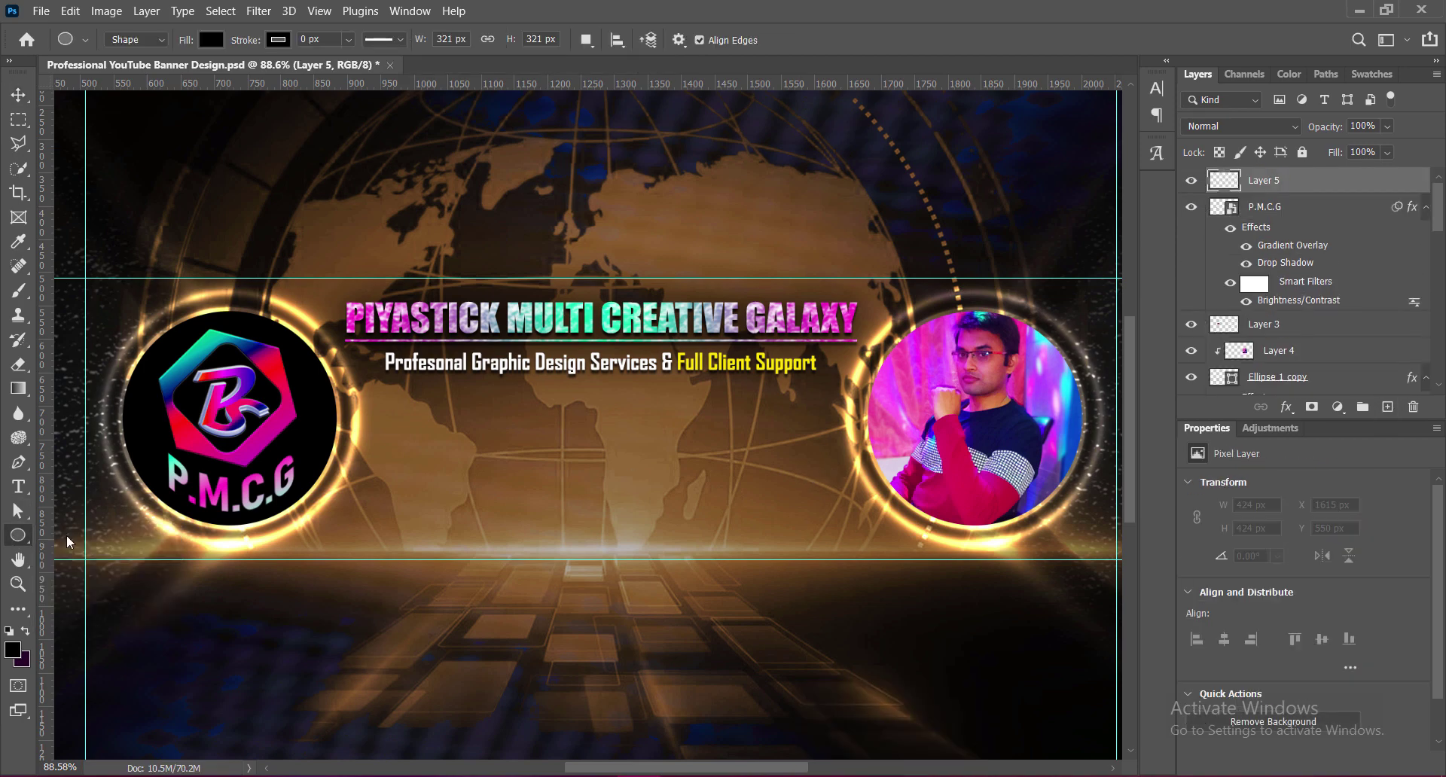
{"action": "left_click", "coordinate": [82, 534]}
{"action": "left_click_drag", "start_coordinate": [386, 388], "coordinate": [819, 414]}
{"action": "key", "text": "ctrl+t"}
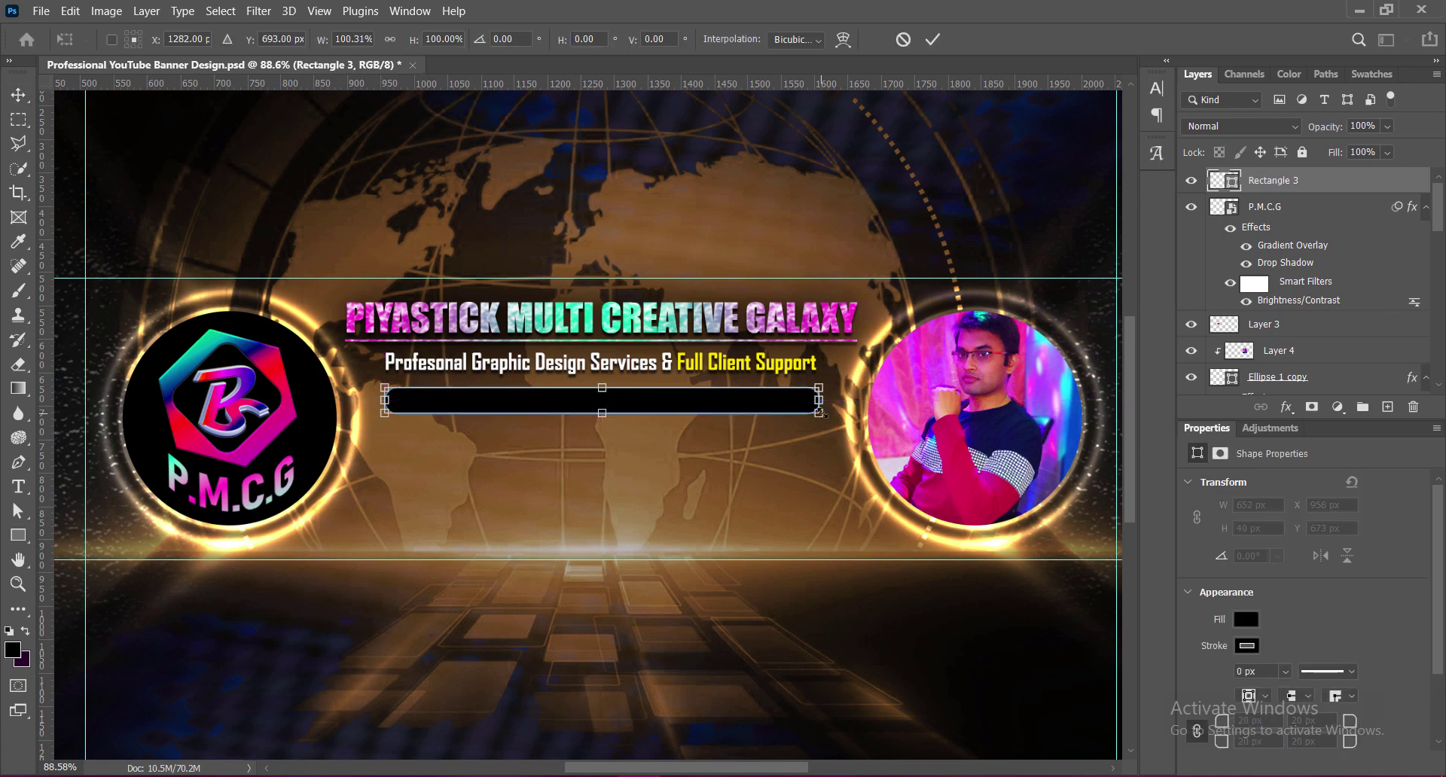
{"action": "left_click_drag", "start_coordinate": [819, 400], "coordinate": [815, 399]}
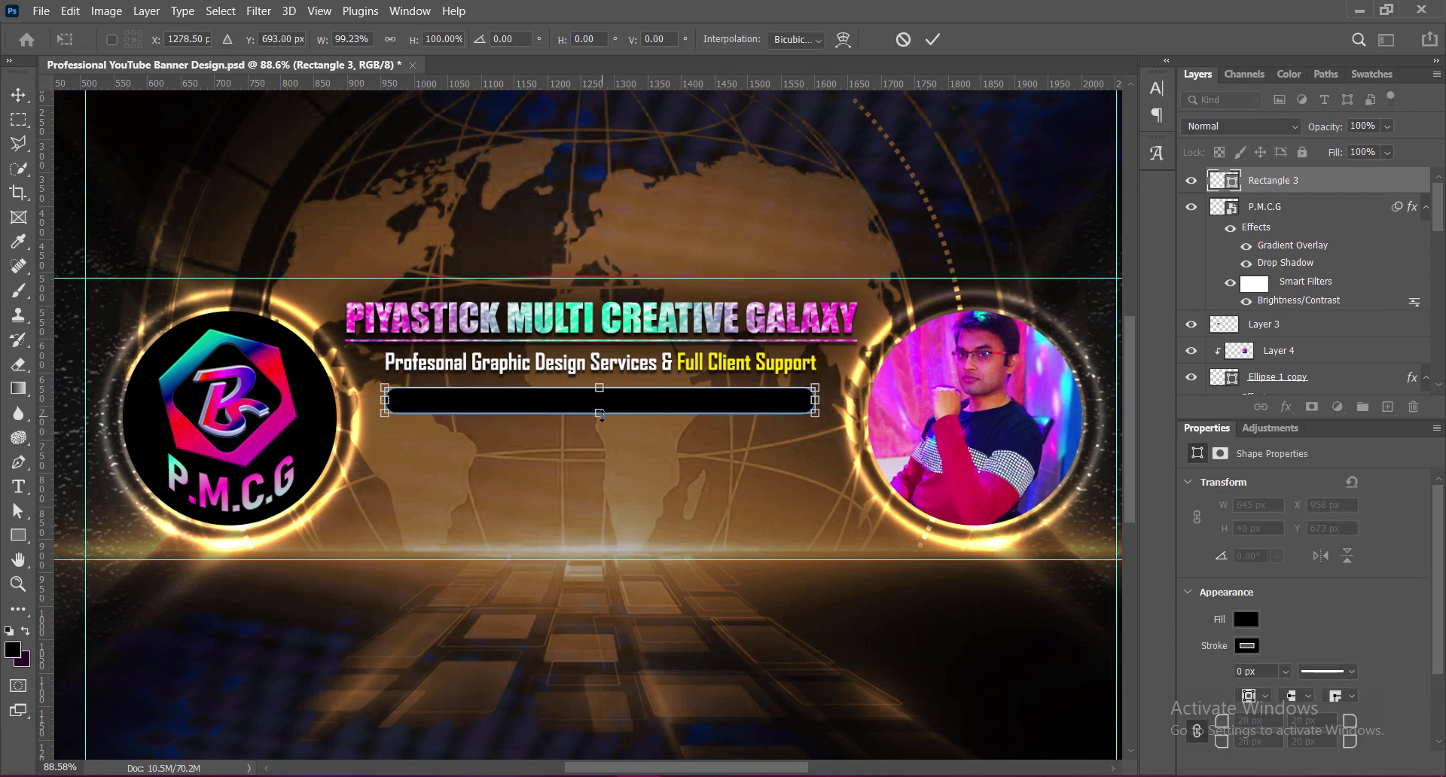
{"action": "left_click_drag", "start_coordinate": [600, 413], "coordinate": [599, 419]}
{"action": "key", "text": "Return"}
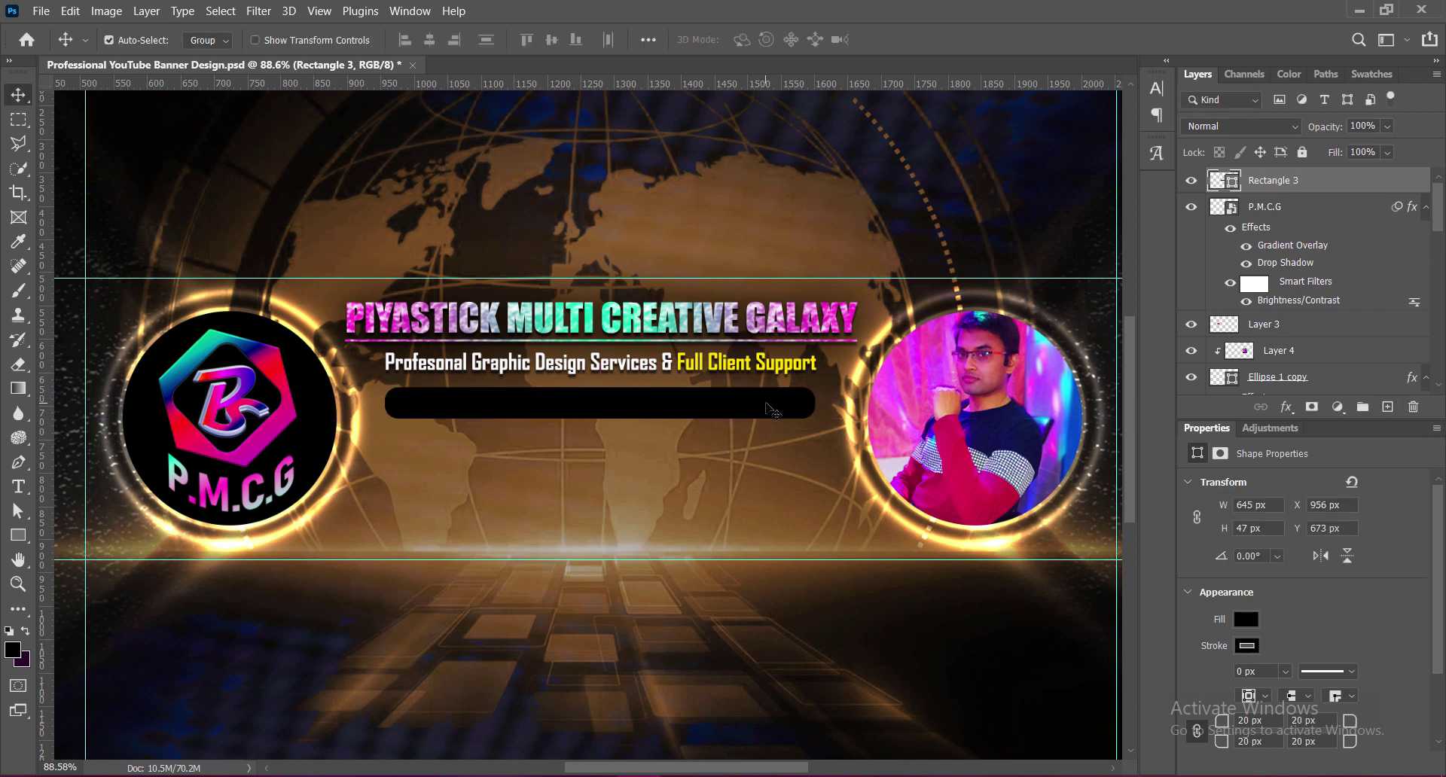
Fill the bar white and give it a drop shadow at 75% opacity.
{"action": "double_click", "coordinate": [1221, 185]}
{"action": "left_click_drag", "start_coordinate": [1017, 287], "coordinate": [919, 198]}
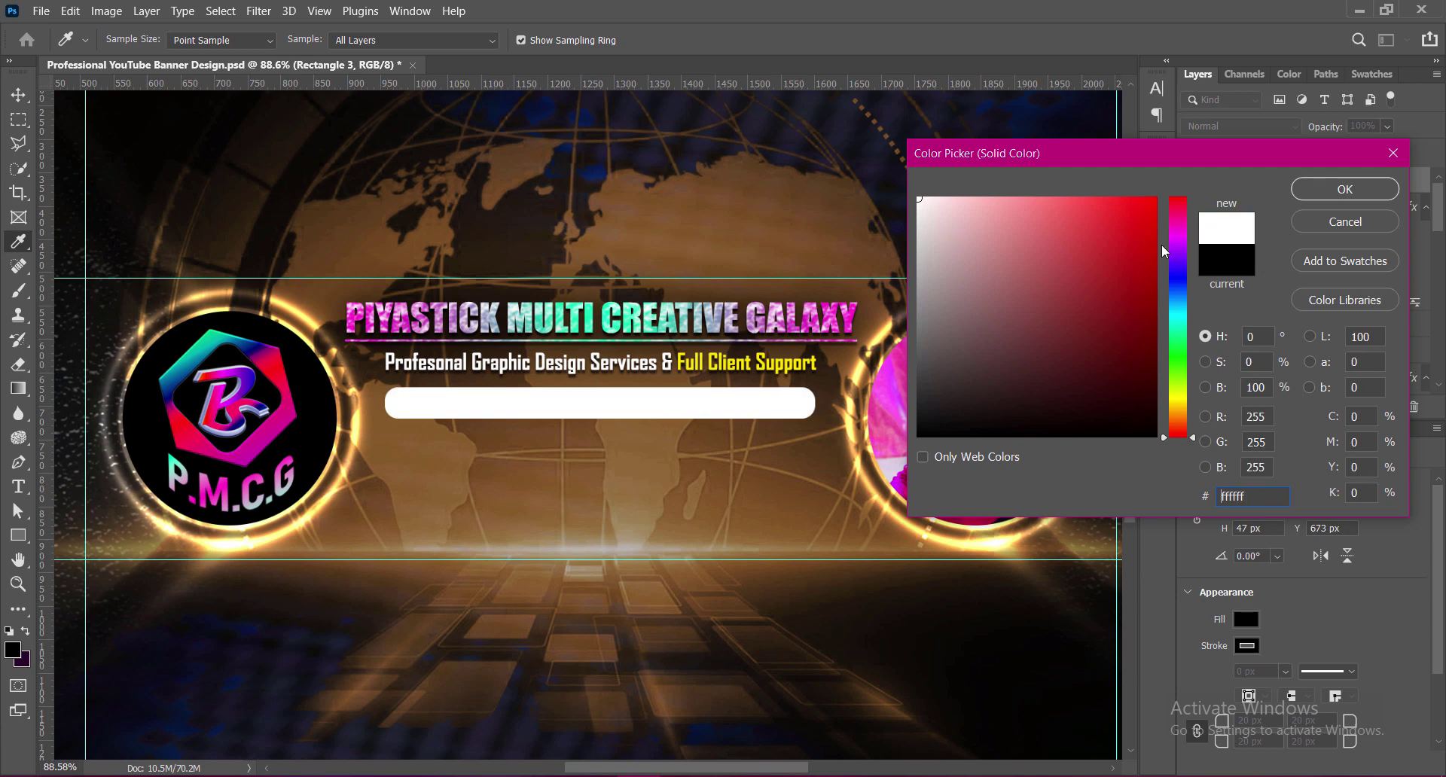
{"action": "left_click", "coordinate": [1318, 196]}
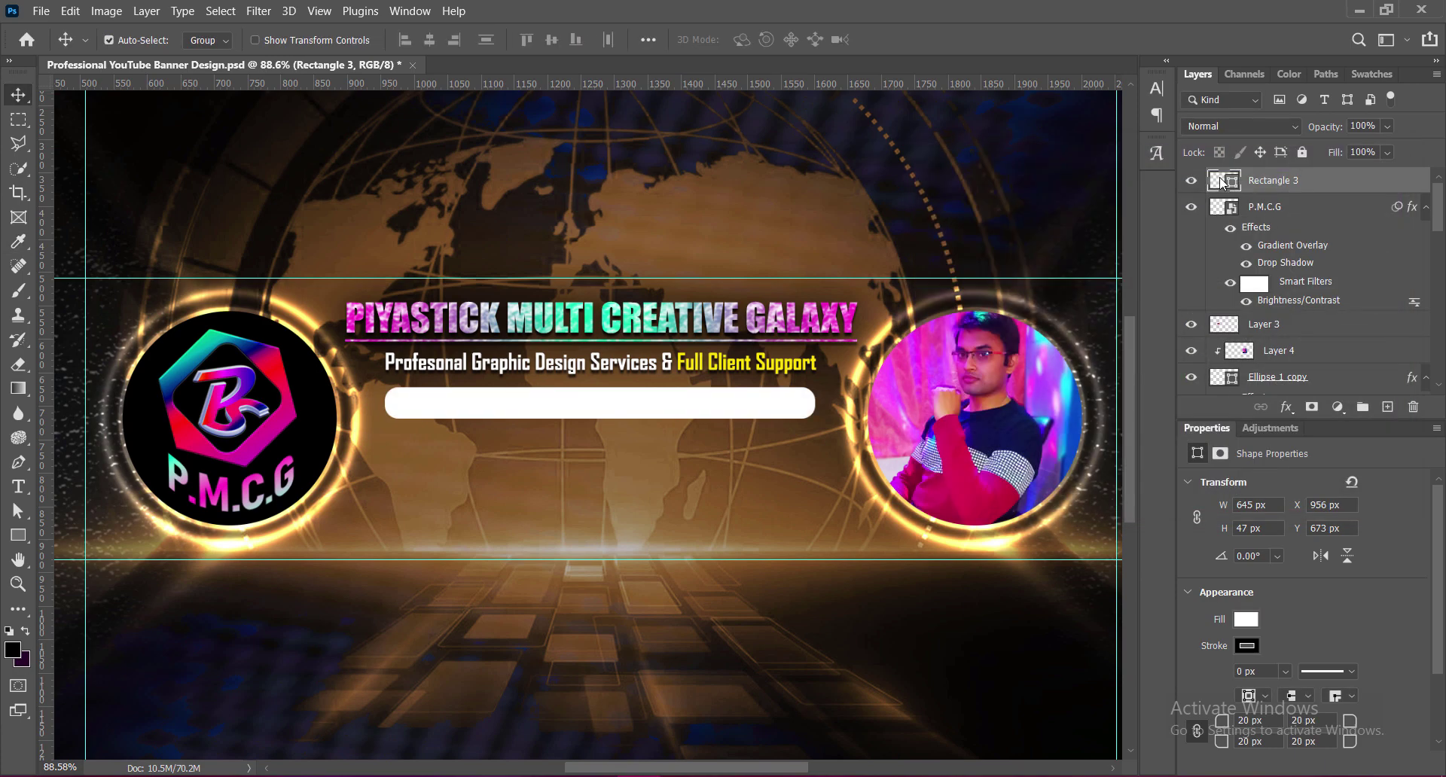
{"action": "double_click", "coordinate": [1340, 181]}
{"action": "left_click", "coordinate": [713, 396]}
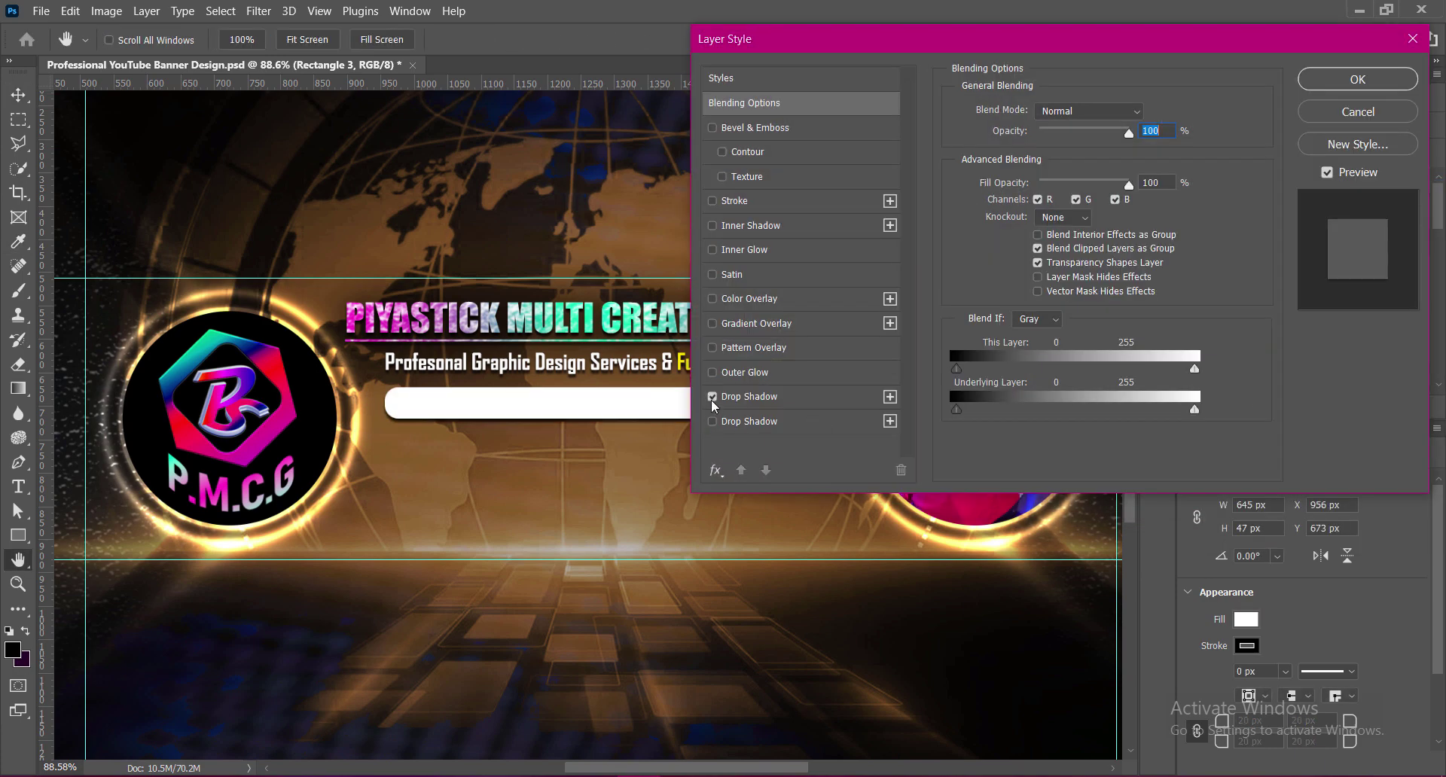
{"action": "left_click", "coordinate": [749, 397]}
{"action": "left_click_drag", "start_coordinate": [1097, 136], "coordinate": [1089, 138]}
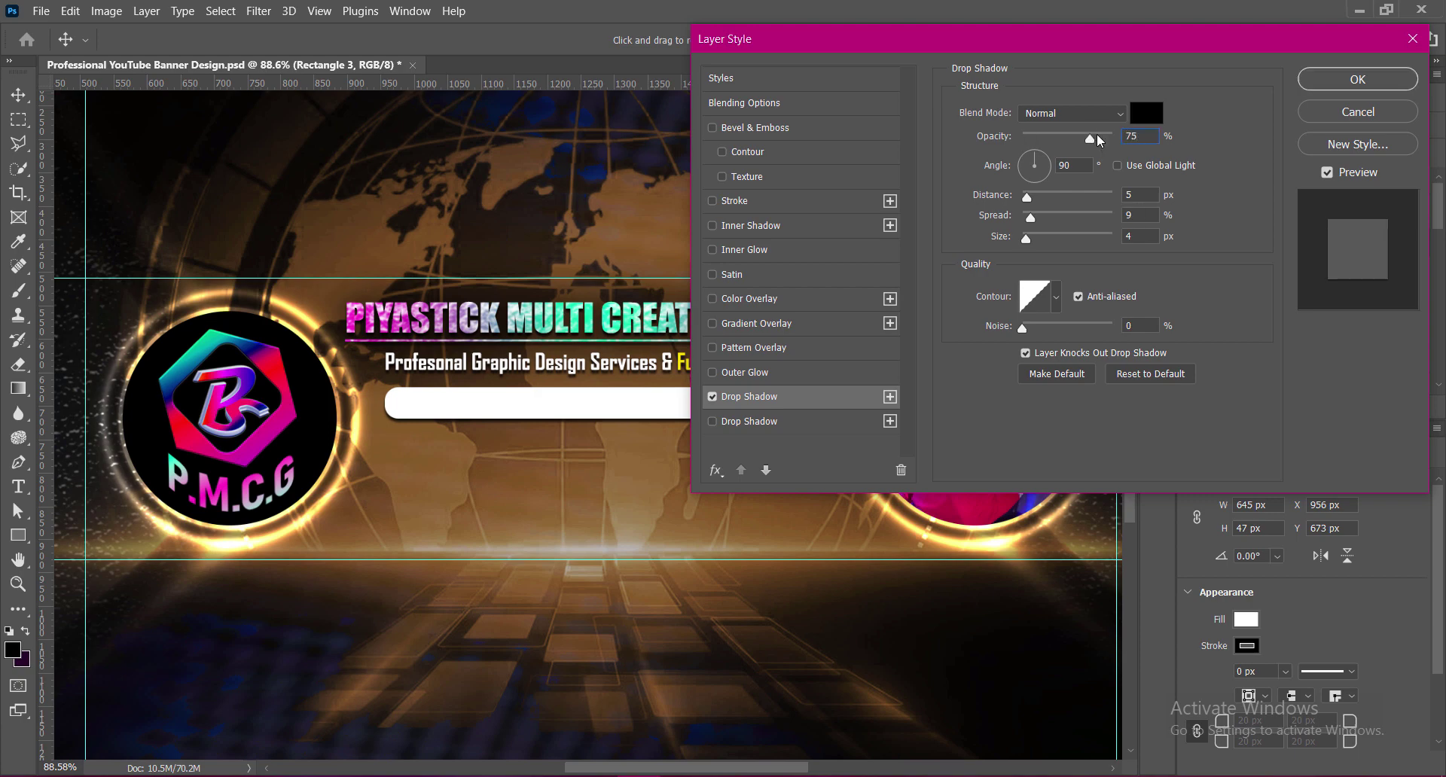
Apply the bar's drop shadow, save the banner, and add a new top layer.
{"action": "type", "text": "6"}
{"action": "left_click", "coordinate": [1358, 80]}
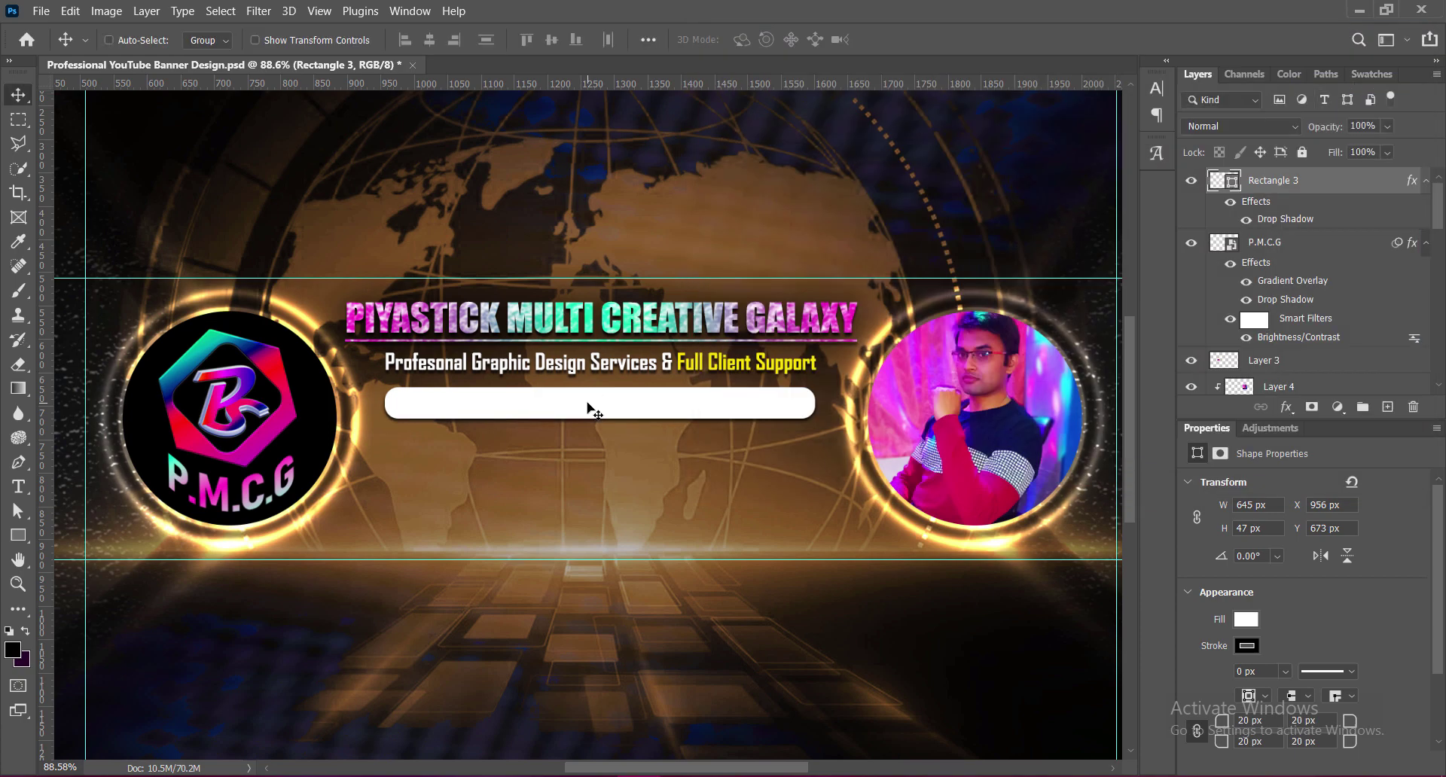
{"action": "key", "text": "ctrl+s"}
{"action": "left_click", "coordinate": [1392, 413]}
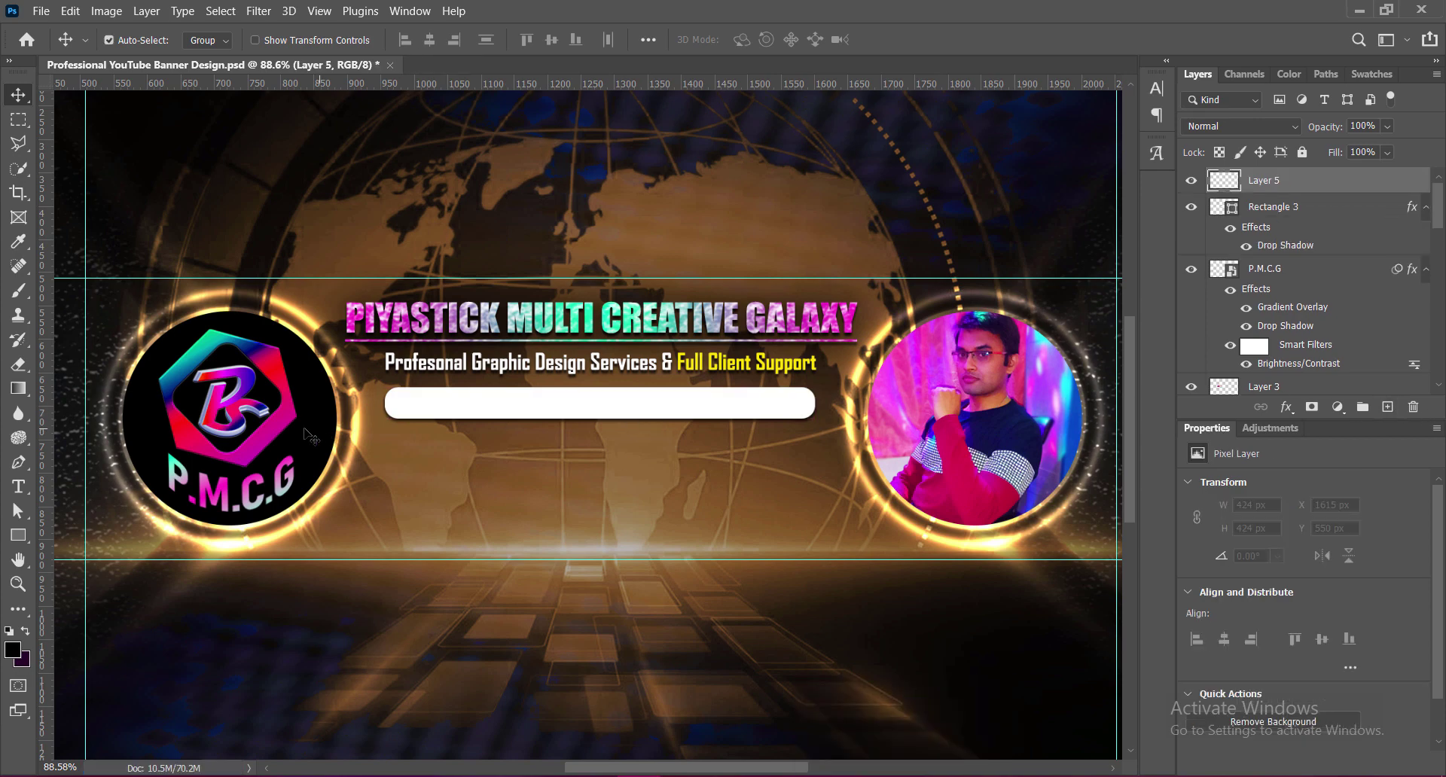
Type 'UNLIMITED GRAPHIC DESIGN TUTORIALS & WORK AS A GRAPHIC DESIGNER' inside the bar in 6 pt Bahnschrift Condensed.
{"action": "key", "text": "t"}
{"action": "left_click", "coordinate": [433, 405]}
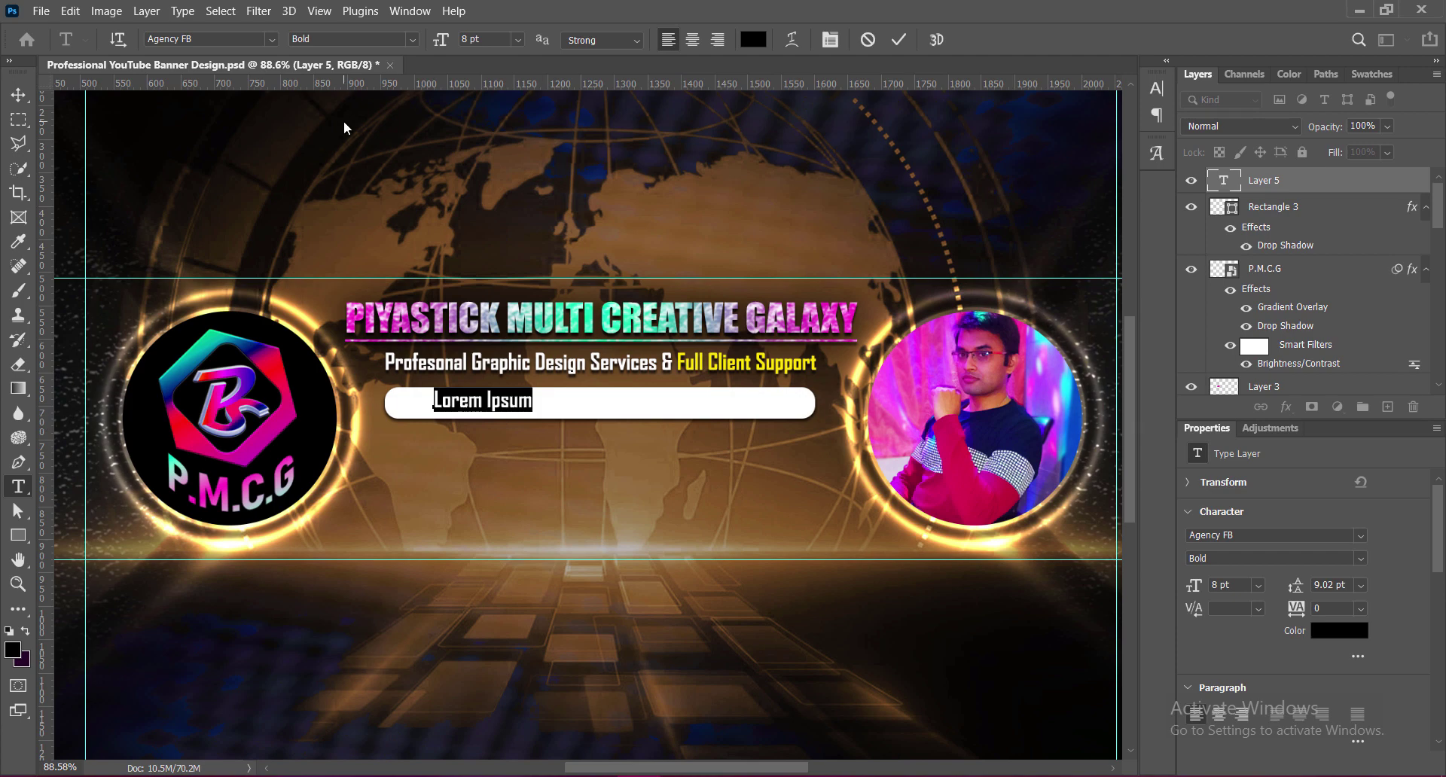
{"action": "left_click", "coordinate": [271, 40]}
{"action": "left_click", "coordinate": [226, 149]}
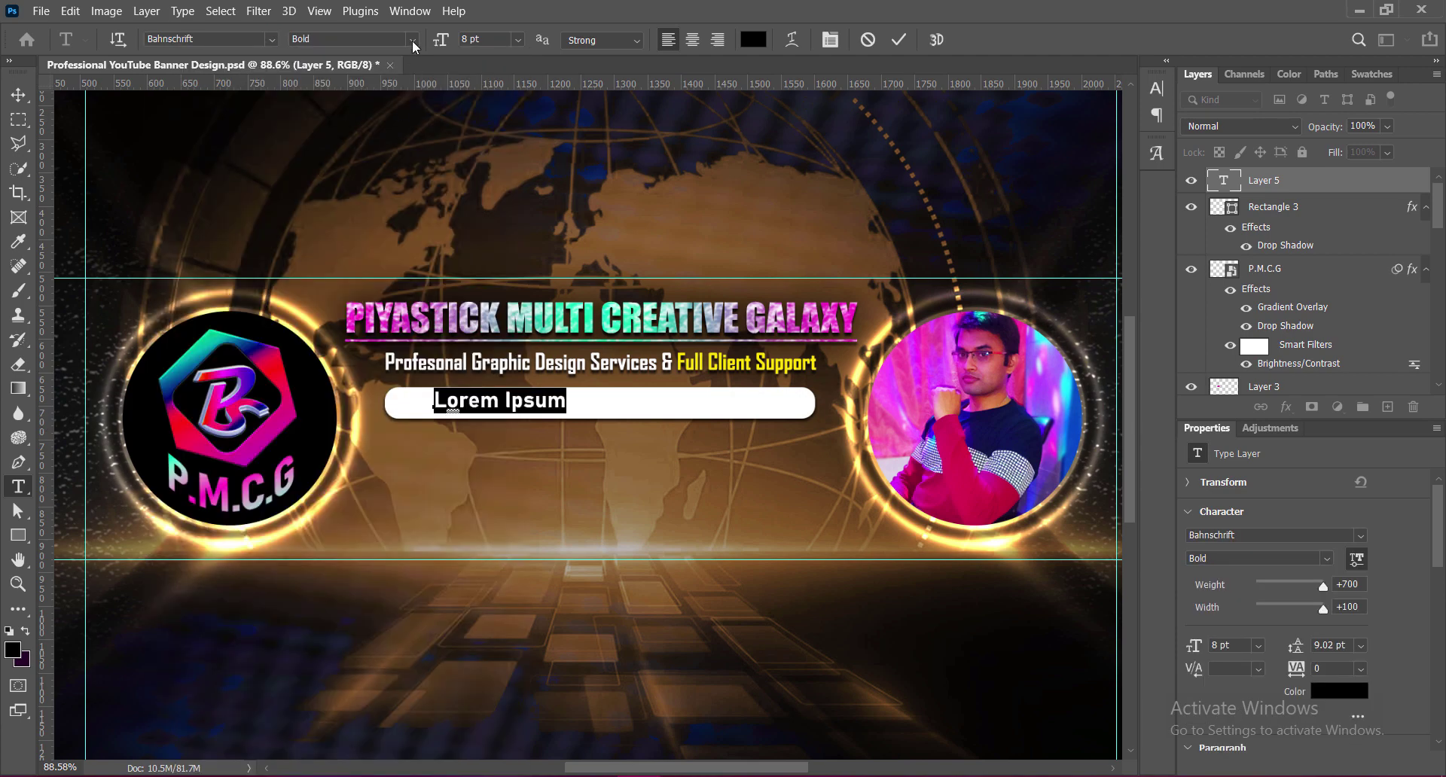
{"action": "left_click", "coordinate": [412, 39]}
{"action": "left_click", "coordinate": [343, 148]}
{"action": "left_click", "coordinate": [517, 39]}
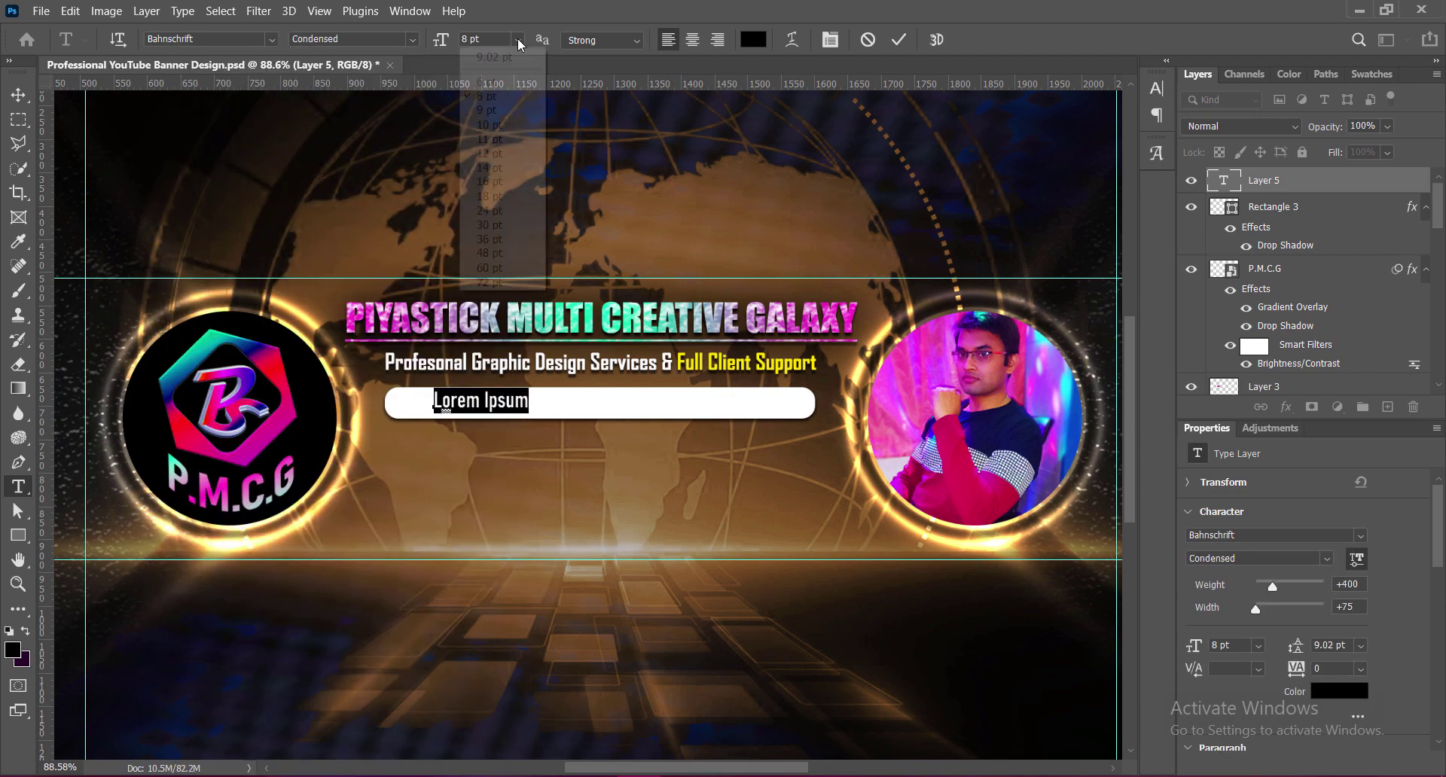
{"action": "left_click", "coordinate": [482, 54]}
{"action": "type", "text": "UNLI"}
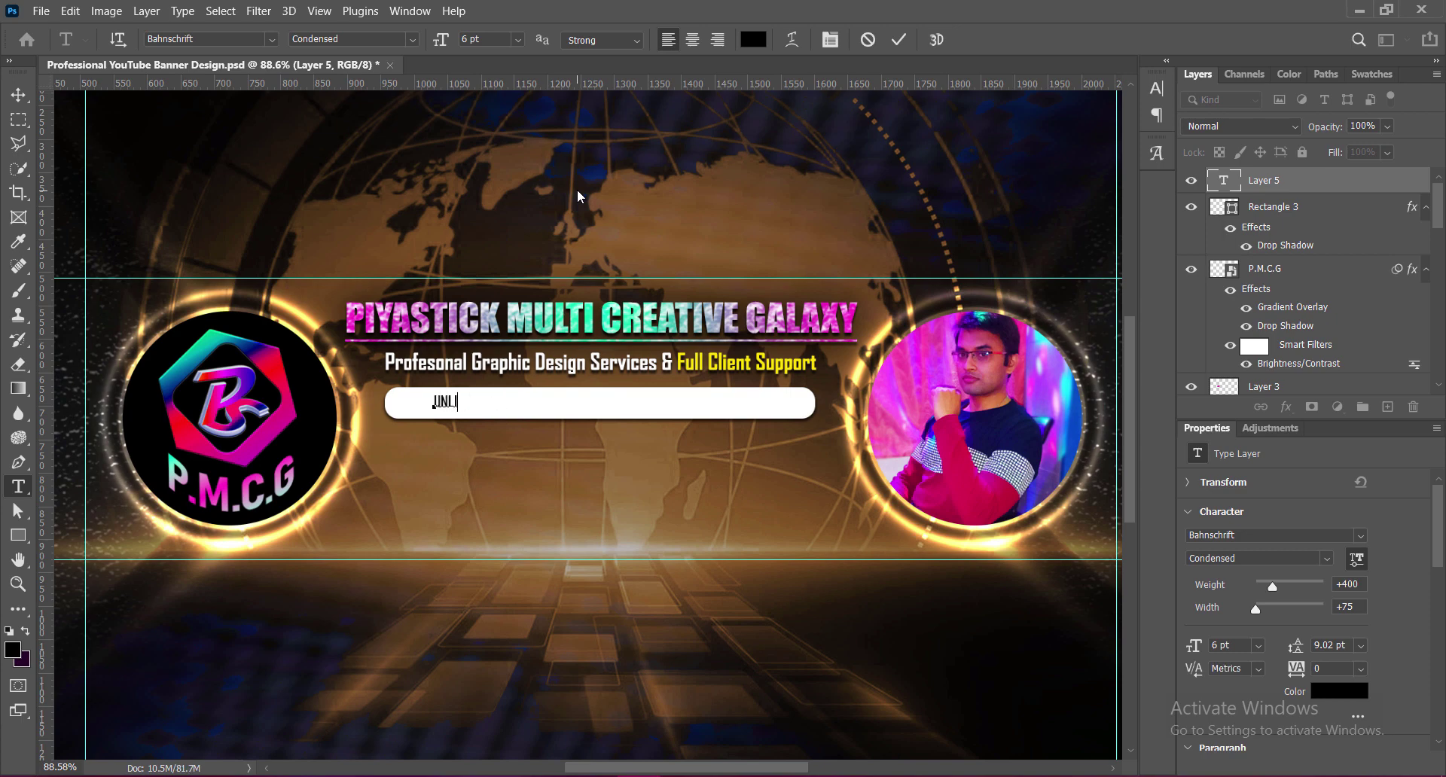
{"action": "type", "text": "MITED GRAPHIC DESIGN TUTORIALS"}
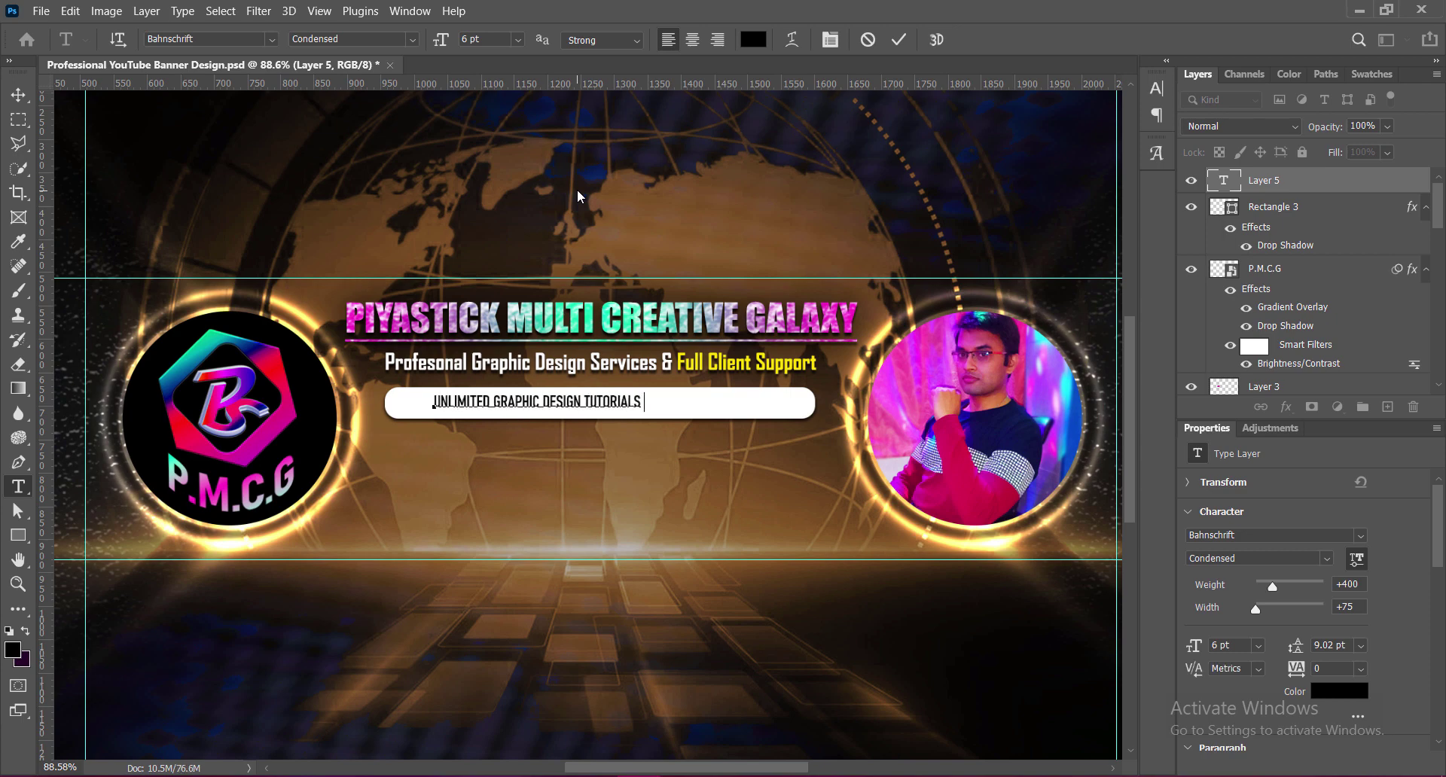
{"action": "type", "text": " & WORK AS A GRAPHIC DESIGNER"}
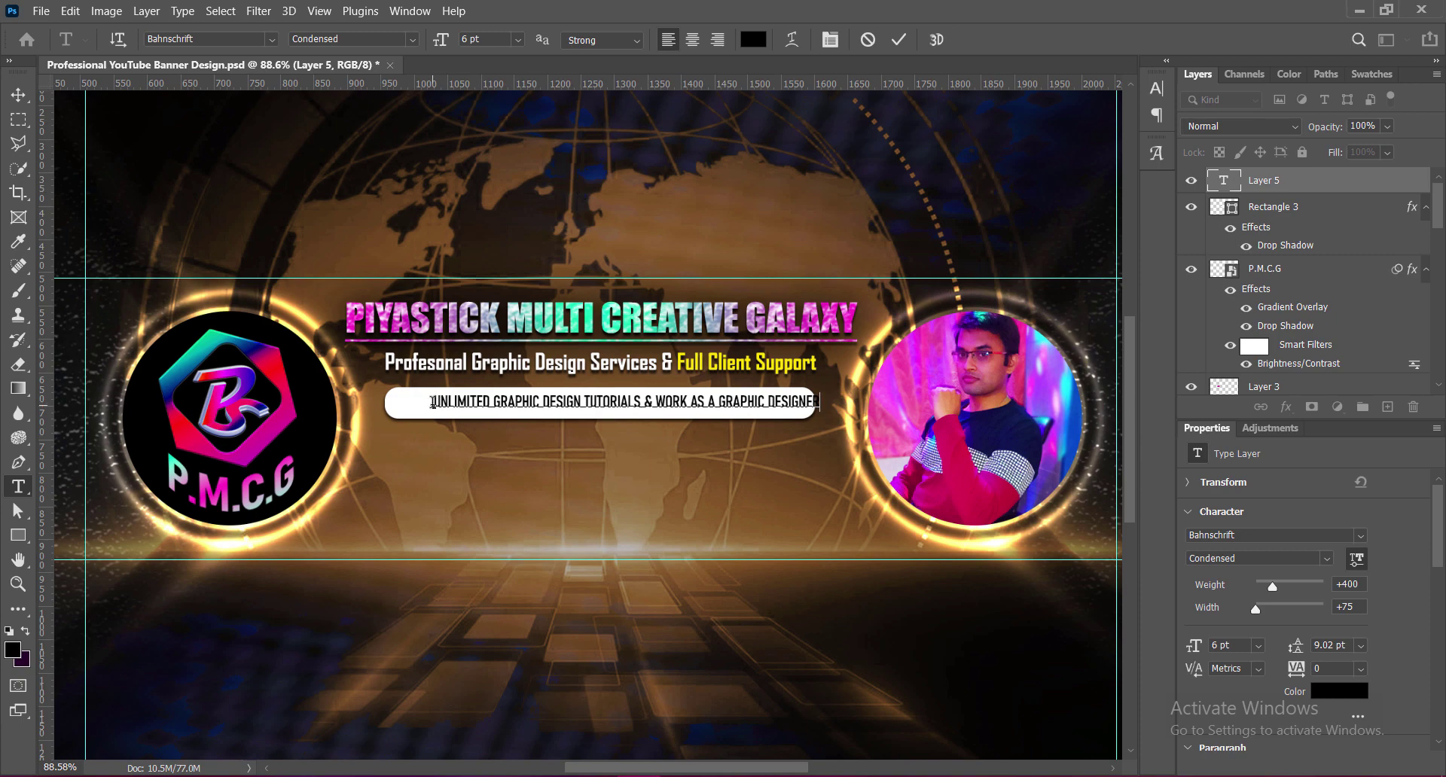
Make the bar text Bahnschrift SemiBold Condensed at 6.3 pt.
{"action": "key", "text": "ctrl+a"}
{"action": "left_click", "coordinate": [412, 39]}
{"action": "left_click", "coordinate": [353, 165]}
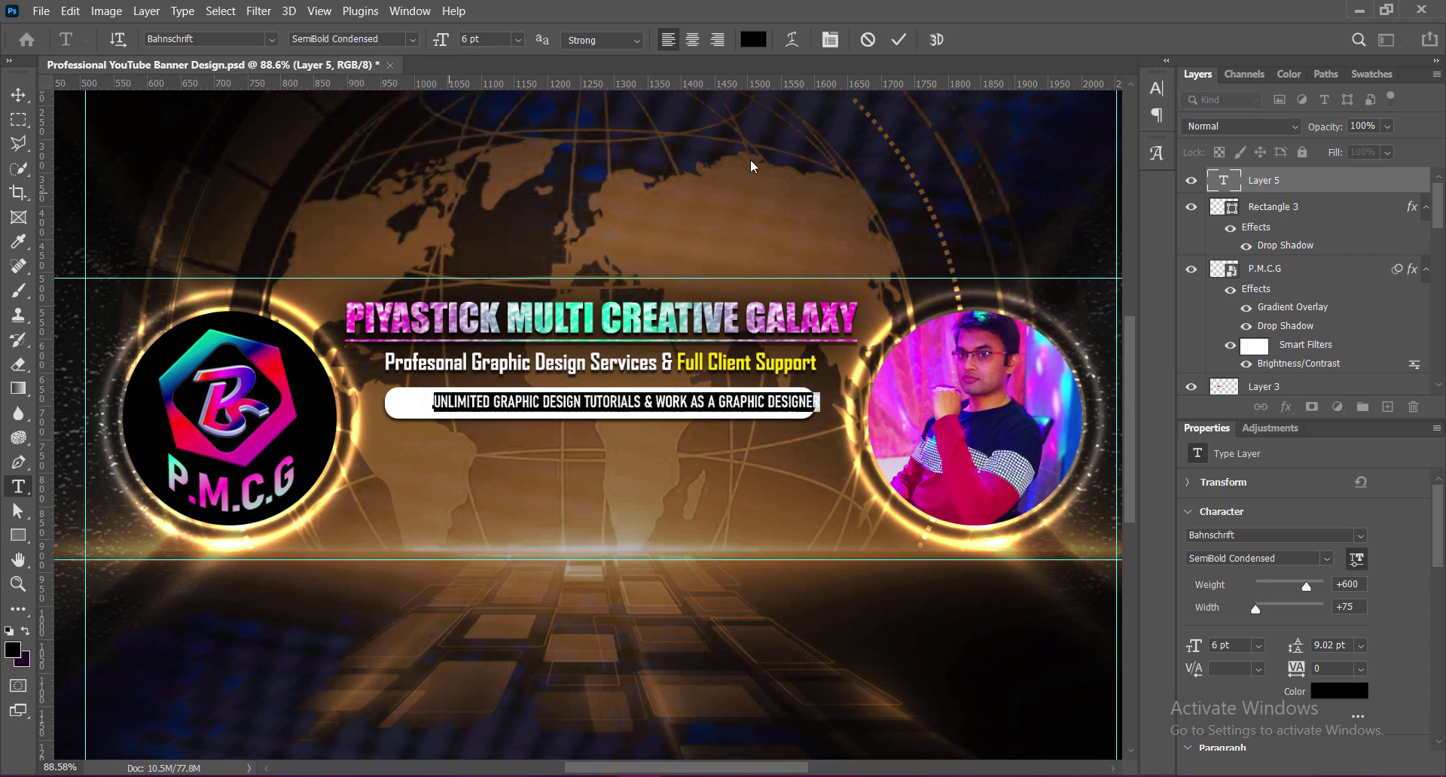
{"action": "key", "text": "Down"}
{"action": "key", "text": "Down"}
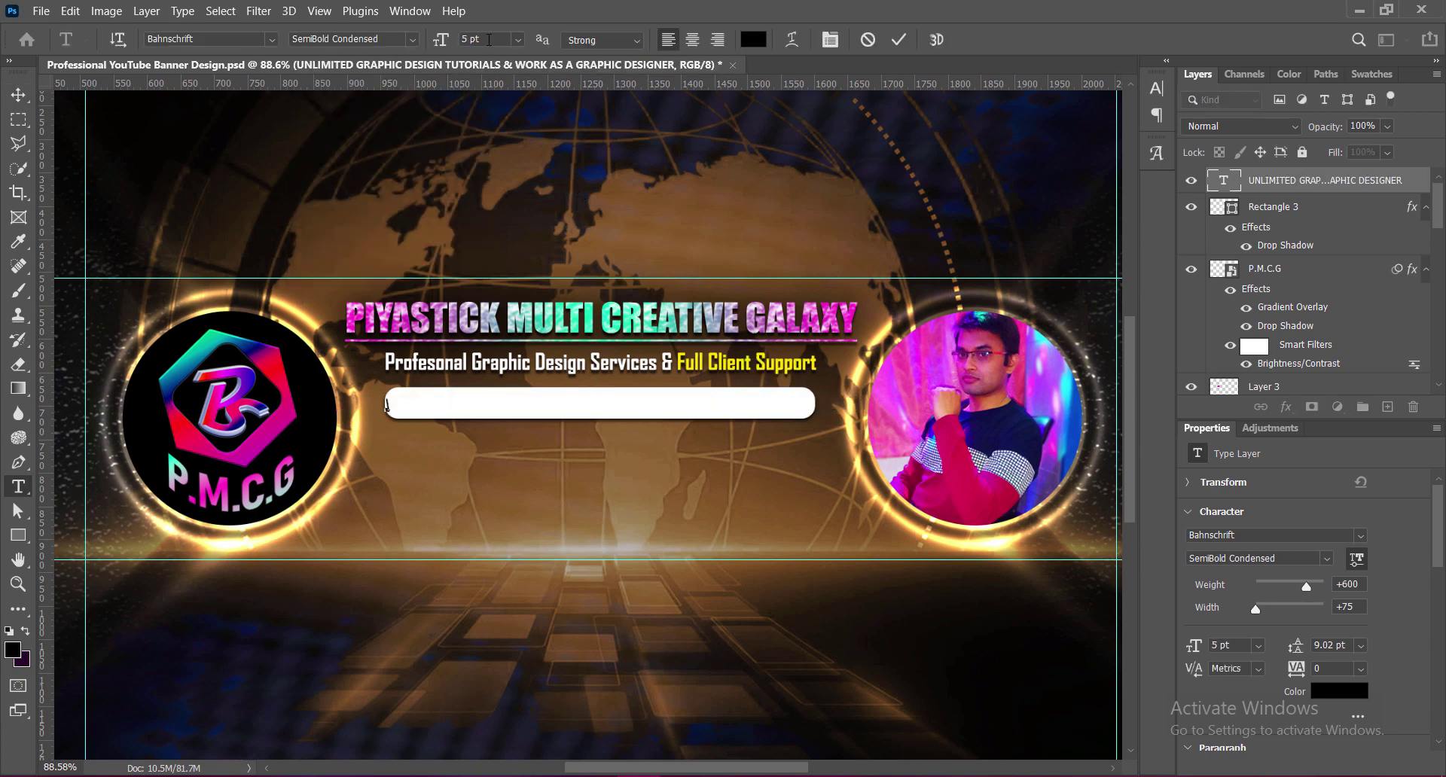
{"action": "key", "text": "Up"}
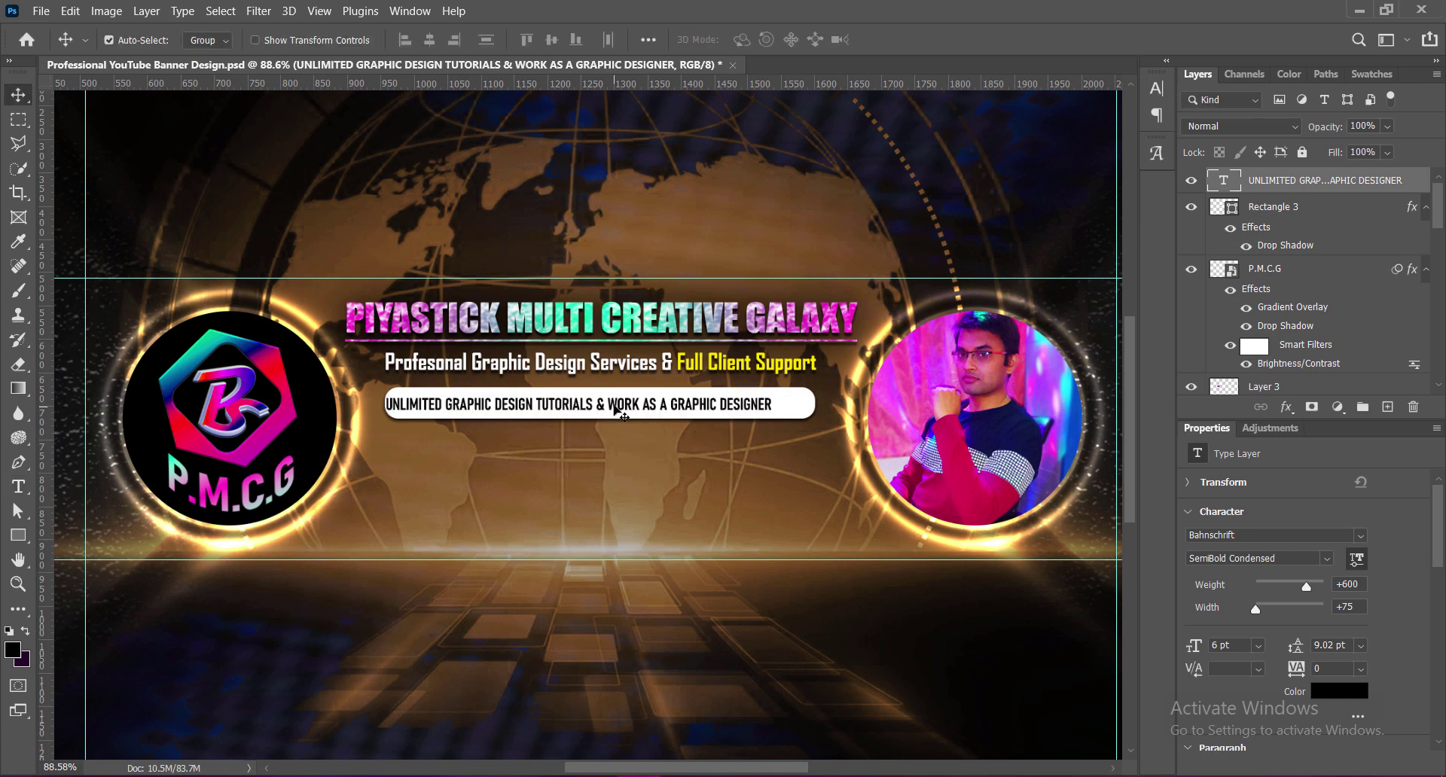
{"action": "type", "text": ".5"}
{"action": "key", "text": "Return"}
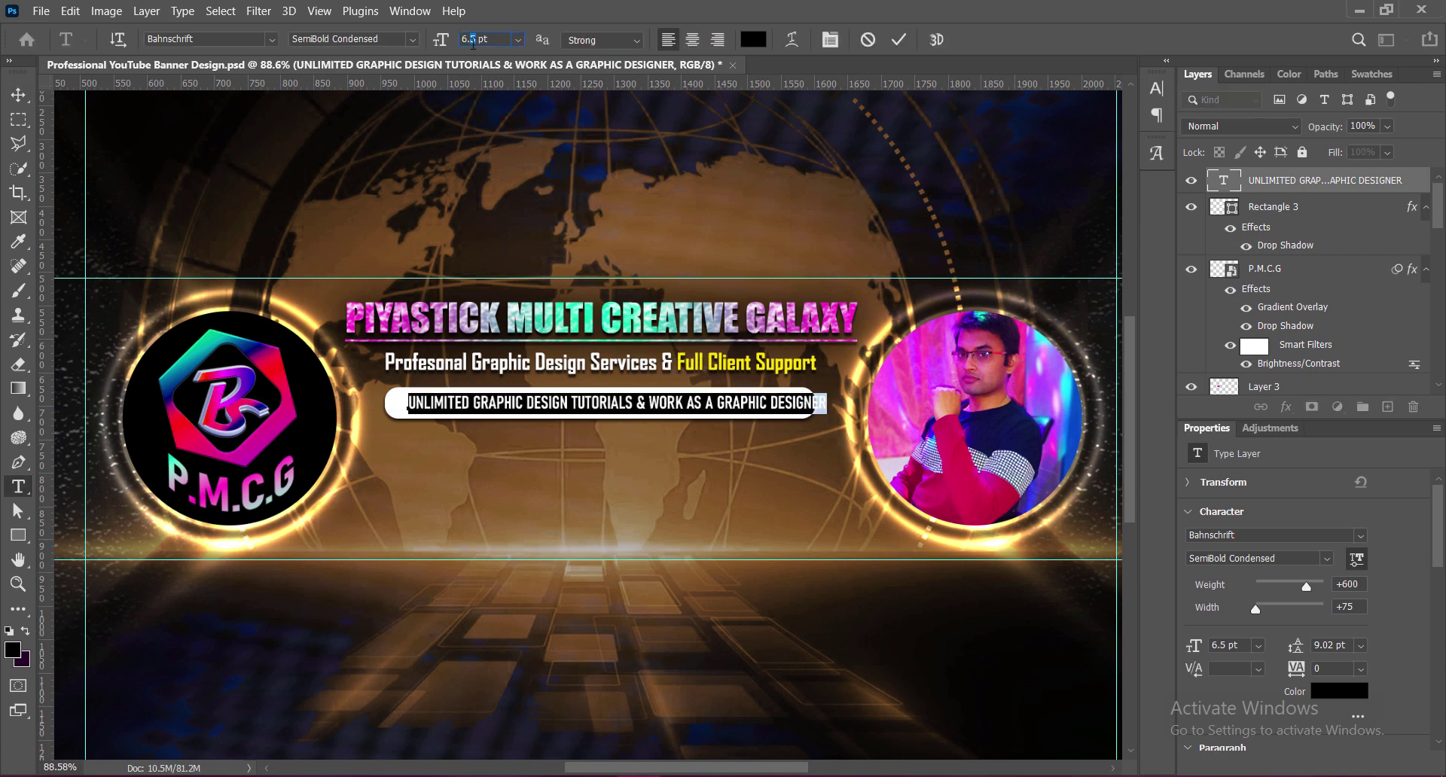
{"action": "type", "text": "6.3"}
{"action": "key", "text": "ctrl+Return"}
{"action": "key", "text": "v"}
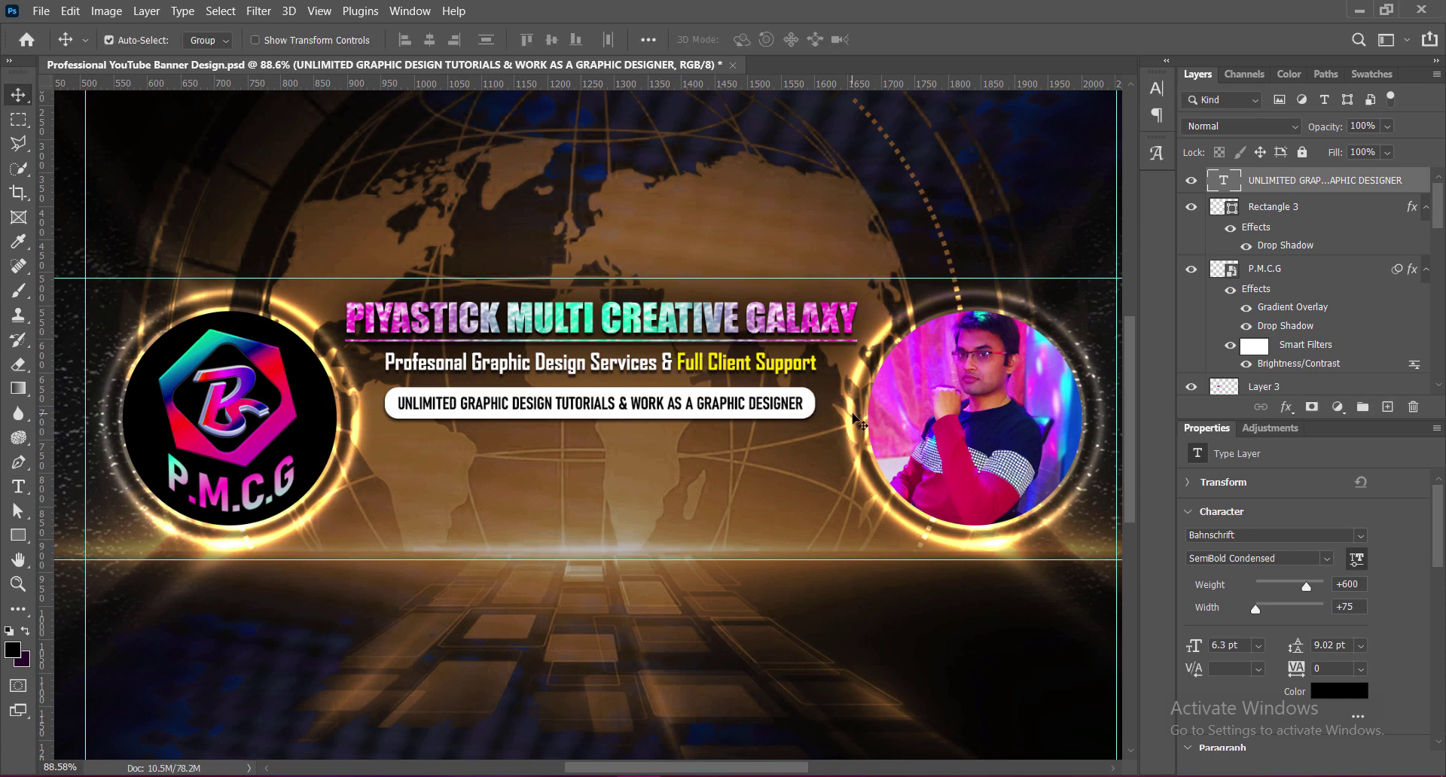
Save the banner and set the title's Bevel & Emboss direction to Up.
{"action": "key", "text": "ctrl+s"}
{"action": "left_click", "coordinate": [1280, 280]}
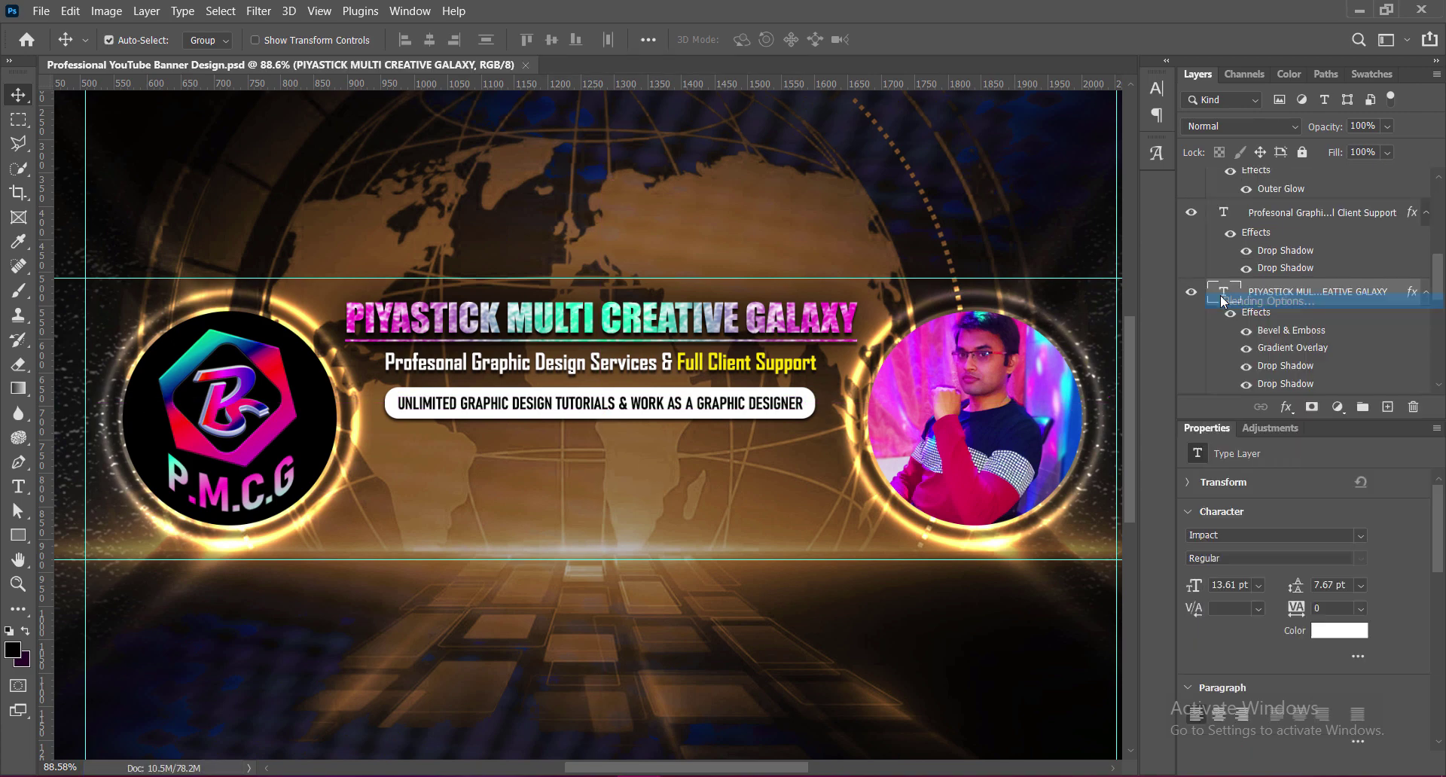
{"action": "double_click", "coordinate": [1371, 281]}
{"action": "left_click", "coordinate": [1063, 328]}
{"action": "left_click_drag", "start_coordinate": [955, 41], "coordinate": [1010, 42]}
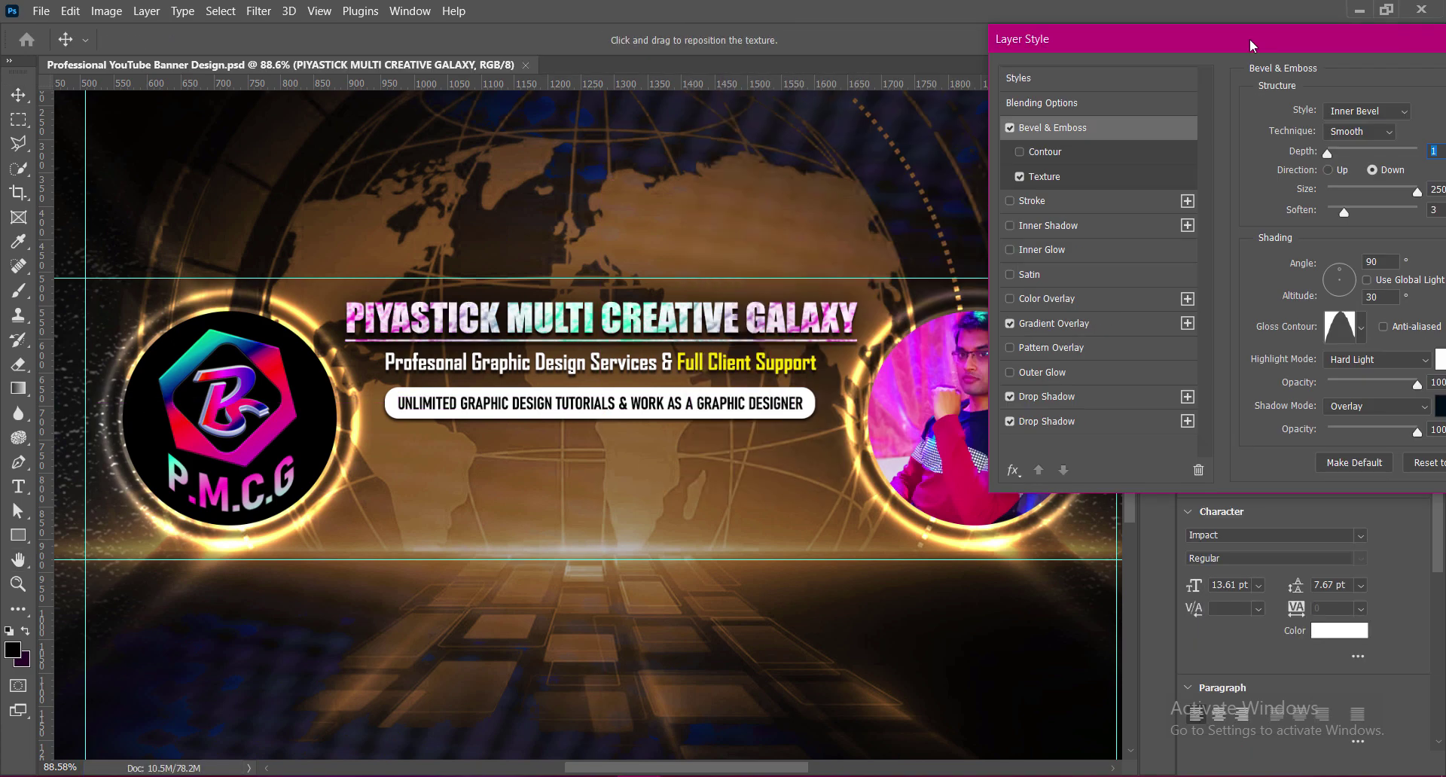
{"action": "left_click", "coordinate": [1086, 170]}
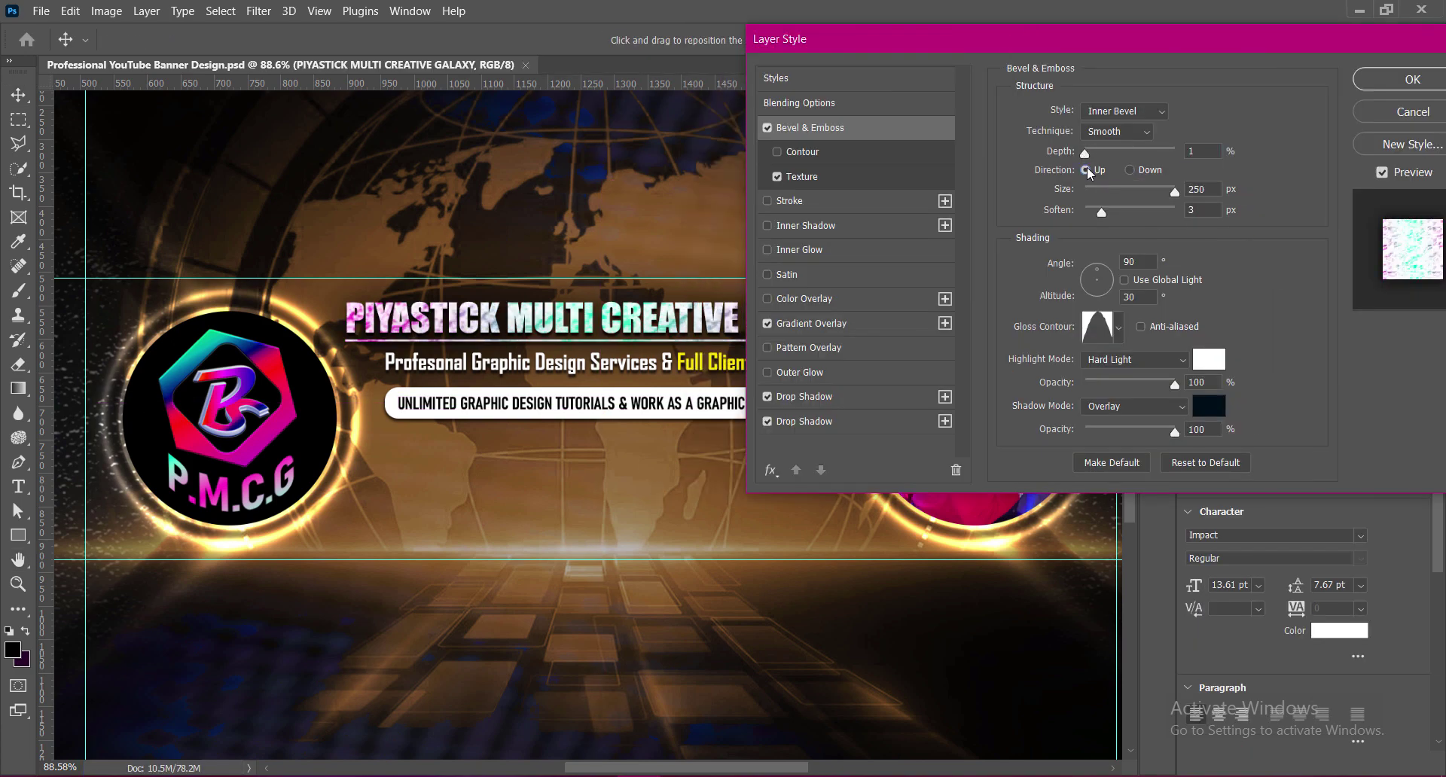
{"action": "left_click", "coordinate": [1412, 80]}
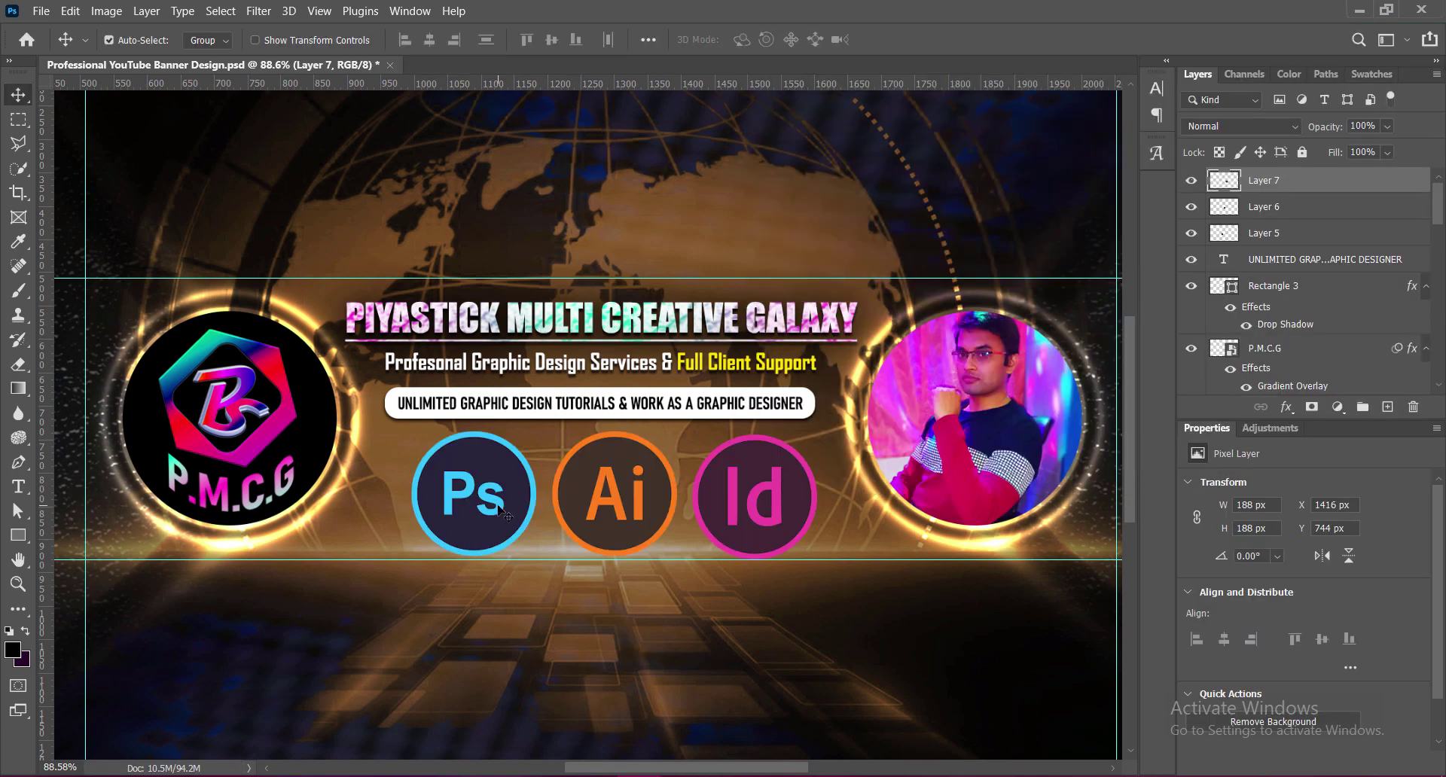
Scale the Ps, Ai and Id icons down to about 57% and space them out.
{"action": "key", "text": "ctrl+t"}
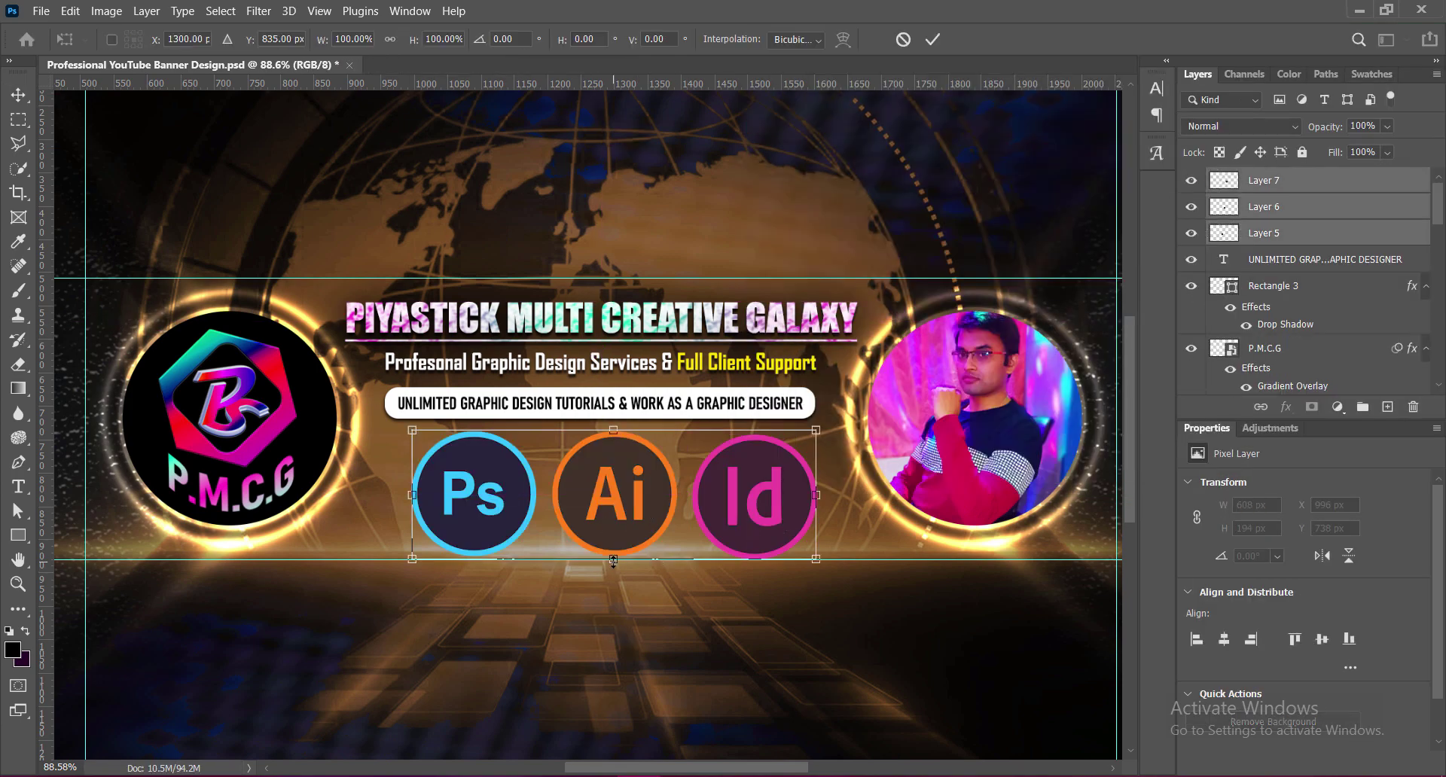
{"action": "left_click_drag", "start_coordinate": [614, 560], "coordinate": [615, 494]}
{"action": "key", "text": "Return"}
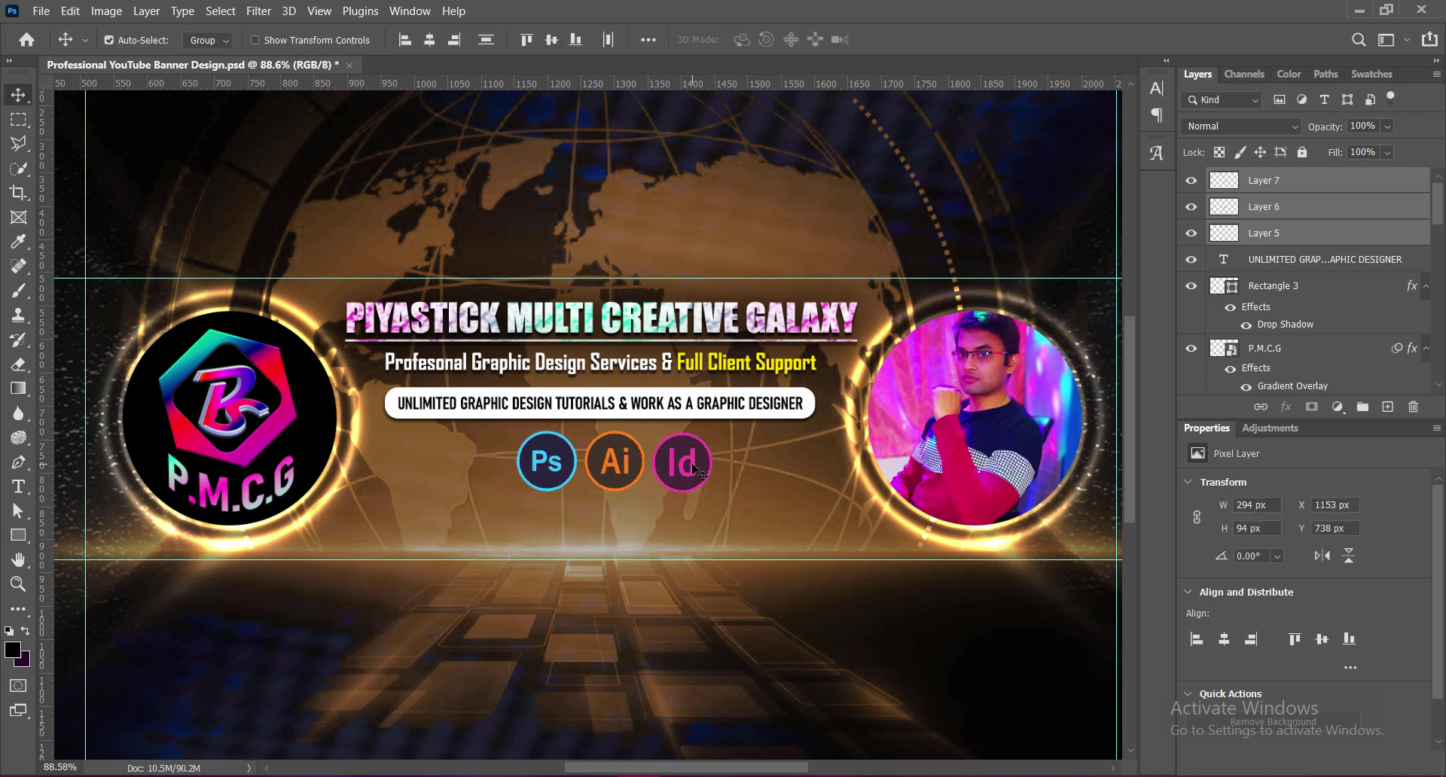
{"action": "mouse_move", "coordinate": [695, 469]}
{"action": "left_mouse_down"}
{"action": "mouse_move", "coordinate": [727, 470]}
{"action": "mouse_move", "coordinate": [649, 468]}
{"action": "left_mouse_up"}
{"action": "left_click", "coordinate": [641, 467]}
{"action": "left_click", "coordinate": [723, 473]}
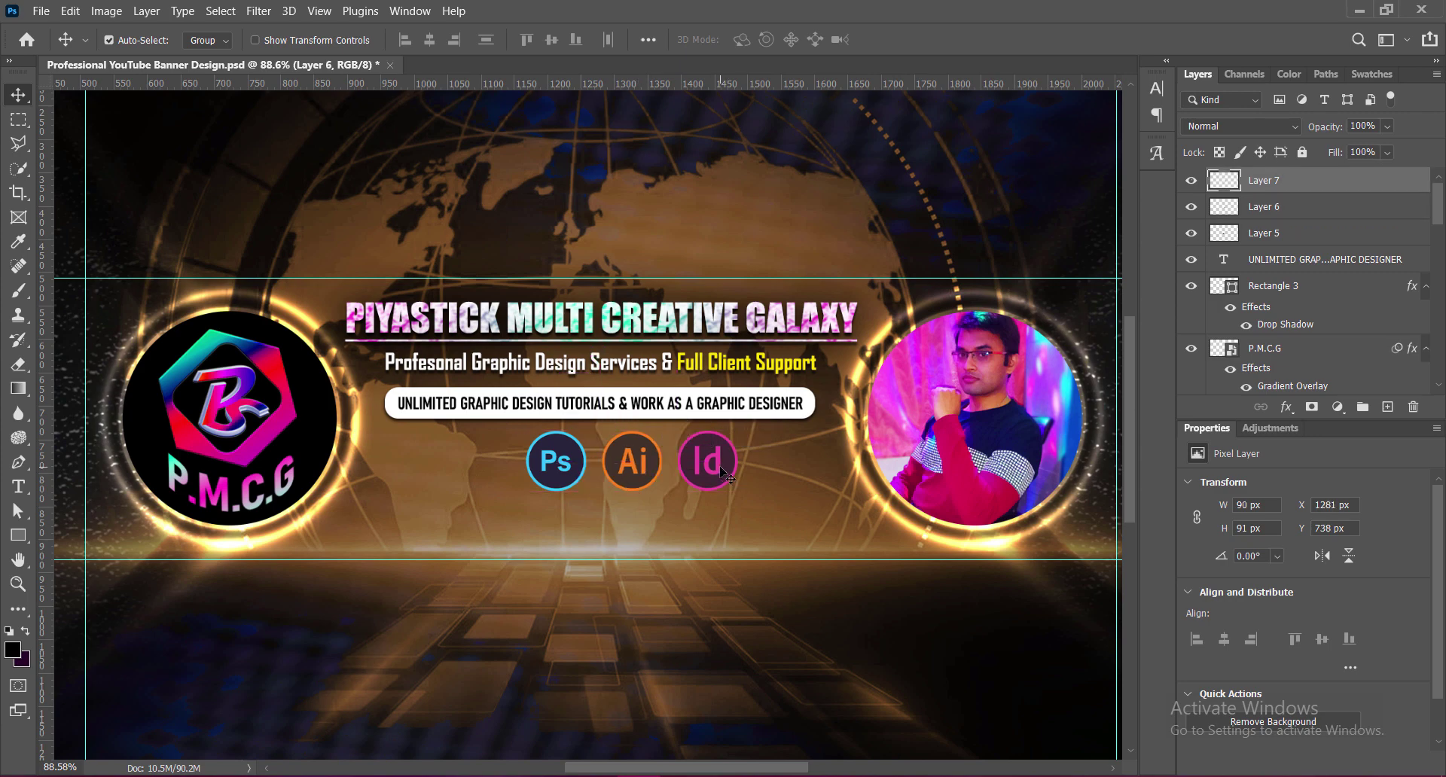
{"action": "left_click", "coordinate": [631, 460], "text": "shift"}
{"action": "left_click", "coordinate": [556, 461], "text": "shift"}
Centre the three-icon row beneath the white tagline bar.
{"action": "key", "text": "ctrl+t"}
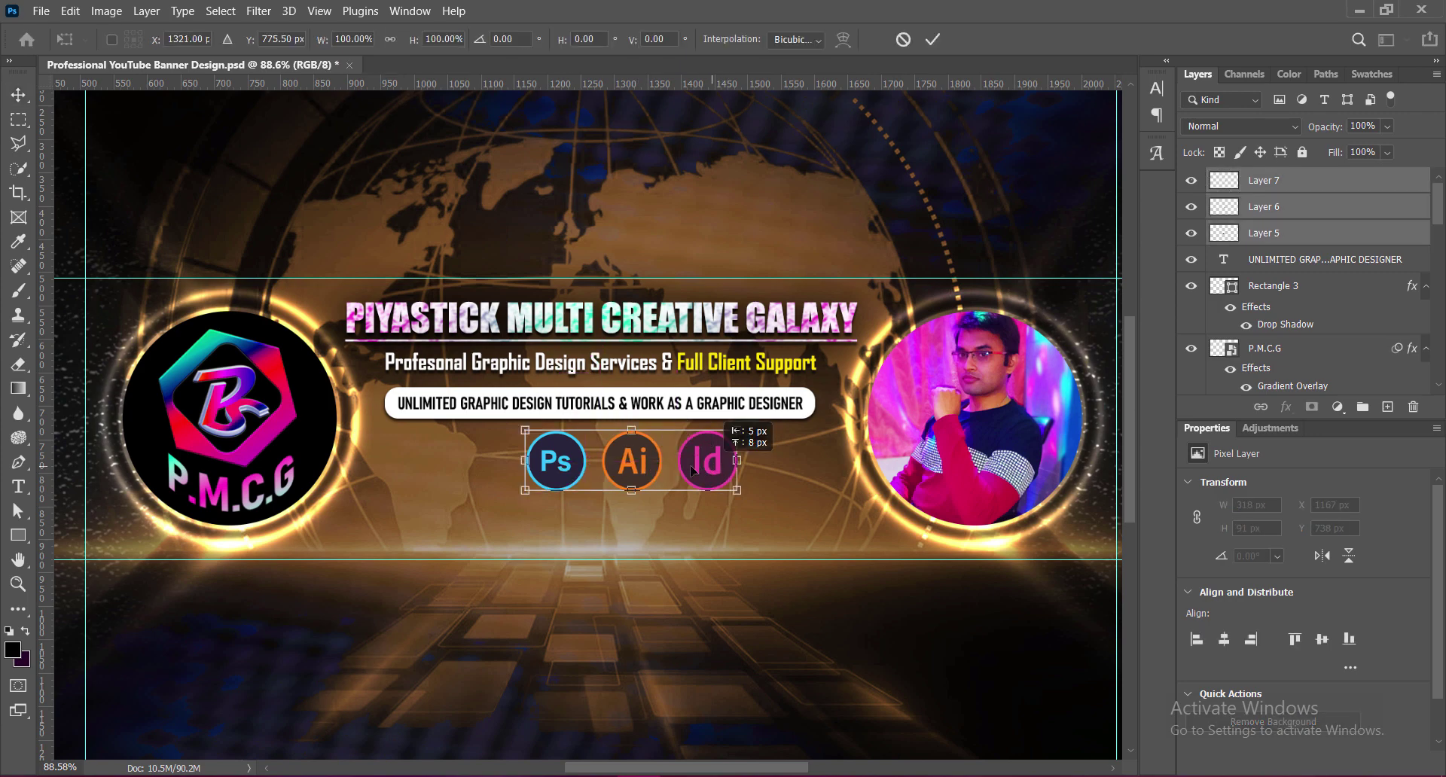
{"action": "left_click_drag", "start_coordinate": [705, 465], "coordinate": [674, 472]}
{"action": "key", "text": "Right"}
{"action": "key", "text": "Right"}
{"action": "key", "text": "Right"}
{"action": "key", "text": "Right"}
{"action": "key", "text": "Right"}
{"action": "key", "text": "Right"}
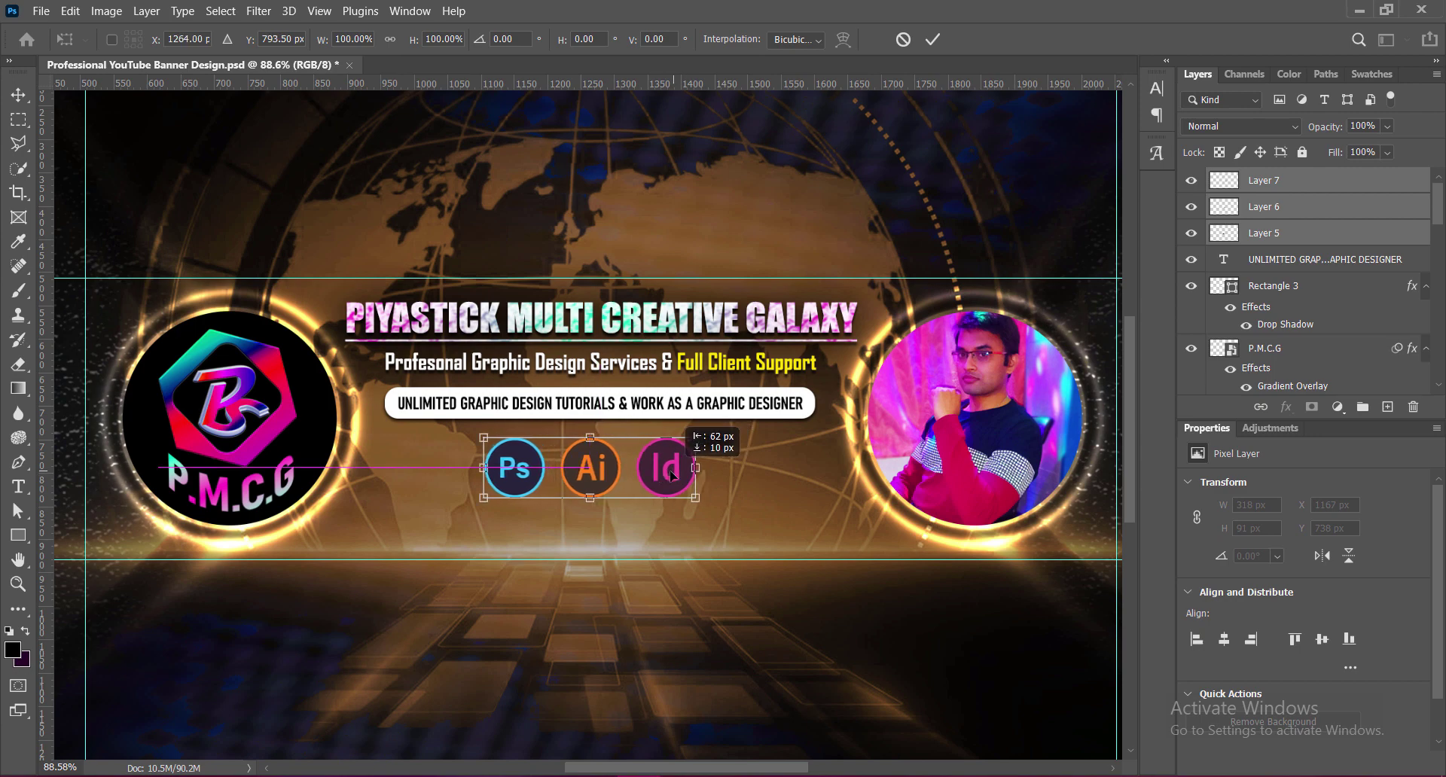
{"action": "key", "text": "Right"}
{"action": "key", "text": "Right"}
{"action": "key", "text": "Right"}
{"action": "key", "text": "Right"}
{"action": "key", "text": "Right"}
{"action": "key", "text": "Right"}
{"action": "left_click_drag", "start_coordinate": [680, 471], "coordinate": [666, 477]}
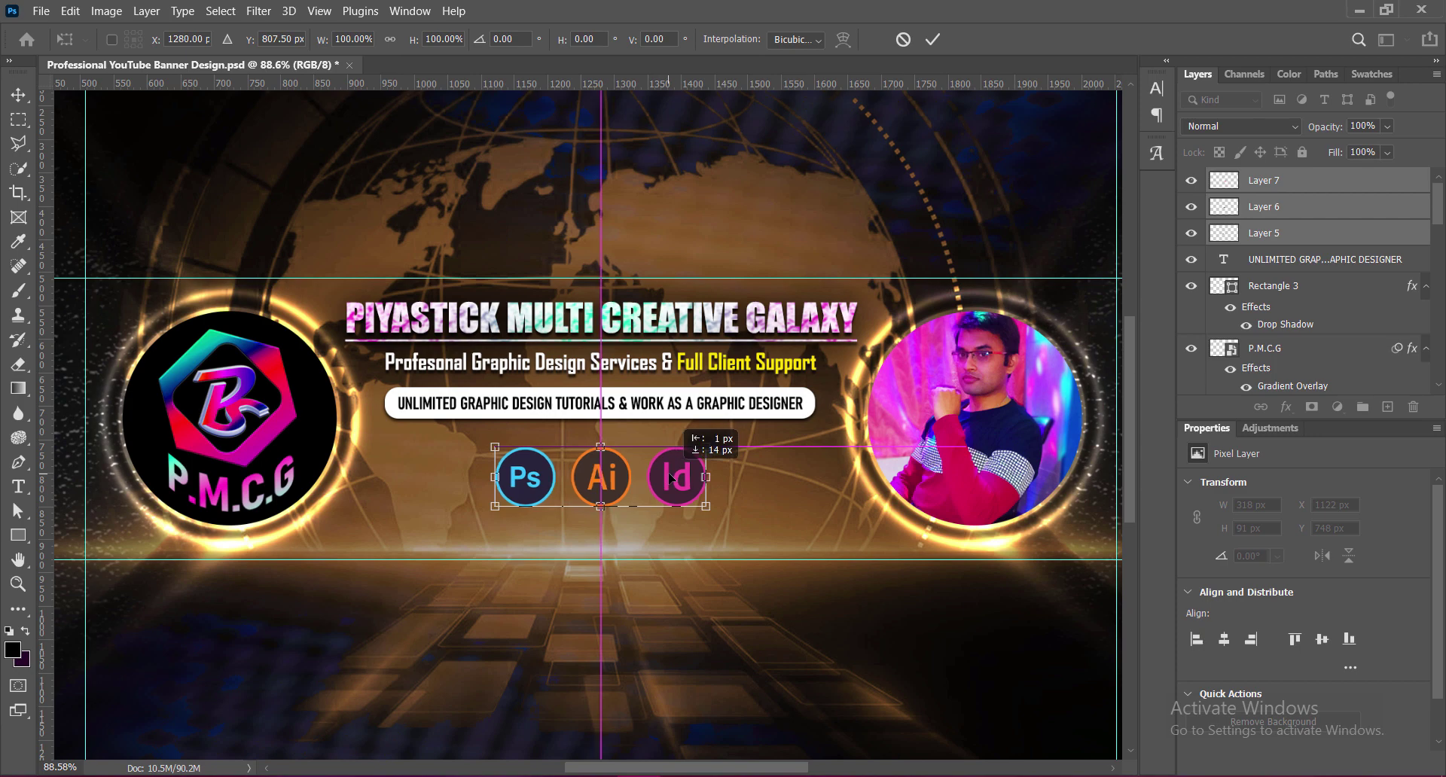
{"action": "left_click_drag", "start_coordinate": [666, 476], "coordinate": [671, 477]}
{"action": "key", "text": "Up"}
{"action": "key", "text": "Up"}
{"action": "key", "text": "Up"}
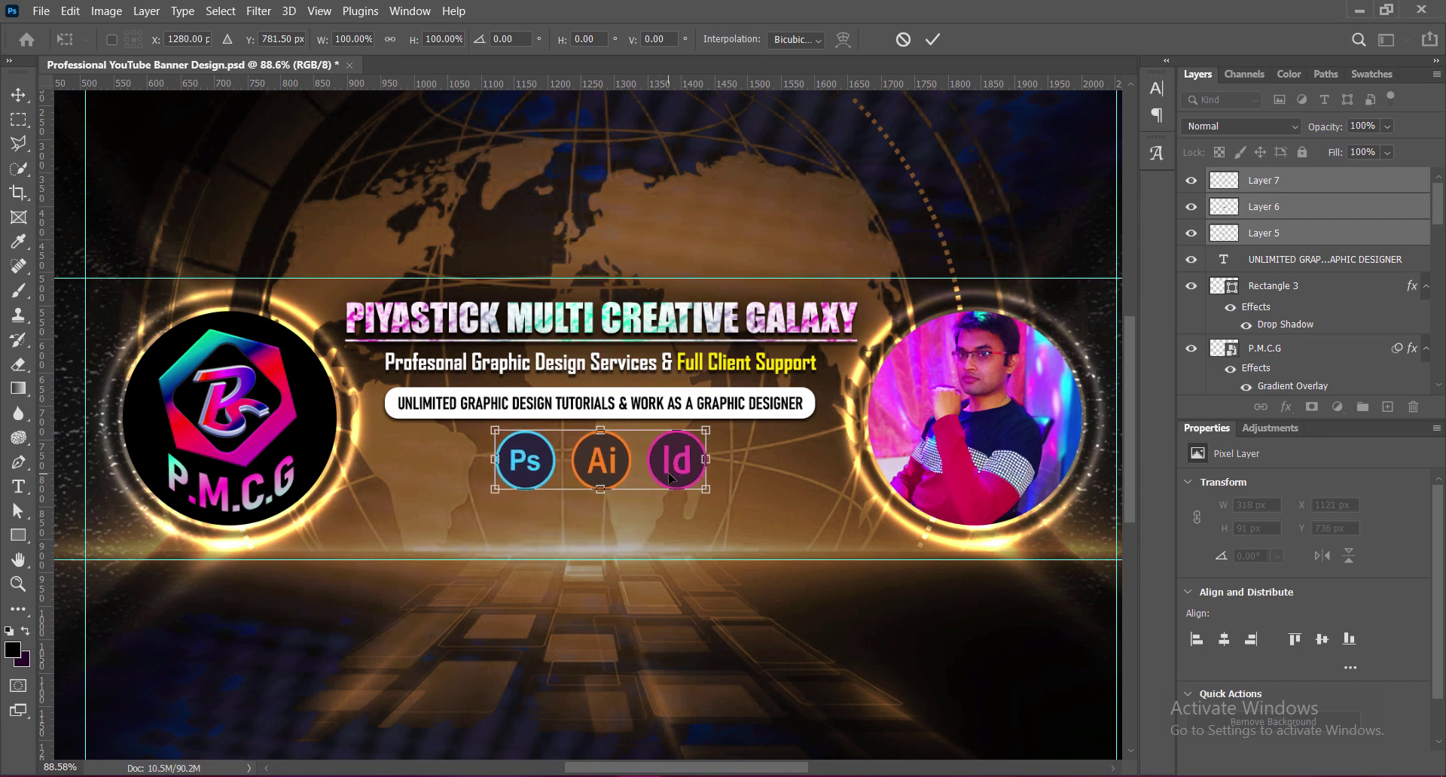
{"action": "key", "text": "Up"}
{"action": "key", "text": "Up"}
{"action": "key", "text": "Up"}
{"action": "key", "text": "Return"}
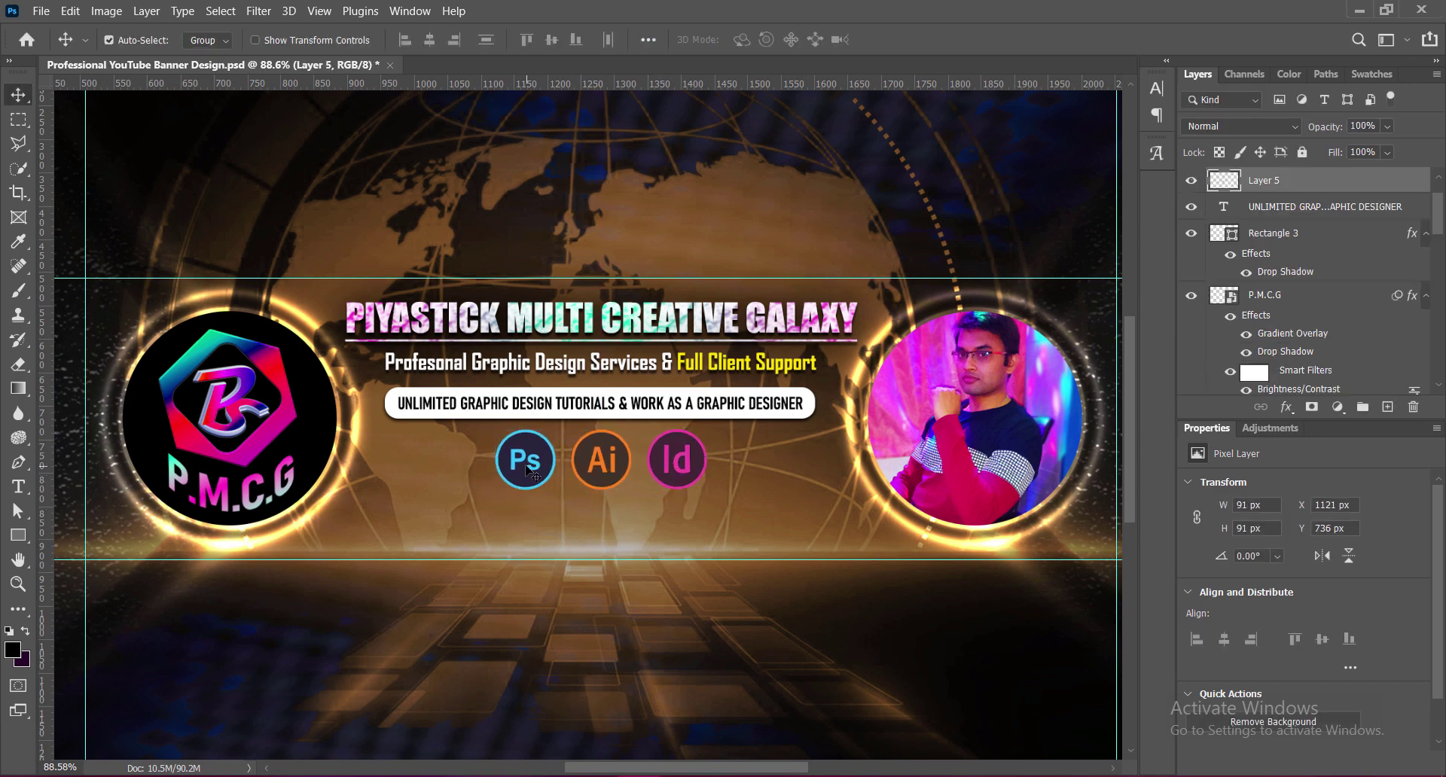
{"action": "left_click", "coordinate": [106, 10]}
Boost vibrance to +100 on the Ps, Ai and Id icon layers.
{"action": "left_click", "coordinate": [324, 133]}
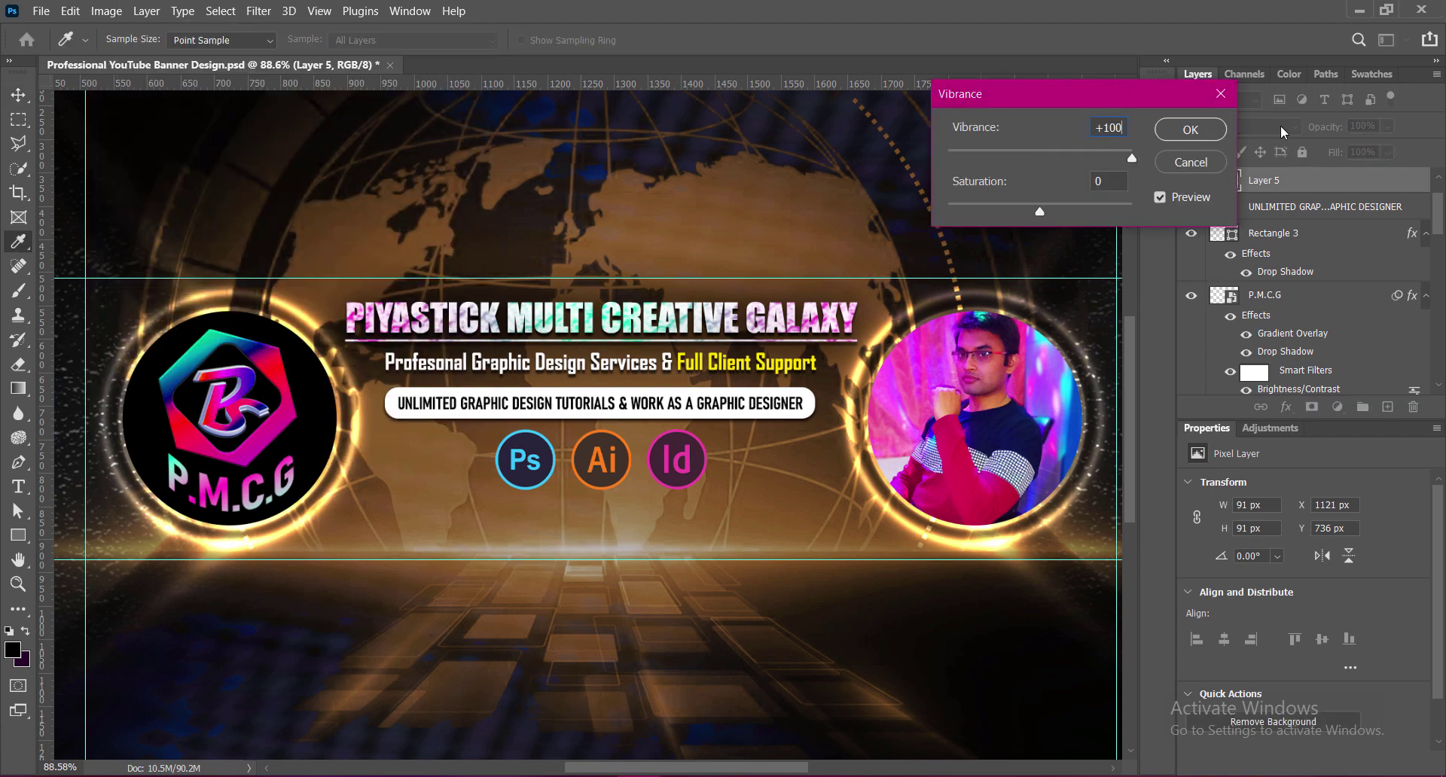
{"action": "left_click", "coordinate": [106, 10]}
{"action": "left_click", "coordinate": [340, 133]}
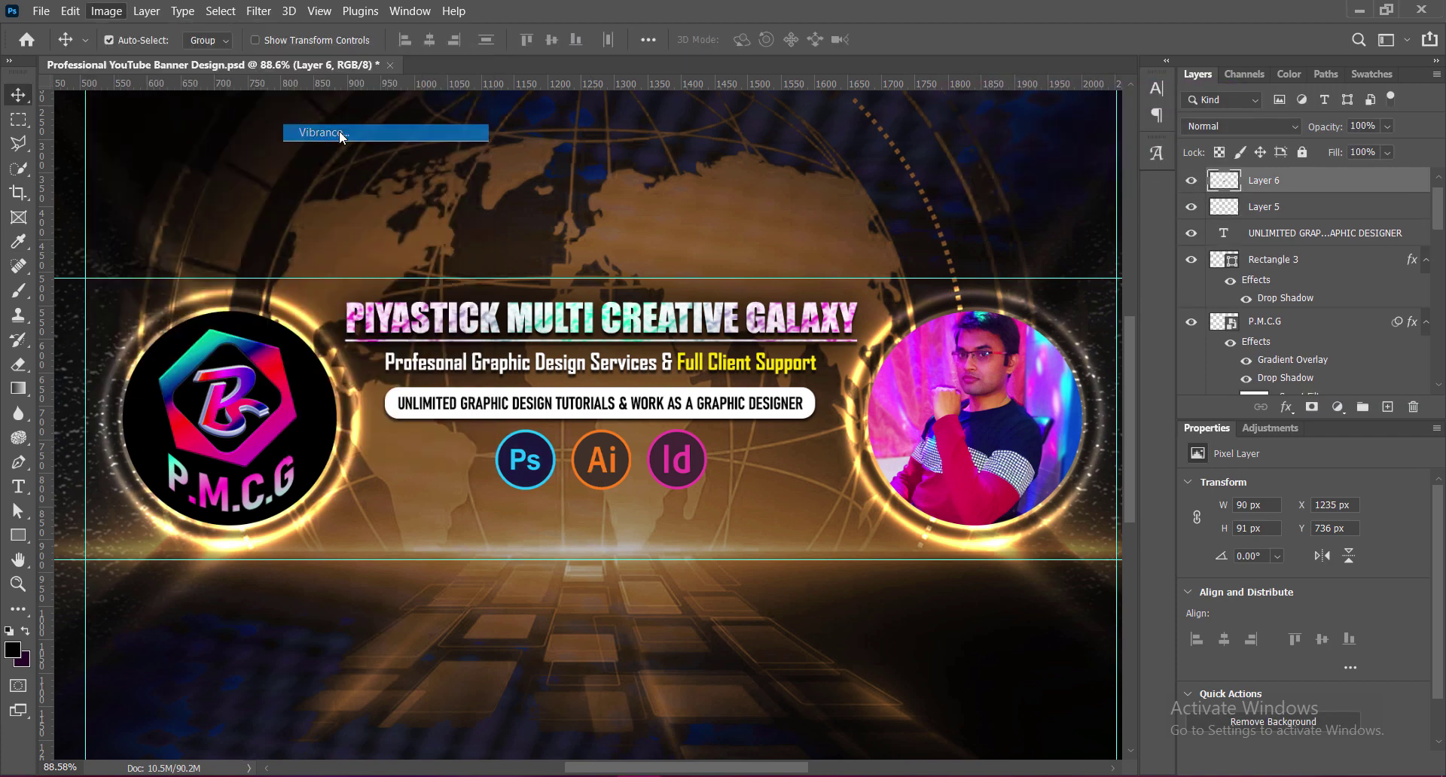
{"action": "key", "text": "Return"}
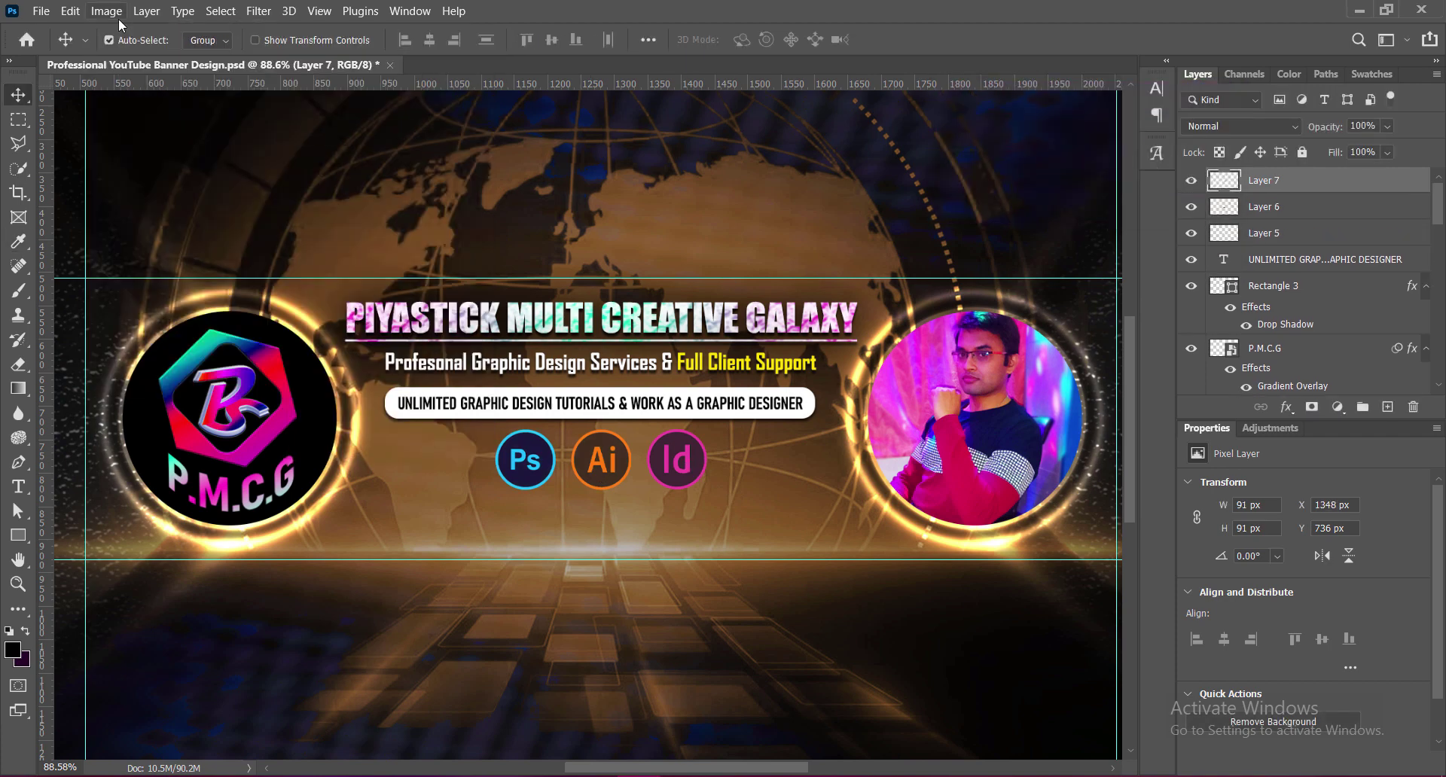
{"action": "left_click", "coordinate": [106, 10]}
{"action": "left_click", "coordinate": [324, 133]}
{"action": "type", "text": "100"}
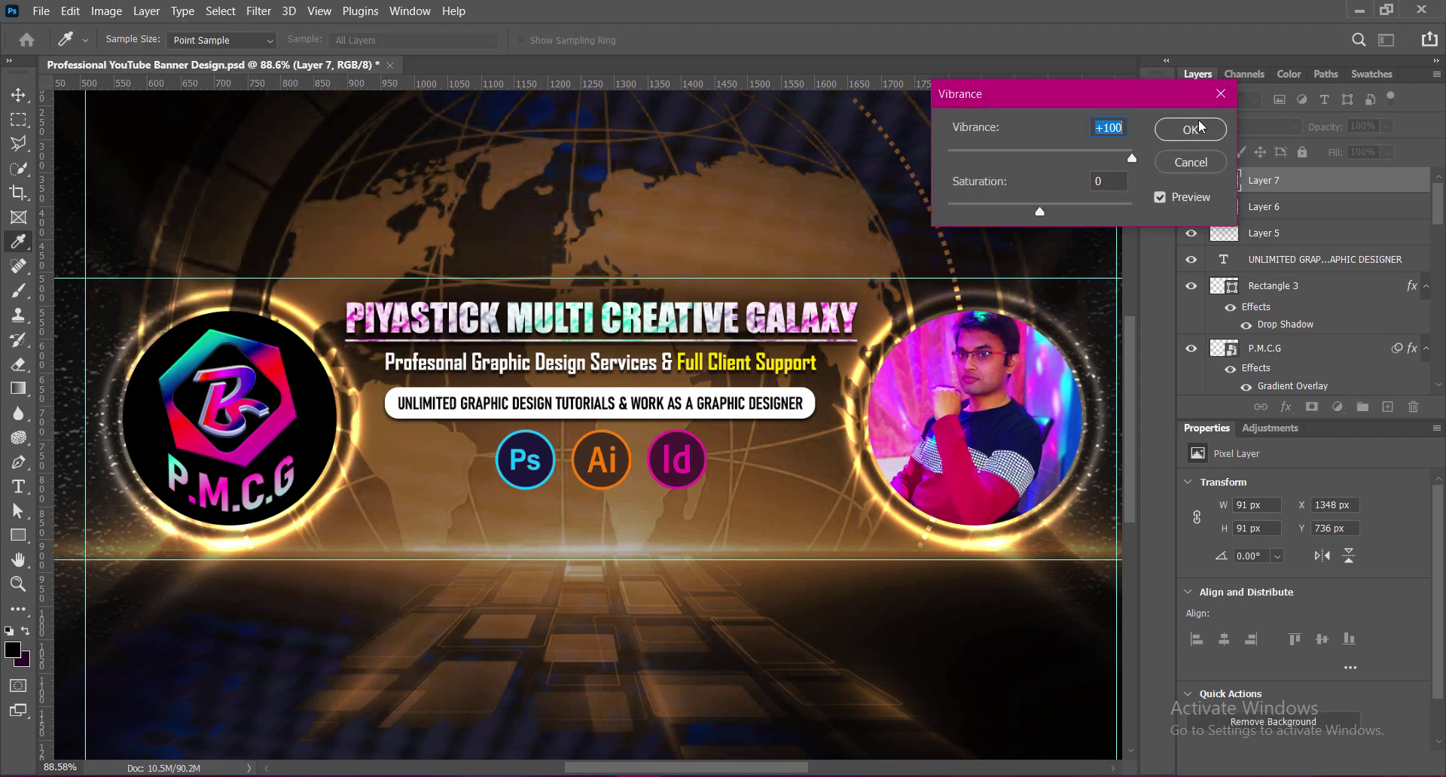
{"action": "key", "text": "Return"}
Group the three icons and give the group a white Hard Mix outer glow with range 60.
{"action": "left_click", "coordinate": [1244, 233], "text": "shift"}
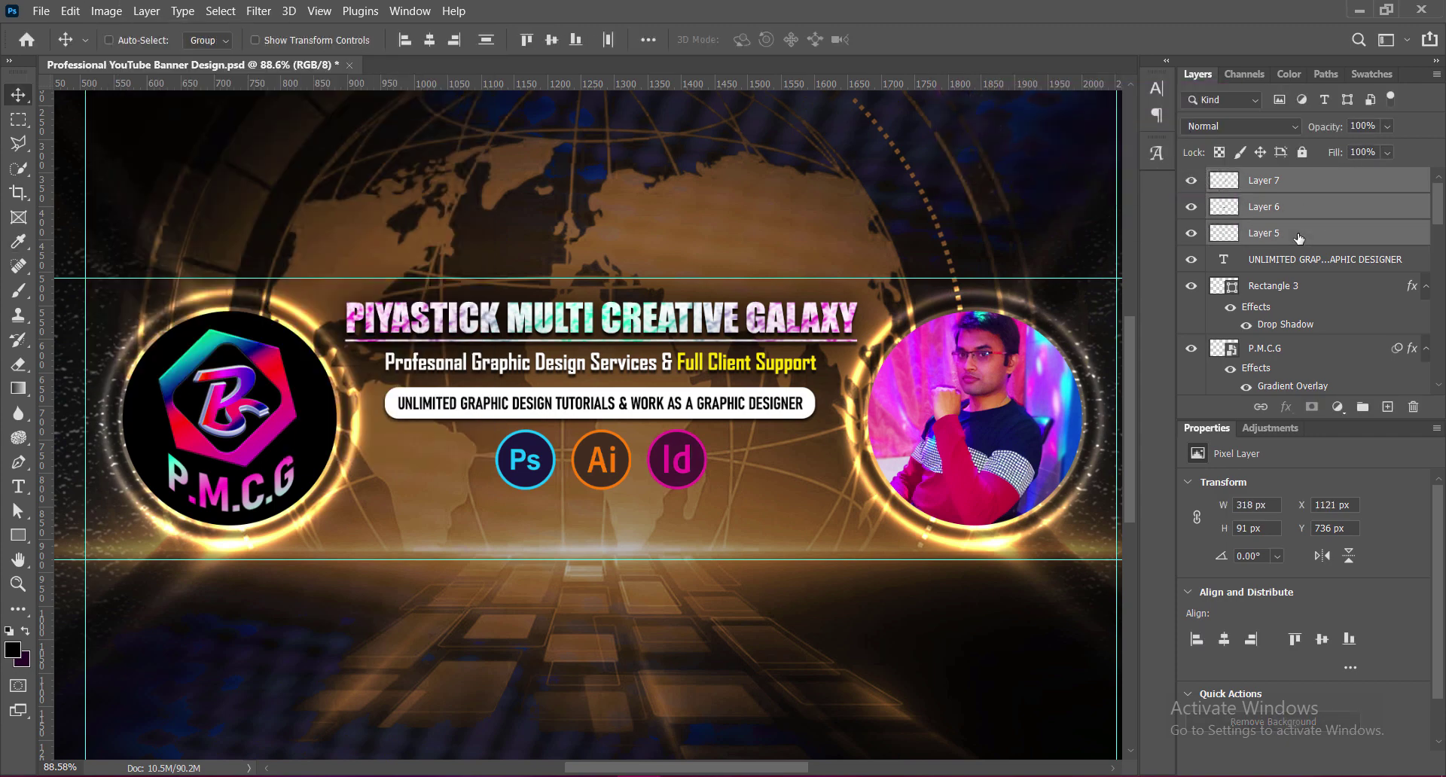
{"action": "key", "text": "ctrl+g"}
{"action": "right_click", "coordinate": [1225, 181]}
{"action": "left_click", "coordinate": [1266, 188]}
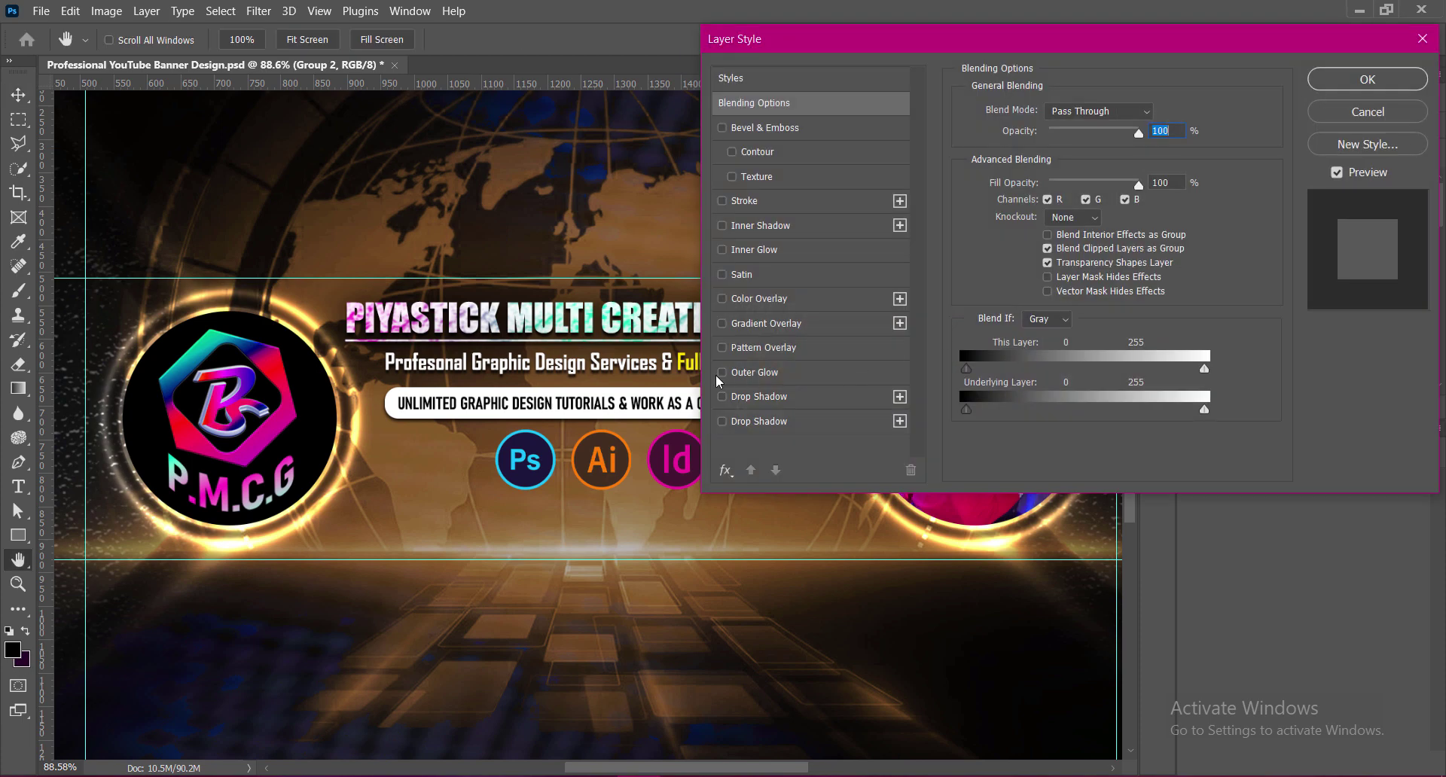
{"action": "left_click", "coordinate": [722, 372]}
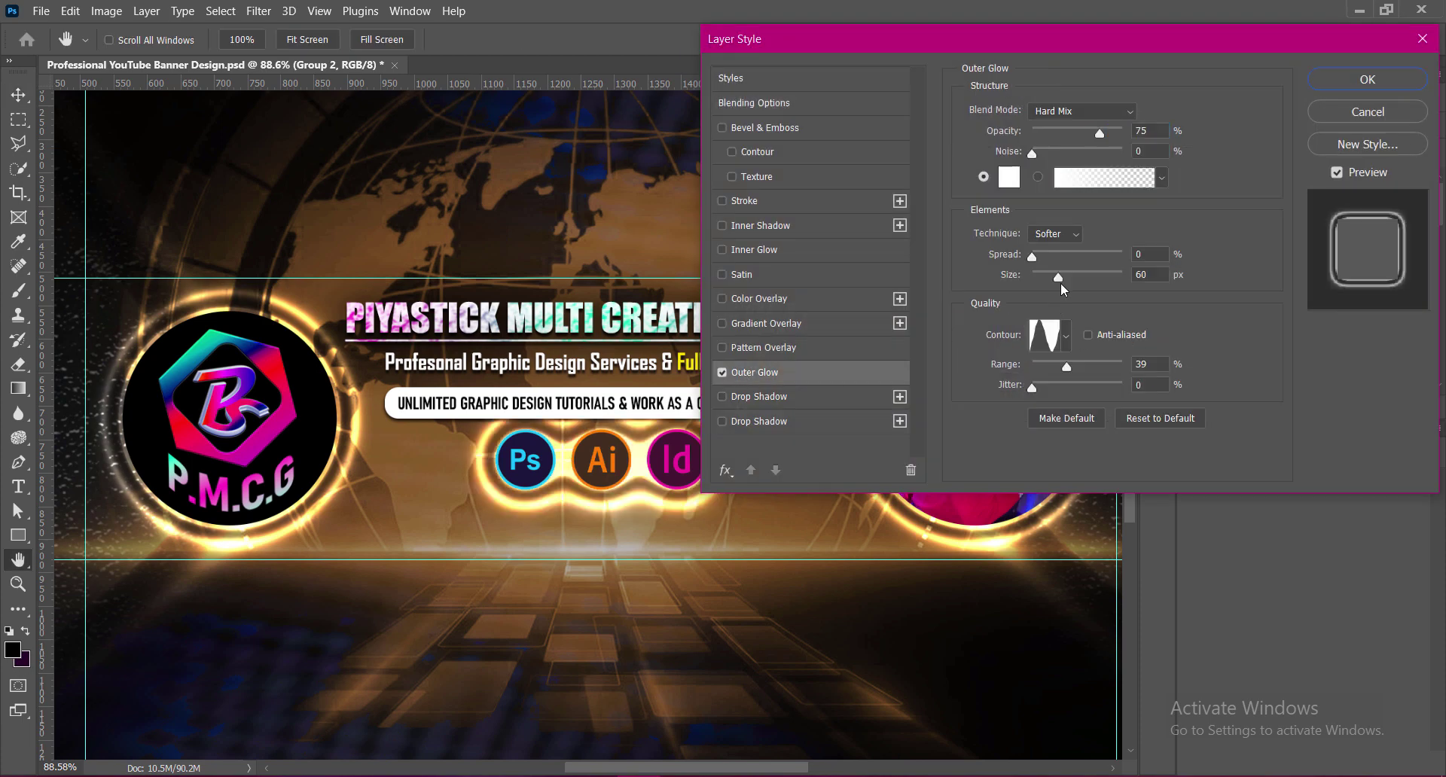
{"action": "left_click_drag", "start_coordinate": [1060, 283], "coordinate": [1046, 281]}
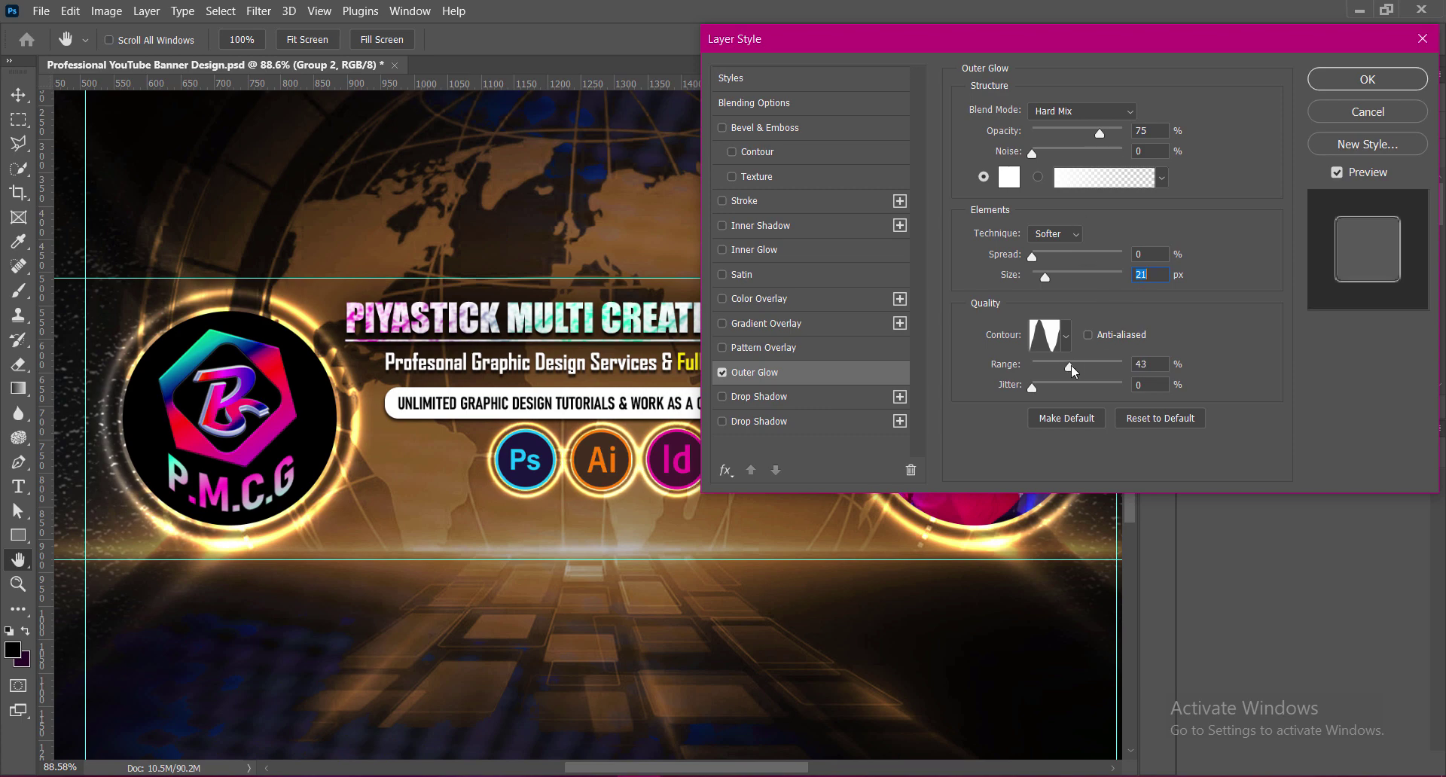
{"action": "left_click_drag", "start_coordinate": [1068, 366], "coordinate": [1089, 369]}
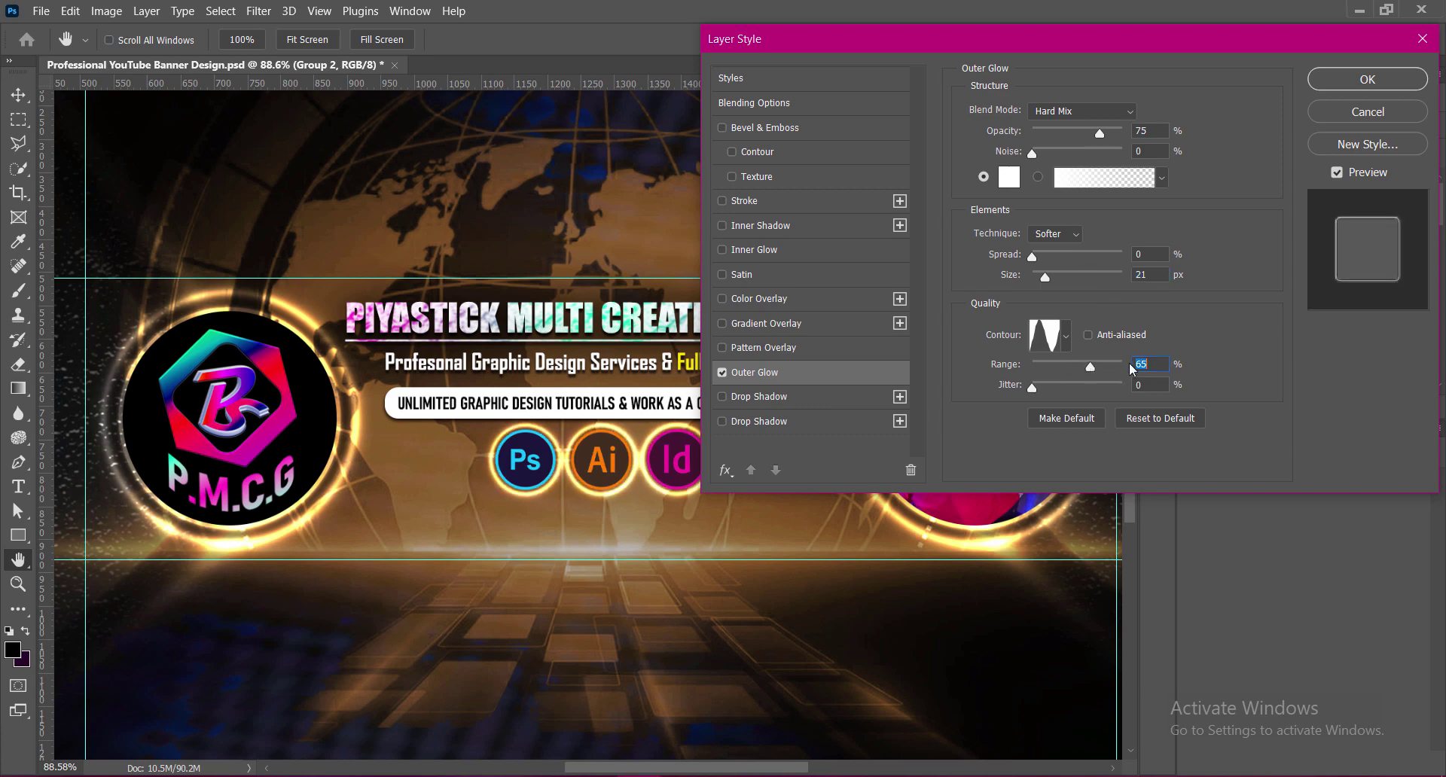
{"action": "type", "text": "60"}
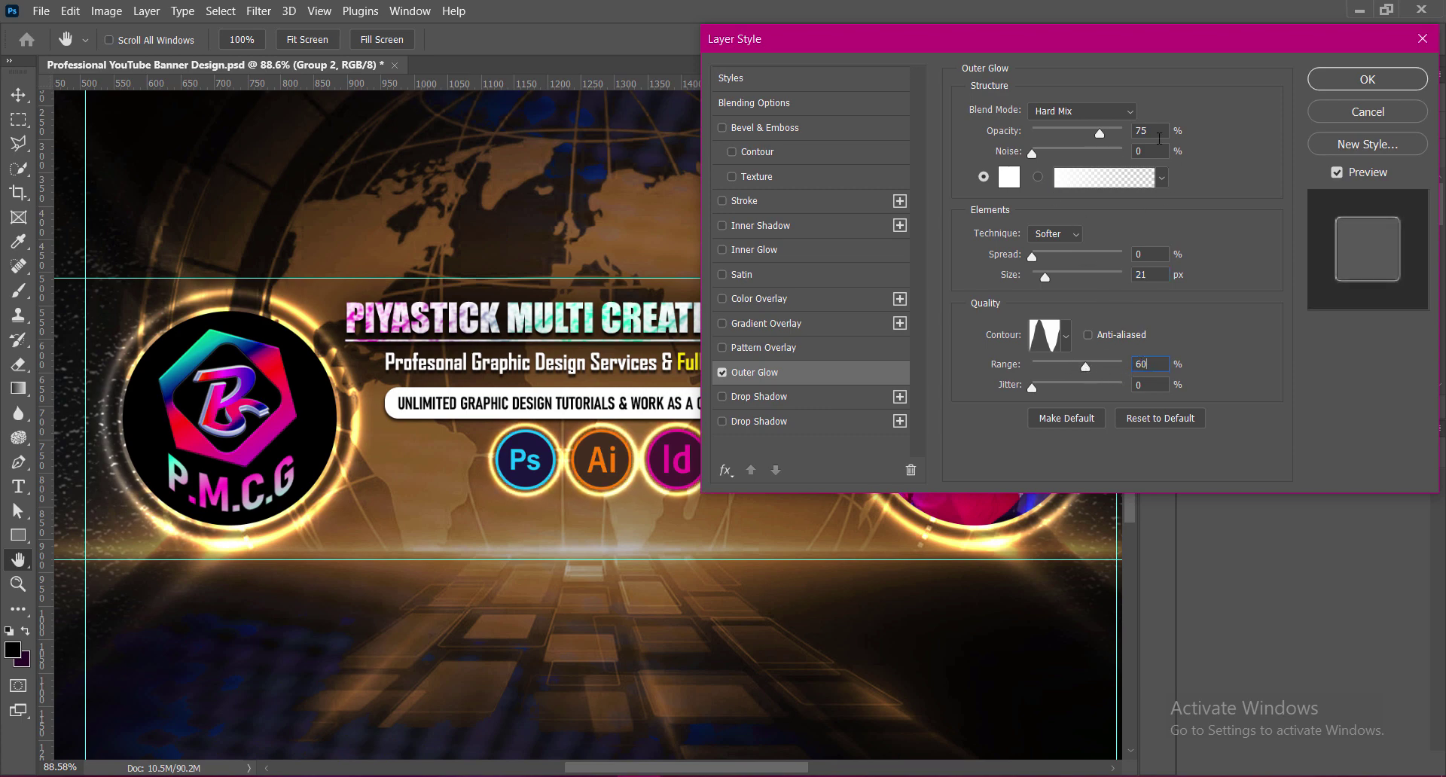
{"action": "type", "text": "63"}
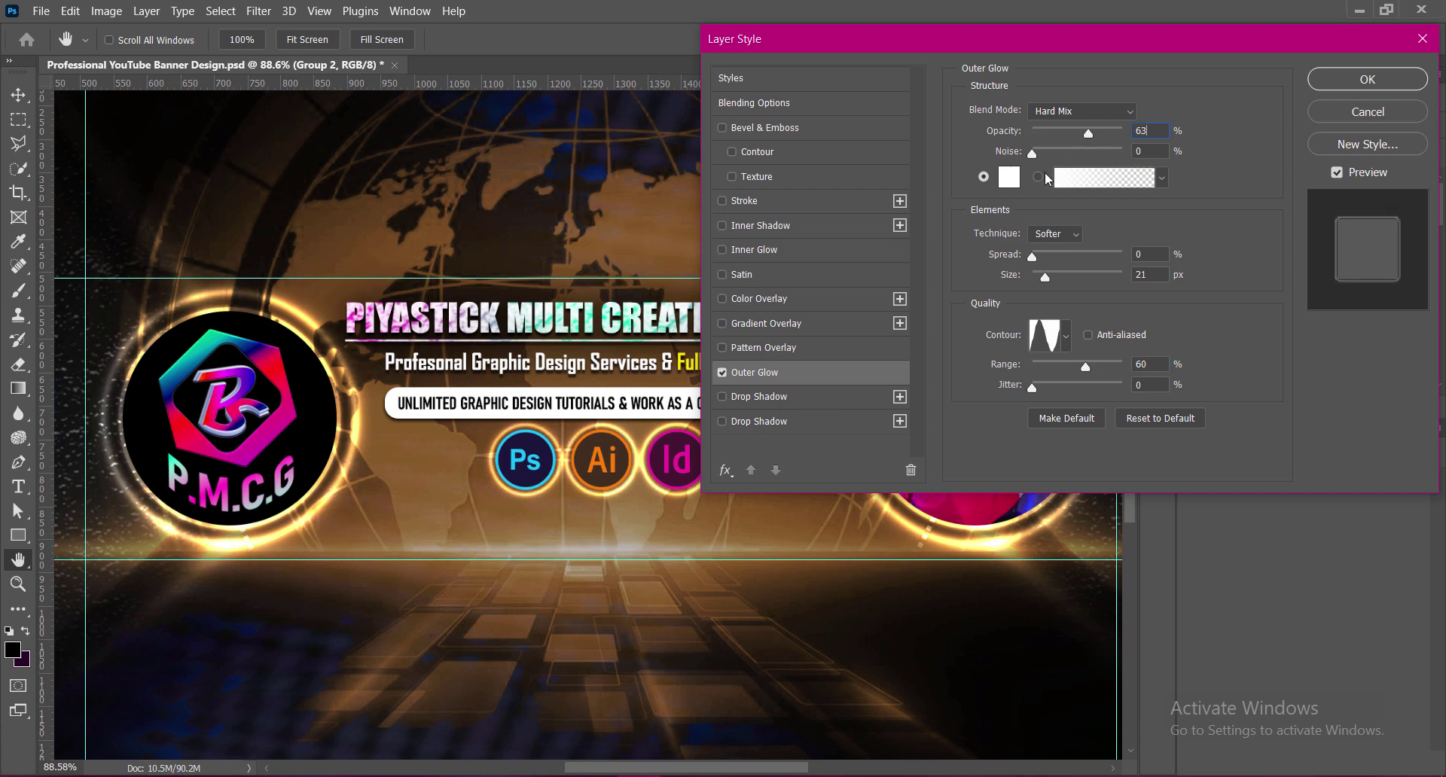
{"action": "left_click", "coordinate": [1347, 85]}
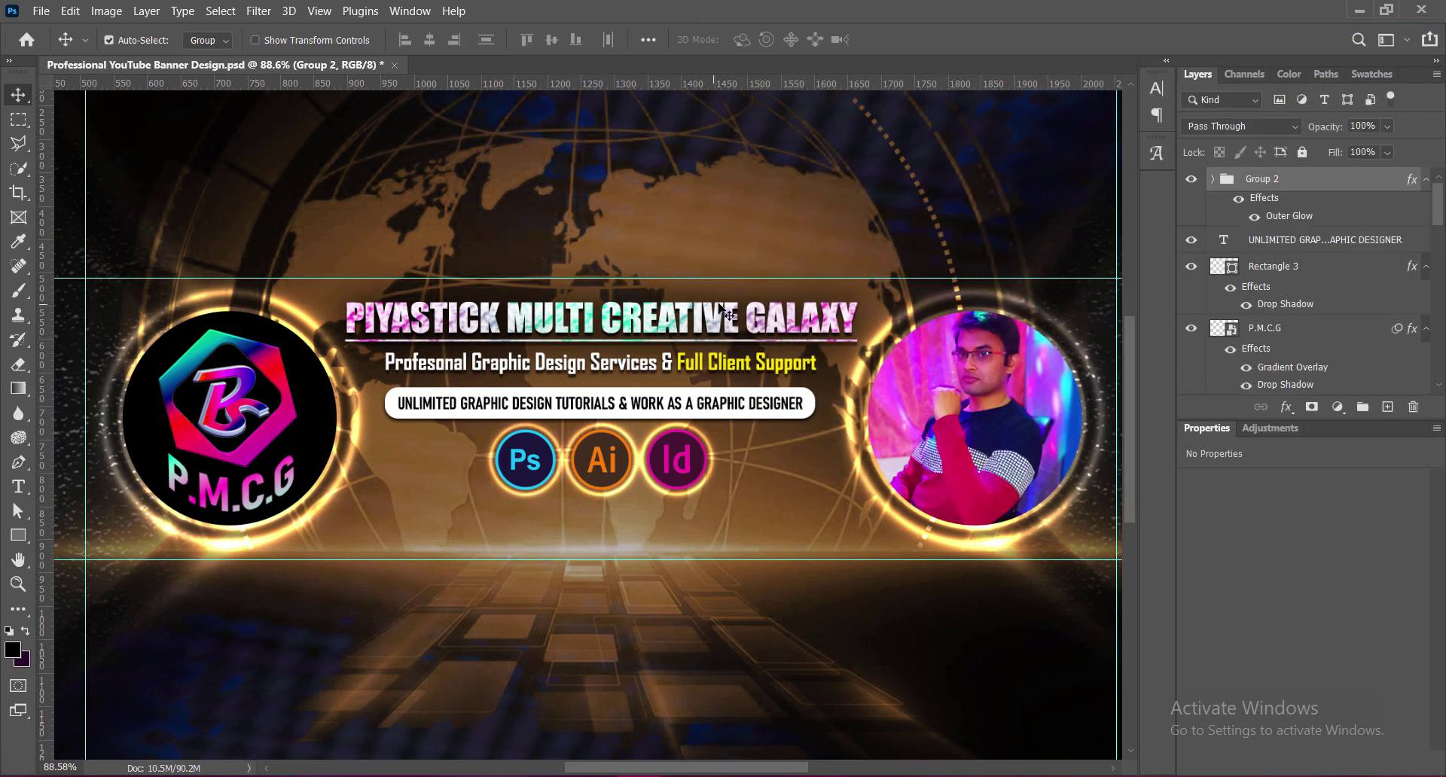
Save, then add a 'NEW VIDEO ALMOST DAILY' line in Agency FB 9 pt below the logo.
{"action": "key", "text": "ctrl+s"}
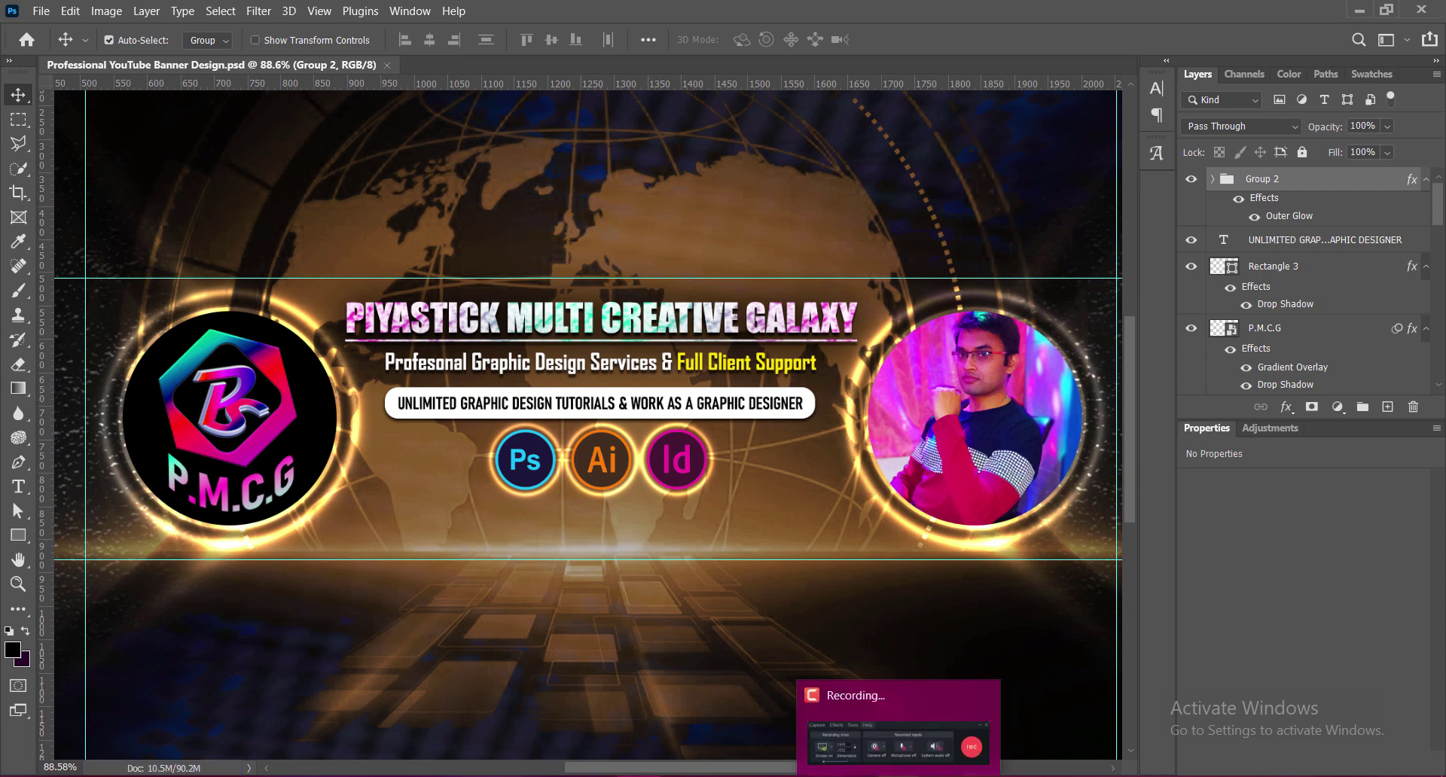
{"action": "key", "text": "ctrl+shift+alt+n"}
{"action": "left_click", "coordinate": [18, 490]}
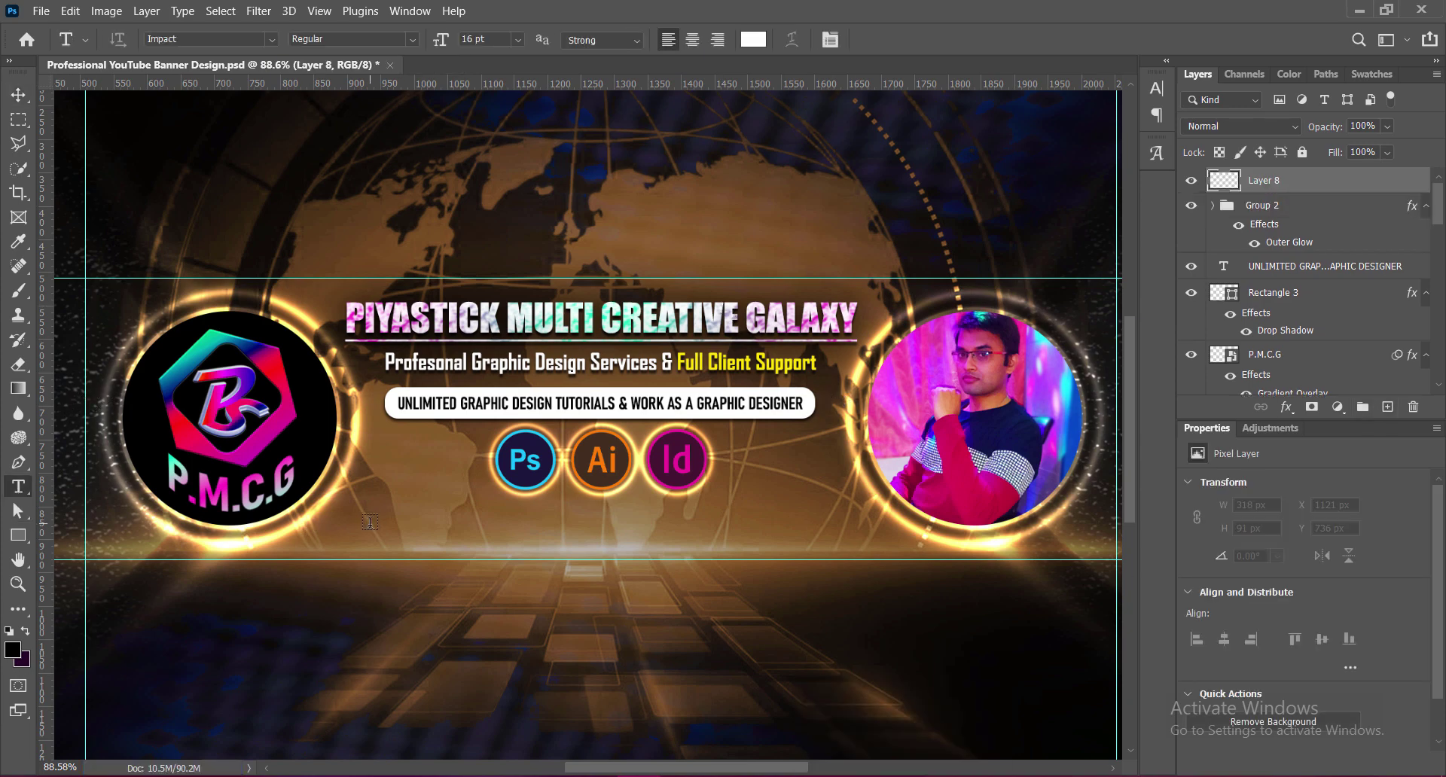
{"action": "left_click", "coordinate": [371, 525]}
{"action": "left_click", "coordinate": [272, 42]}
{"action": "left_click", "coordinate": [251, 114]}
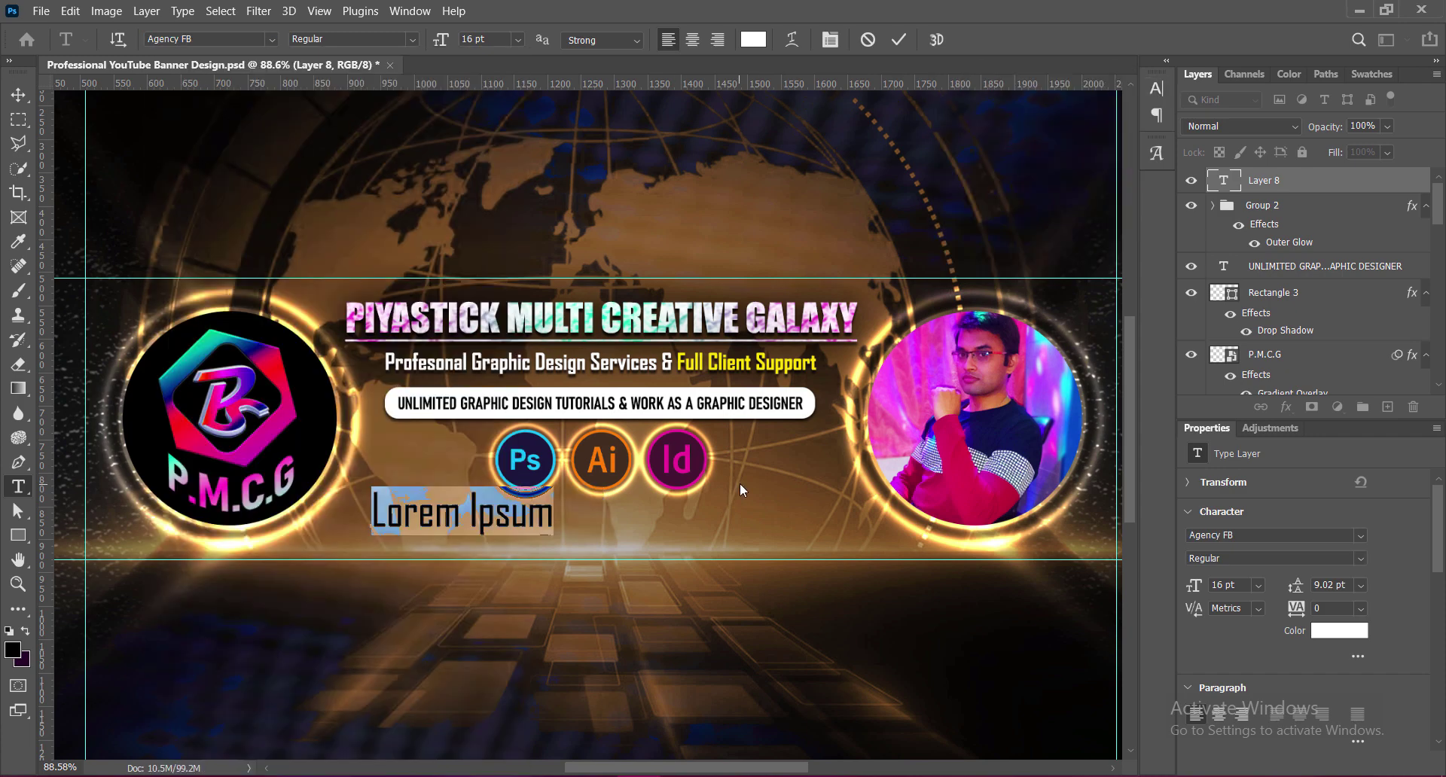
{"action": "type", "text": "NEW VIDEO ALMOST DAILY"}
{"action": "key", "text": "ctrl+a"}
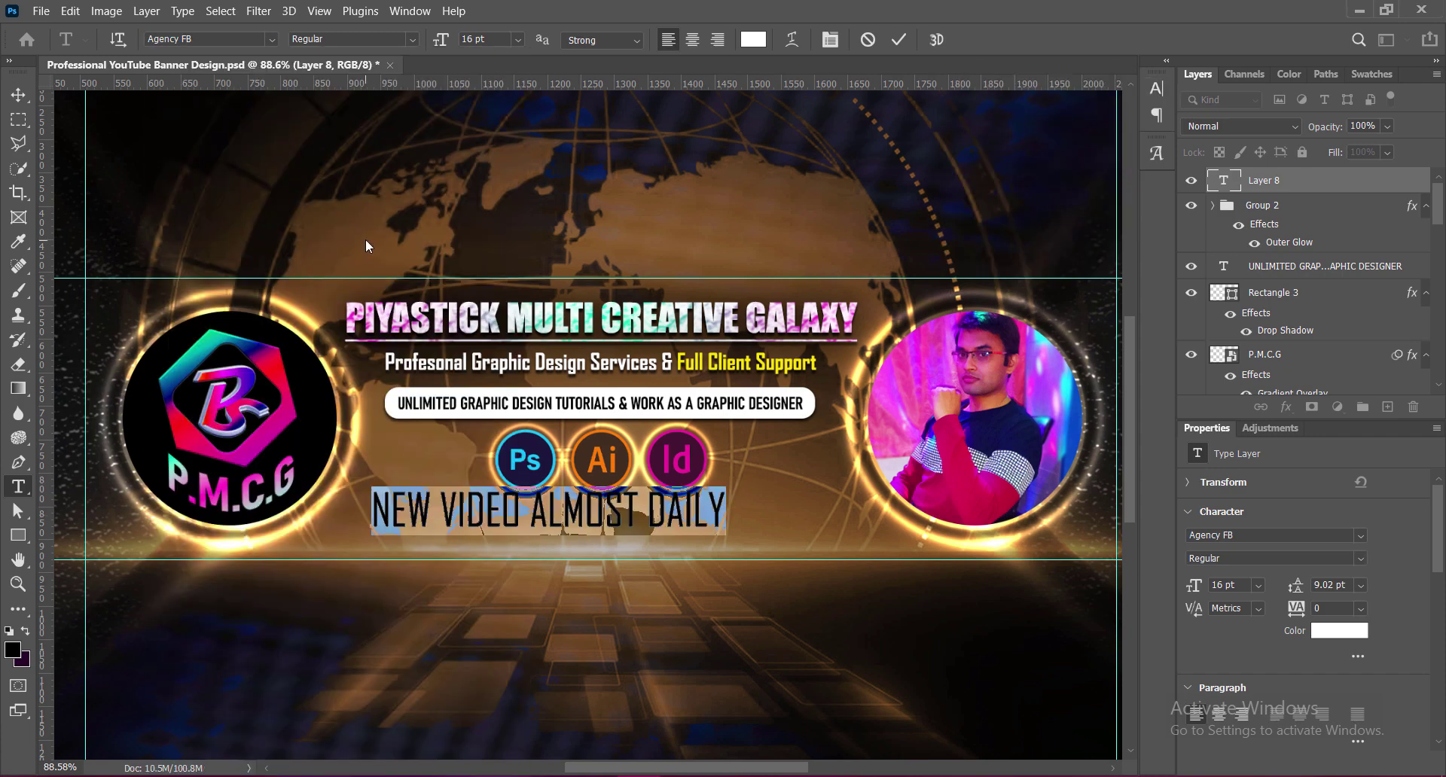
{"action": "left_click", "coordinate": [517, 39]}
{"action": "left_click", "coordinate": [474, 91]}
Make 'ALMOST DAILY' yellow and shift the tagline left under the logo circle.
{"action": "left_click_drag", "start_coordinate": [461, 517], "coordinate": [572, 518]}
{"action": "left_click", "coordinate": [1157, 88]}
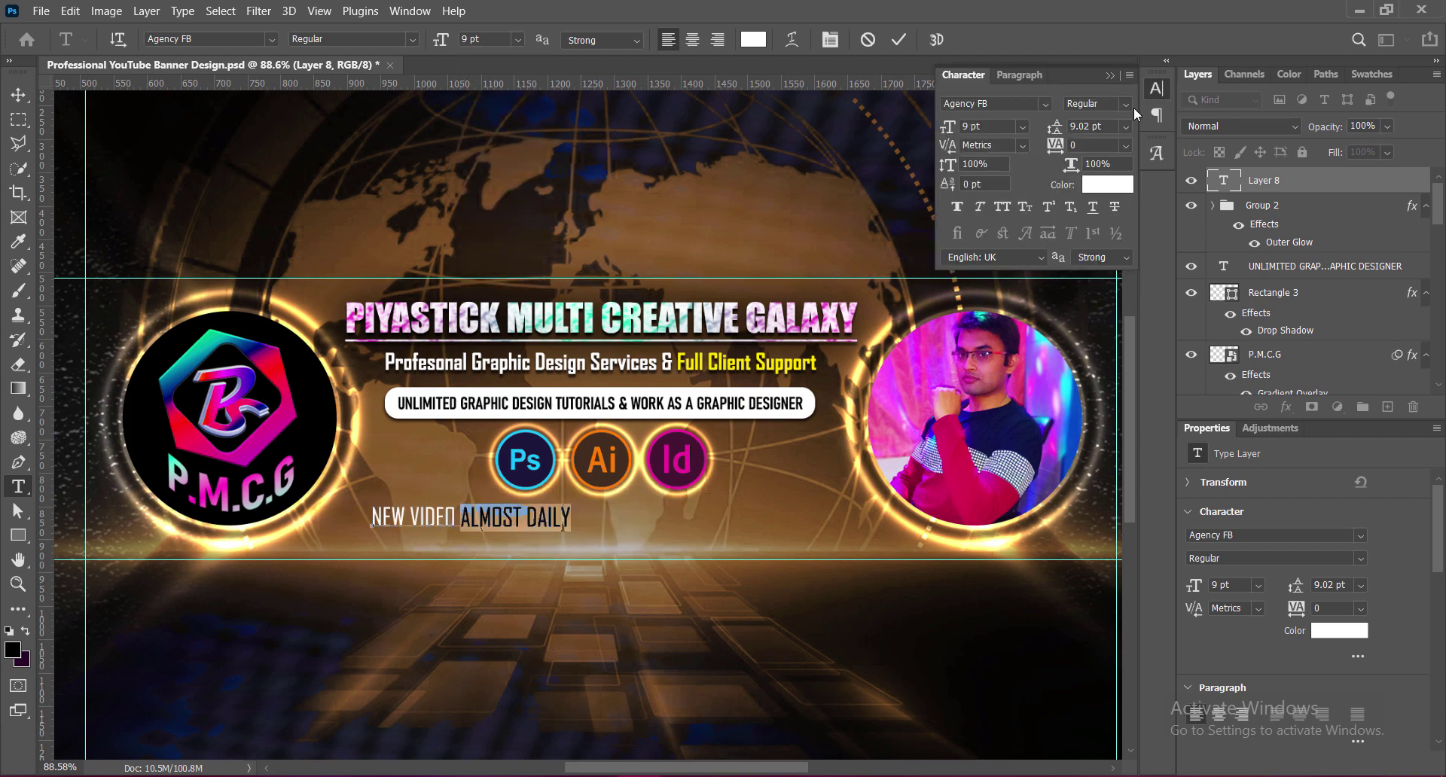
{"action": "key", "text": "Return"}
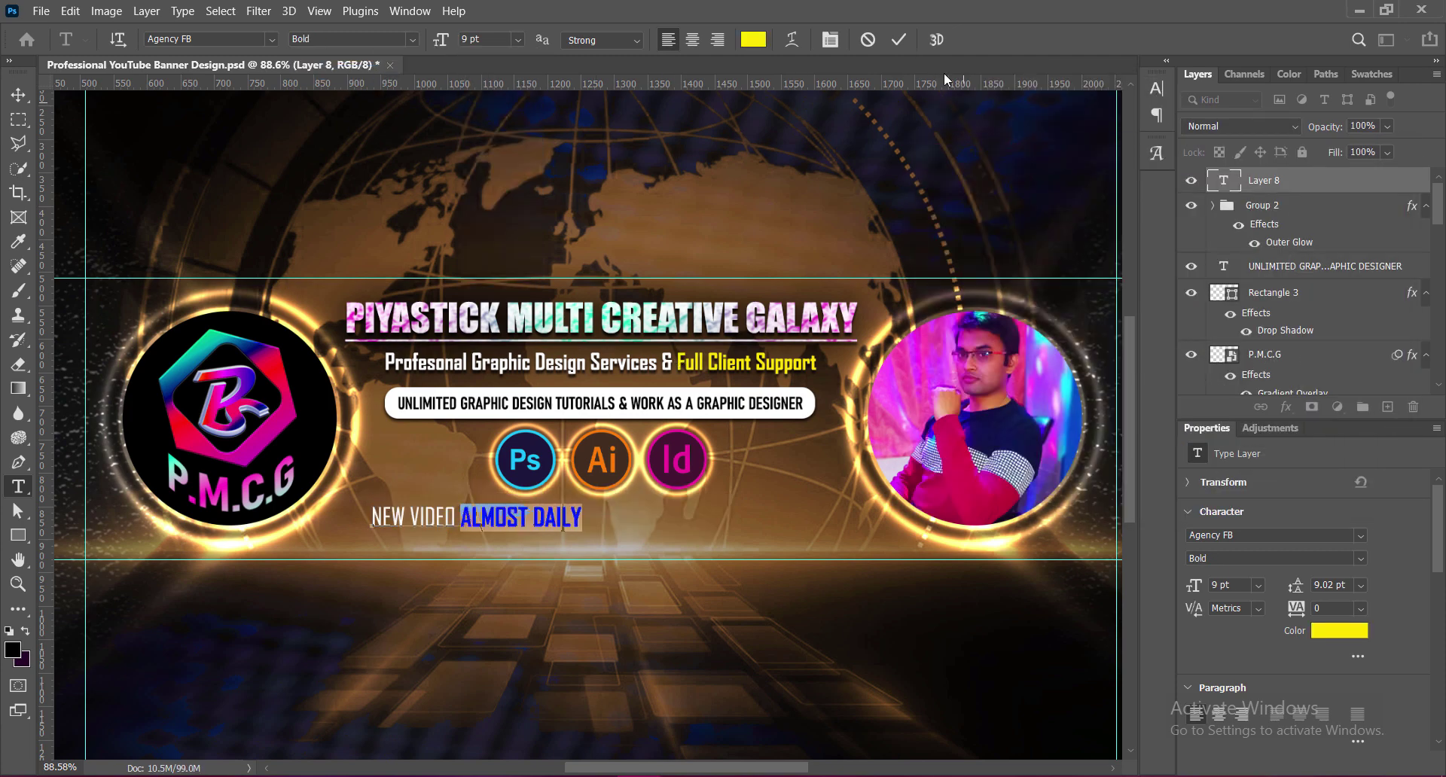
{"action": "left_click", "coordinate": [898, 39]}
{"action": "key", "text": "v"}
{"action": "left_click_drag", "start_coordinate": [577, 522], "coordinate": [549, 529]}
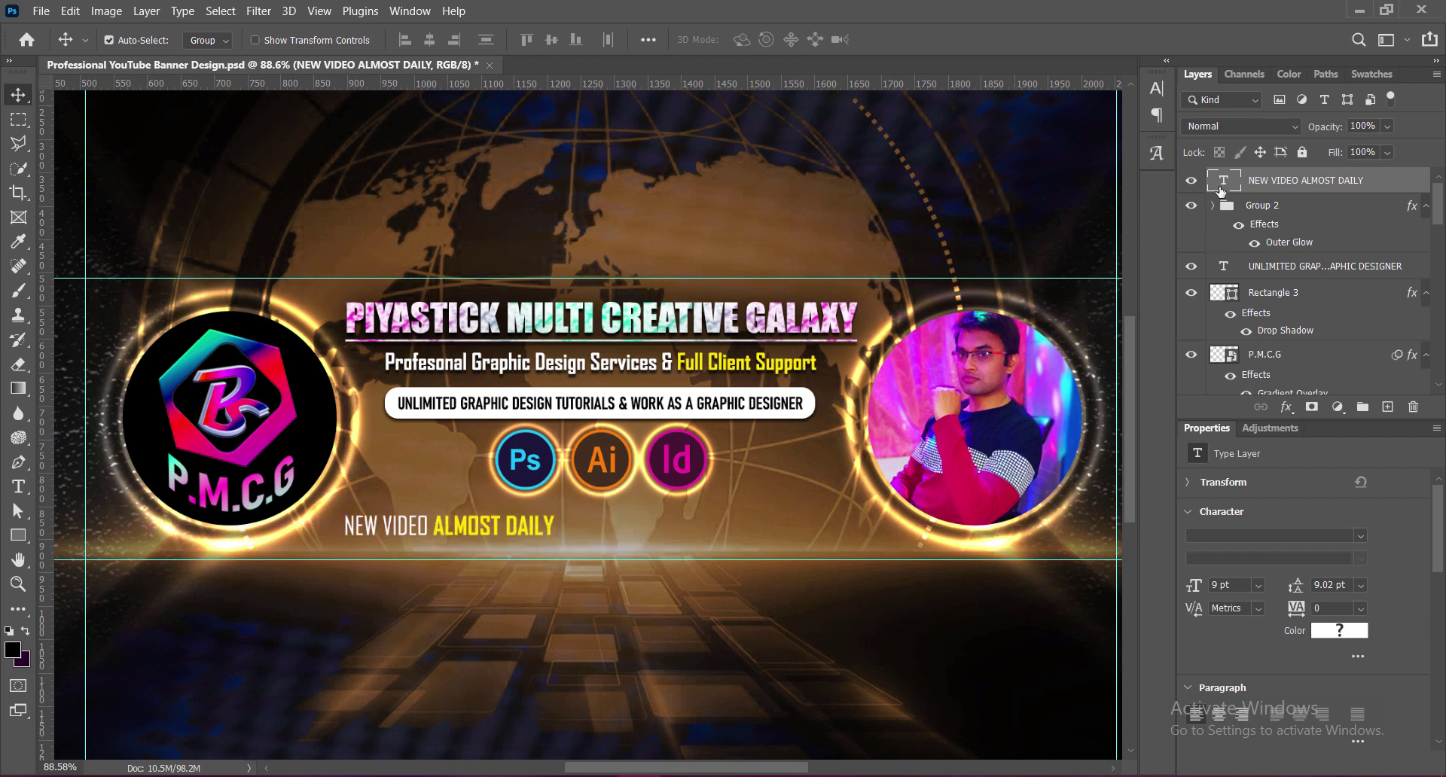
Add a tighter drop shadow at 90 opacity to the tagline and nudge it further left.
{"action": "double_click", "coordinate": [1318, 180]}
{"action": "left_click", "coordinate": [723, 421]}
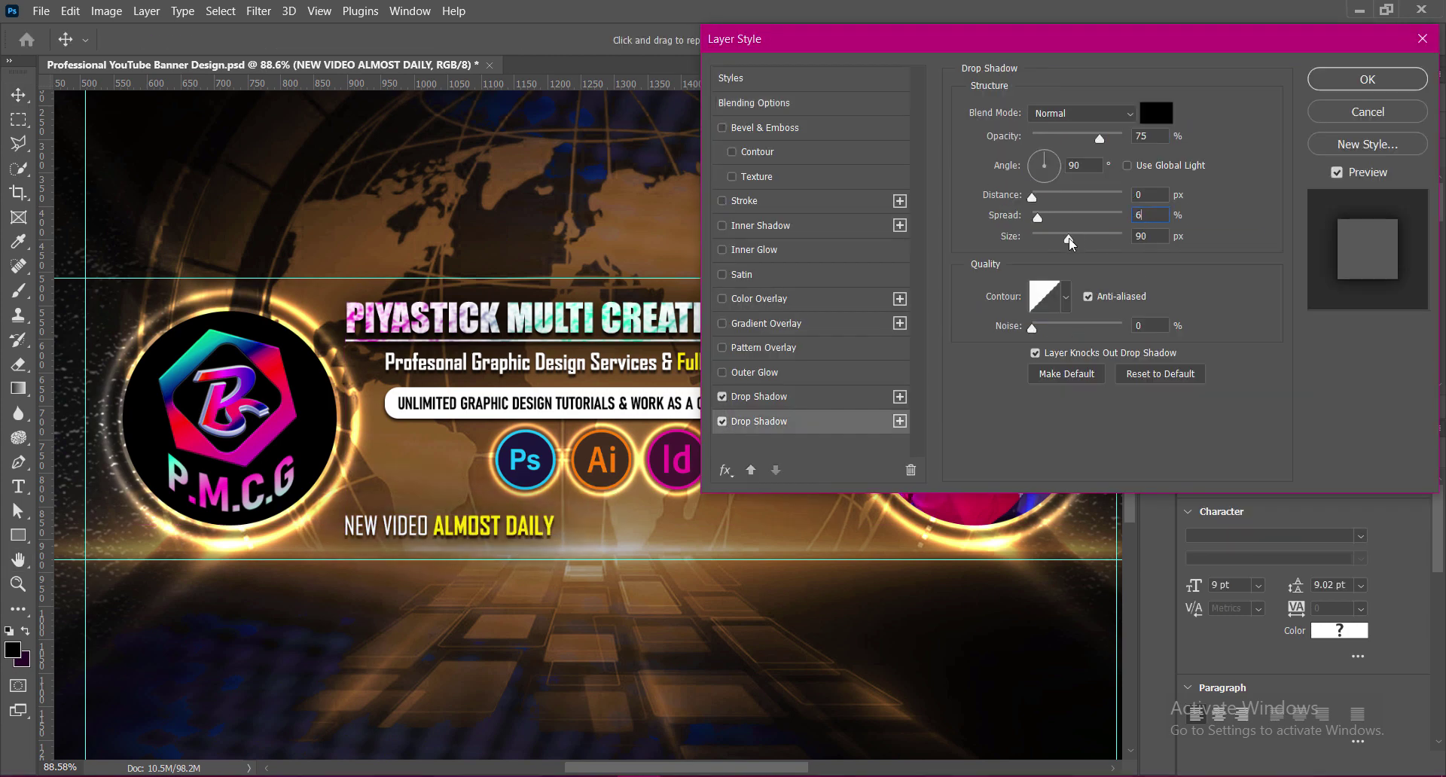
{"action": "left_click_drag", "start_coordinate": [1037, 218], "coordinate": [1051, 238]}
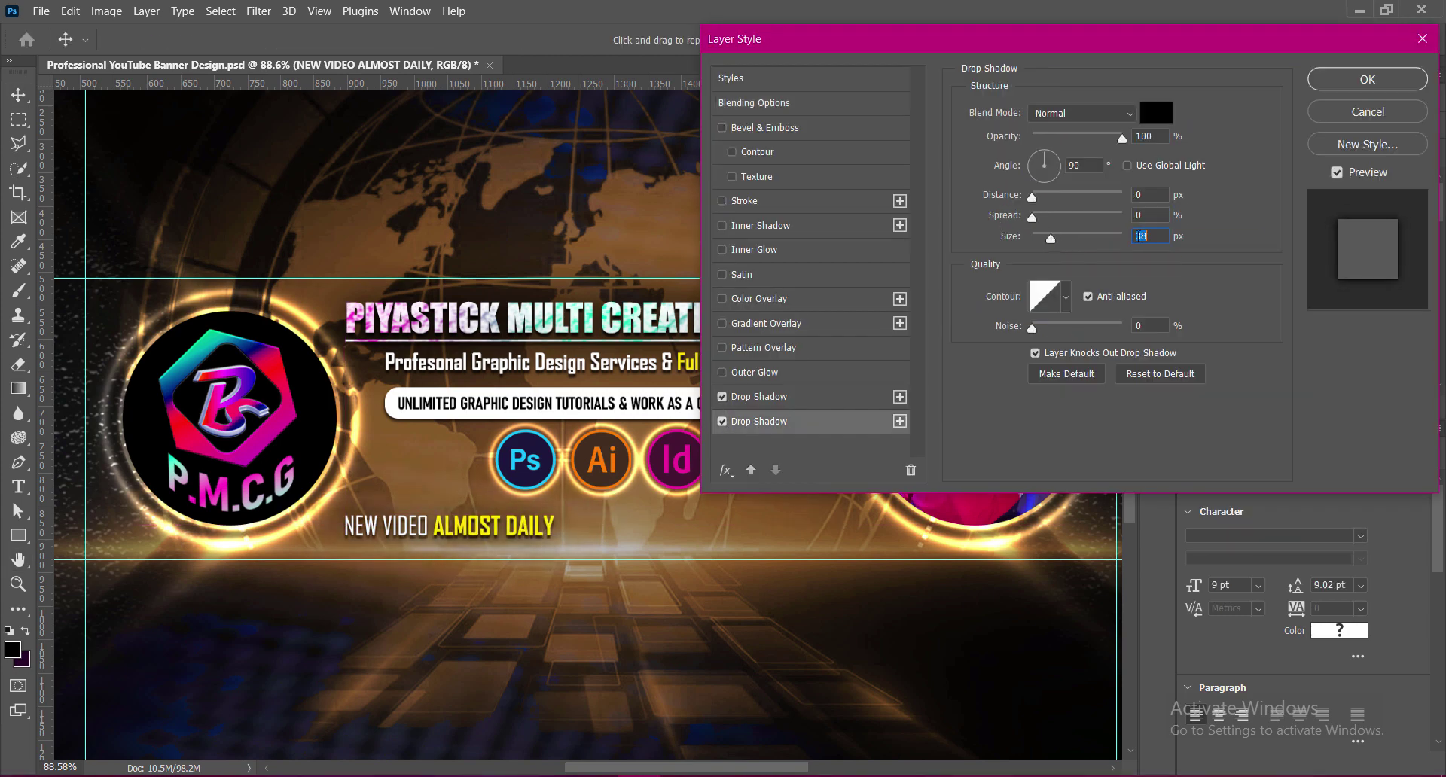
{"action": "left_click_drag", "start_coordinate": [1121, 139], "coordinate": [1113, 139]}
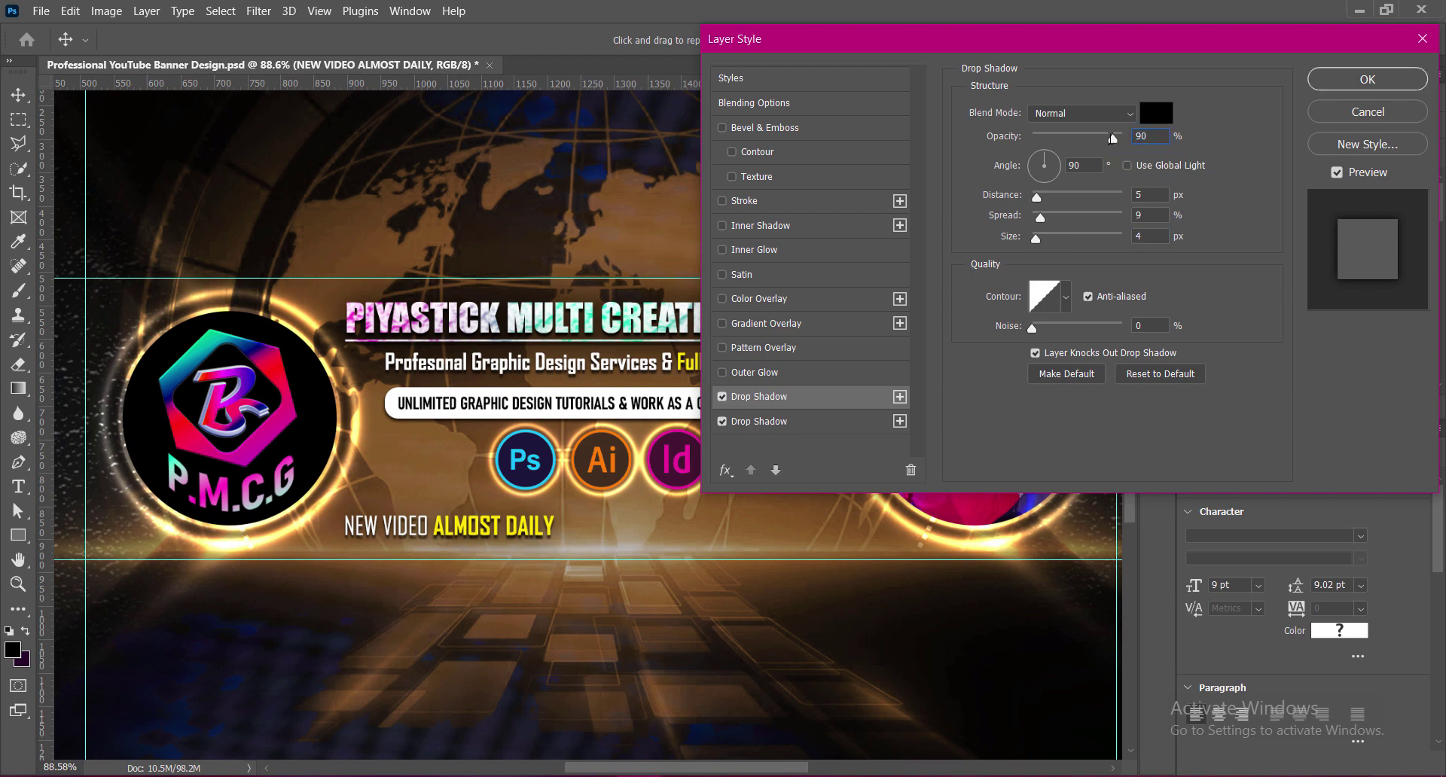
{"action": "key", "text": "Return"}
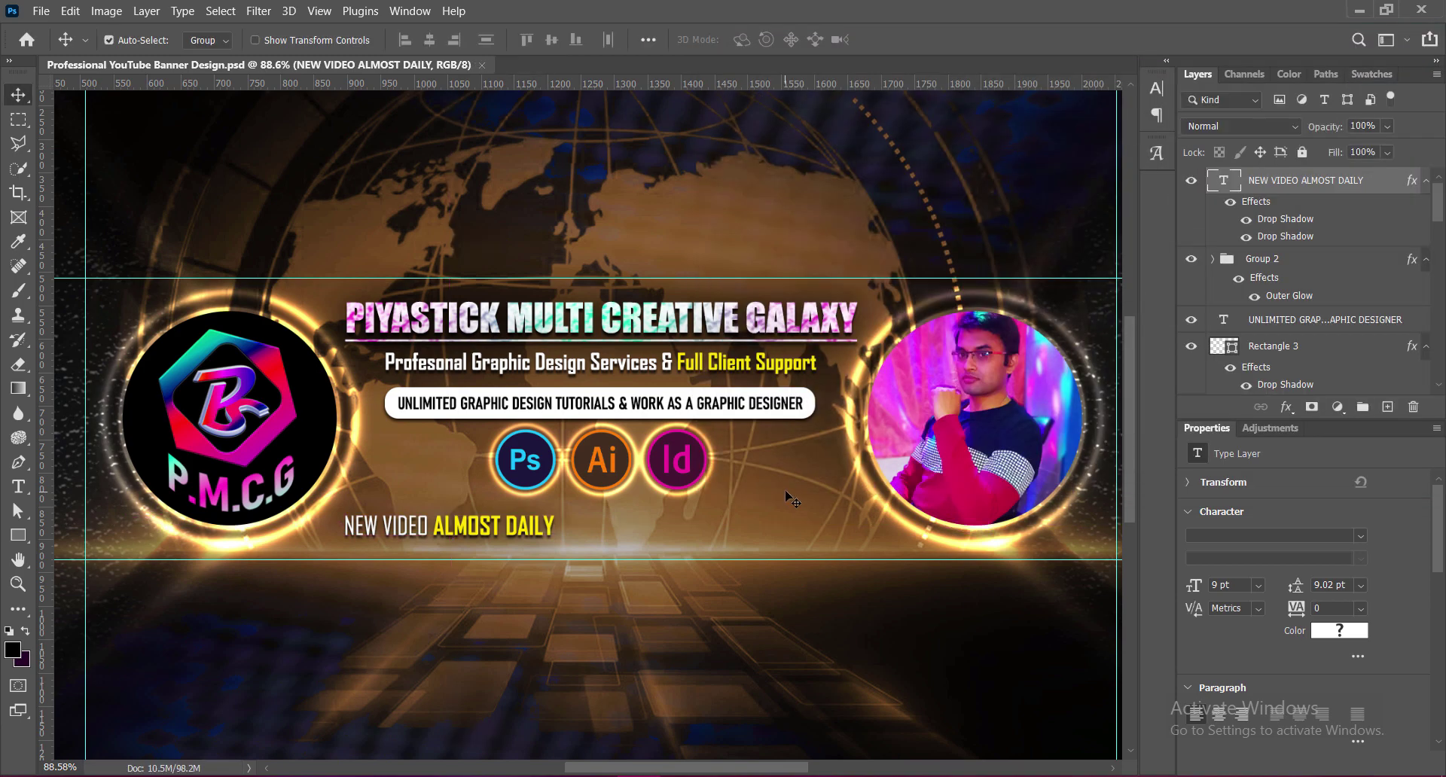
{"action": "key", "text": "shift+Left"}
{"action": "key", "text": "shift+Left"}
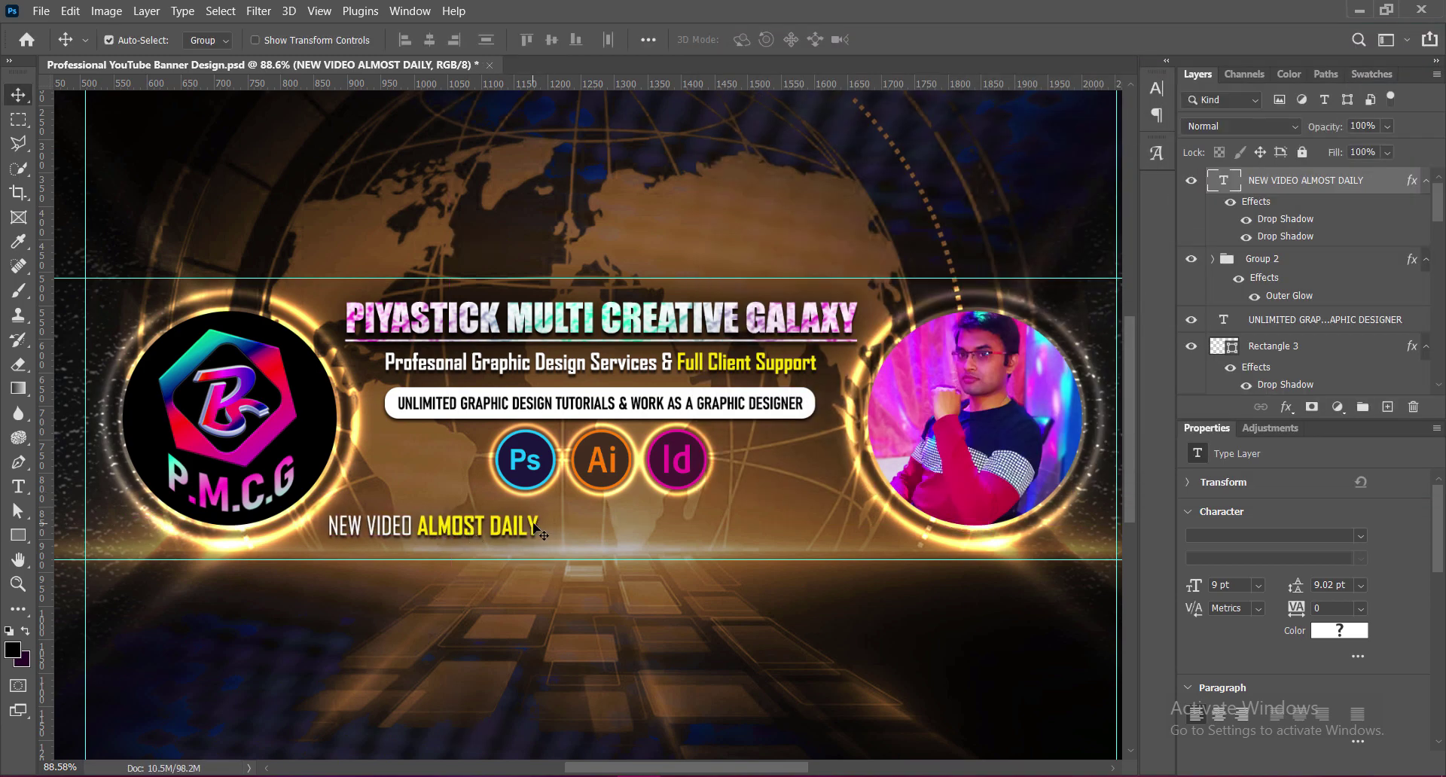
{"action": "key", "text": "Left"}
{"action": "key", "text": "Left"}
{"action": "key", "text": "Left"}
{"action": "key", "text": "Left"}
{"action": "key", "text": "Left"}
{"action": "key", "text": "Left"}
Duplicate the tagline to the right, retype it as the contact e-mail address, and shrink it.
{"action": "left_click_drag", "start_coordinate": [446, 535], "coordinate": [775, 527]}
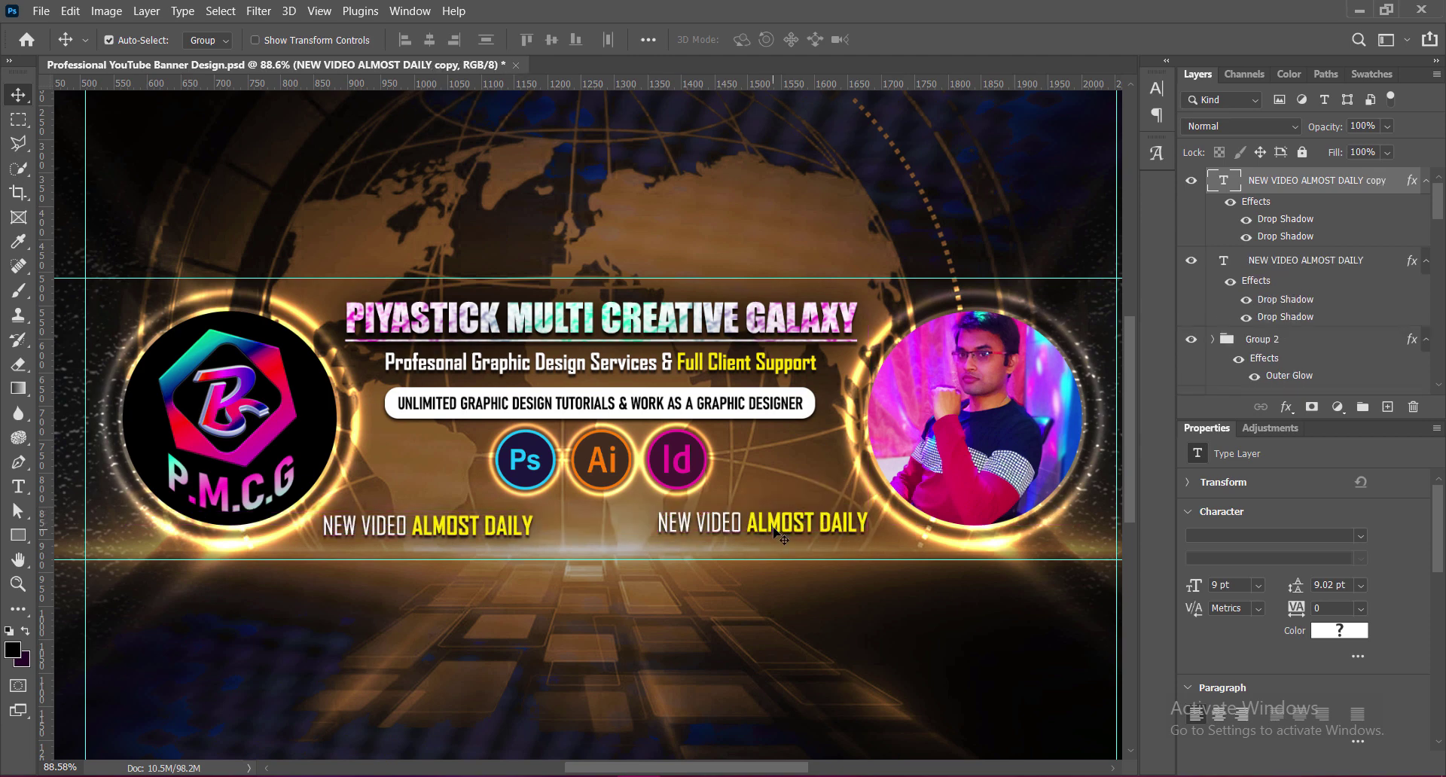
{"action": "double_click", "coordinate": [774, 528]}
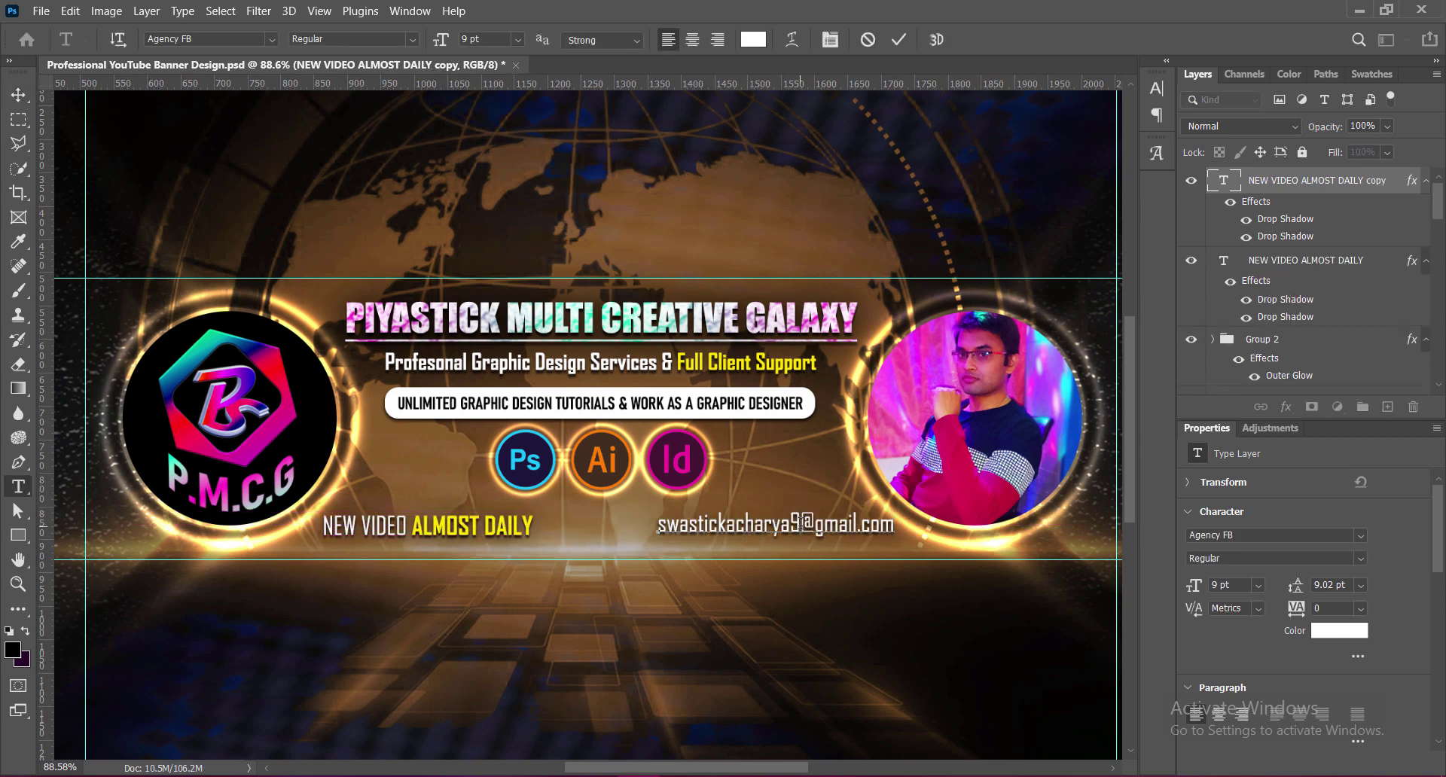
{"action": "key", "text": "ctrl+a"}
{"action": "left_click", "coordinate": [517, 39]}
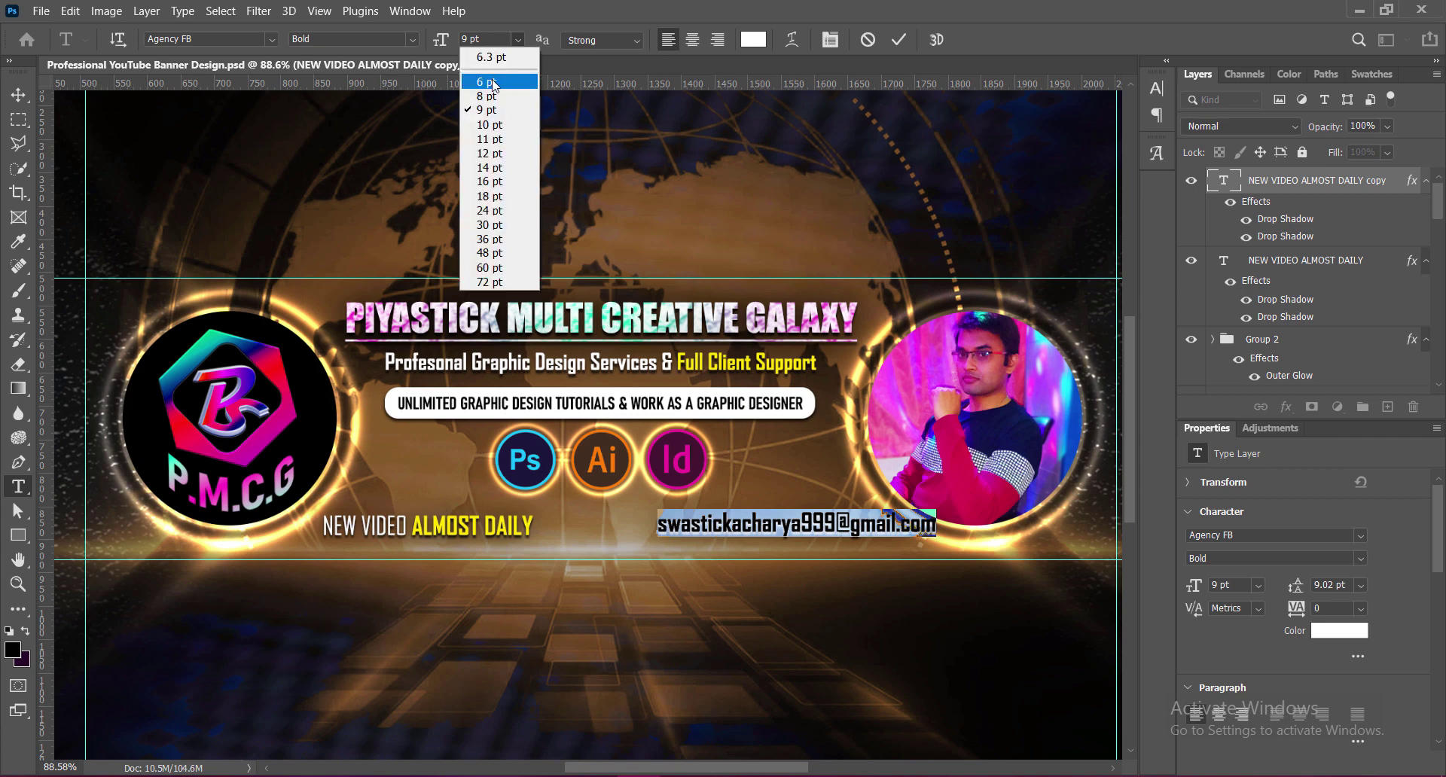
{"action": "left_click", "coordinate": [490, 68]}
{"action": "left_click", "coordinate": [898, 39]}
{"action": "key", "text": "v"}
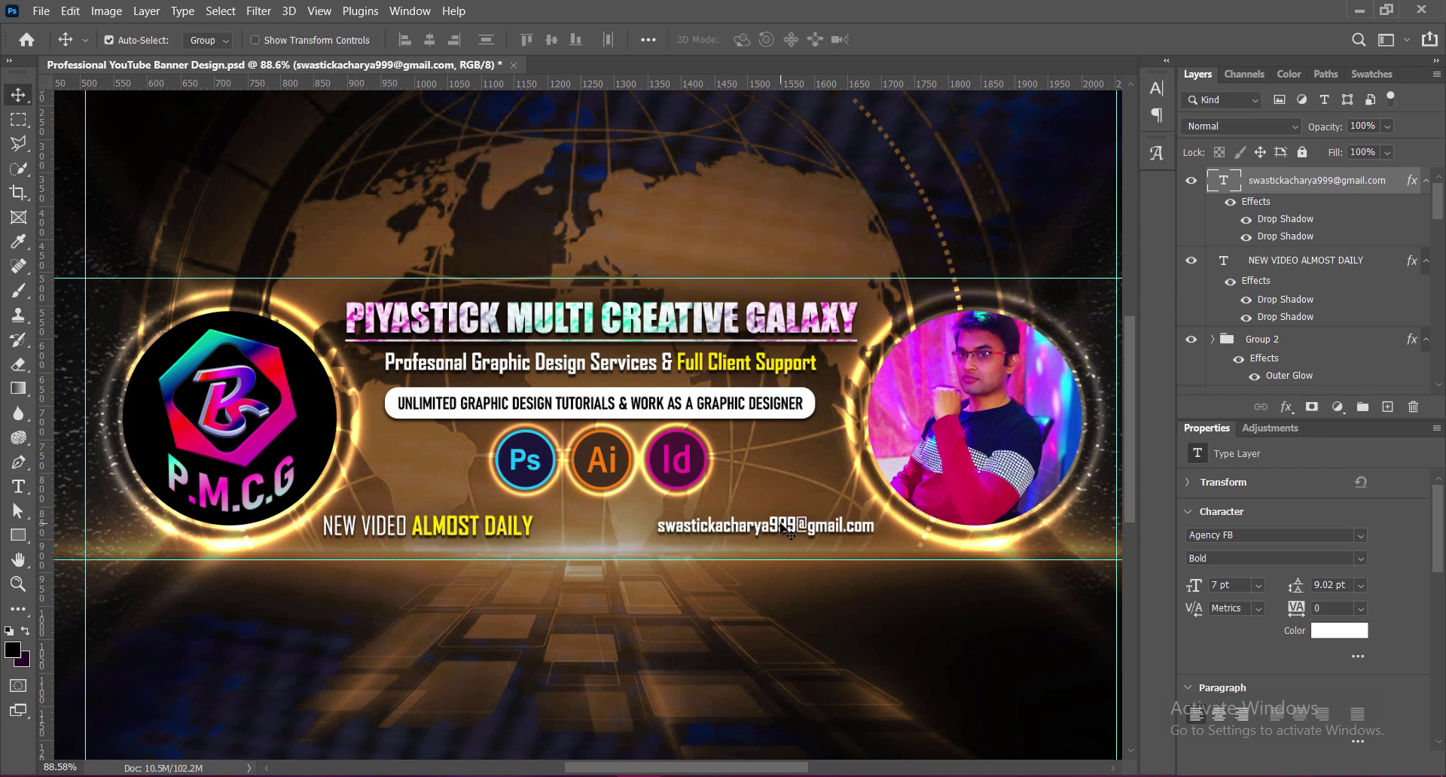
Set the e-mail line to Bahnschrift SemiBold Condensed and move it 48 px right.
{"action": "double_click", "coordinate": [787, 531]}
{"action": "left_click", "coordinate": [270, 39]}
{"action": "left_click", "coordinate": [188, 58]}
{"action": "left_click", "coordinate": [412, 39]}
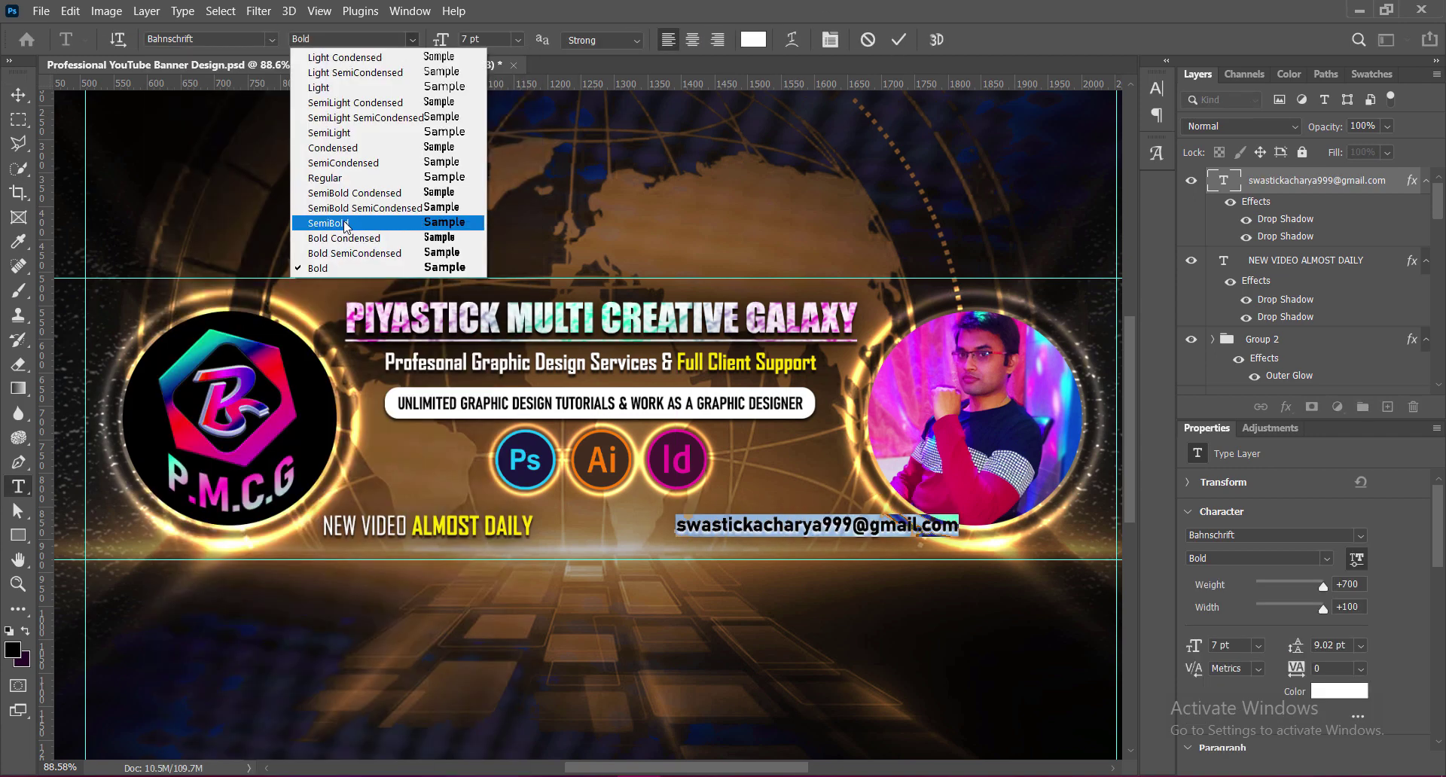
{"action": "left_click", "coordinate": [354, 193]}
{"action": "scroll", "coordinate": [489, 40], "scroll_direction": "down", "scroll_amount": 1}
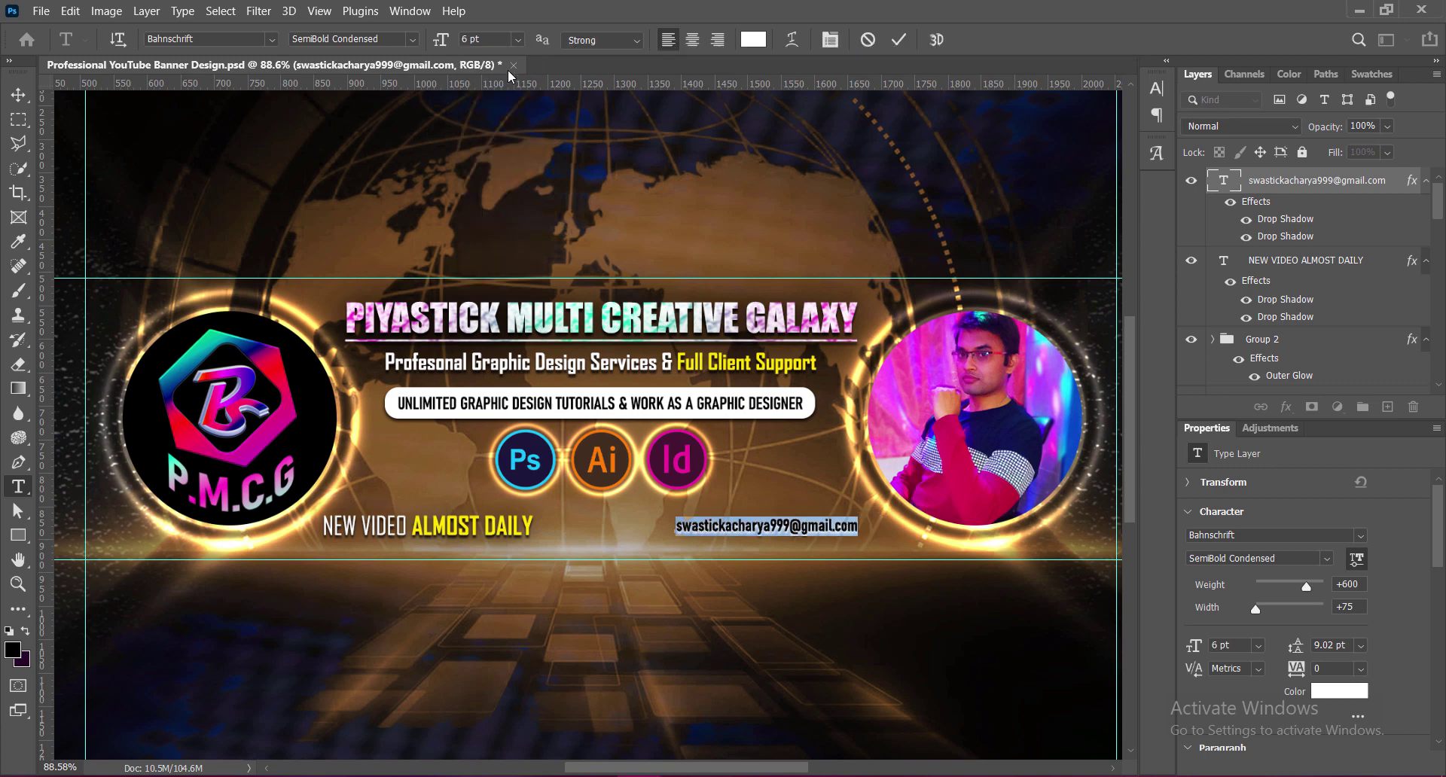
{"action": "scroll", "coordinate": [489, 39], "scroll_direction": "up", "scroll_amount": 1}
{"action": "left_click", "coordinate": [899, 40]}
{"action": "key", "text": "v"}
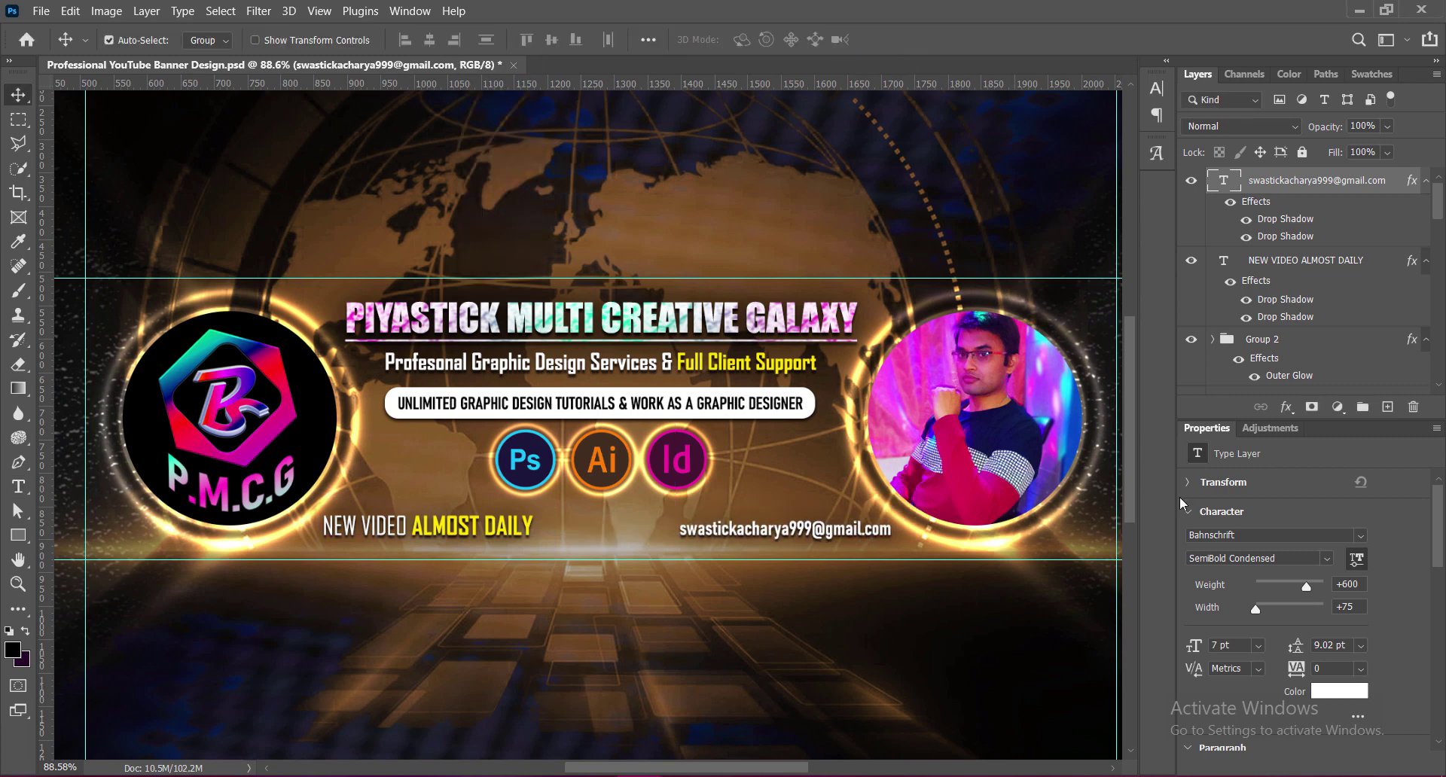
{"action": "scroll", "coordinate": [1235, 645], "scroll_direction": "down", "scroll_amount": 1}
{"action": "left_click_drag", "start_coordinate": [738, 536], "coordinate": [767, 533]}
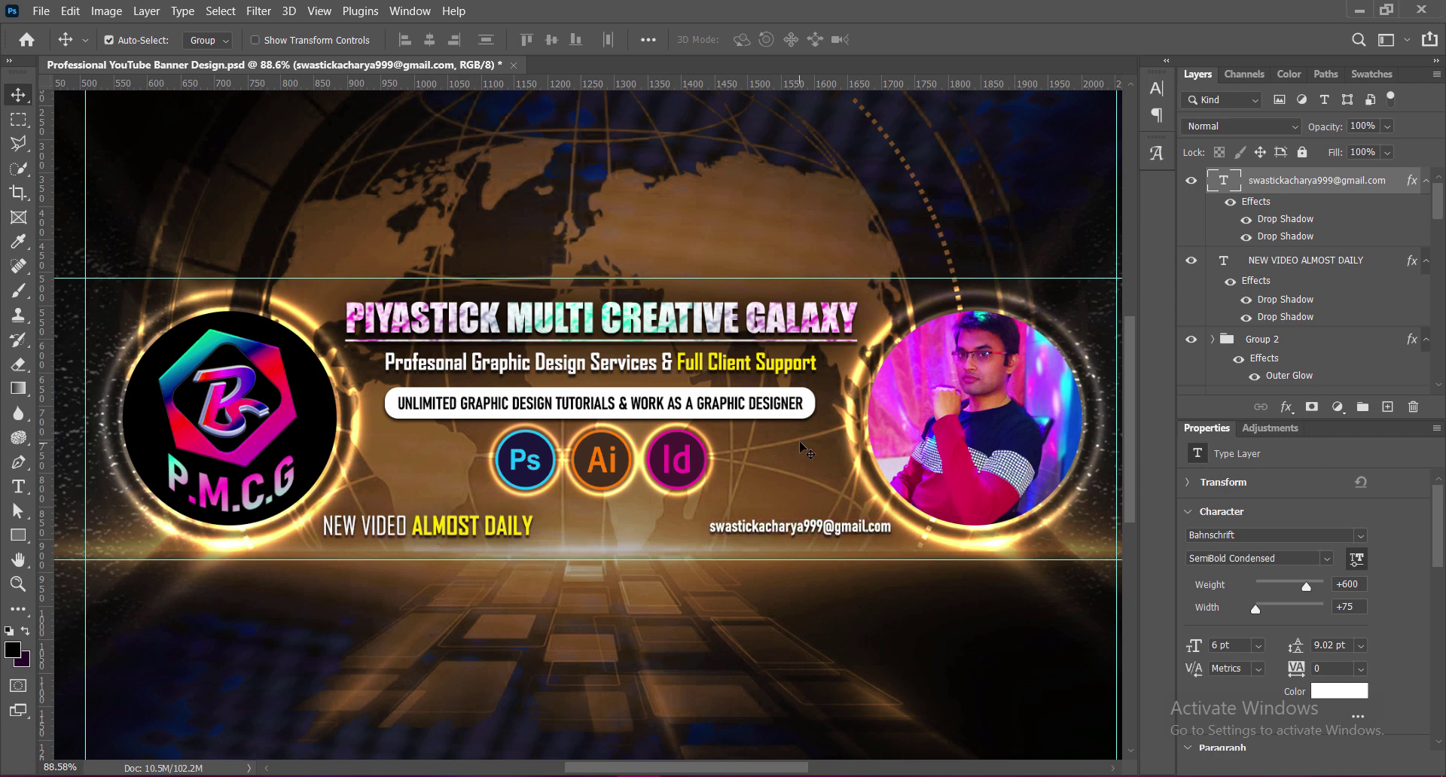
Draw a fully saturated red rounded bar between the tagline and the e-mail line.
{"action": "left_click", "coordinate": [1387, 407]}
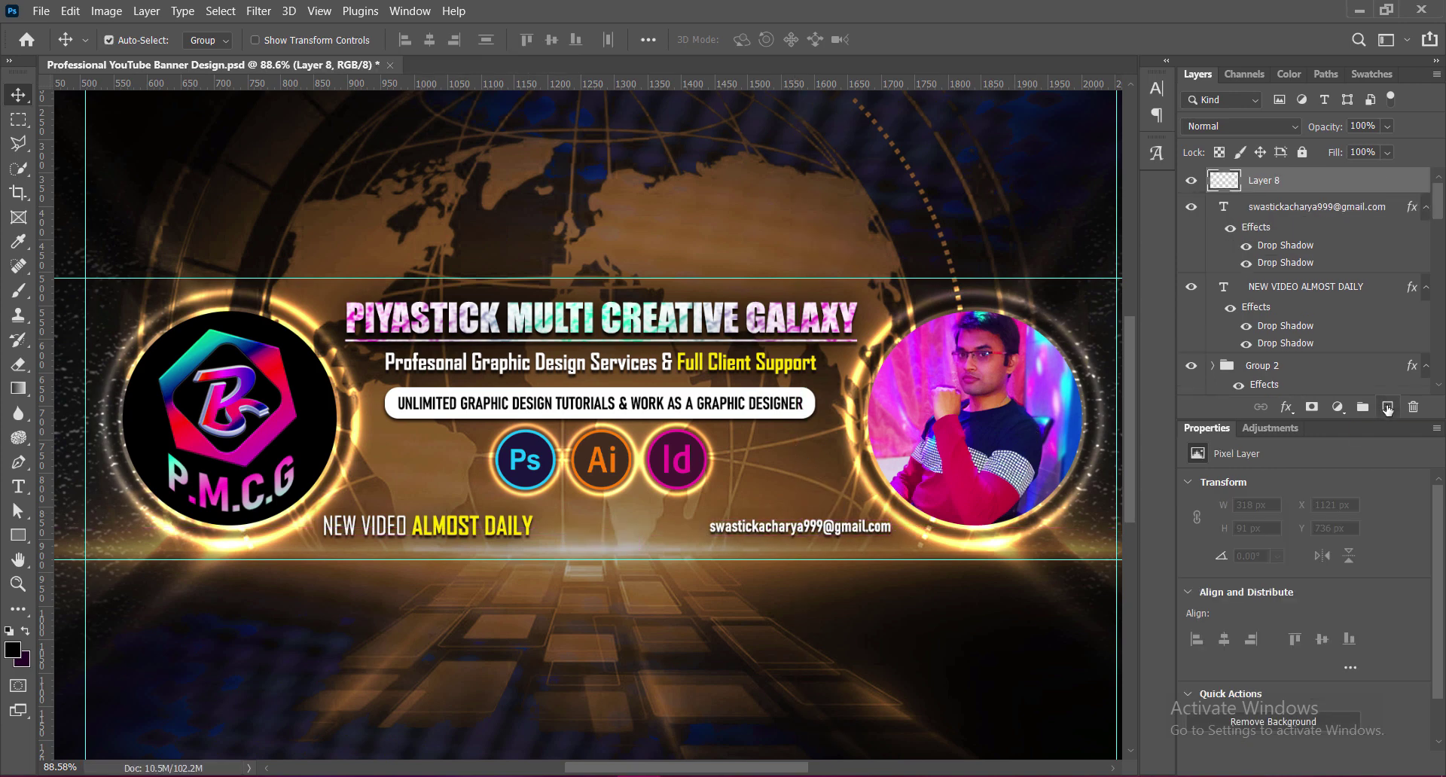
{"action": "left_click", "coordinate": [18, 535]}
{"action": "left_click", "coordinate": [67, 527]}
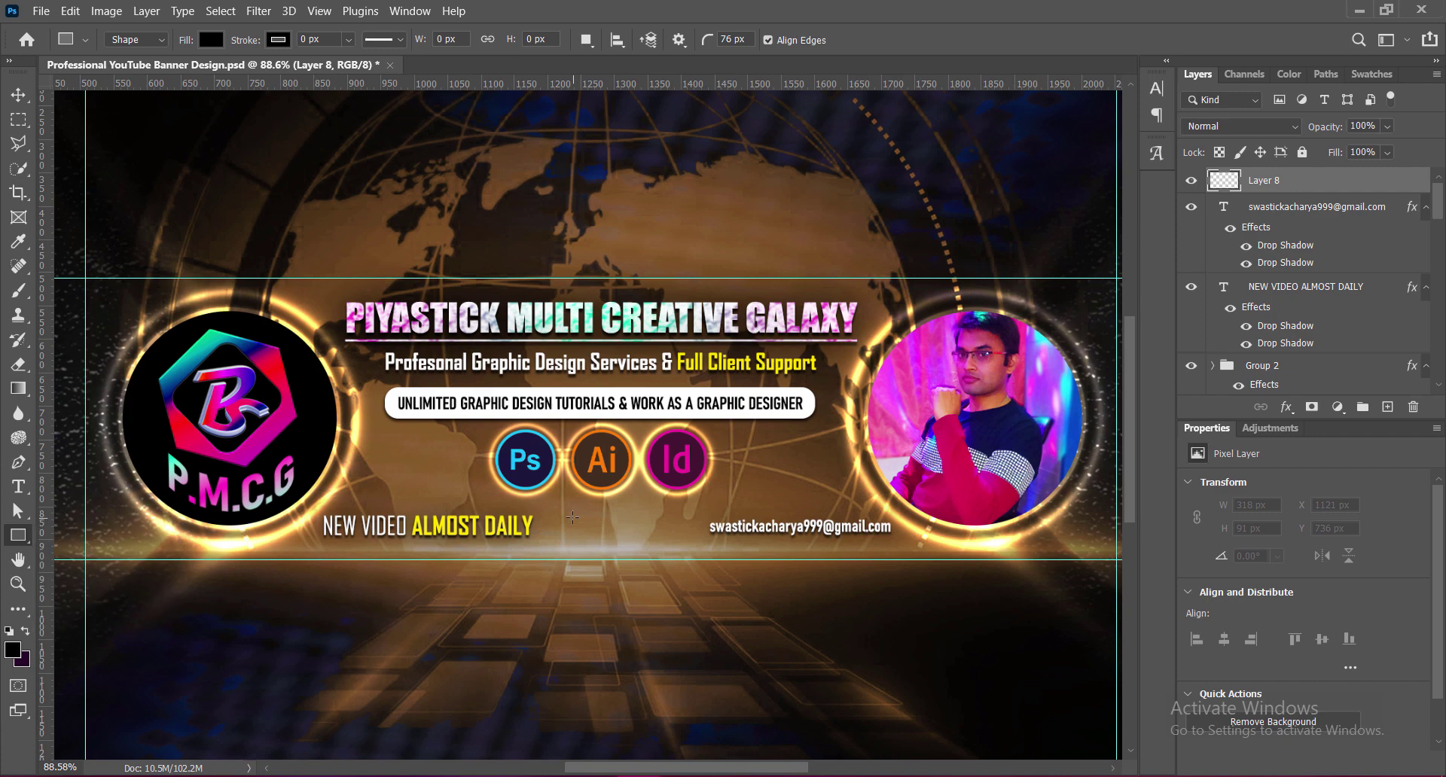
{"action": "left_click_drag", "start_coordinate": [564, 513], "coordinate": [678, 539]}
{"action": "key", "text": "v"}
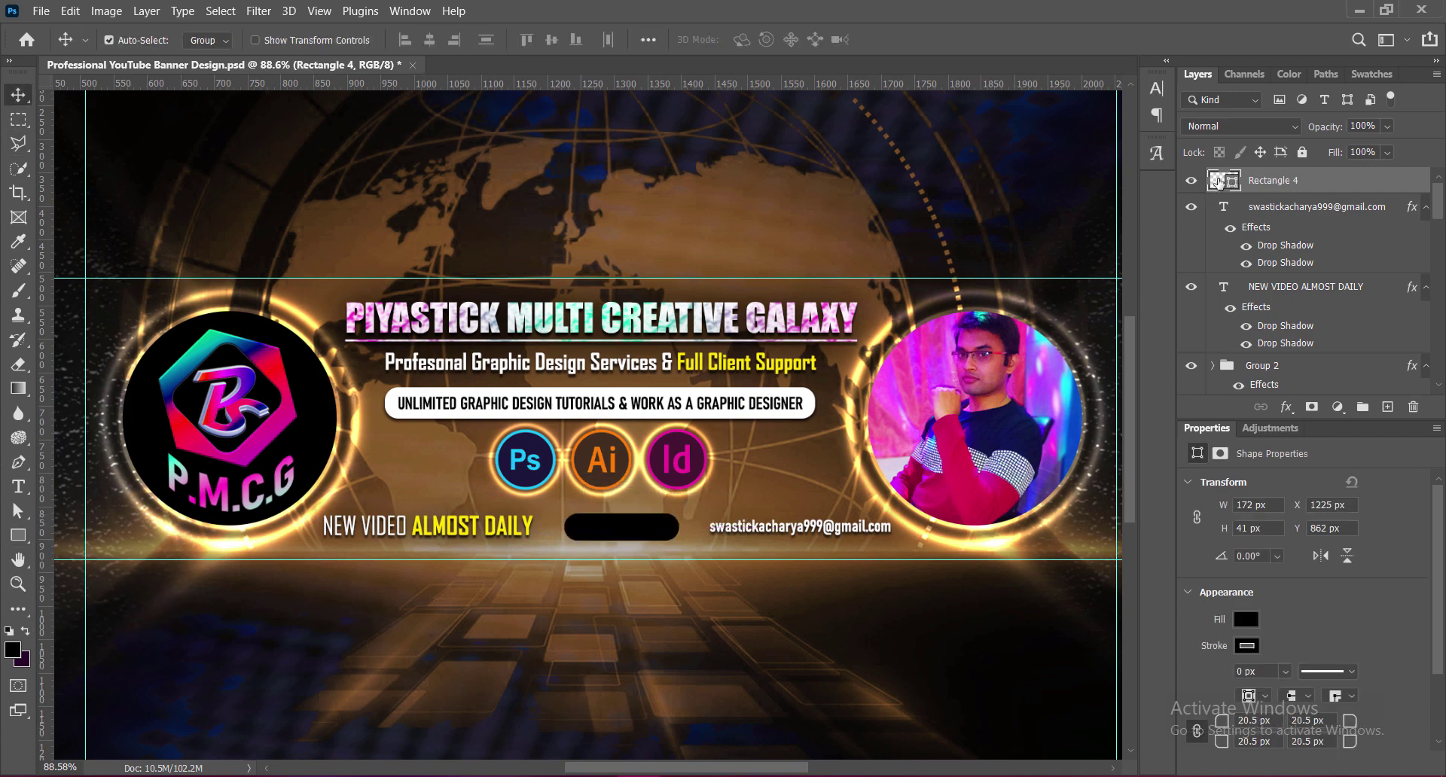
{"action": "double_click", "coordinate": [1218, 182]}
{"action": "left_click", "coordinate": [1153, 259]}
{"action": "left_click_drag", "start_coordinate": [1152, 259], "coordinate": [1159, 261]}
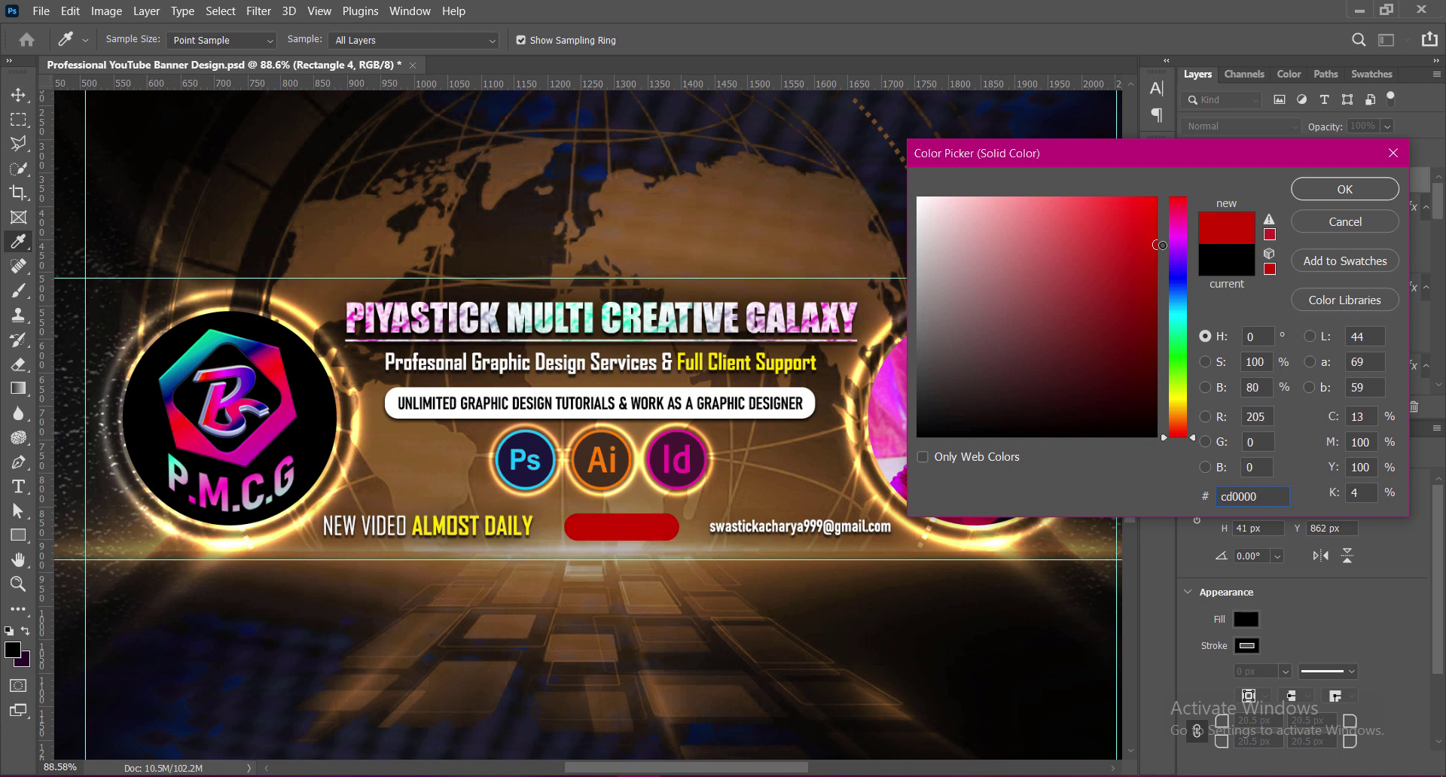
{"action": "key", "text": "Return"}
Add a drop shadow to the red bar.
{"action": "right_click", "coordinate": [1218, 182]}
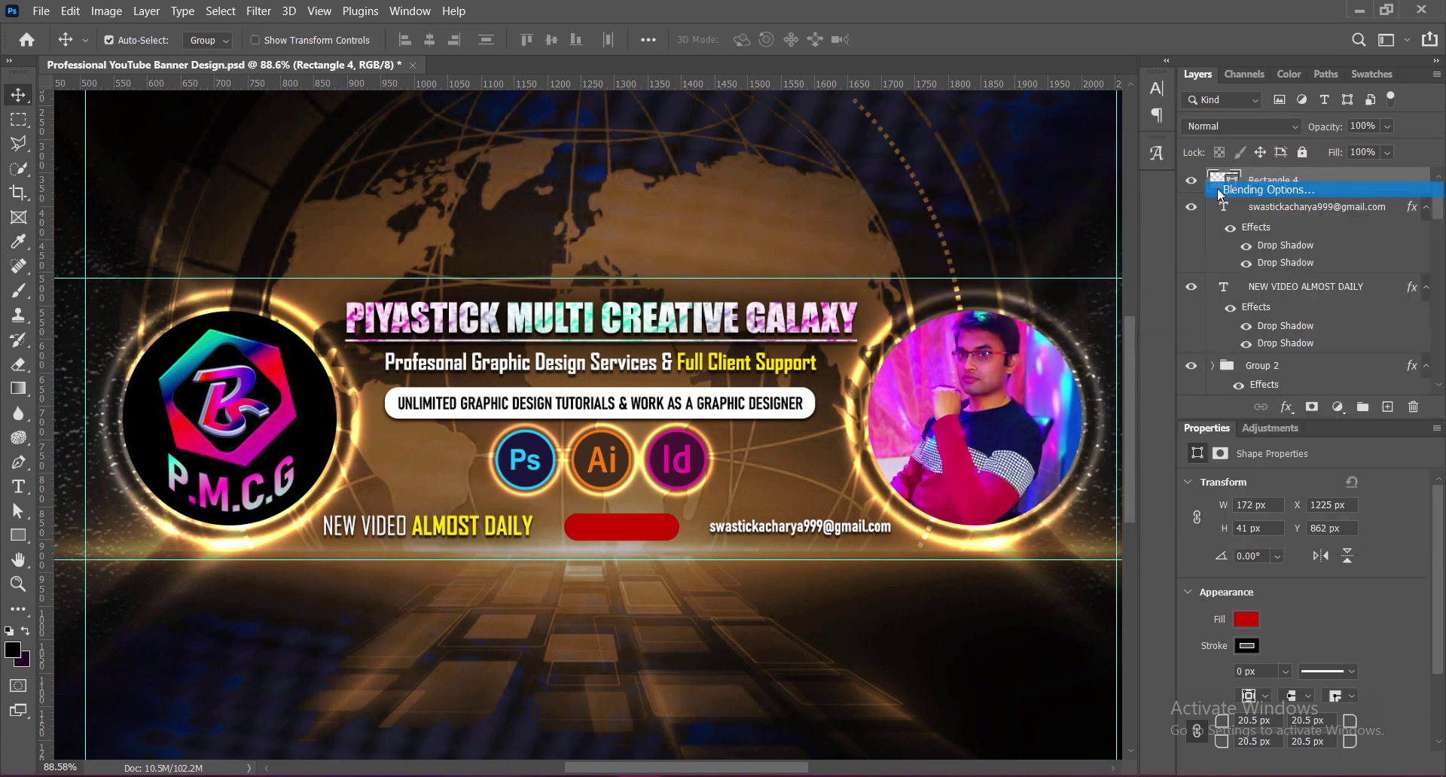
{"action": "left_click", "coordinate": [1217, 188]}
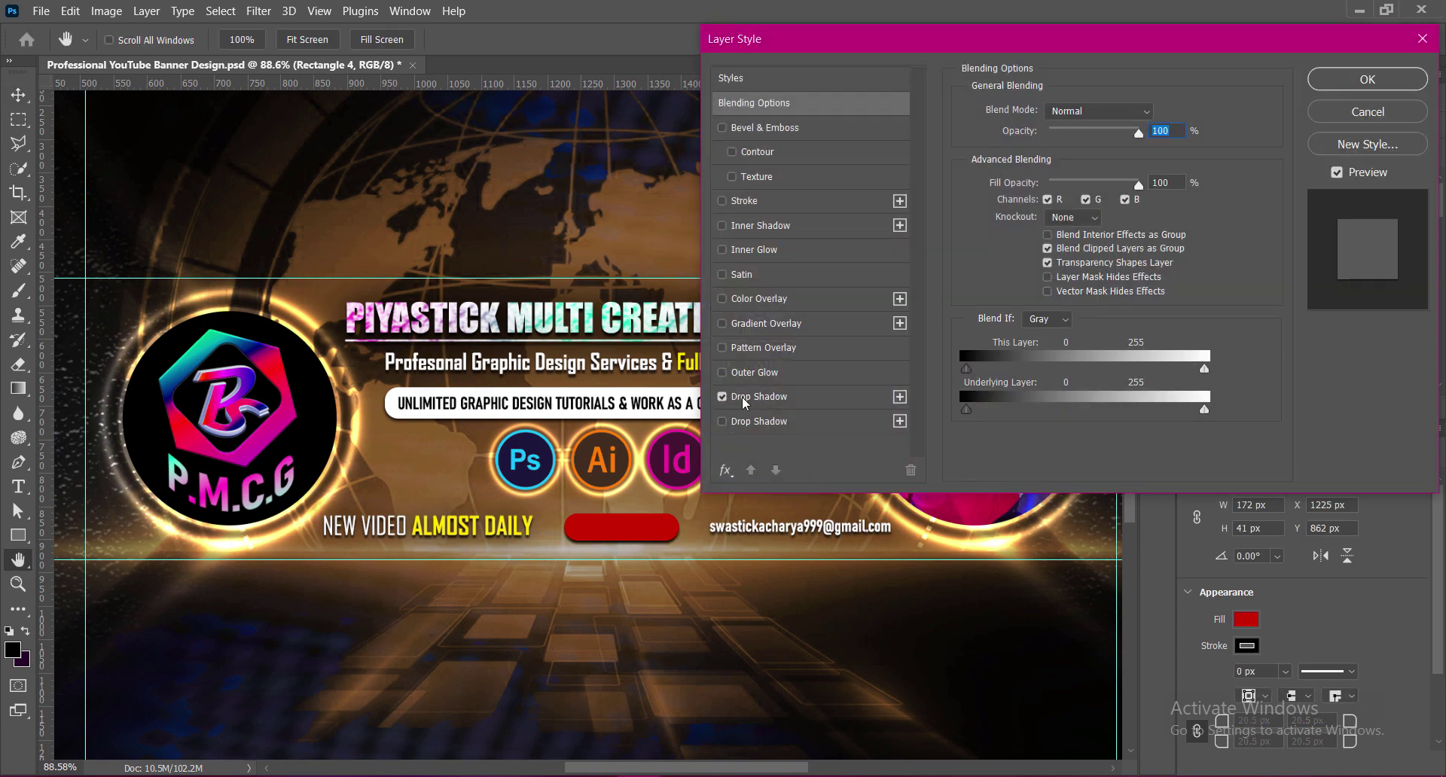
{"action": "left_click", "coordinate": [744, 396]}
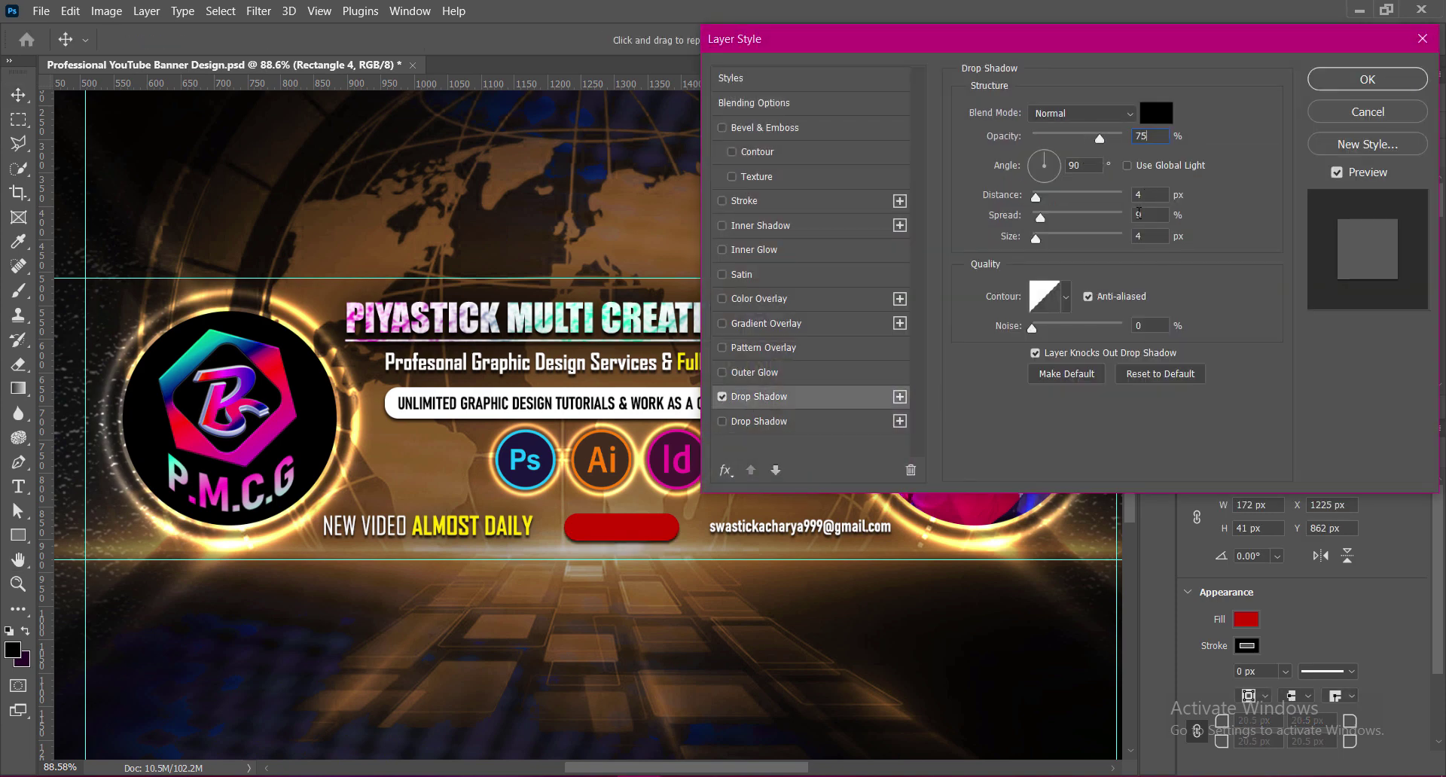
{"action": "left_click", "coordinate": [1348, 80]}
Resize the red bar to 172 × 35 px and fit it onto the text row.
{"action": "key", "text": "ctrl+t"}
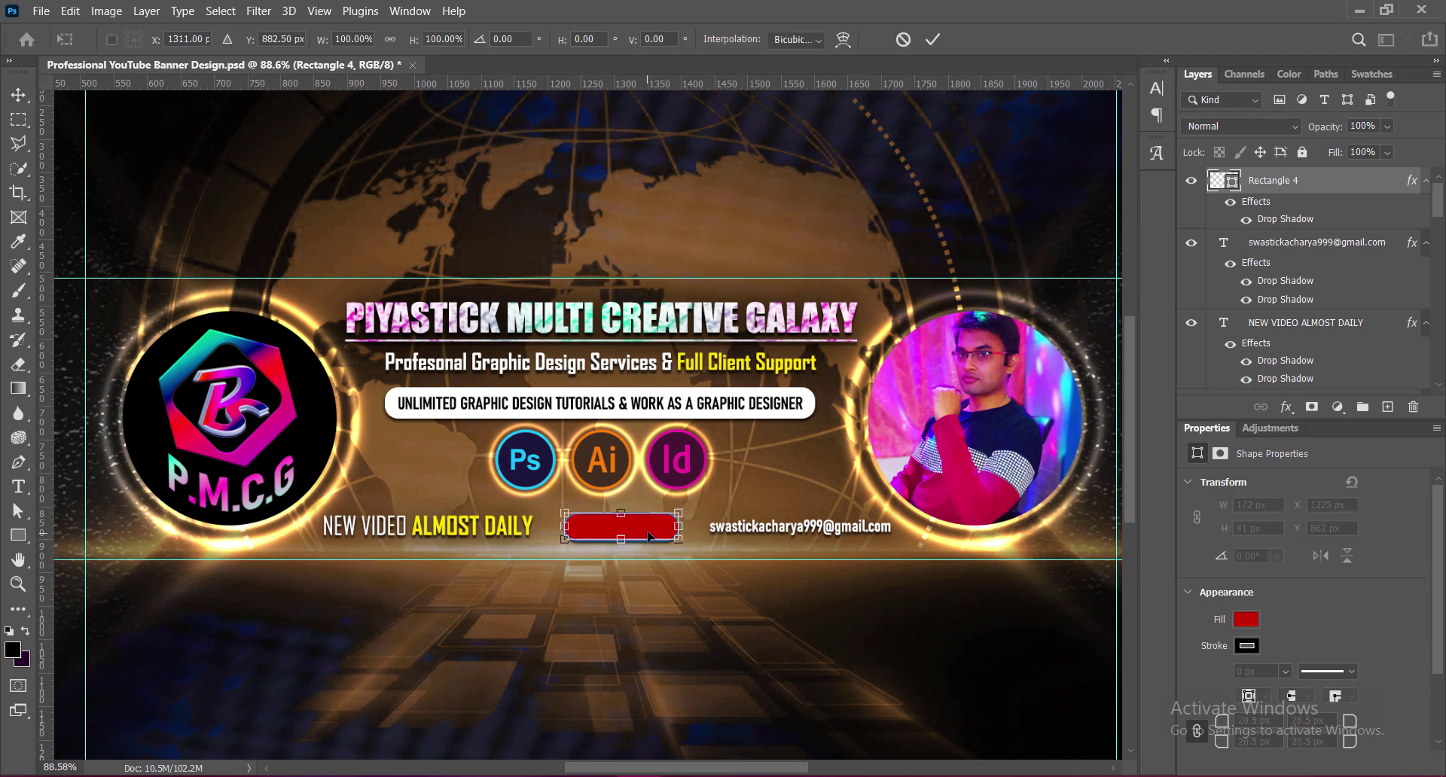
{"action": "left_click_drag", "start_coordinate": [639, 536], "coordinate": [614, 530]}
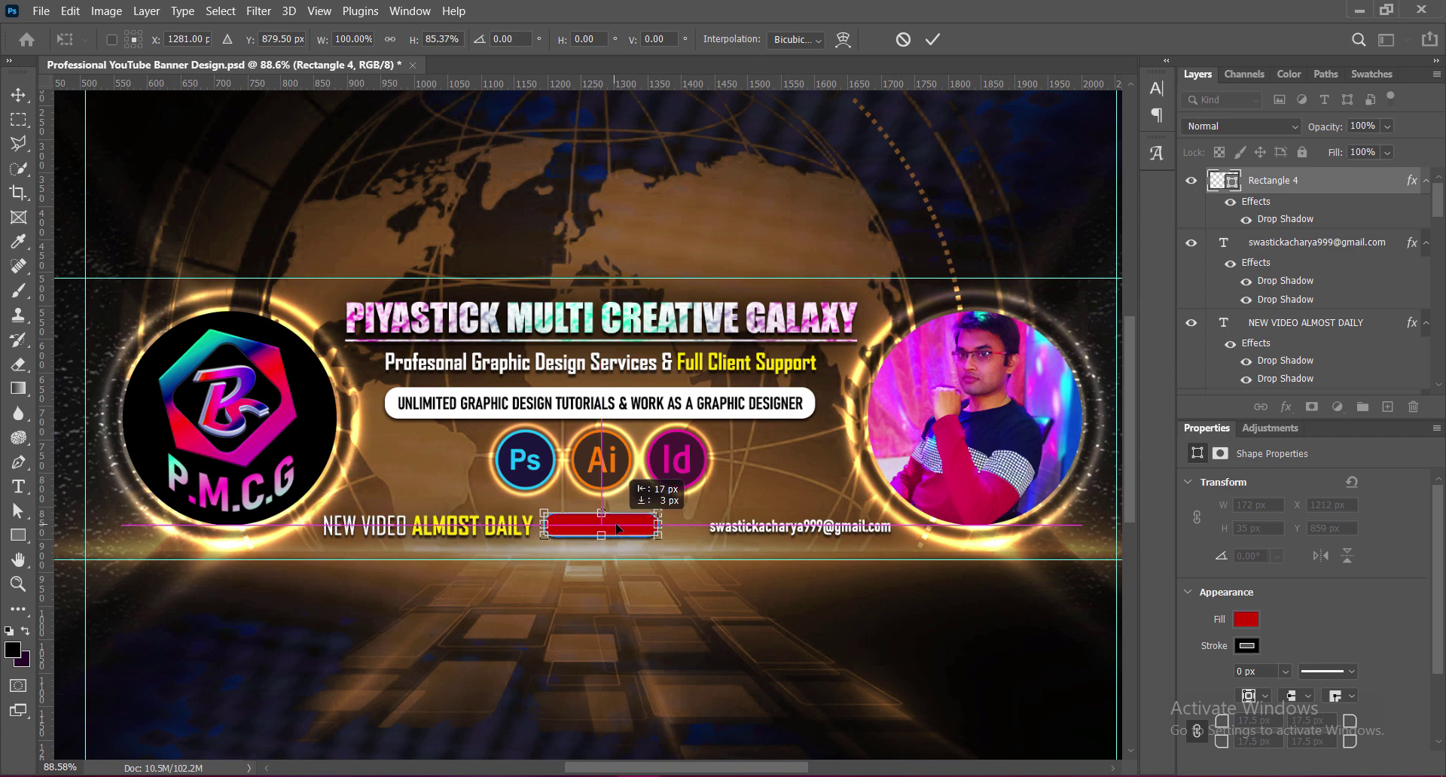
{"action": "left_click_drag", "start_coordinate": [614, 530], "coordinate": [625, 527]}
{"action": "key", "text": "Return"}
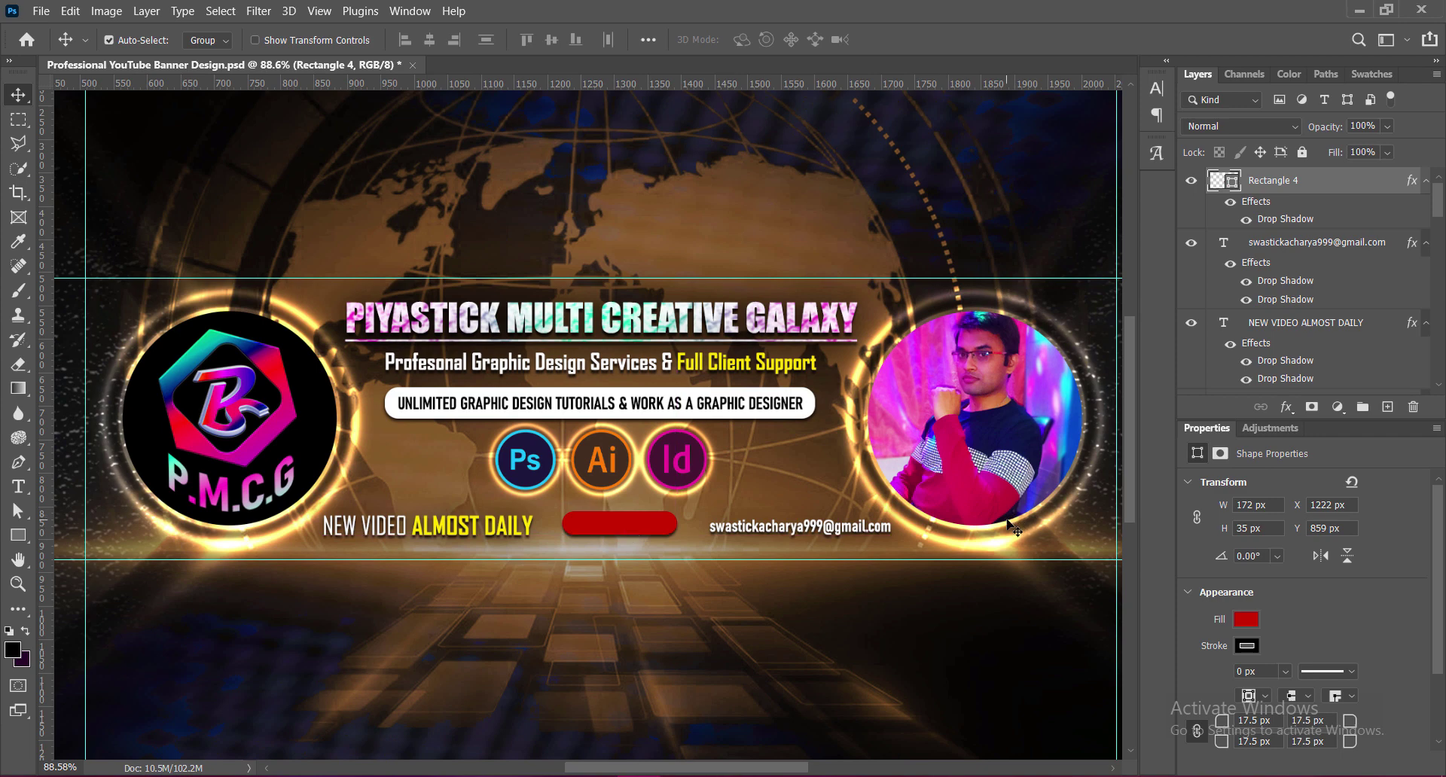
{"action": "key", "text": "Down"}
{"action": "key", "text": "Down"}
{"action": "key", "text": "Down"}
{"action": "key", "text": "Up"}
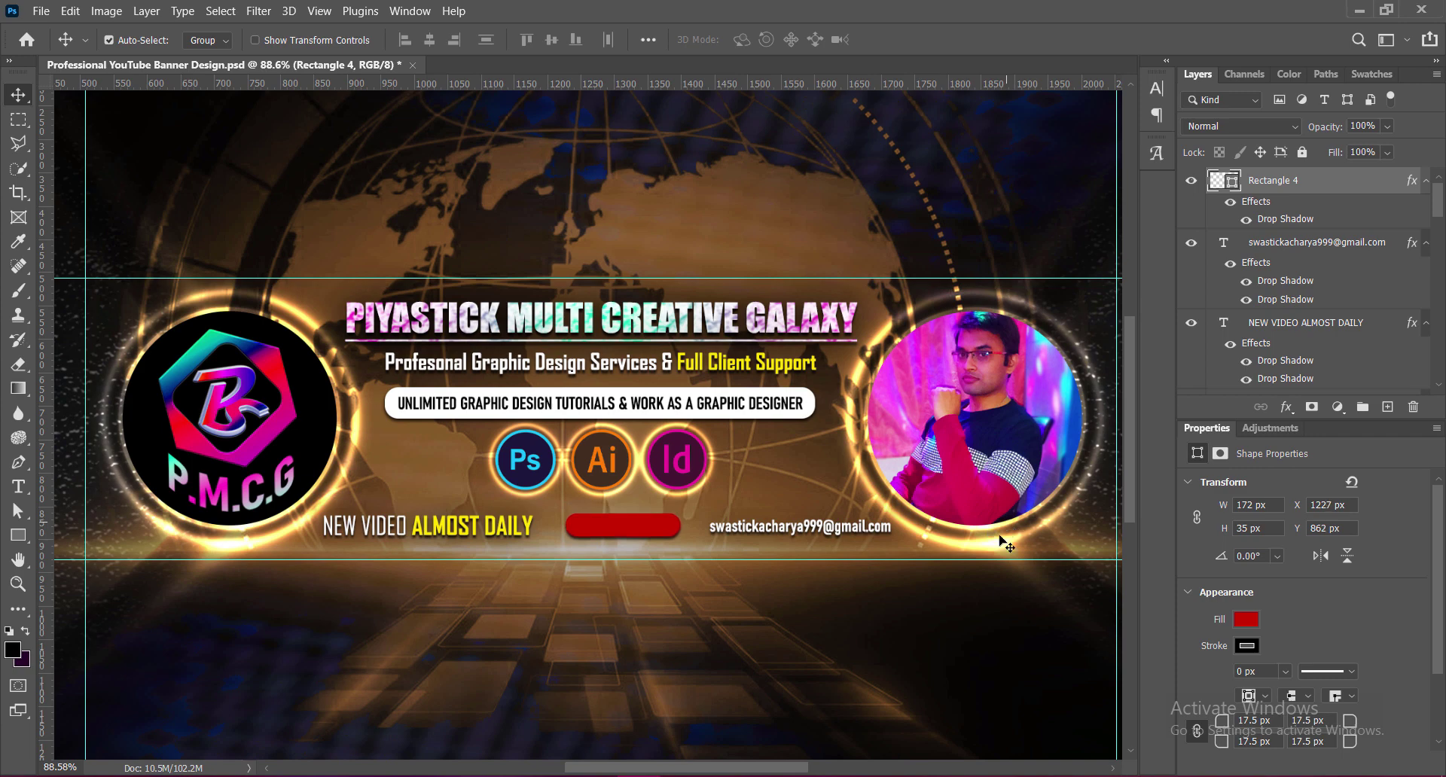
{"action": "key", "text": "t"}
{"action": "left_click", "coordinate": [593, 525]}
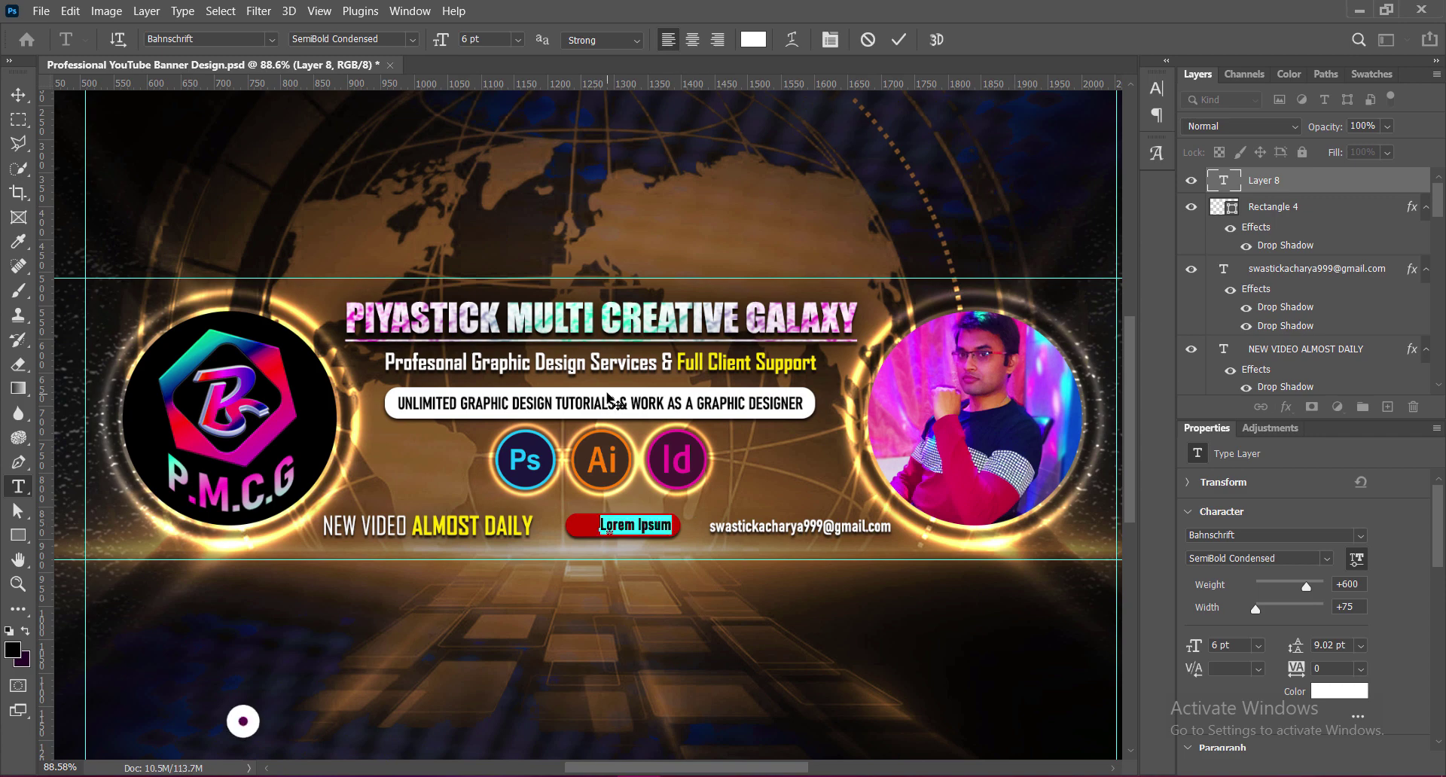
Label the red bar 'SUBSCRIBE' in Bahnschrift Bold SemiCondensed.
{"action": "type", "text": "SUBSCRIBE"}
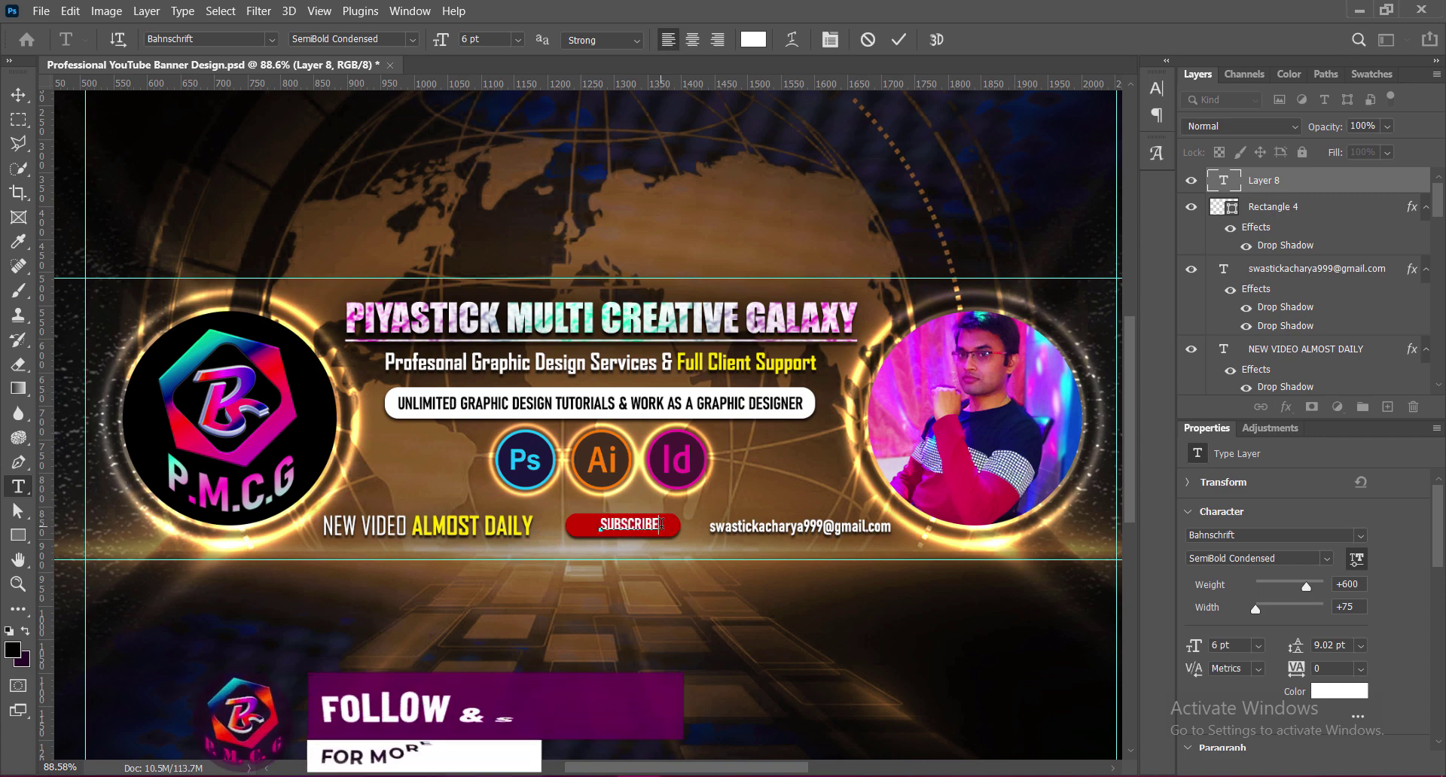
{"action": "key", "text": "ctrl+a"}
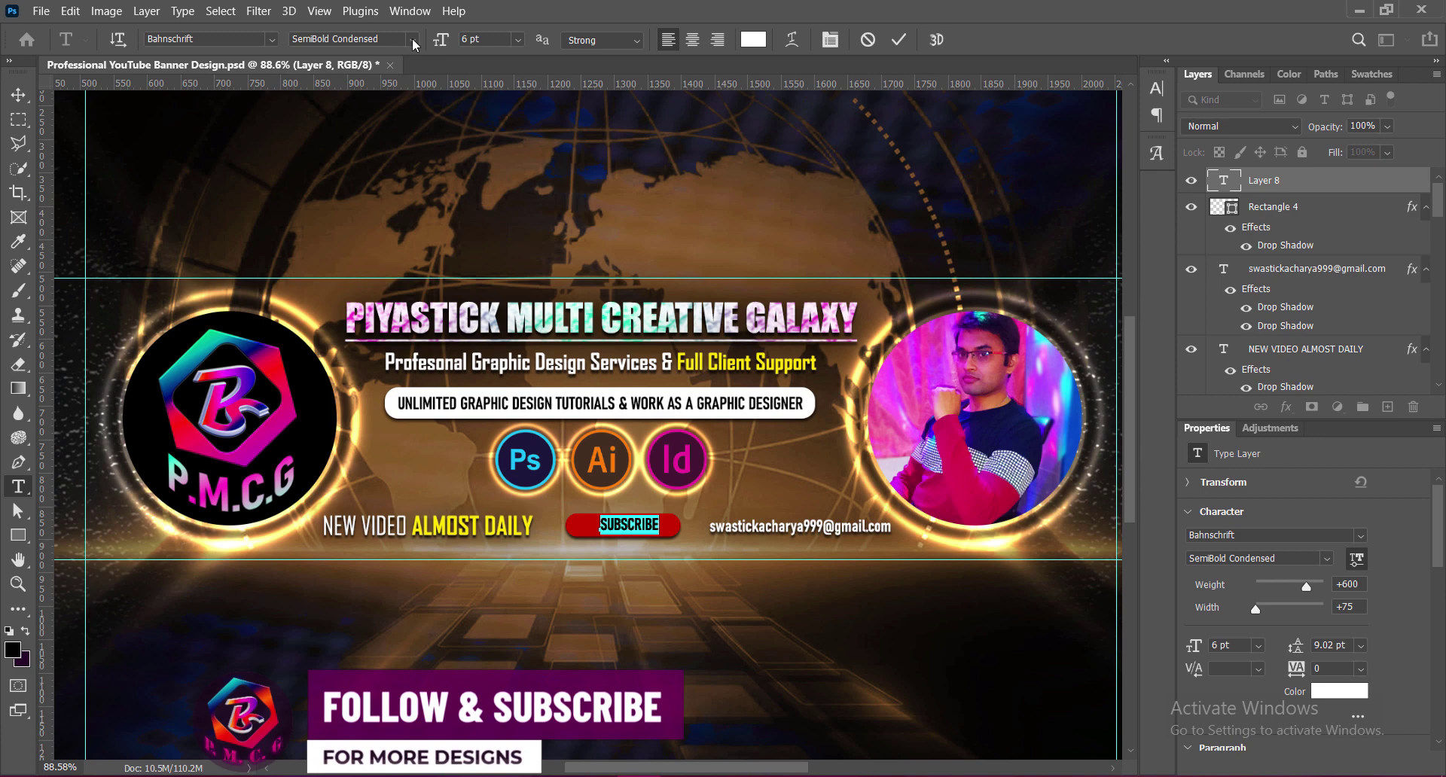
{"action": "left_click", "coordinate": [413, 43]}
{"action": "left_click", "coordinate": [426, 256]}
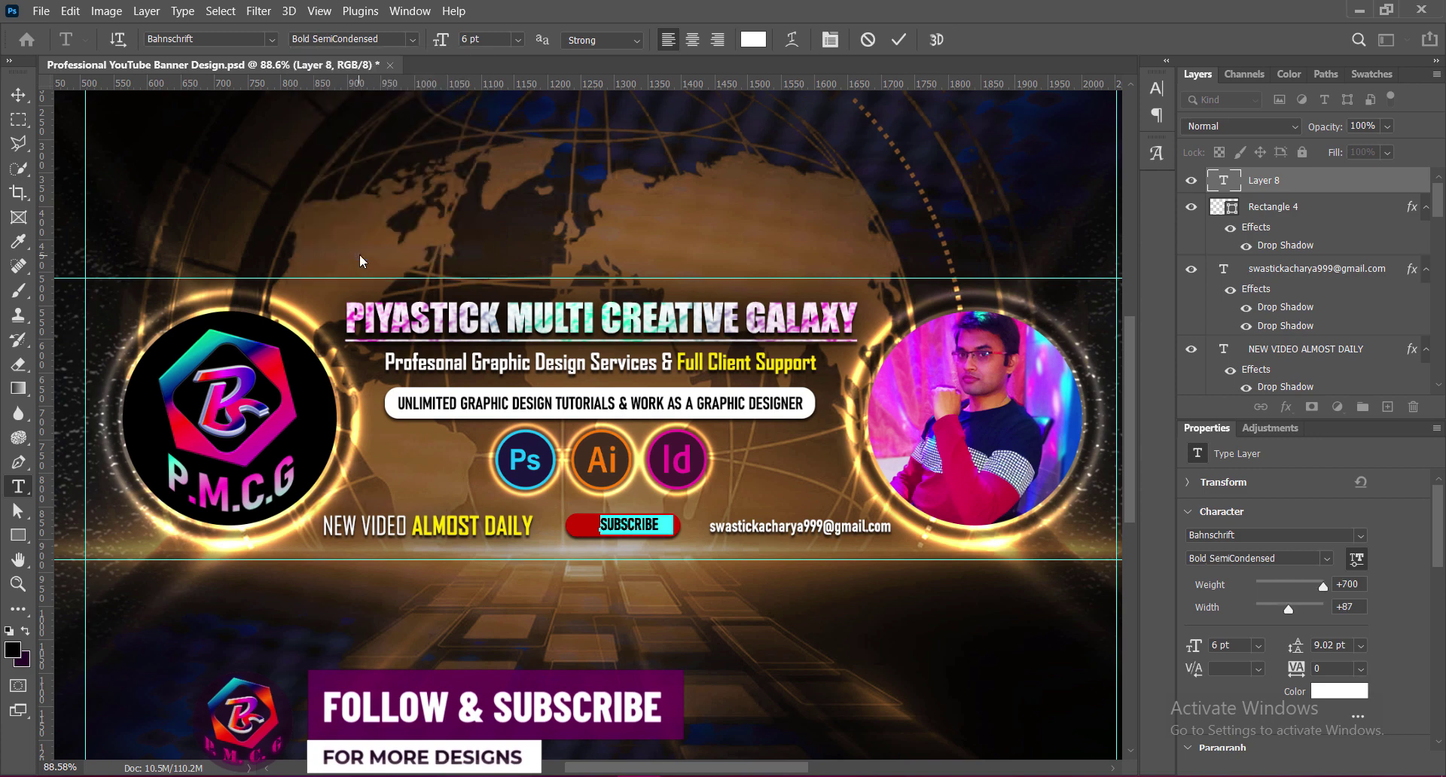
{"action": "left_click", "coordinate": [896, 41]}
{"action": "key", "text": "v"}
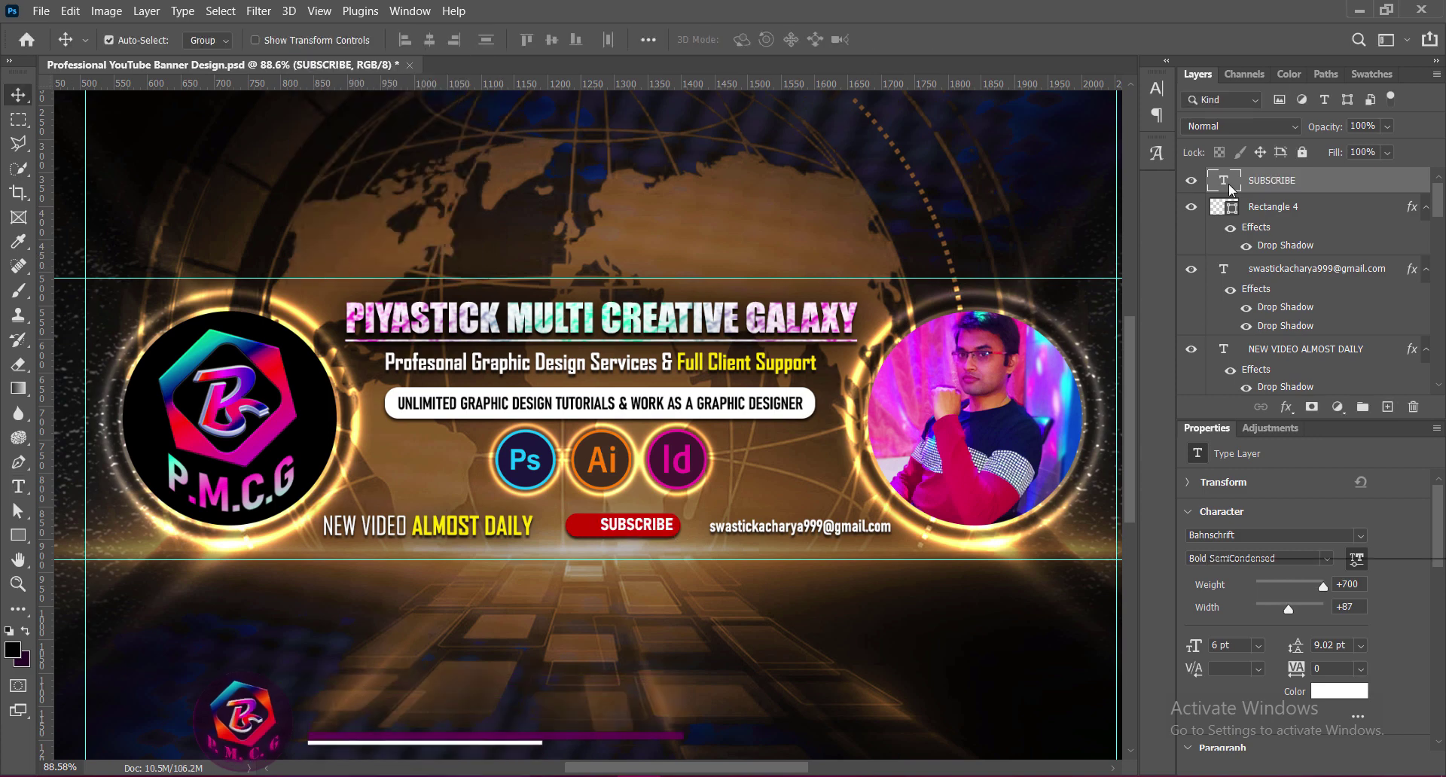
Add a drop shadow to the SUBSCRIBE text and save the banner.
{"action": "right_click", "coordinate": [1232, 188]}
{"action": "left_click", "coordinate": [1242, 196]}
{"action": "left_click", "coordinate": [720, 398]}
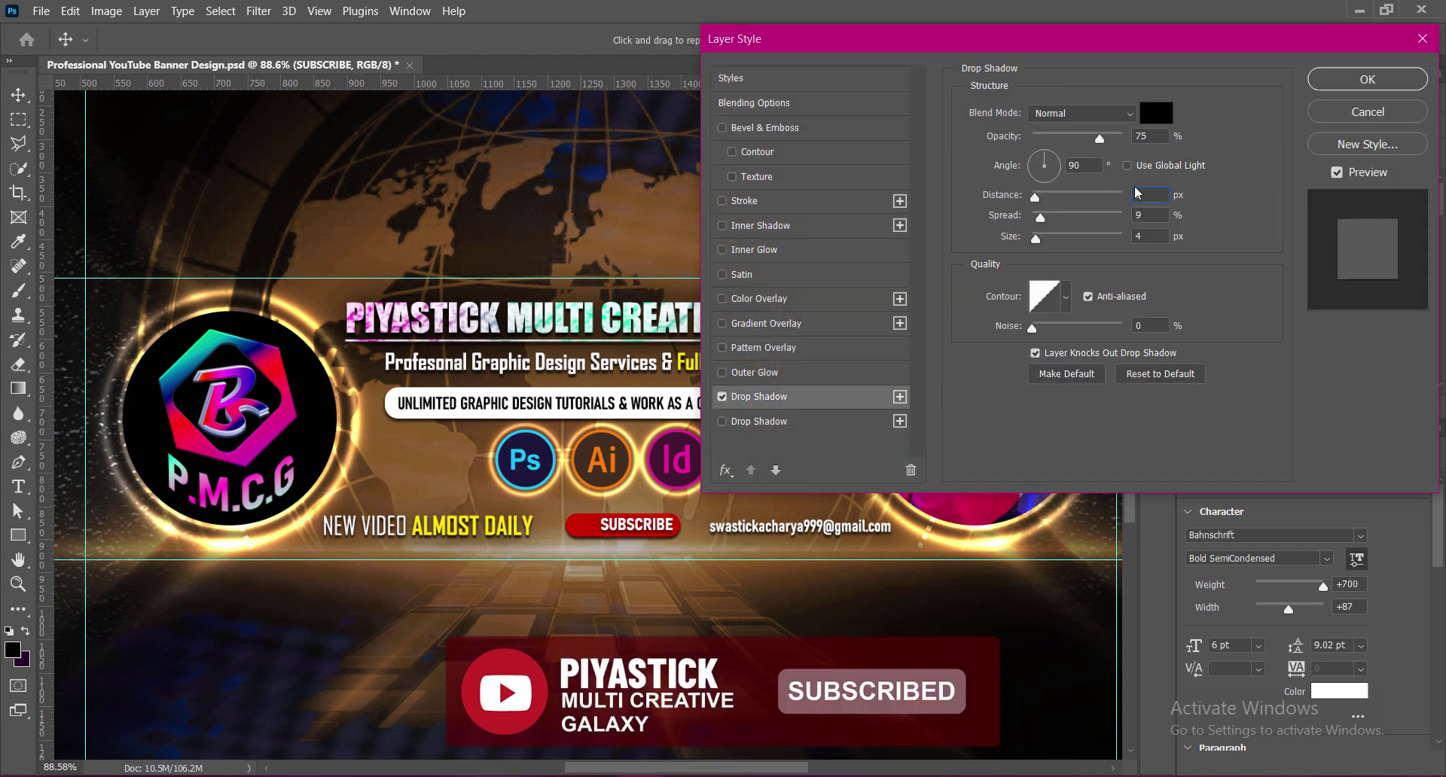
{"action": "left_click", "coordinate": [1367, 79]}
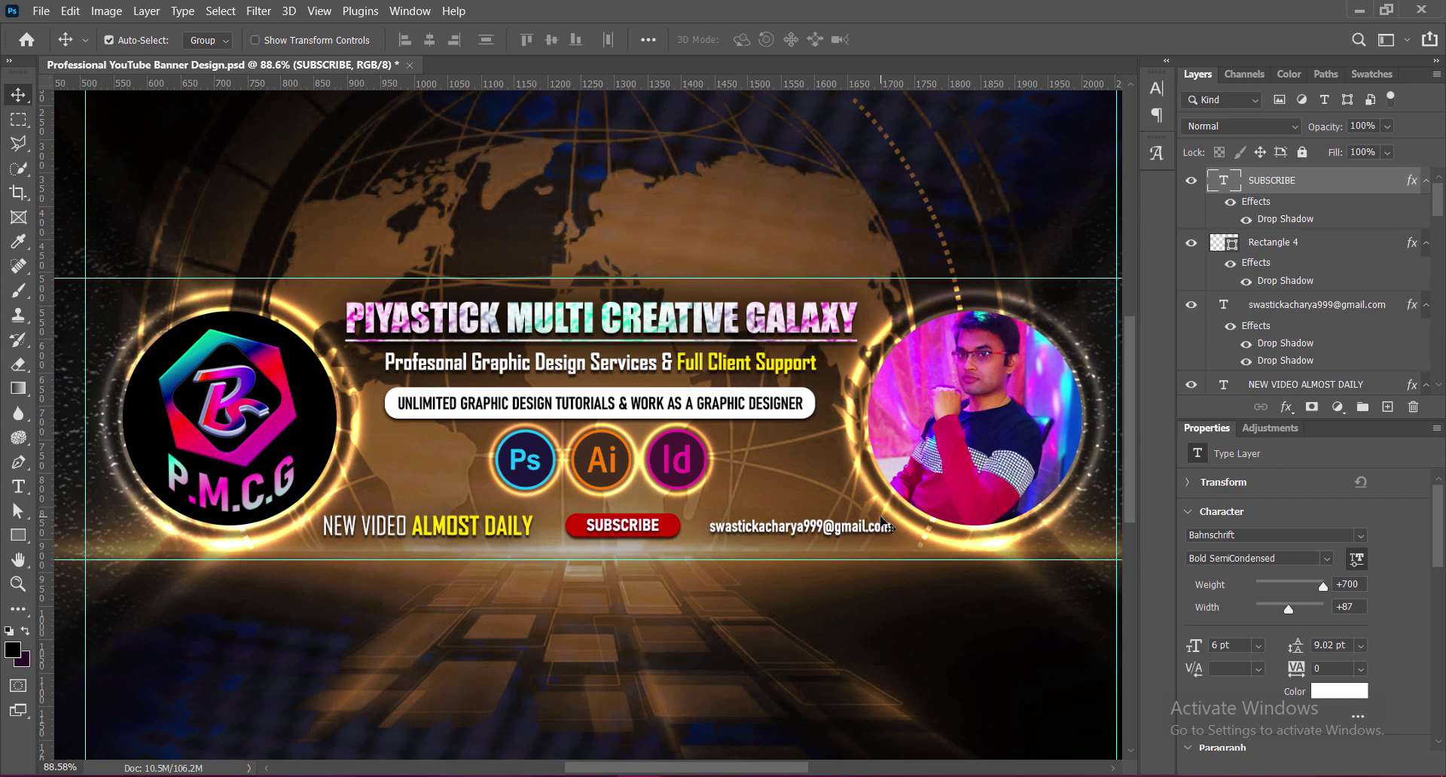
{"action": "key", "text": "ctrl+s"}
{"action": "key", "text": "ctrl+minus"}
{"action": "key", "text": "ctrl+minus"}
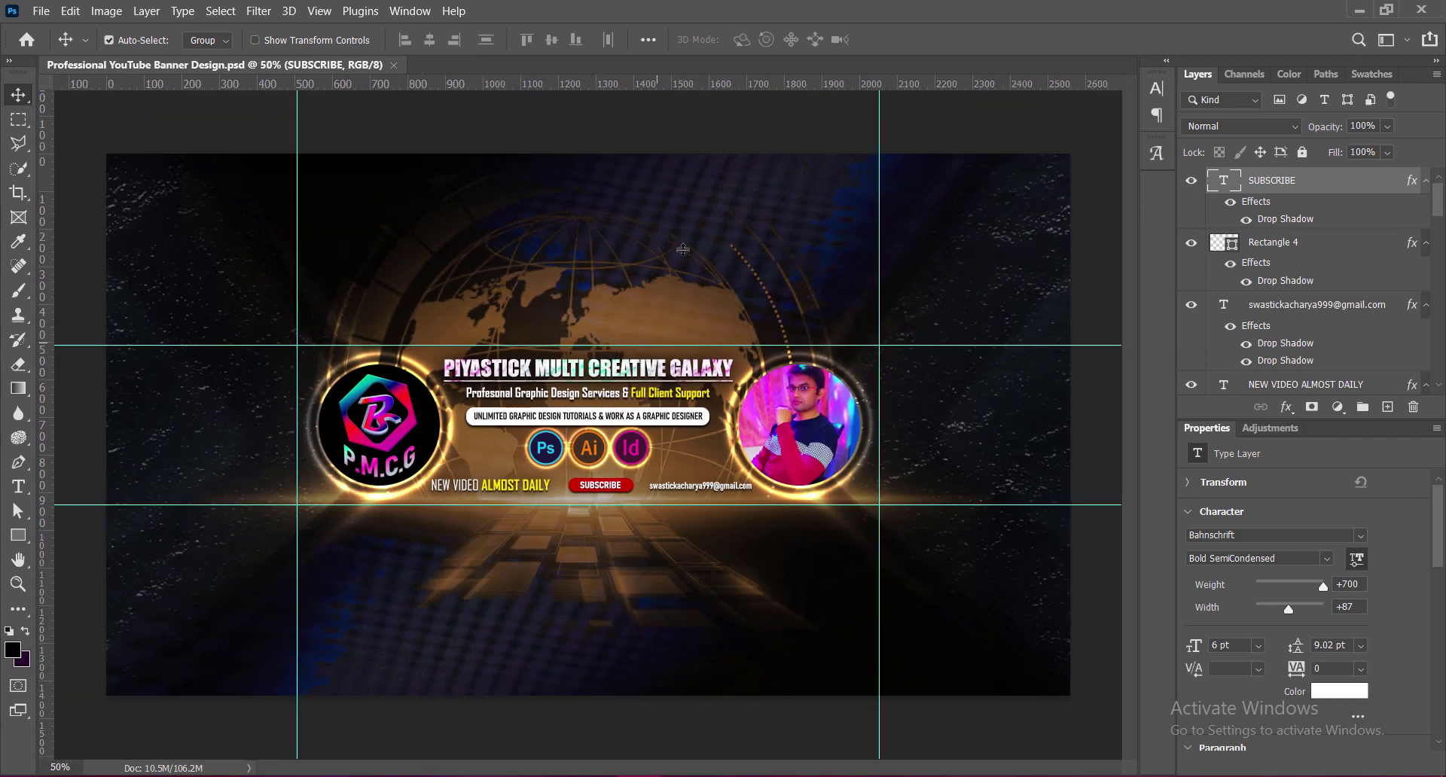
{"action": "key", "text": "ctrl+0"}
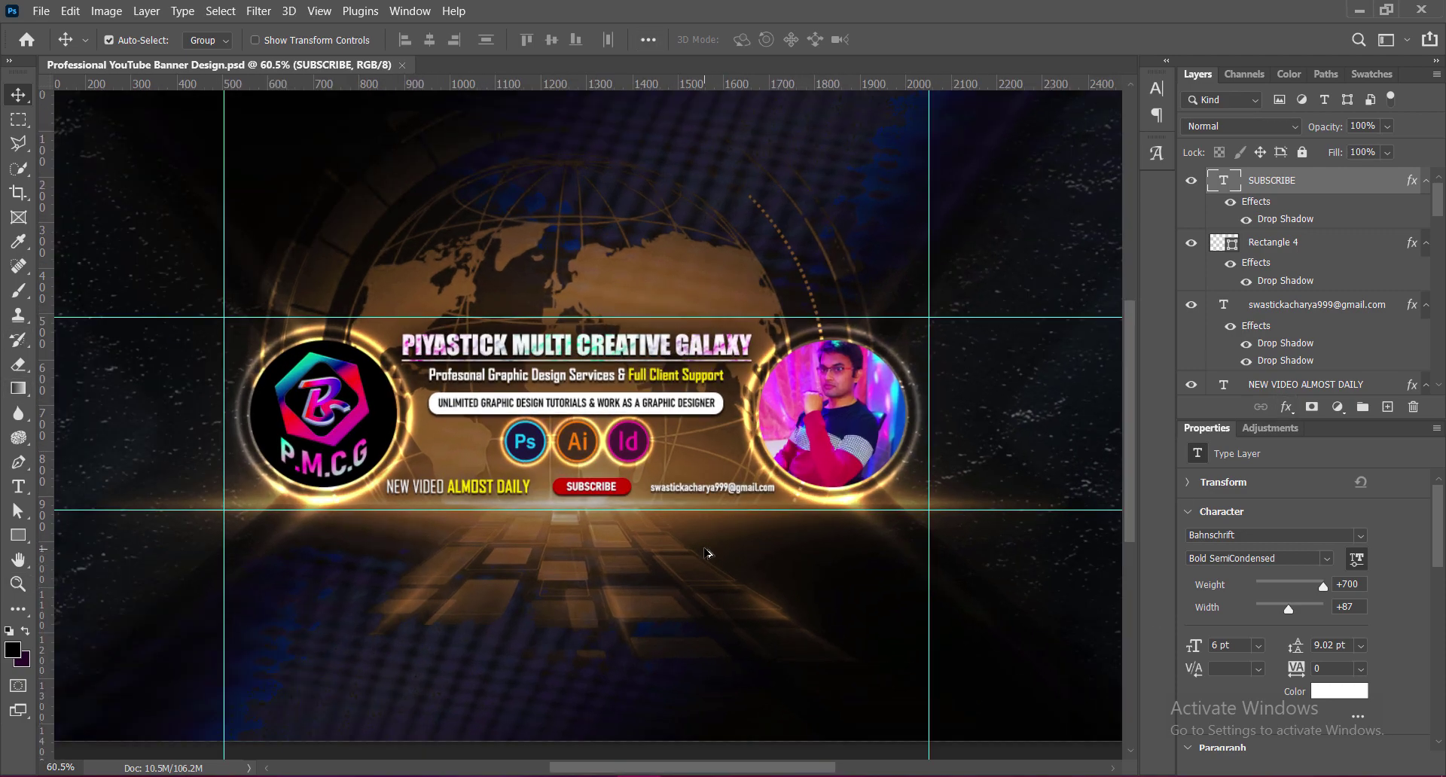
{"action": "scroll", "coordinate": [705, 554], "scroll_direction": "up", "scroll_amount": 3}
{"action": "left_click_drag", "start_coordinate": [706, 554], "coordinate": [745, 619]}
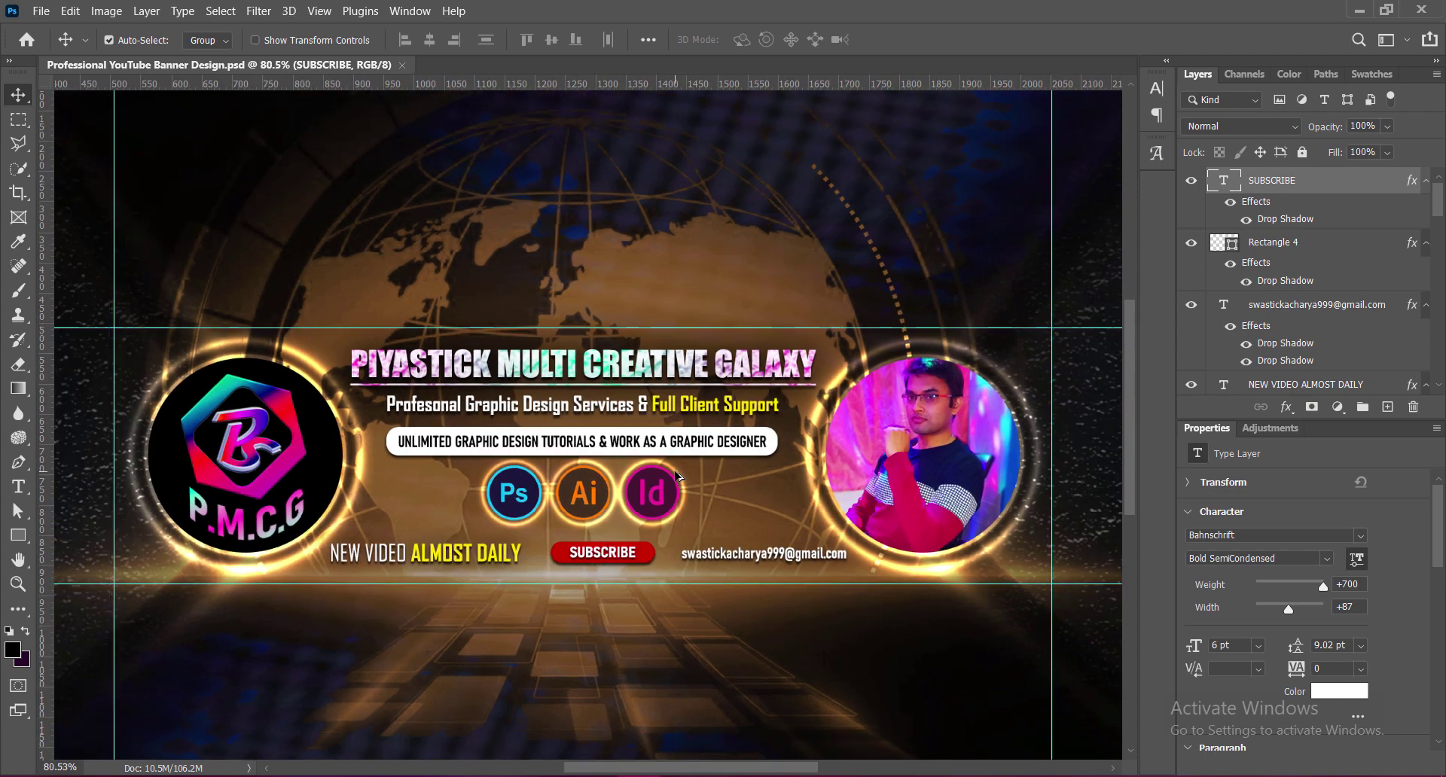
{"action": "scroll", "coordinate": [720, 494], "scroll_direction": "up", "scroll_amount": 1}
{"action": "left_click_drag", "start_coordinate": [719, 493], "coordinate": [719, 476]}
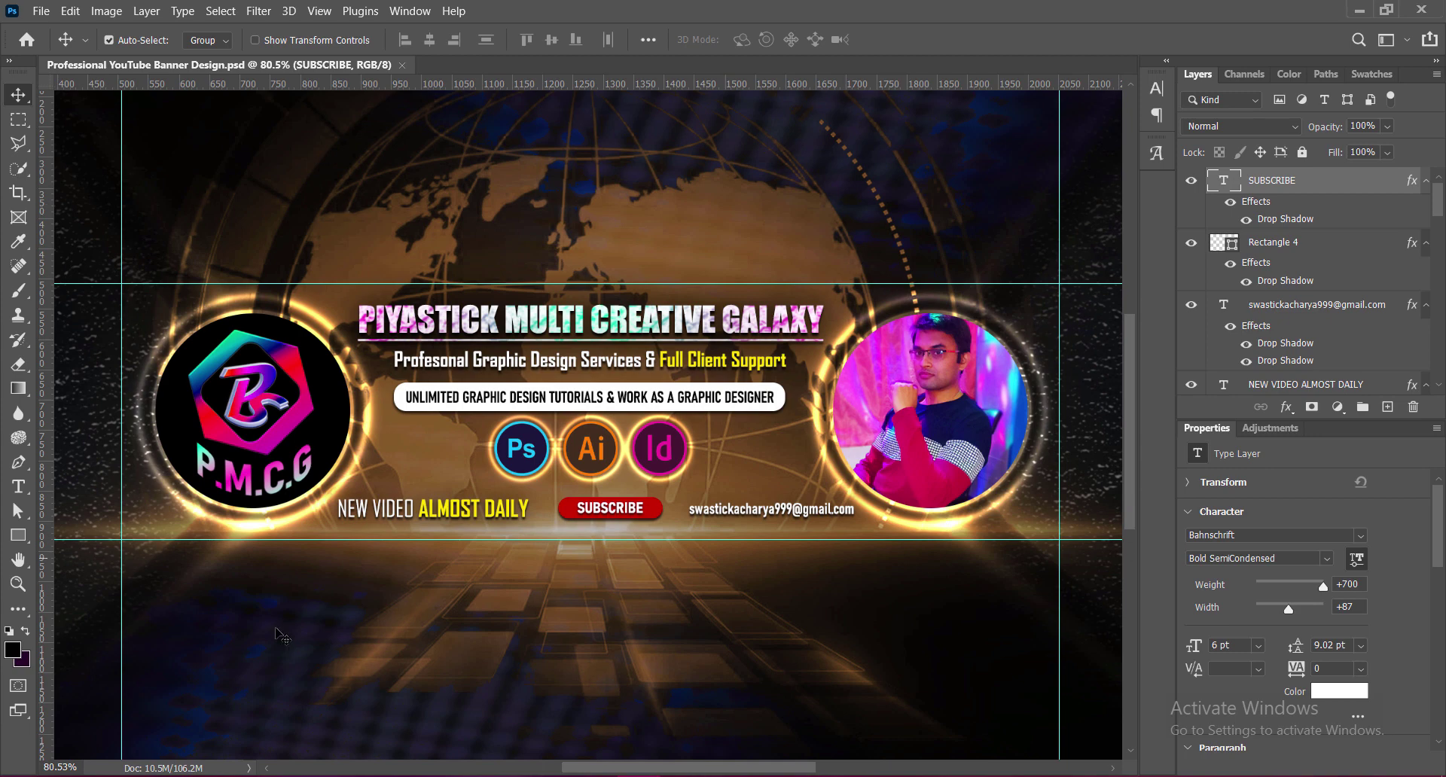
{"action": "scroll", "coordinate": [912, 416], "scroll_direction": "down", "scroll_amount": 1}
{"action": "scroll", "coordinate": [828, 420], "scroll_direction": "down", "scroll_amount": 1}
{"action": "scroll", "coordinate": [751, 423], "scroll_direction": "down", "scroll_amount": 2}
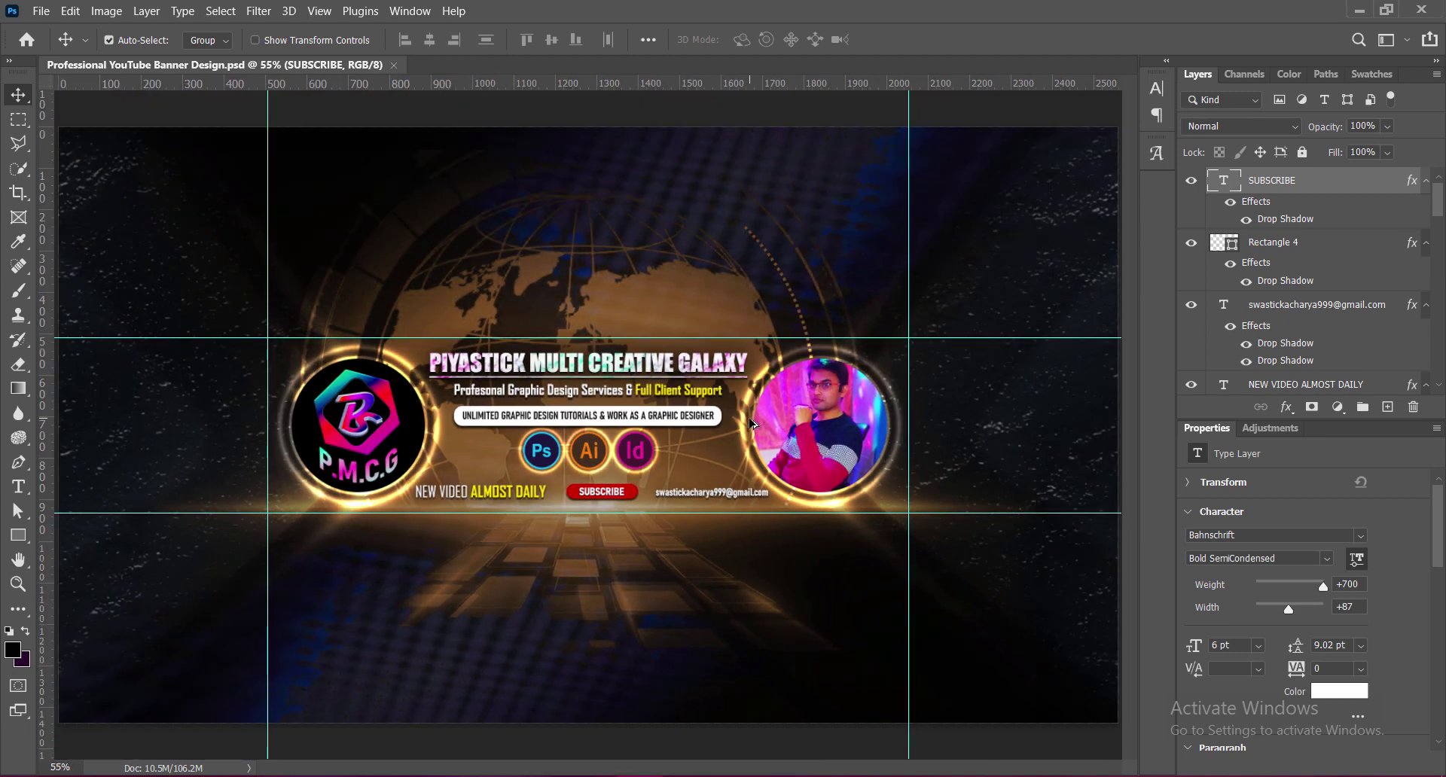
{"action": "scroll", "coordinate": [552, 491], "scroll_direction": "down", "scroll_amount": 1}
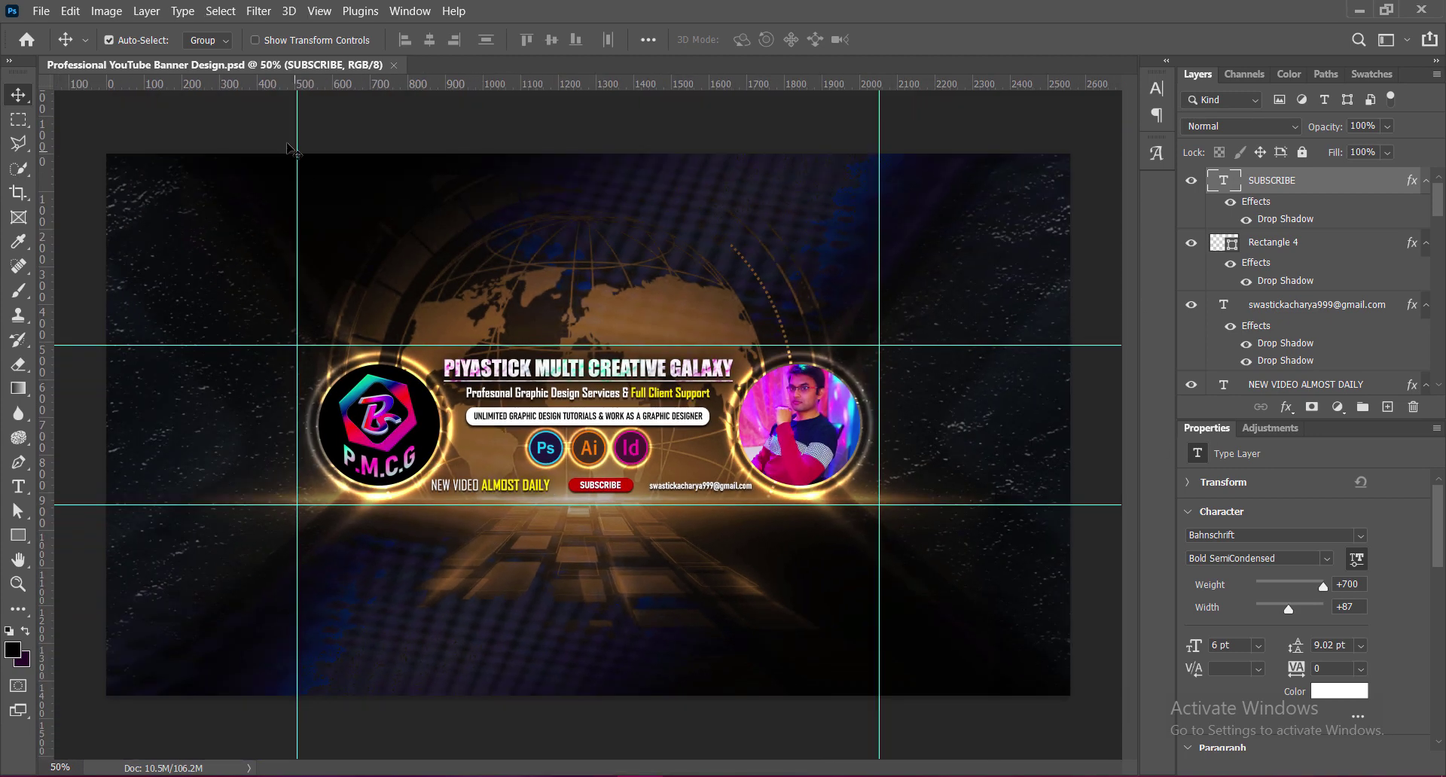
{"action": "scroll", "coordinate": [707, 657], "scroll_direction": "up", "scroll_amount": 1}
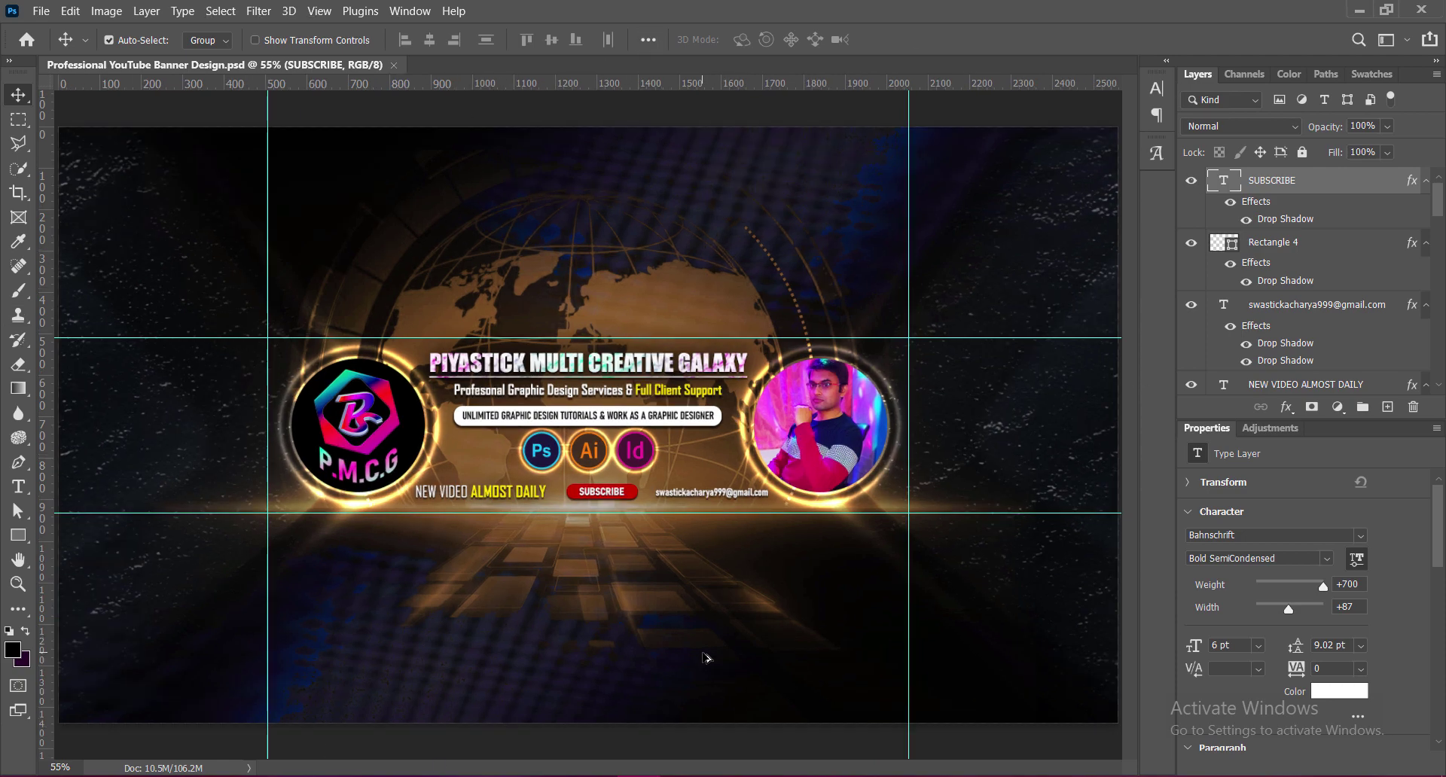
{"action": "scroll", "coordinate": [687, 500], "scroll_direction": "up", "scroll_amount": 4}
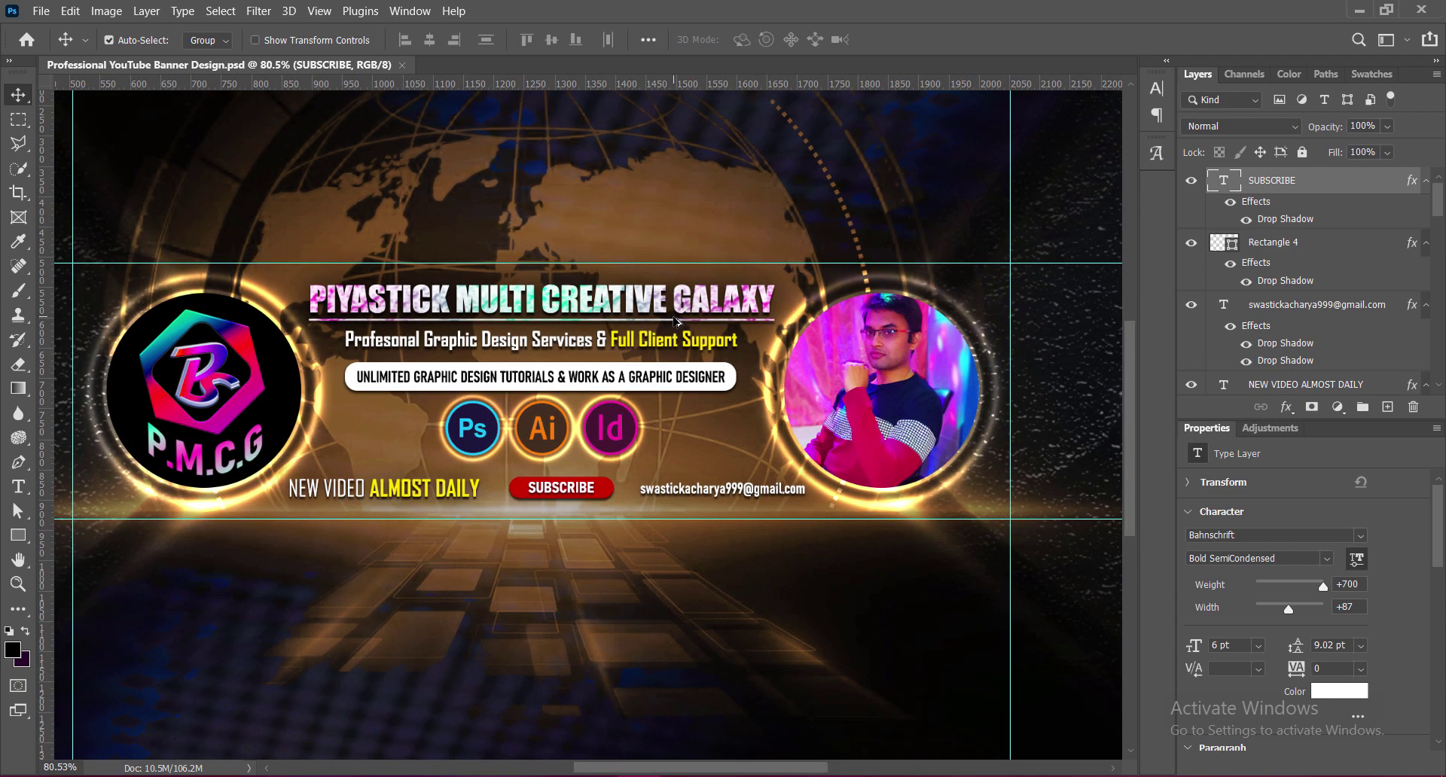
{"action": "left_click_drag", "start_coordinate": [676, 322], "coordinate": [714, 362]}
{"action": "scroll", "coordinate": [717, 416], "scroll_direction": "down", "scroll_amount": 1}
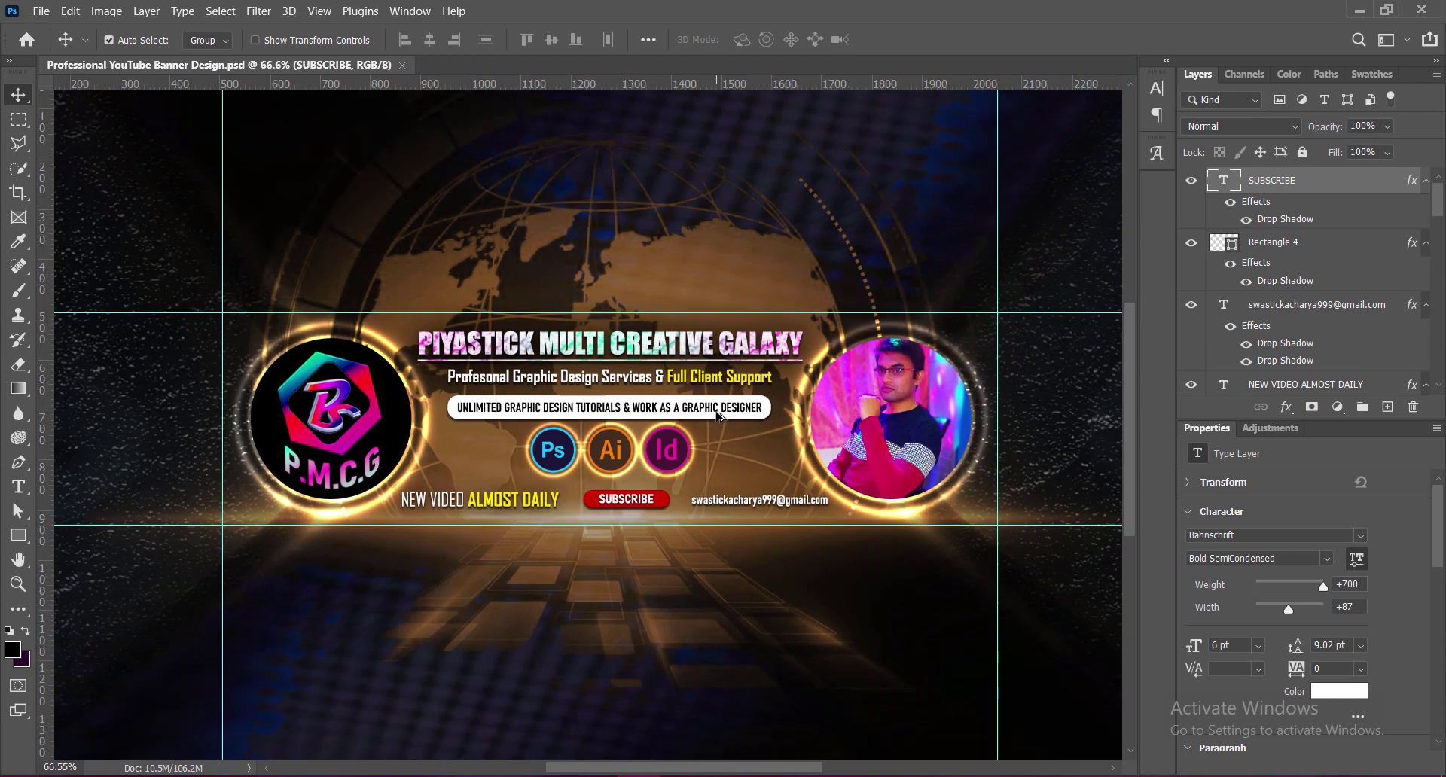
{"action": "scroll", "coordinate": [716, 416], "scroll_direction": "down", "scroll_amount": 1}
{"action": "scroll", "coordinate": [717, 417], "scroll_direction": "down", "scroll_amount": 1}
{"action": "scroll", "coordinate": [717, 416], "scroll_direction": "down", "scroll_amount": 1}
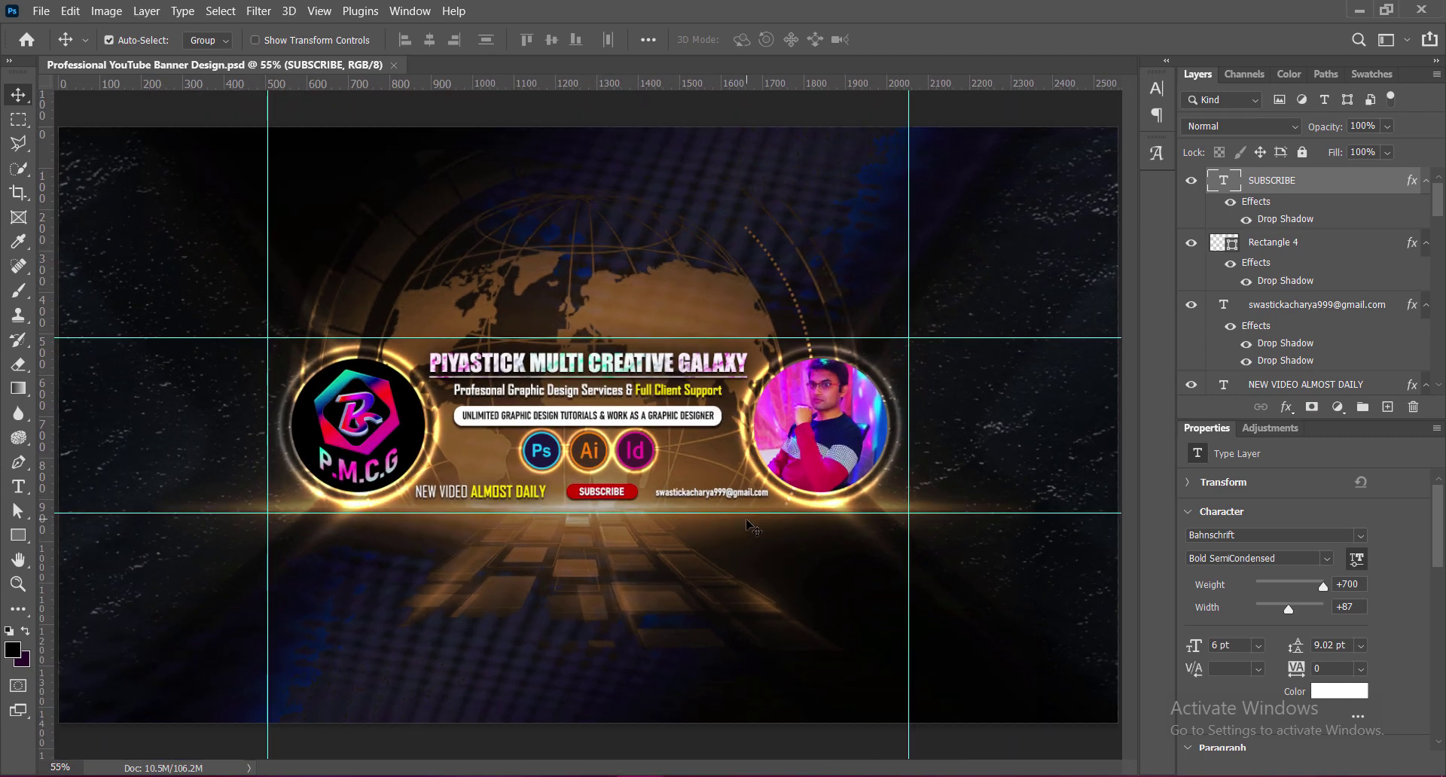
{"action": "scroll", "coordinate": [751, 525], "scroll_direction": "down", "scroll_amount": 1}
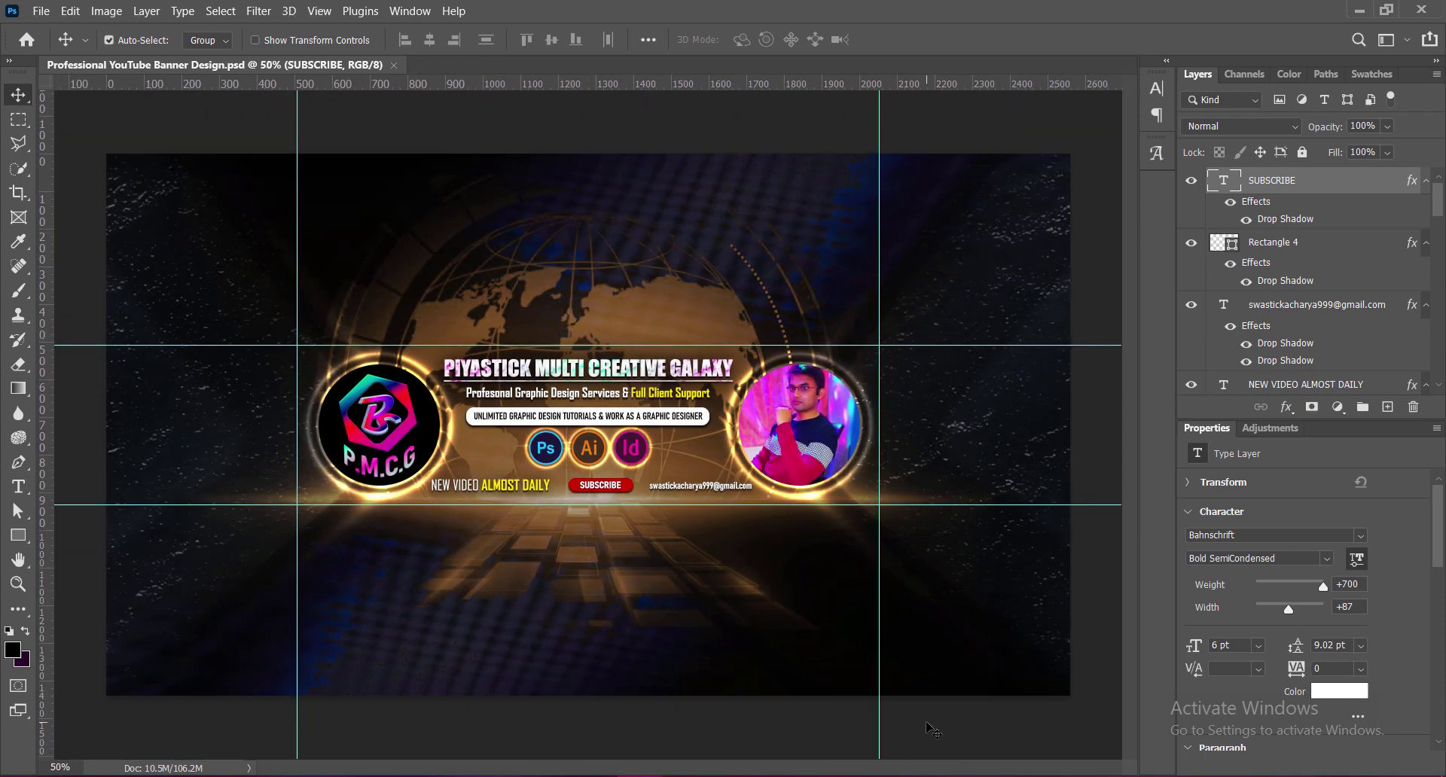